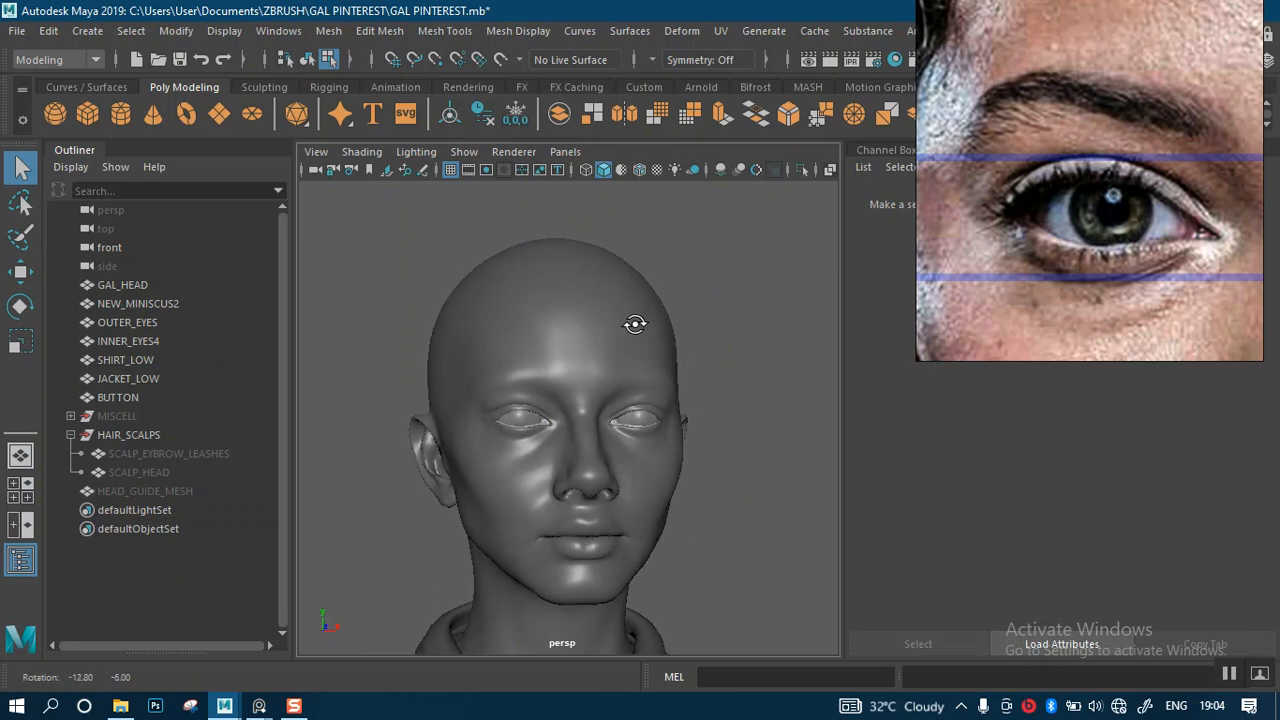
right_click_drag(597, 301, 576, 309, "alt")
mouse_move(576, 309)
left_mouse_down("alt")
mouse_move(595, 303)
mouse_move(585, 298)
left_mouse_up("alt")
right_click_drag(585, 298, 569, 269, "alt")
middle_click_drag(569, 269, 581, 244, "alt")
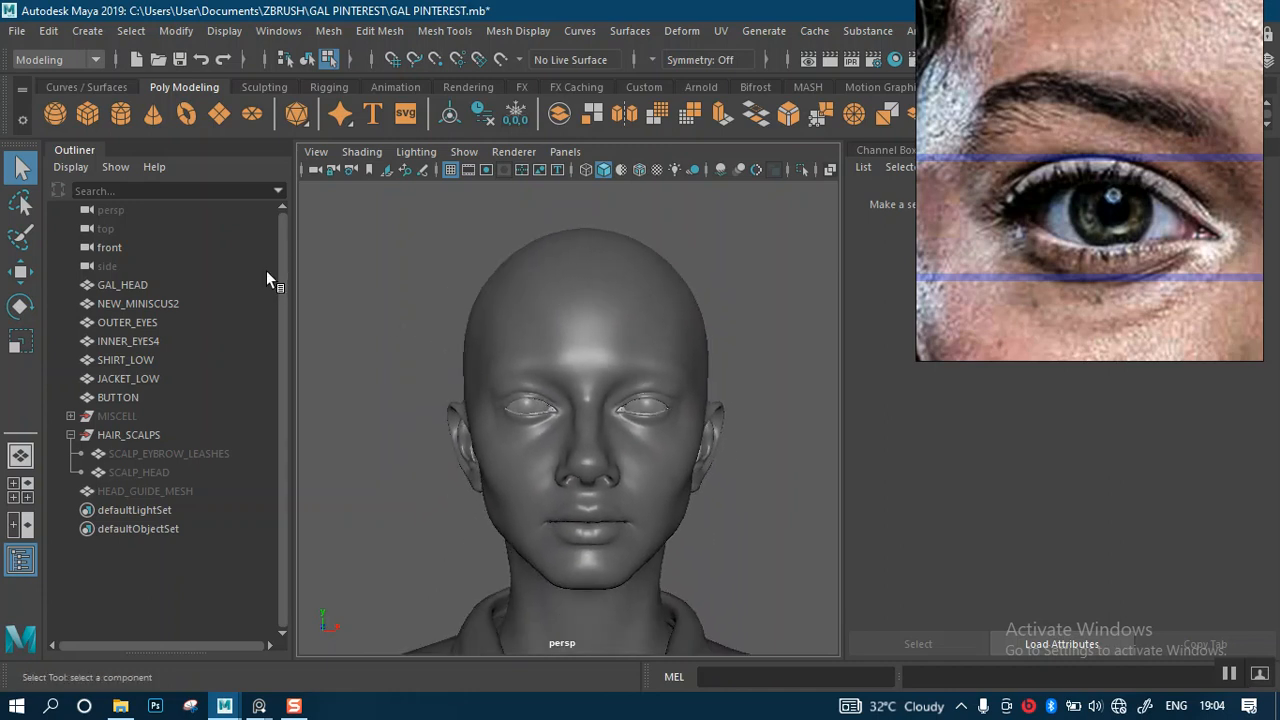
- Set the current Maya project to the GAL_PINTEREST_Project folder
left_click(15, 32)
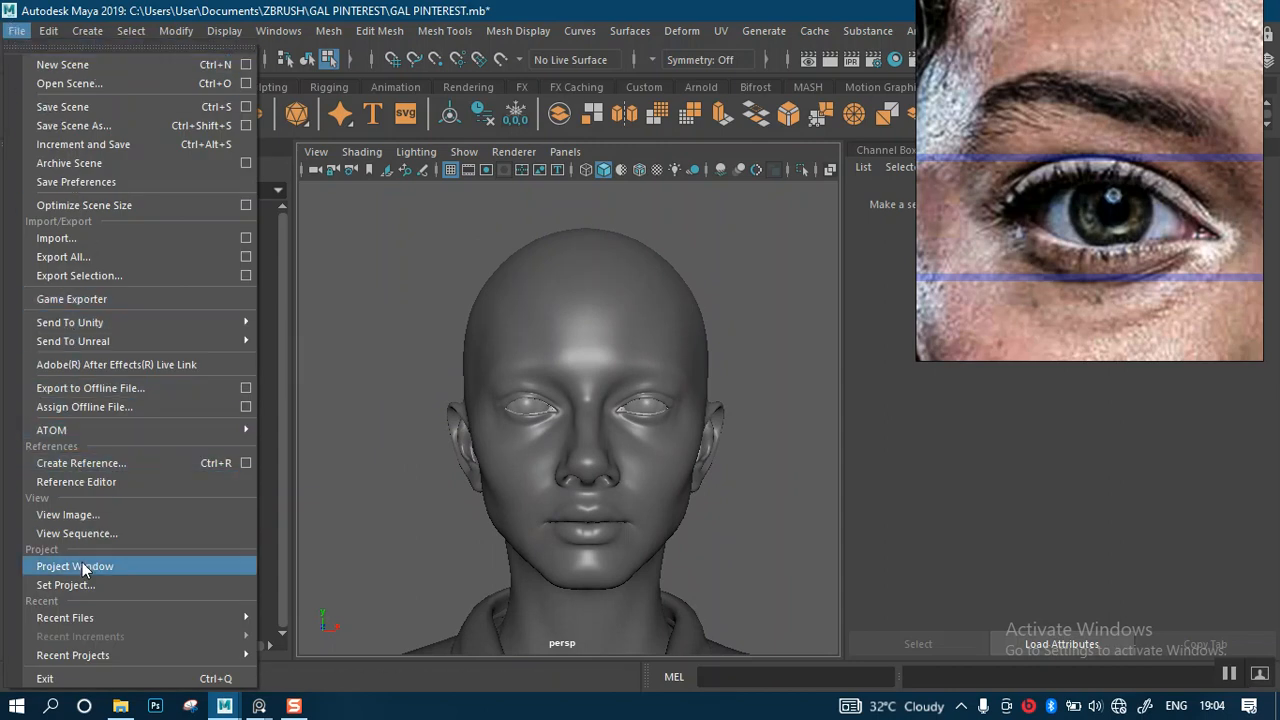
left_click(70, 585)
left_click_drag(618, 158, 289, 163)
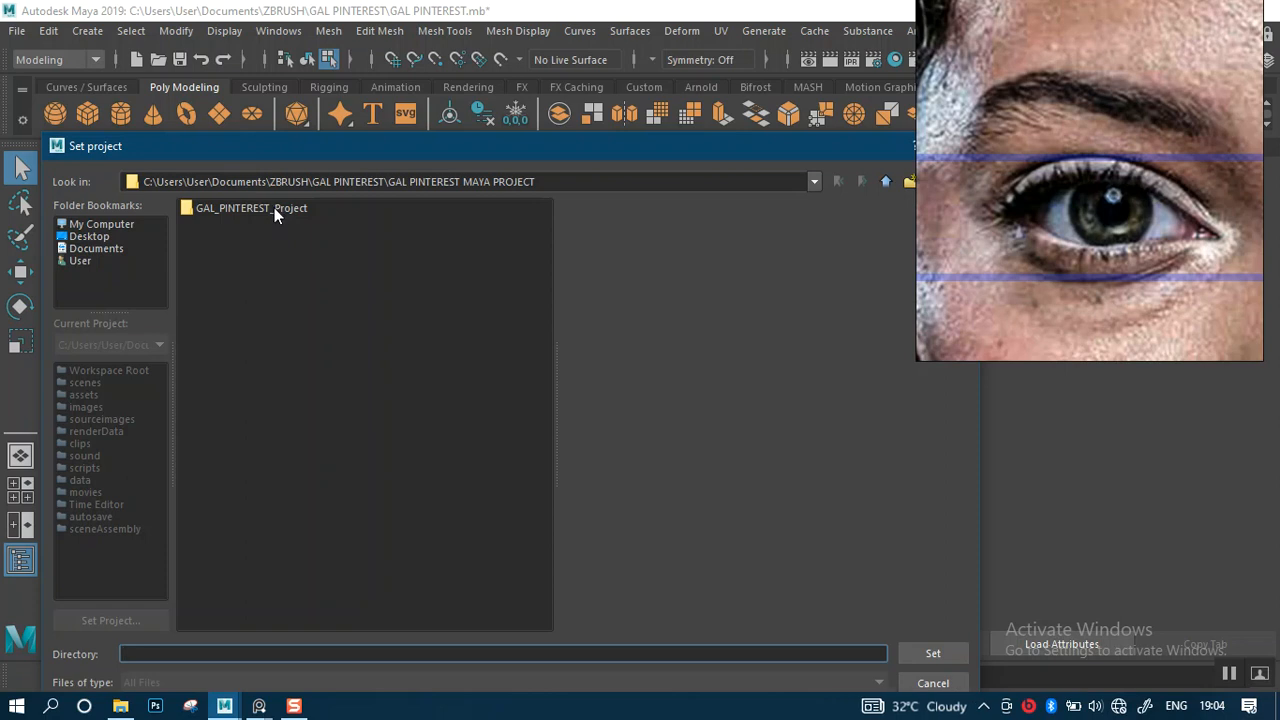
double_click(270, 209)
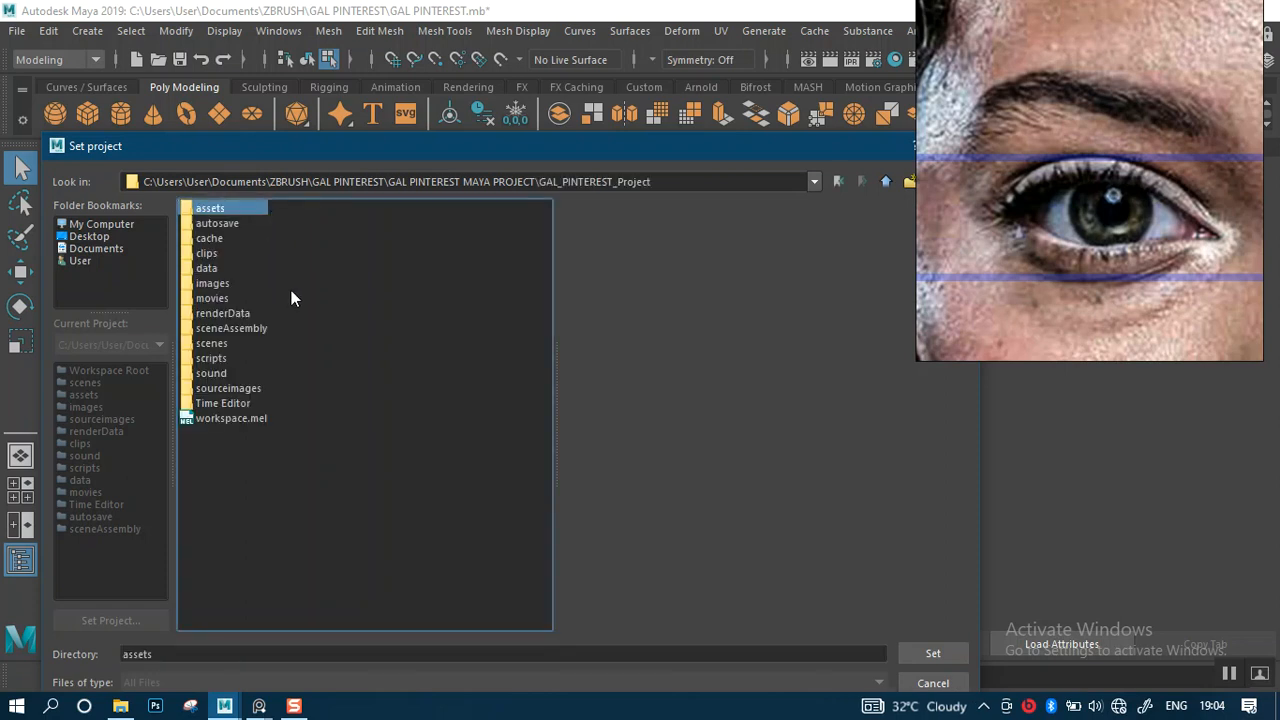
left_click(886, 182)
left_click(270, 209)
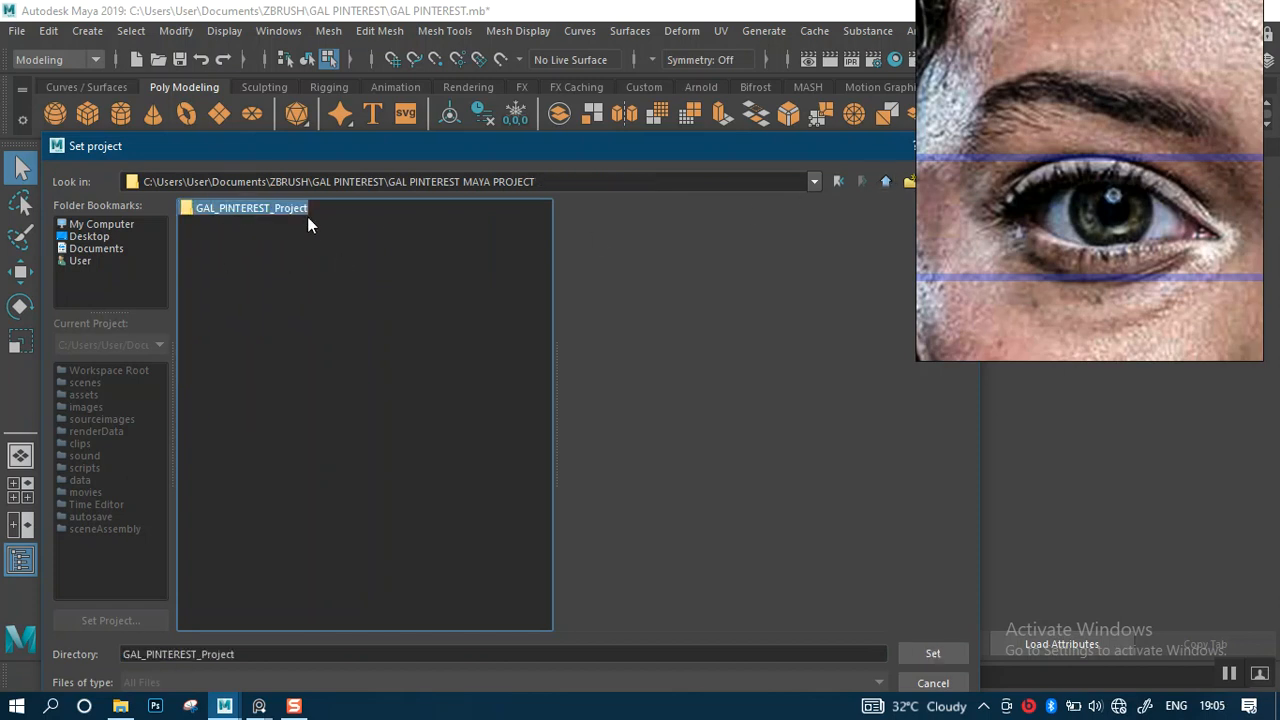
left_click(930, 657)
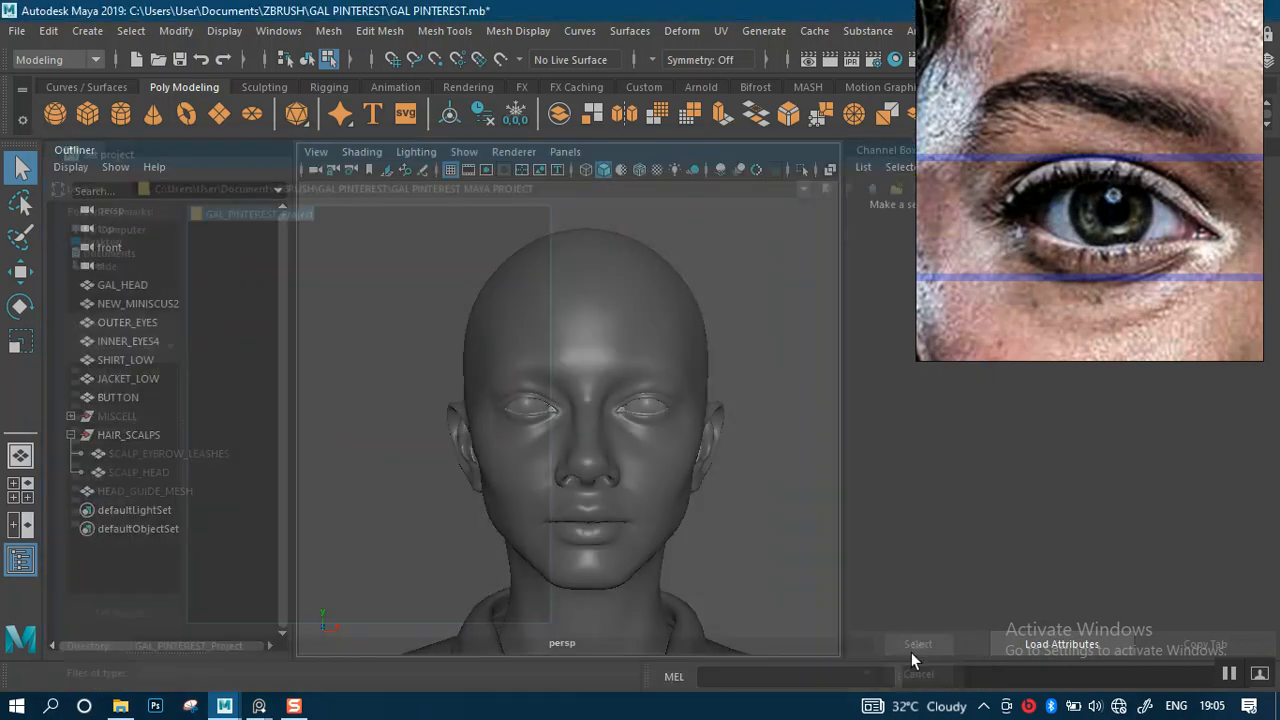
- Select the SCALP_EYBROW_LEASHES mesh and examine the head's brow and eye areas from several angles
left_click_drag(588, 449, 623, 380, "alt")
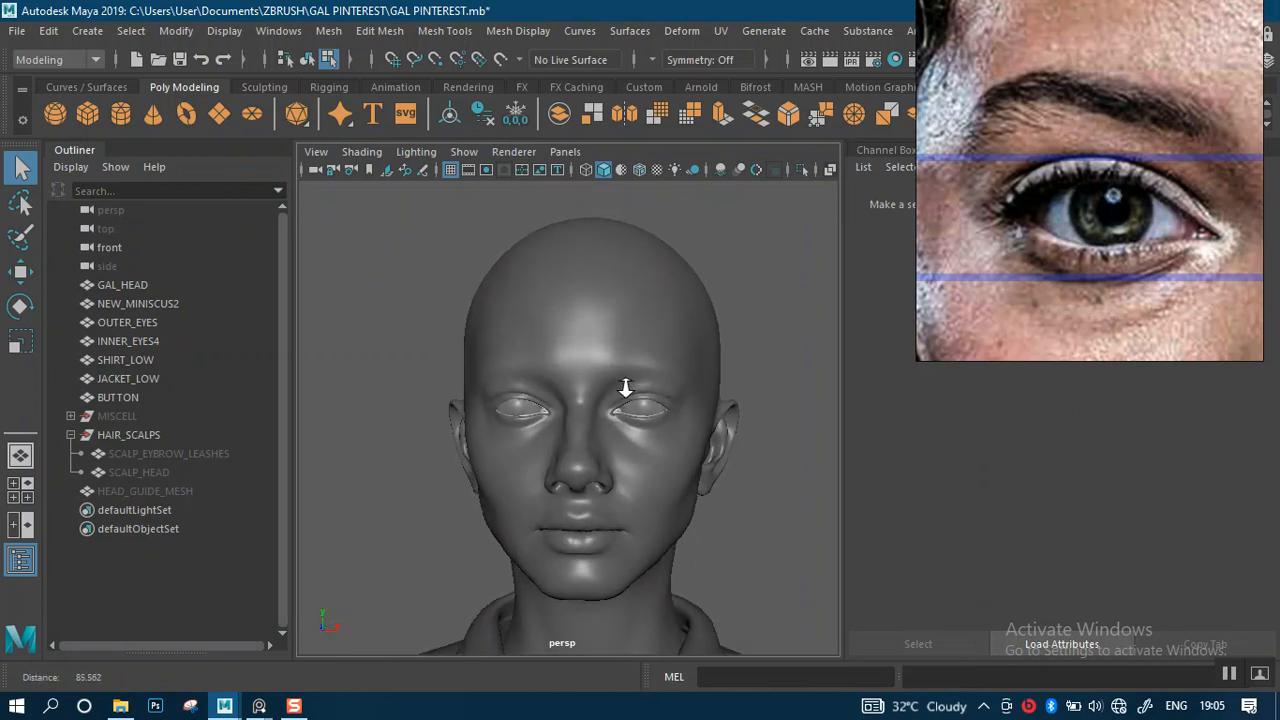
left_click(138, 453)
left_click_drag(557, 334, 361, 428, "alt")
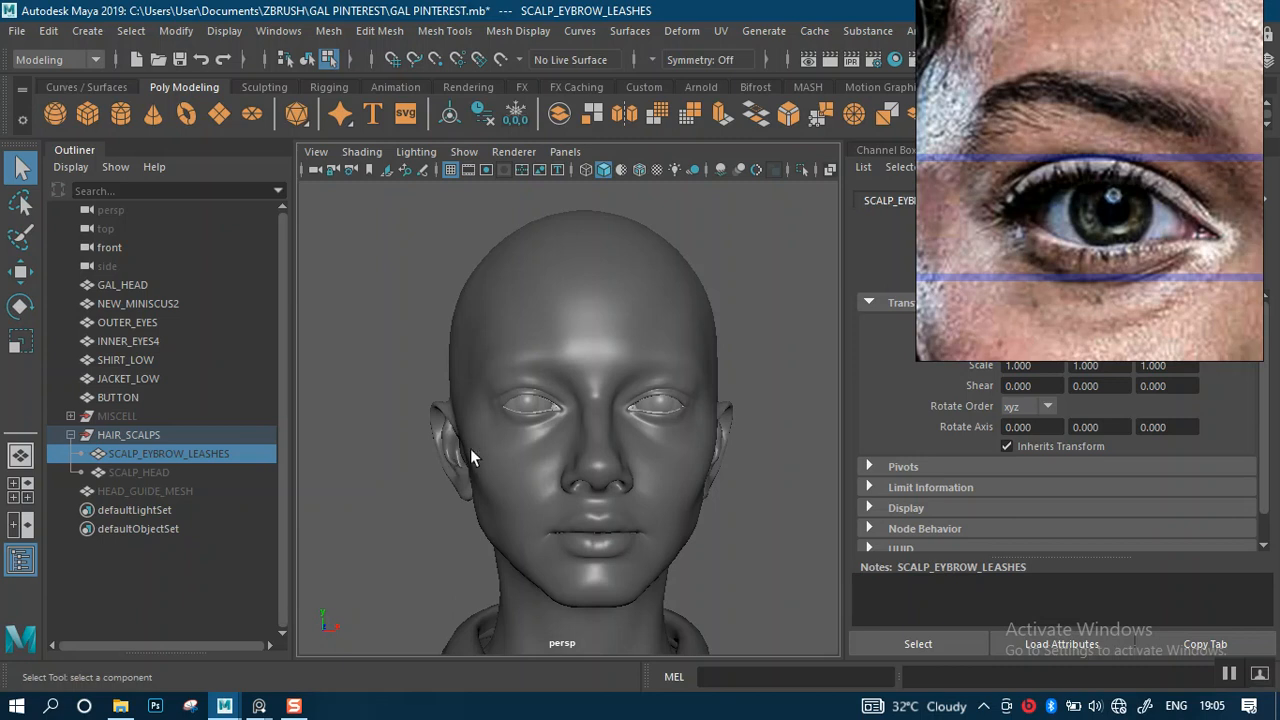
scroll(480, 423, "up", 3)
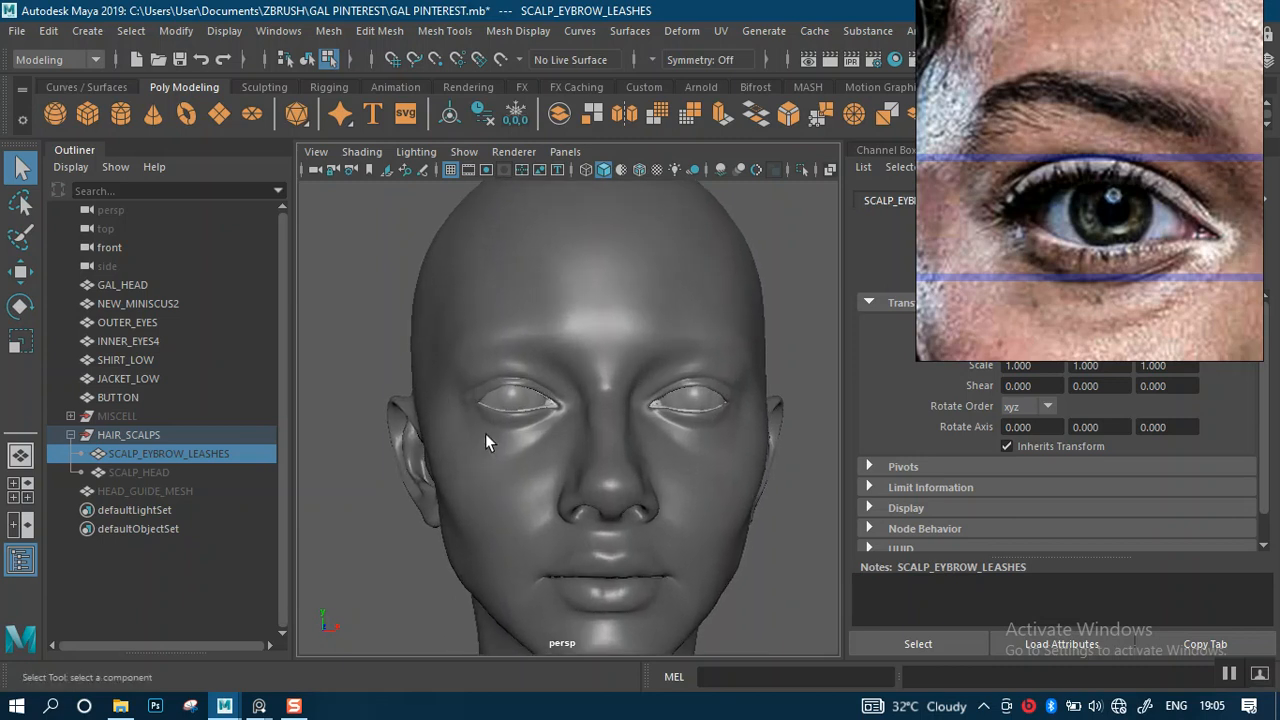
left_click_drag(487, 443, 520, 429, "alt")
scroll(476, 374, "down", 3)
mouse_move(476, 374)
left_mouse_down("alt")
mouse_move(471, 346)
mouse_move(486, 371)
left_mouse_up("alt")
scroll(411, 389, "up", 2)
scroll(411, 389, "up", 2)
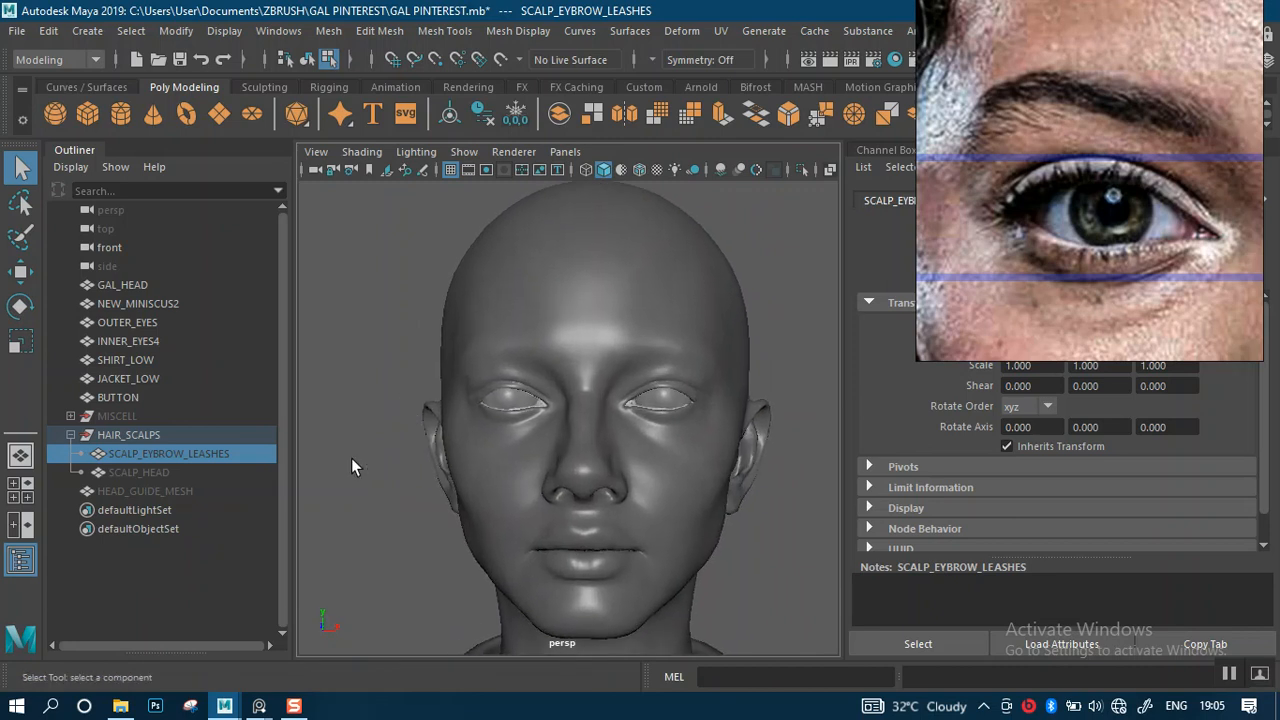
left_click_drag(378, 426, 329, 420, "alt")
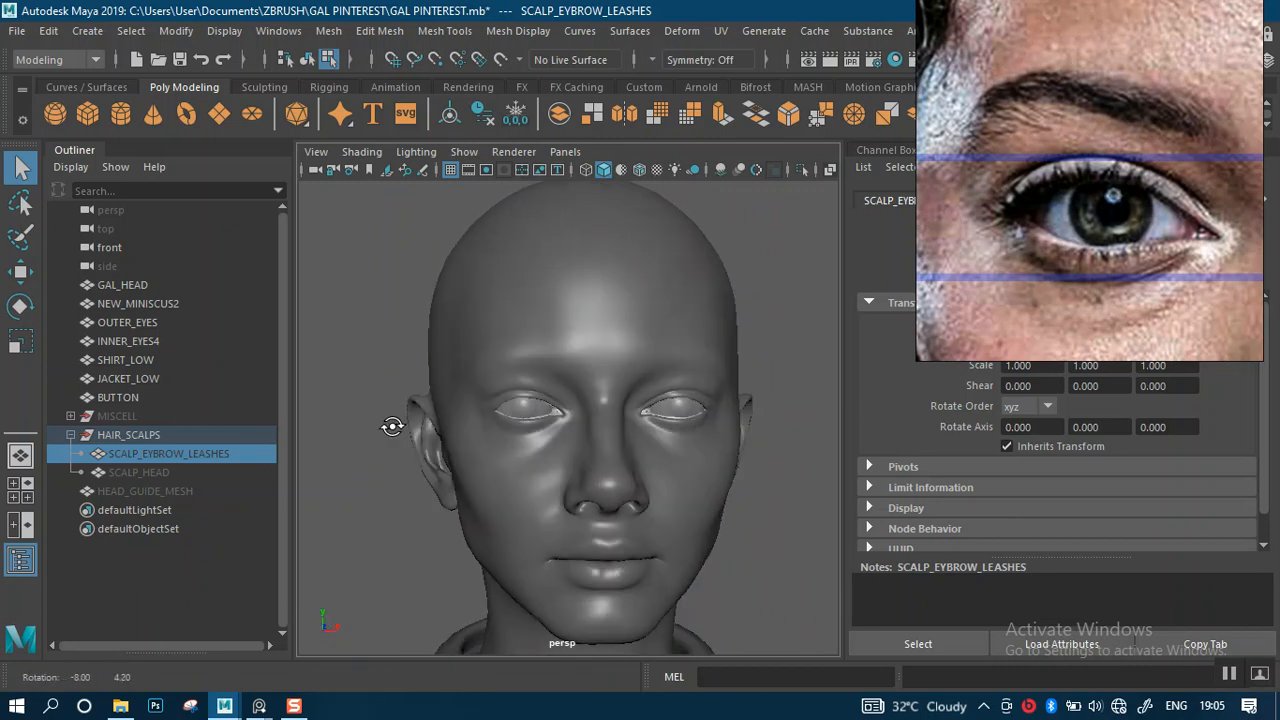
scroll(480, 390, "up", 2)
scroll(480, 390, "up", 2)
left_click_drag(509, 443, 391, 443, "alt")
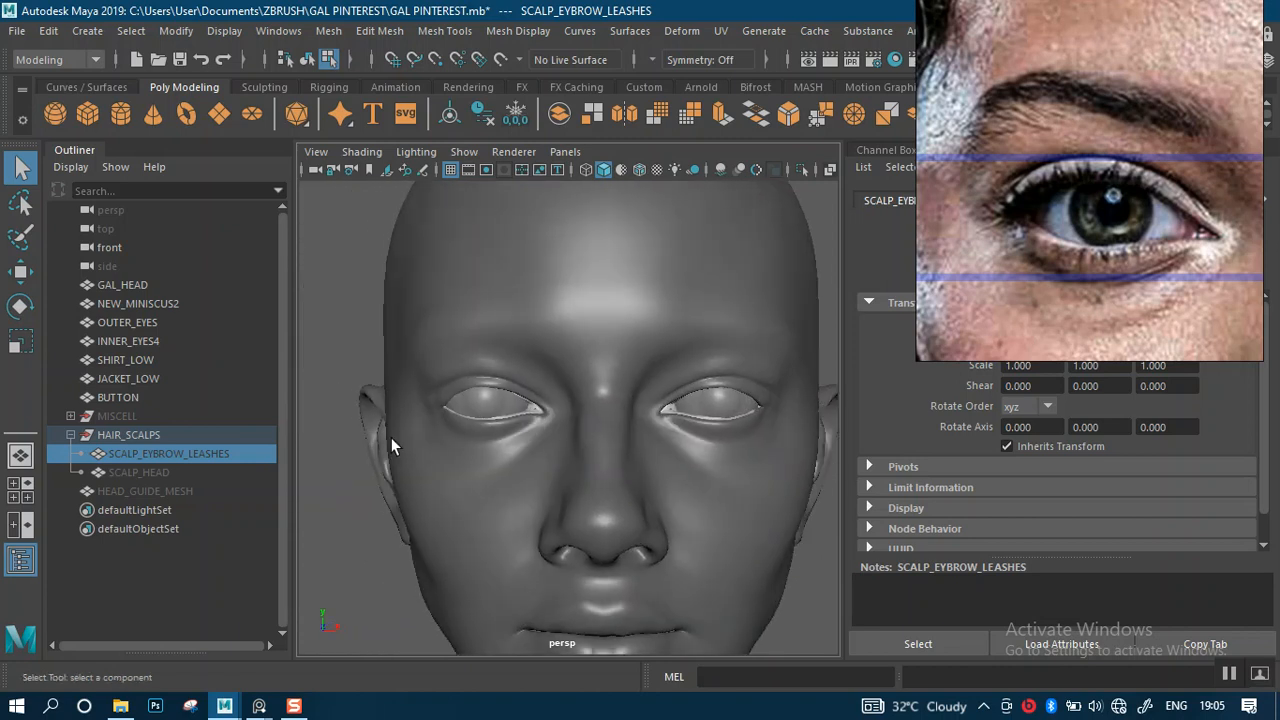
scroll(557, 457, "down", 2)
middle_click_drag(511, 408, 486, 417, "alt")
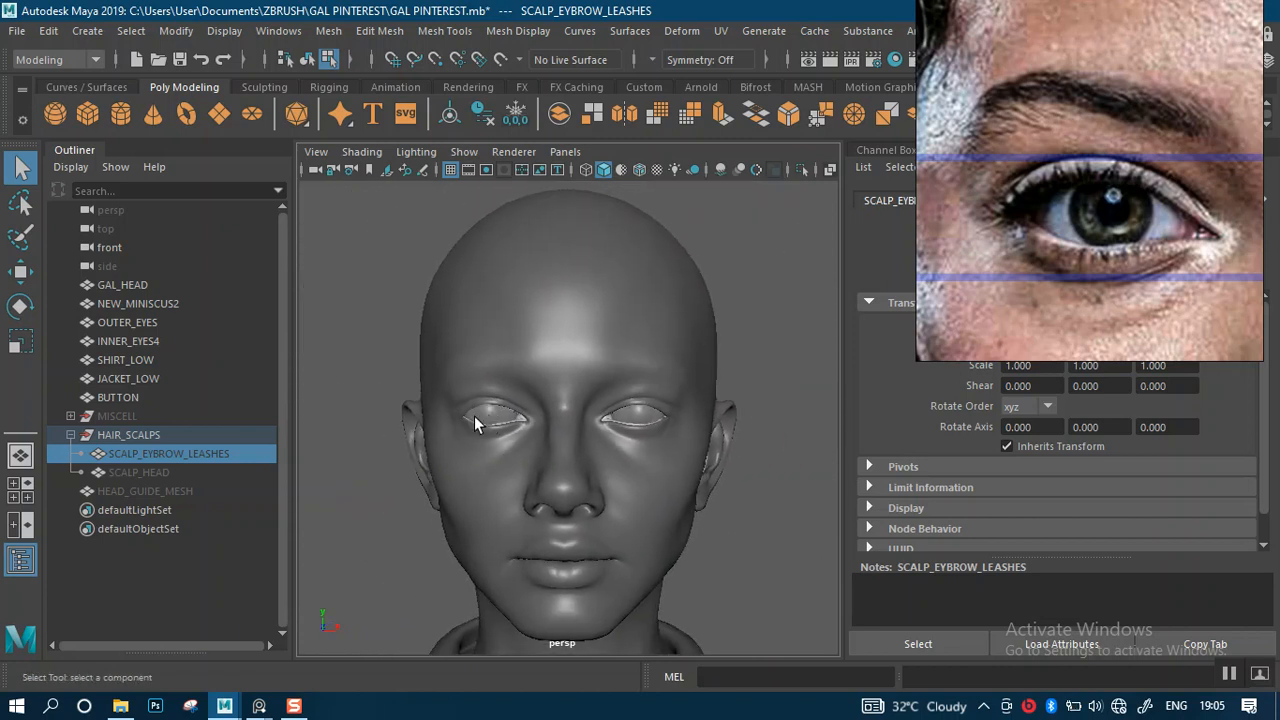
right_click_drag(486, 417, 491, 386, "alt")
- Go through the HAIR_SCALPS group and its SCALP_EYBROW_LEASHES and SCALP_HEAD meshes
left_click(140, 436)
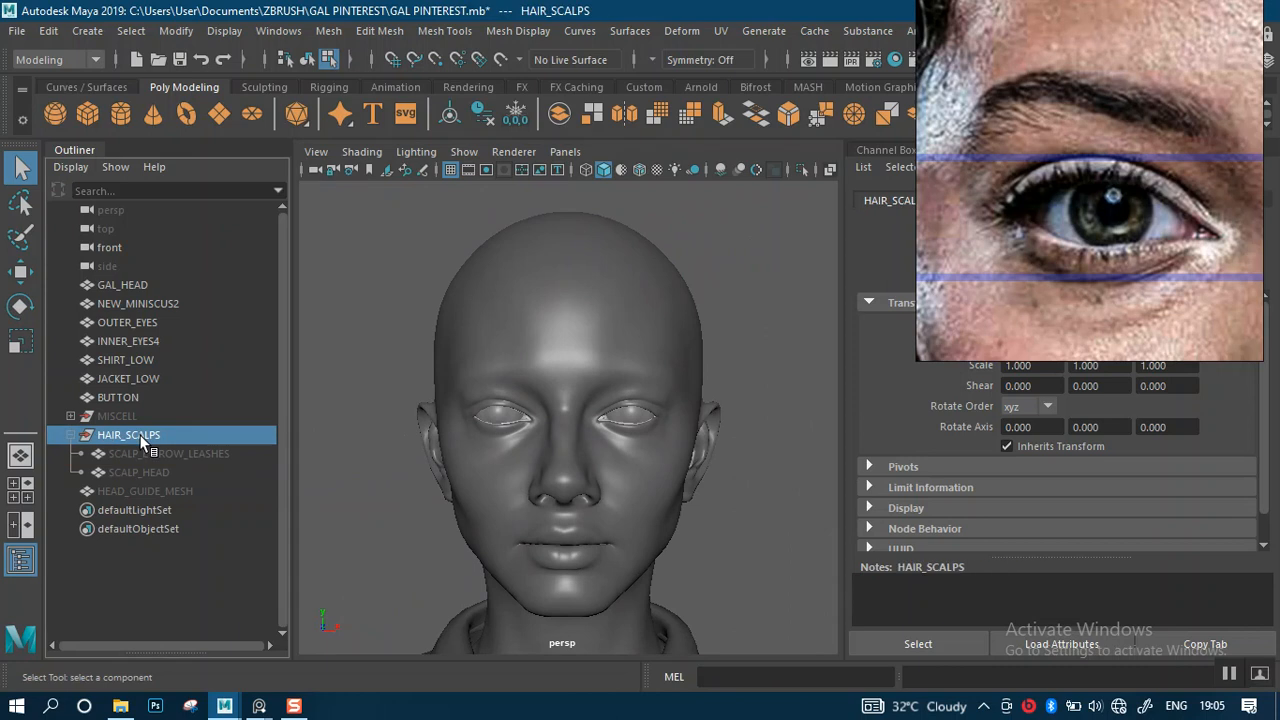
left_click(140, 454)
left_click(139, 471)
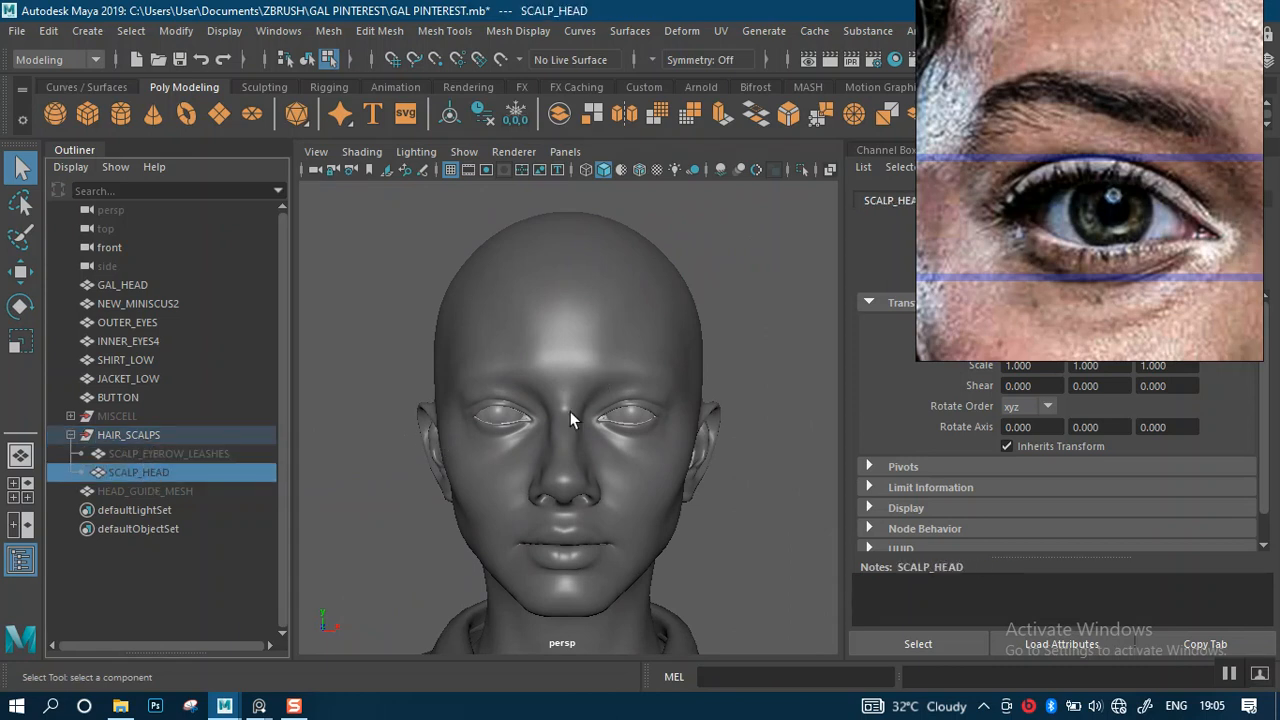
left_click(155, 453)
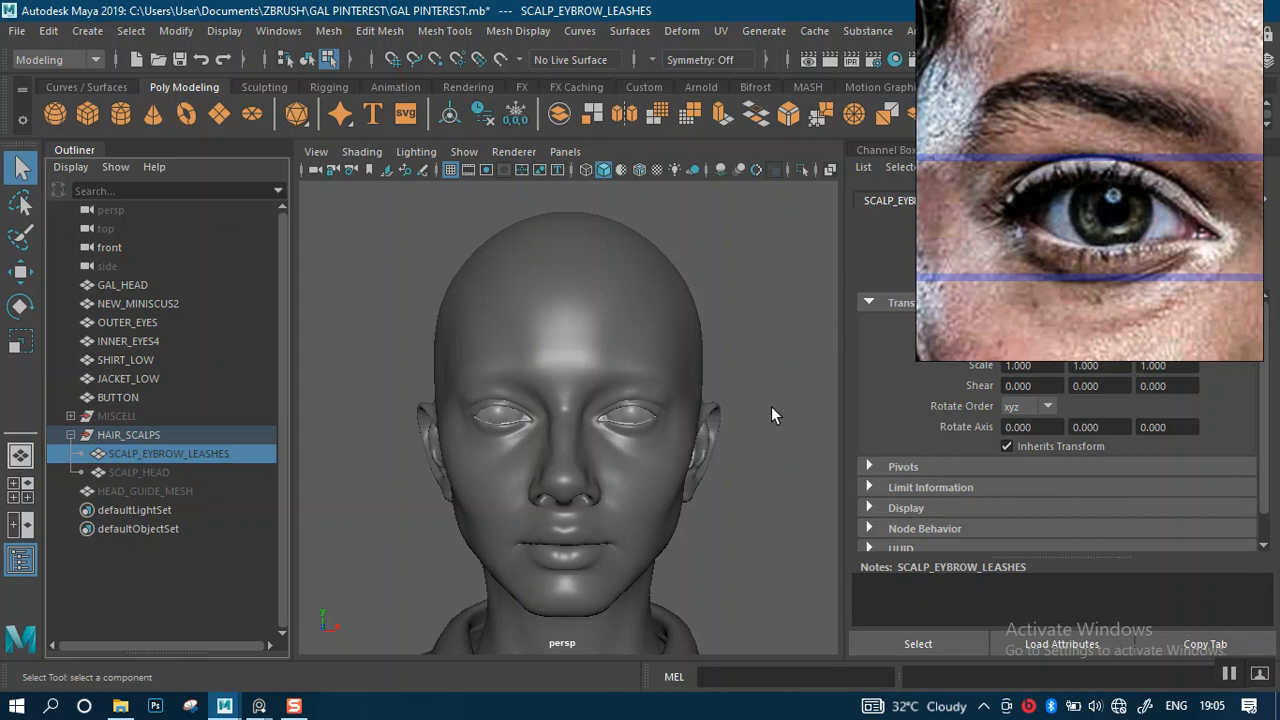
left_click(605, 320)
key("ctrl+h")
left_click(690, 325)
key("ctrl+z")
scroll(497, 396, "up", 3)
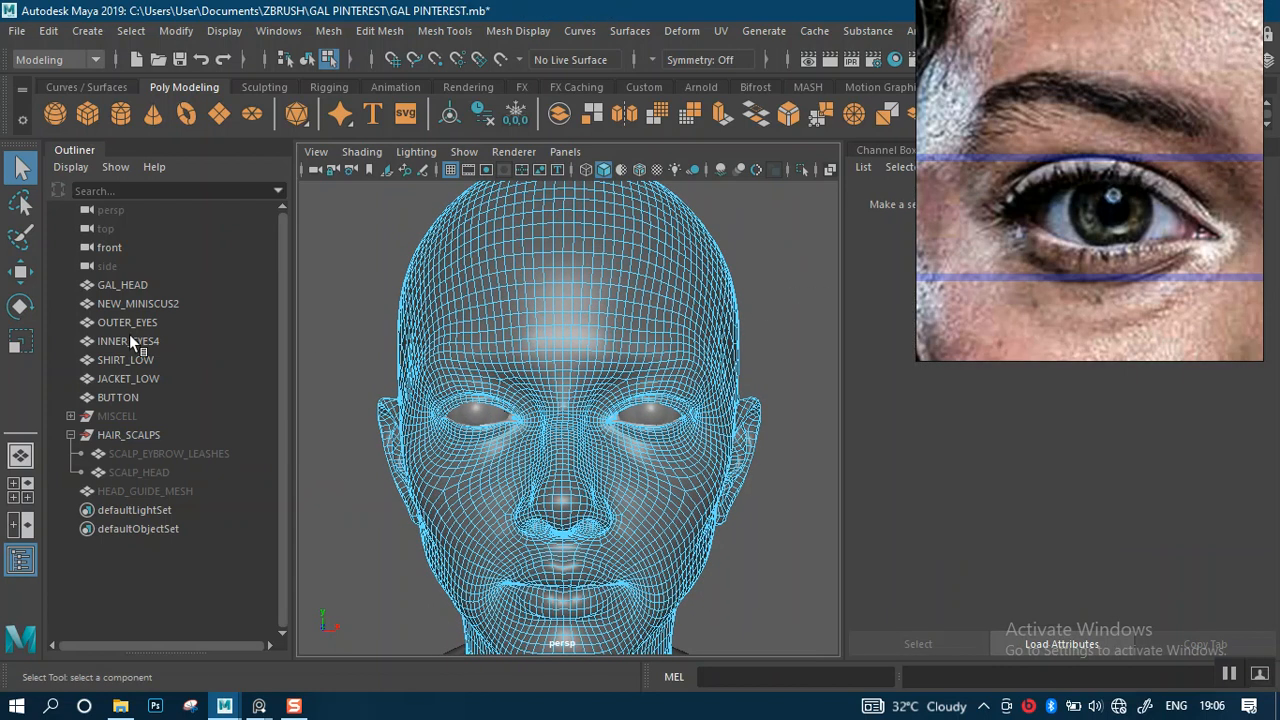
- Group all meshes from GAL_HEAD through BUTTON into one new group
left_click(131, 284)
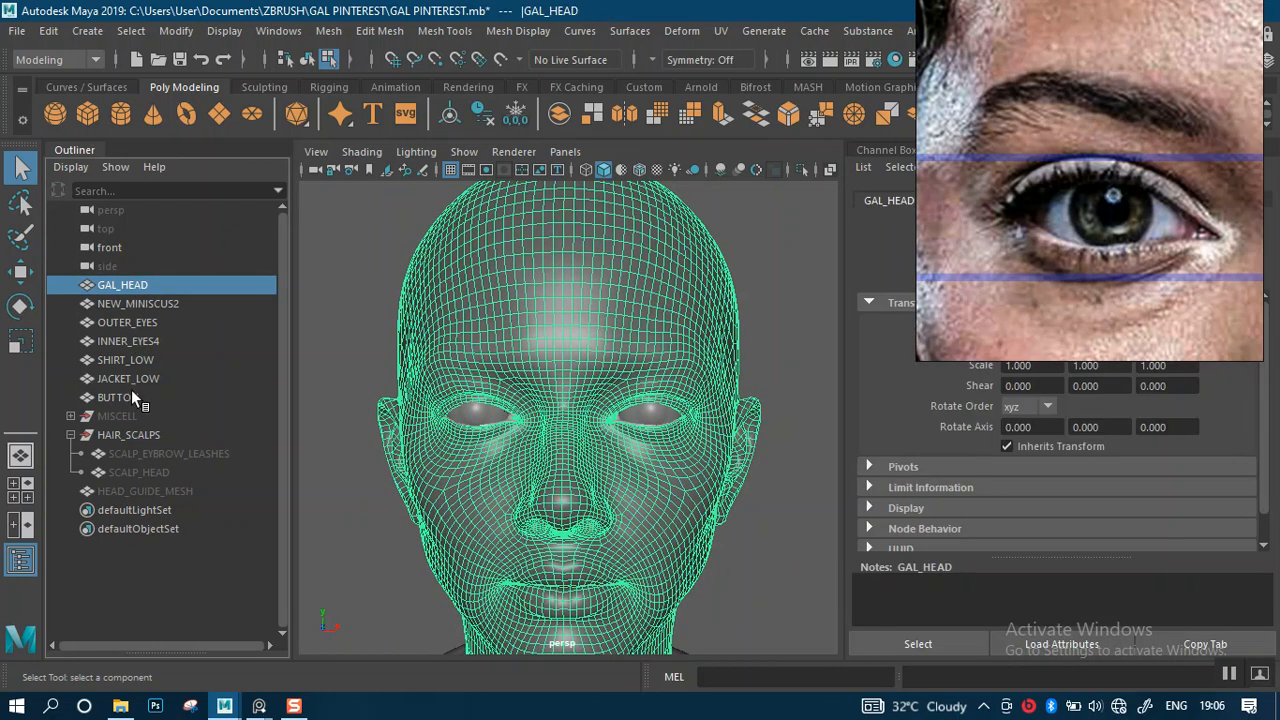
left_click(131, 396, "shift")
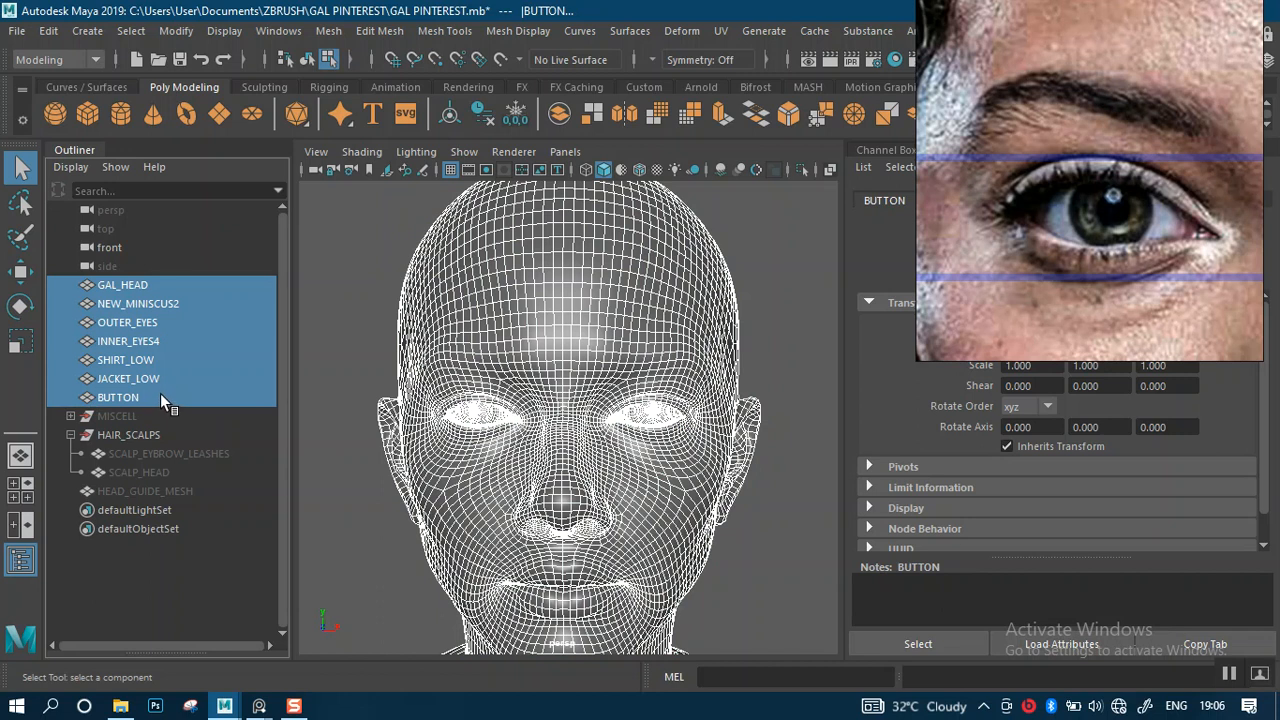
key("ctrl+g")
- Reorder the scene list so HAIR_SCALPS and HEAD_GUIDE_MESH sit between the new group and MISCELL
mouse_move(97, 381)
middle_mouse_down()
mouse_move(104, 278)
mouse_move(97, 368)
middle_mouse_up()
left_click(109, 305)
left_click(102, 340)
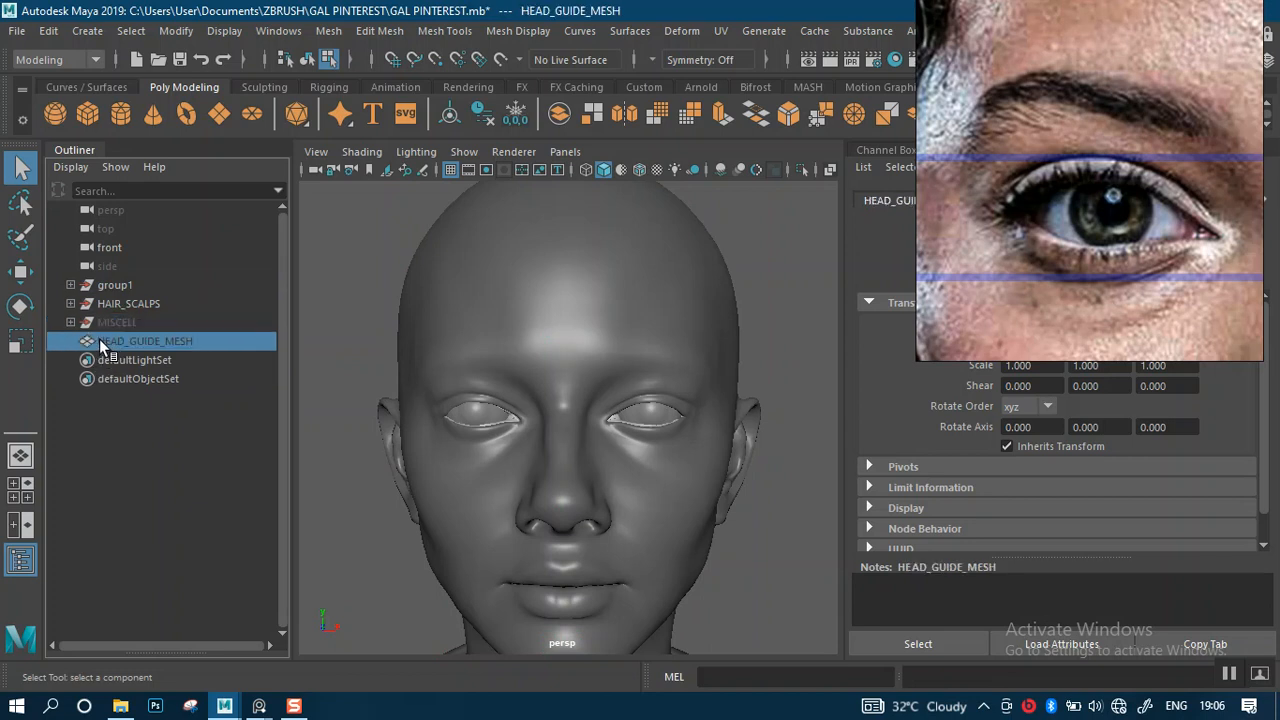
middle_click_drag(94, 332, 96, 310)
- Rename the new head and clothing group to HEAD_AND_GARMENT
double_click(108, 285)
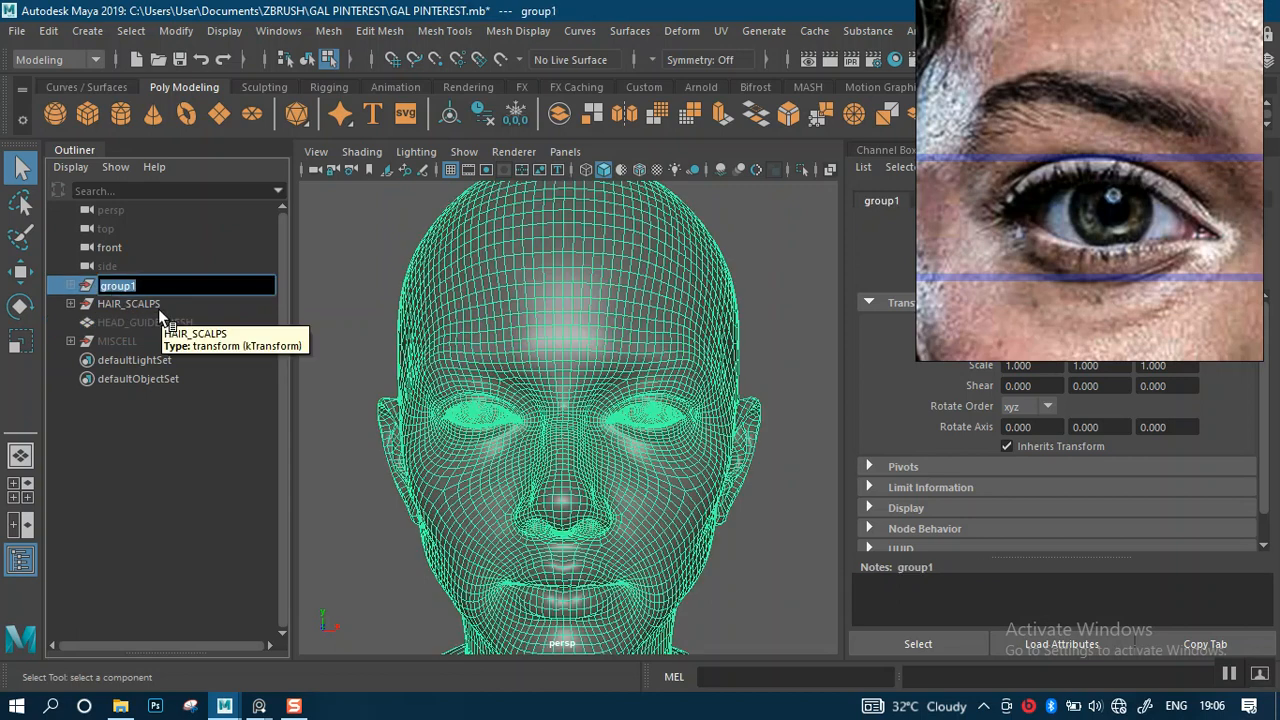
type("m")
key("BackSpace")
type("head")
key("BackSpace")
key("BackSpace")
key("BackSpace")
key("BackSpace")
key("Caps_Lock")
type("HEAD AND GAMENT")
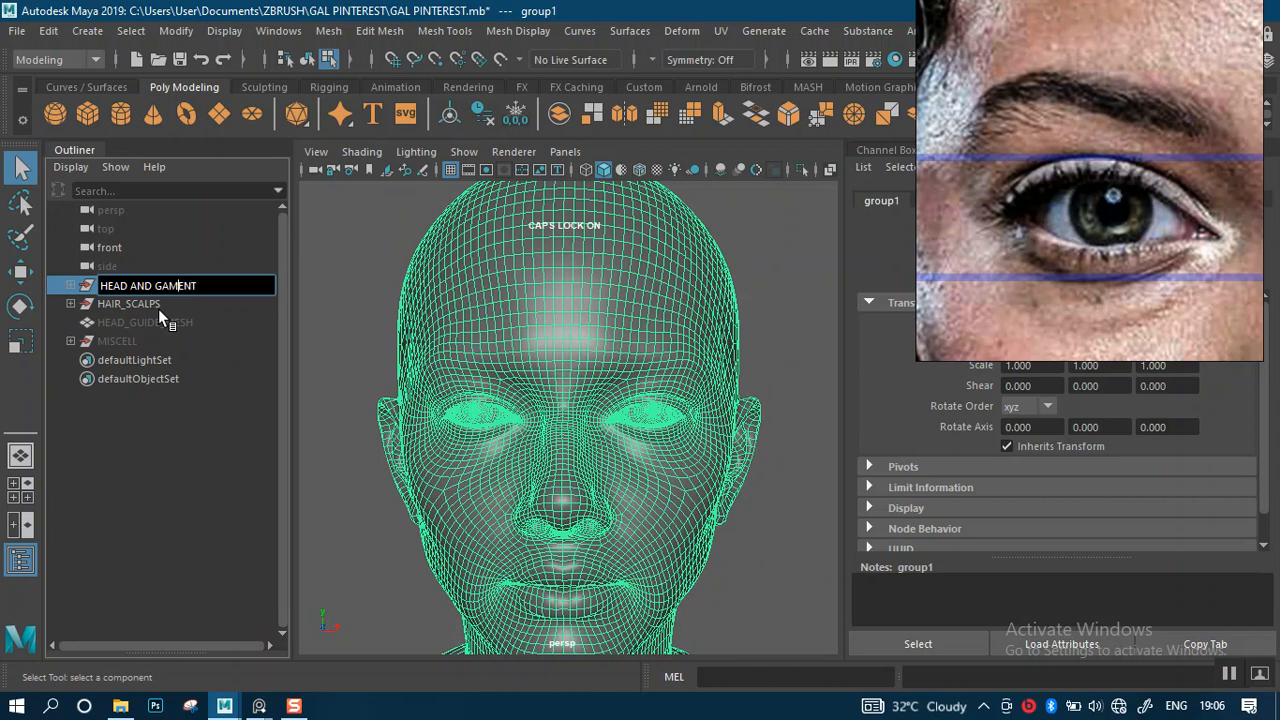
key("Return")
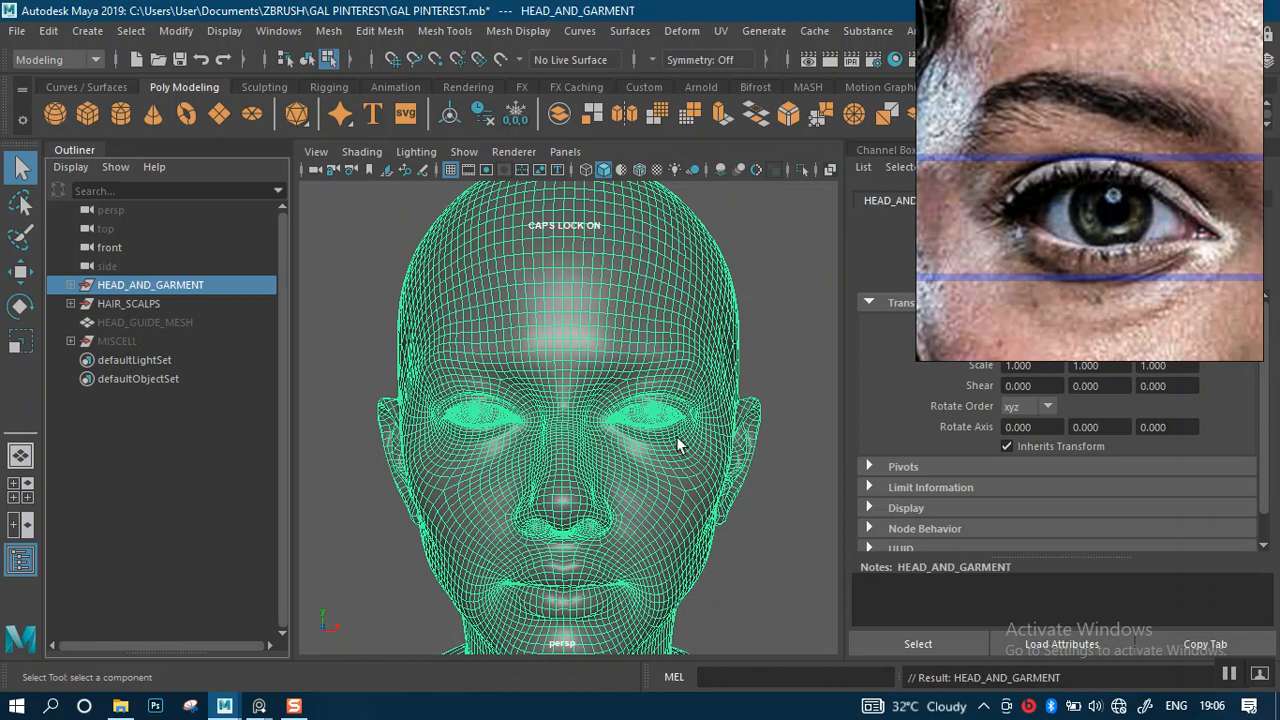
key("ctrl+s")
- Hide the HEAD_AND_GARMENT group and show the SCALP_EYBROW_LEASHES mesh inside HAIR_SCALPS
right_click_drag(643, 419, 646, 397, "alt")
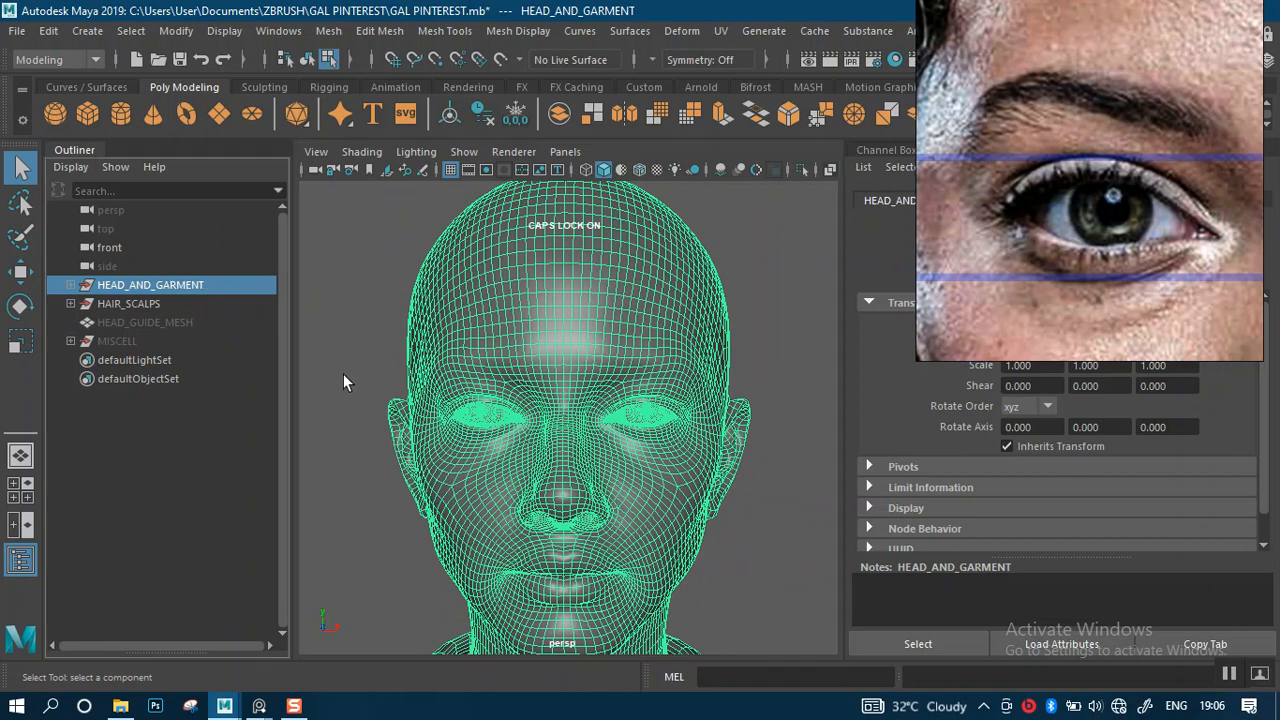
key("ctrl+h")
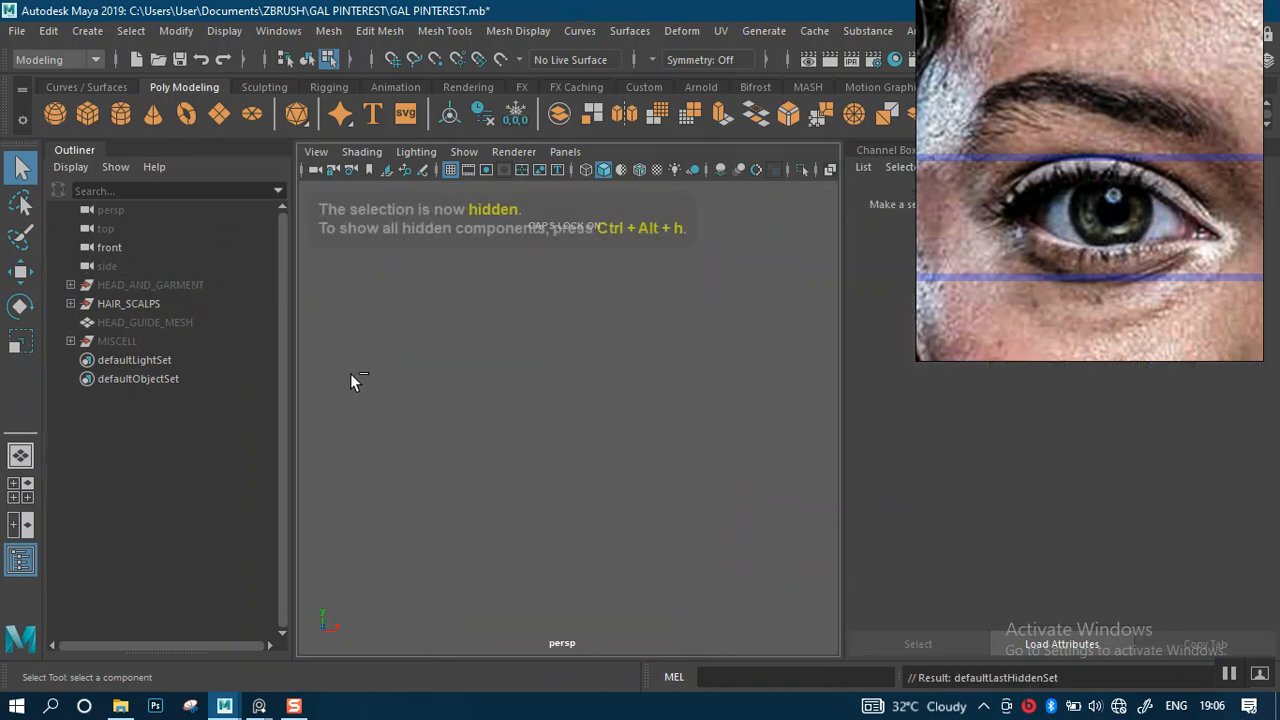
left_click(104, 302)
key("shift+h")
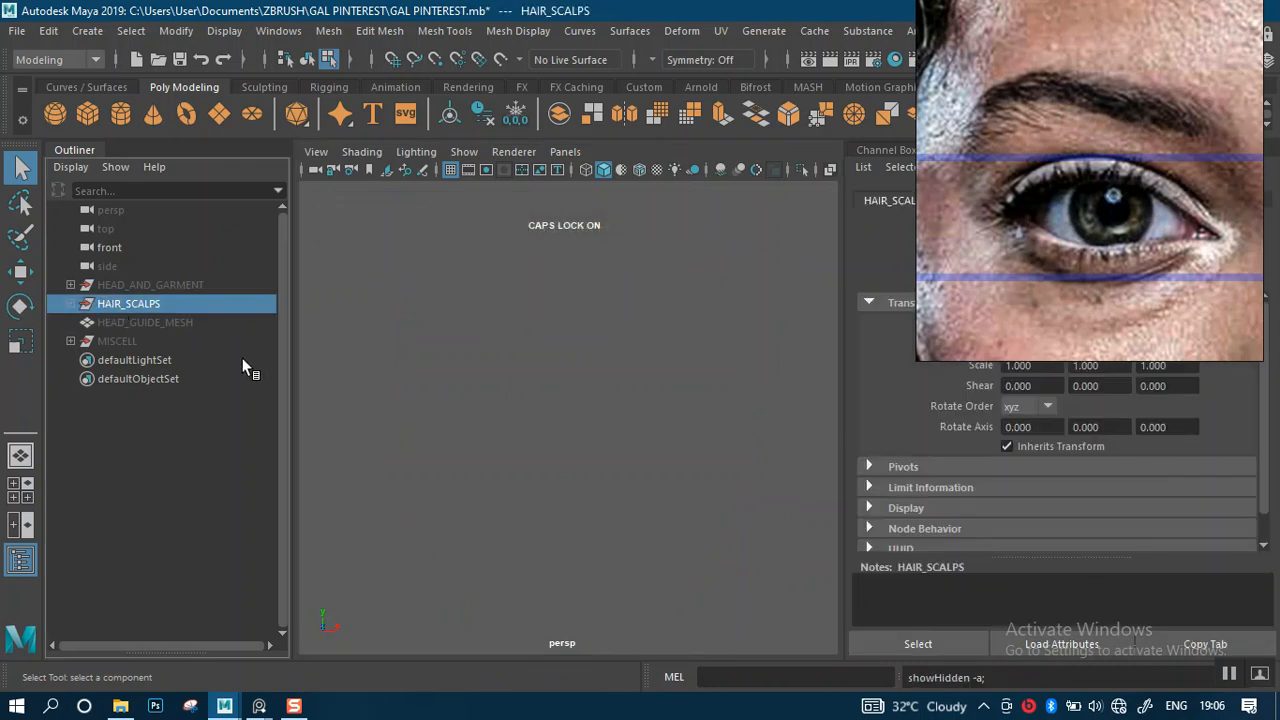
left_click(71, 304)
left_click(122, 324)
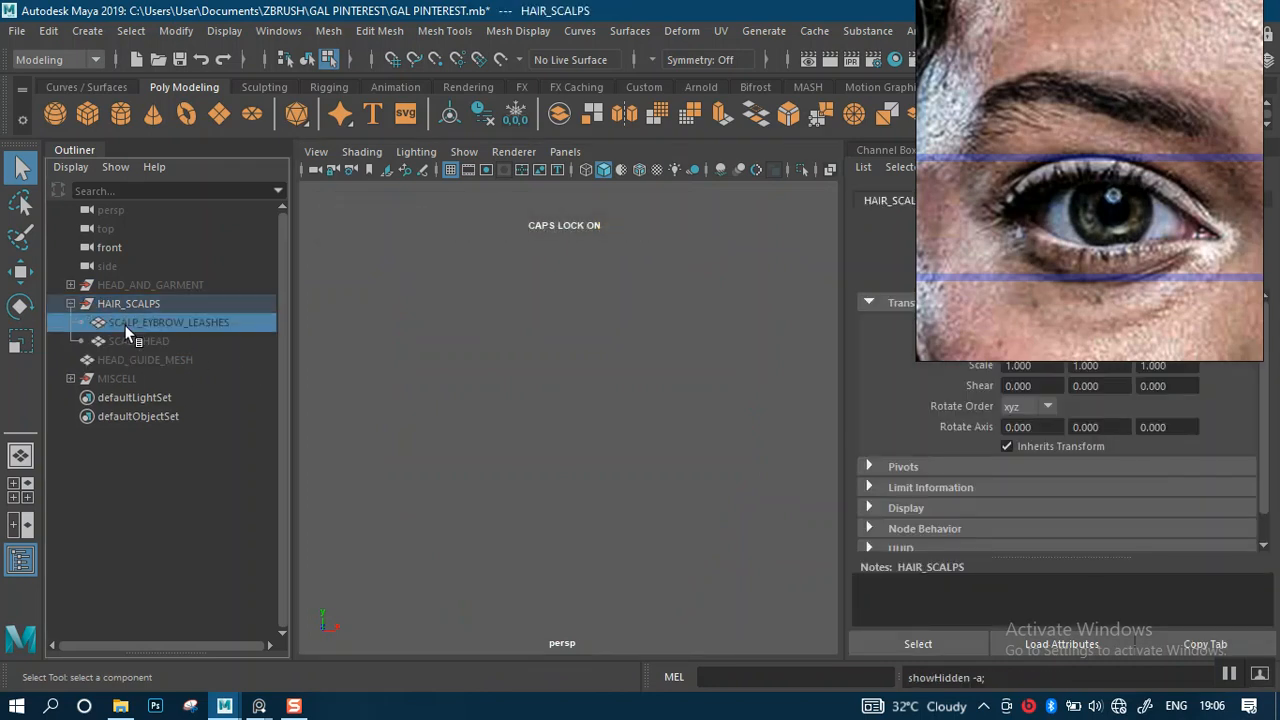
key("shift+h")
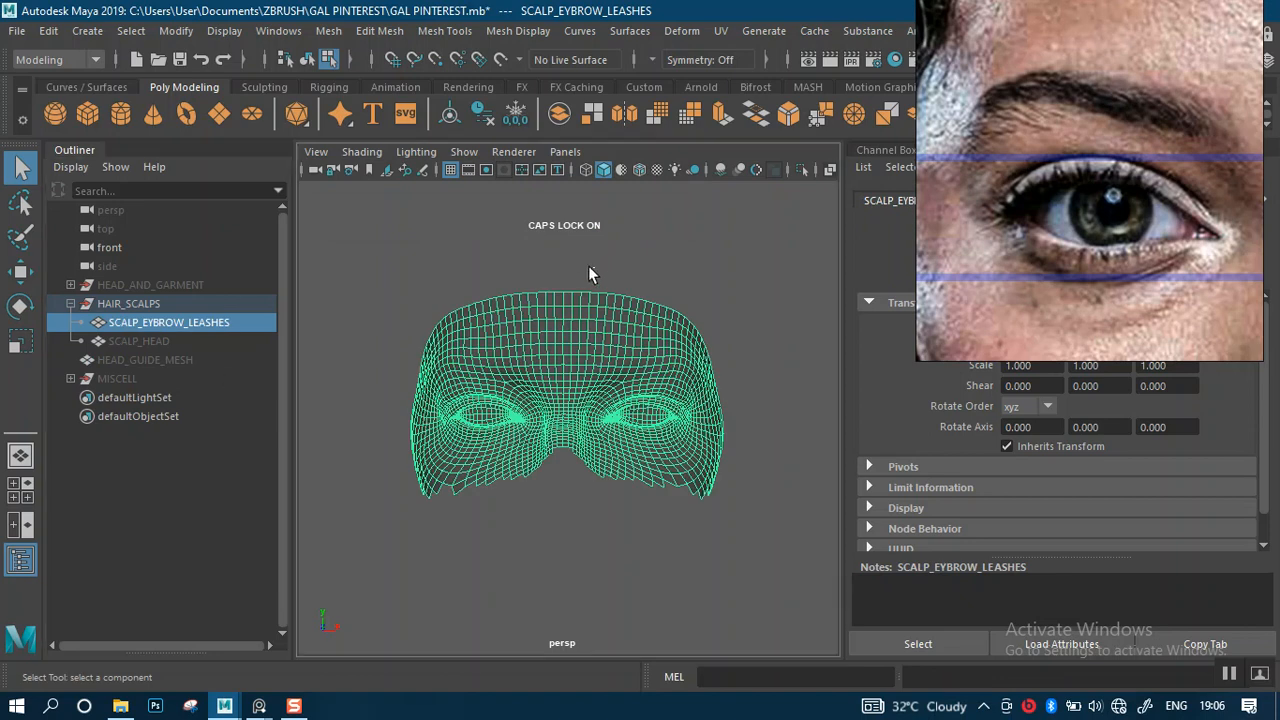
- Deselect the scalp mesh and move the floating eye reference image off the Attribute Editor and workspace selector
left_click(588, 266)
right_click_drag(1057, 267, 1144, 264)
scroll(589, 374, "up", 5)
right_click_drag(1098, 211, 240, 232)
scroll(640, 383, "down", 3)
- Display the eyebrow and eyelash scalp mesh in smooth shading and inspect its surface from the front
left_click_drag(640, 383, 637, 274, "alt")
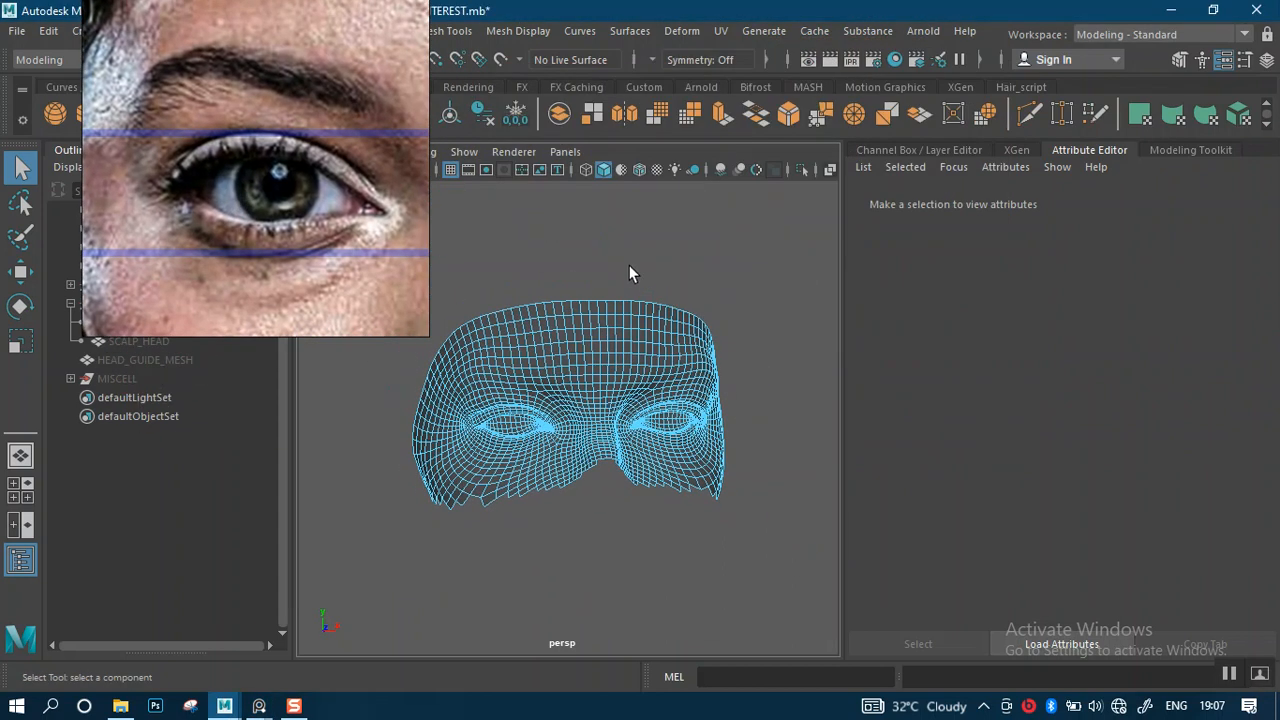
right_click_drag(697, 168, 714, 148)
key("5")
mouse_move(690, 361)
left_mouse_down("alt")
mouse_move(670, 326)
mouse_move(657, 385)
mouse_move(601, 373)
mouse_move(627, 392)
mouse_move(686, 374)
mouse_move(583, 382)
mouse_move(603, 378)
left_mouse_up("alt")
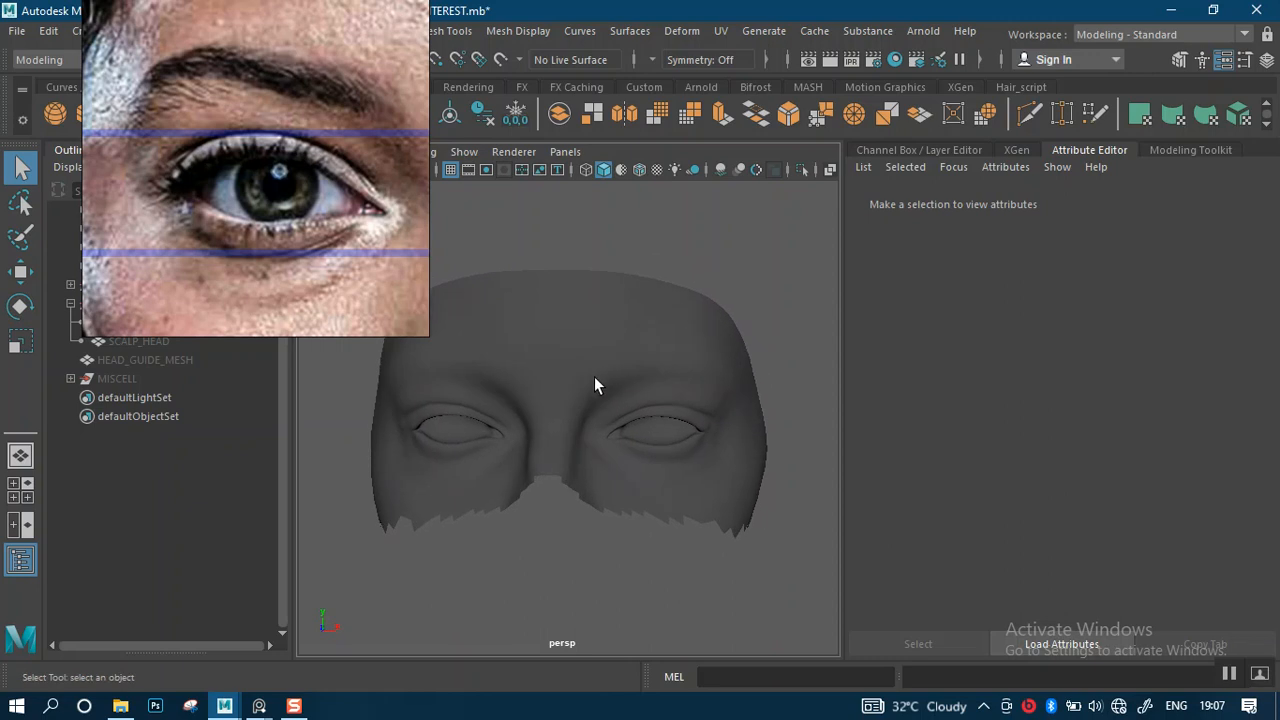
- Switch to the UV Editing workspace with SCALP_EYBROW_LEASHES selected and maximize the perspective view
left_click(596, 376)
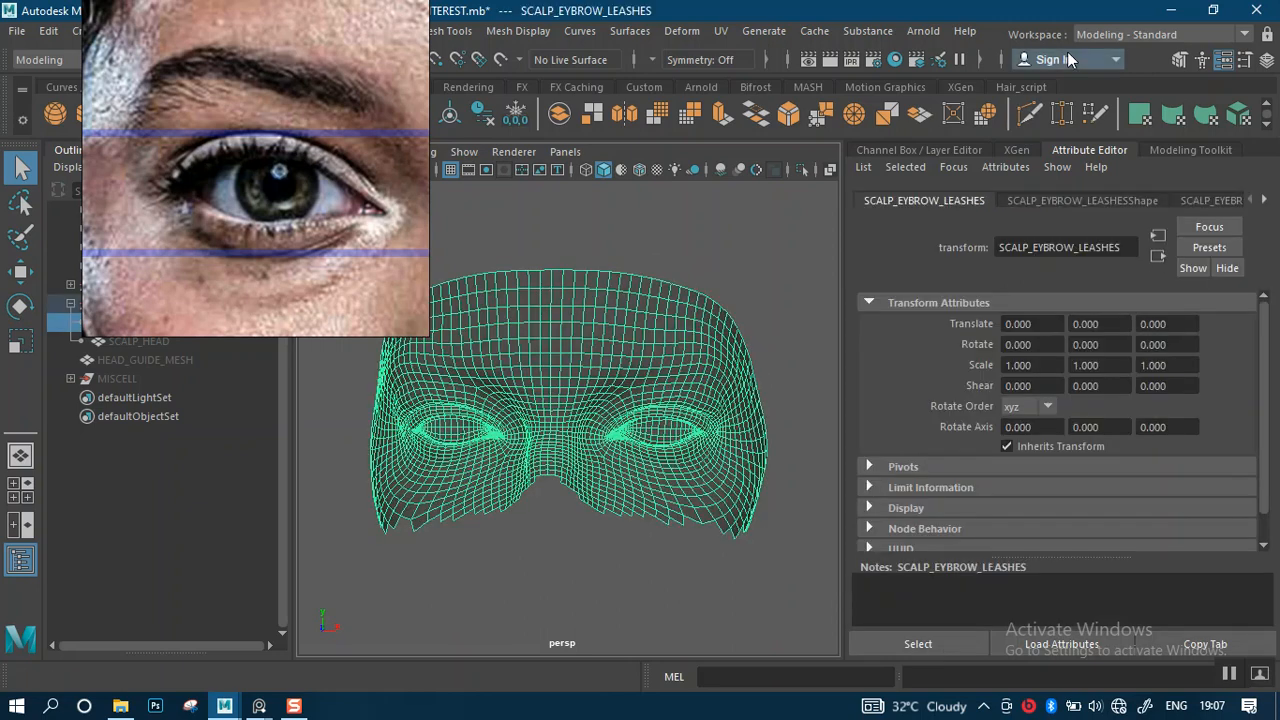
left_click(1128, 34)
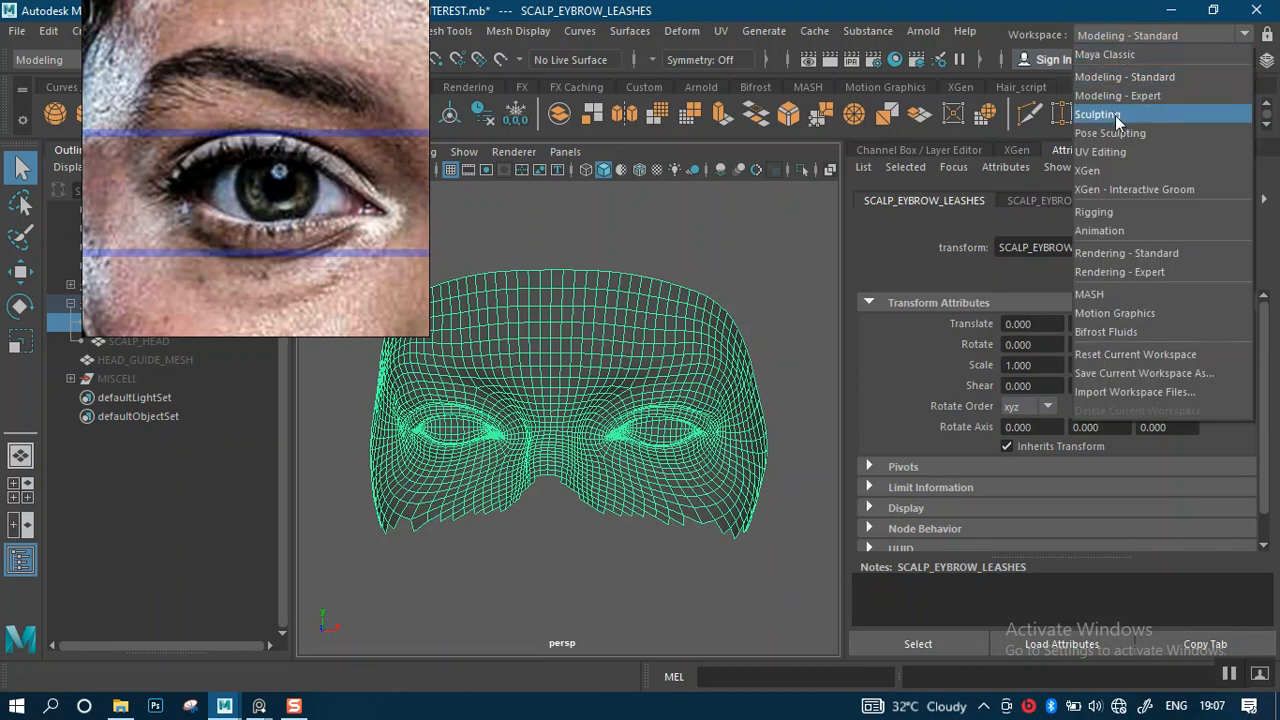
left_click(1100, 151)
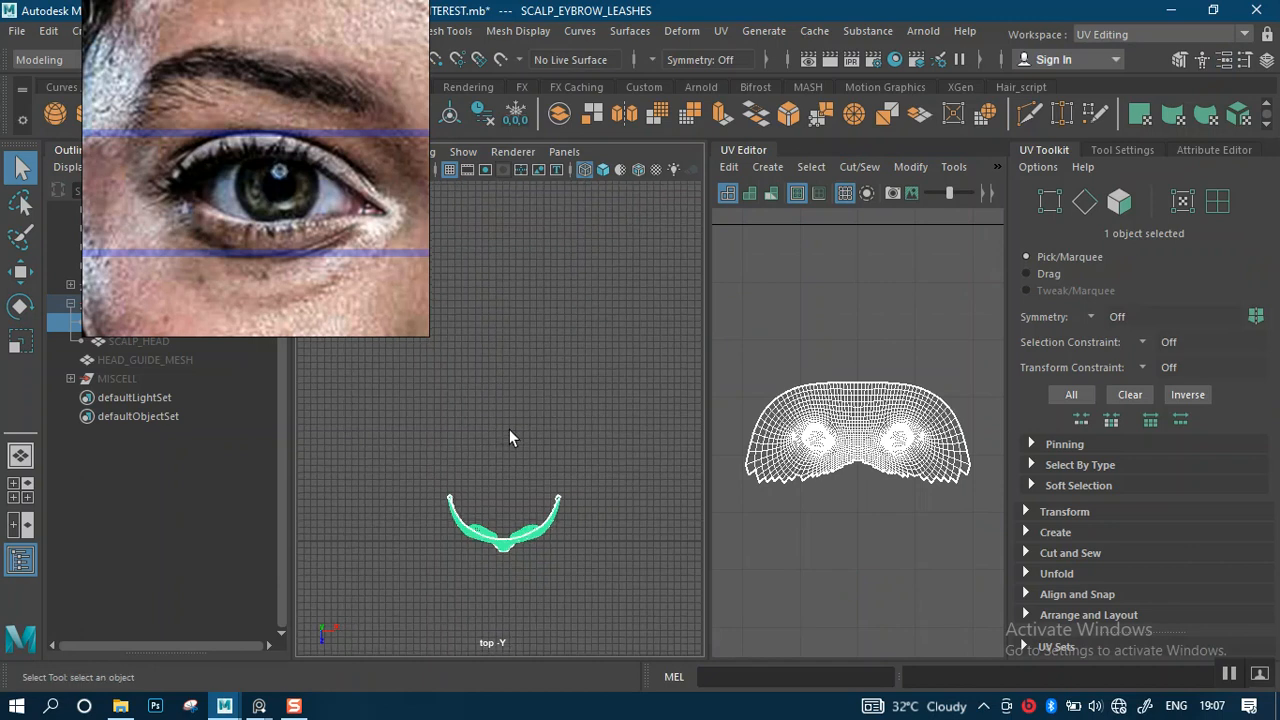
key("space")
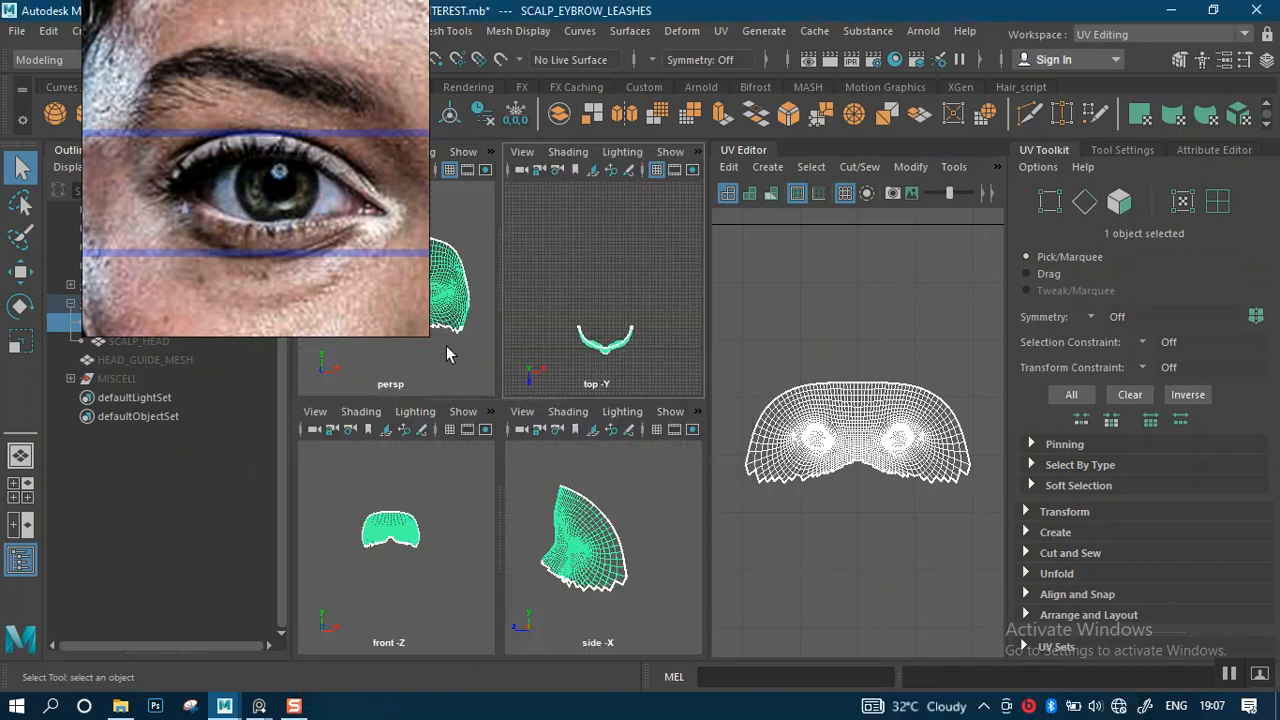
key("space")
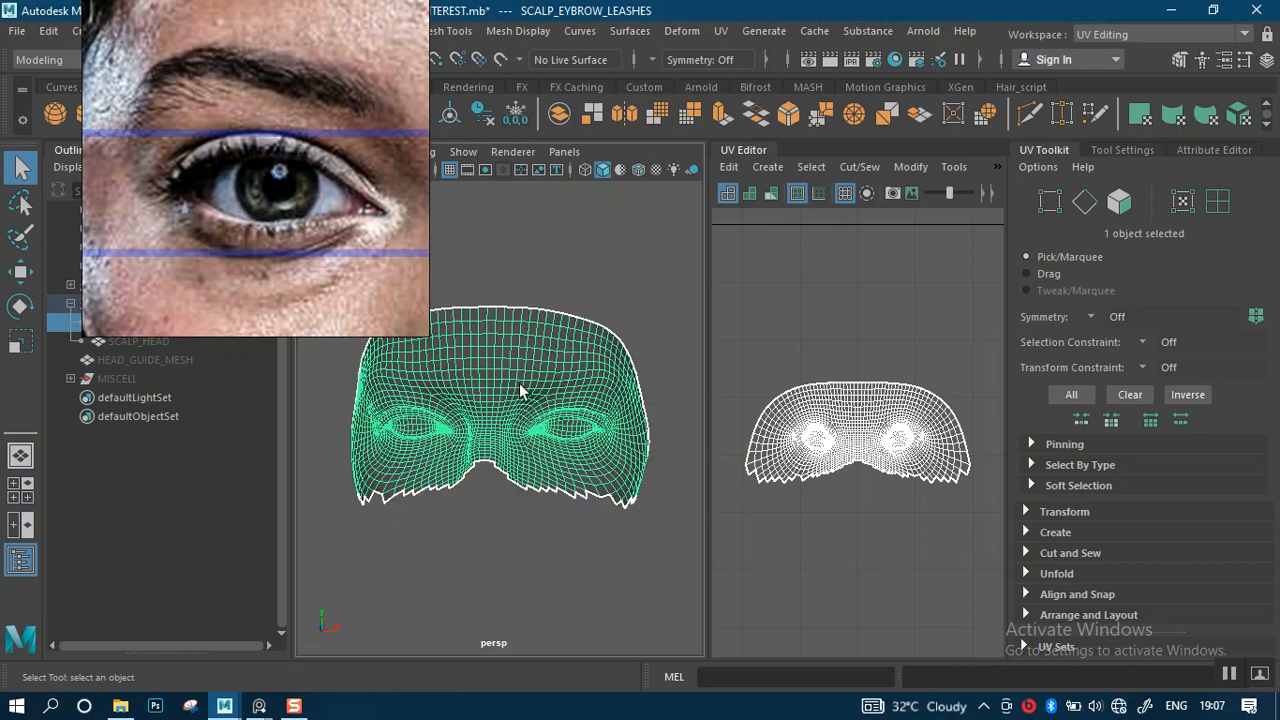
- Reselect the SCALP_EYBROW_LEASHES mesh and select its entire UV shell in the UV Editor
left_click(560, 275)
left_click(543, 371)
scroll(850, 338, "down", 4)
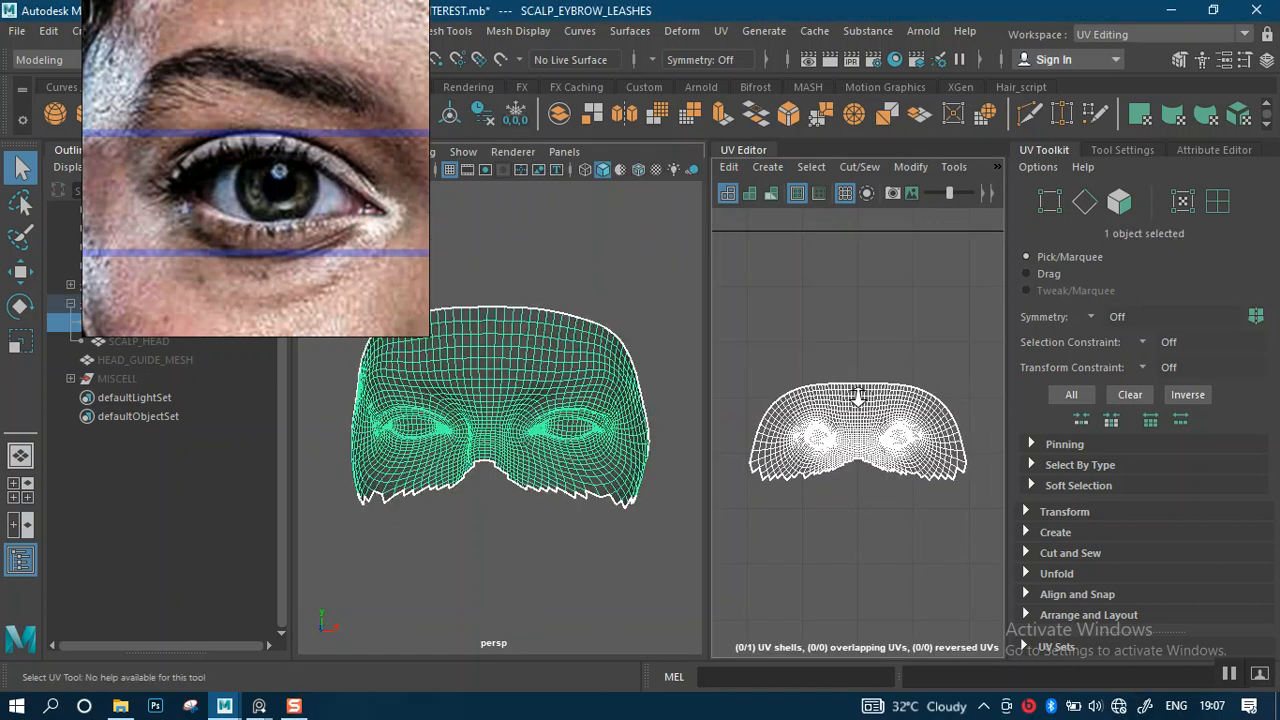
right_click_drag(851, 338, 826, 300, "alt")
middle_click_drag(847, 385, 837, 318, "alt")
right_click_drag(849, 350, 848, 390, "alt")
middle_click_drag(788, 338, 815, 361, "alt")
mouse_move(815, 361)
right_mouse_down("alt")
mouse_move(881, 365)
mouse_move(835, 339)
right_mouse_up("alt")
left_click_drag(822, 332, 953, 403)
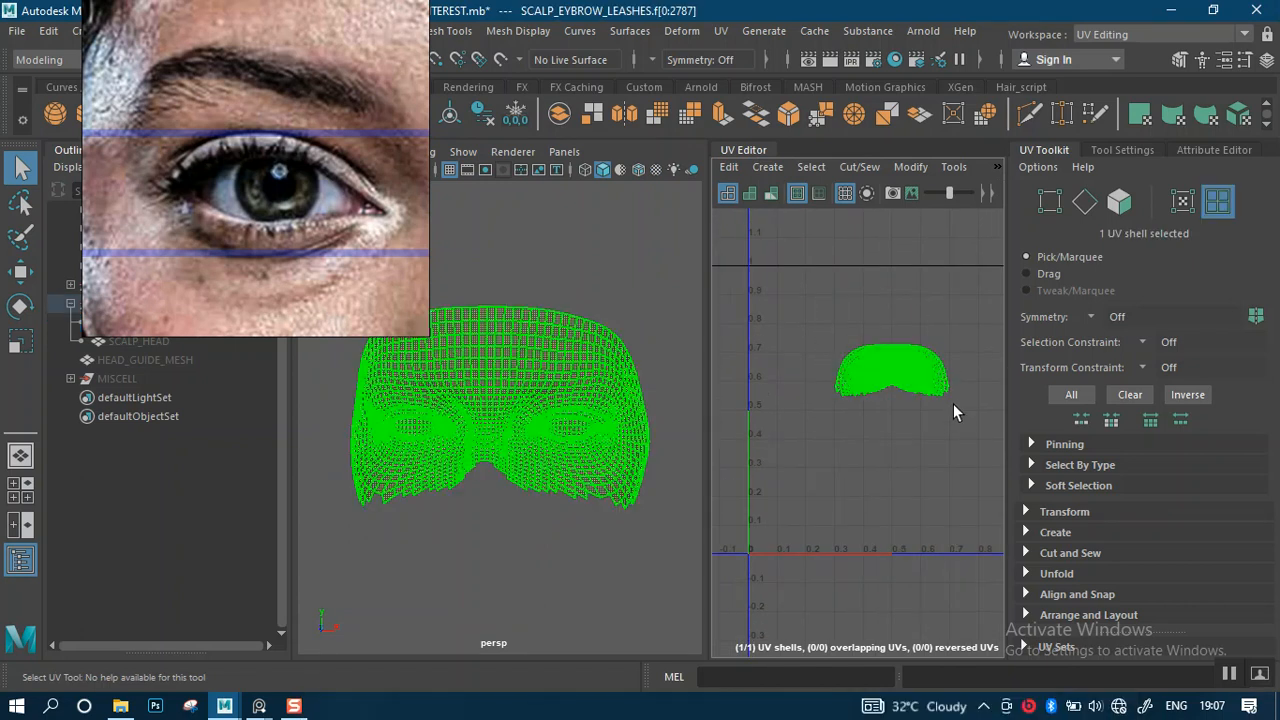
- Lay out the selected eyebrow scalp UV shell to fill the 0 to 1 UV tile, and deselect it
left_click(1040, 612)
left_click_drag(1265, 455, 1277, 620)
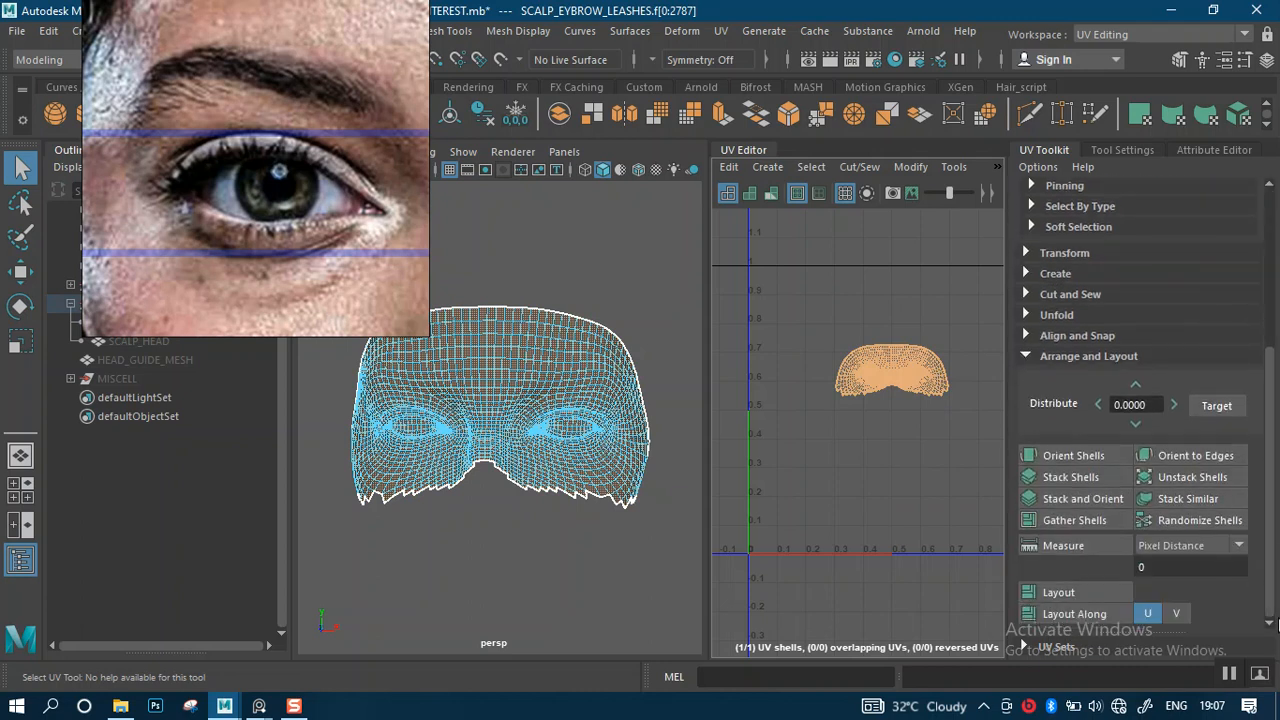
left_click(1060, 591)
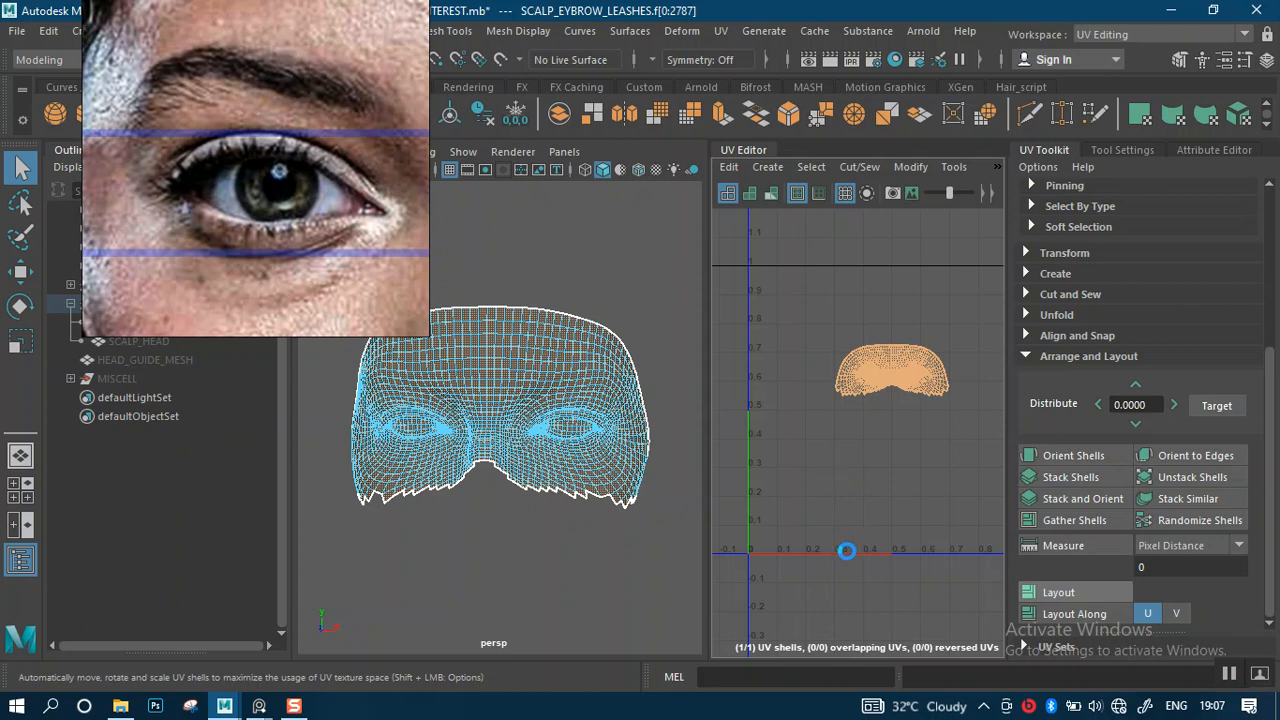
left_click(892, 324)
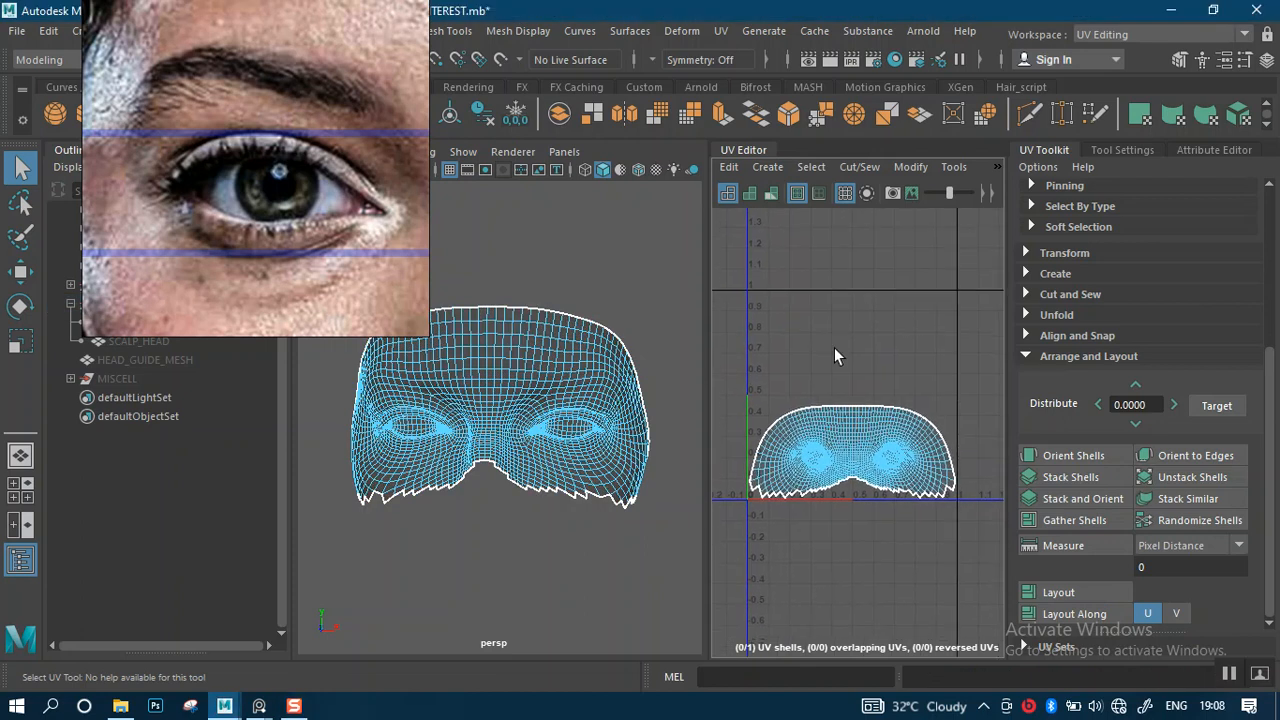
scroll(868, 348, "up", 3)
middle_click_drag(858, 442, 874, 356, "alt")
right_click_drag(874, 356, 852, 279, "alt")
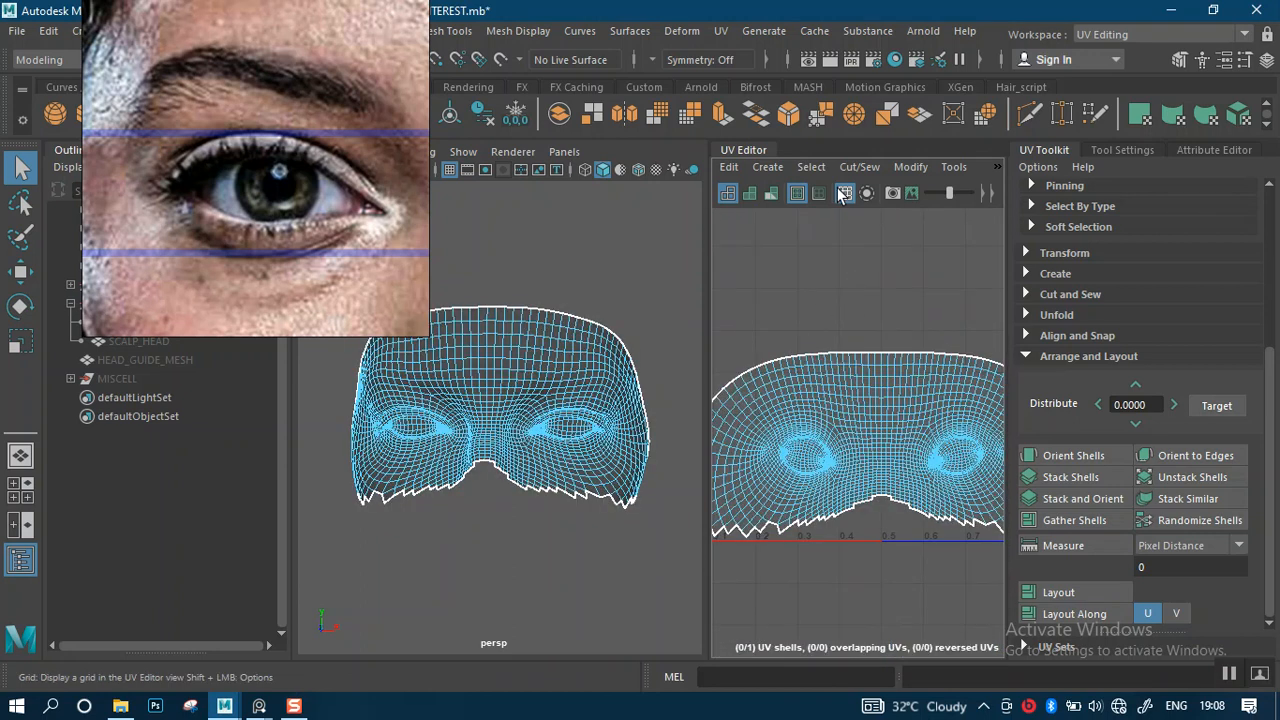
- Switch to UV component selection, open the Layout UVs options and choose a texture map size of 2048
right_click(900, 421)
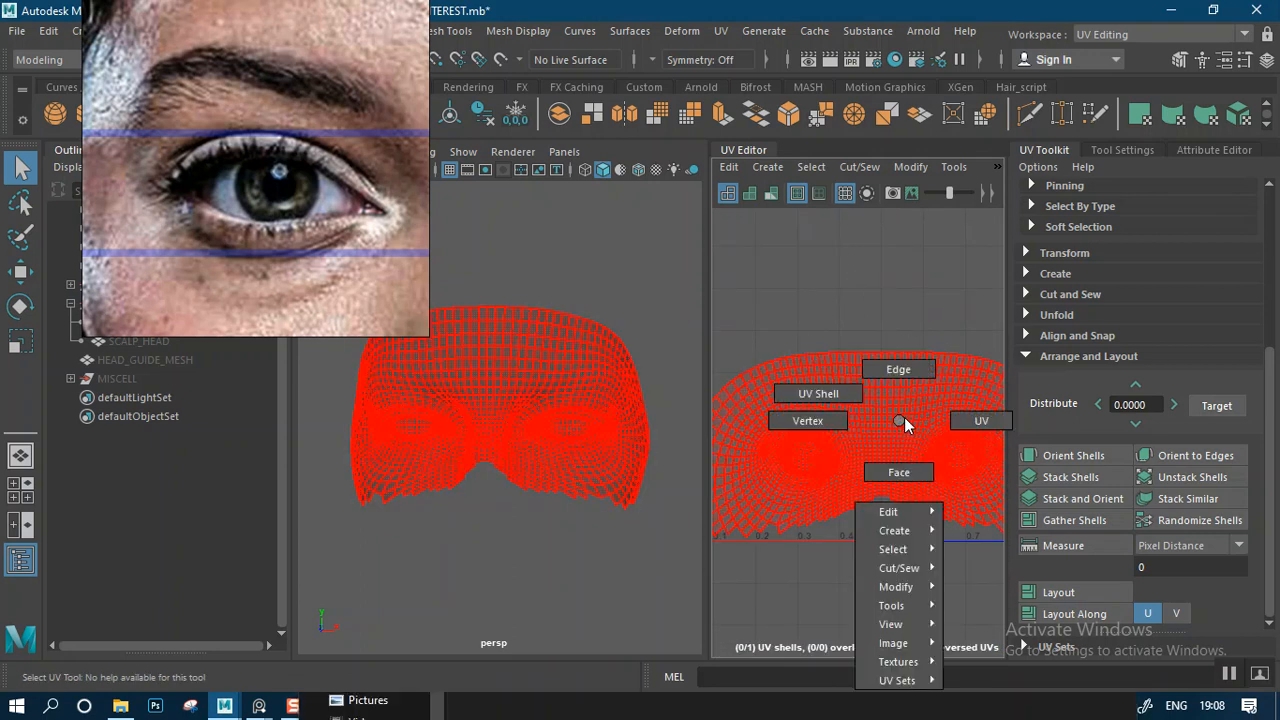
left_click(975, 420)
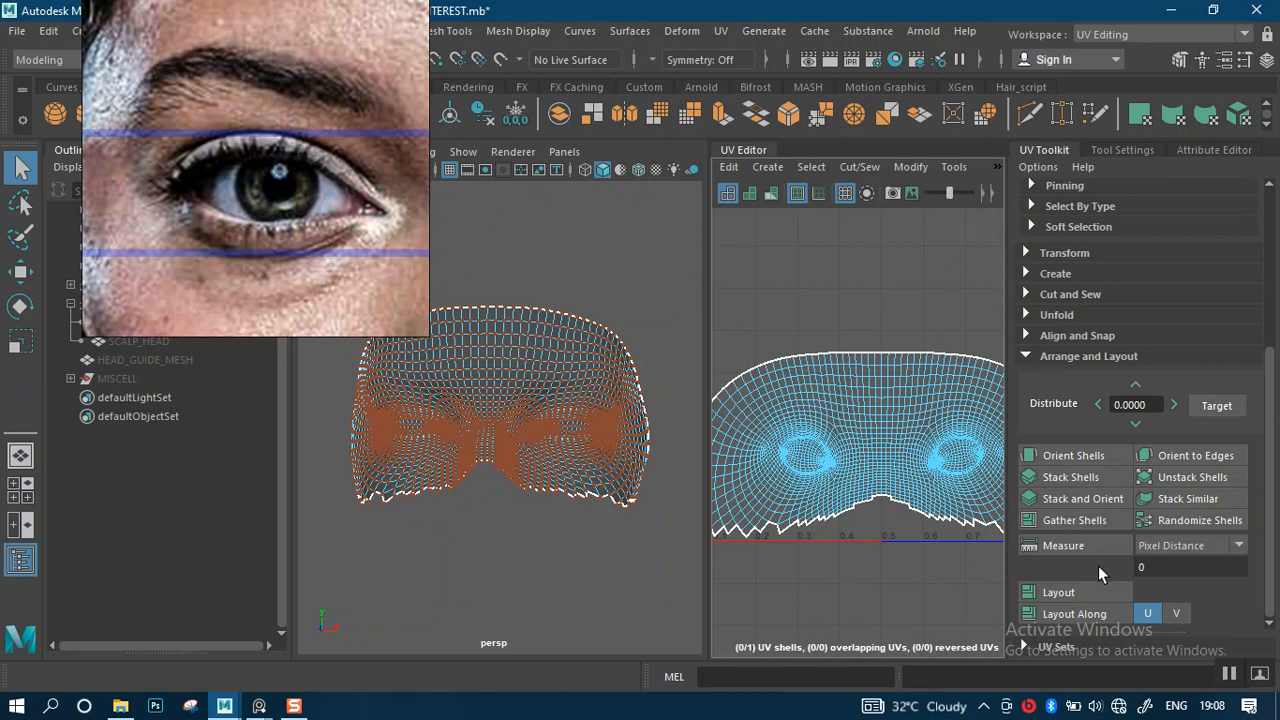
left_click(910, 166)
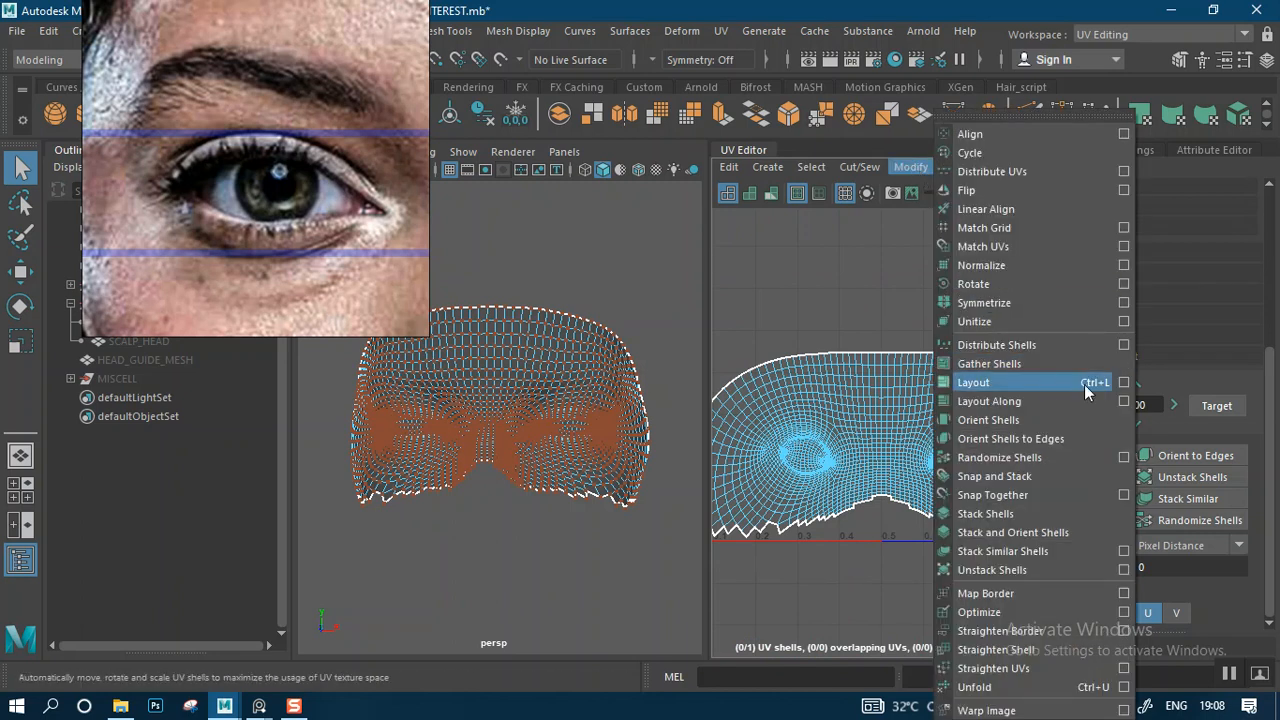
left_click(1125, 383)
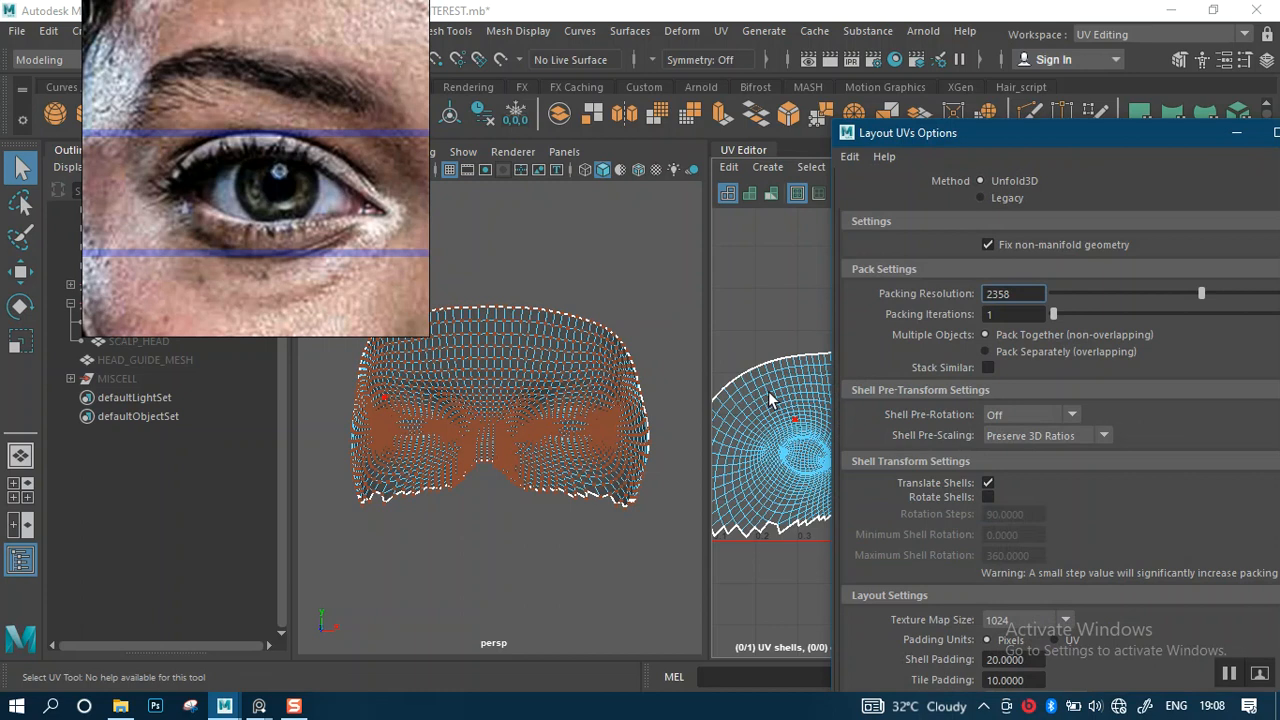
scroll(757, 273, "down", 3)
scroll(757, 273, "down", 1)
left_click_drag(1022, 143, 728, 70)
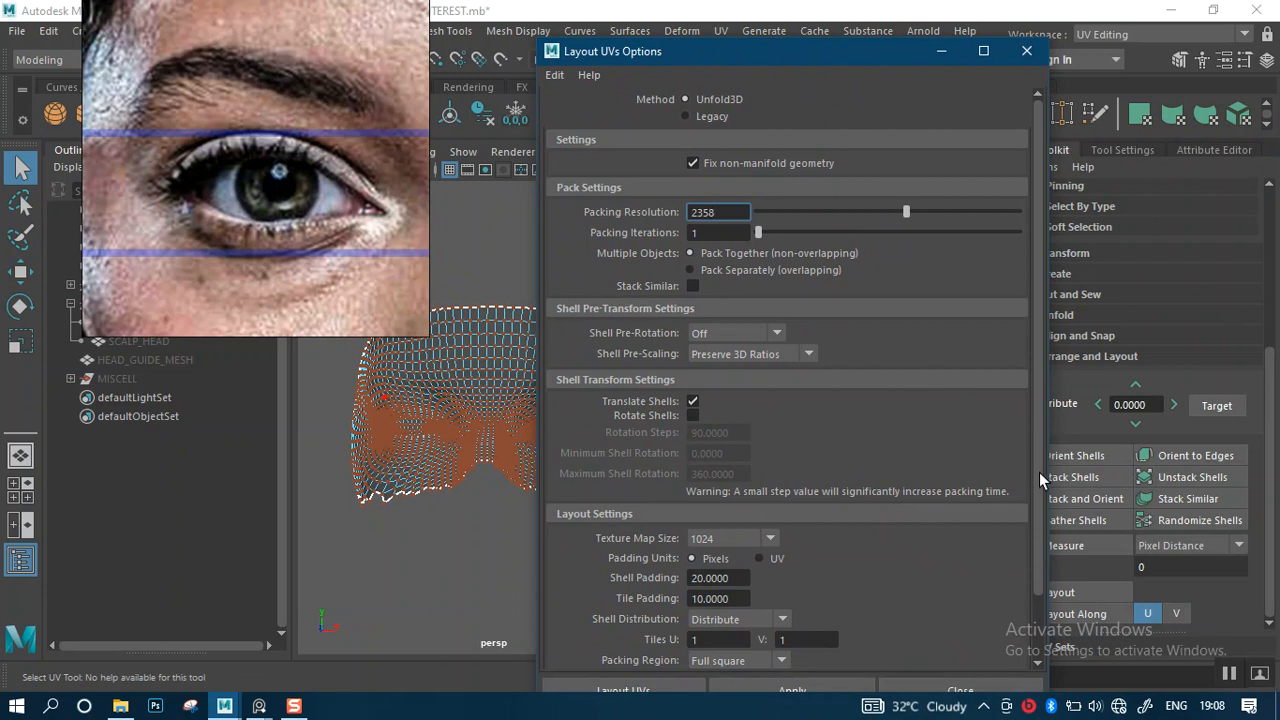
left_click_drag(1039, 472, 1041, 590)
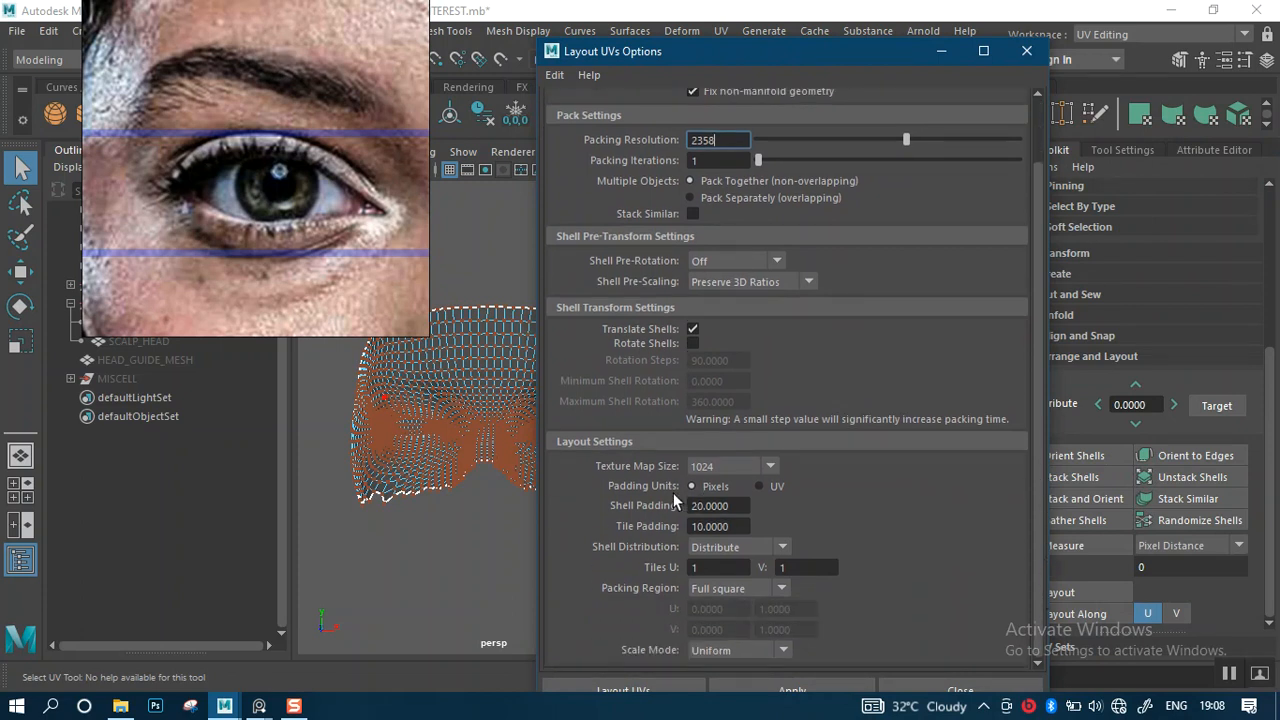
left_click(771, 467)
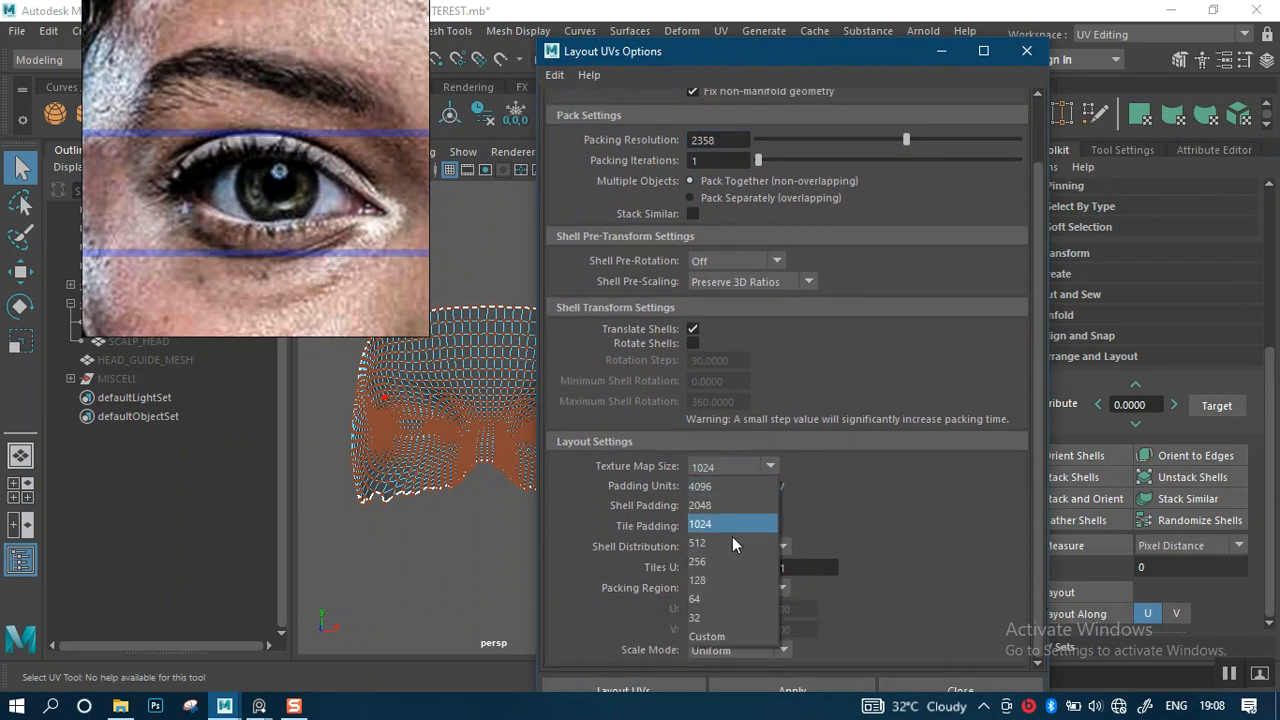
left_click(720, 496)
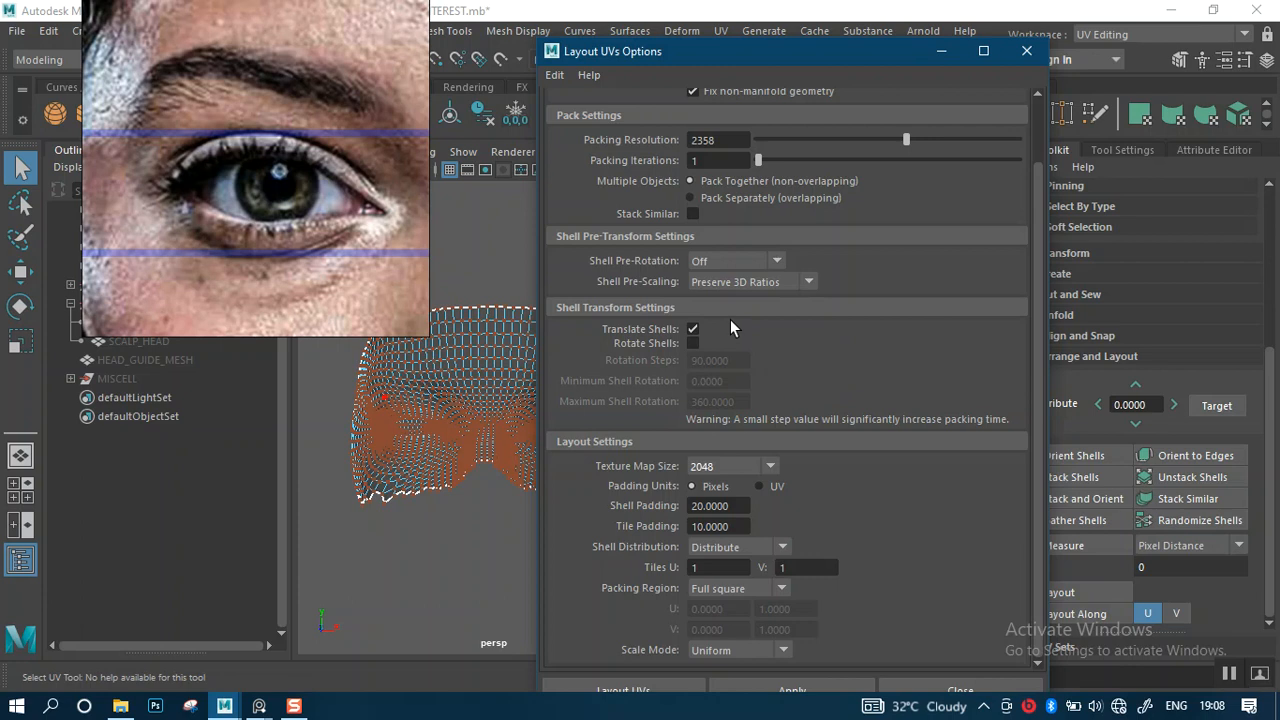
- Choose Preserve 3D Ratios for shell pre-scaling, review the packing and layout settings, and close the Layout UVs options without applying
left_click(808, 281)
left_click(775, 316)
left_click_drag(1033, 324, 1027, 228)
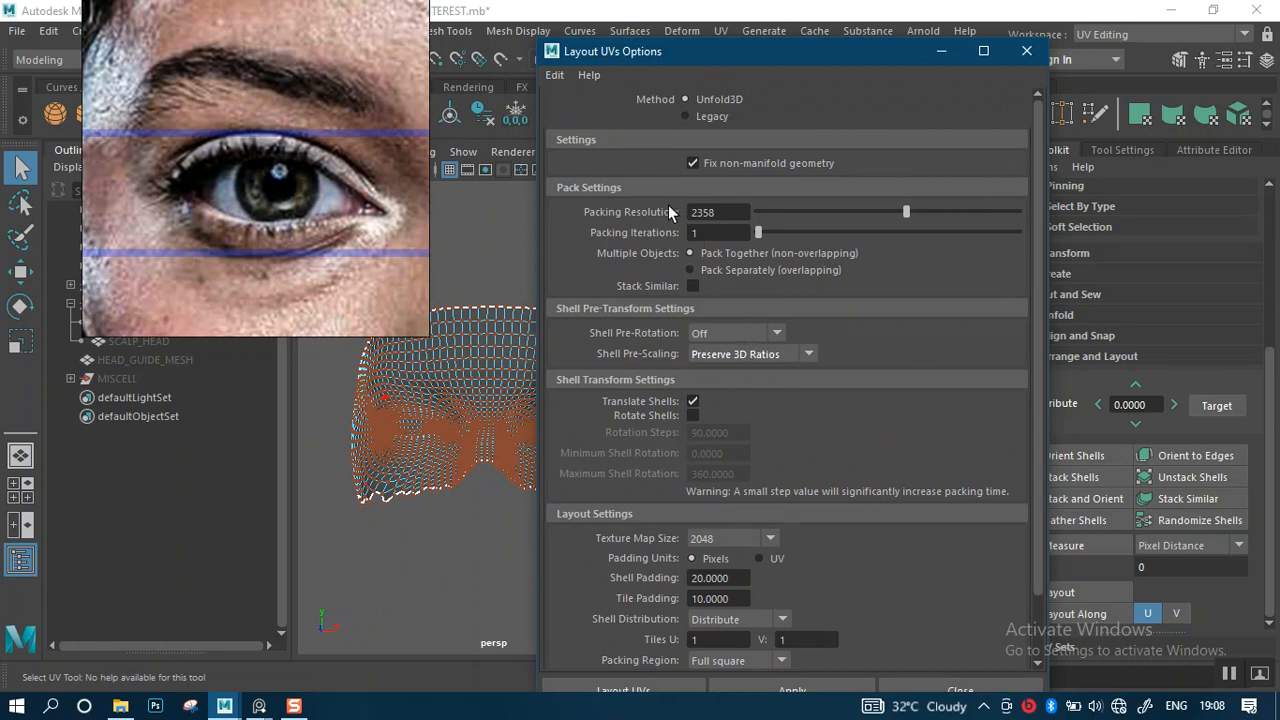
left_click_drag(1036, 485, 1025, 552)
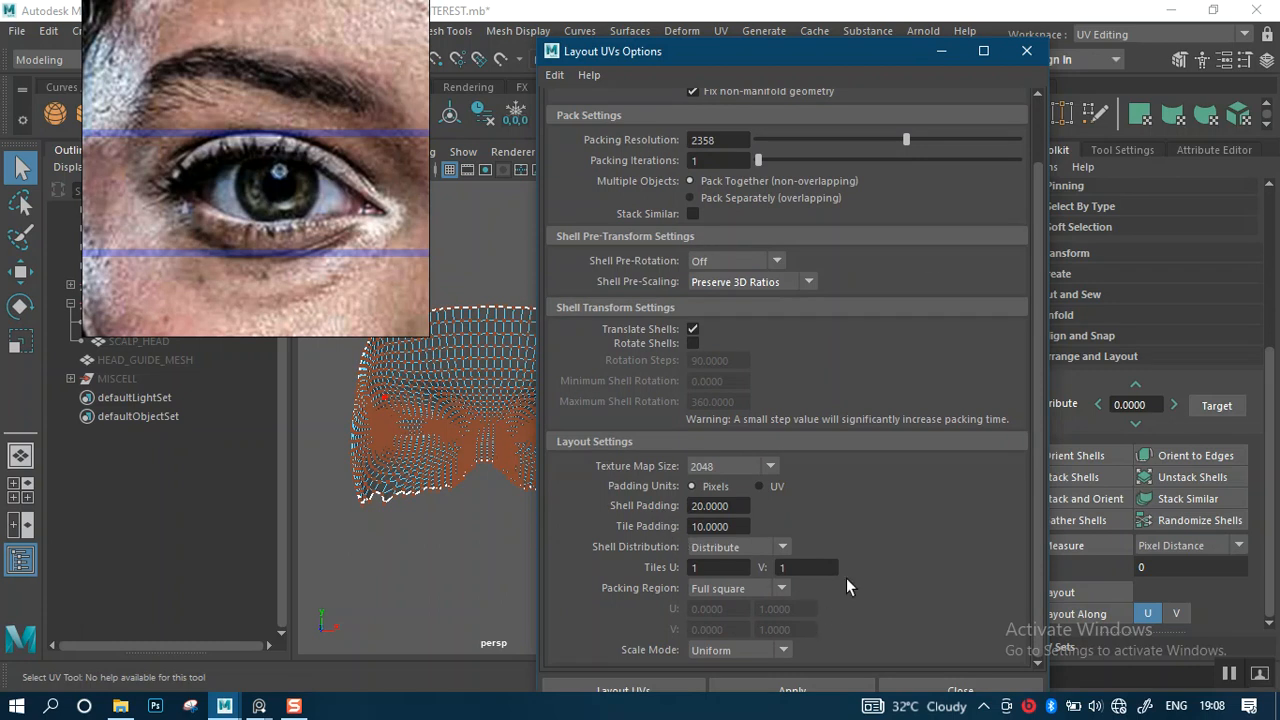
left_click(1027, 52)
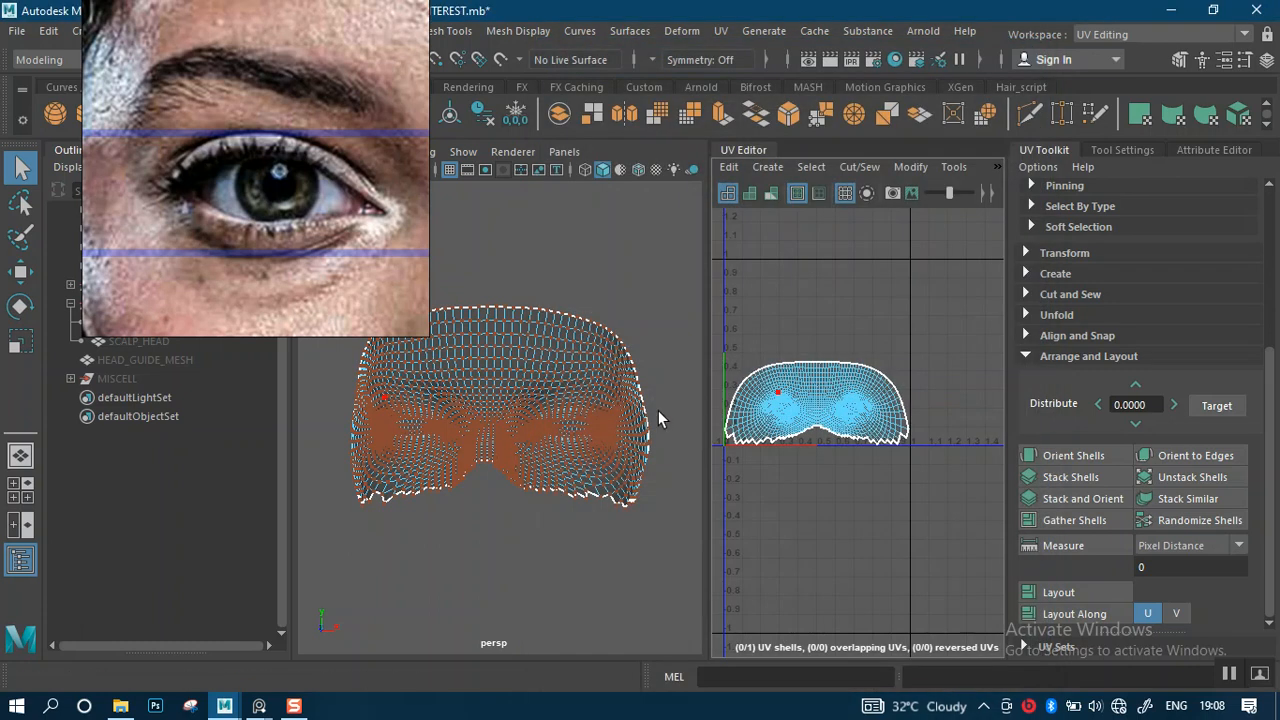
- Return the eyebrow scalp to object mode, deselect it, and unhide the SCALP_HEAD mesh
right_click_drag(559, 373, 615, 161)
left_click(614, 243)
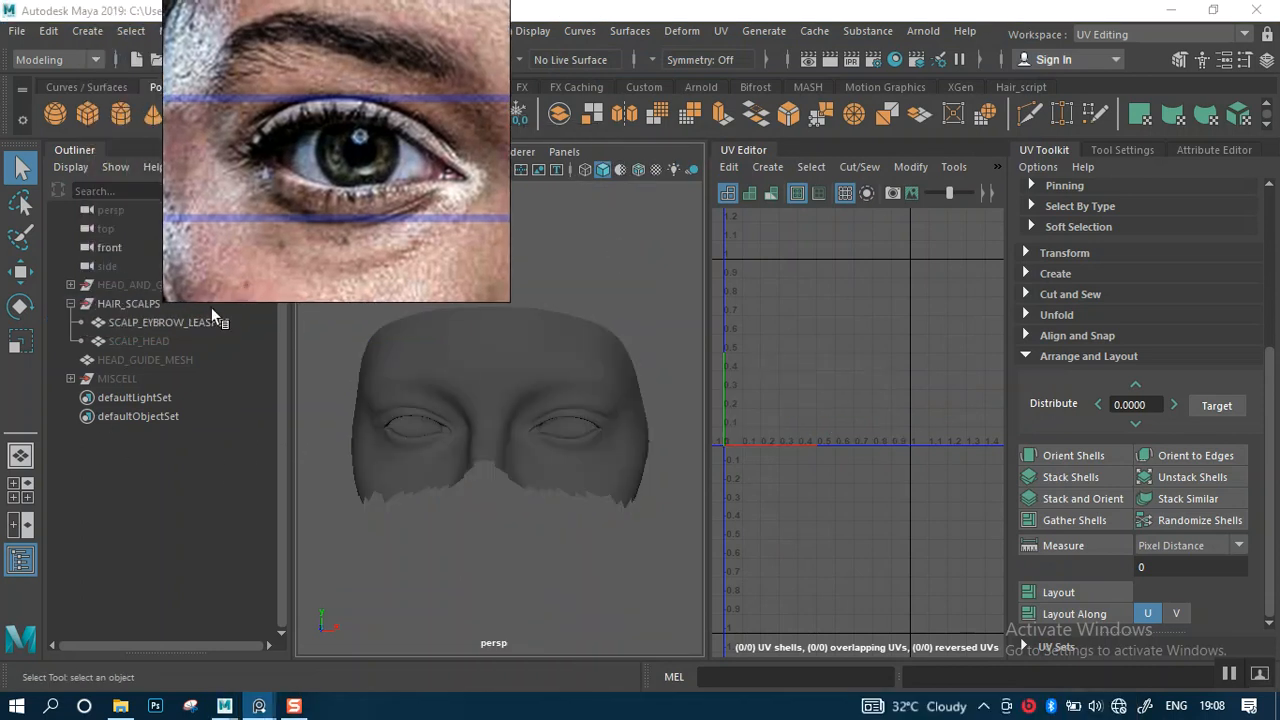
left_click(149, 340)
right_click_drag(385, 216, 355, 205)
right_click_drag(562, 387, 540, 366, "alt")
middle_click_drag(540, 366, 546, 420, "alt")
right_click_drag(546, 420, 515, 340, "alt")
key("shift+h")
left_click(572, 262)
left_click_drag(570, 294, 553, 381, "alt")
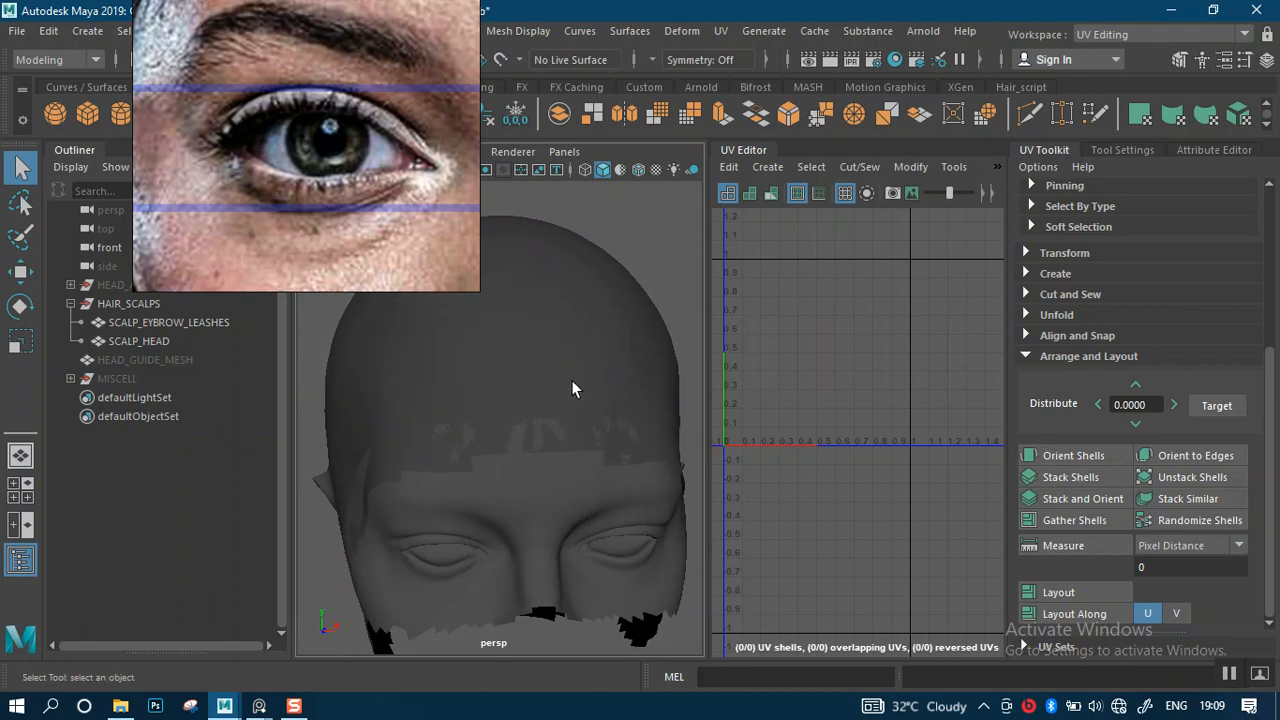
- Select SCALP_HEAD and examine its UV layout and border seams against the mesh in the perspective view
left_click(560, 362)
right_click_drag(577, 409, 550, 337, "alt")
left_click_drag(537, 369, 598, 365, "alt")
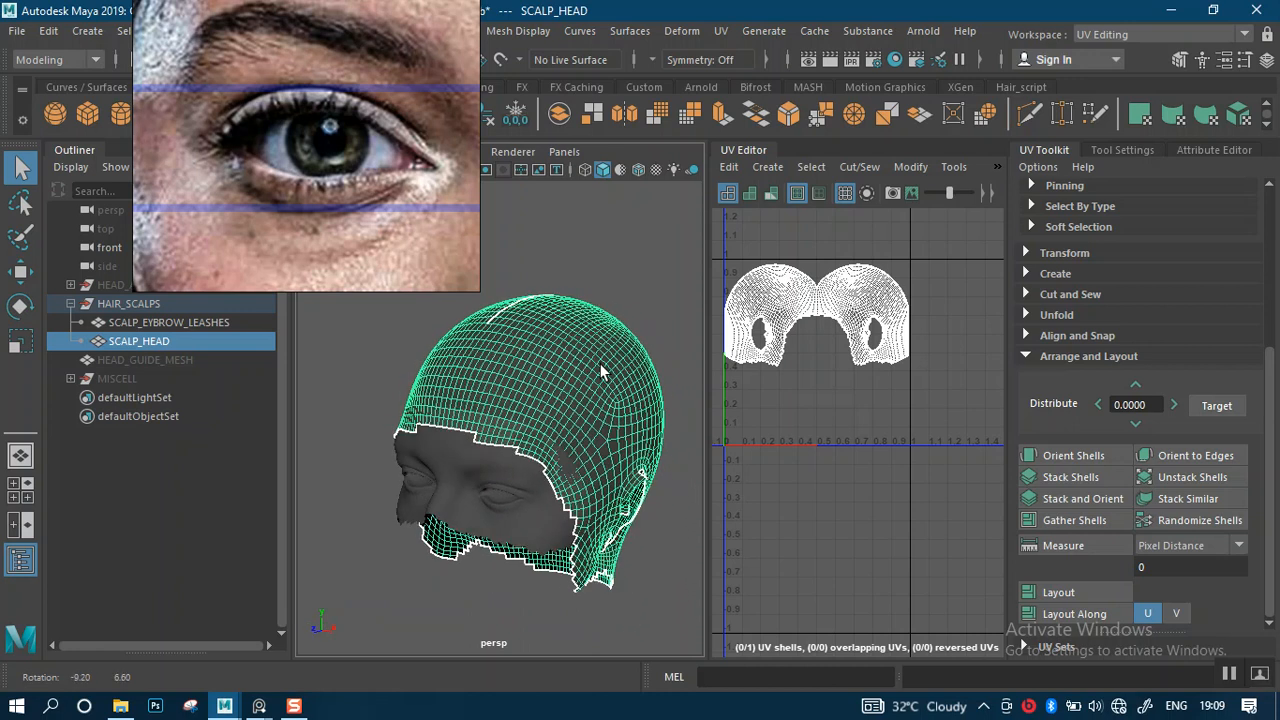
right_click_drag(880, 364, 839, 374, "alt")
middle_click_drag(839, 374, 855, 398, "alt")
right_click_drag(855, 398, 863, 486, "alt")
middle_click_drag(834, 409, 826, 432, "alt")
right_click_drag(826, 432, 838, 371, "alt")
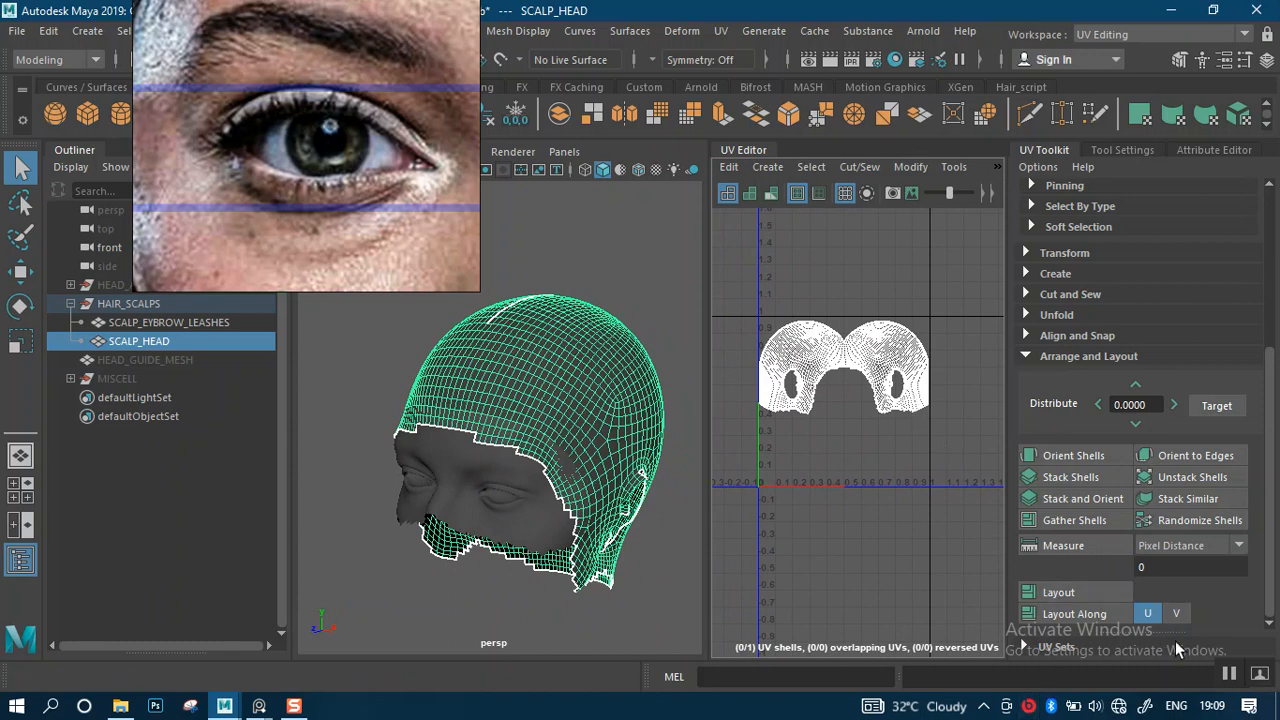
right_click_drag(890, 365, 836, 338)
right_click_drag(860, 436, 908, 605, "alt")
middle_click_drag(864, 502, 923, 599, "alt")
right_click_drag(869, 490, 863, 347, "alt")
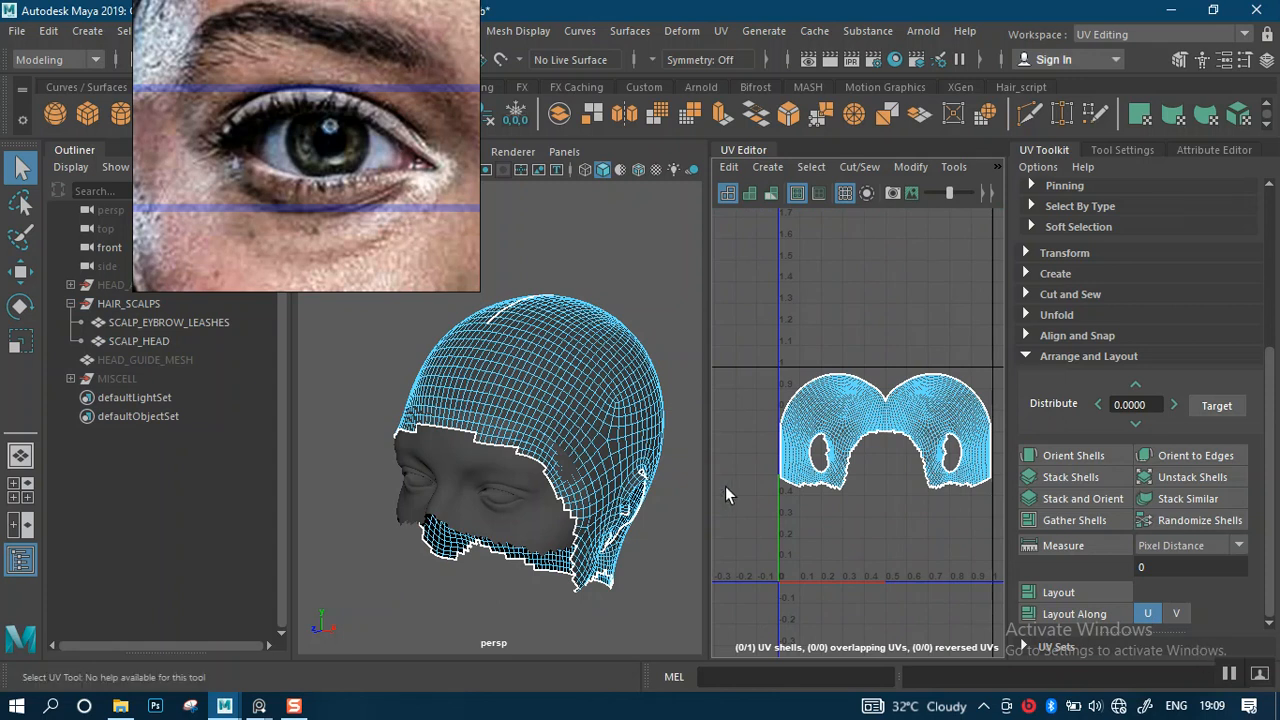
left_click_drag(583, 371, 690, 372, "alt")
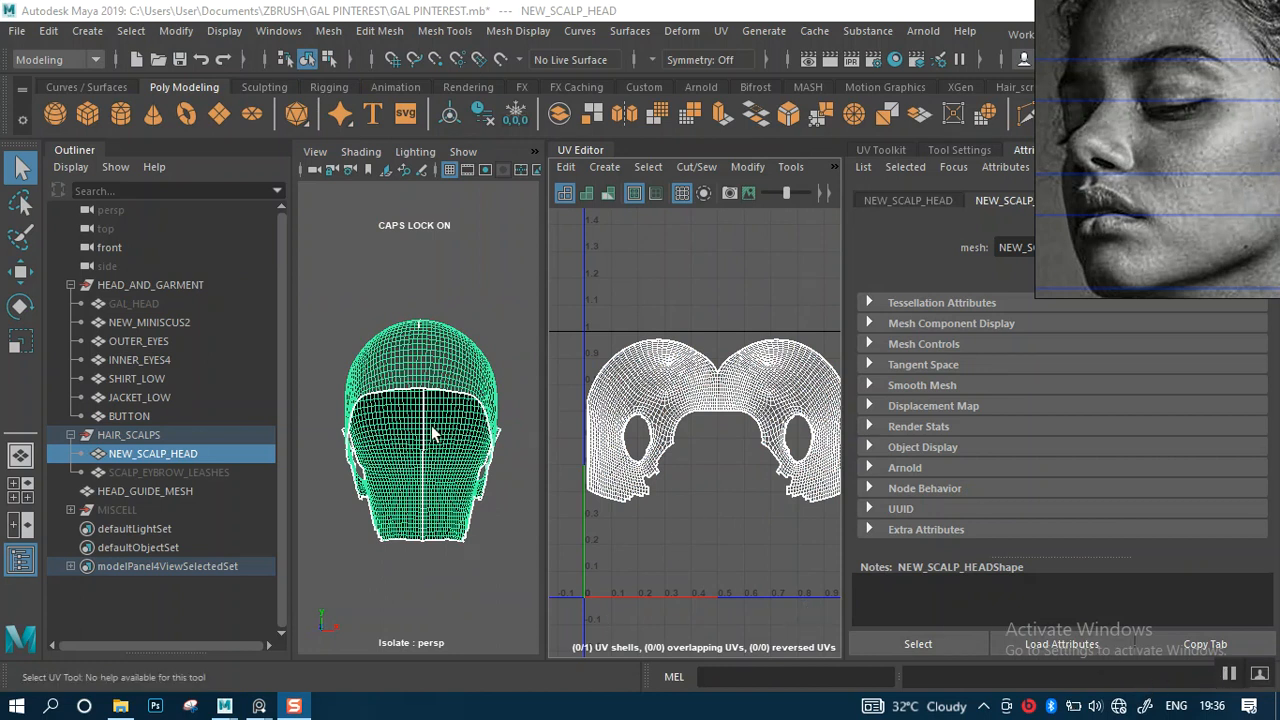
- Inspect NEW_SCALP_HEAD around its sides and back, following the UV seam along the mesh
right_click_drag(446, 406, 474, 330, "alt")
left_click_drag(466, 357, 323, 377, "alt")
right_click_drag(336, 382, 441, 397, "alt")
left_click_drag(441, 397, 397, 389, "alt")
middle_click_drag(402, 450, 386, 383, "alt")
left_click_drag(420, 390, 358, 390, "alt")
middle_click_drag(398, 437, 413, 396, "alt")
left_click_drag(413, 396, 420, 430, "alt")
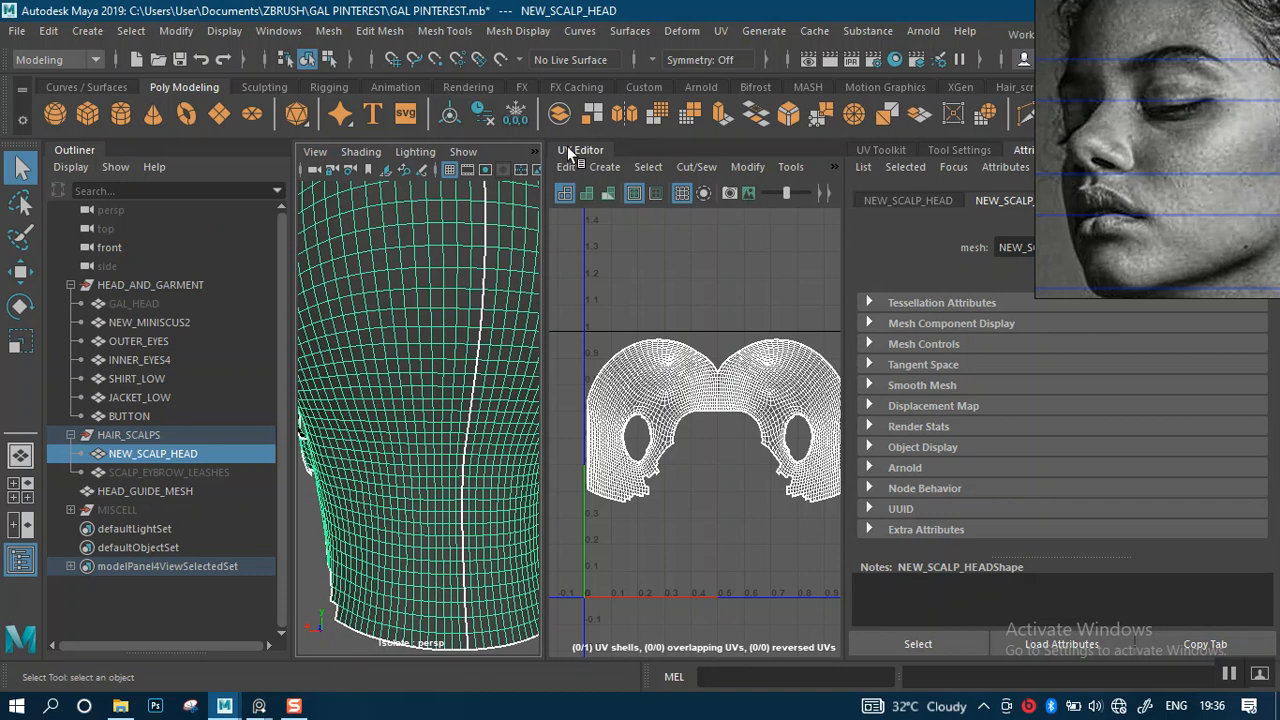
- Widen the perspective view, frame NEW_SCALP_HEAD, and compare the mesh with its UV layout
left_click_drag(541, 249, 622, 249)
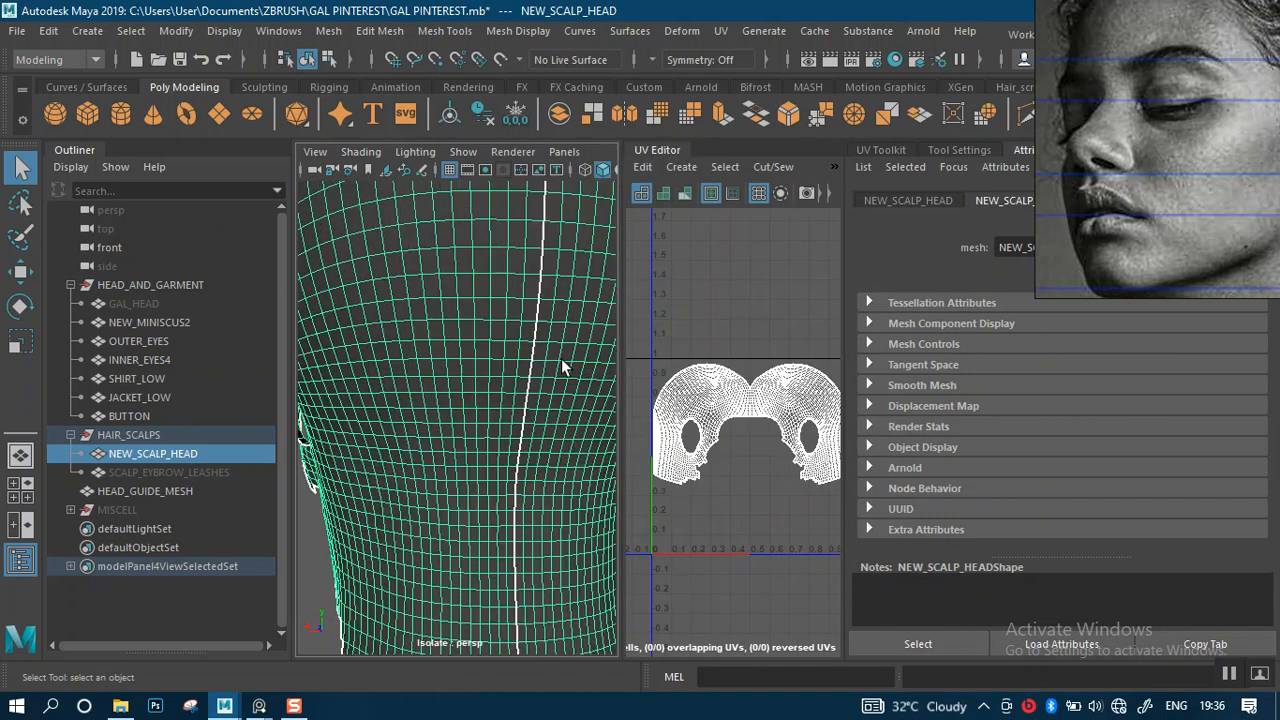
key("f")
left_click_drag(566, 352, 432, 400, "alt")
right_click_drag(793, 421, 766, 403, "alt")
middle_click_drag(751, 418, 765, 400, "alt")
right_click_drag(765, 400, 760, 505, "alt")
middle_click_drag(688, 471, 725, 457, "alt")
right_click_drag(719, 416, 683, 341, "alt")
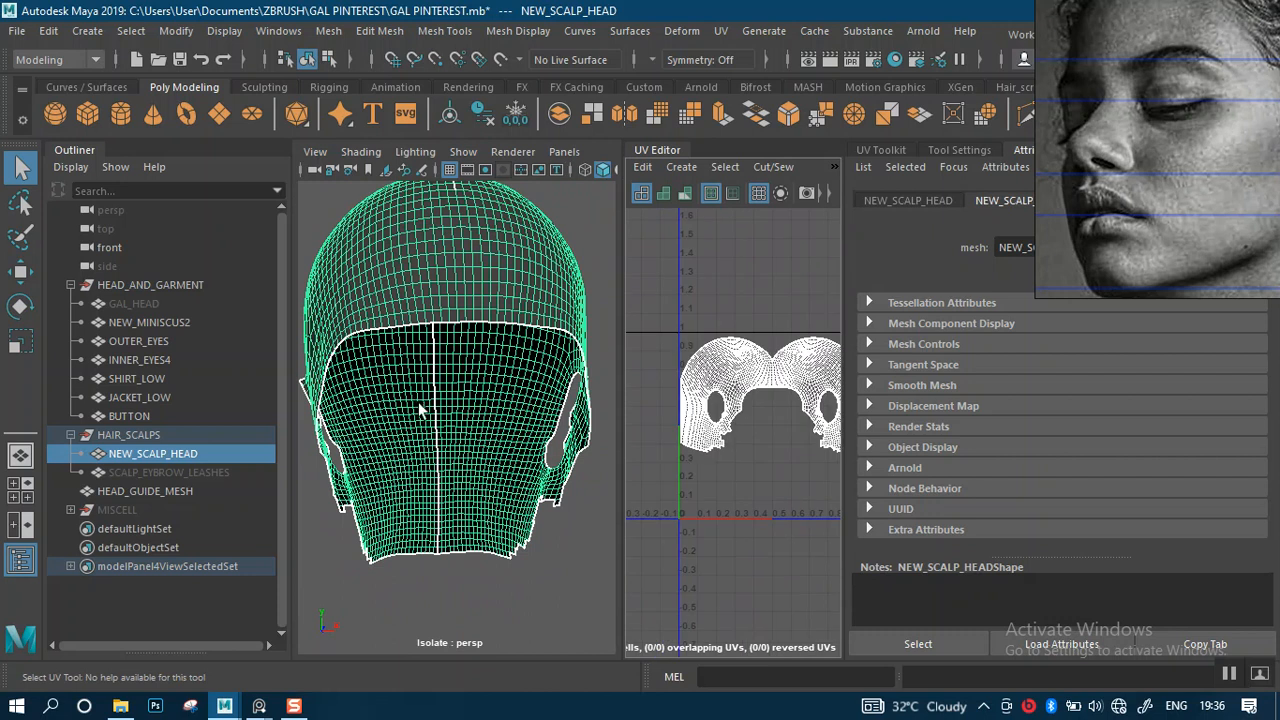
right_click_drag(417, 400, 426, 373, "alt")
middle_click_drag(427, 374, 437, 388, "alt")
- Collapse the UV Editor to enlarge the perspective view, and deselect the head scalp
left_click(480, 298)
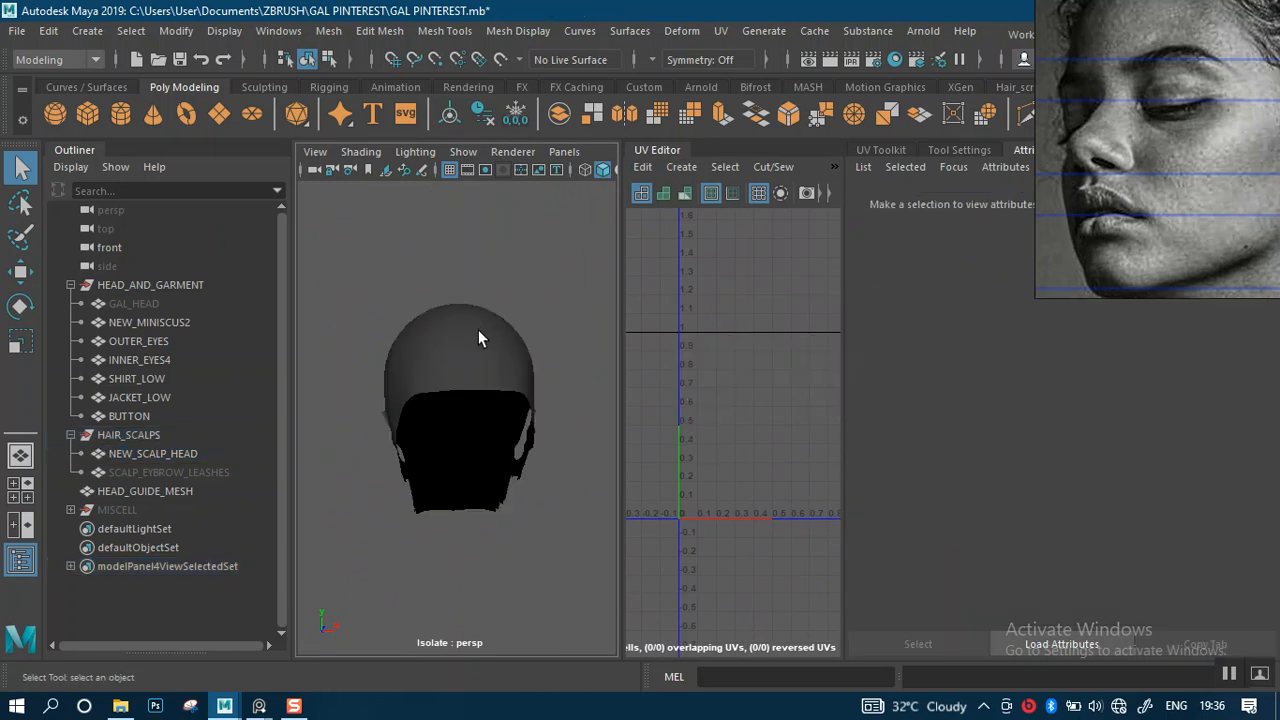
left_click(477, 331)
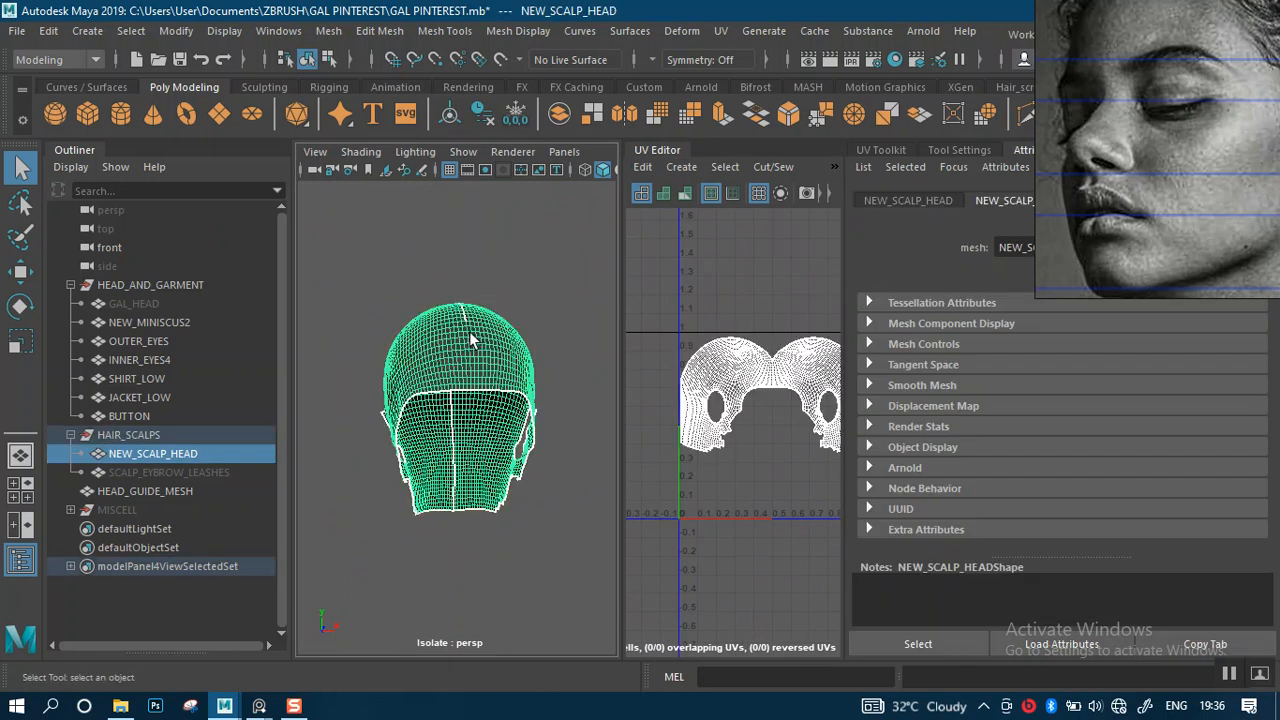
left_click(658, 150)
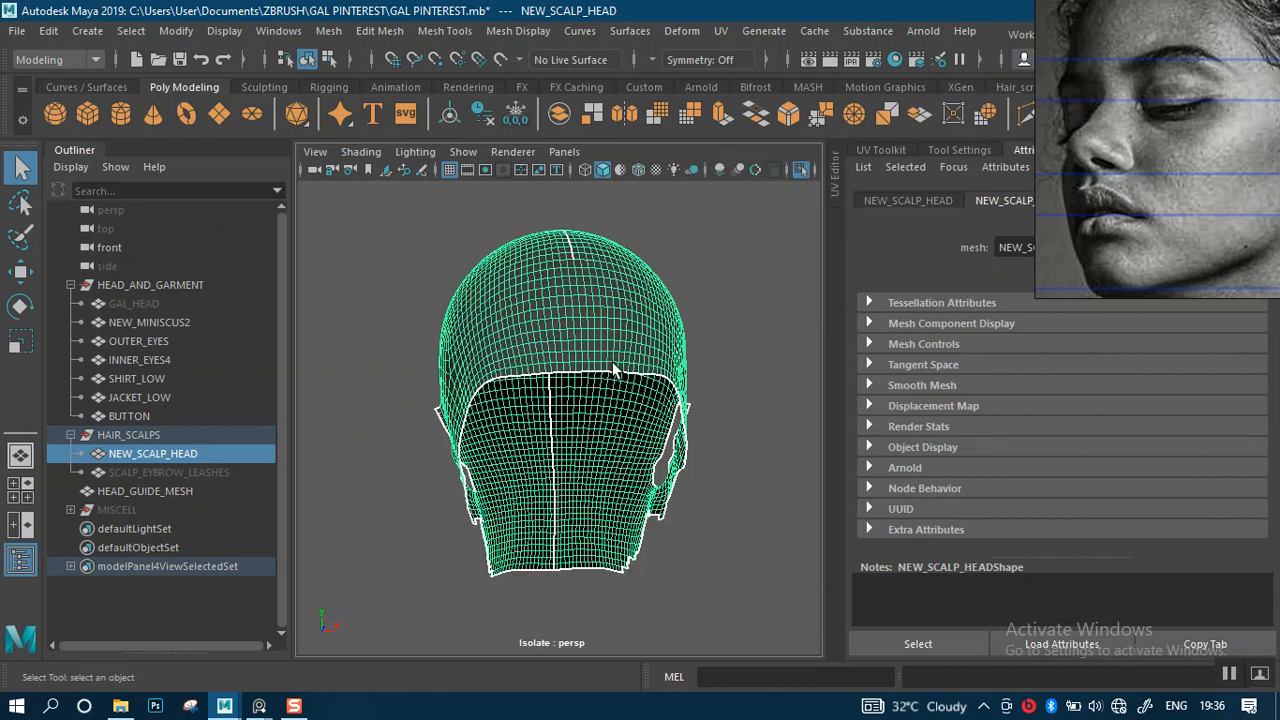
left_click_drag(598, 428, 675, 316, "alt")
left_click(412, 292)
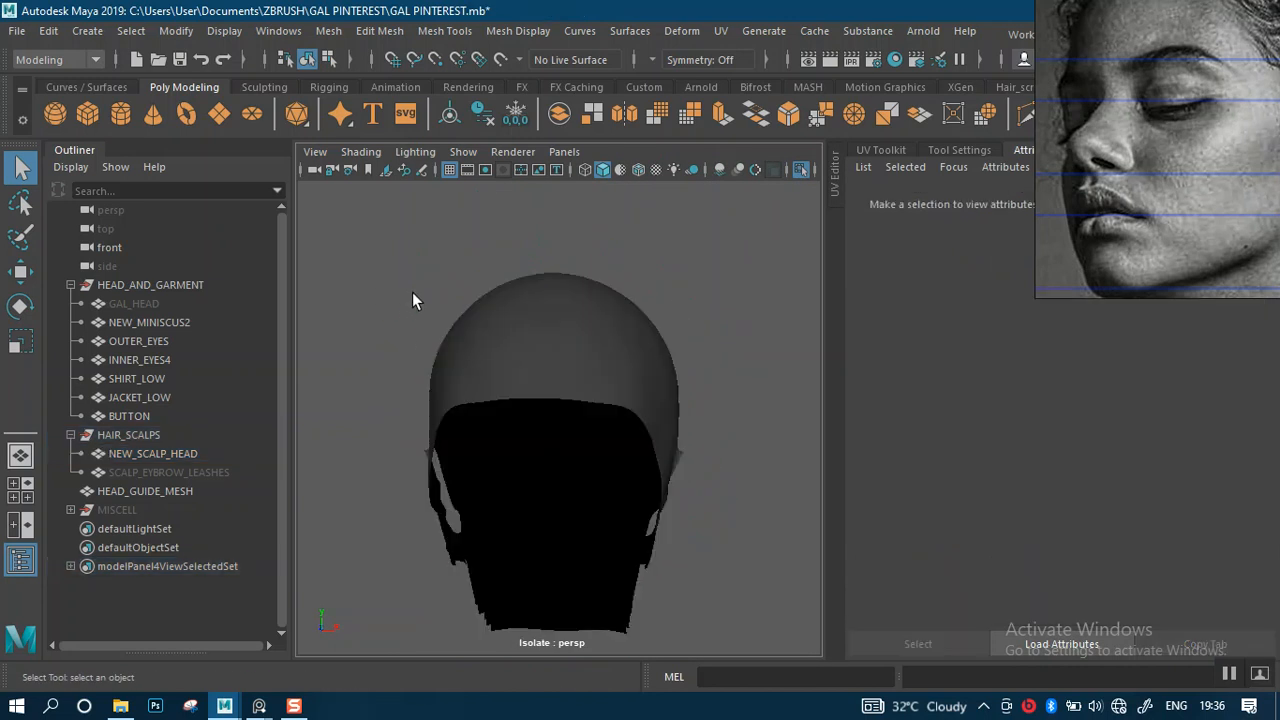
- Hide NEW_SCALP_HEAD and unhide the SCALP_EYBROW_LEASHES mesh in the HAIR_SCALPS group
left_click(519, 326)
left_click(142, 470)
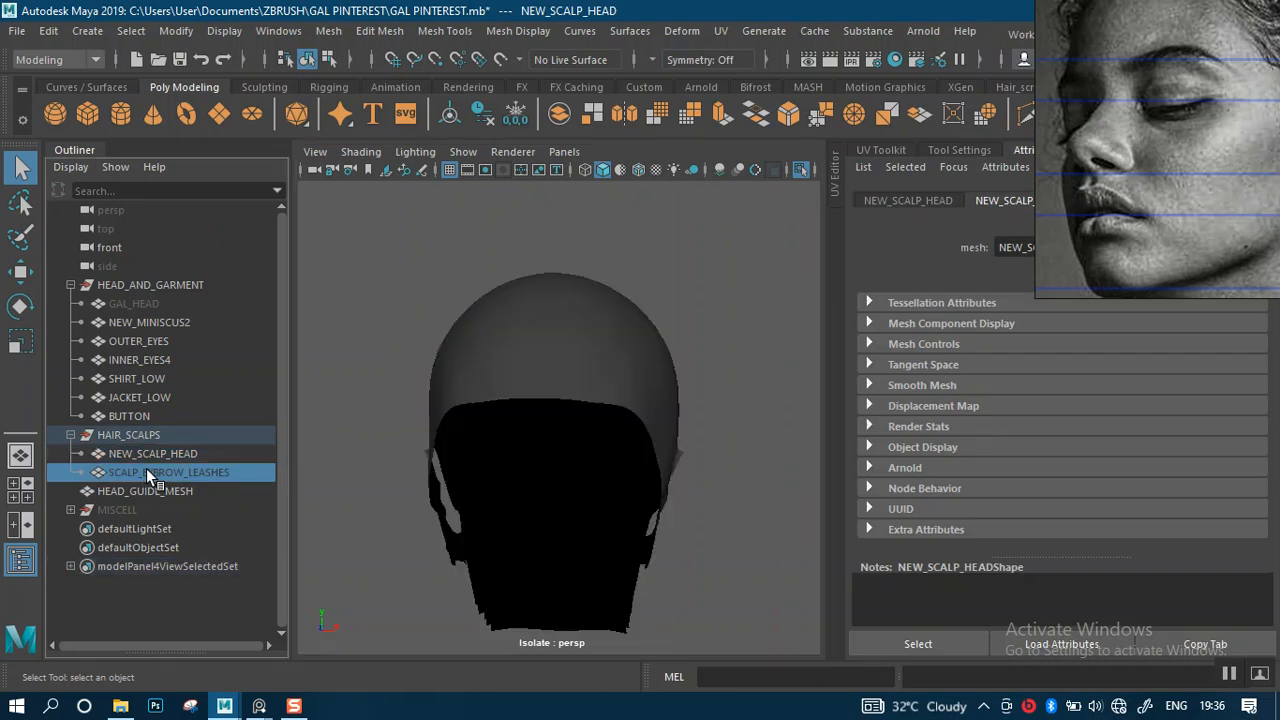
left_click(151, 457)
left_click(156, 470)
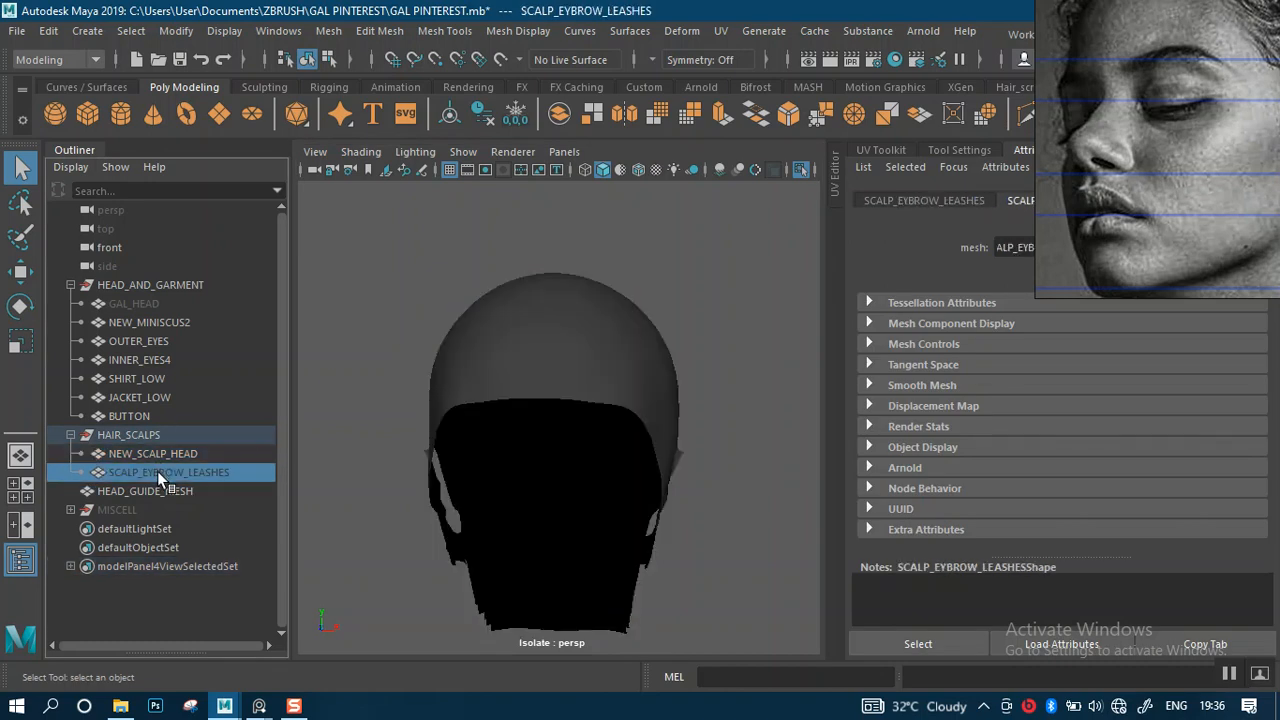
left_click(163, 455)
key("ctrl+h")
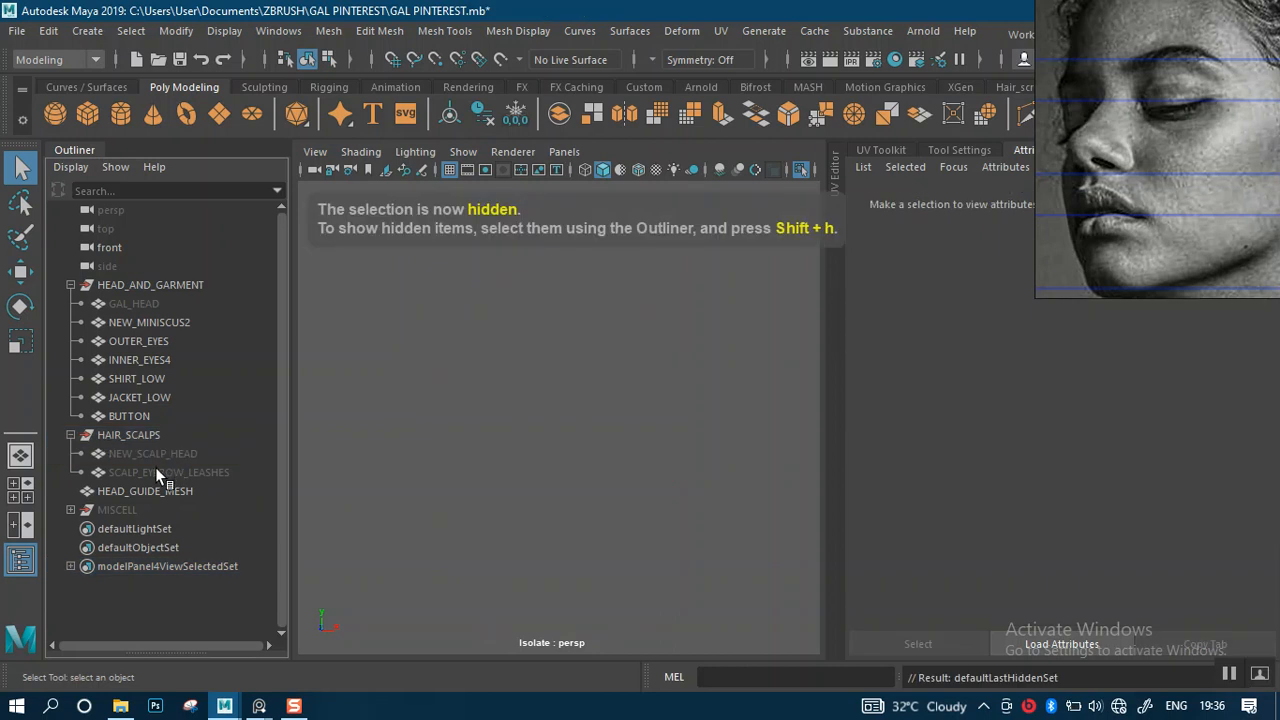
left_click(158, 470)
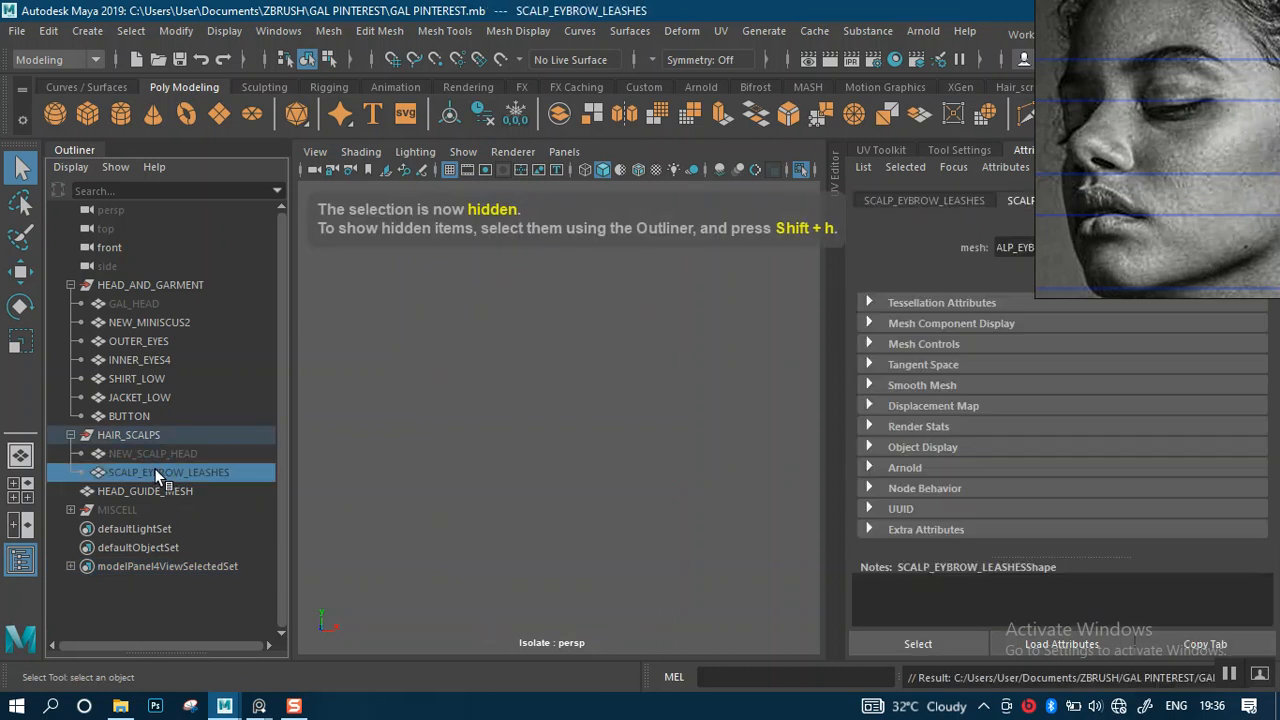
key("shift+h")
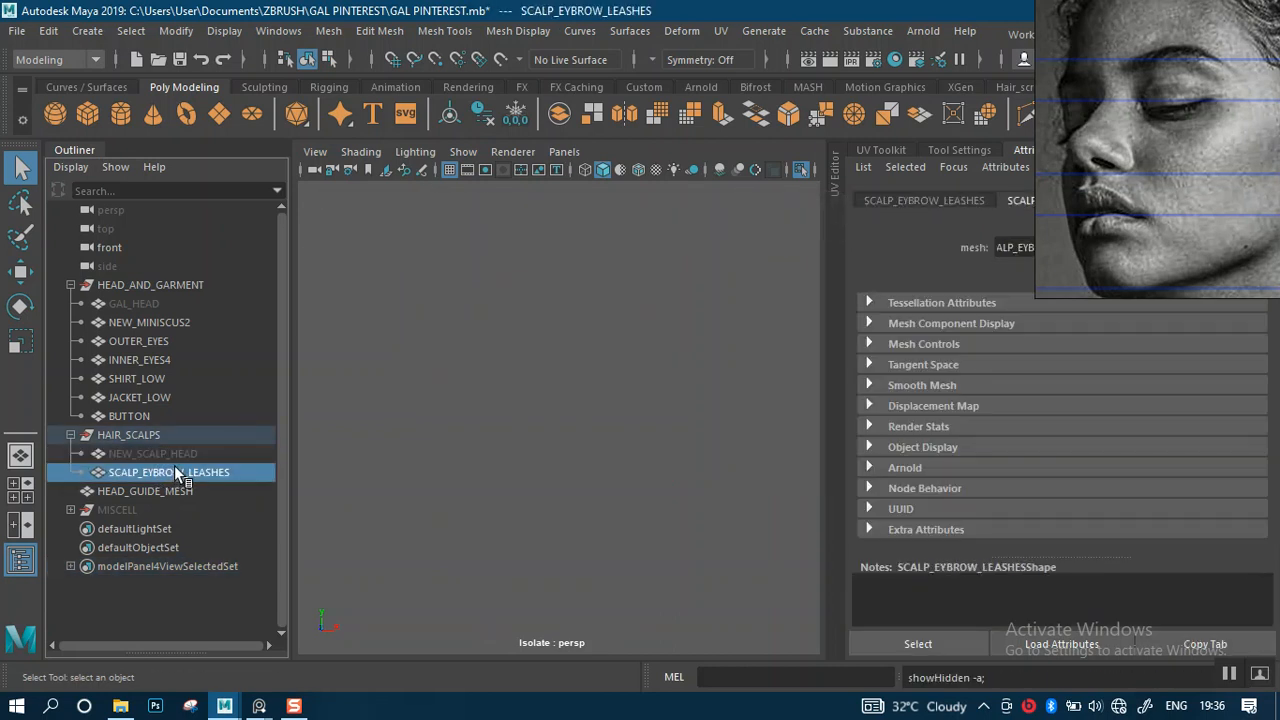
- Unhide GAL_HEAD in the HEAD_AND_GARMENT group and turn off isolation in the perspective view
left_click(572, 416)
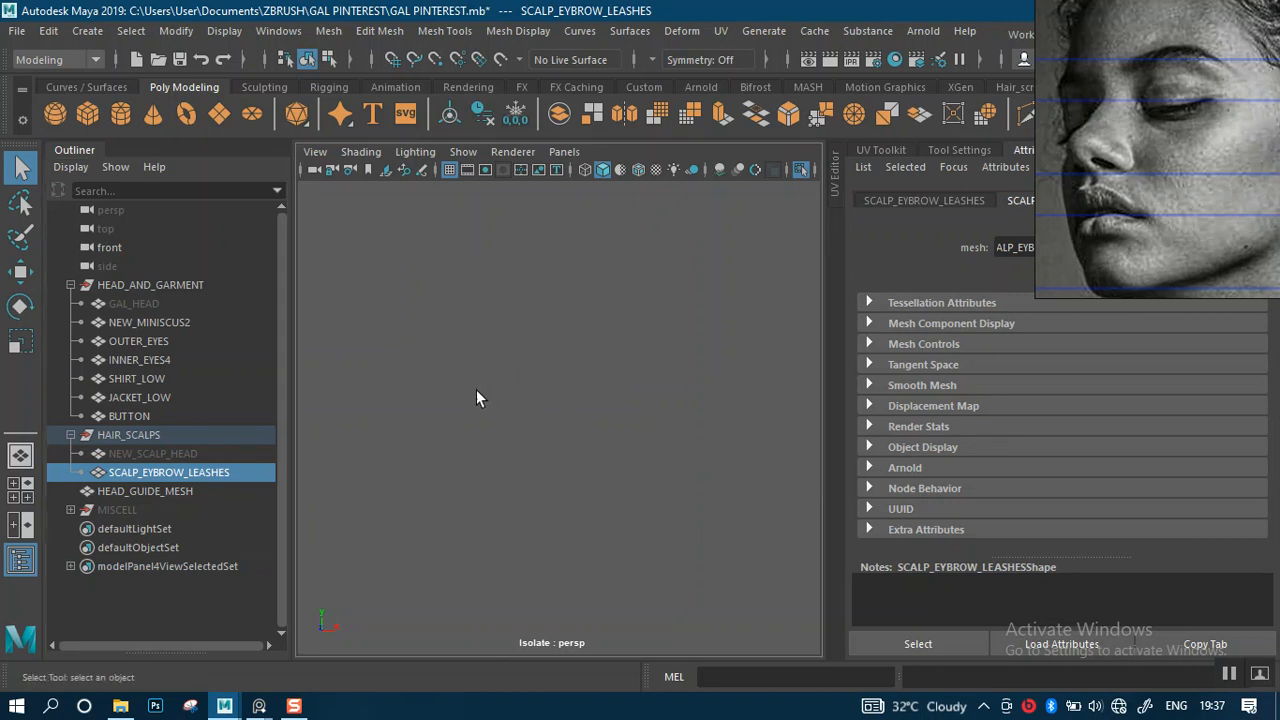
left_click(168, 435)
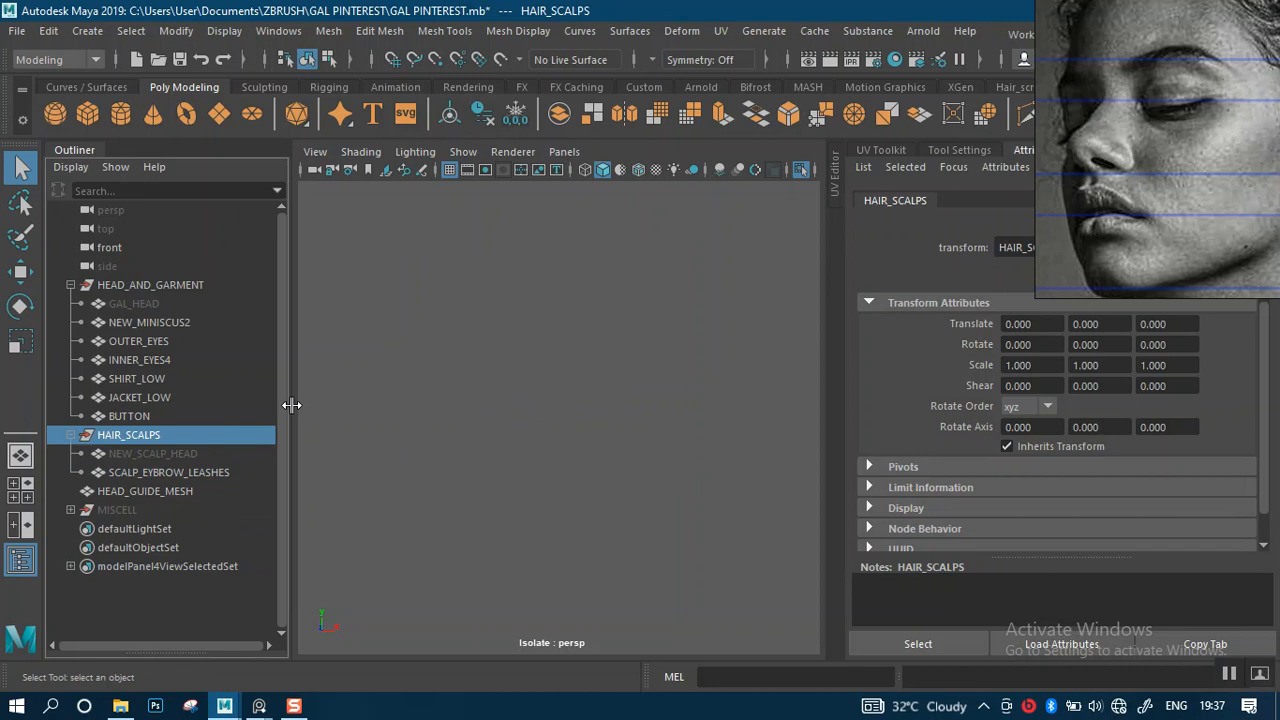
left_click(146, 304)
key("shift+h")
right_click_drag(543, 399, 545, 349, "alt")
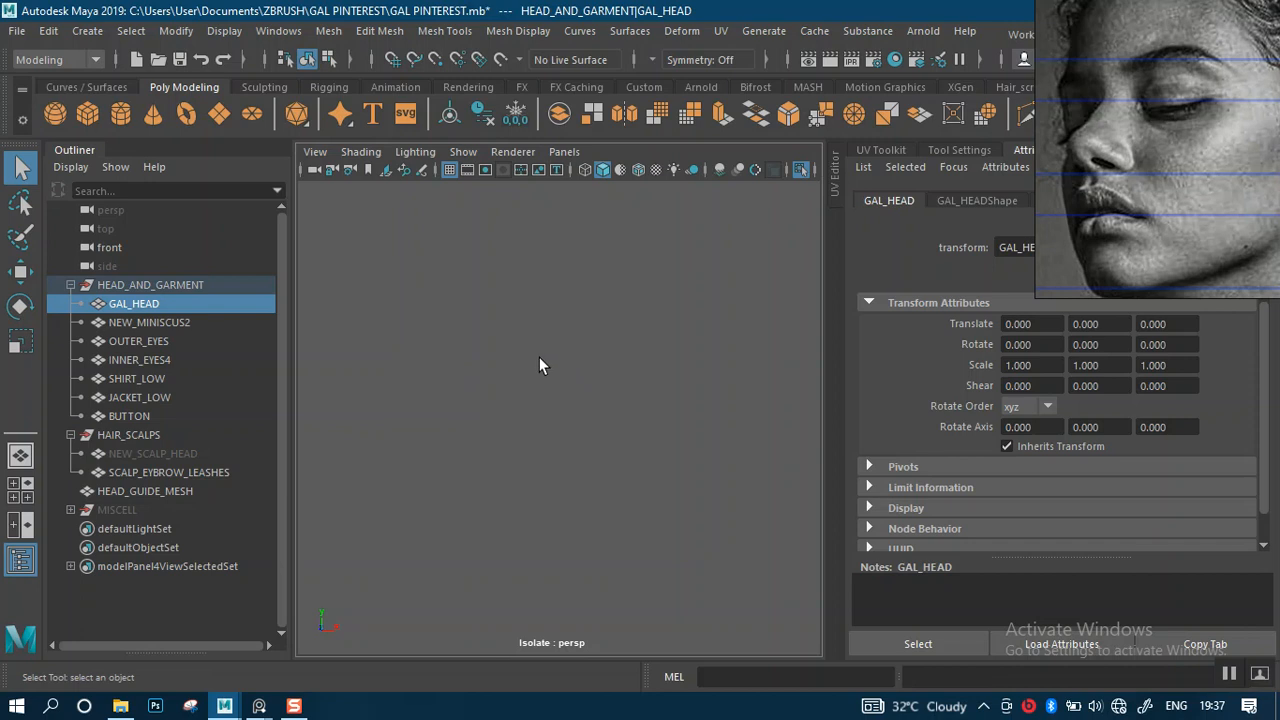
key("ctrl+1")
right_click_drag(722, 329, 745, 381, "alt")
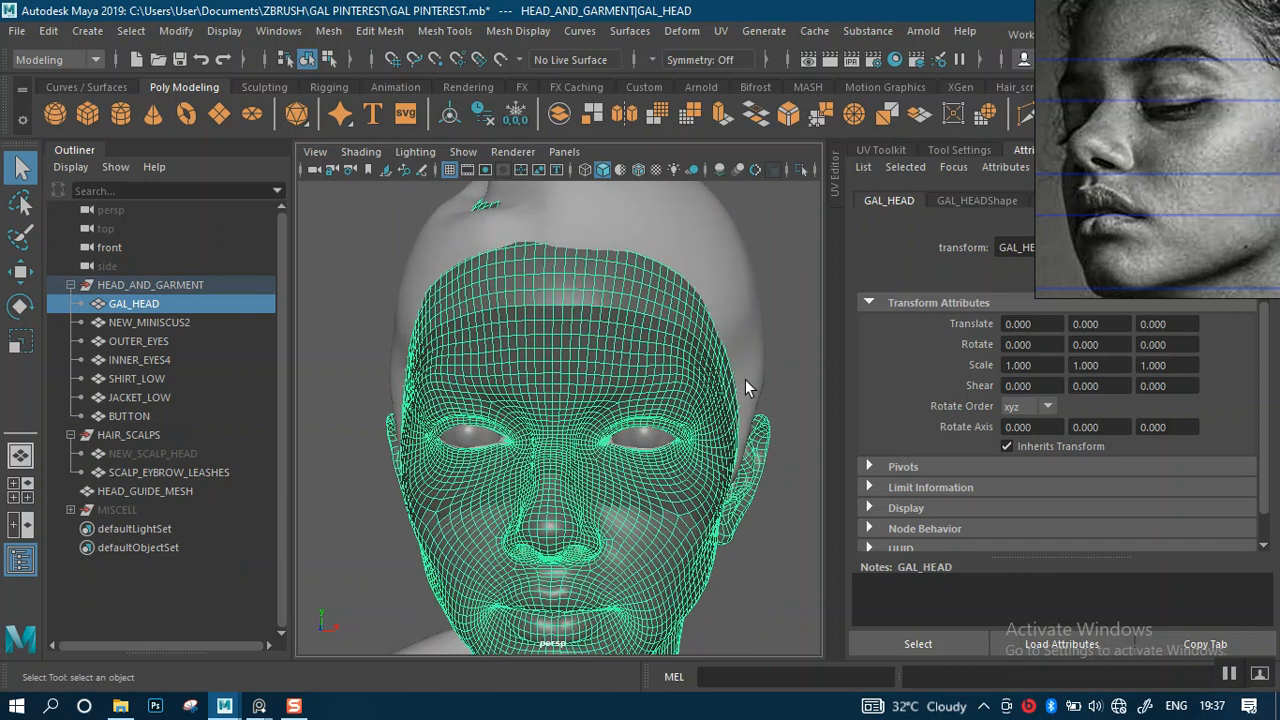
- Deselect GAL_HEAD and hide the whole HEAD_AND_GARMENT group
left_click(780, 294)
left_click_drag(597, 409, 570, 400, "alt")
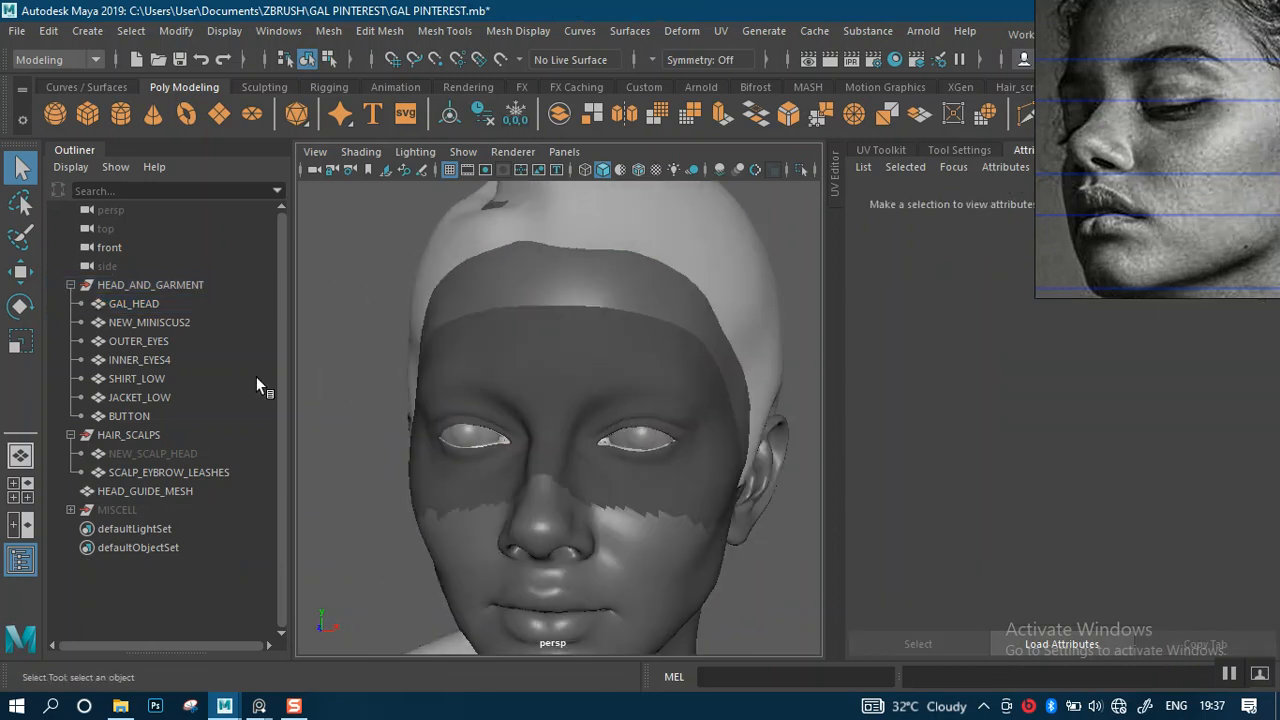
left_click(117, 284)
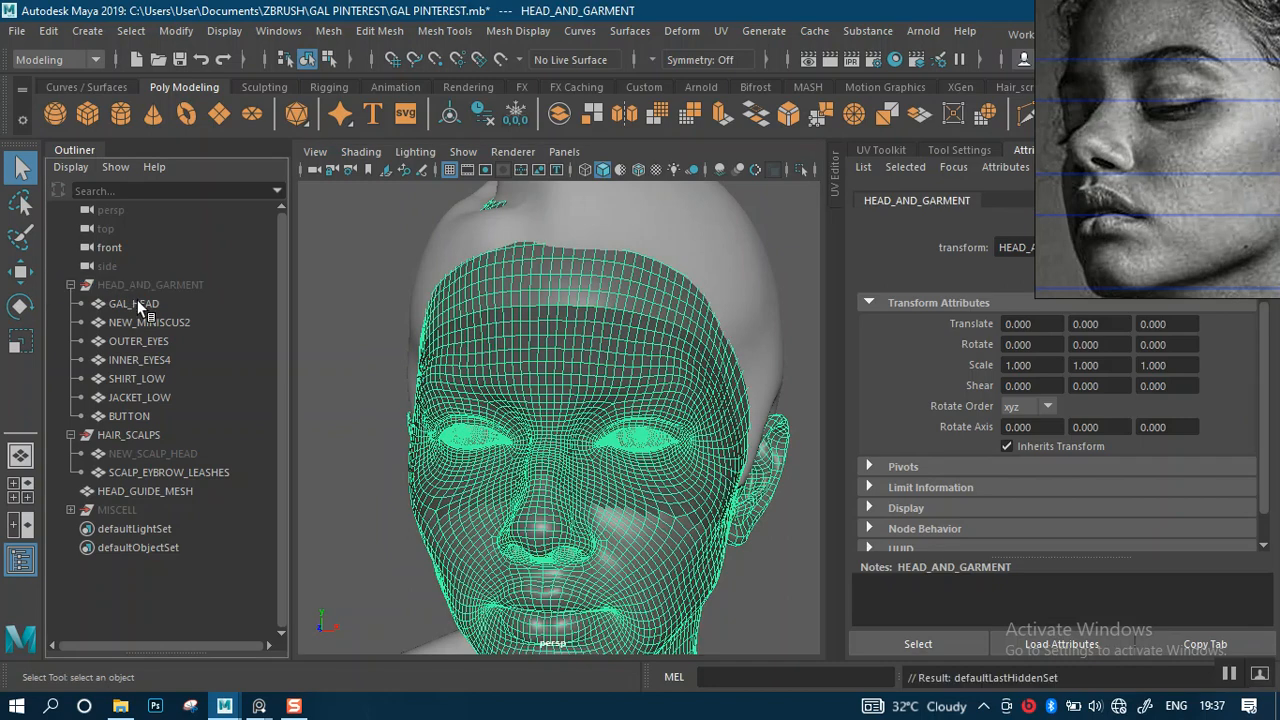
key("ctrl+h")
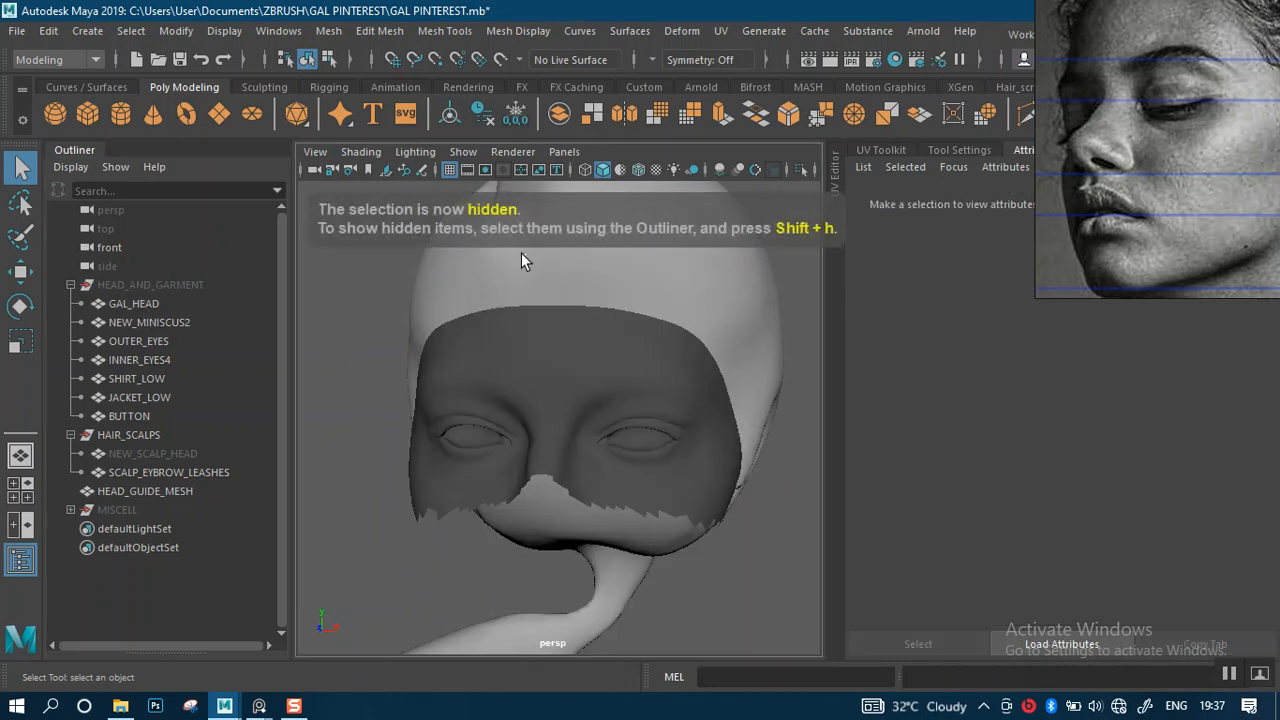
- Move HEAD_GUIDE_MESH into the HAIR_SCALPS group and hide it
left_click(145, 491)
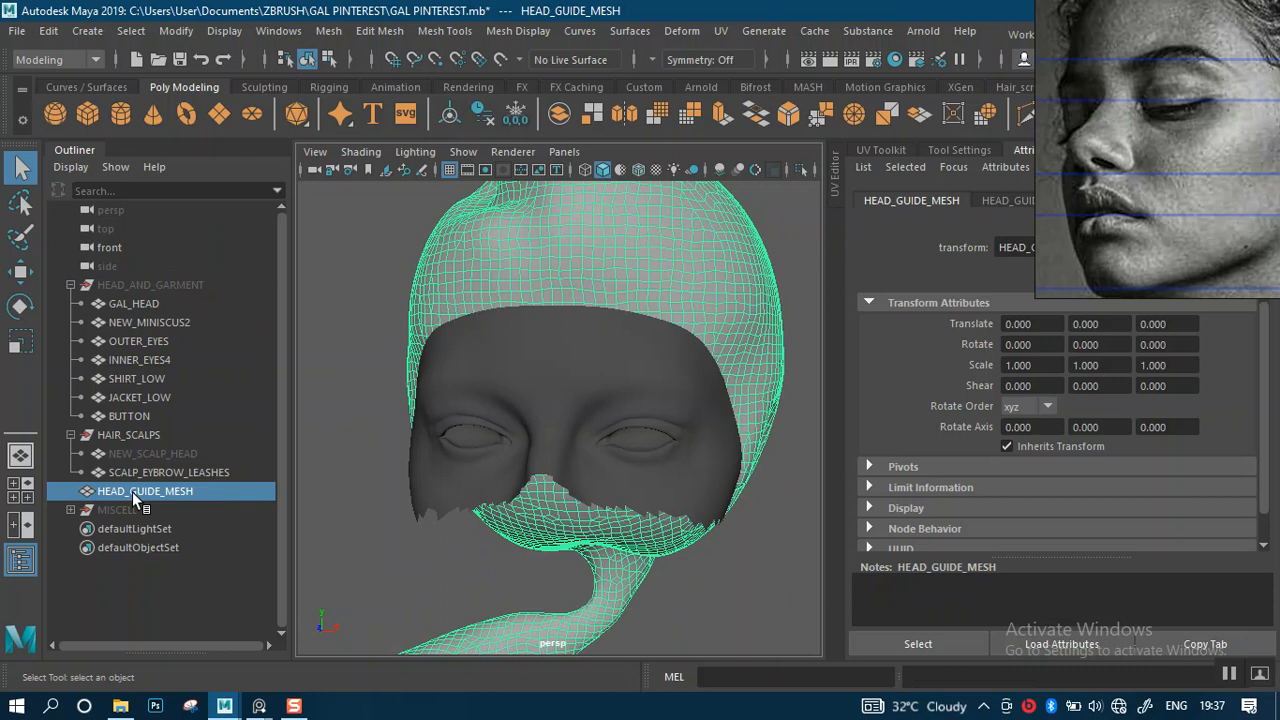
middle_click_drag(131, 491, 100, 452)
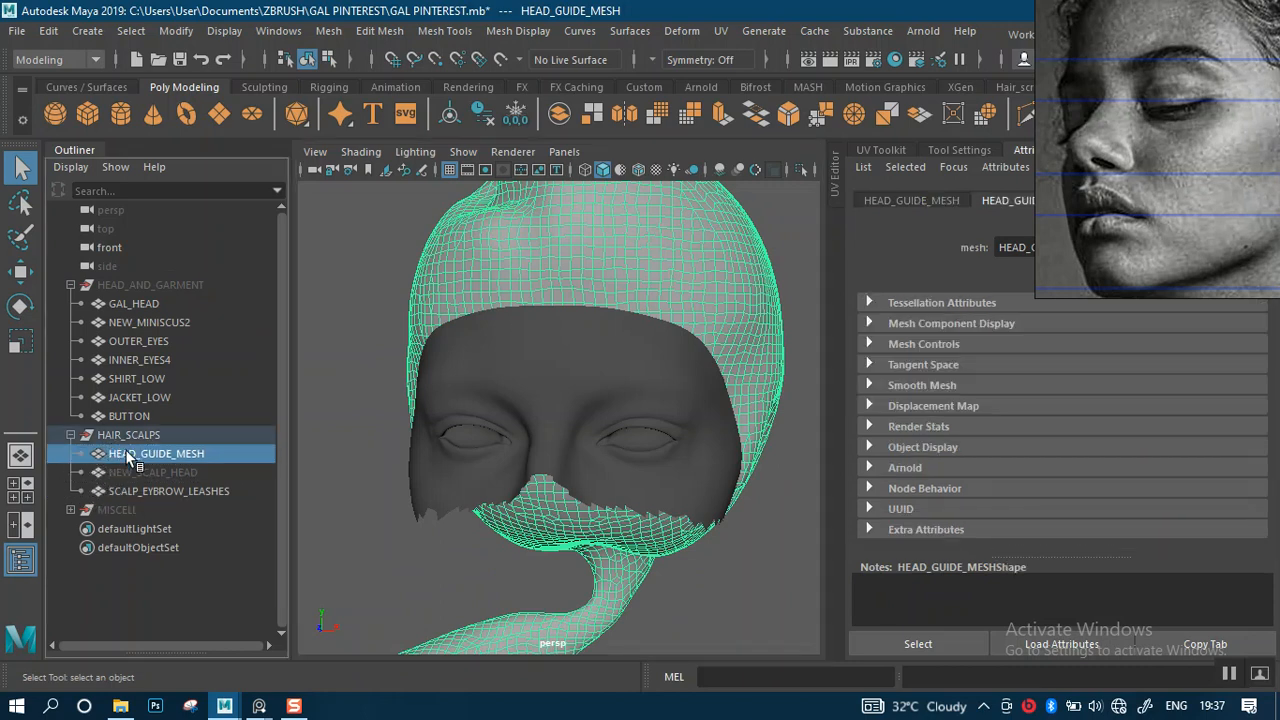
key("ctrl+h")
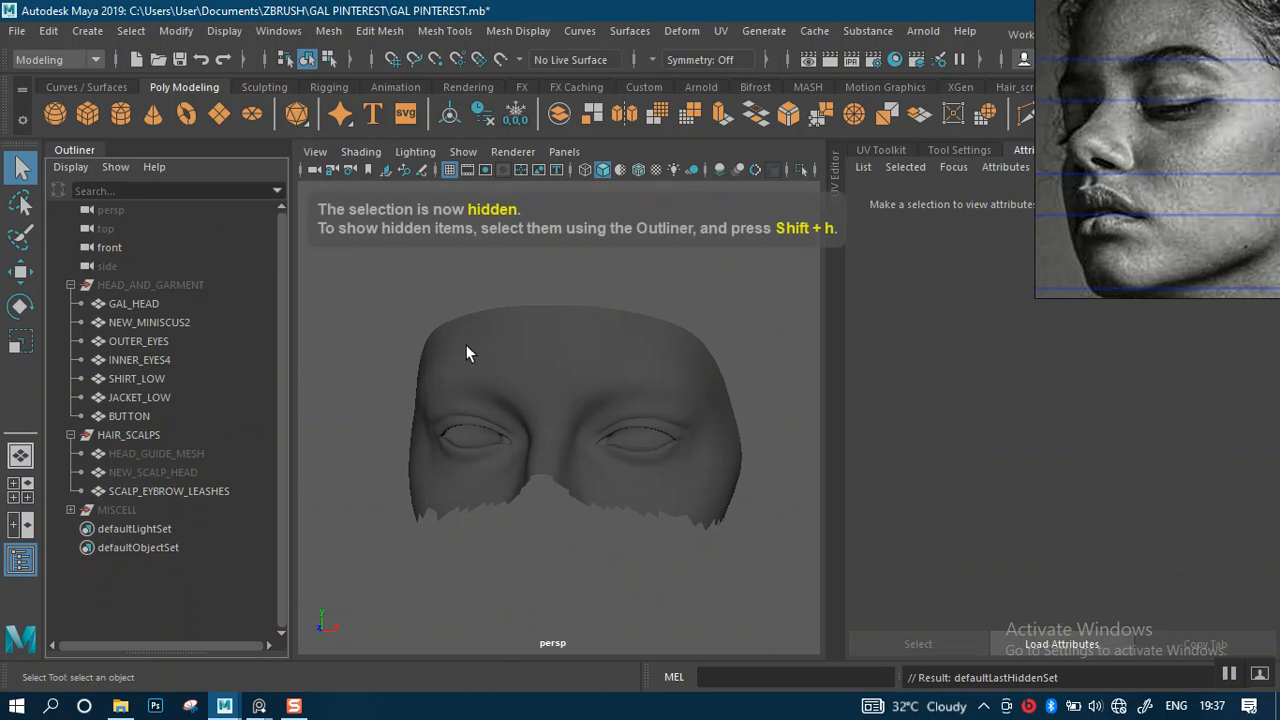
- Select SCALP_EYBROW_LEASHES and examine its mesh around the forehead, brows and eyes
left_click_drag(466, 340, 470, 395, "alt")
left_click(250, 491)
scroll(575, 357, "up", 4)
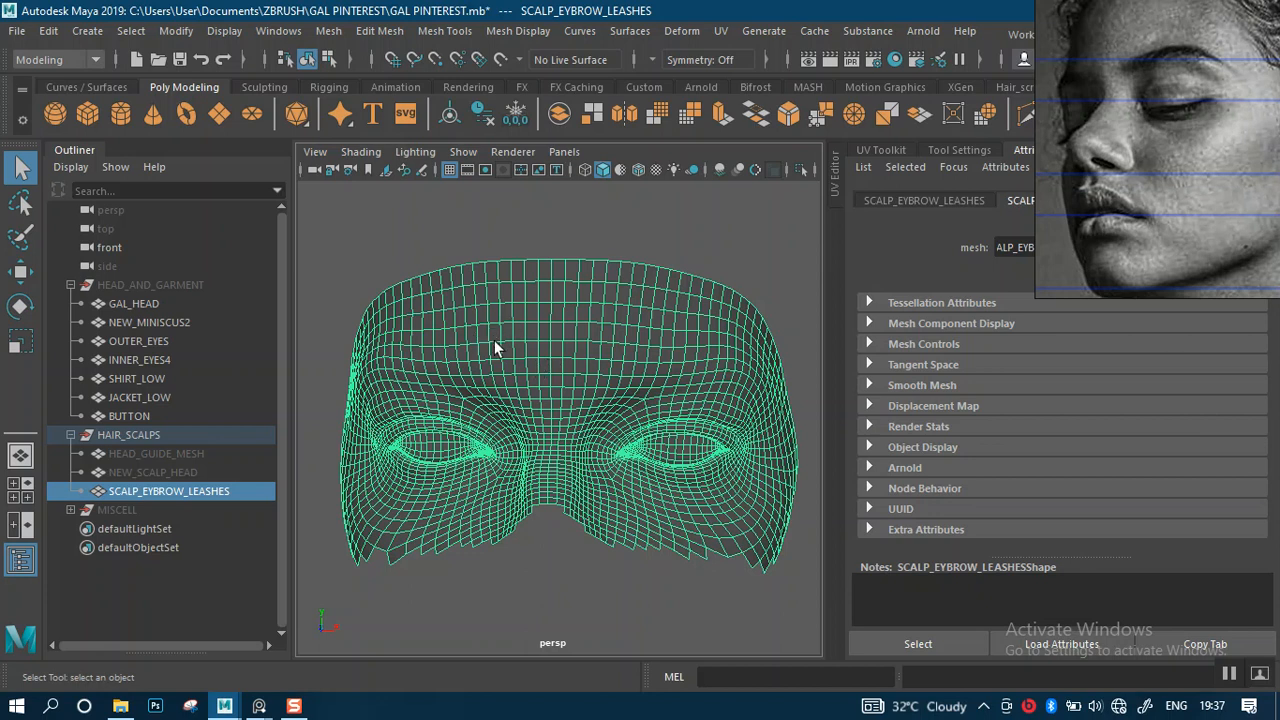
right_click_drag(498, 337, 501, 355, "alt")
mouse_move(501, 355)
left_mouse_down("alt")
mouse_move(515, 361)
mouse_move(519, 339)
left_mouse_up("alt")
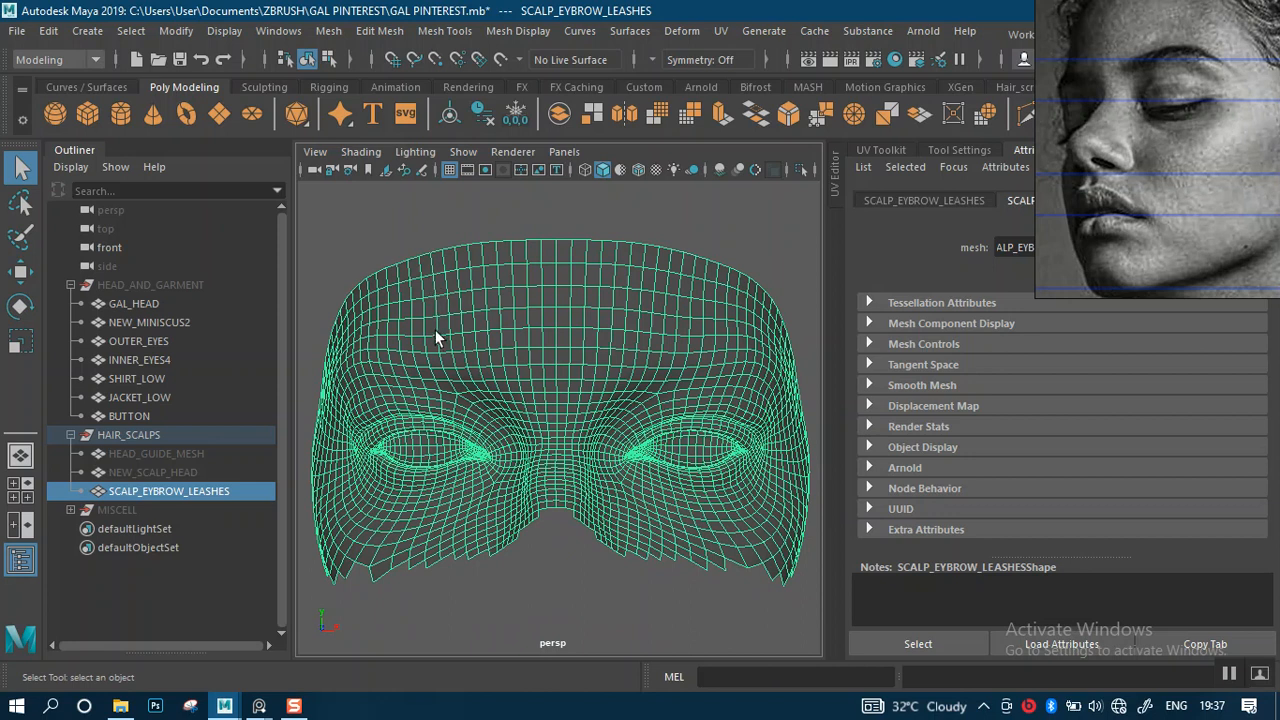
left_click_drag(433, 346, 499, 249, "alt")
left_click(520, 264)
left_click(528, 282)
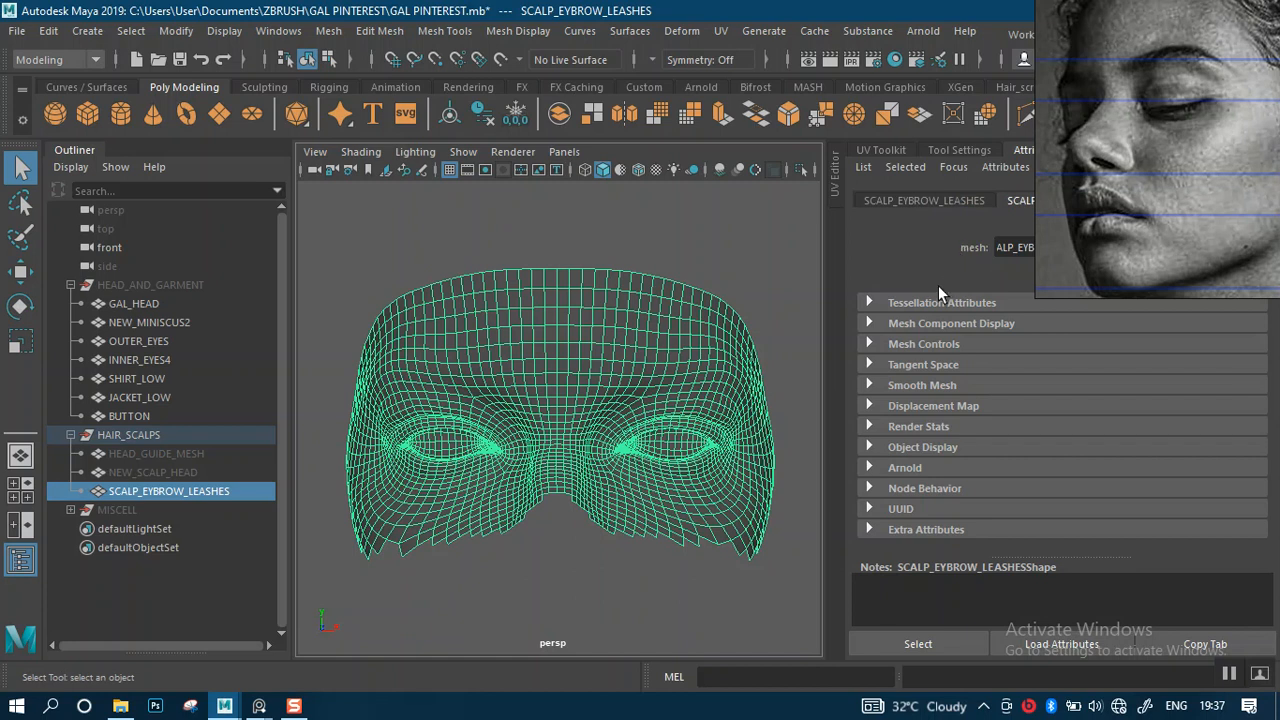
- Check the scalp's Lambert material and study the eyebrow and eyelashes up close in the front-facing reference photo
left_click(1123, 219)
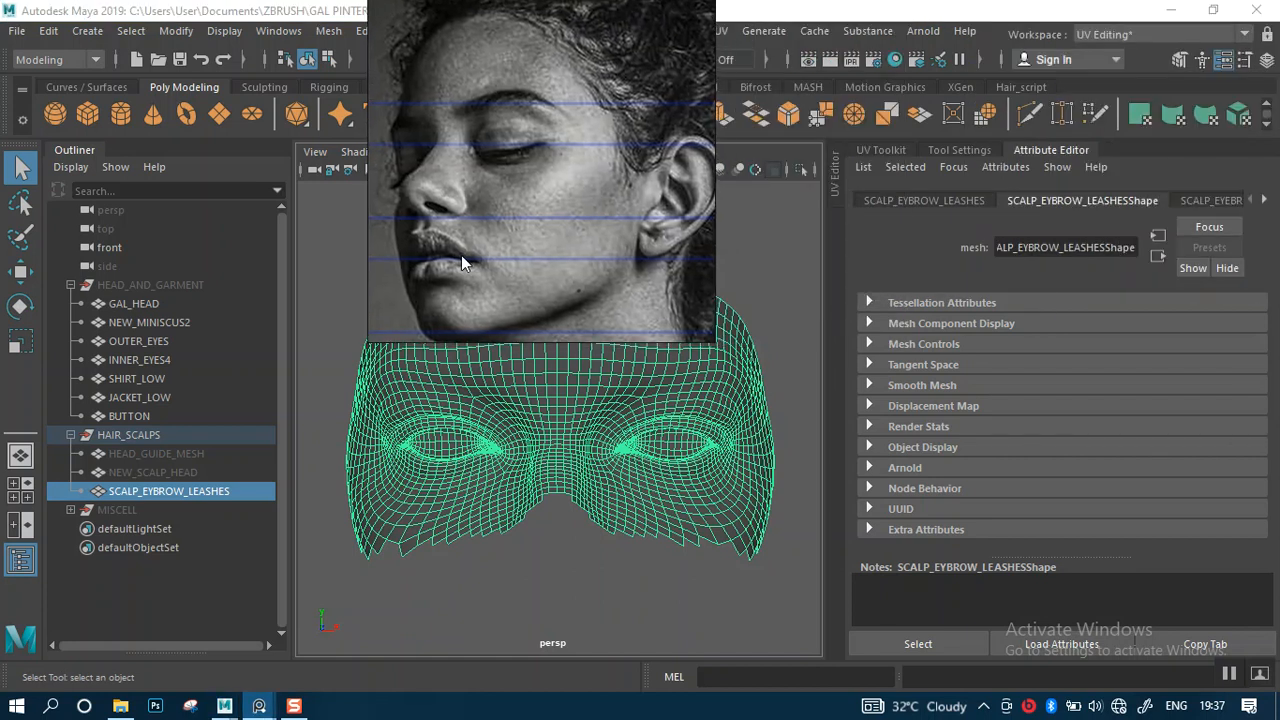
left_click(1188, 198)
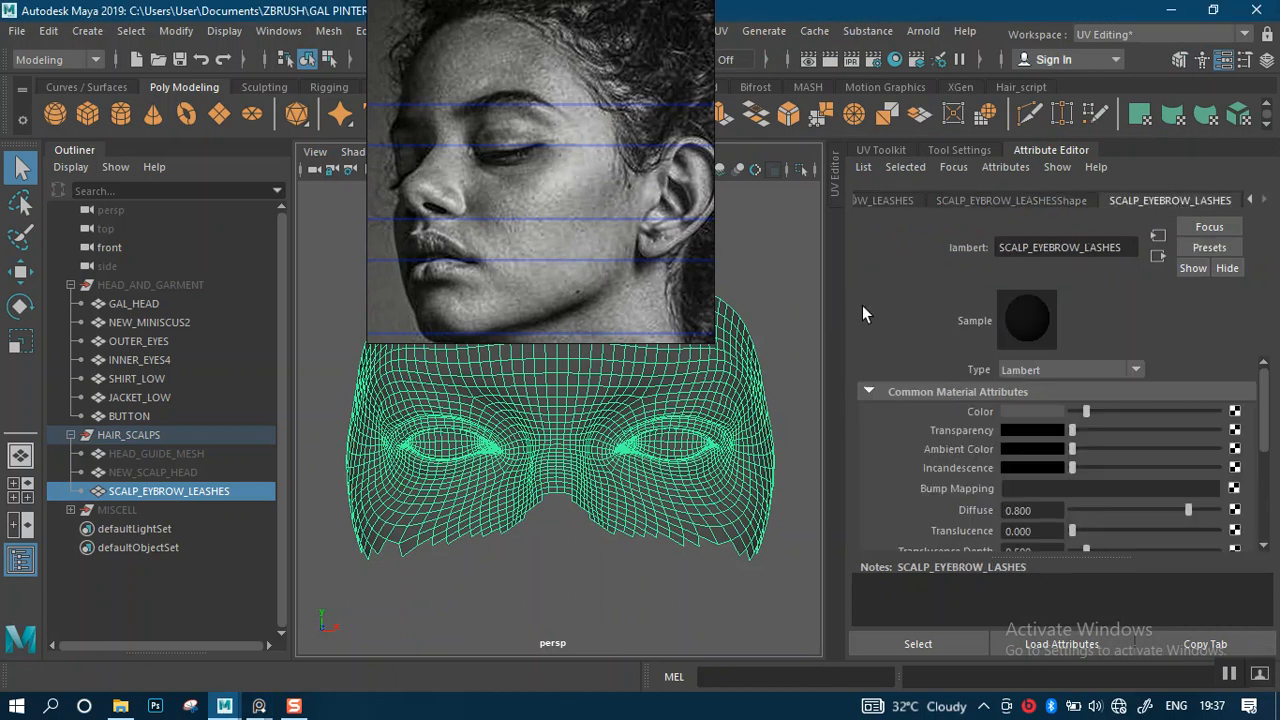
right_click_drag(637, 260, 1157, 229)
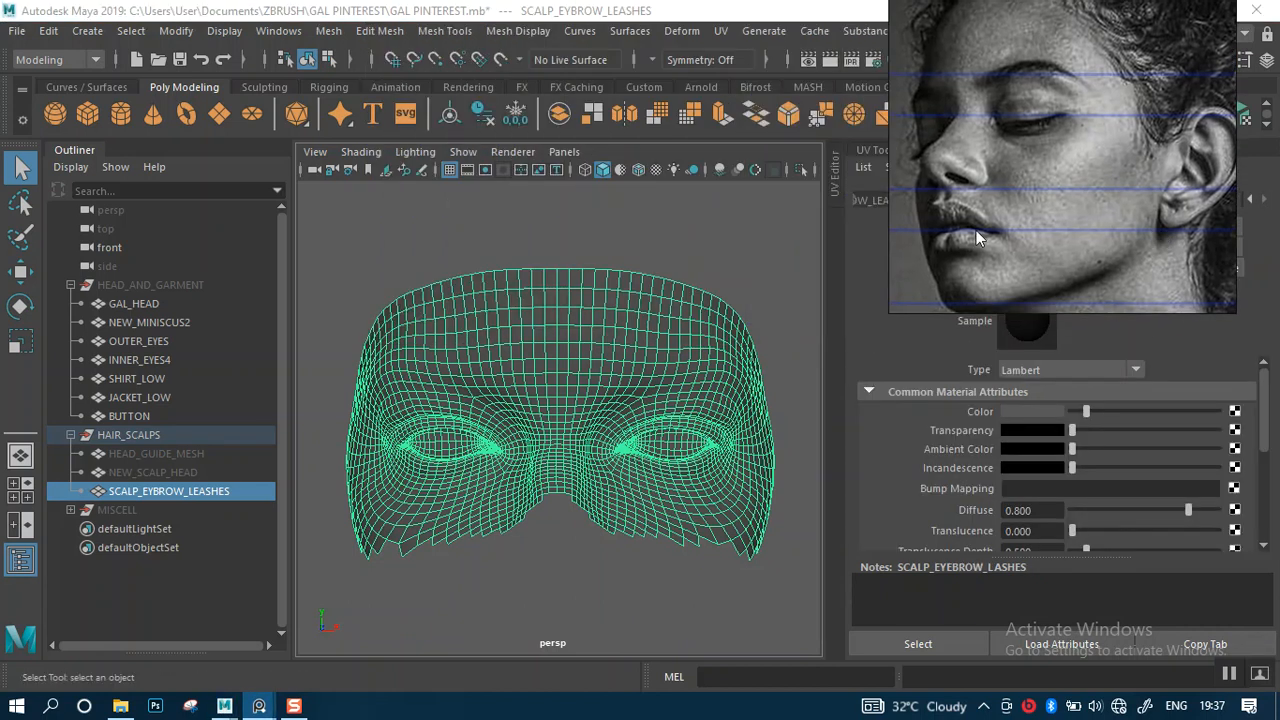
scroll(1083, 121, "down", 6)
middle_click_drag(1071, 139, 1152, 212)
middle_click_drag(977, 130, 1026, 178)
scroll(1035, 235, "up", 6)
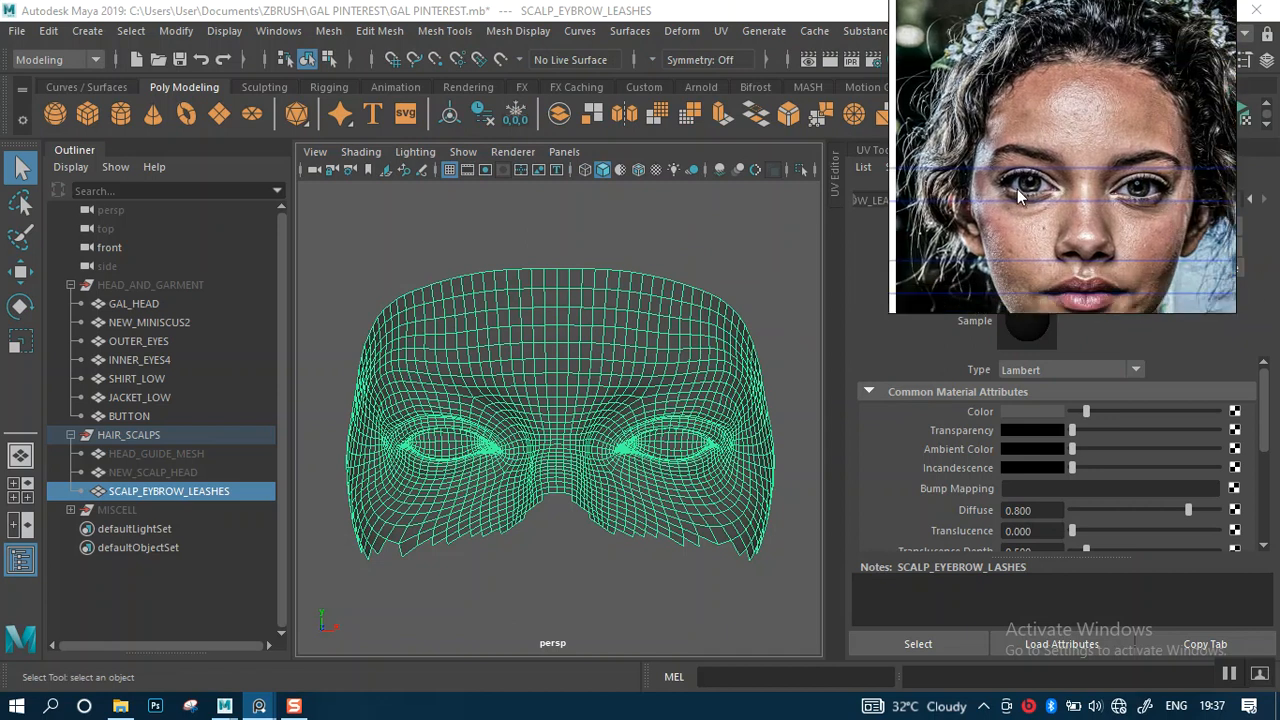
scroll(1078, 140, "up", 5)
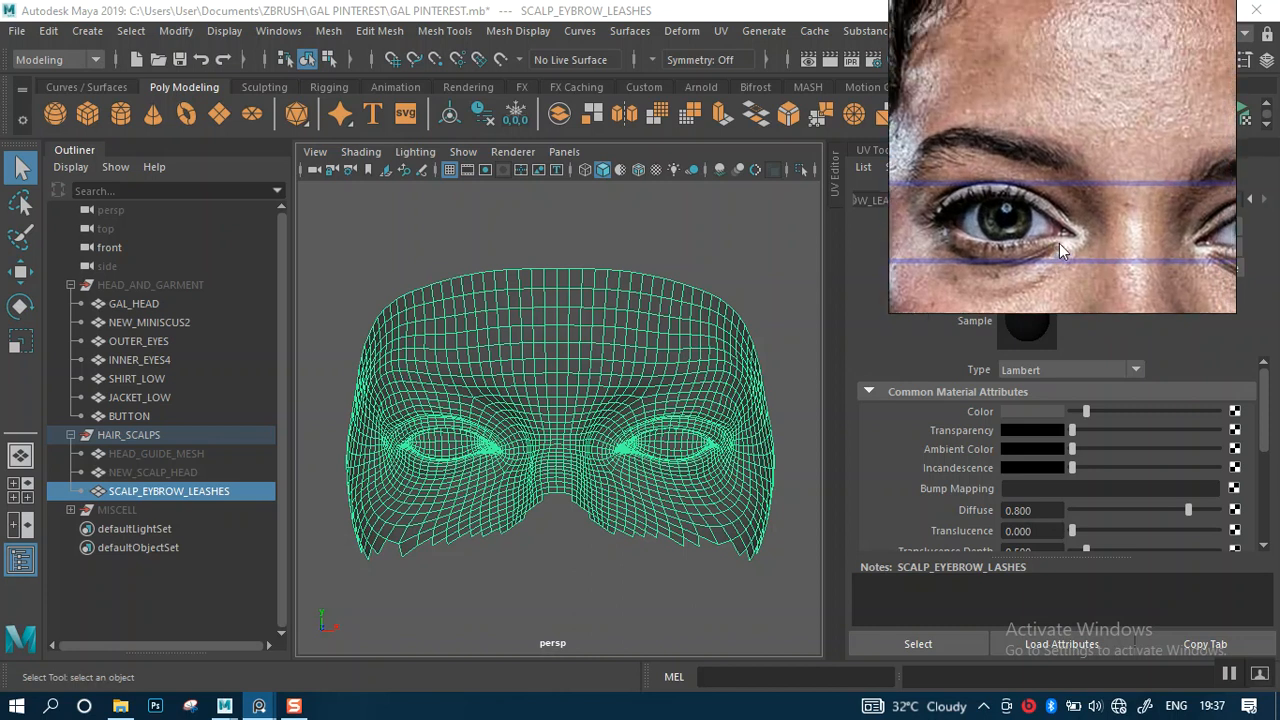
middle_click_drag(1118, 162, 1046, 122)
scroll(988, 142, "down", 2)
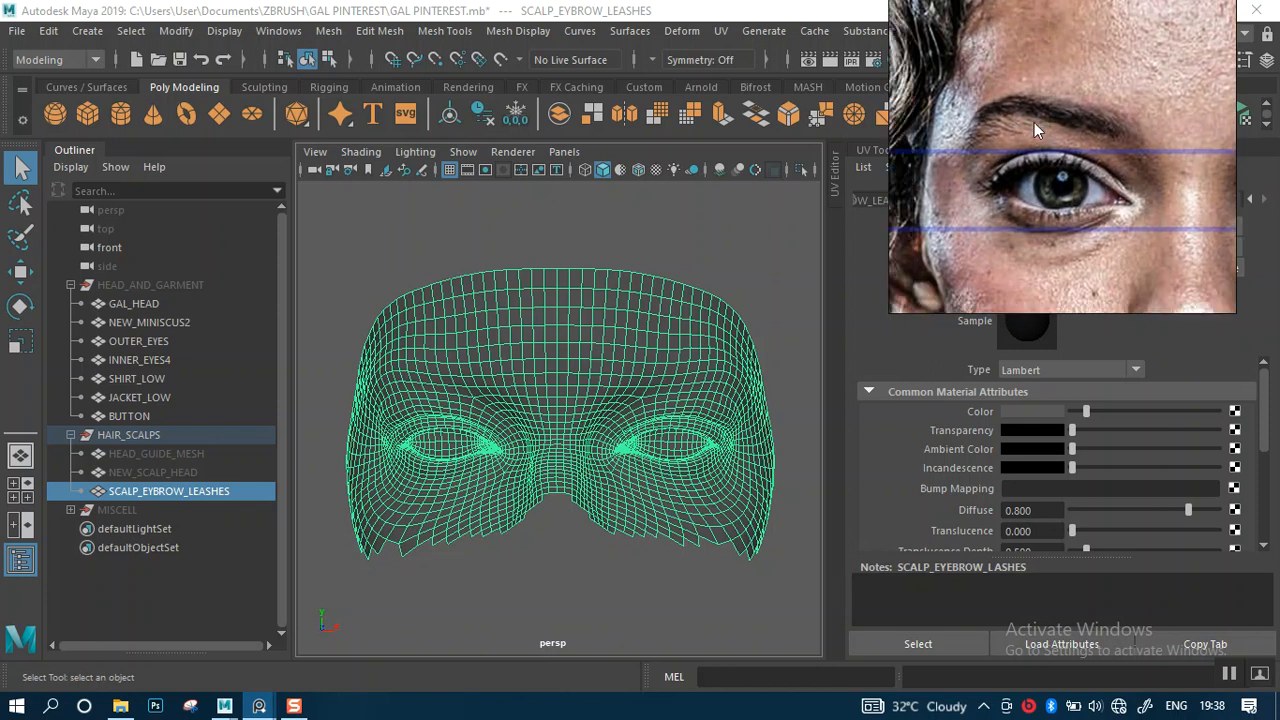
- Deselect the eyebrow scalp, collapse the Outliner, and place the eye reference photo beside the mesh
right_click_drag(580, 386, 603, 309, "alt")
left_click(590, 285)
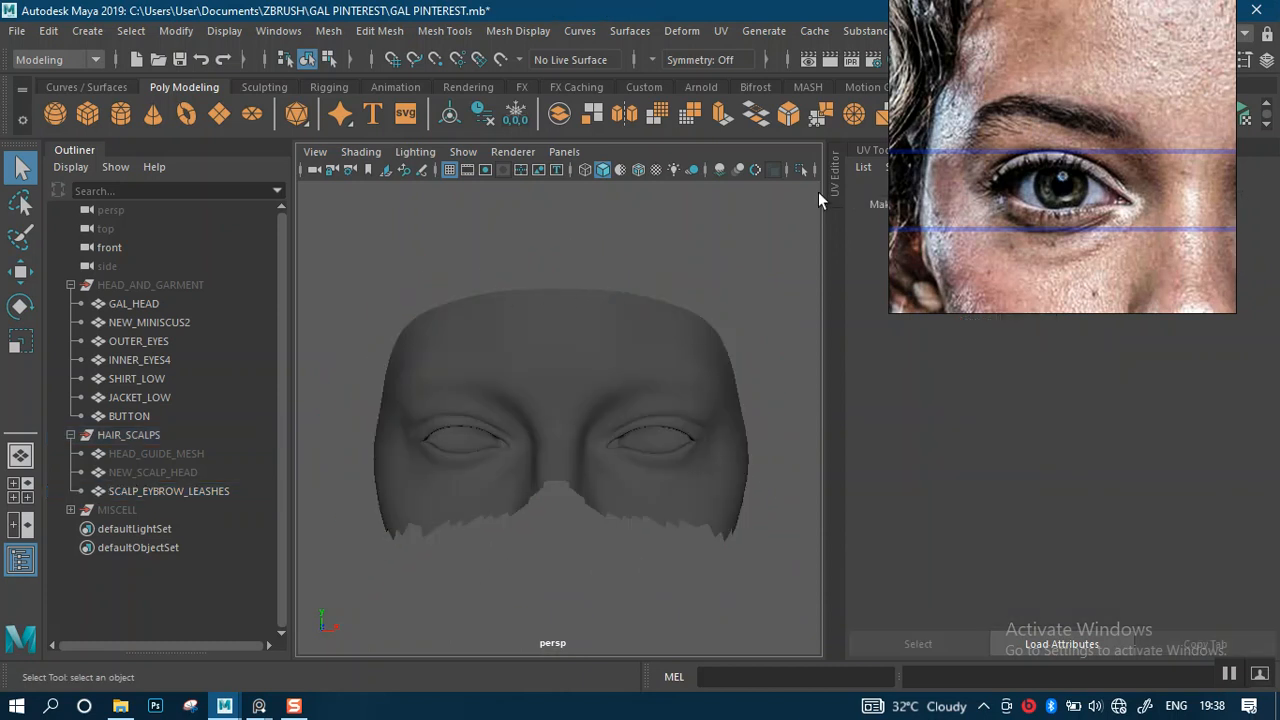
left_click_drag(937, 192, 553, 200)
left_click_drag(477, 181, 352, 229)
left_click(79, 149)
right_click_drag(290, 199, 53, 392)
scroll(461, 297, "down", 2)
left_click_drag(461, 297, 557, 303, "alt")
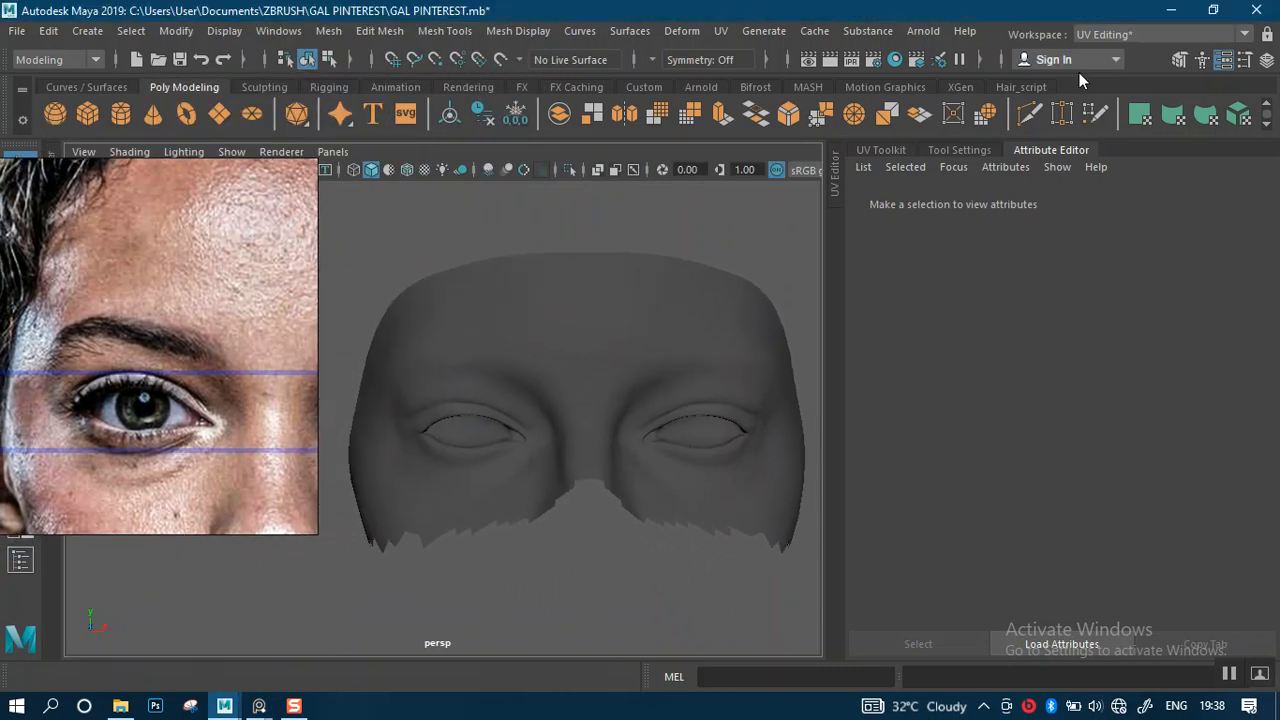
- Switch to the XGen workspace and move the Convert Primitives to Polygons tool to the end of the XGen shelf
left_click(1138, 30)
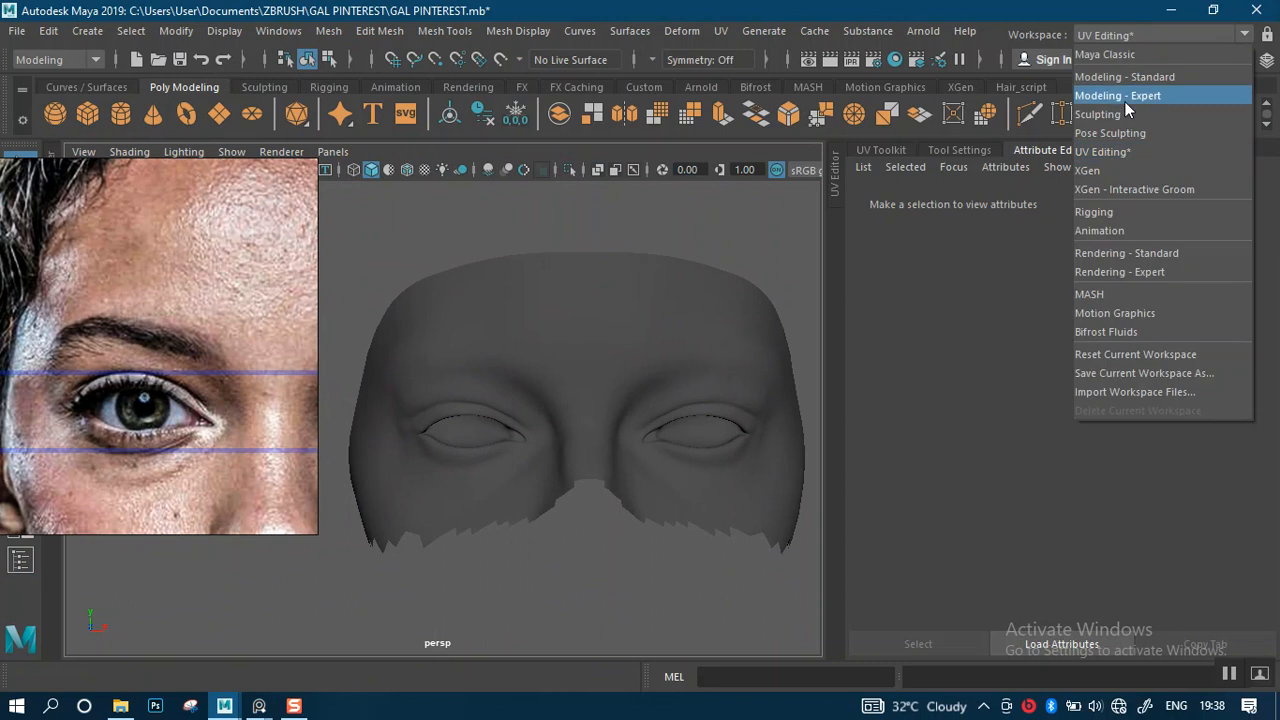
left_click(1088, 171)
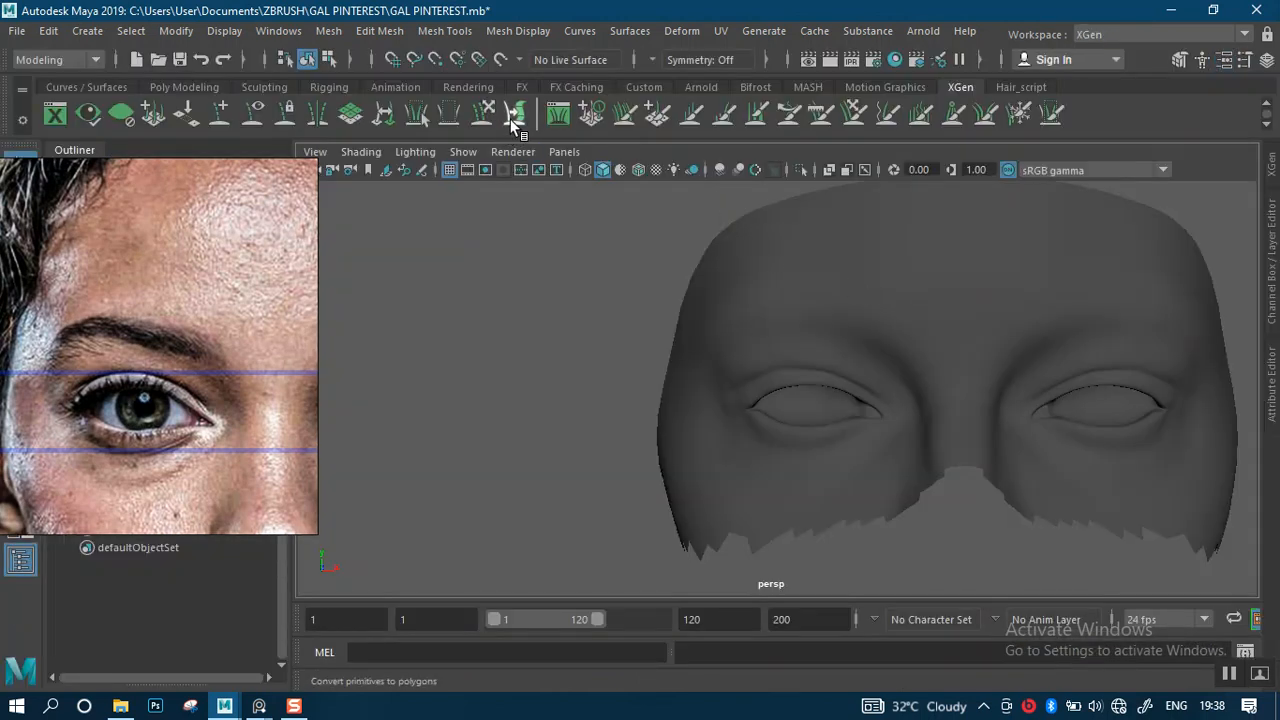
middle_click_drag(566, 130, 1086, 117)
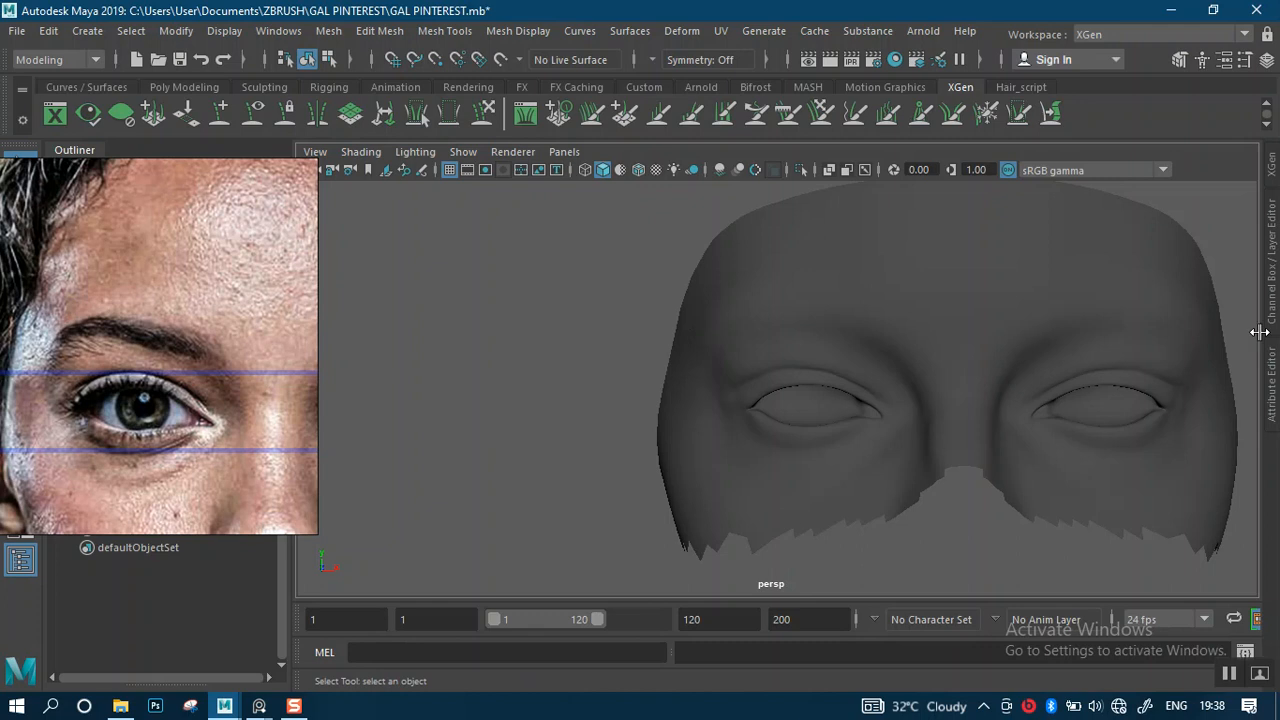
- Expand the XGen panel and recentre the eyebrow scalp in the narrowed perspective view
left_click(1273, 166)
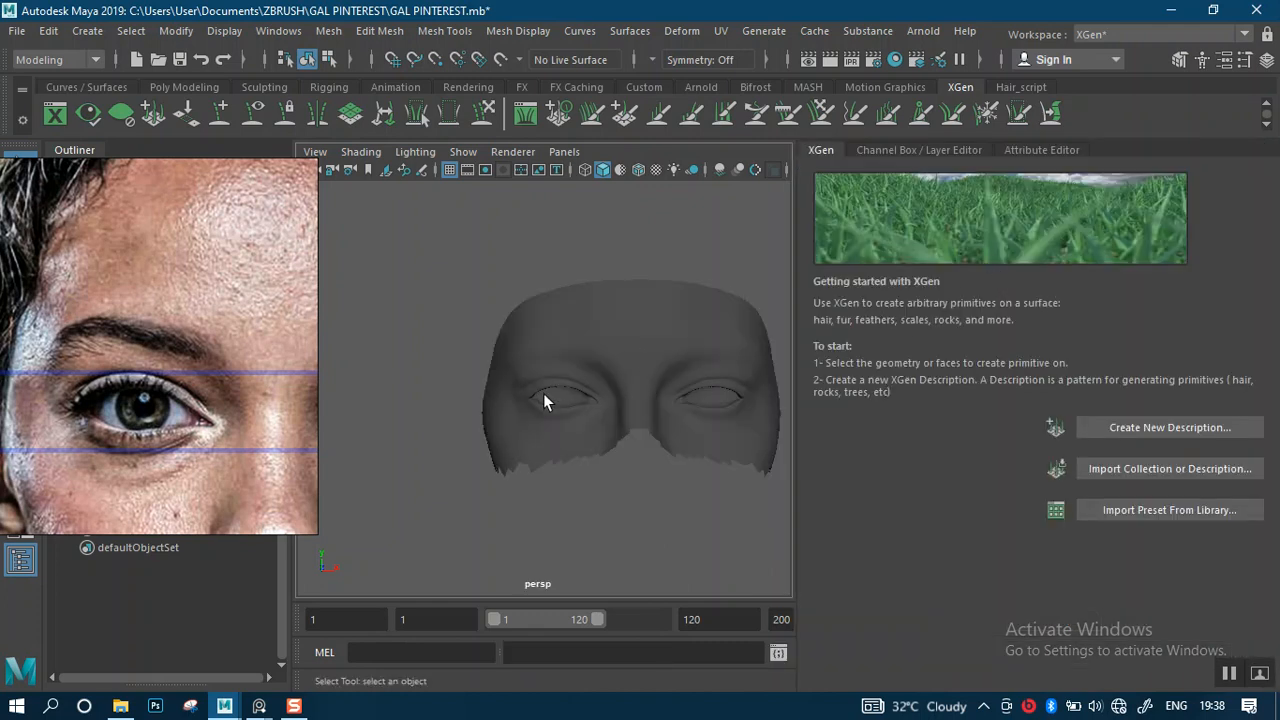
right_click_drag(589, 400, 589, 357, "alt")
middle_click_drag(603, 346, 551, 331, "alt")
right_click_drag(551, 338, 634, 543, "alt")
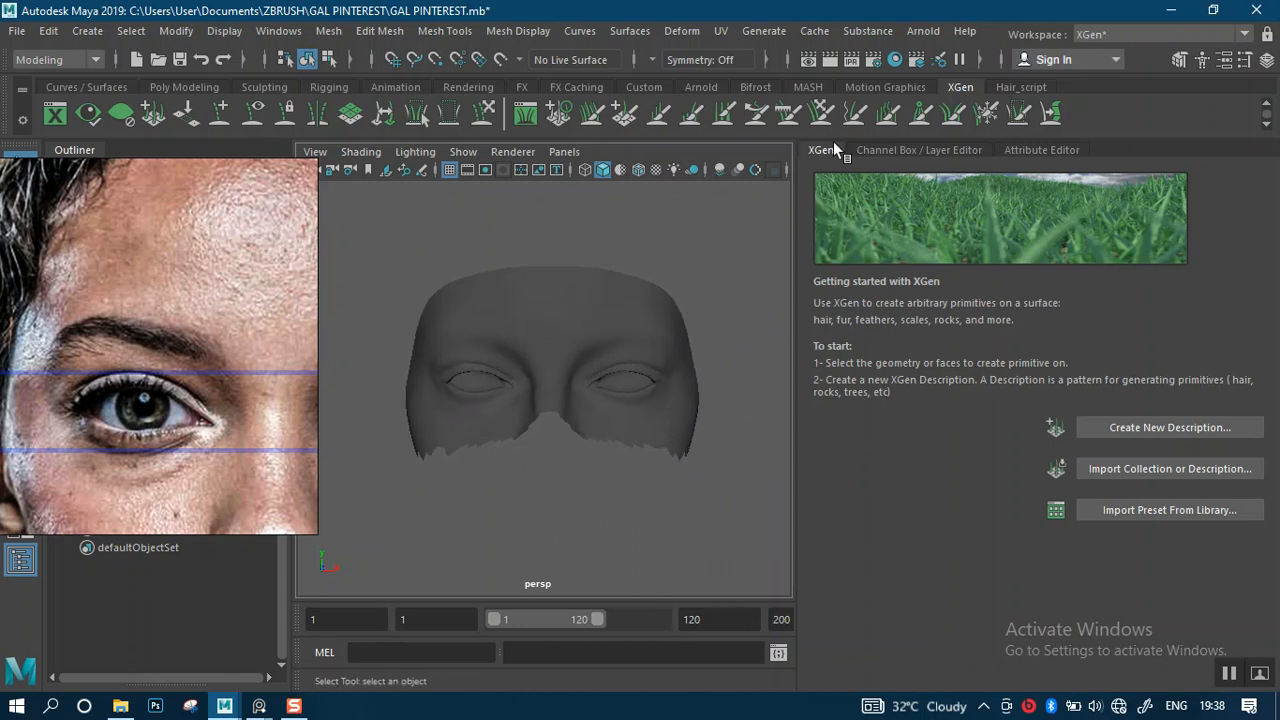
- Collapse the Outliner, then undock and close the Range Slider to enlarge the perspective view
left_click(84, 150)
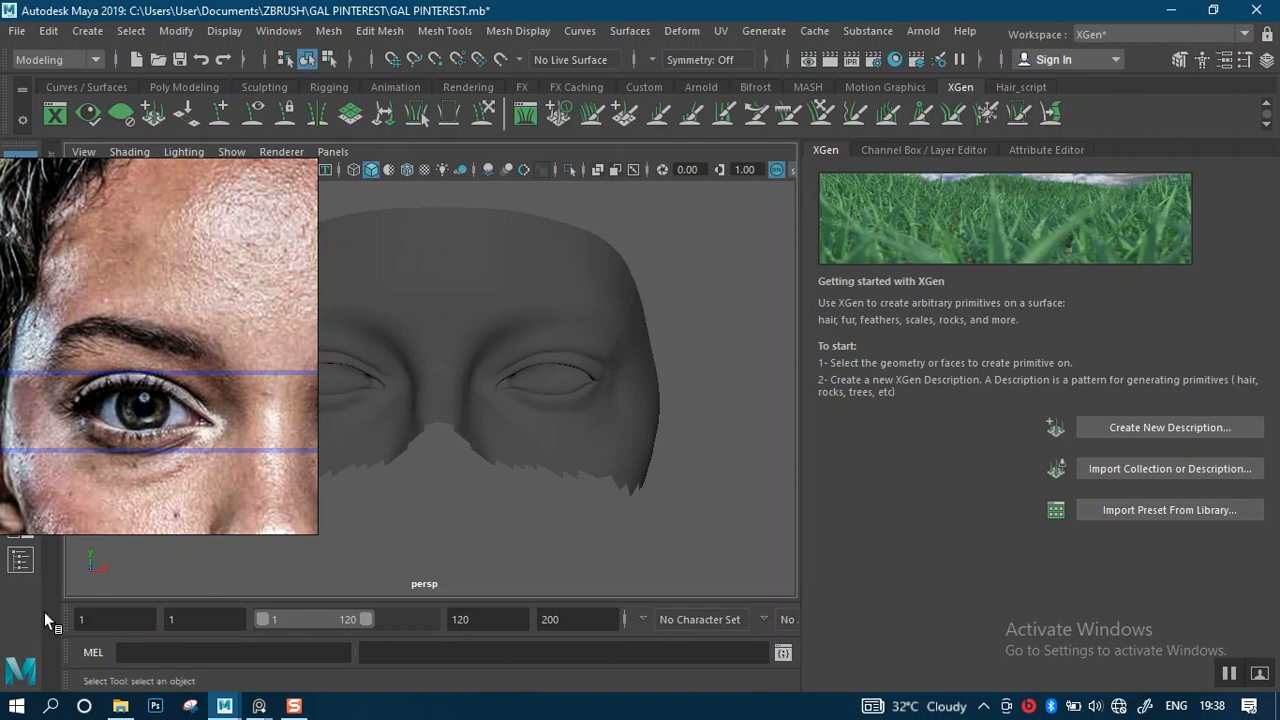
left_click_drag(63, 615, 24, 610)
left_click_drag(71, 623, 84, 629)
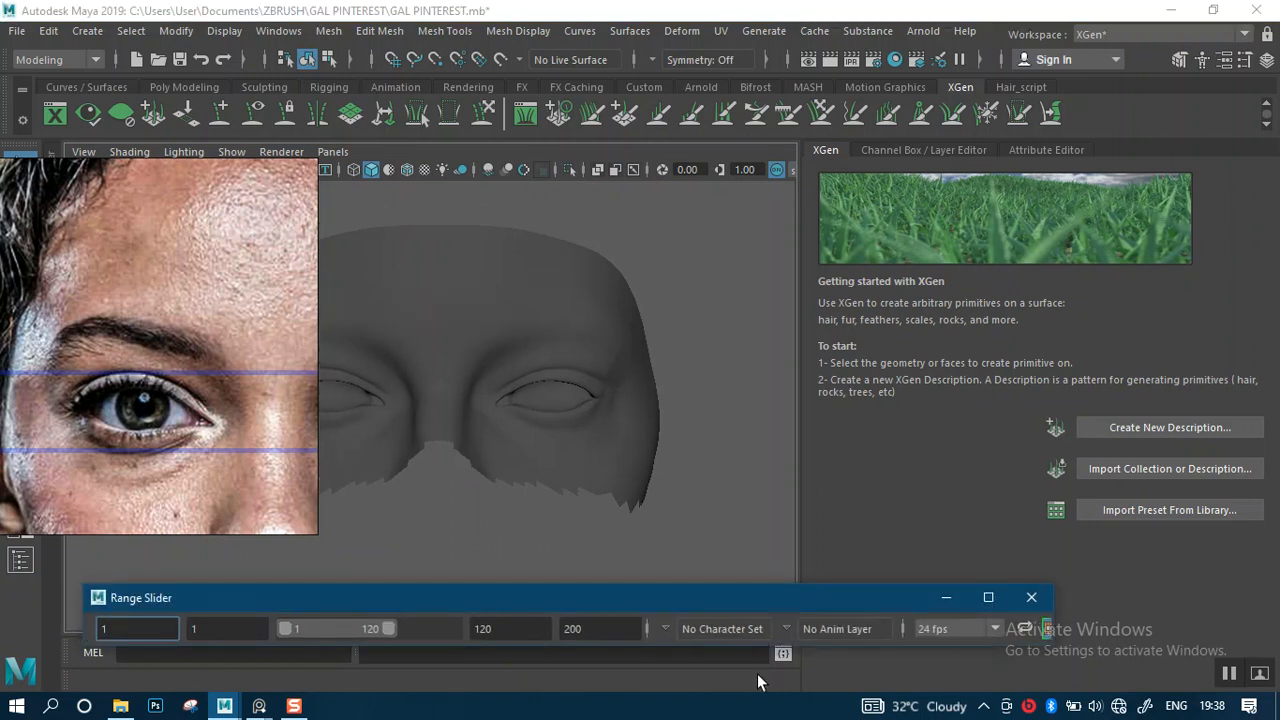
left_click(1031, 597)
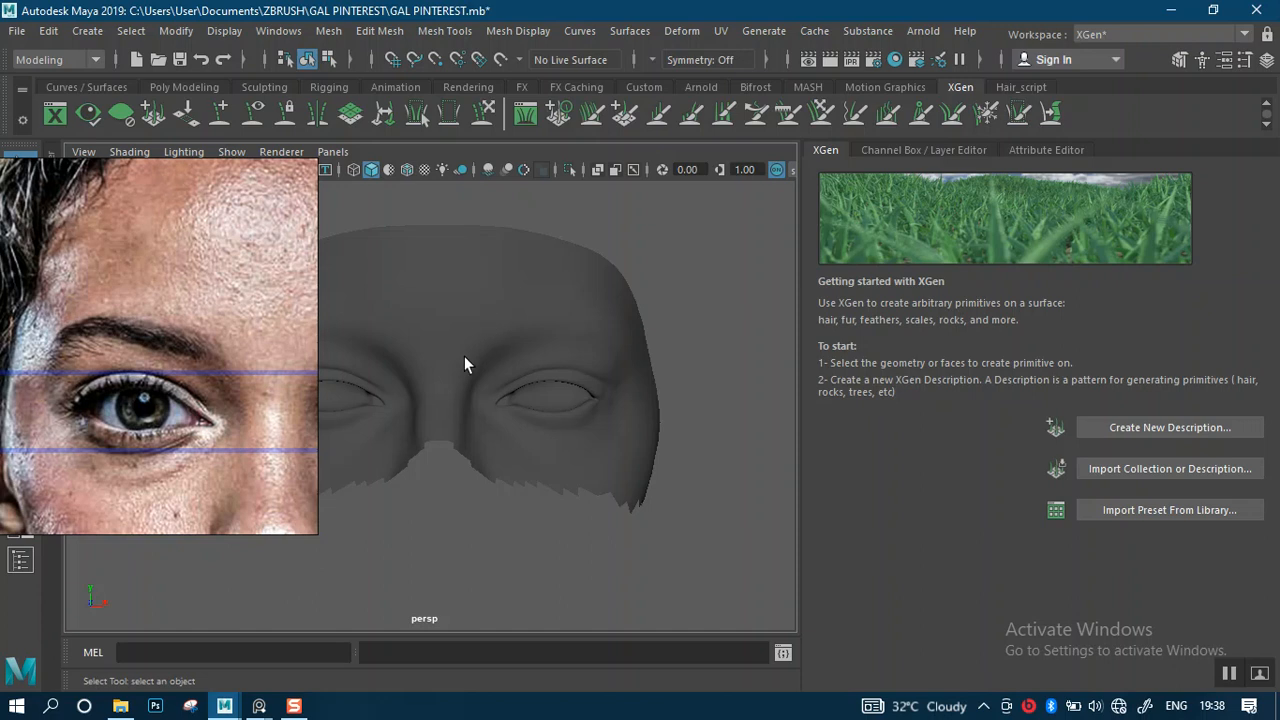
- Select the SCALP_EYBROW_LEASHES mesh and start a new XGen description on it
scroll(490, 355, "up", 3)
left_click(522, 330)
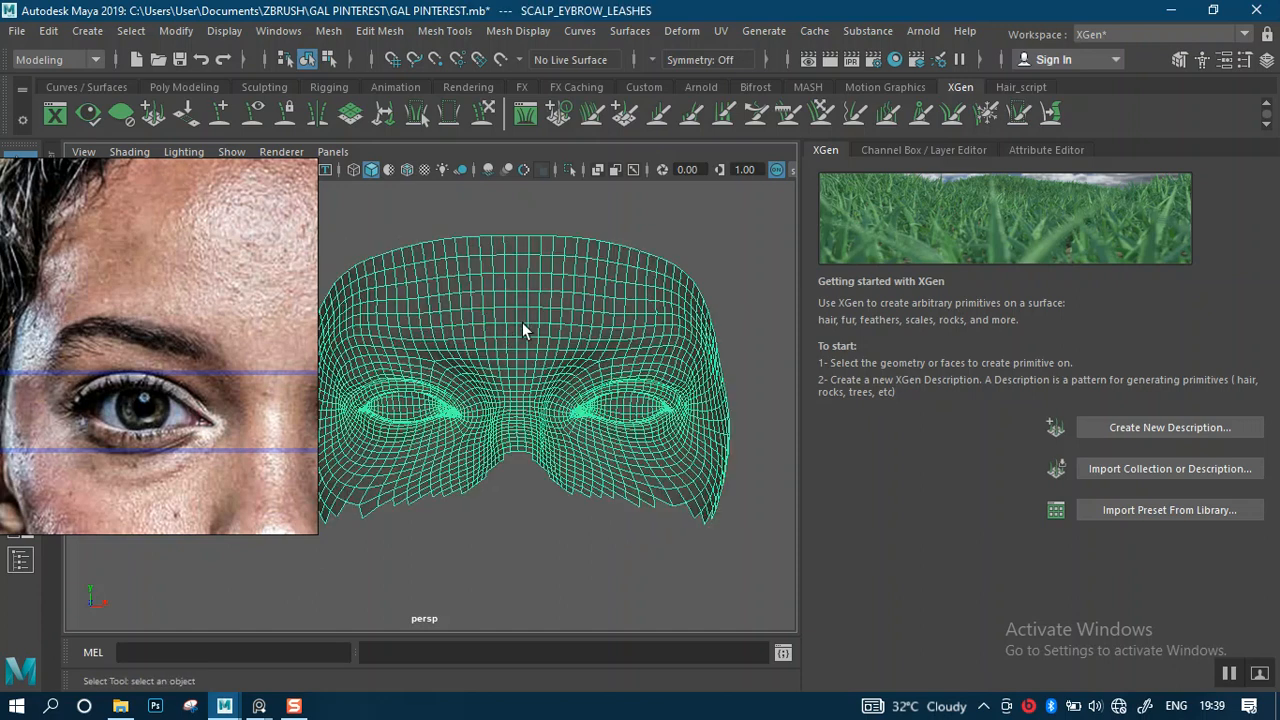
scroll(535, 366, "up", 4)
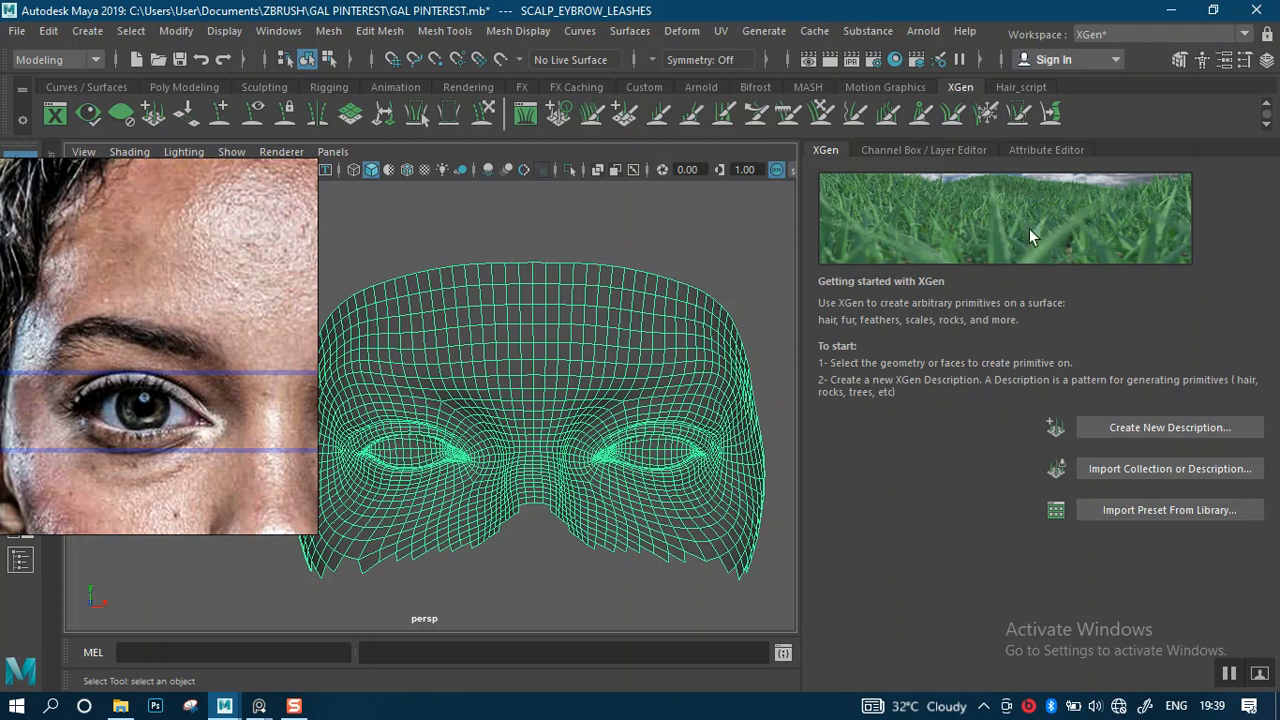
left_click(1125, 427)
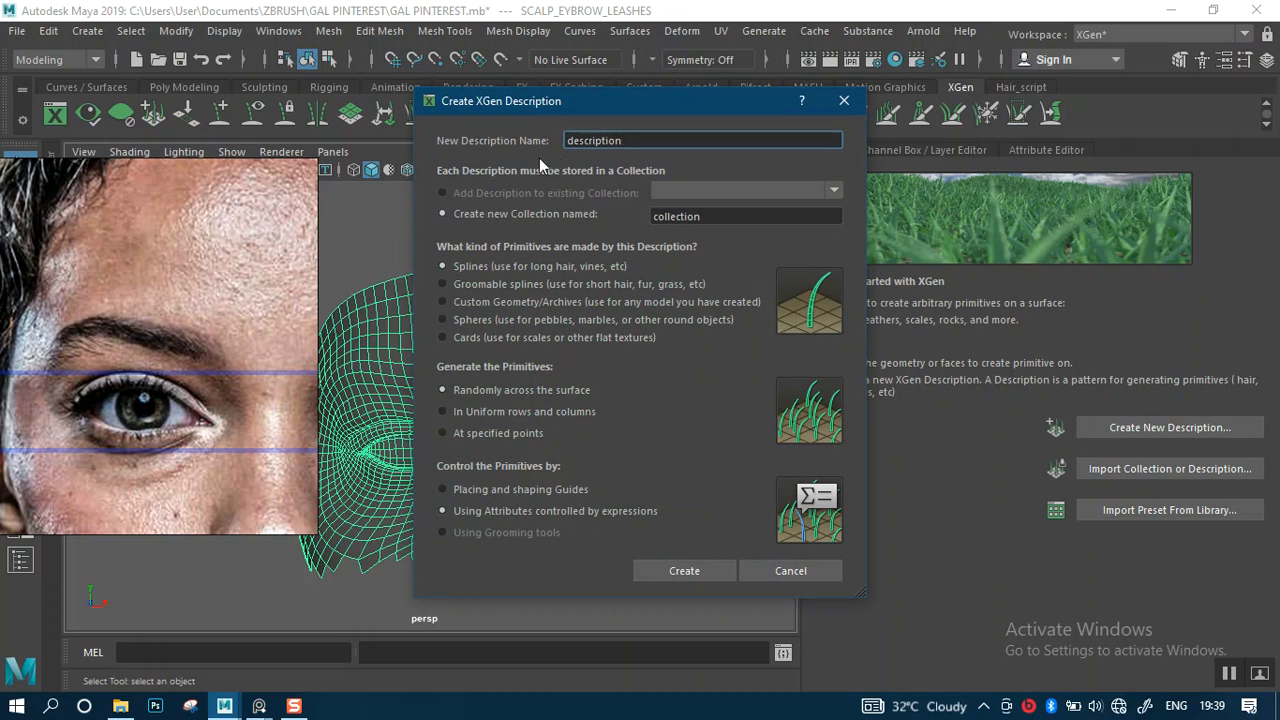
- Name the new XGen collection GAL_HAIR
double_click(716, 216)
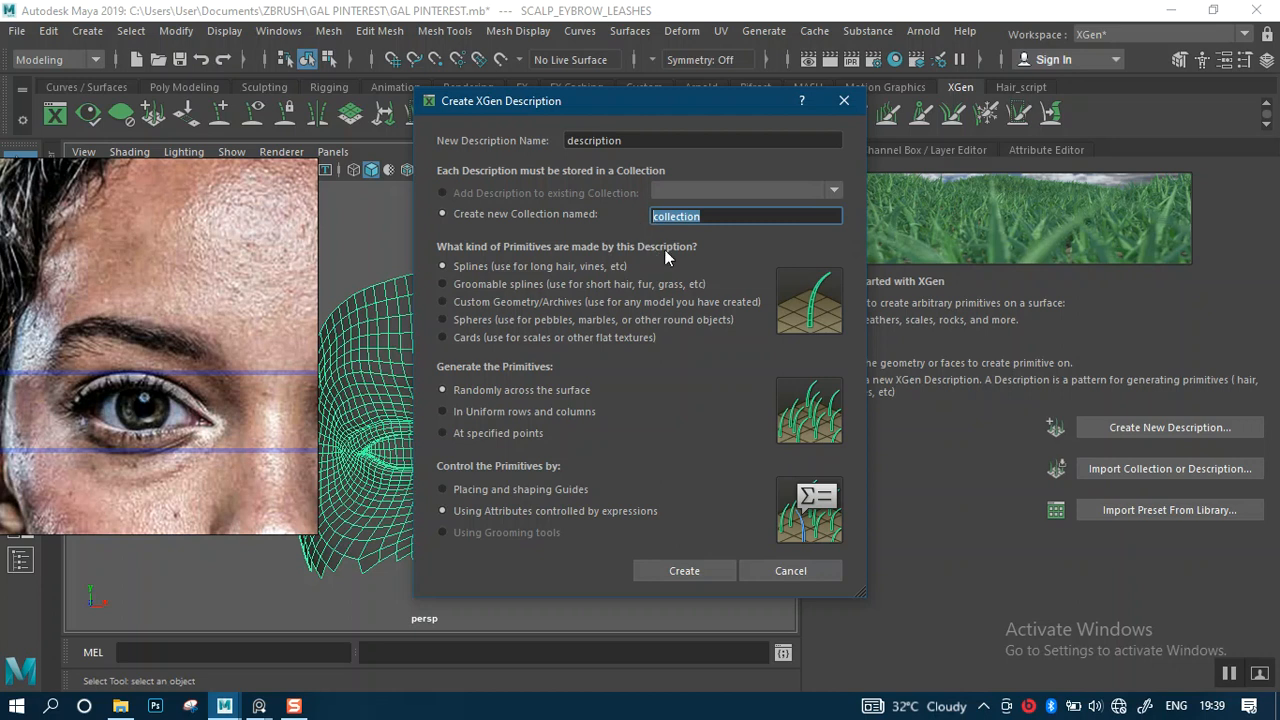
left_click_drag(707, 214, 616, 223)
type("gal")
key("BackSpace")
key("BackSpace")
key("BackSpace")
key("Caps_Lock")
type("GAL")
key("BackSpace")
type("L")
type("_")
type("HAED")
key("BackSpace")
key("BackSpace")
key("BackSpace")
type("AIR")
- Set the primitives to be controlled by placing and shaping guides, name the description EYE_BROWS, and create it
left_click(459, 490)
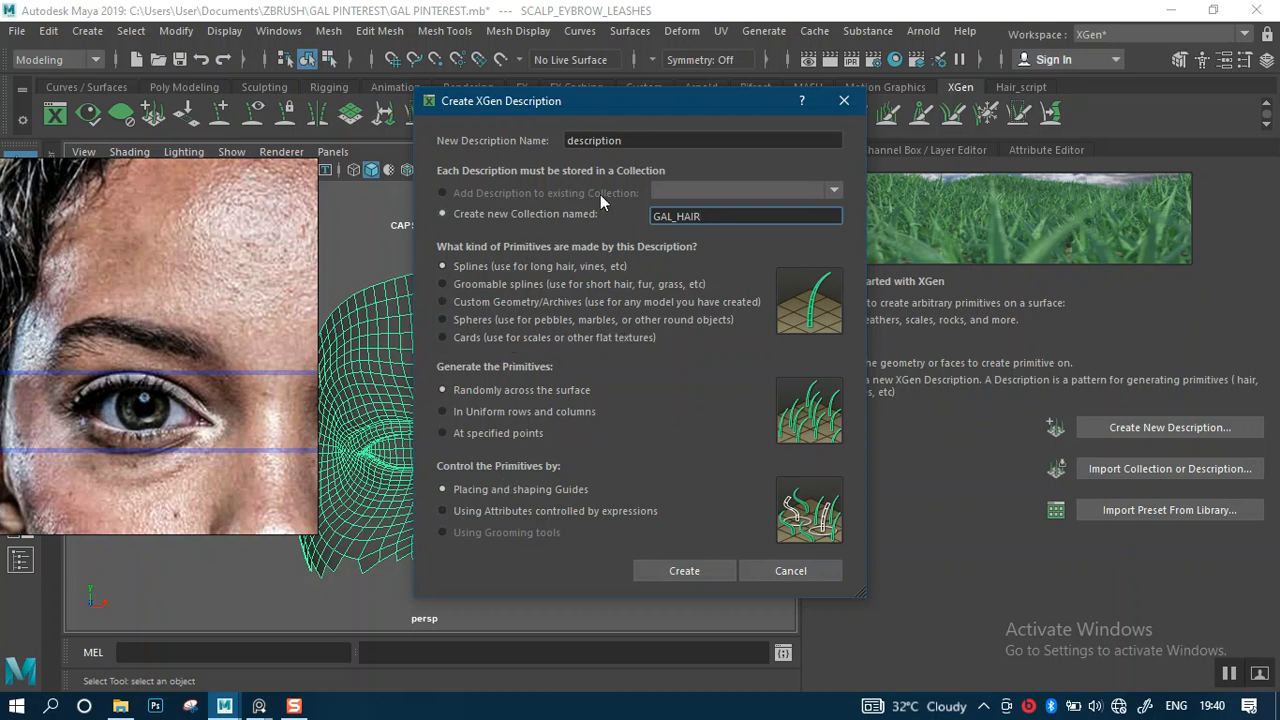
left_click_drag(642, 138, 529, 143)
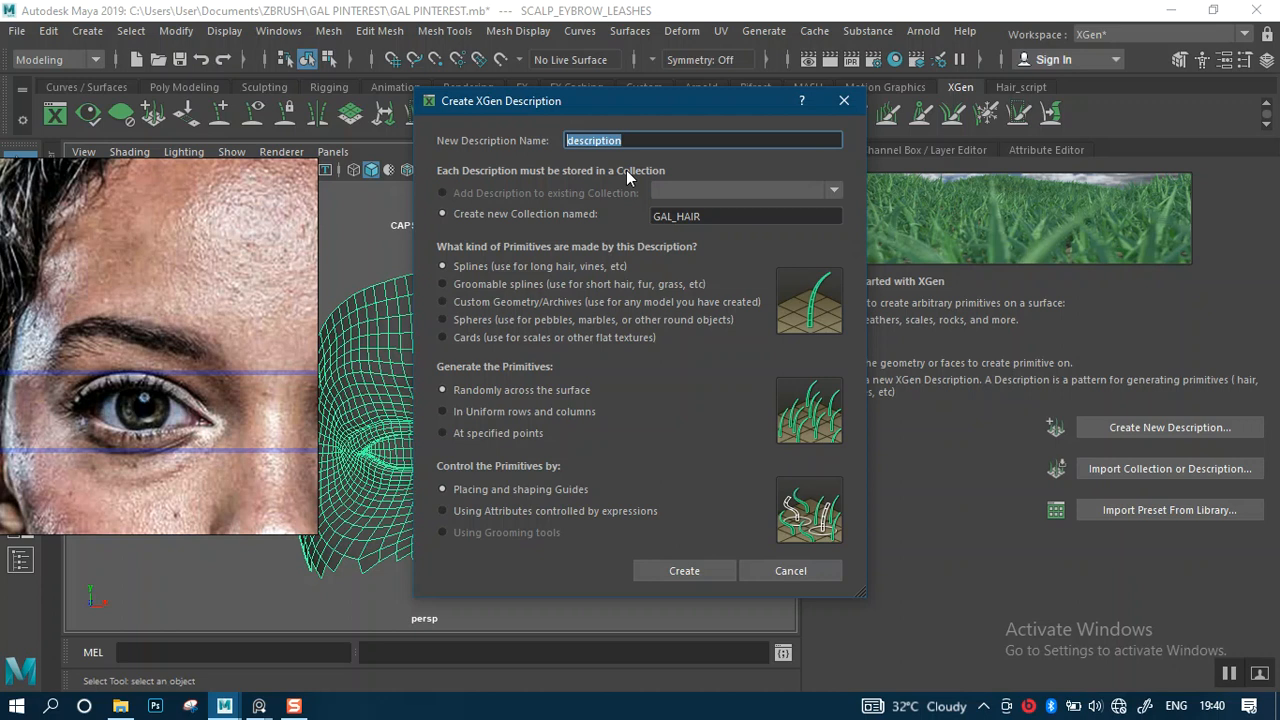
type("EYE")
type("_")
type("LA")
key("BackSpace")
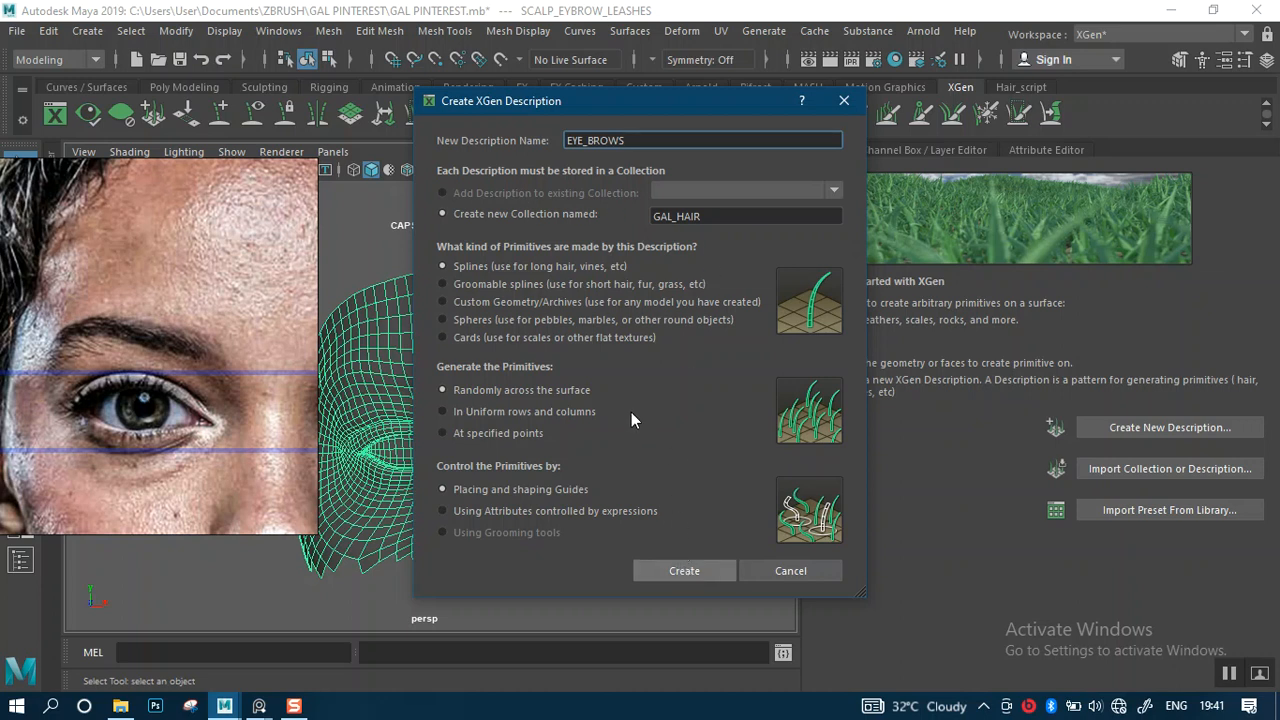
key("Return")
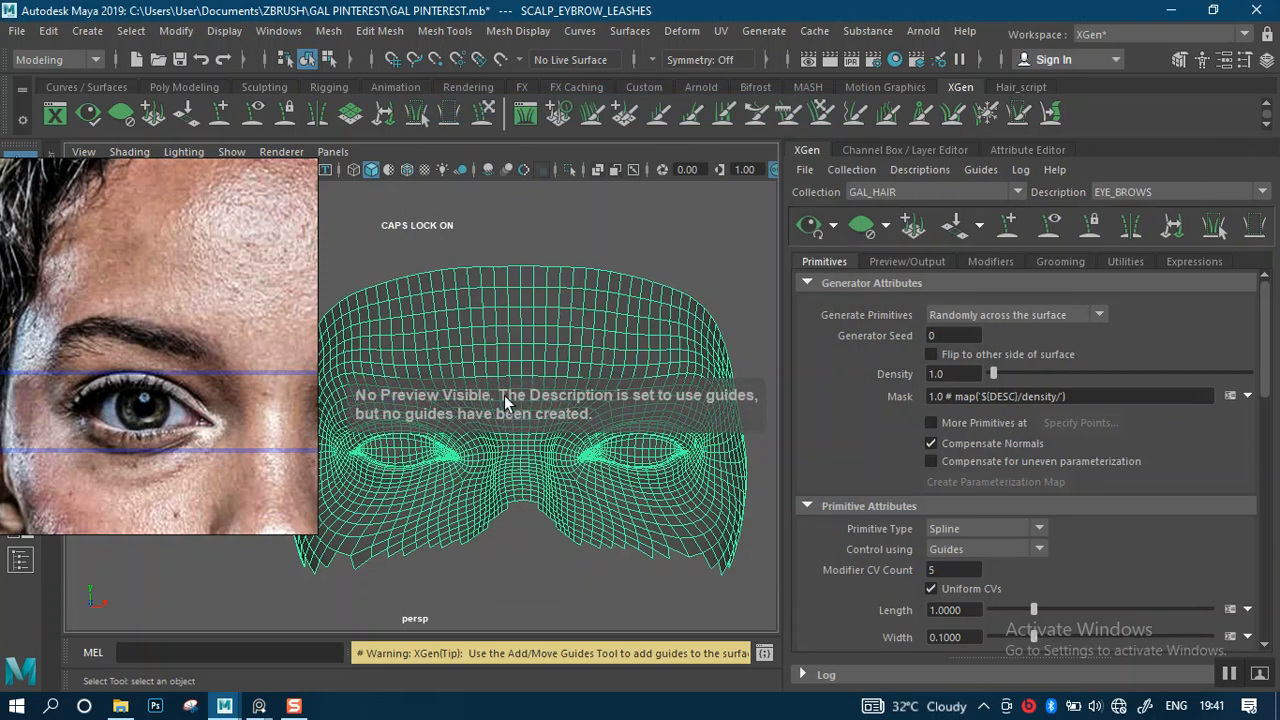
- Examine the scalp mesh around the character's right eye and brow from several angles in the perspective view
right_click_drag(529, 403, 527, 463, "alt")
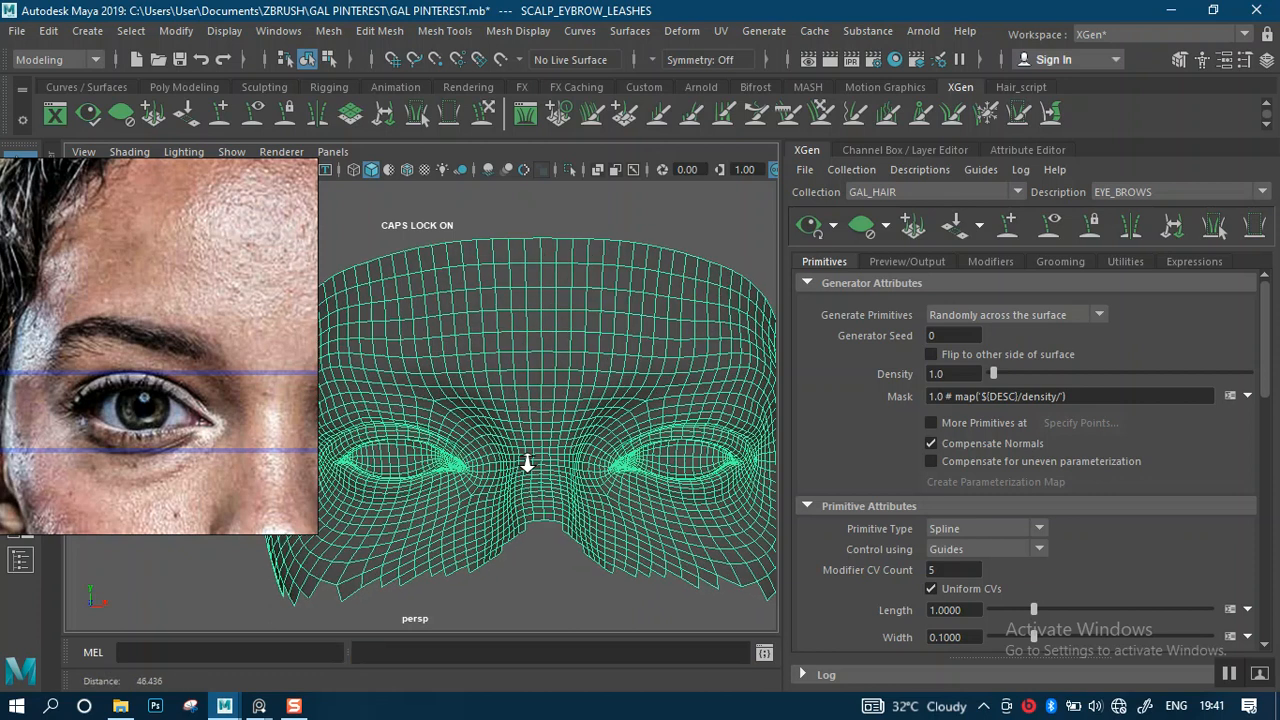
left_click_drag(486, 423, 511, 408, "alt")
key("Caps_Lock")
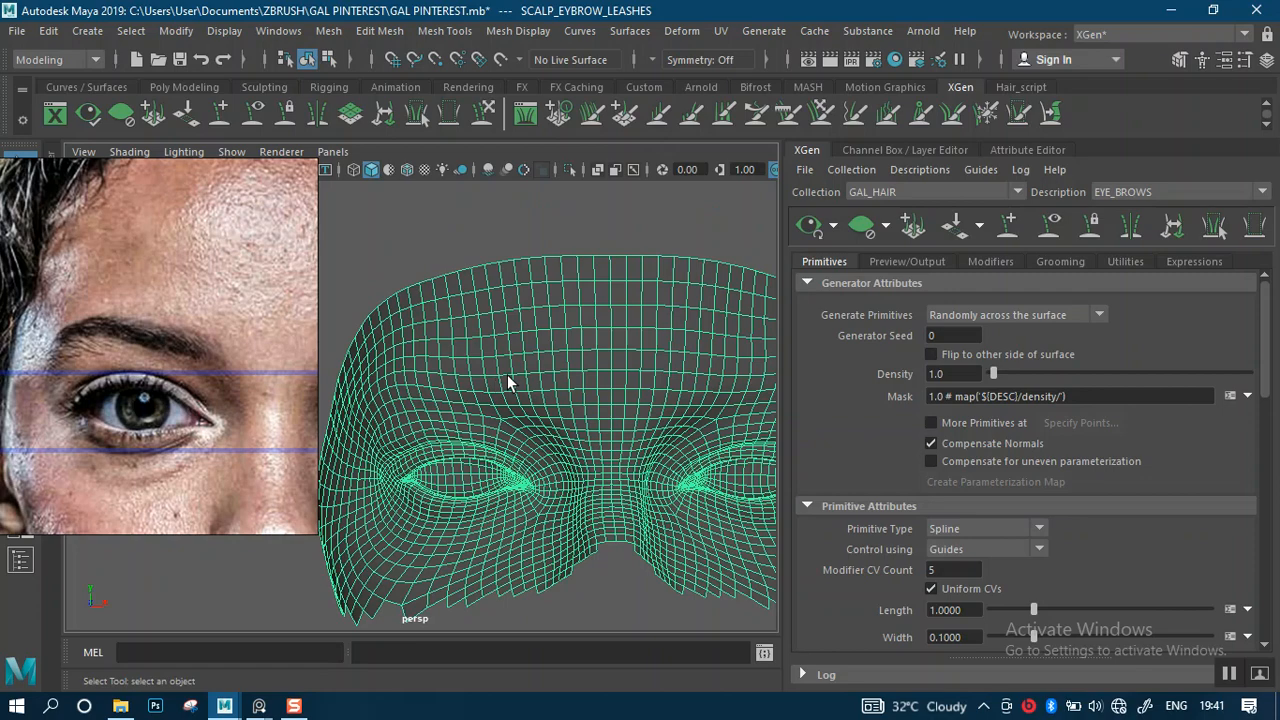
right_click_drag(508, 375, 511, 431, "alt")
middle_click_drag(505, 405, 536, 365, "alt")
right_click_drag(515, 369, 508, 400, "alt")
mouse_move(498, 389)
left_mouse_down("alt")
mouse_move(491, 417)
mouse_move(491, 349)
mouse_move(512, 364)
mouse_move(591, 363)
mouse_move(563, 449)
mouse_move(494, 434)
mouse_move(489, 380)
left_mouse_up("alt")
middle_click_drag(489, 380, 475, 365, "alt")
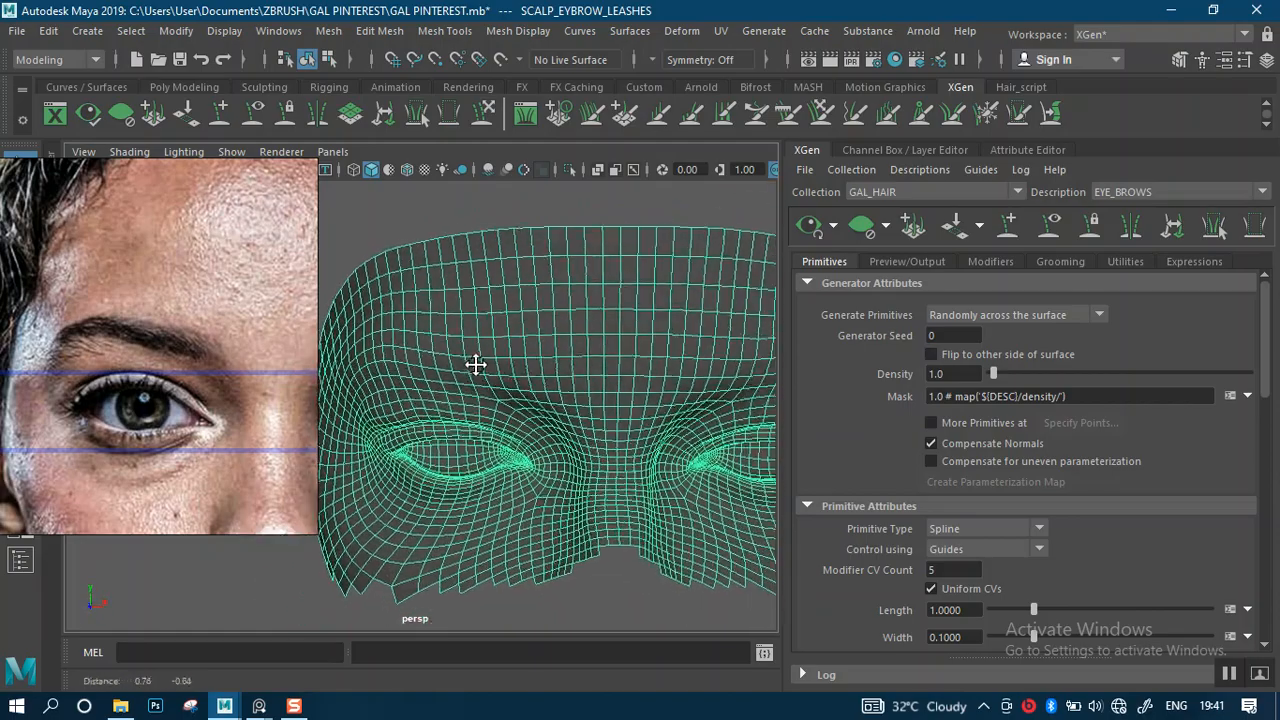
mouse_move(472, 373)
left_mouse_down("alt")
mouse_move(514, 400)
mouse_move(494, 348)
mouse_move(509, 366)
mouse_move(509, 391)
mouse_move(497, 354)
mouse_move(479, 392)
left_mouse_up("alt")
right_click_drag(479, 392, 516, 400, "alt")
left_click_drag(516, 400, 511, 371, "alt")
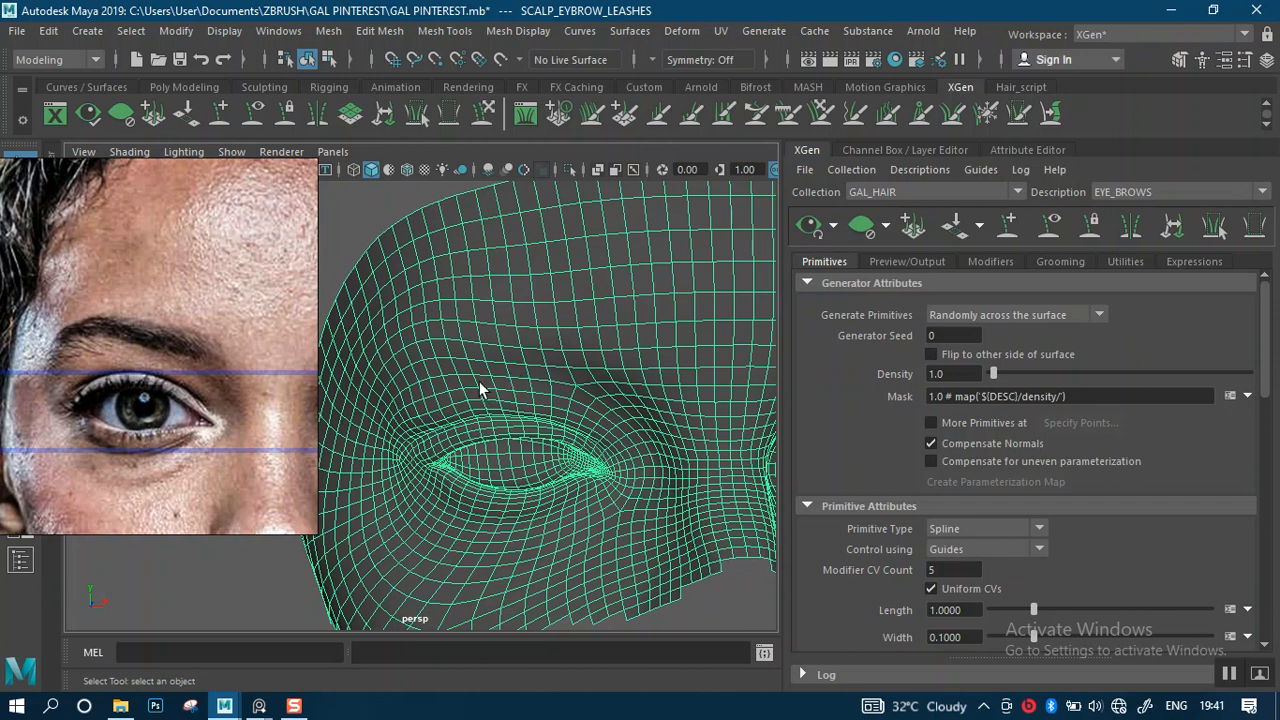
left_click_drag(477, 381, 442, 384, "alt")
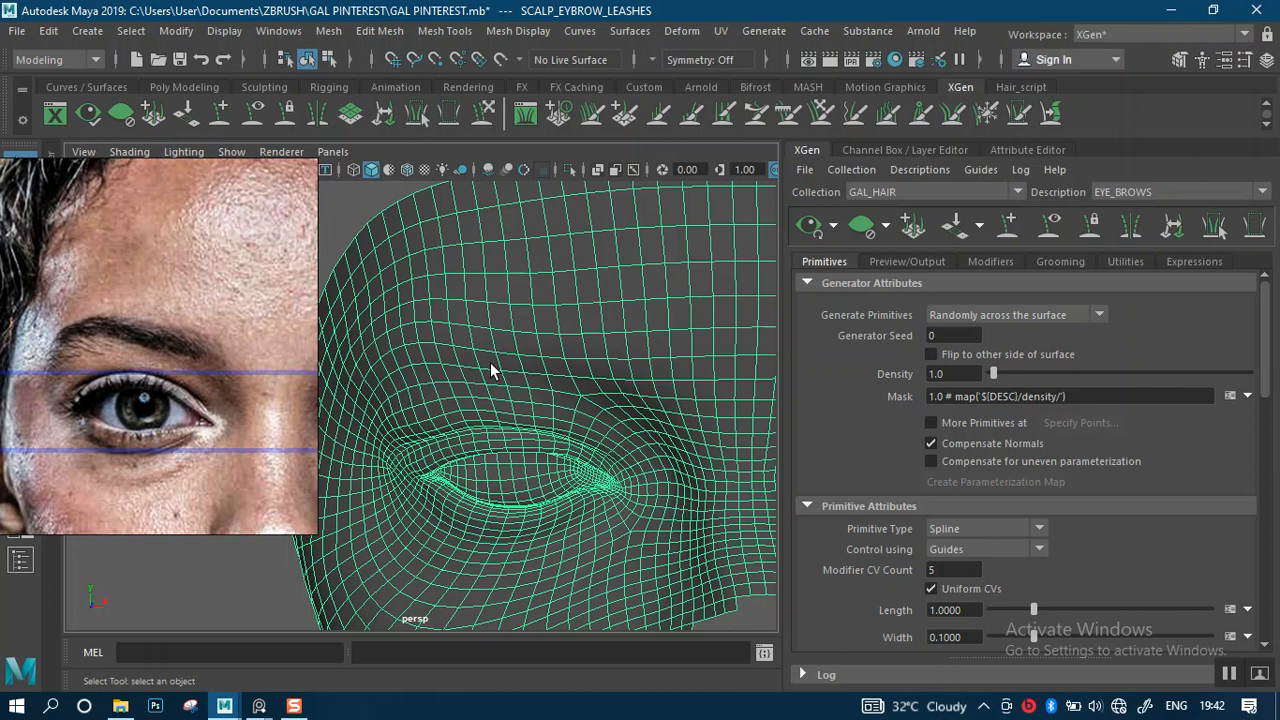
scroll(488, 376, "down", 3)
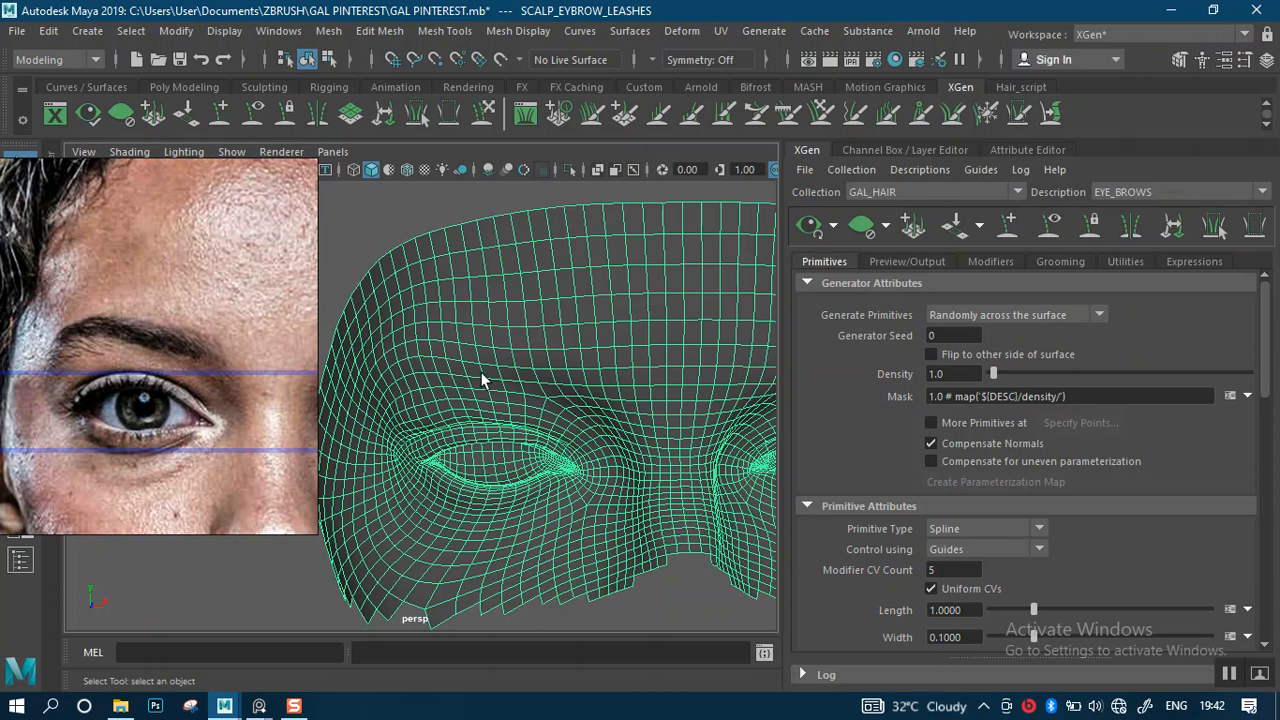
left_click_drag(492, 370, 517, 357, "alt")
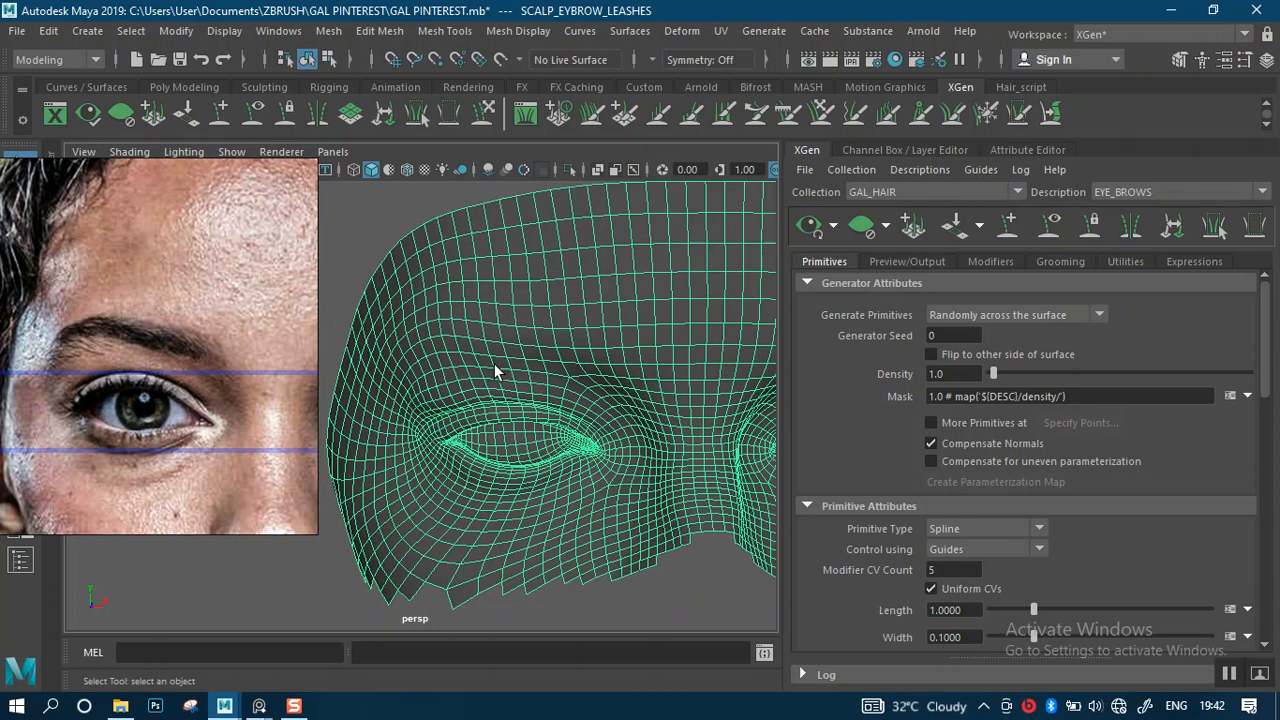
right_click_drag(525, 362, 546, 377, "alt")
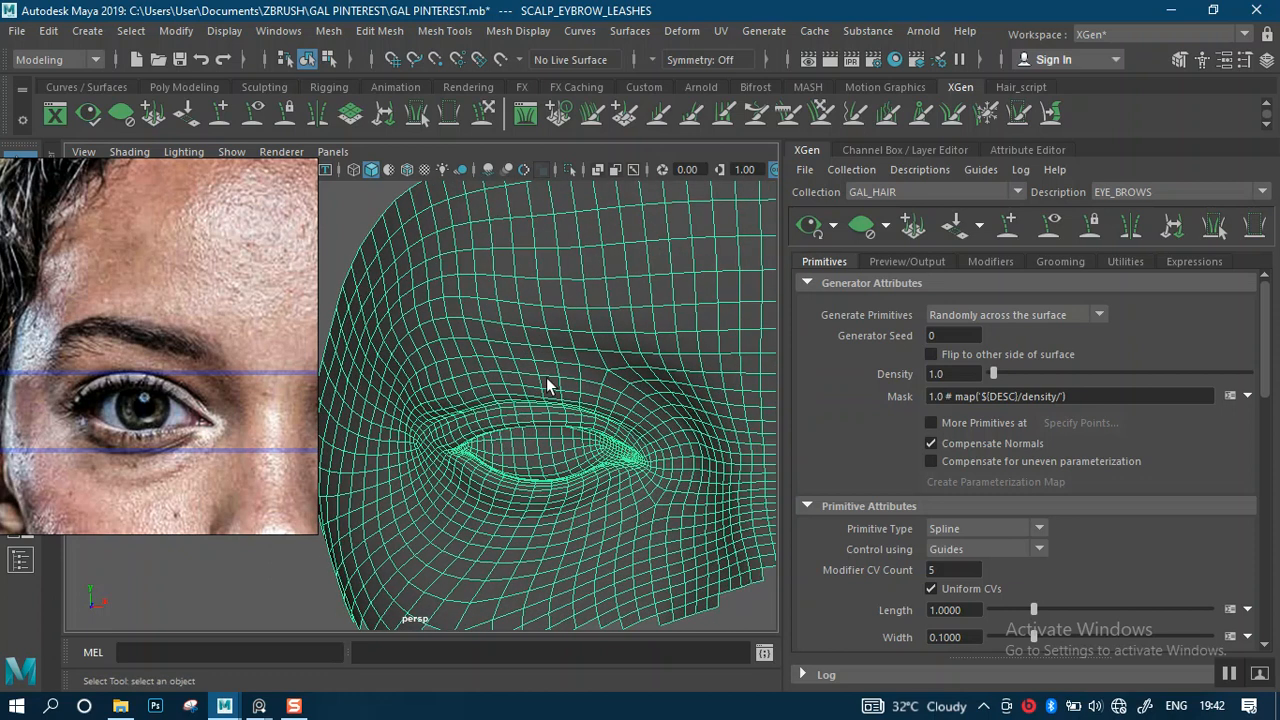
middle_click_drag(525, 371, 468, 417, "alt")
left_click_drag(470, 438, 697, 344, "alt")
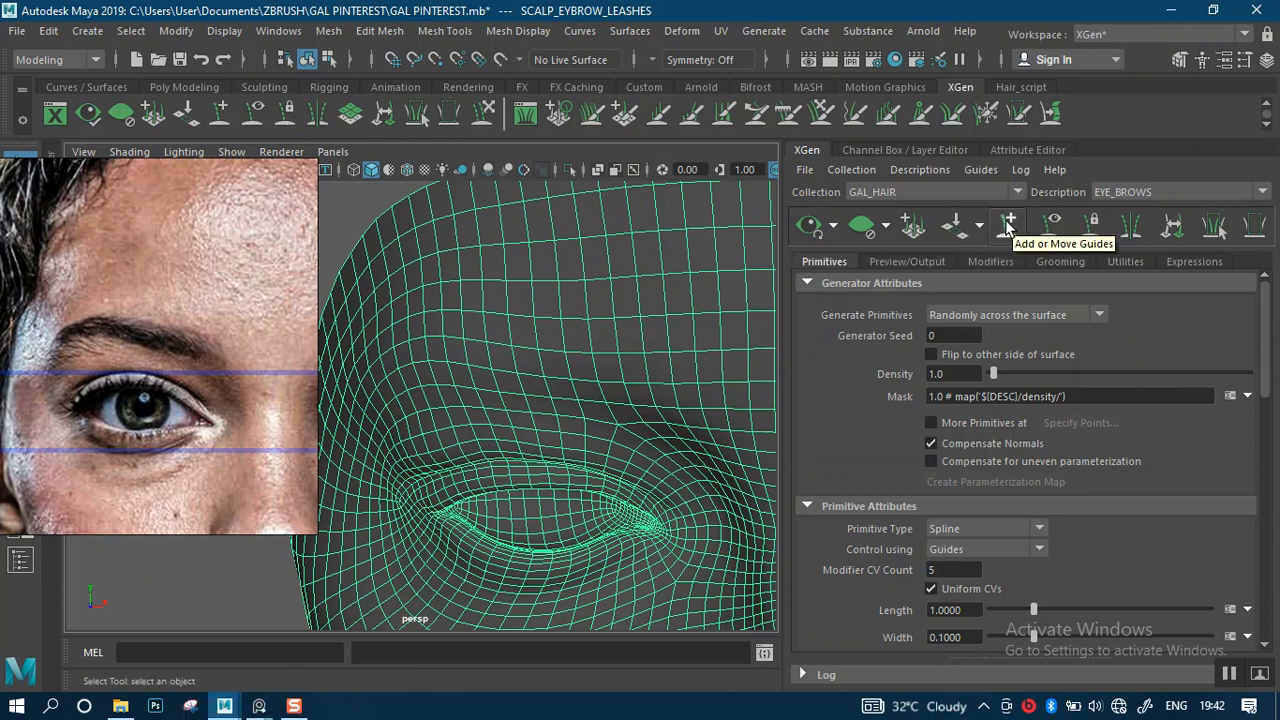
- Activate the Add or Move Guides tool and switch to a maximized front view framed on the scalp mesh
left_click(1006, 221)
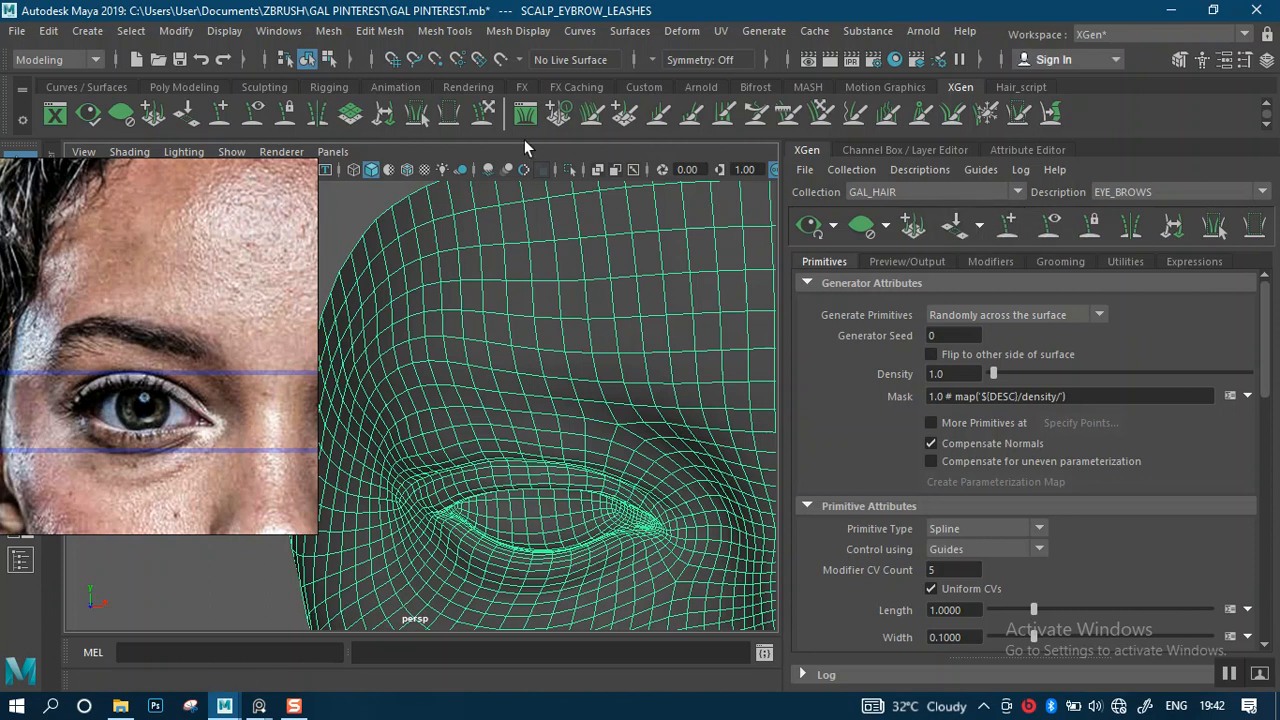
left_click(1007, 226)
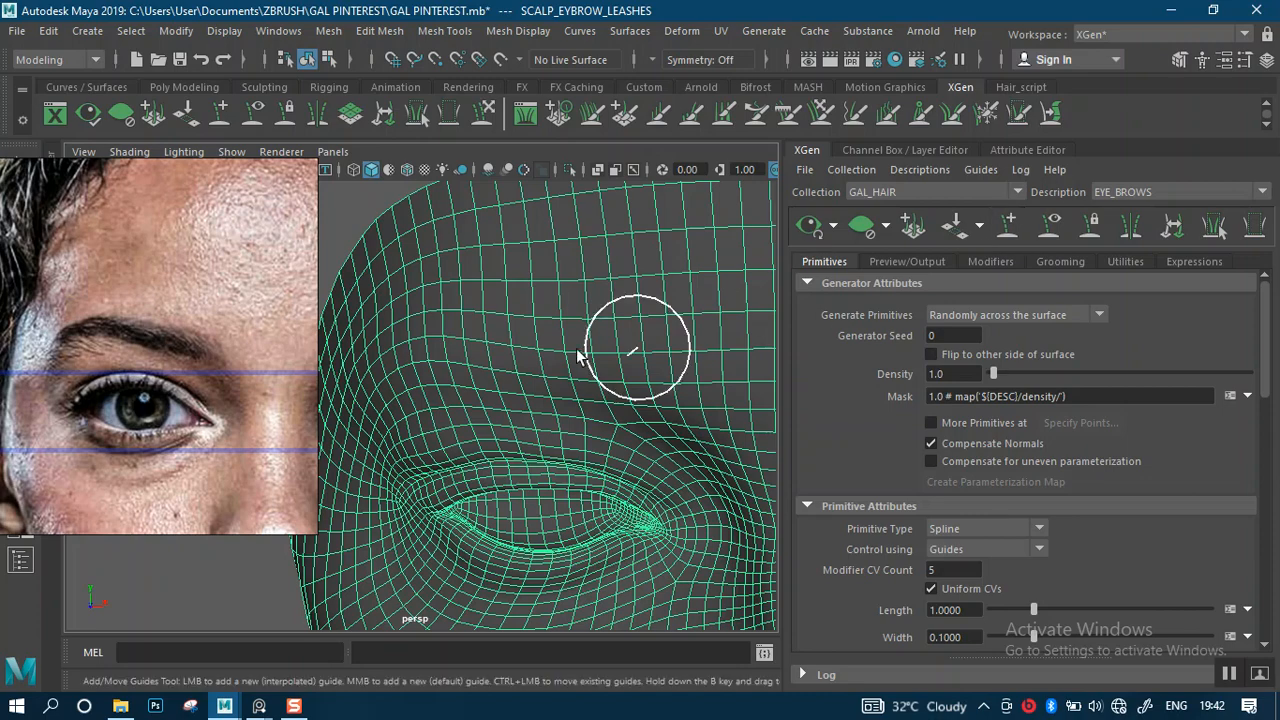
left_click_drag(568, 423, 534, 366, "alt")
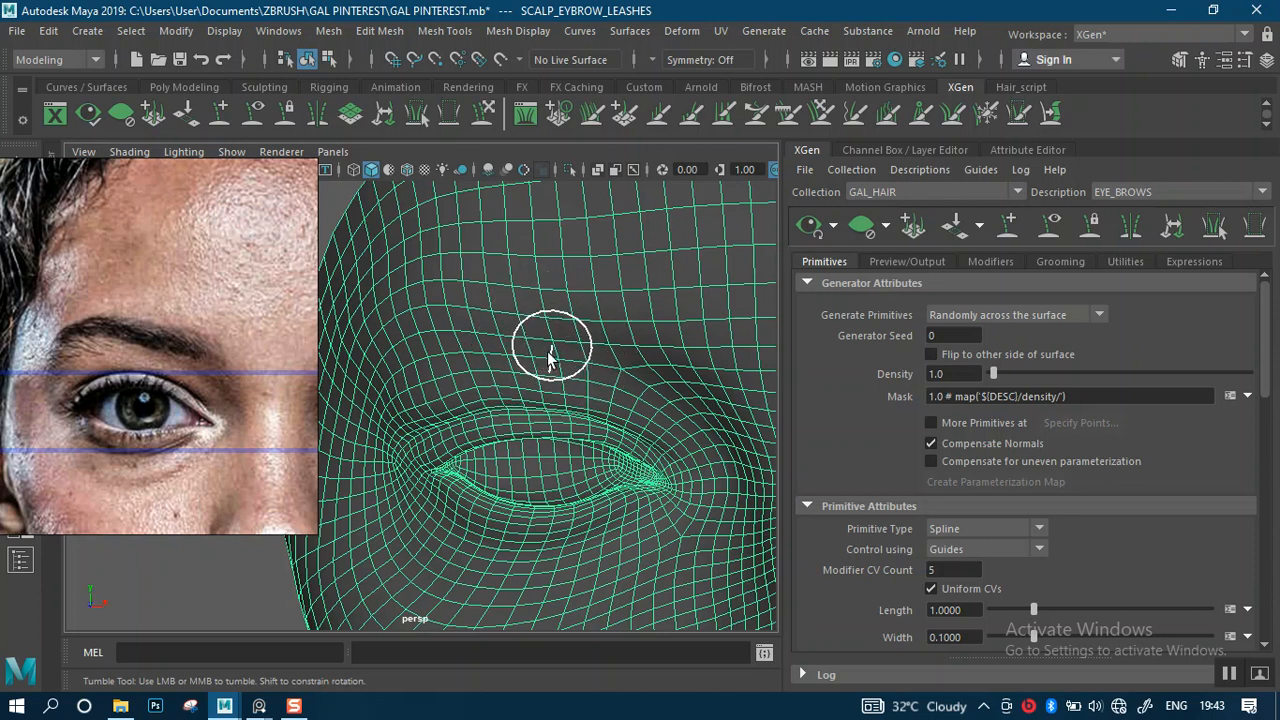
left_click_drag(575, 342, 514, 320)
key("space")
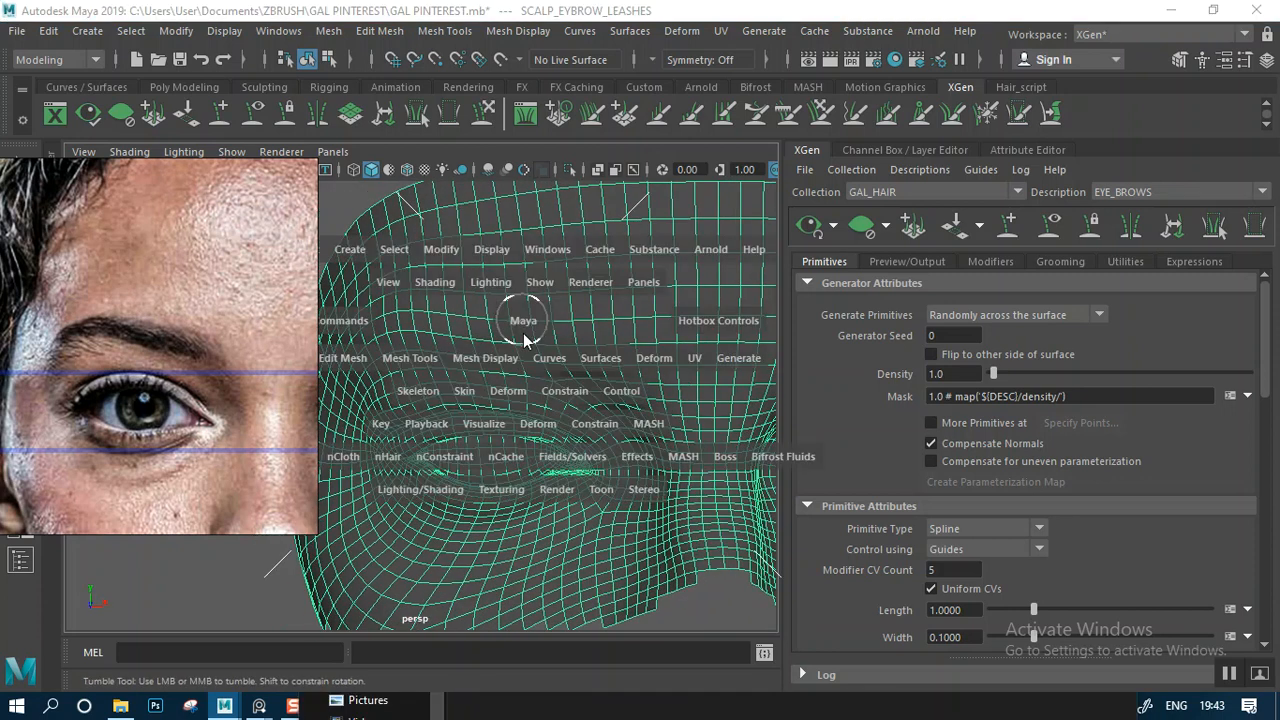
right_click_drag(232, 424, 1020, 315)
right_click_drag(270, 530, 286, 545, "alt")
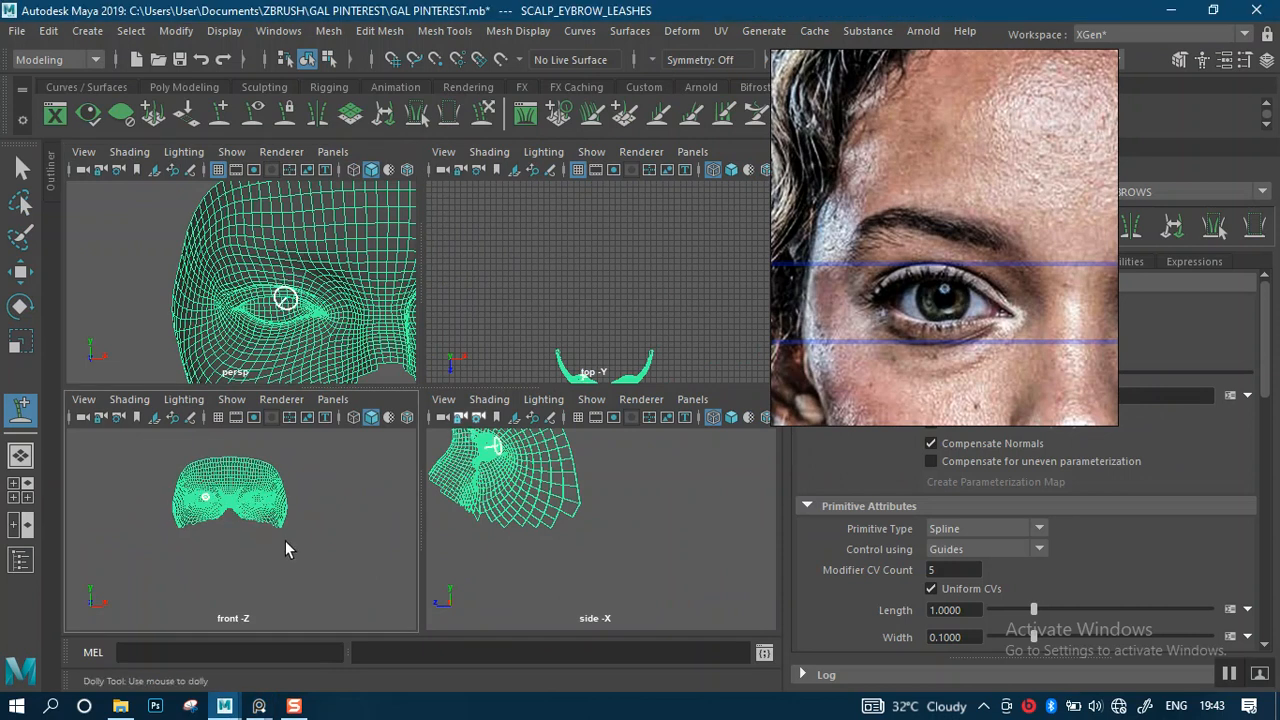
key("f")
key("space")
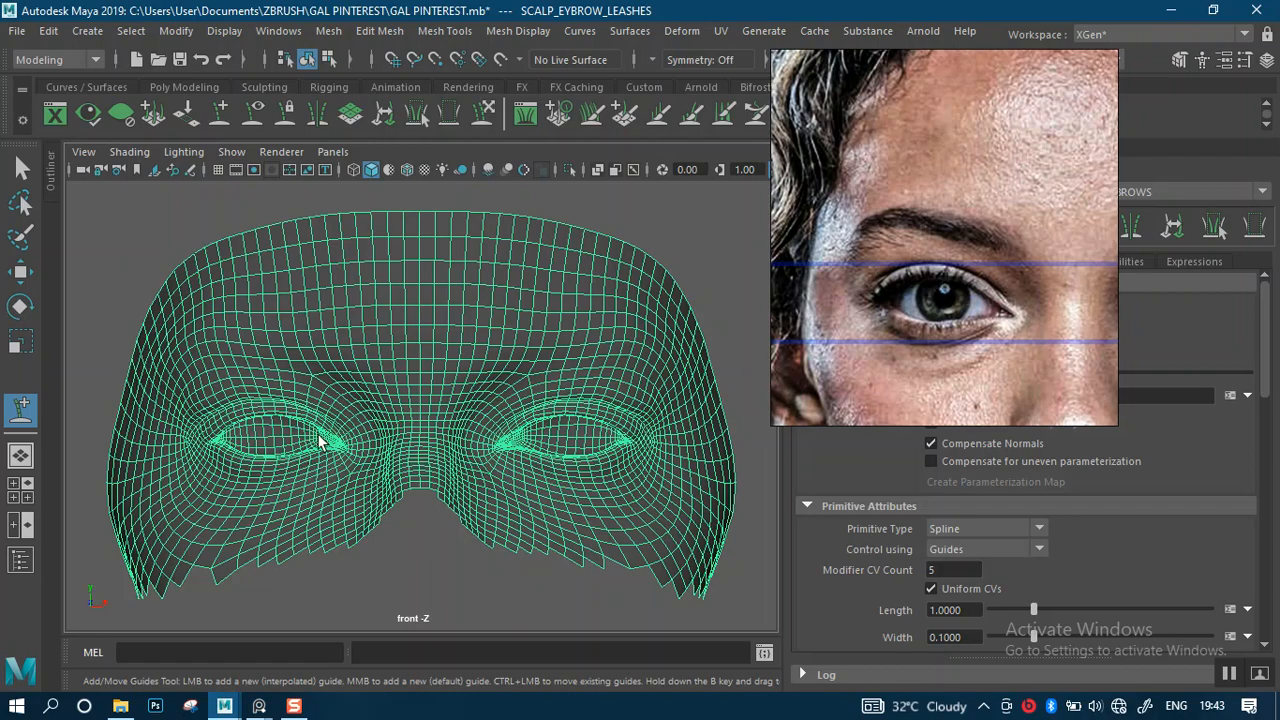
- Reposition the eye reference picture beside the character's right brow area in the front view, with its eyebrow clearly shown
middle_click_drag(319, 441, 429, 423, "alt")
right_click_drag(400, 395, 430, 397, "alt")
middle_click_drag(430, 397, 436, 434, "alt")
right_click_drag(434, 403, 474, 466, "alt")
middle_click_drag(454, 432, 420, 423, "alt")
right_click_drag(428, 420, 477, 459, "alt")
middle_click_drag(466, 403, 488, 432, "alt")
right_click_drag(463, 428, 454, 381, "alt")
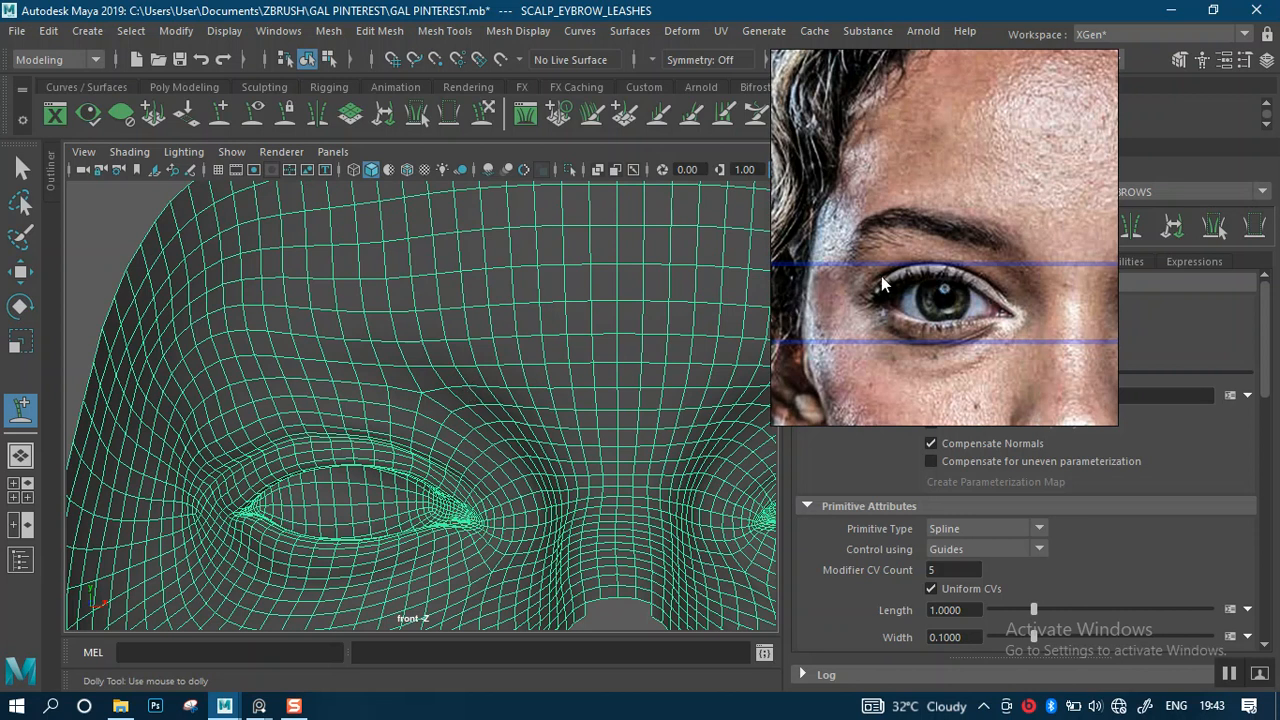
right_click_drag(1036, 255, 718, 280)
left_click(1024, 224)
middle_click_drag(490, 386, 515, 366)
right_click_drag(712, 329, 305, 181)
middle_click_drag(497, 388, 574, 463, "alt")
right_click_drag(574, 463, 537, 417, "alt")
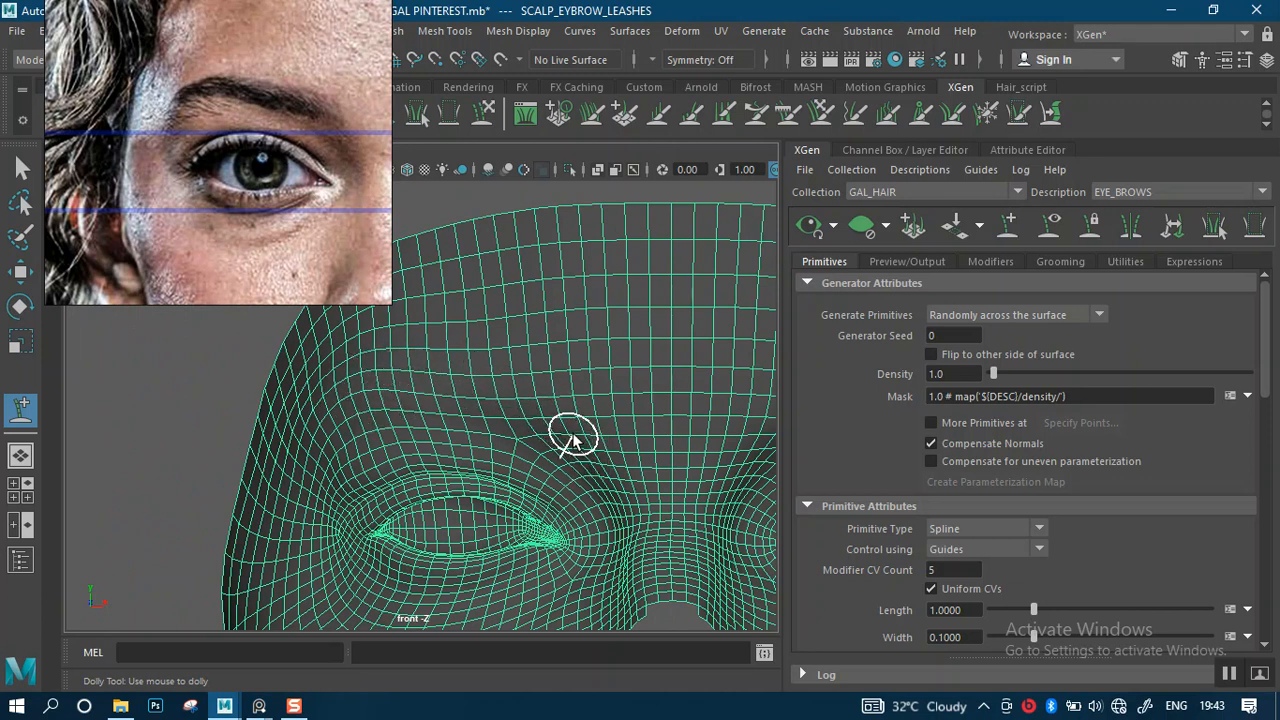
middle_click_drag(326, 235, 278, 251)
scroll(562, 432, "up", 2)
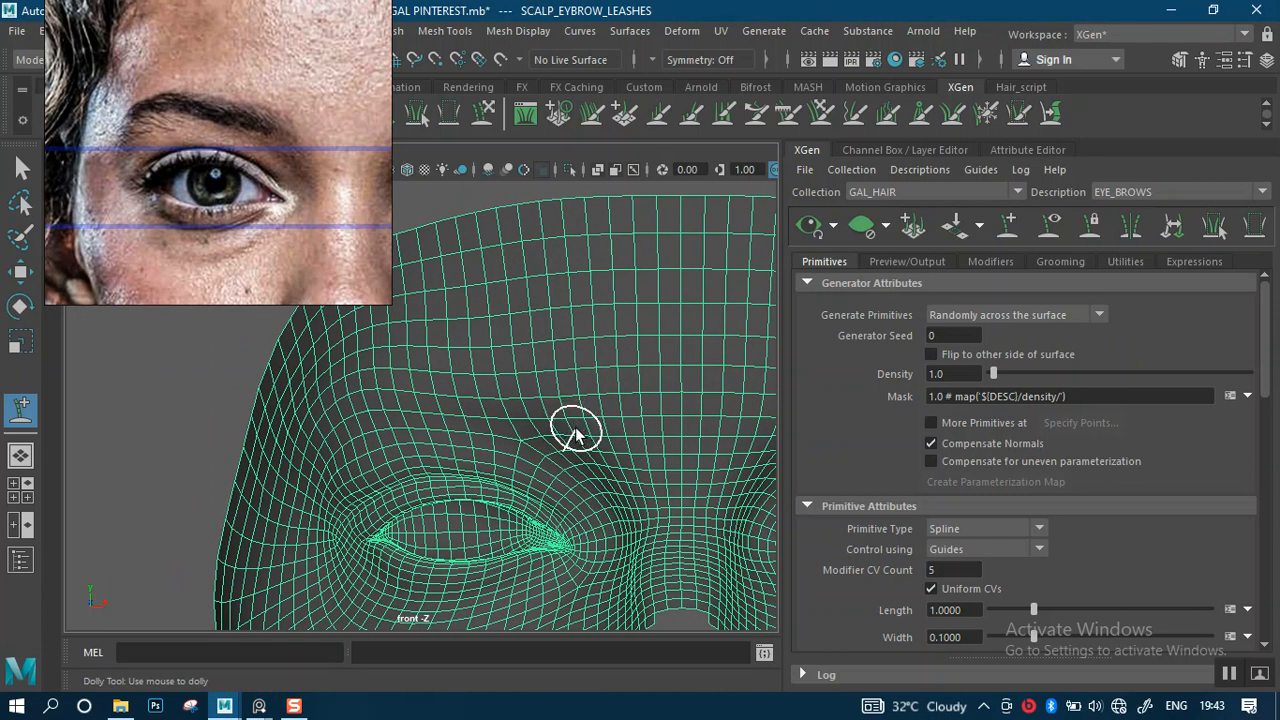
- Place three guides along the character's right brow, from its inner end up and outward over the arch
left_click(576, 450)
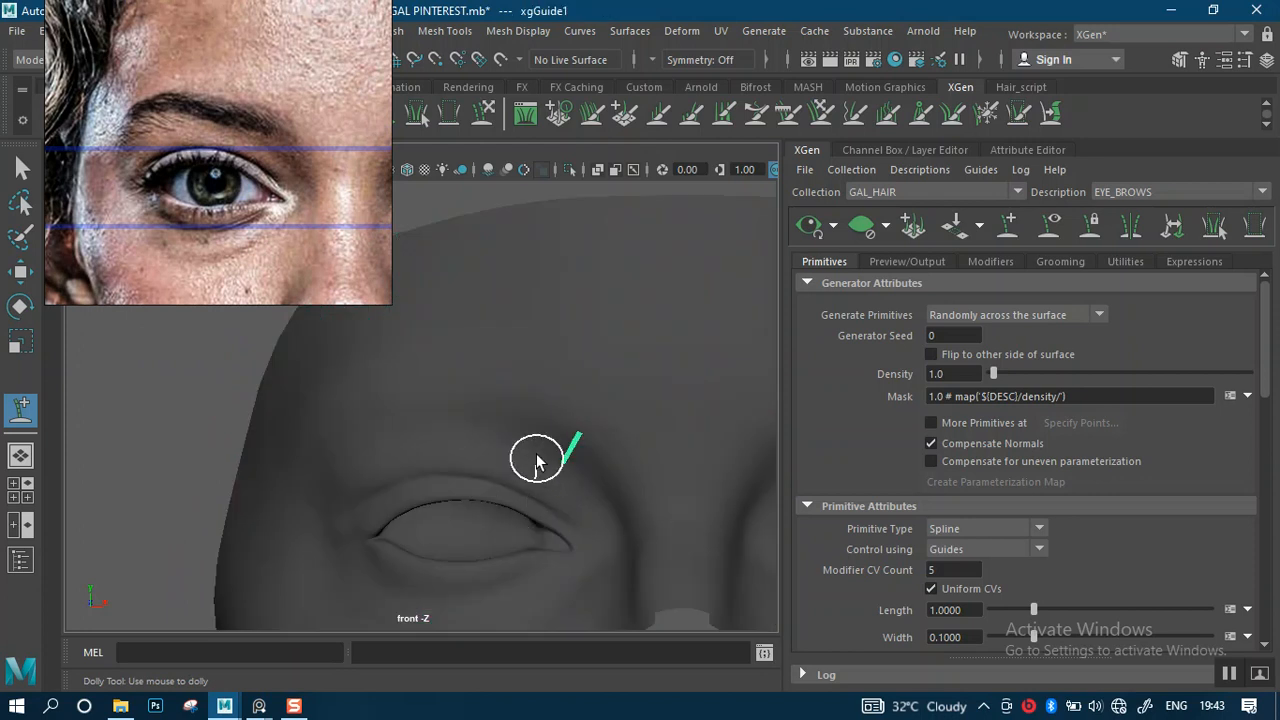
scroll(500, 402, "down", 2)
right_click_drag(488, 403, 516, 454, "alt")
mouse_move(491, 414)
left_mouse_down("alt")
mouse_move(529, 411)
mouse_move(503, 425)
left_mouse_up("alt")
right_click_drag(486, 417, 463, 369, "alt")
middle_click_drag(471, 390, 449, 396, "alt")
right_click_drag(449, 396, 517, 441, "alt")
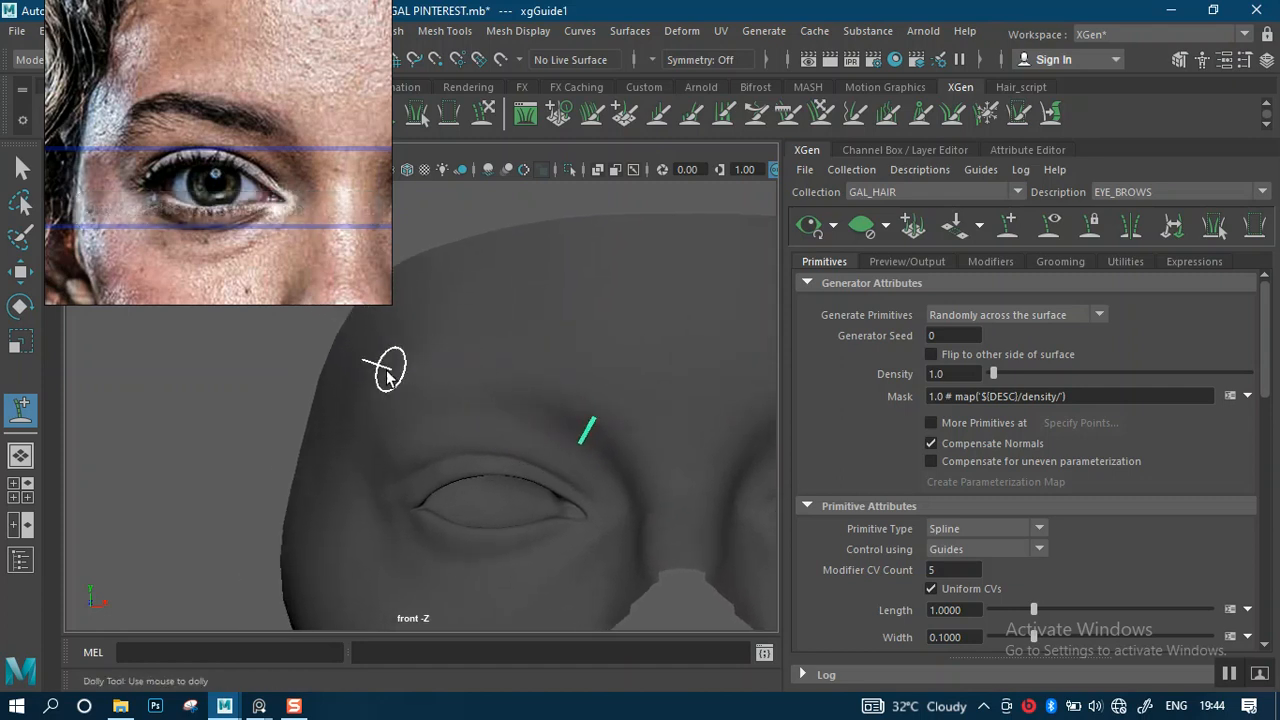
right_click_drag(394, 420, 429, 420, "alt")
middle_click_drag(429, 420, 417, 437, "alt")
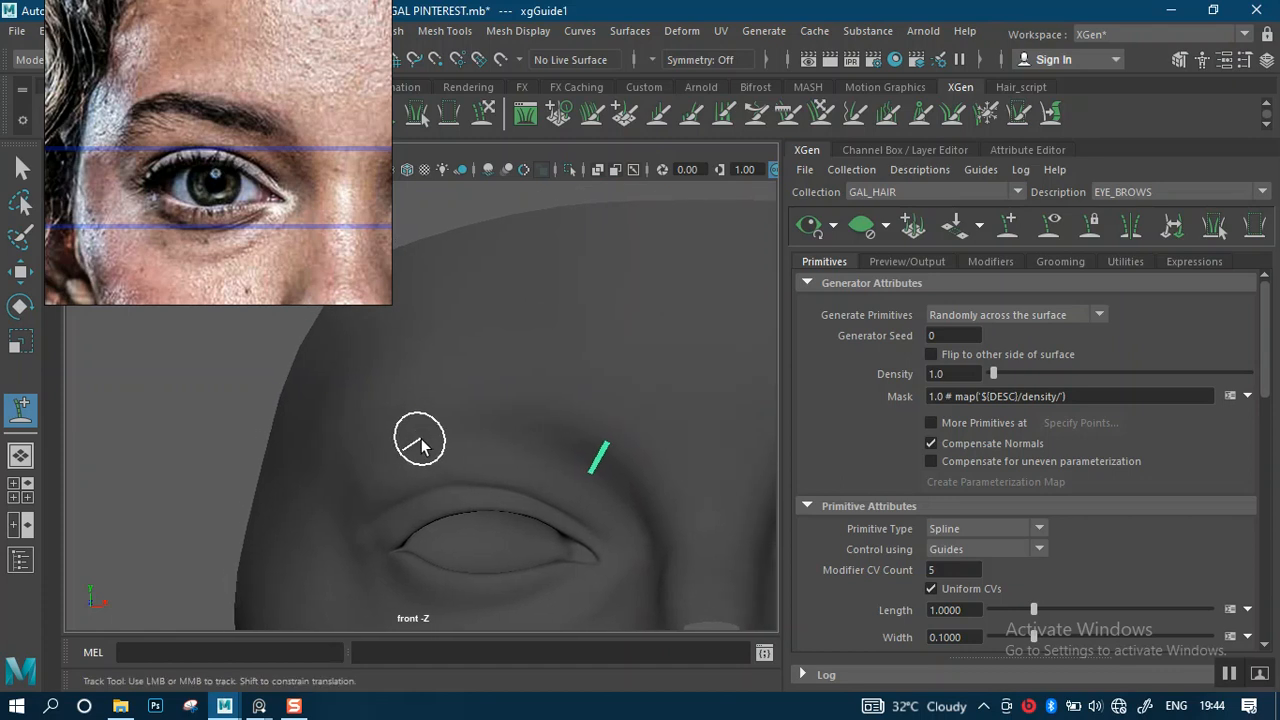
left_click(545, 389)
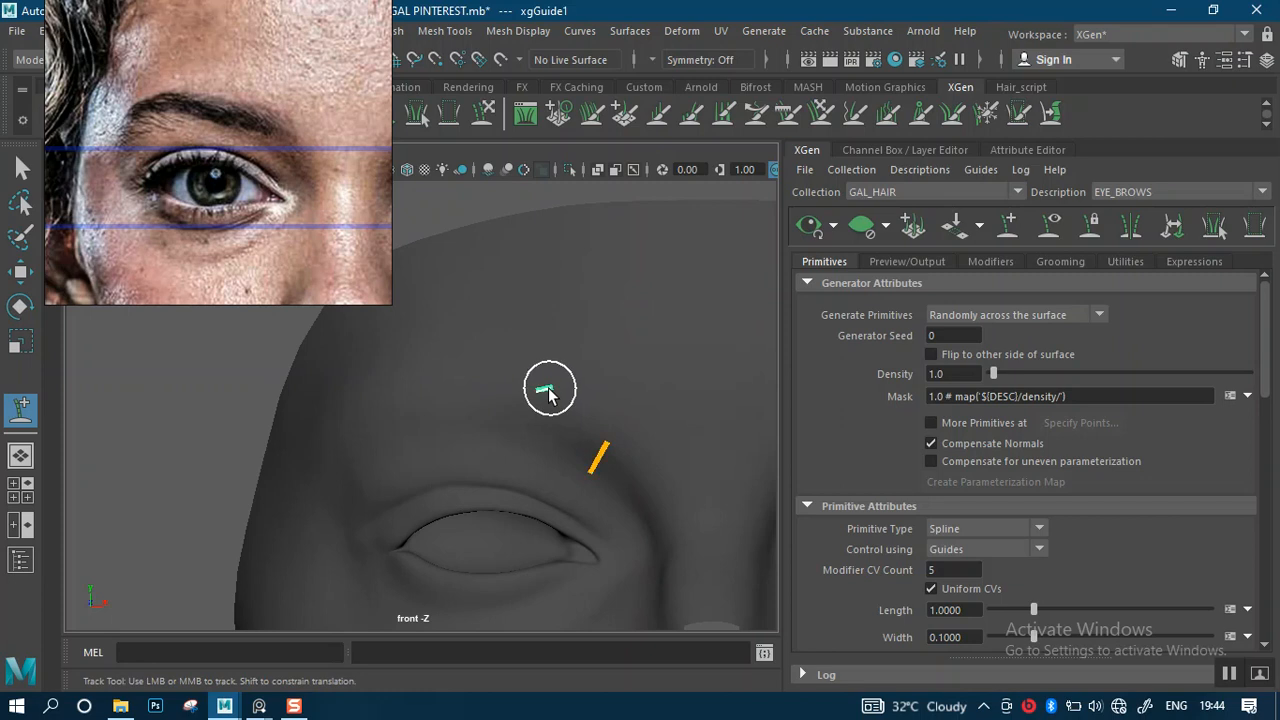
left_click(449, 364)
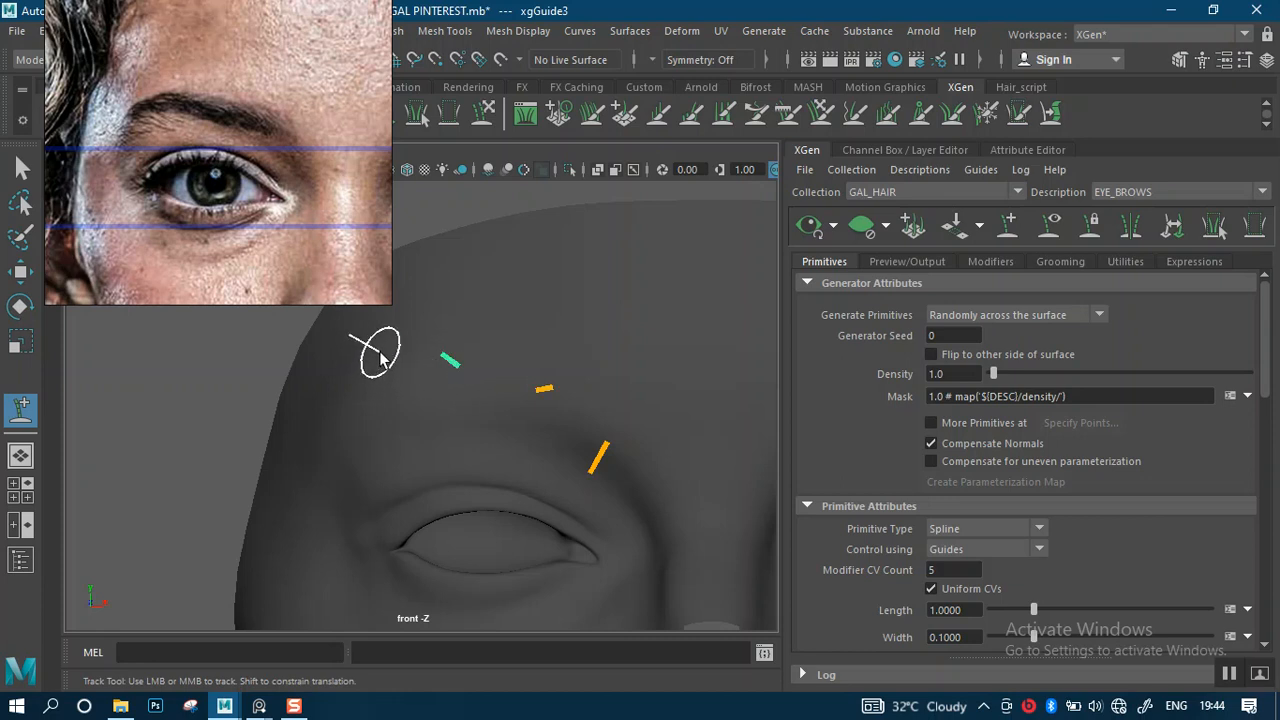
- Add two more guides toward the outer end of the right brow, redoing the first of them
left_click(379, 353)
key("ctrl+z")
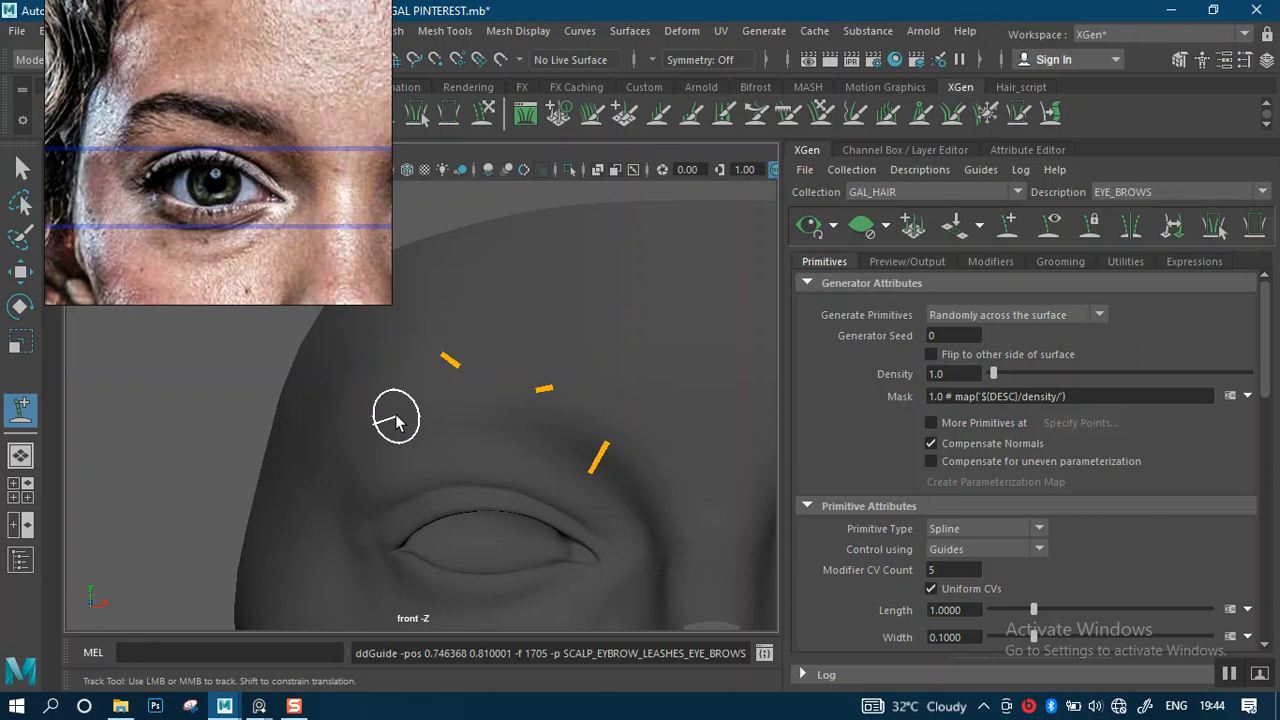
scroll(390, 390, "up", 2)
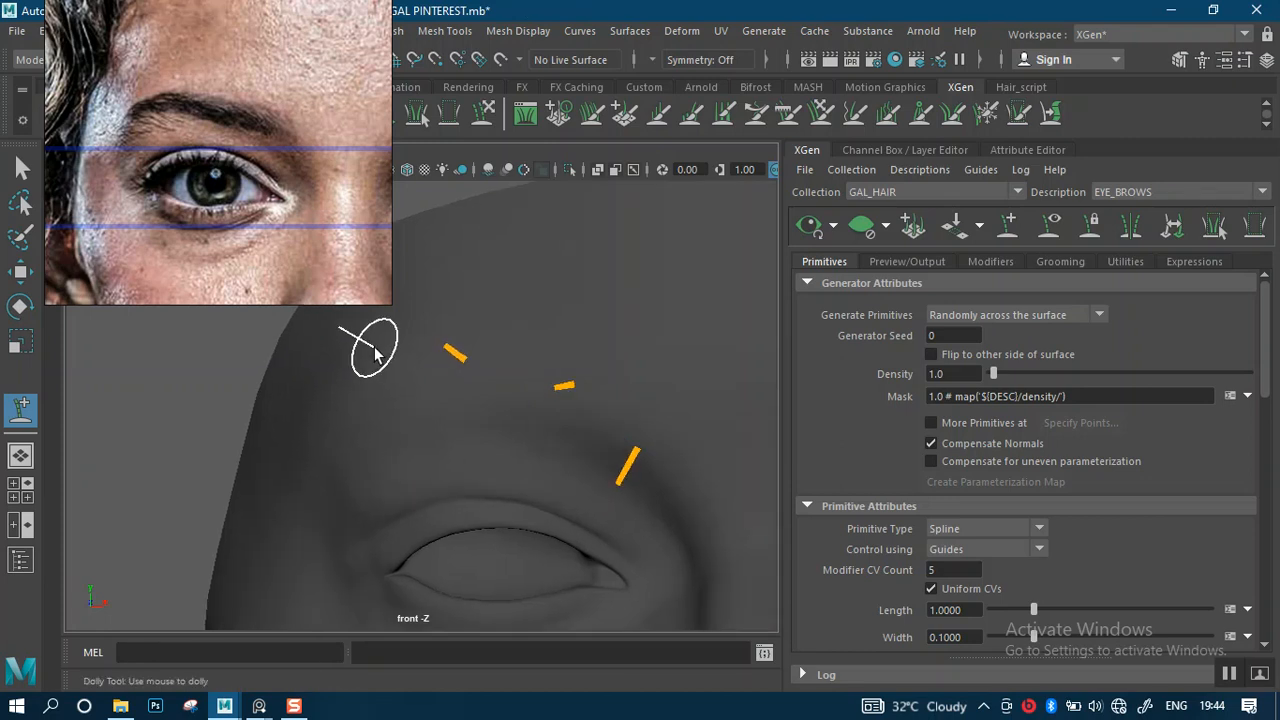
left_click(373, 352)
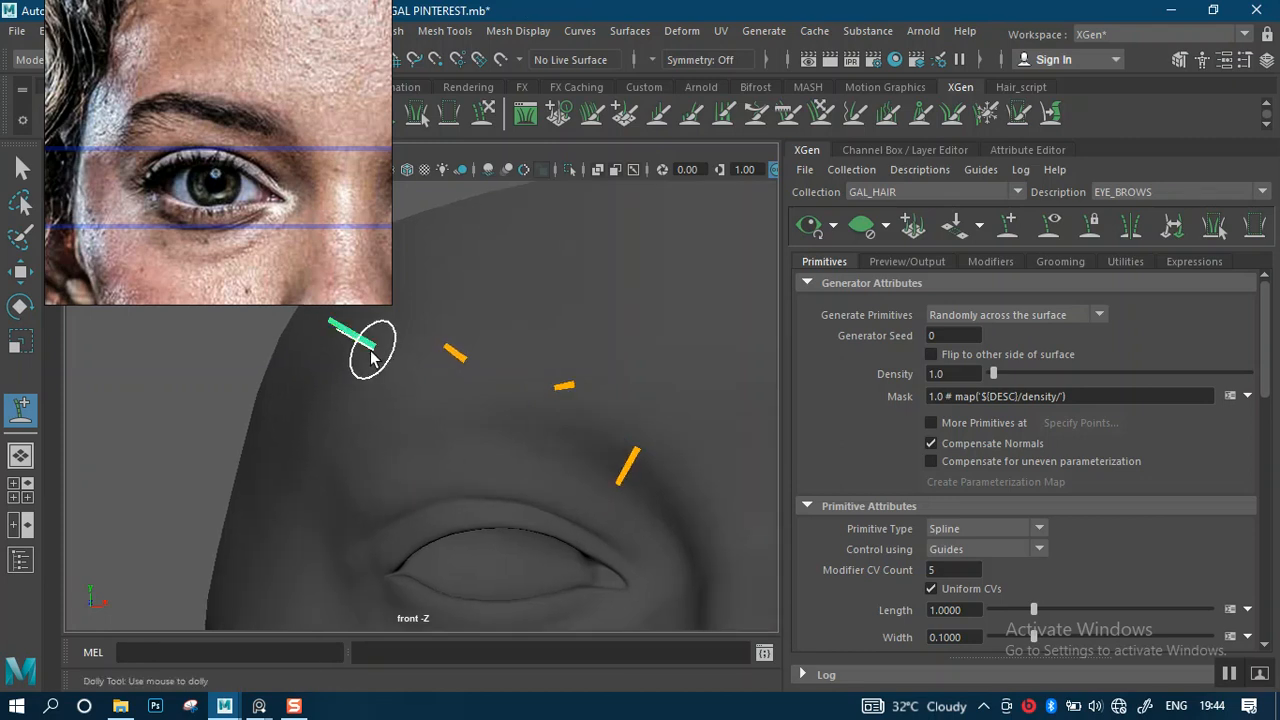
left_click(308, 400)
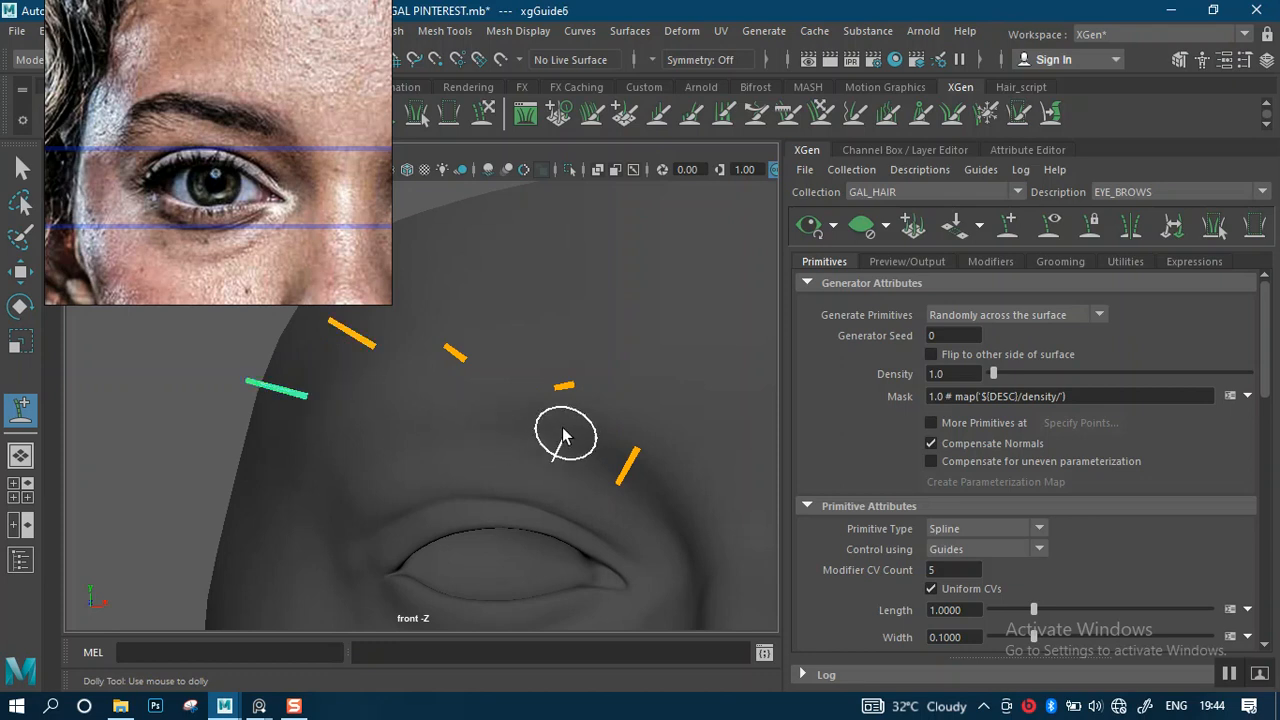
- Examine the direction of the placed brow guides from the side in the perspective view
scroll(434, 289, "down", 3)
scroll(513, 453, "up", 1)
key("space")
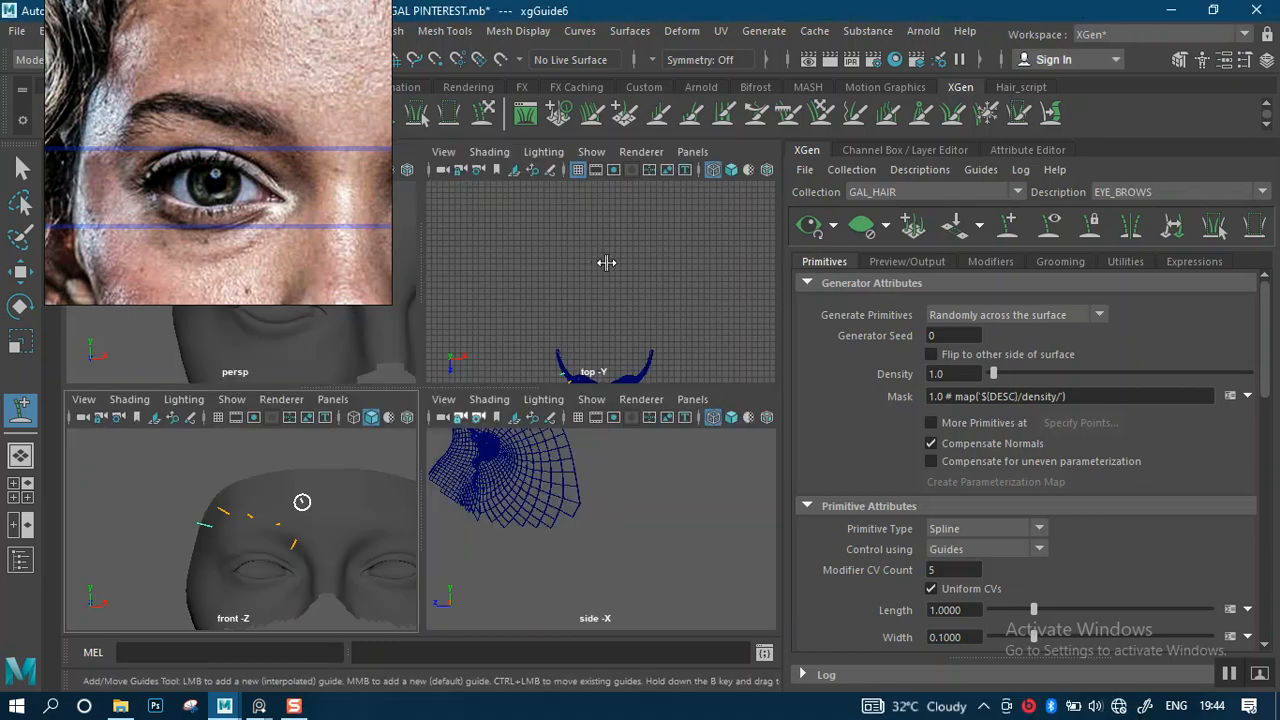
key("space")
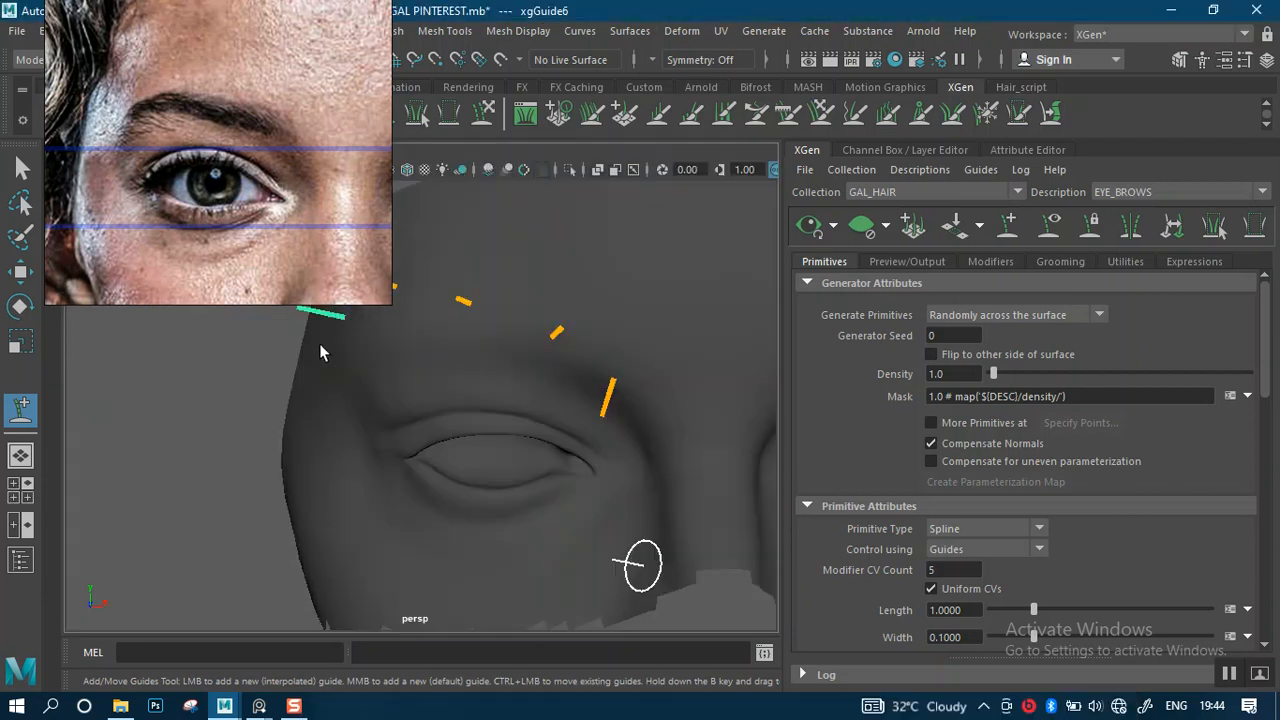
left_click_drag(474, 387, 491, 349, "alt")
middle_click_drag(491, 349, 607, 352, "alt")
left_click_drag(607, 346, 446, 400, "alt")
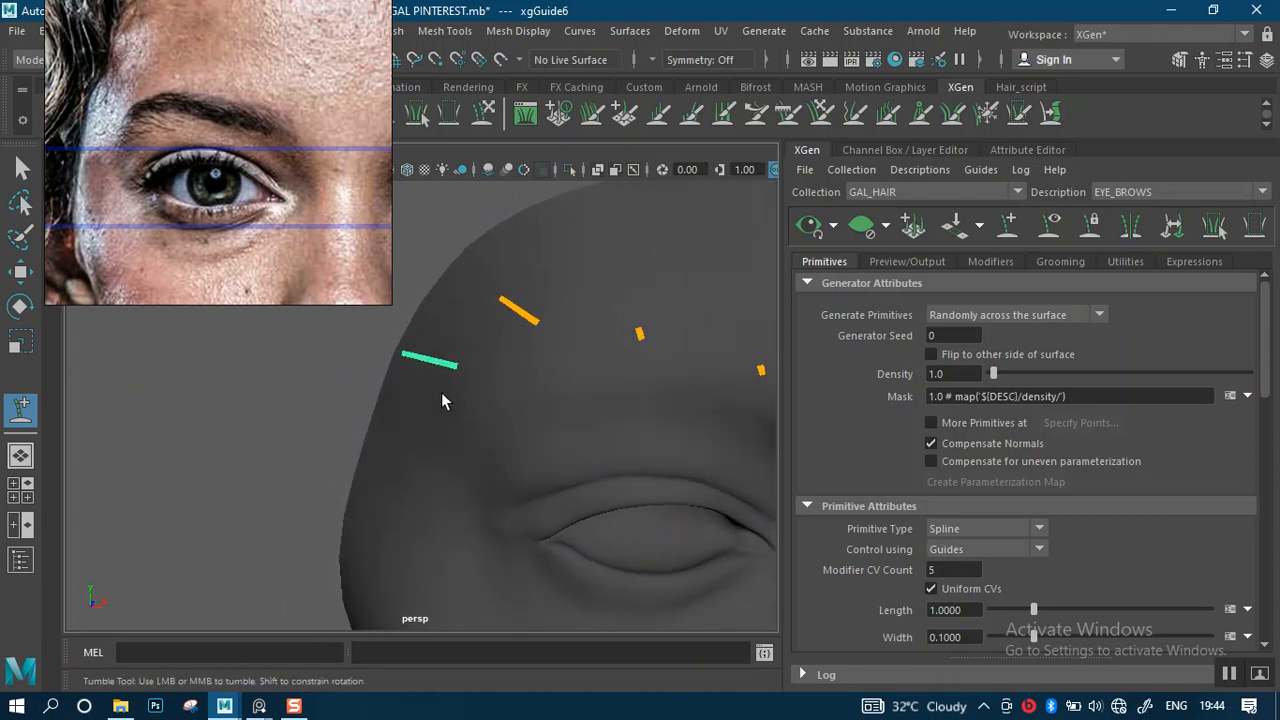
middle_click_drag(446, 400, 427, 361, "alt")
left_click_drag(427, 361, 457, 370, "alt")
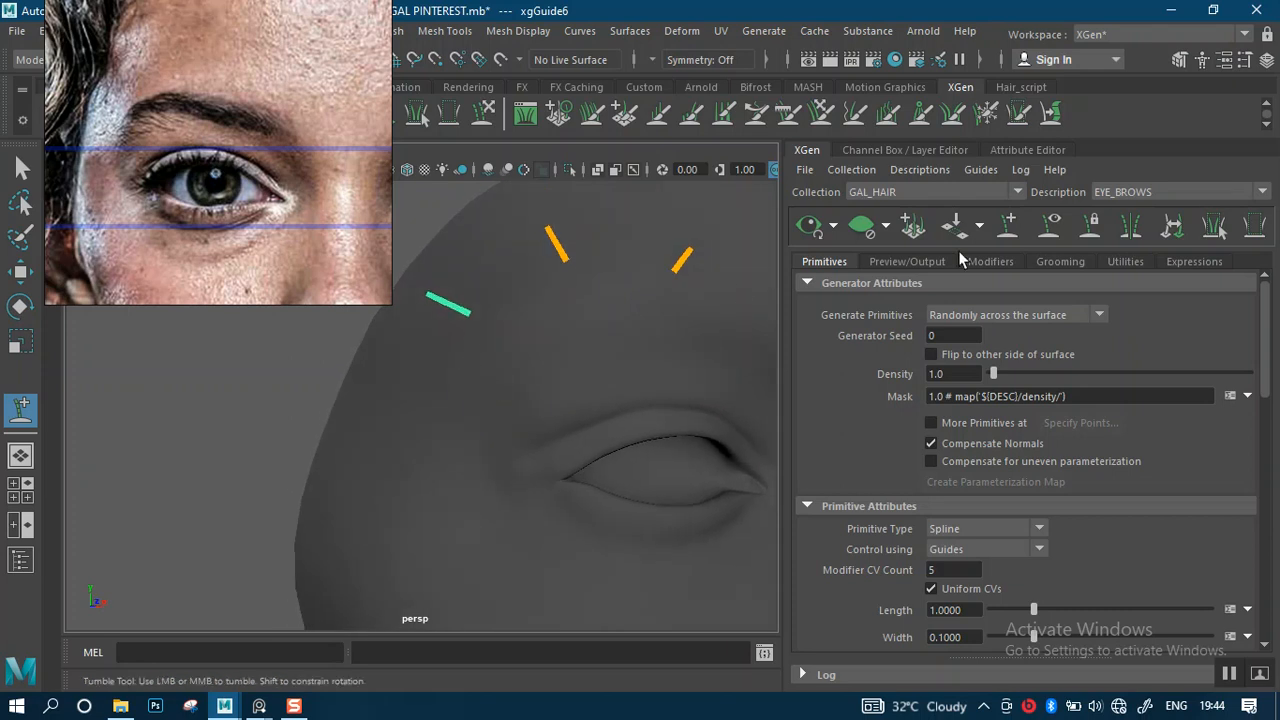
- Add another guide below the last one at the outer end of the right brow
left_click(1010, 230)
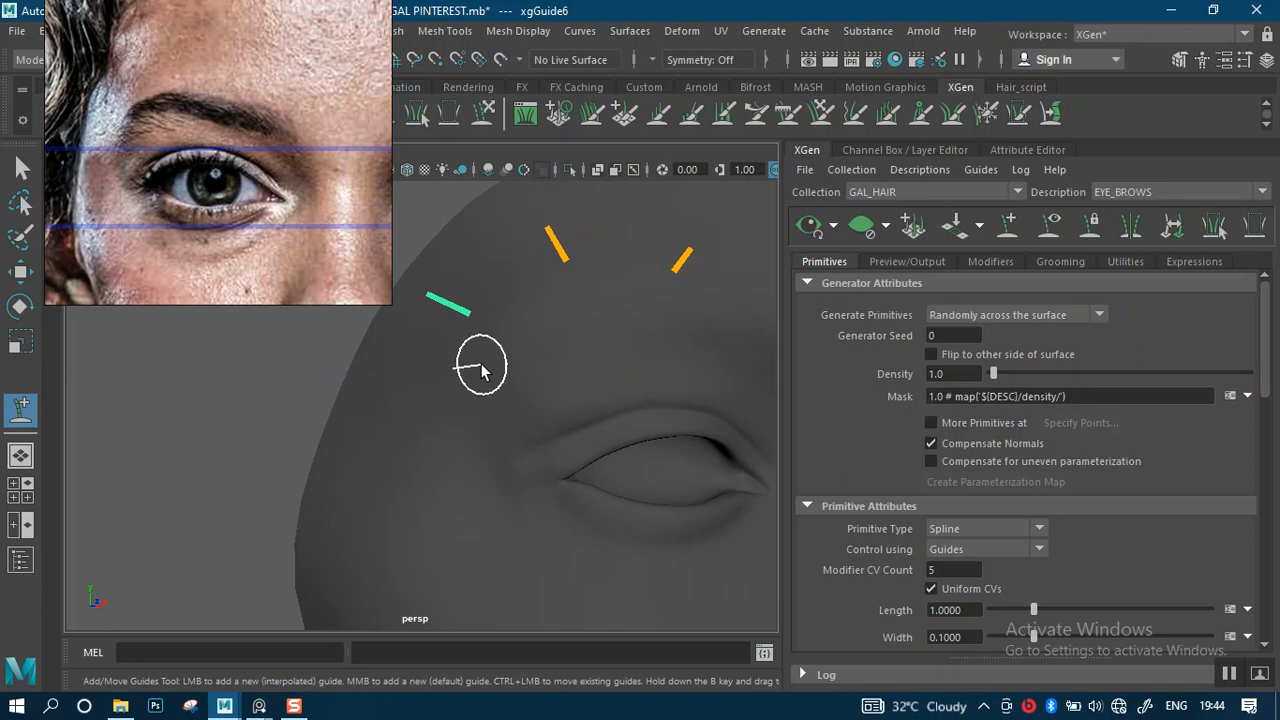
left_click(490, 370)
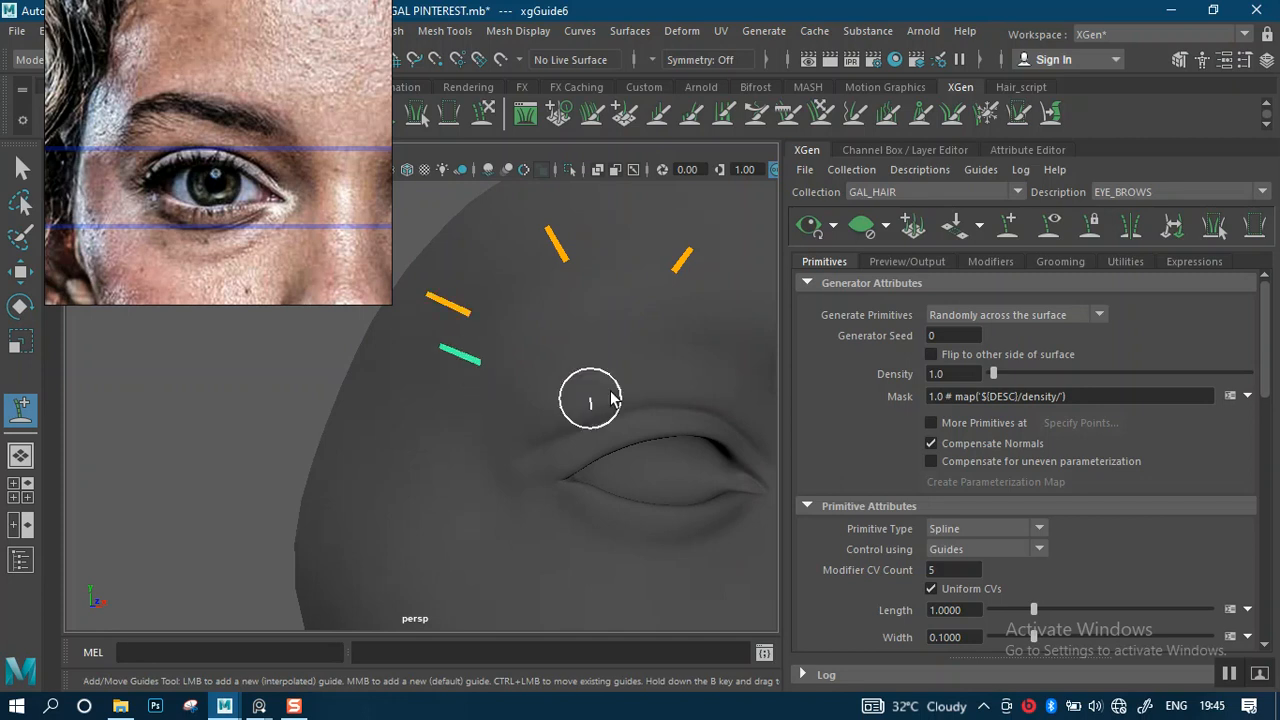
mouse_move(523, 343)
right_mouse_down("alt")
mouse_move(549, 383)
mouse_move(543, 400)
right_mouse_up("alt")
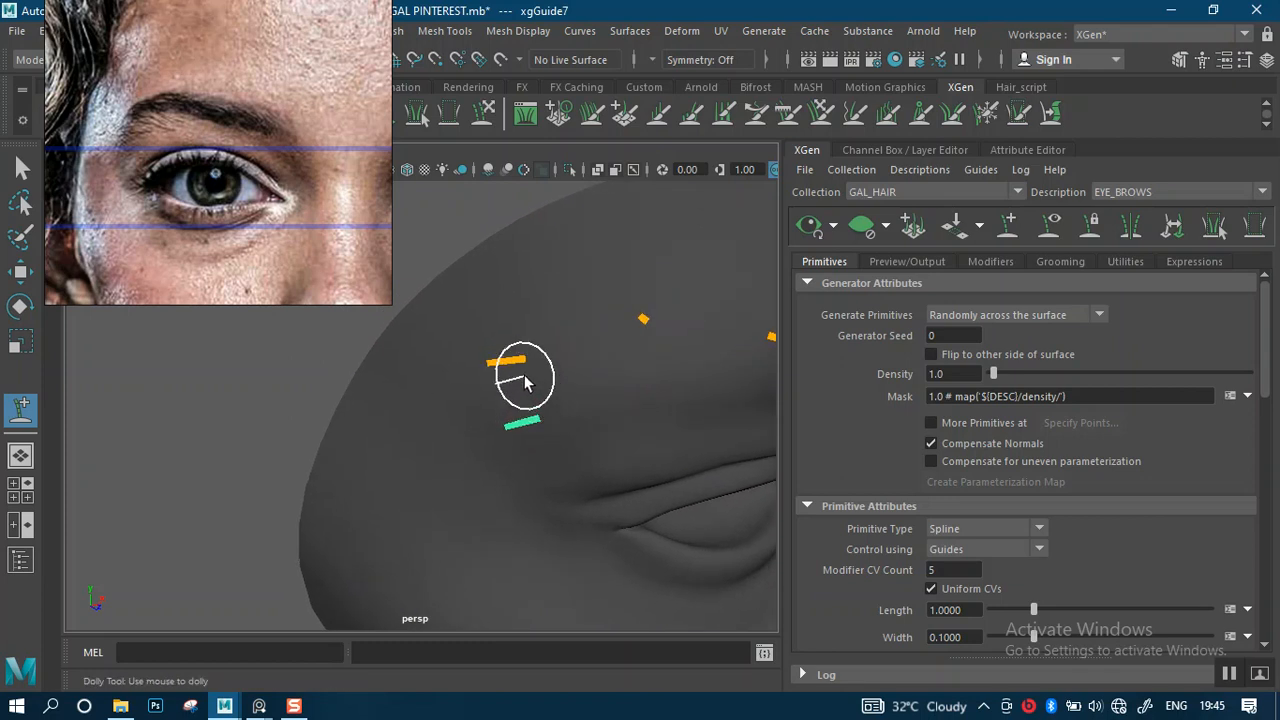
left_click_drag(551, 400, 519, 262, "alt")
middle_click_drag(519, 262, 549, 357, "alt")
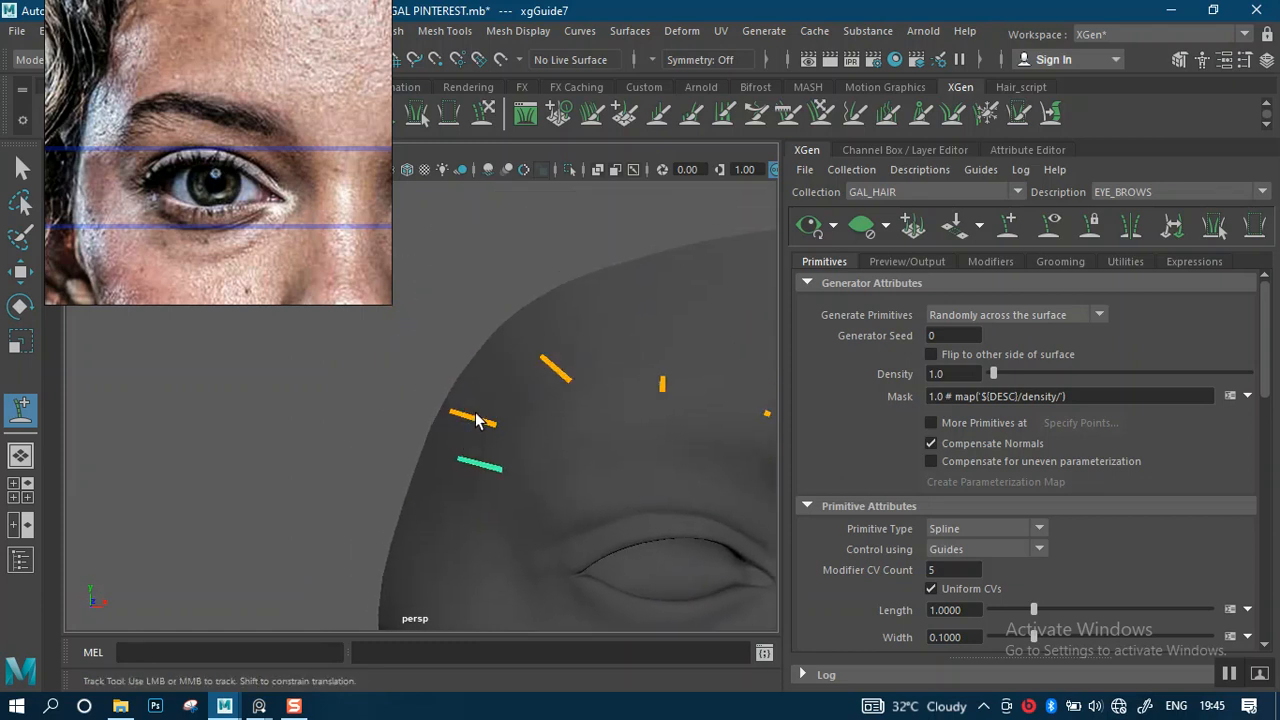
- Select the upper of the two outermost brow guides and move it slightly up and inward
key("q")
left_click_drag(451, 375, 447, 423, "alt")
right_click_drag(474, 402, 491, 474, "alt")
left_click_drag(491, 474, 519, 467, "alt")
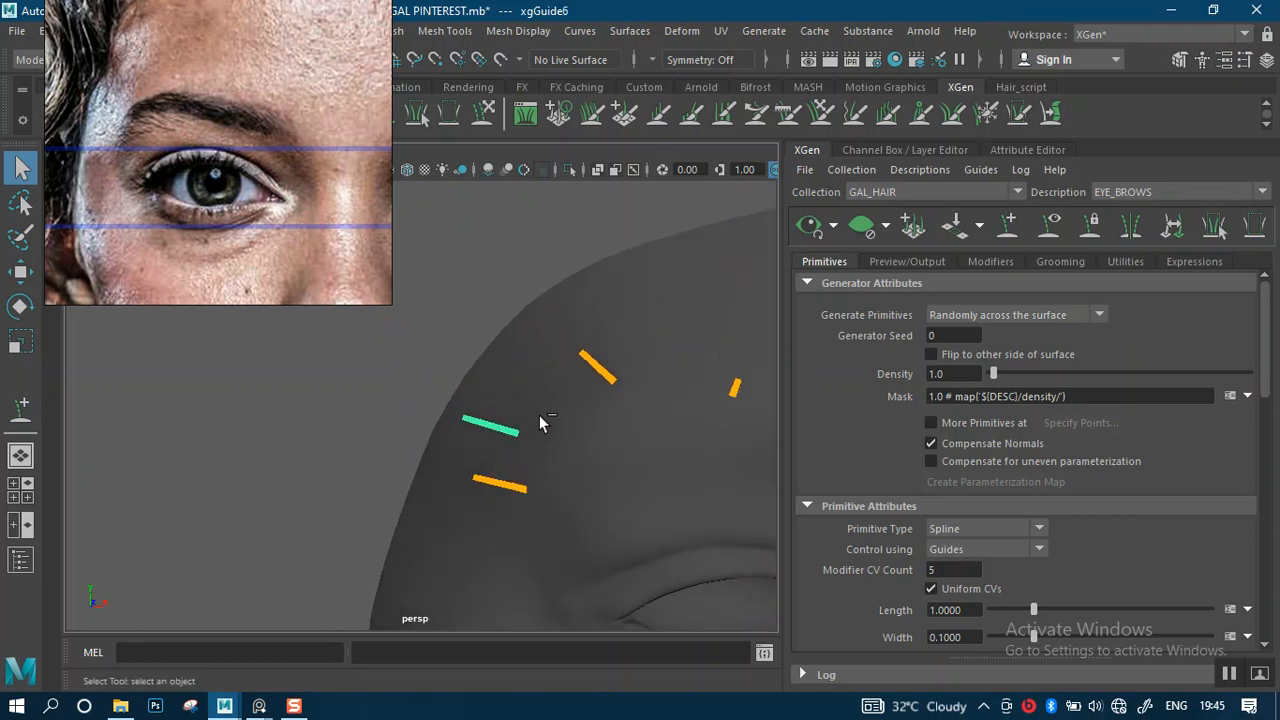
right_click_drag(516, 437, 530, 460, "alt")
left_click_drag(530, 460, 595, 480, "alt")
middle_click_drag(595, 480, 549, 423, "alt")
right_click_drag(549, 423, 550, 469, "alt")
left_click_drag(549, 469, 557, 404, "alt")
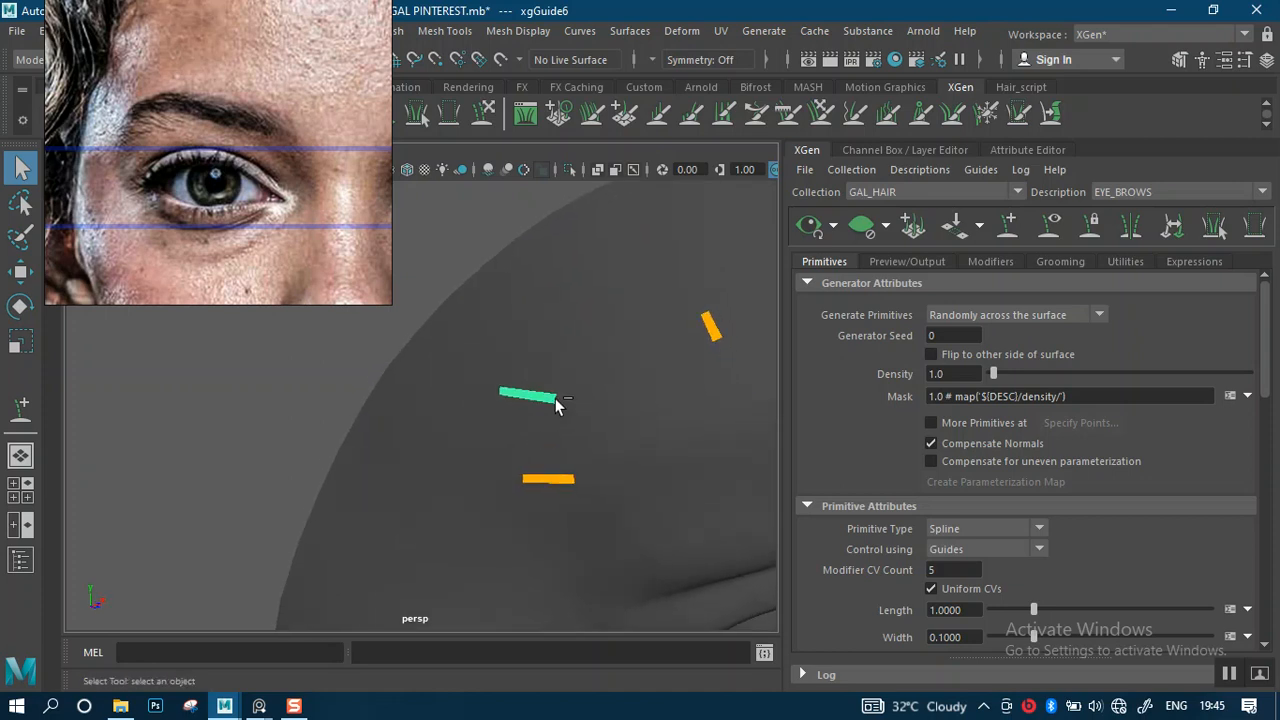
left_click(1011, 225)
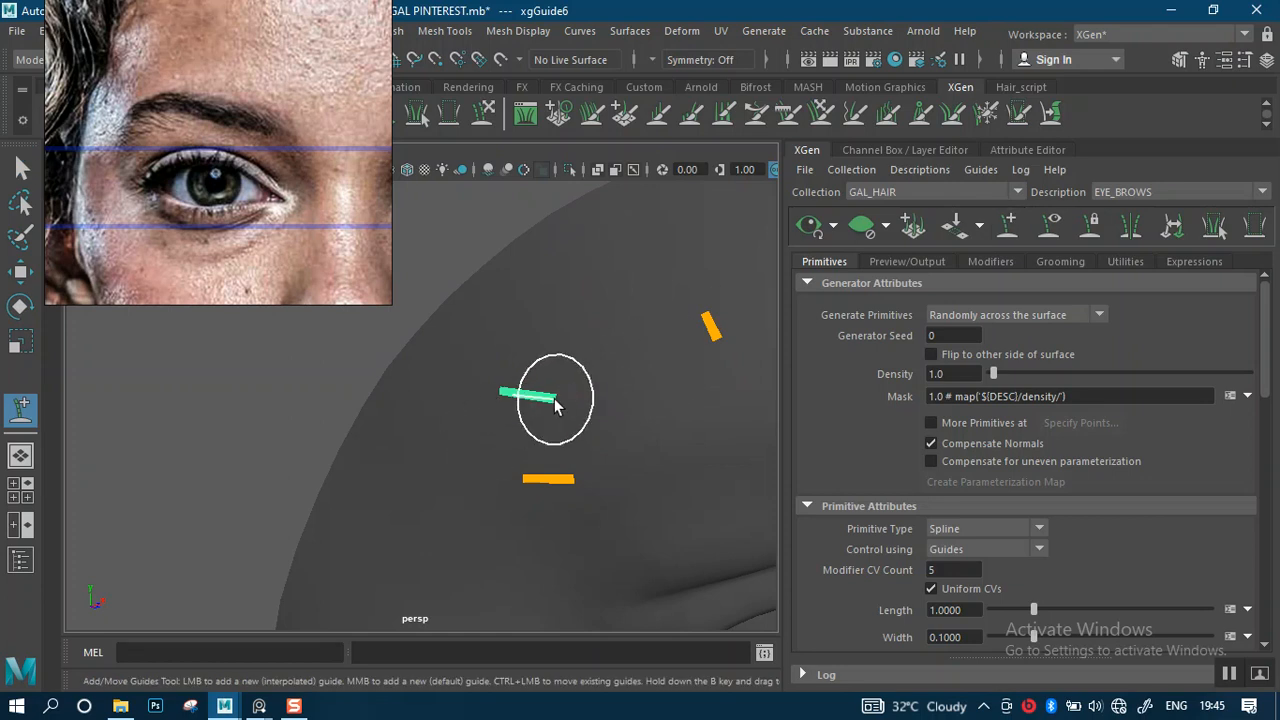
left_click(578, 372)
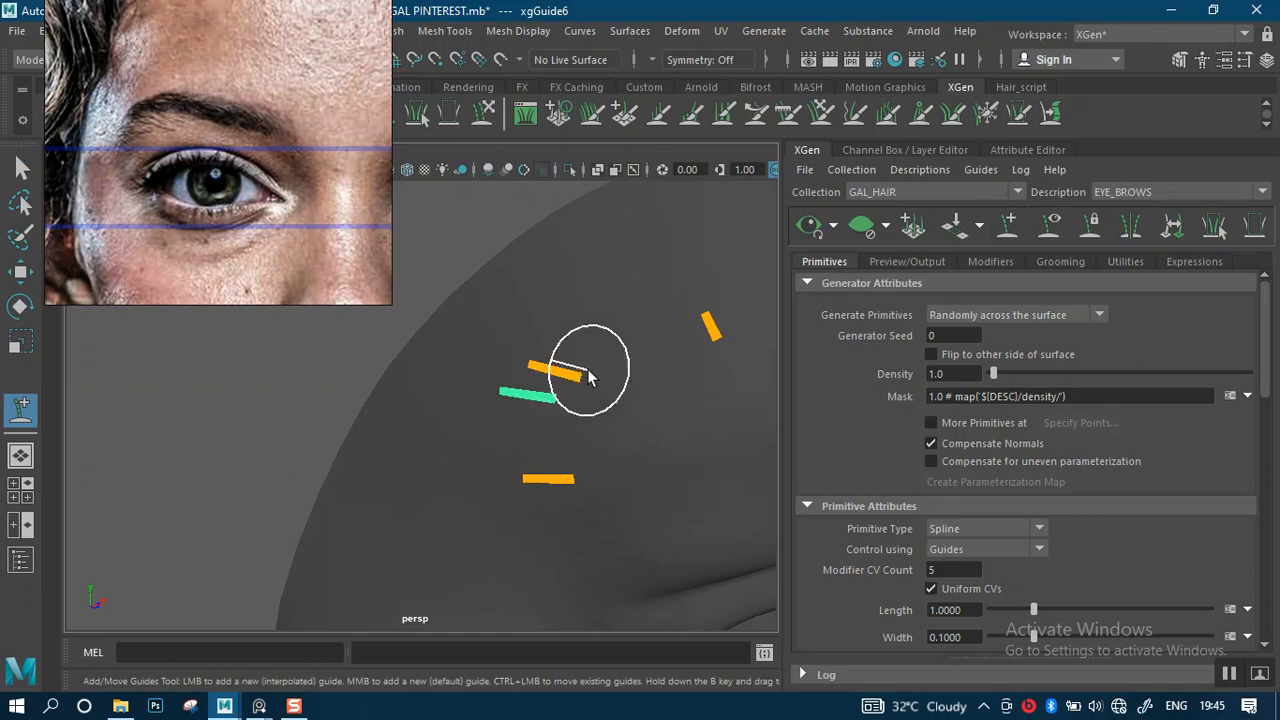
- Examine the placement and direction of the brow guides from several angles in the perspective view
left_click_drag(634, 514, 615, 425, "alt")
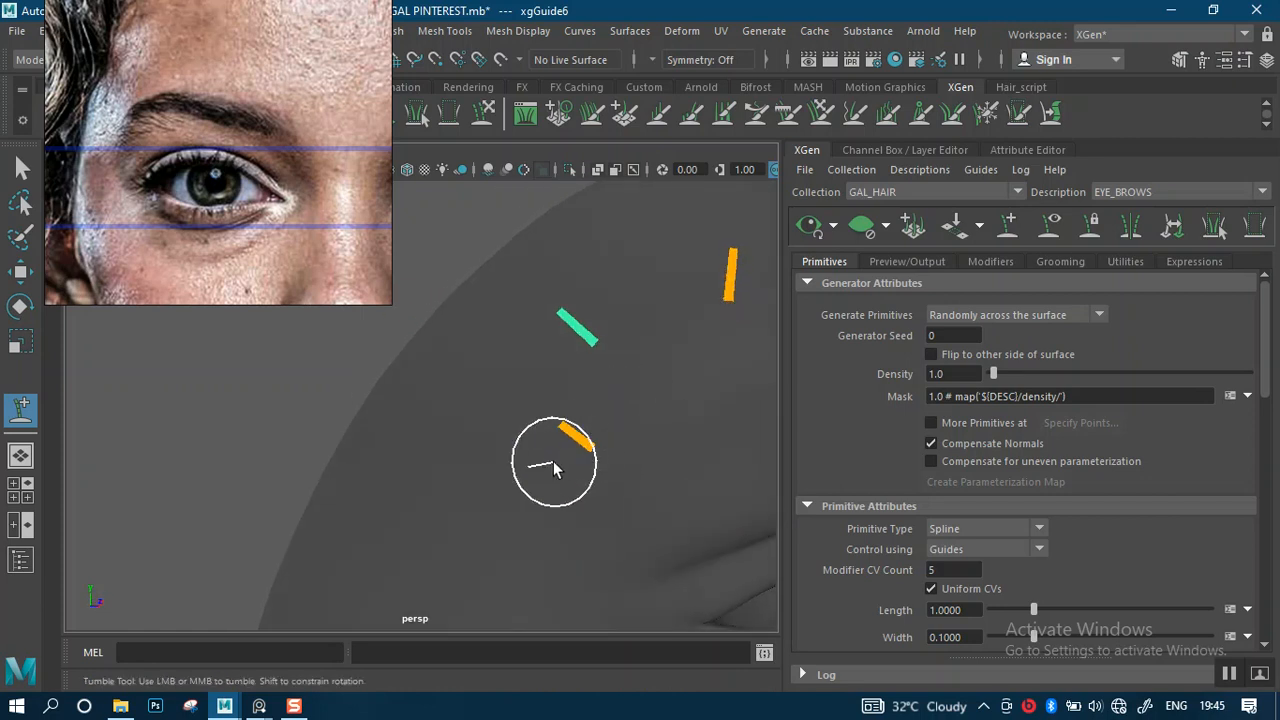
key("q")
left_click_drag(569, 466, 545, 445, "alt")
right_click_drag(545, 445, 558, 272, "alt")
left_click_drag(560, 285, 591, 331, "alt")
scroll(589, 320, "down", 3)
middle_click_drag(595, 342, 523, 319, "alt")
left_click_drag(524, 320, 634, 366, "alt")
right_click_drag(634, 366, 503, 388, "alt")
middle_click_drag(568, 377, 611, 426, "alt")
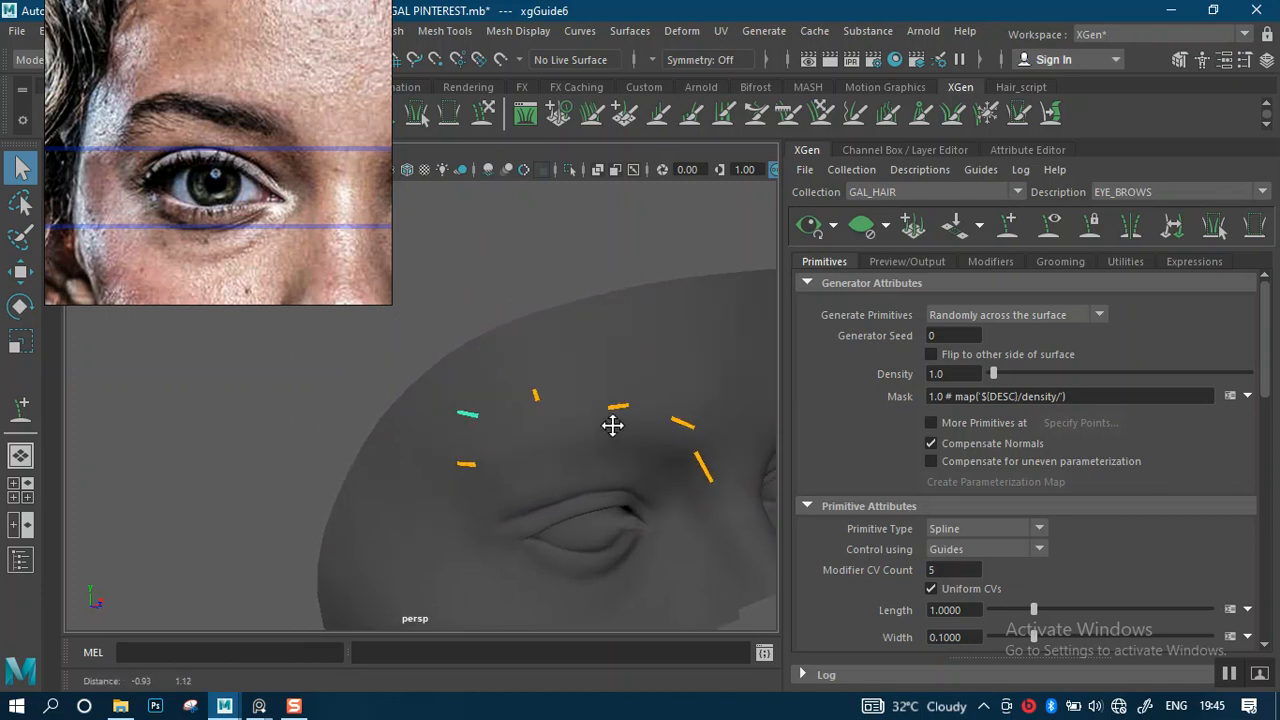
- Select the lowest guide at the brow's outer end and move it slightly outward
right_click_drag(548, 516, 597, 531, "alt")
middle_click_drag(541, 445, 578, 414, "alt")
right_click_drag(507, 457, 534, 461, "alt")
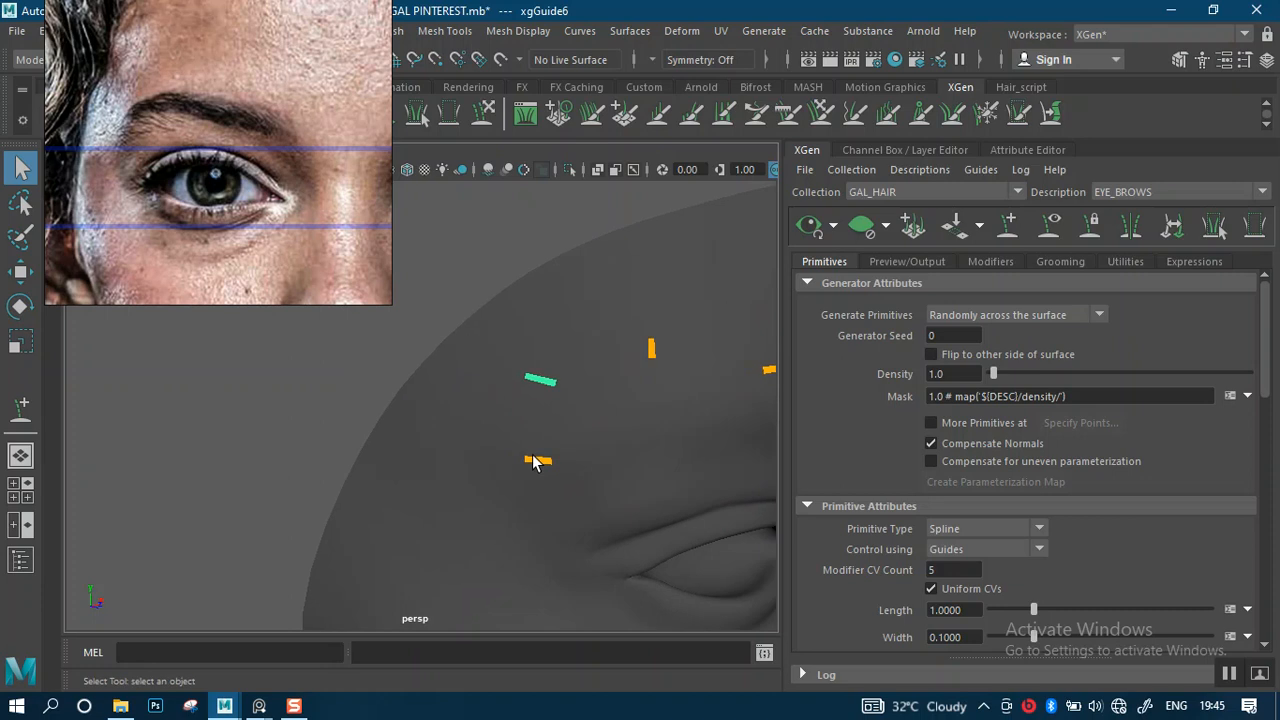
mouse_move(548, 462)
left_mouse_down("alt")
mouse_move(531, 449)
mouse_move(571, 452)
left_mouse_up("alt")
middle_click_drag(577, 448, 490, 442, "alt")
right_click_drag(525, 456, 578, 471, "alt")
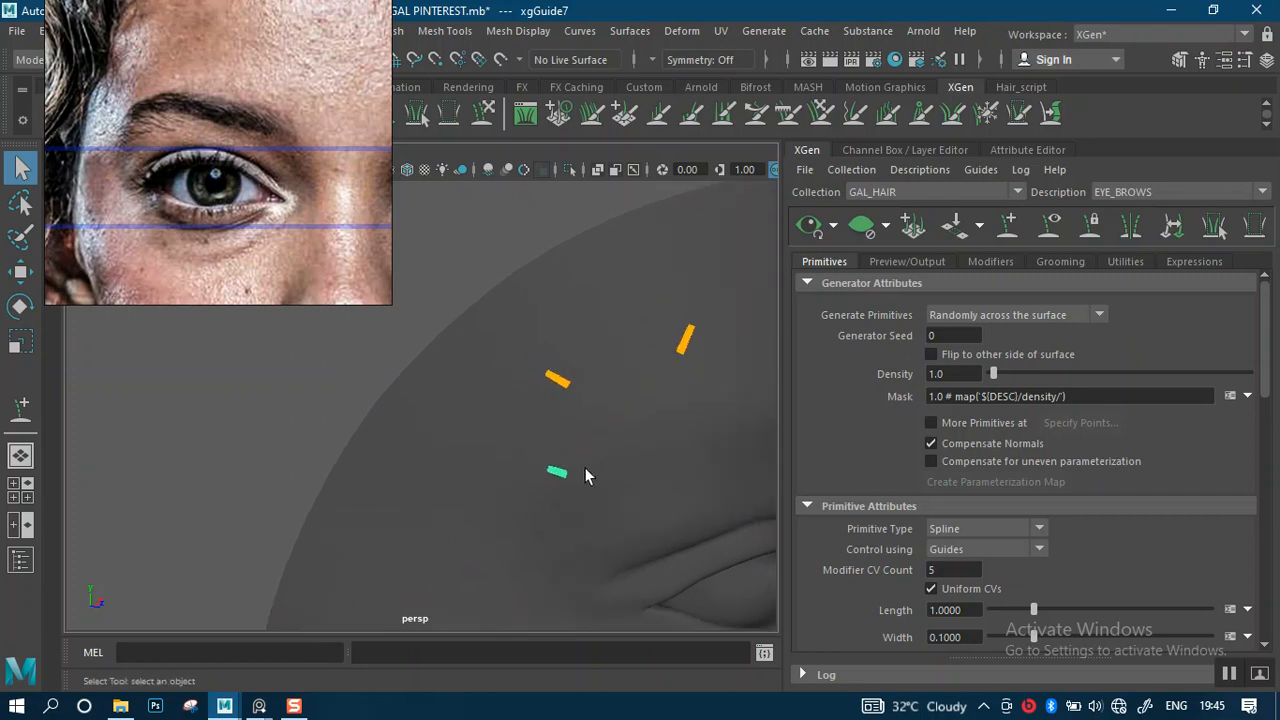
left_click(1008, 226)
mouse_move(574, 500)
middle_mouse_down("alt")
mouse_move(503, 463)
mouse_move(517, 470)
middle_mouse_up("alt")
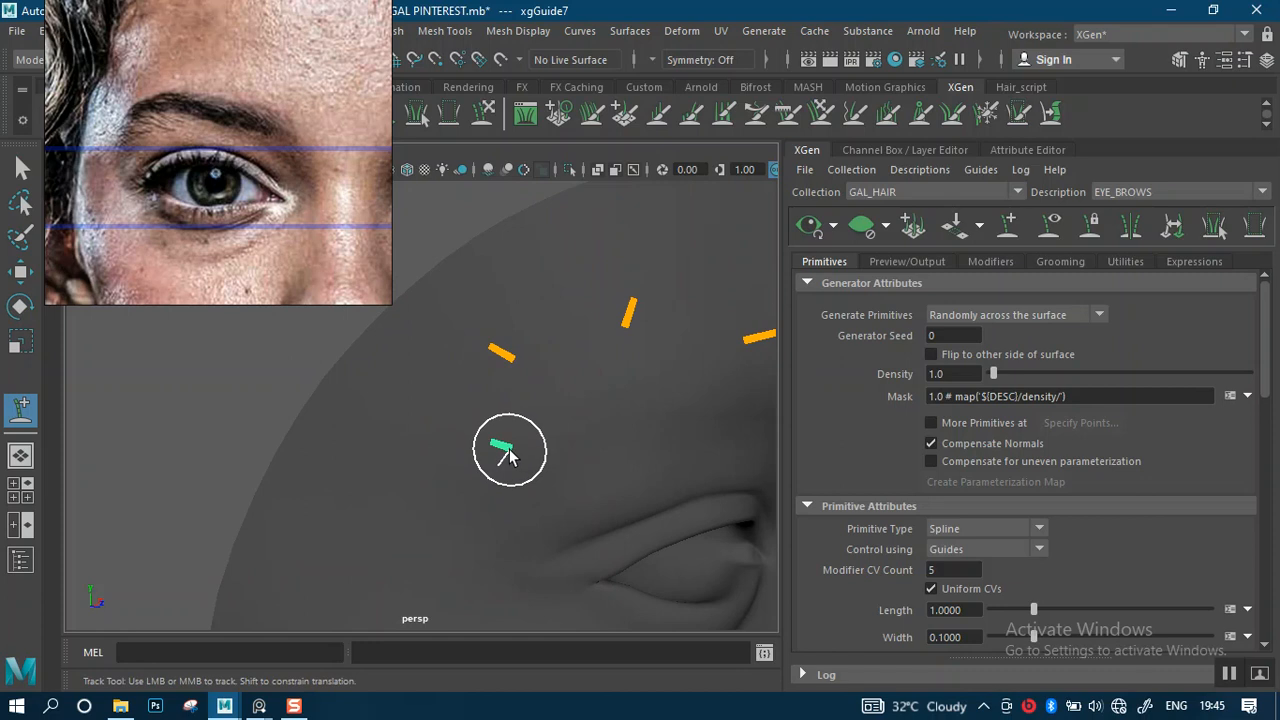
left_click(488, 432)
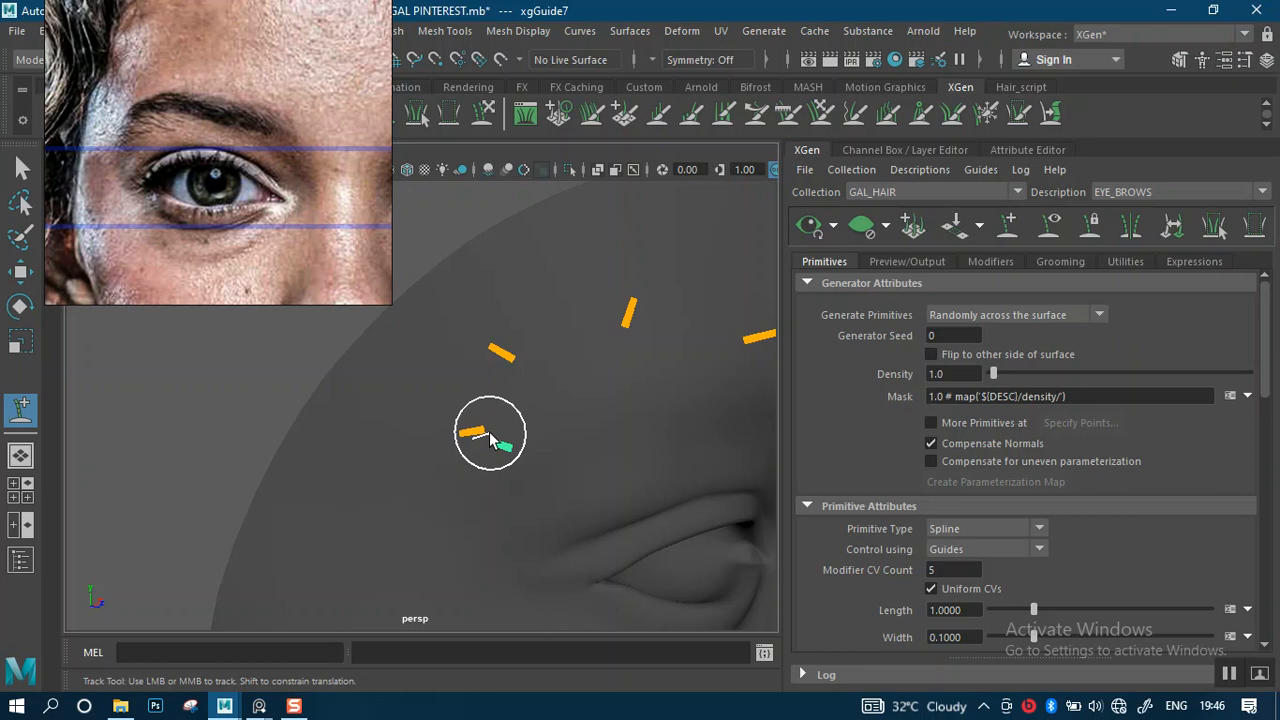
left_click_drag(551, 420, 390, 315, "alt")
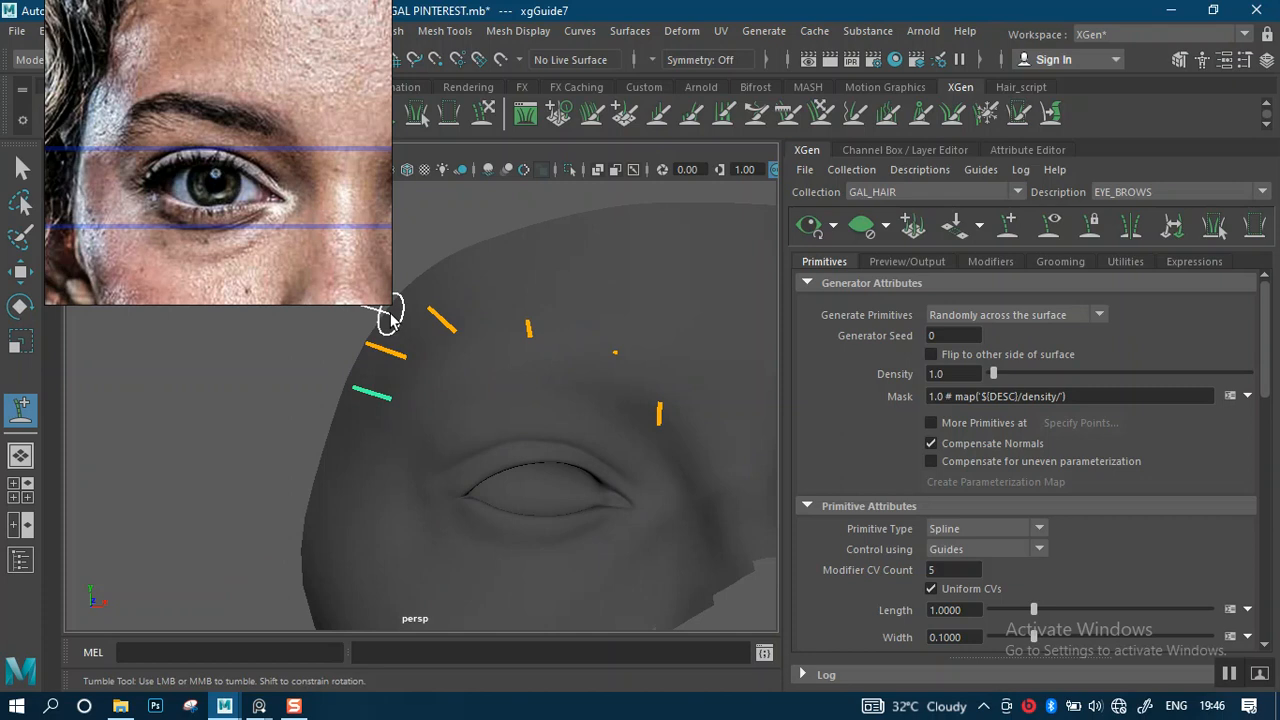
- Compare the row of brow guides with the eyebrow in the reference picture
left_click_drag(501, 406, 551, 337, "alt")
right_click_drag(551, 337, 594, 360, "alt")
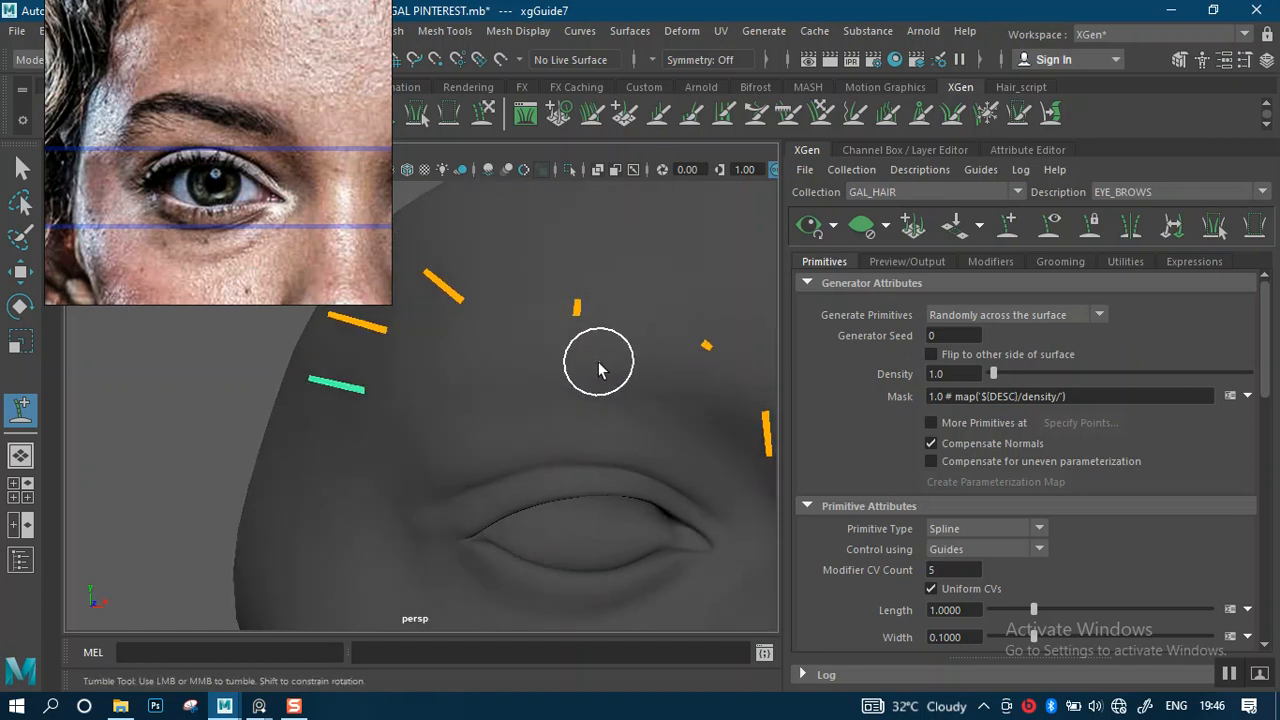
left_click_drag(515, 408, 382, 407, "alt")
key("space")
key("space")
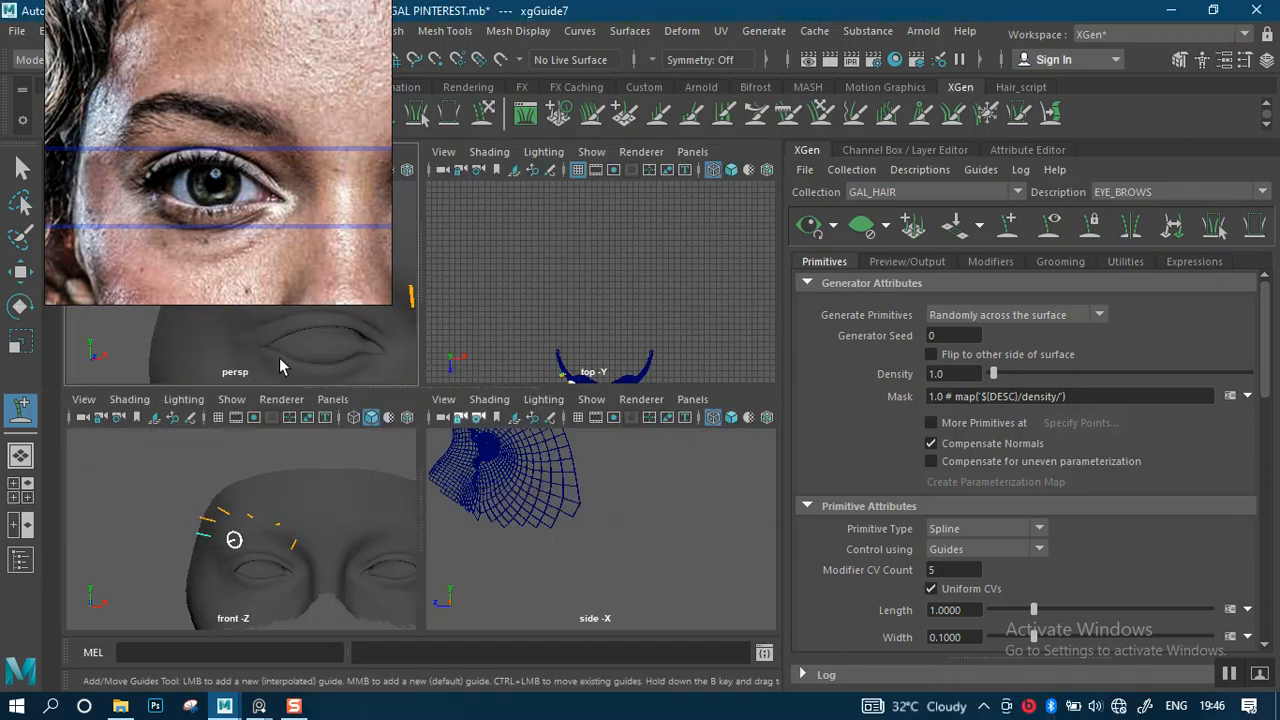
middle_click_drag(497, 428, 494, 425, "alt")
left_click_drag(494, 425, 423, 377, "alt")
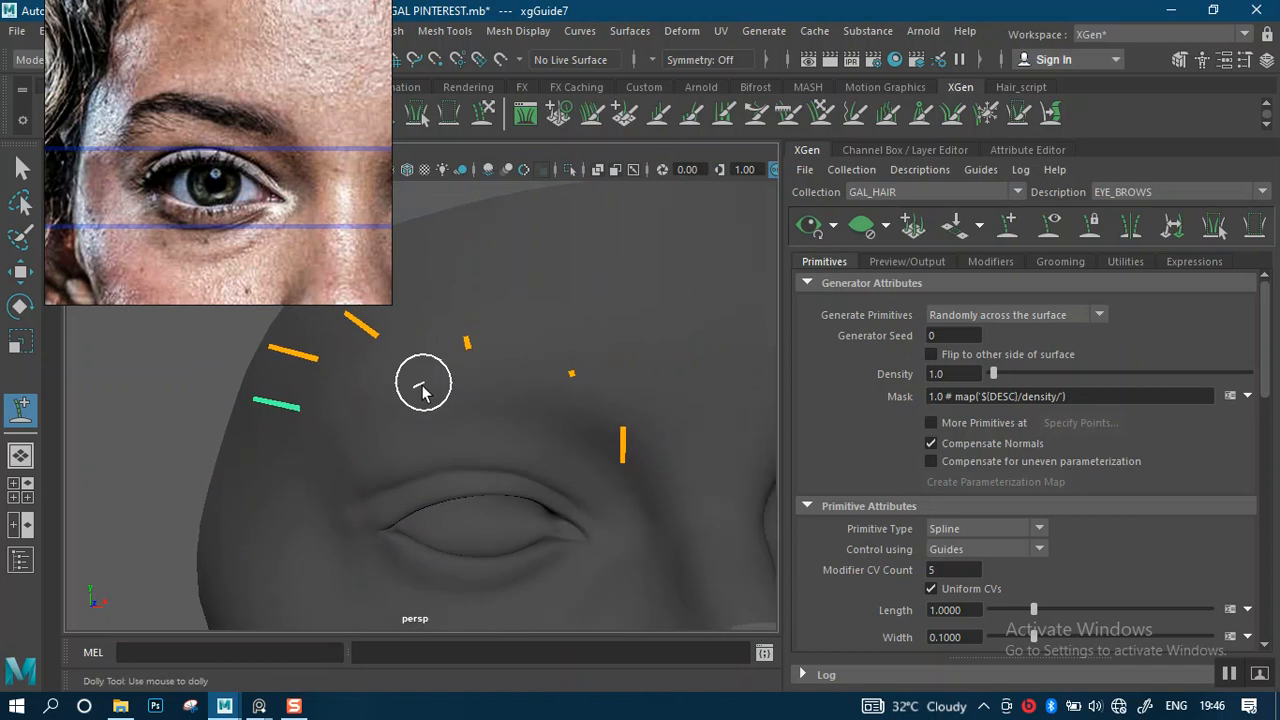
- In the front view, add two guides along the brow's lower edge, beneath the second and third guides from the inner end
key("space")
key("space")
middle_click_drag(383, 483, 449, 428, "alt")
right_click_drag(470, 464, 600, 514, "alt")
middle_click_drag(577, 392, 477, 415, "alt")
right_click_drag(477, 415, 334, 298, "alt")
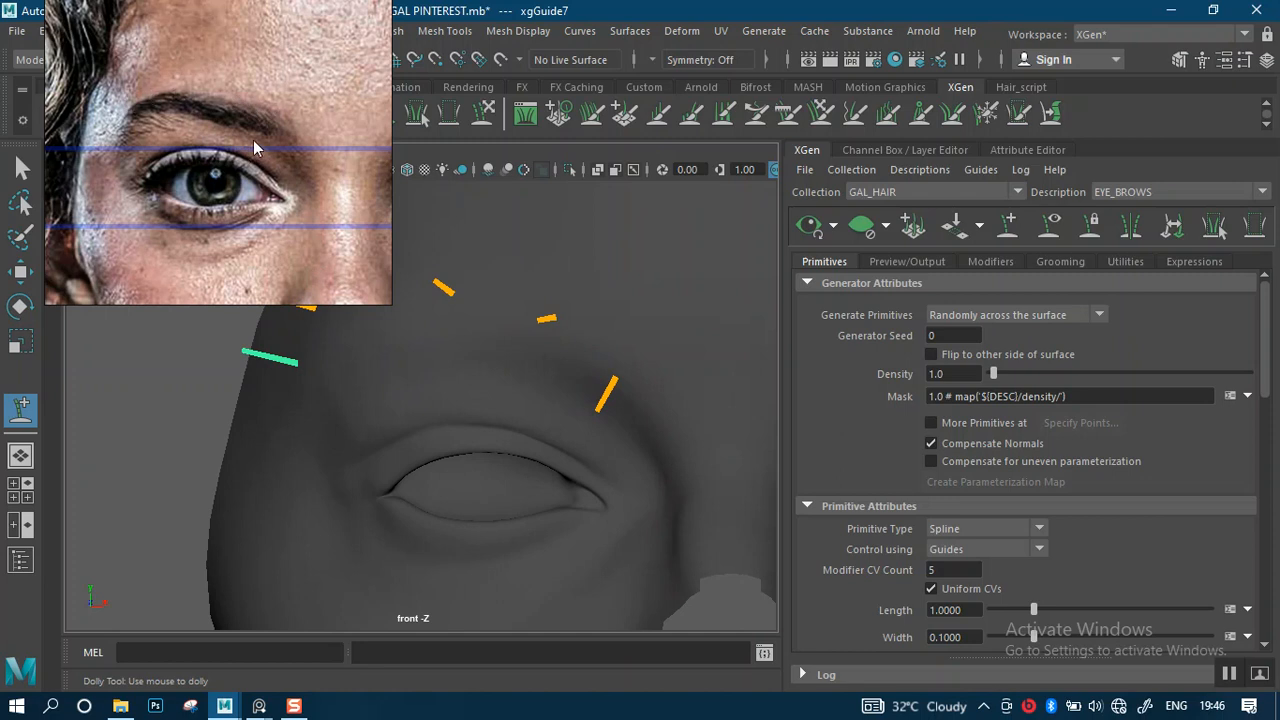
left_click_drag(469, 389, 497, 353, "alt")
right_click_drag(497, 353, 538, 375, "alt")
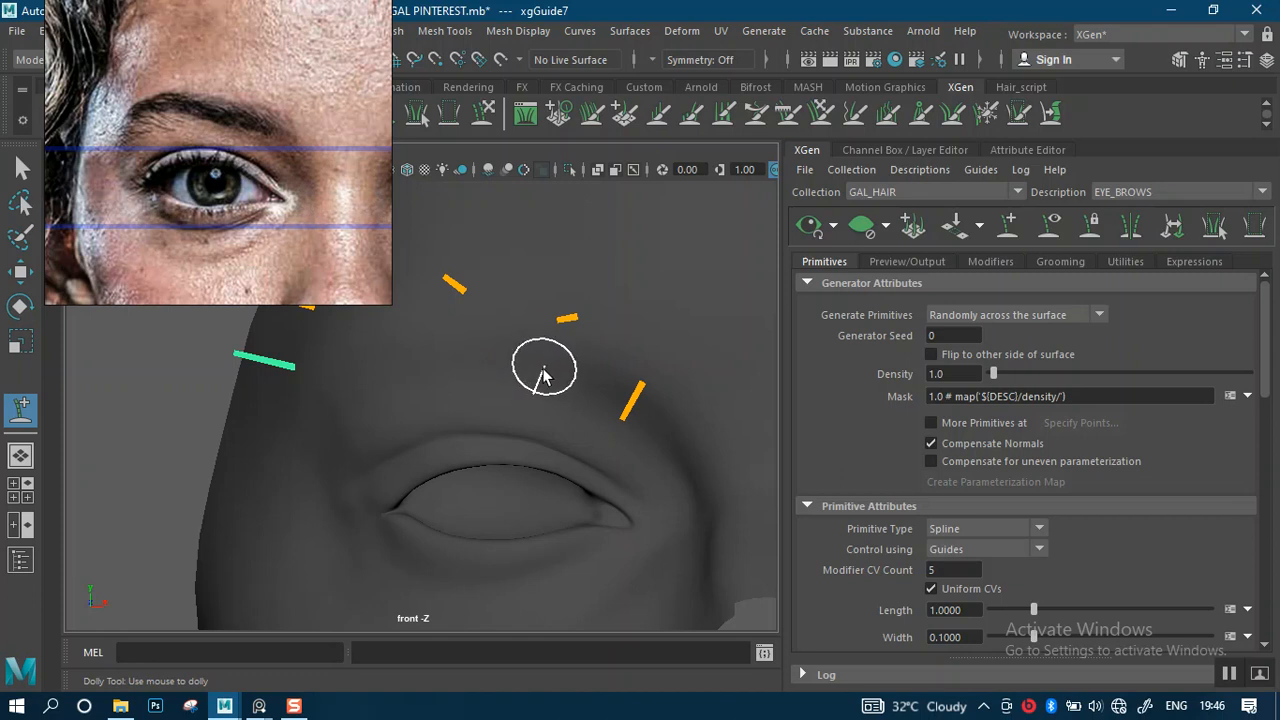
left_click(532, 372)
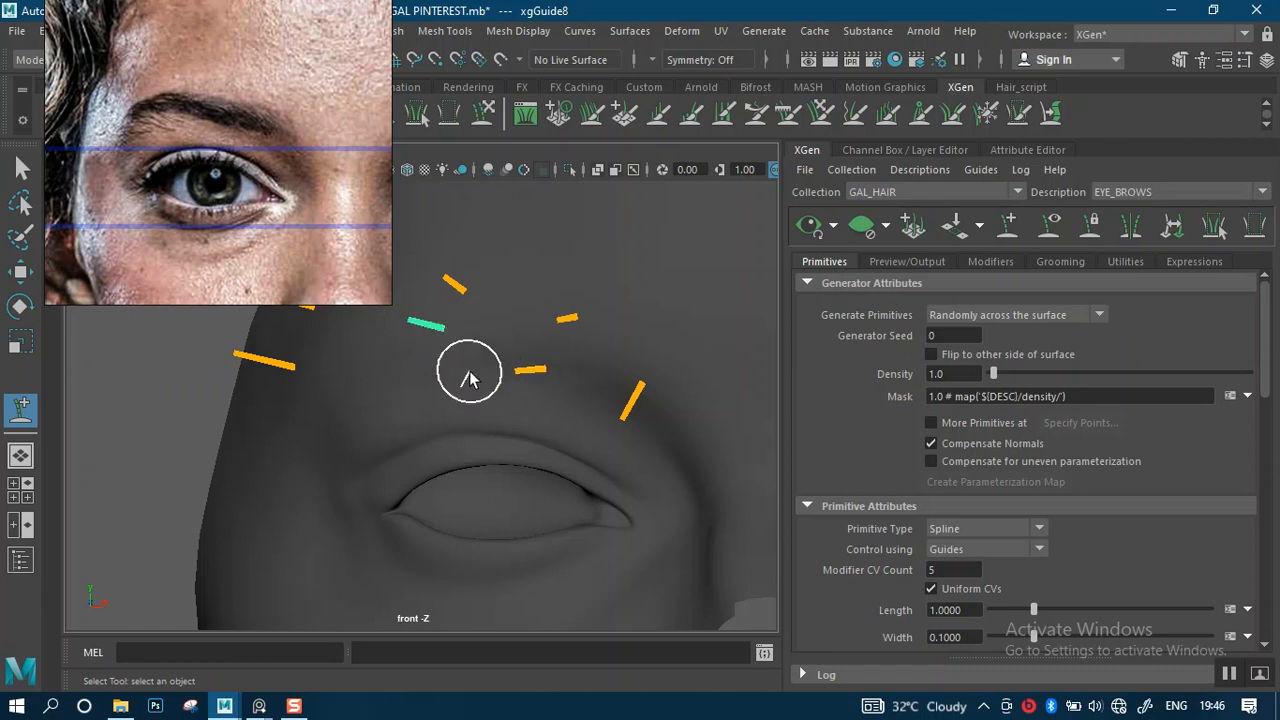
- Add a lower-edge guide near the brow's outer end, between the two outermost guides and slightly inward
middle_click_drag(418, 348, 597, 346, "alt")
left_click_drag(597, 346, 614, 324, "alt")
right_click_drag(516, 349, 501, 344, "alt")
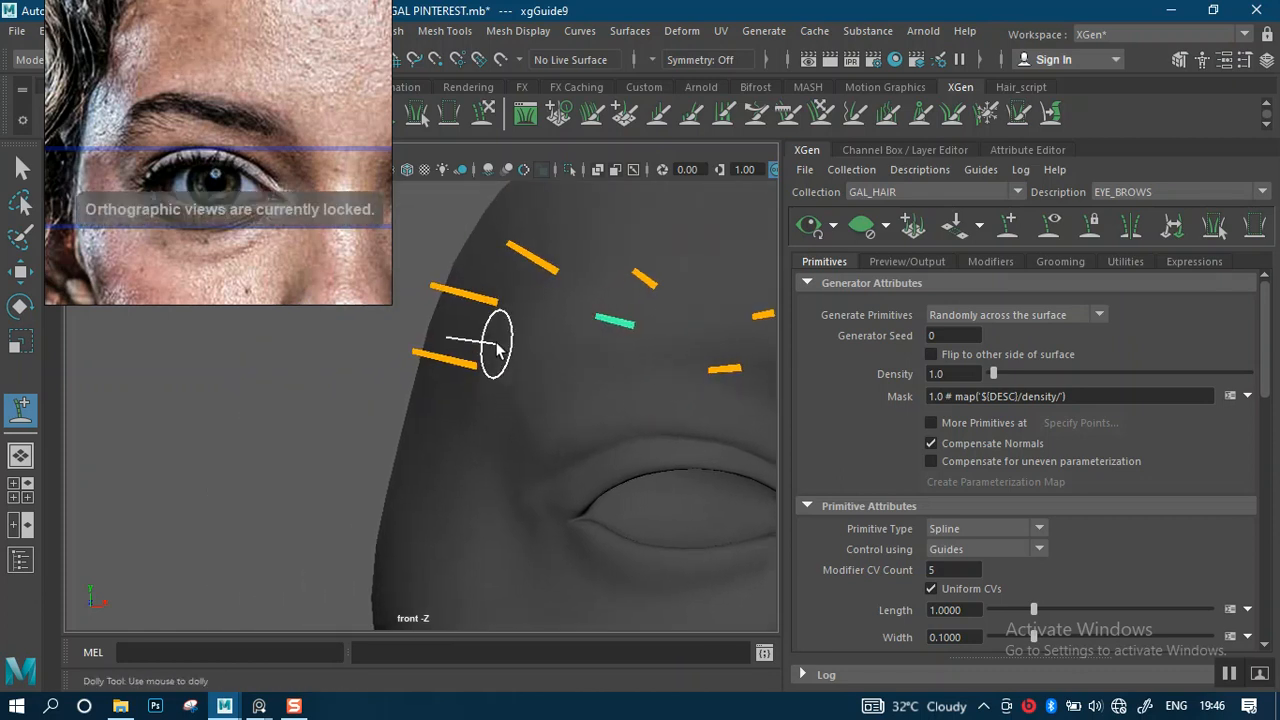
middle_click_drag(501, 332, 511, 353, "alt")
right_click_drag(511, 353, 538, 371, "alt")
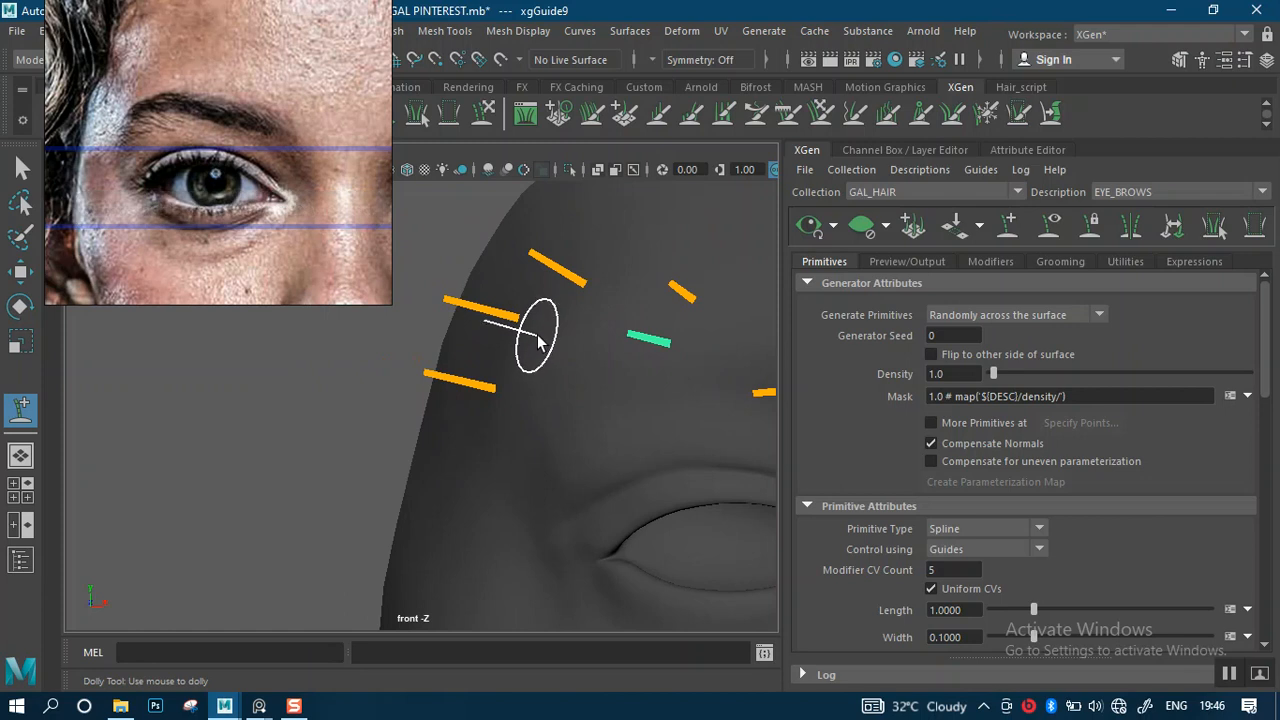
left_click(643, 350)
- Return to the perspective view and move the newest lower-edge guide outward, close to the outer guides
key("space")
key("space")
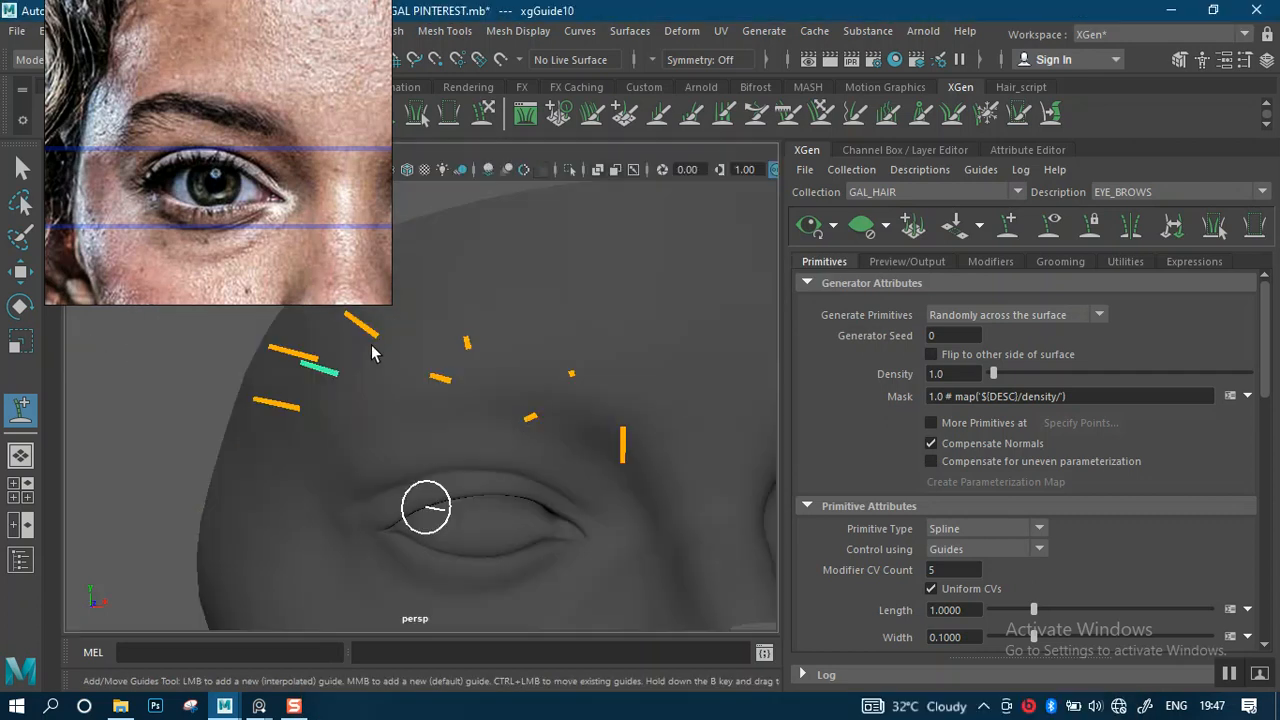
left_click_drag(497, 337, 556, 348, "alt")
right_click_drag(556, 348, 527, 350, "alt")
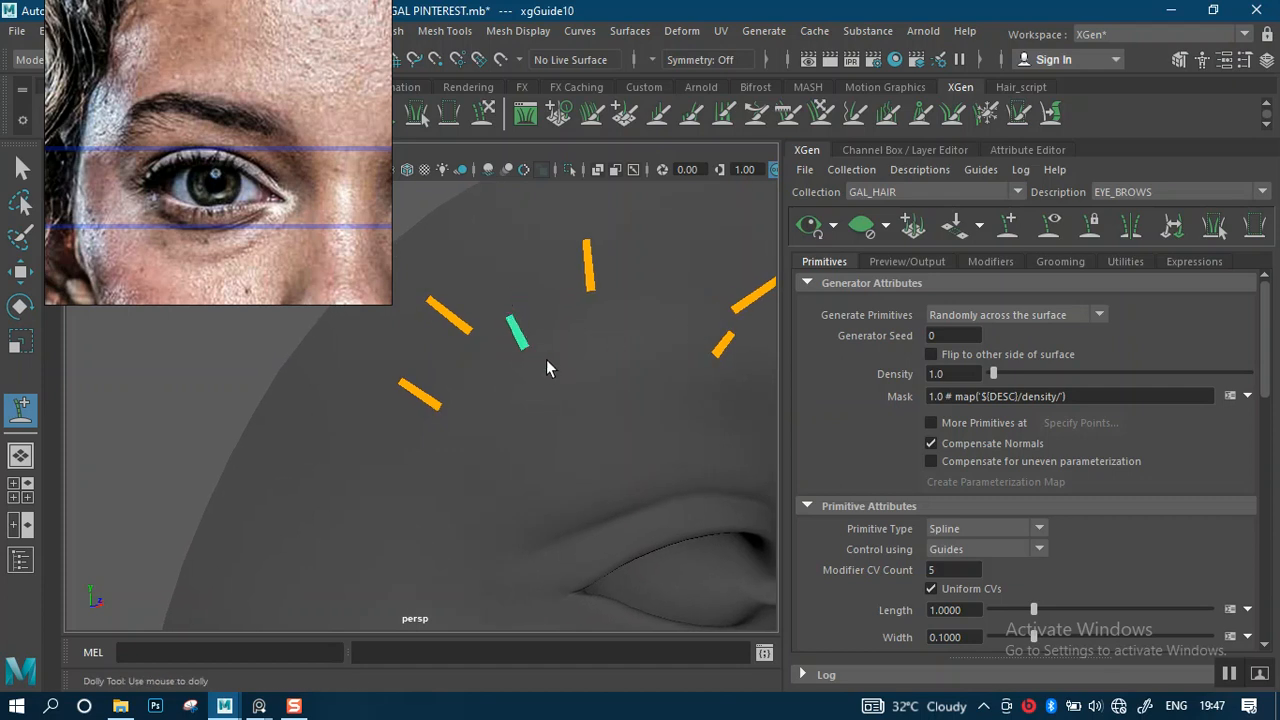
left_click(1012, 226)
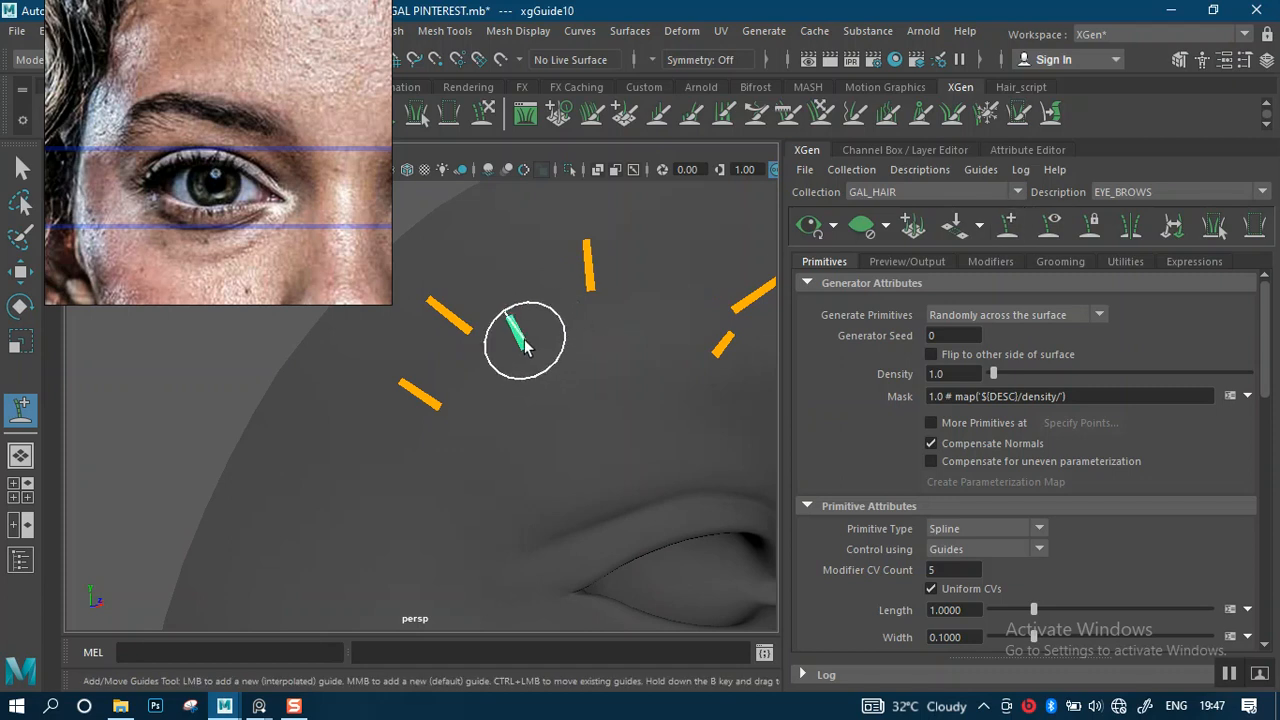
mouse_move(482, 353)
left_mouse_down()
mouse_move(500, 371)
mouse_move(483, 363)
left_mouse_up()
key("ctrl+z")
key("ctrl+z")
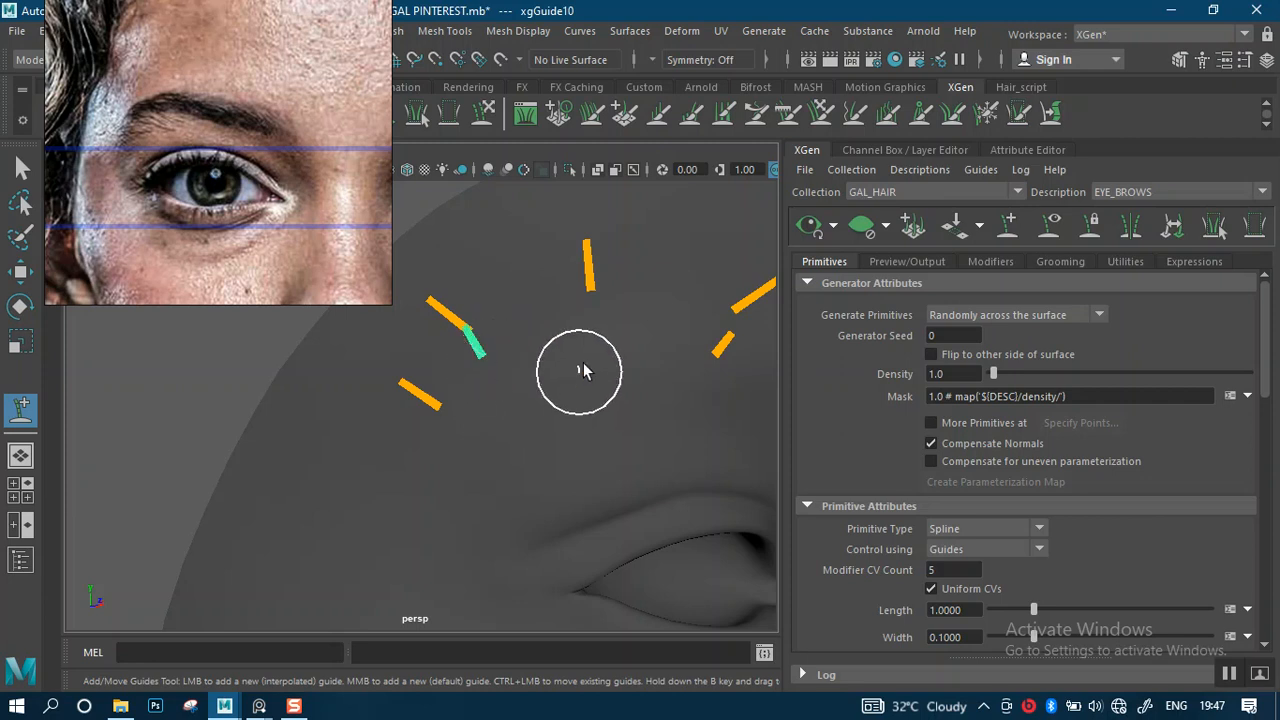
- Add a guide in the gap of the lower row, directly beneath the fourth upper guide from the inner end
left_click(591, 329)
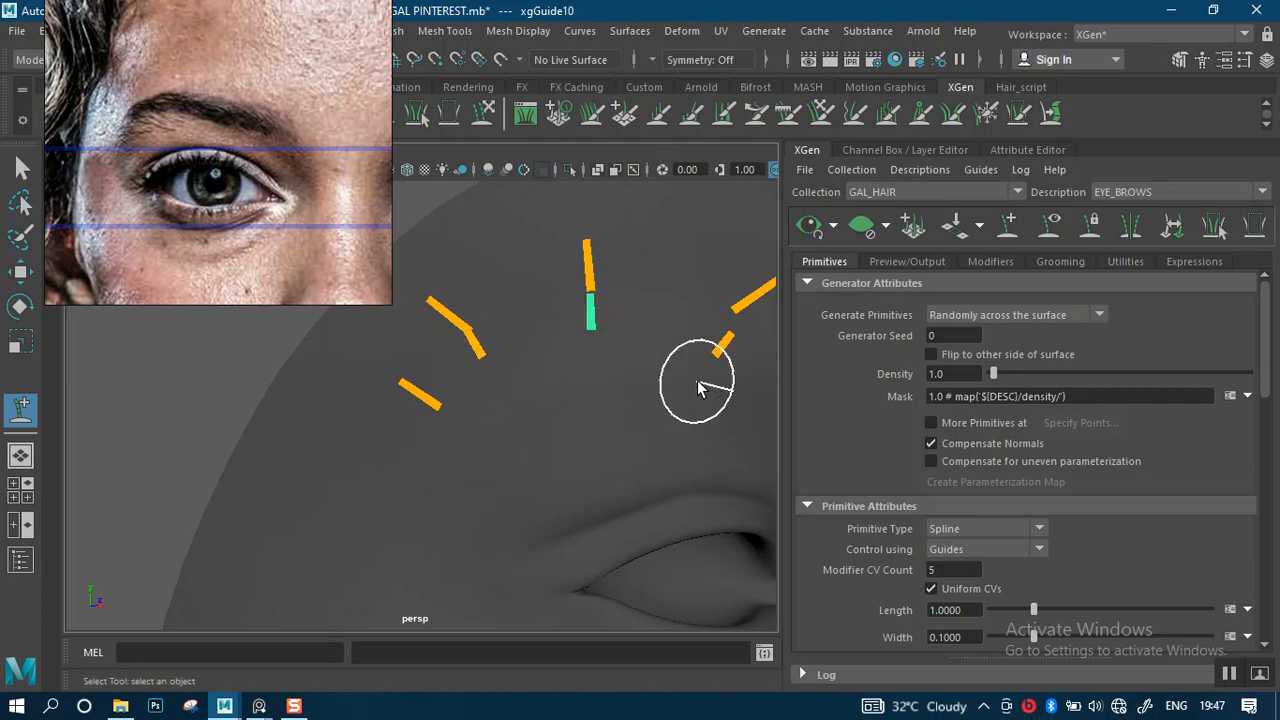
left_click_drag(654, 371, 526, 397, "alt")
right_click_drag(526, 397, 563, 214, "alt")
left_click_drag(563, 214, 626, 307, "alt")
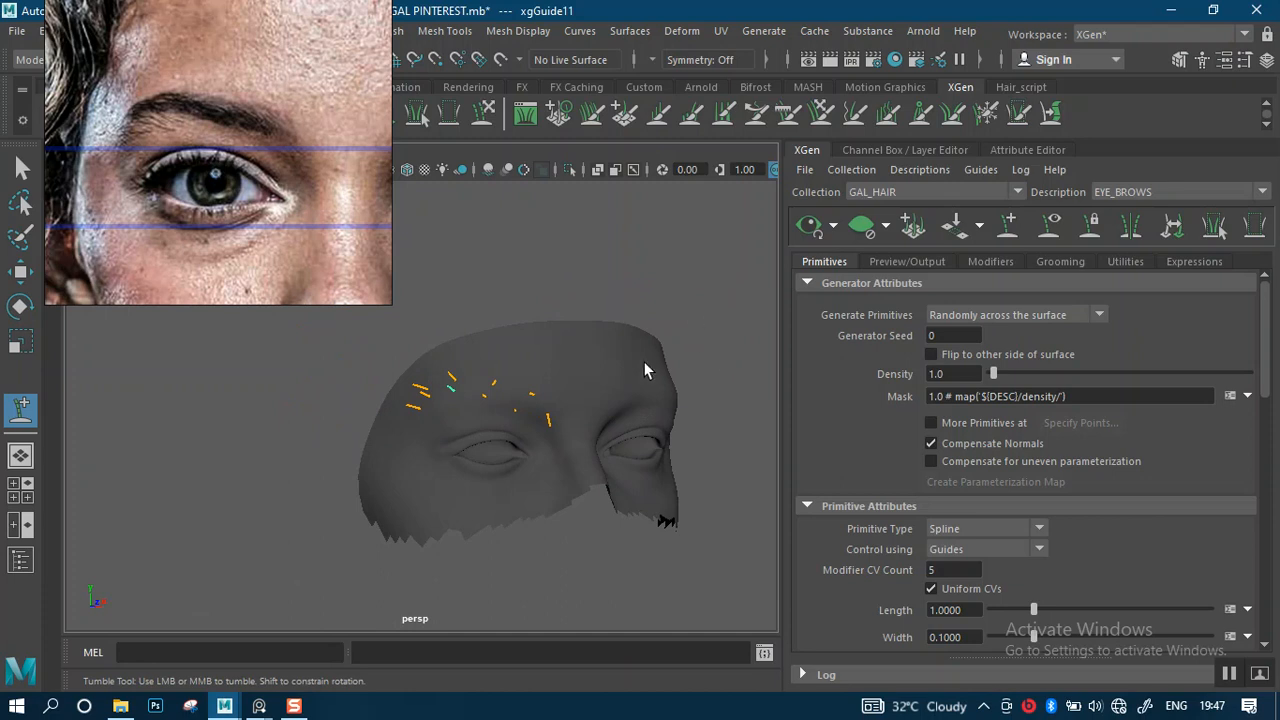
scroll(566, 371, "up", 5)
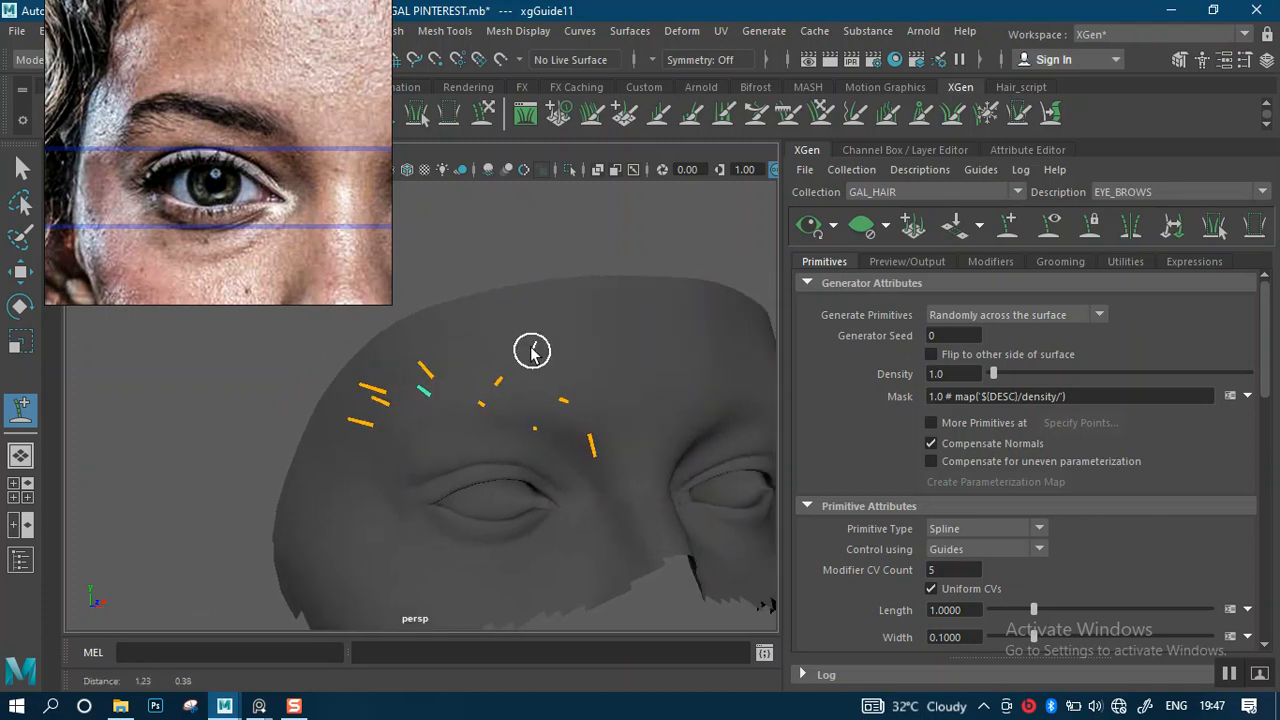
left_click_drag(562, 345, 529, 337, "alt")
right_click_drag(529, 337, 519, 323, "alt")
left_click_drag(519, 323, 520, 297, "alt")
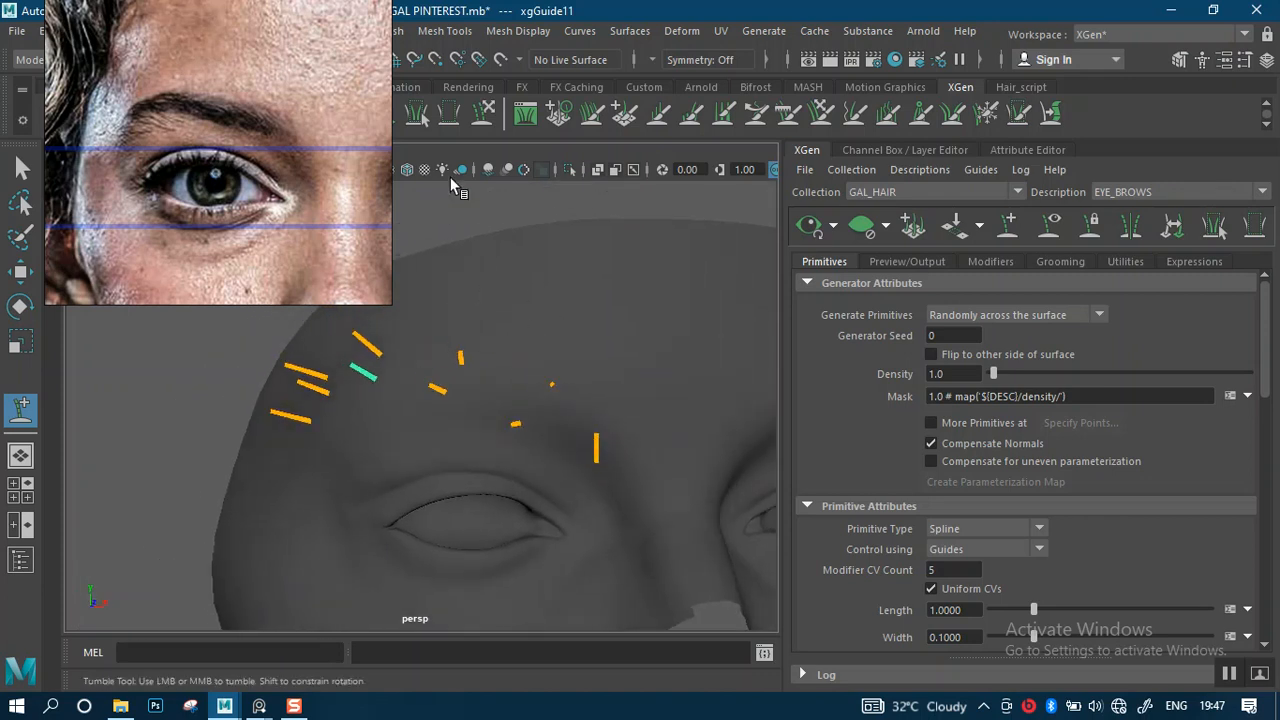
- Activate the Sculpt Guides tool, then return to selection and select the guide at the brow's inner end
left_click(488, 118)
middle_click_drag(586, 386, 543, 342, "alt")
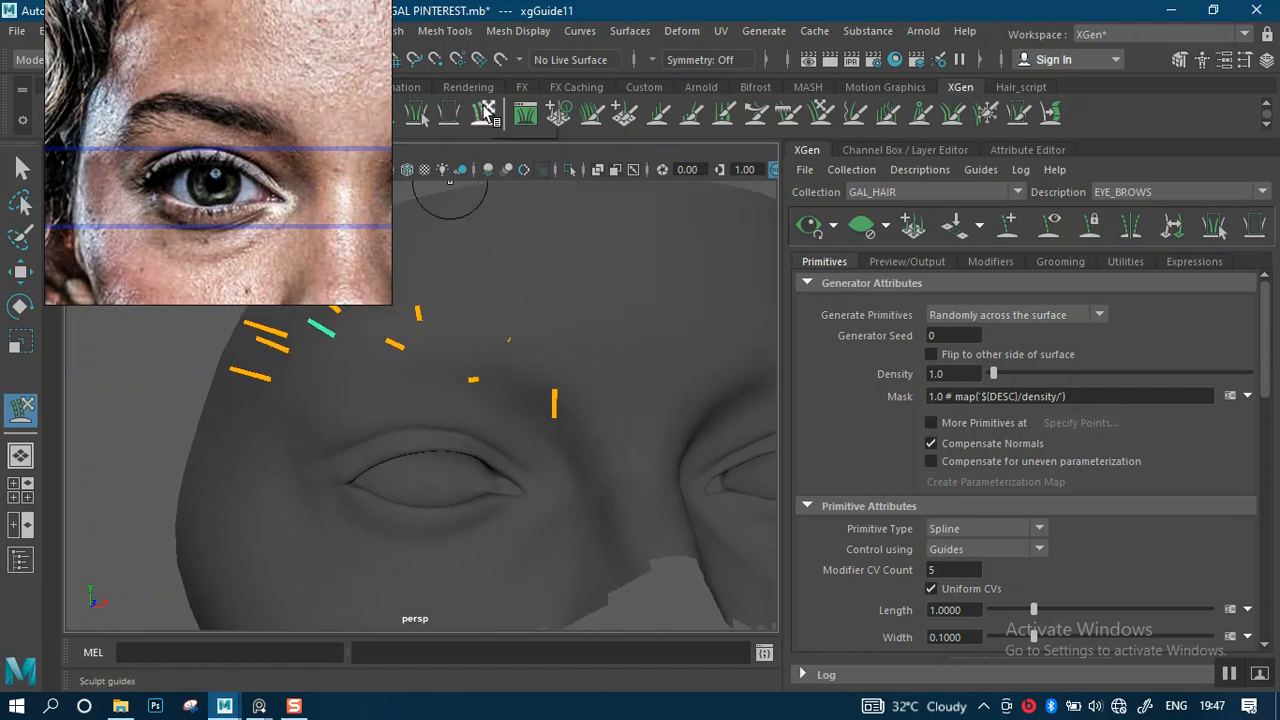
left_click_drag(580, 339, 600, 346, "alt")
key("q")
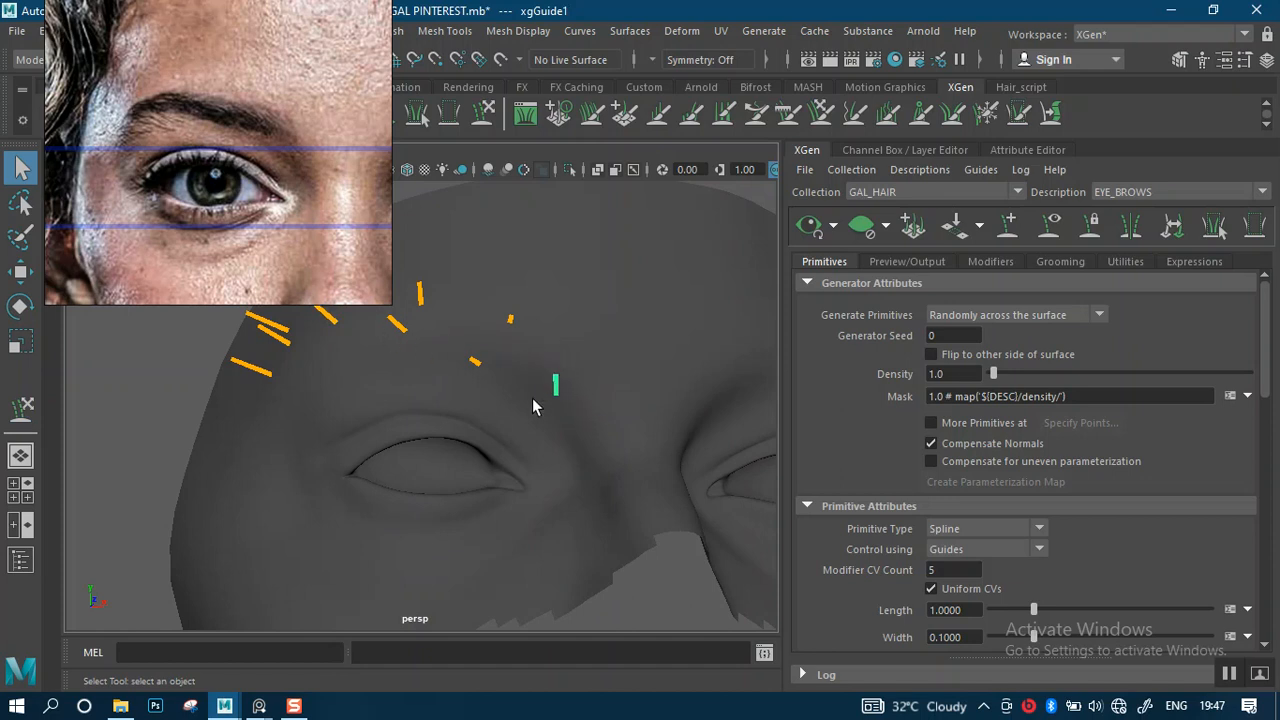
- Move the eye reference picture toward the forehead's other side to uncover the outer brow guides
scroll(559, 398, "up", 2)
right_click_drag(185, 208, 641, 148)
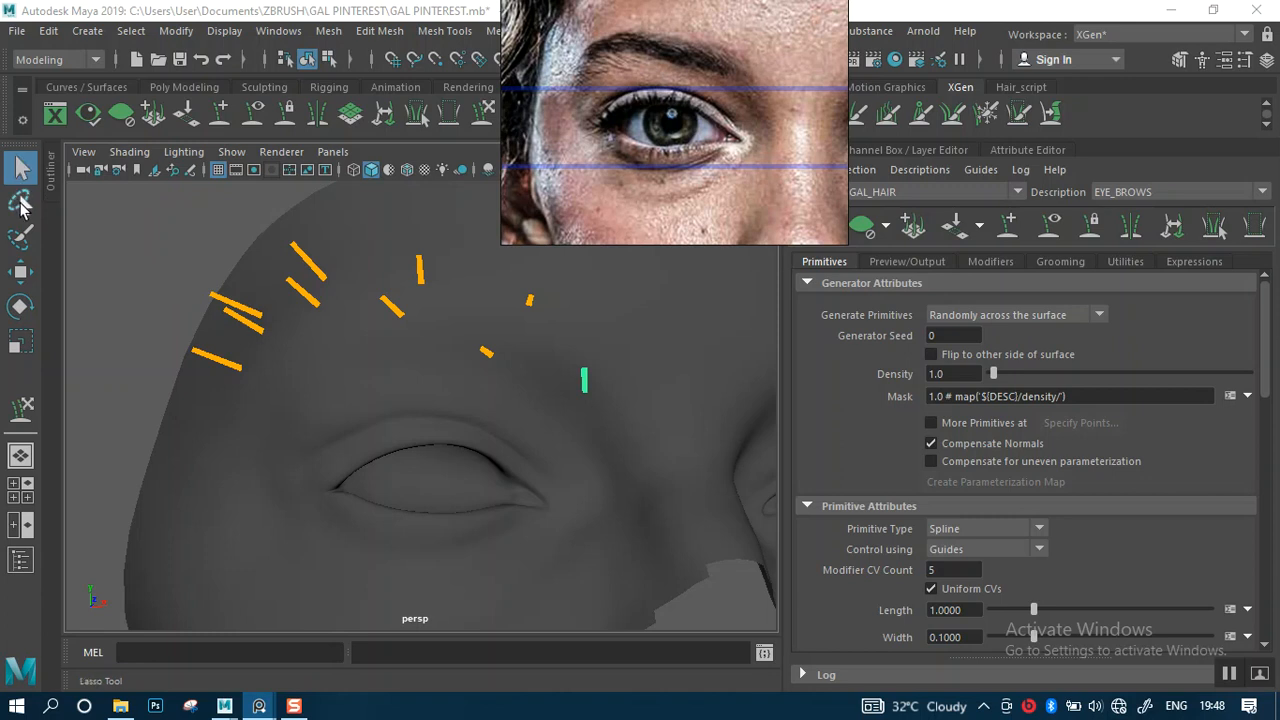
left_click_drag(297, 334, 273, 276, "alt")
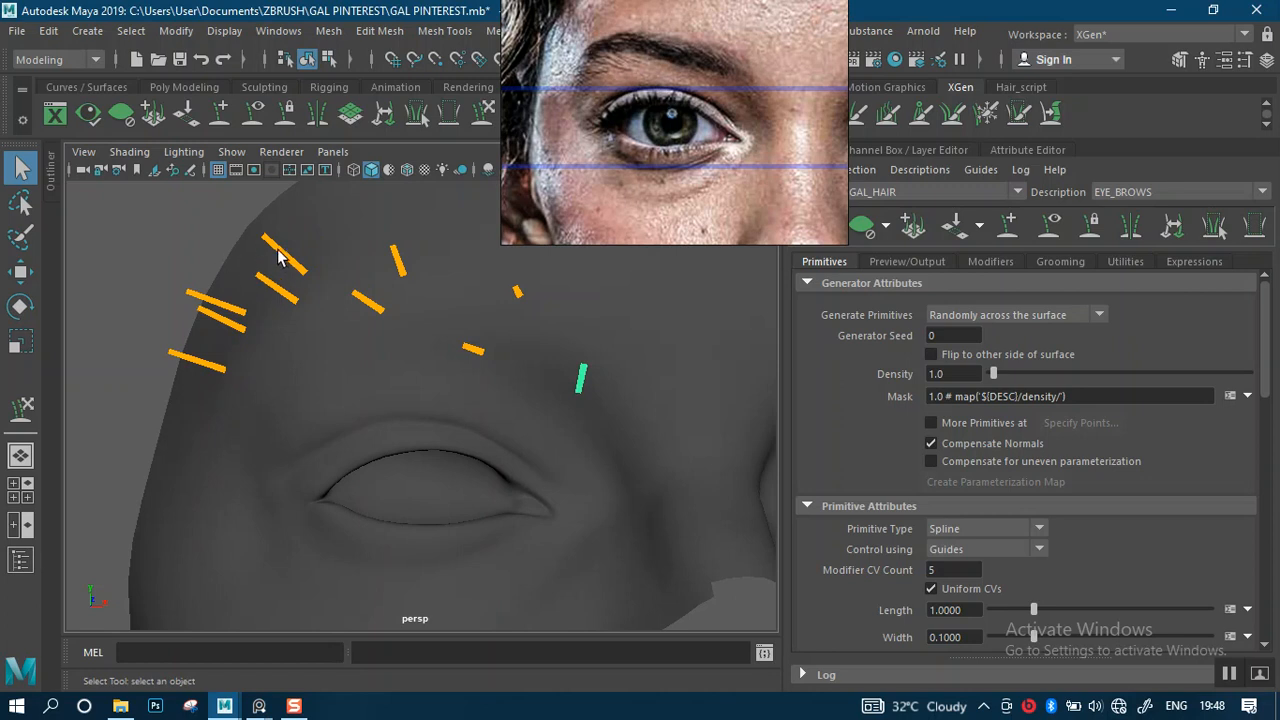
- Move the eye reference picture off the face model and activate the Sculpt Guides tool
right_click_drag(570, 160, 775, 192)
left_click(483, 113)
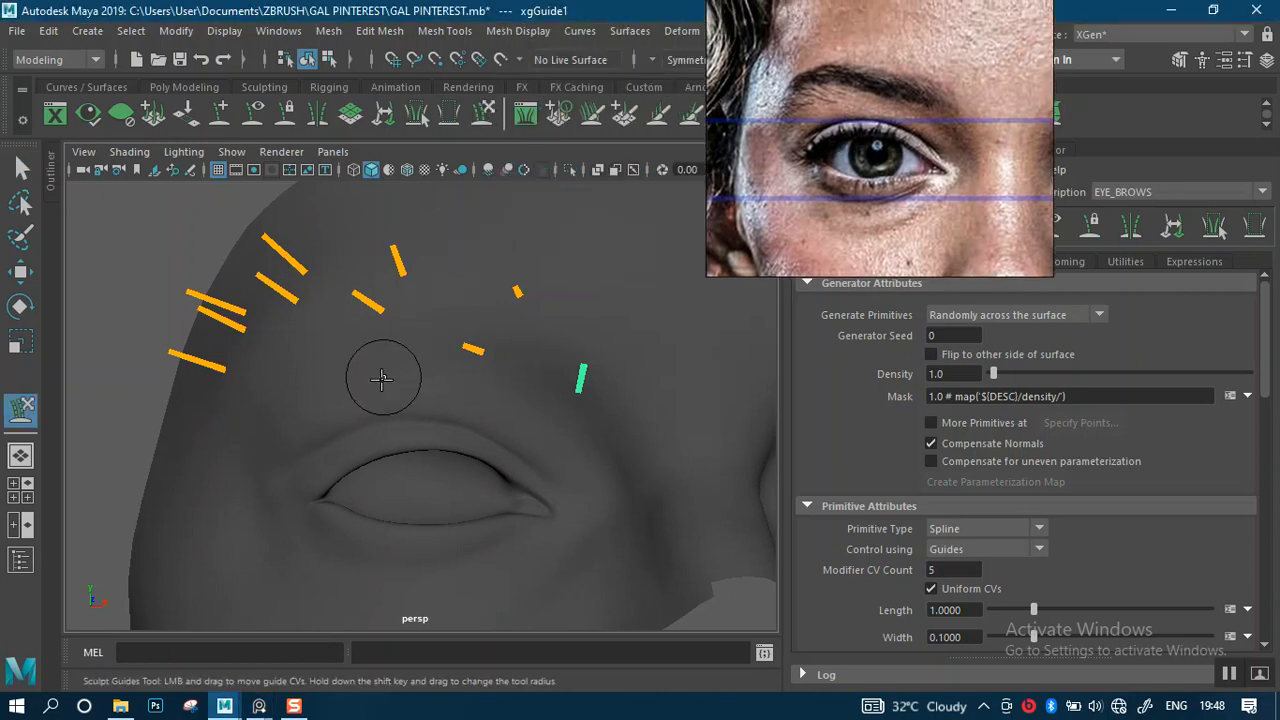
key("q")
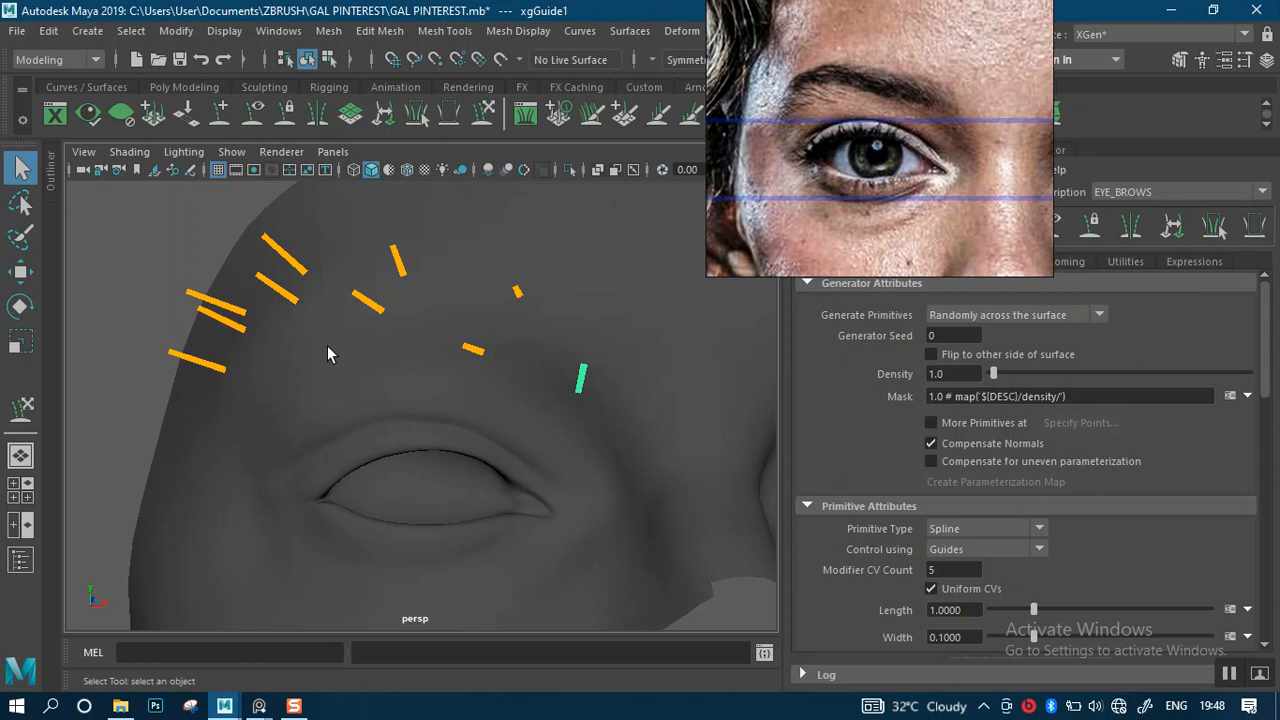
mouse_move(299, 368)
left_mouse_down("alt")
mouse_move(306, 343)
mouse_move(315, 360)
left_mouse_up("alt")
key("y")
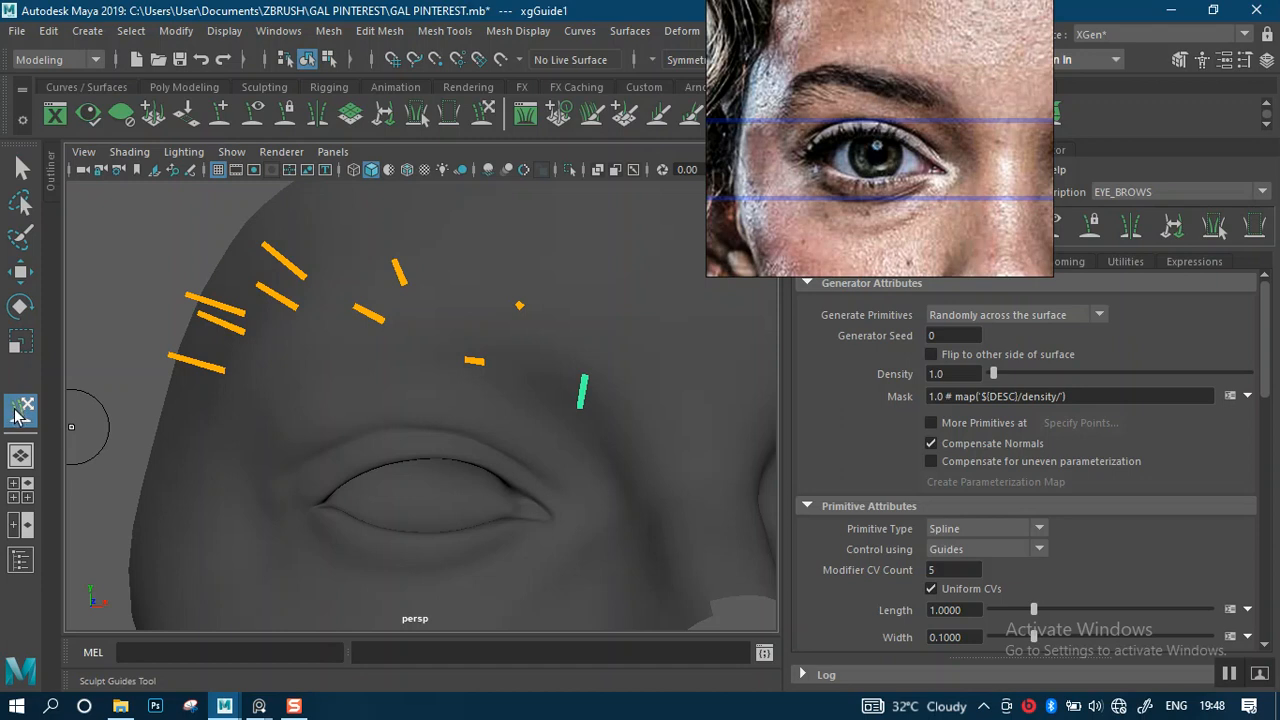
- Rebuild the selected guide at the brow's inner end with a CV count of 5
middle_click_drag(526, 434, 486, 437, "alt")
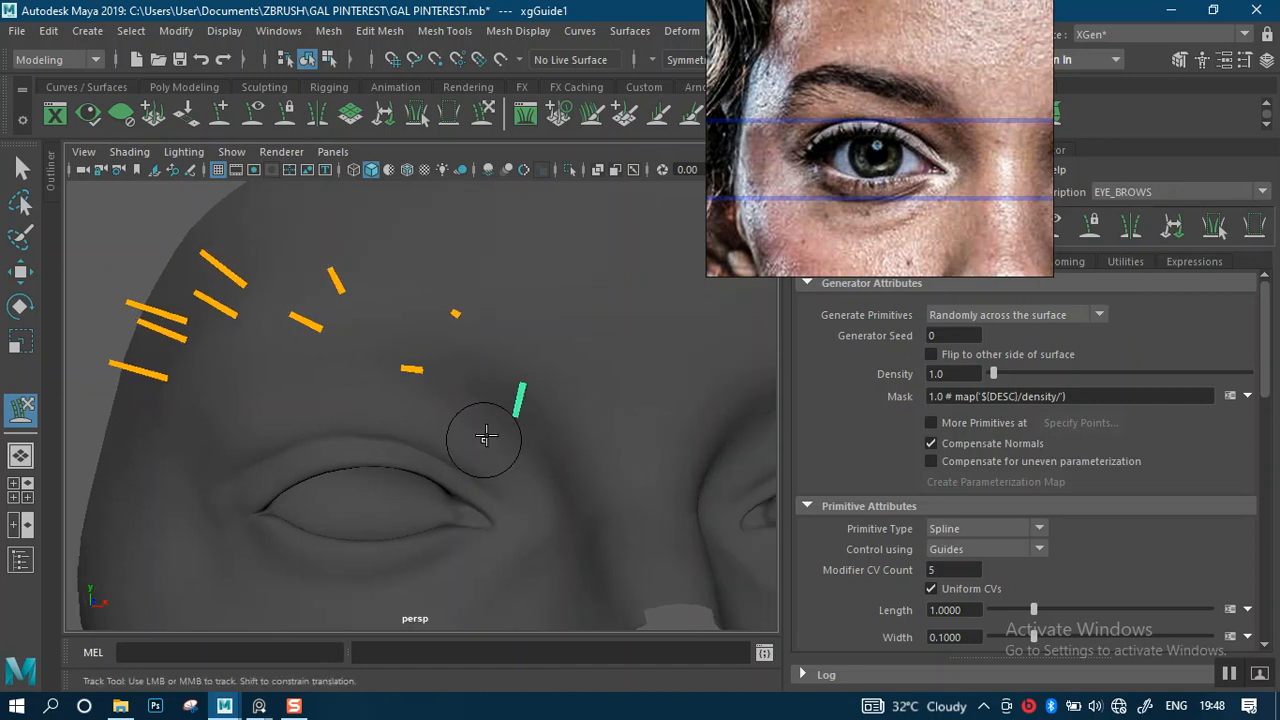
right_click_drag(484, 437, 534, 429, "alt")
left_click_drag(534, 429, 520, 417, "alt")
right_click_drag(512, 418, 523, 433, "alt")
mouse_move(518, 405)
left_mouse_down("alt")
mouse_move(454, 375)
mouse_move(503, 401)
left_mouse_up("alt")
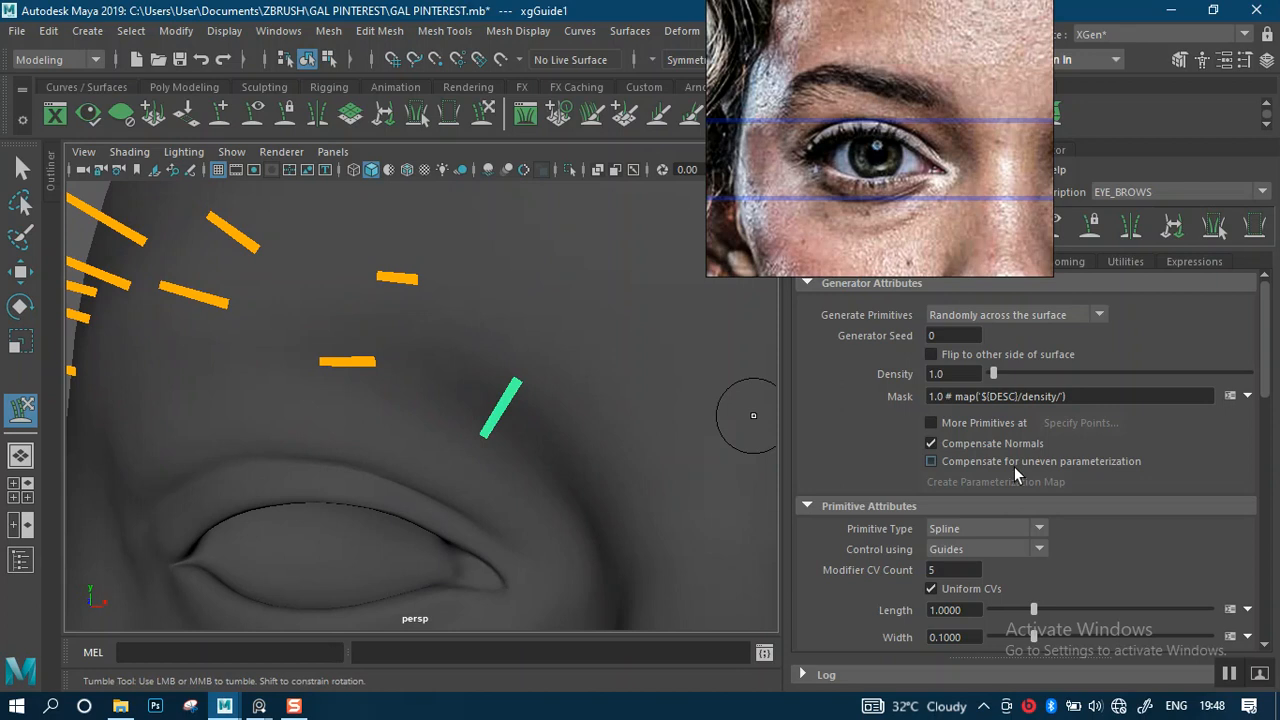
left_click_drag(1260, 380, 1178, 503)
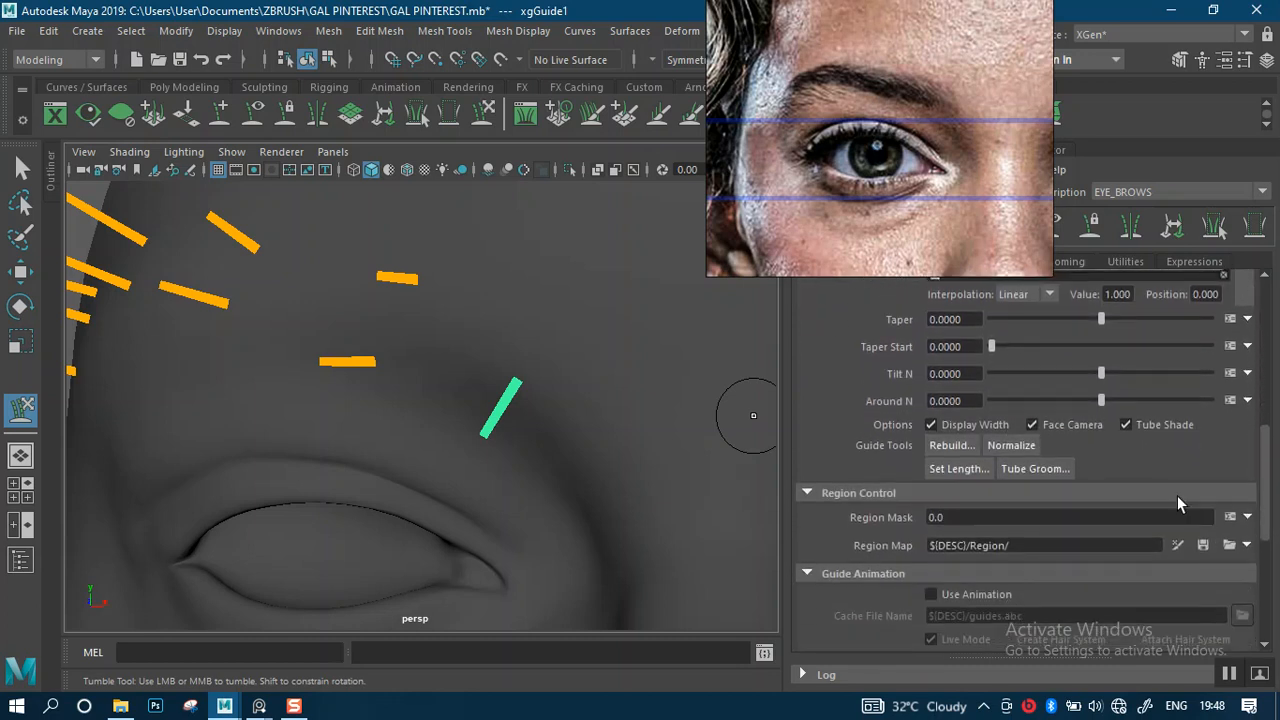
left_click(952, 446)
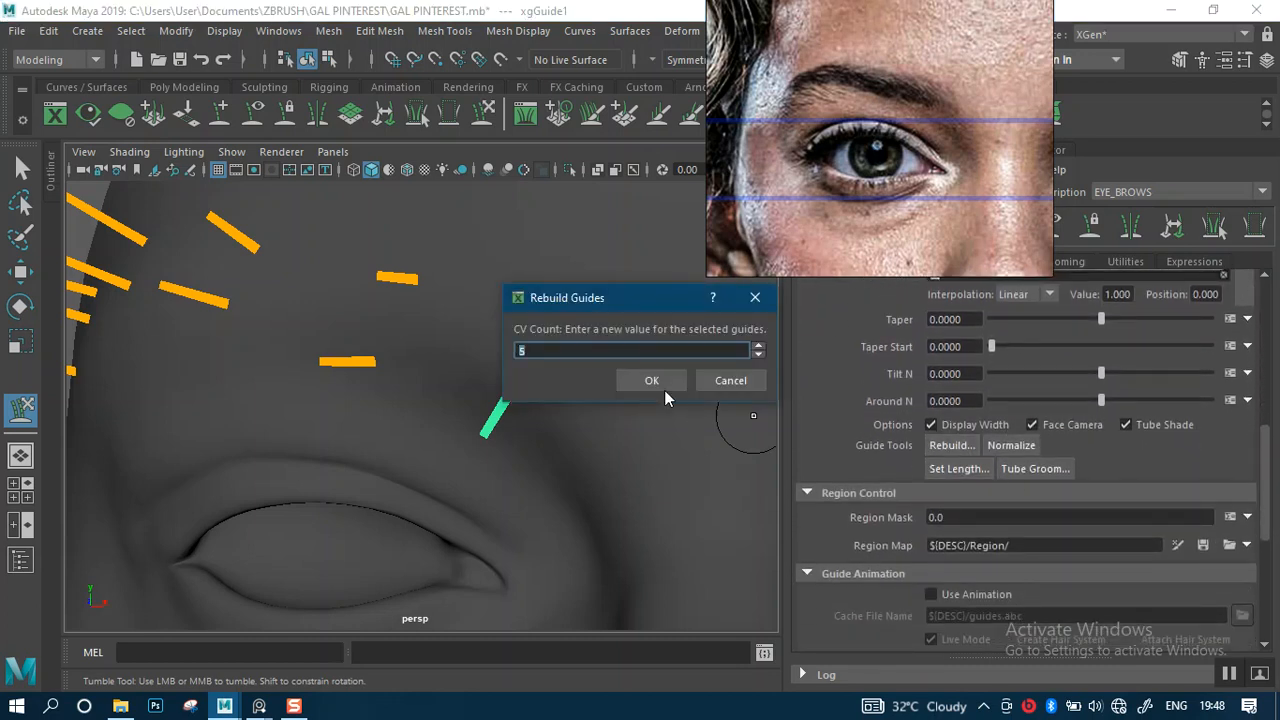
left_click_drag(612, 310, 722, 360)
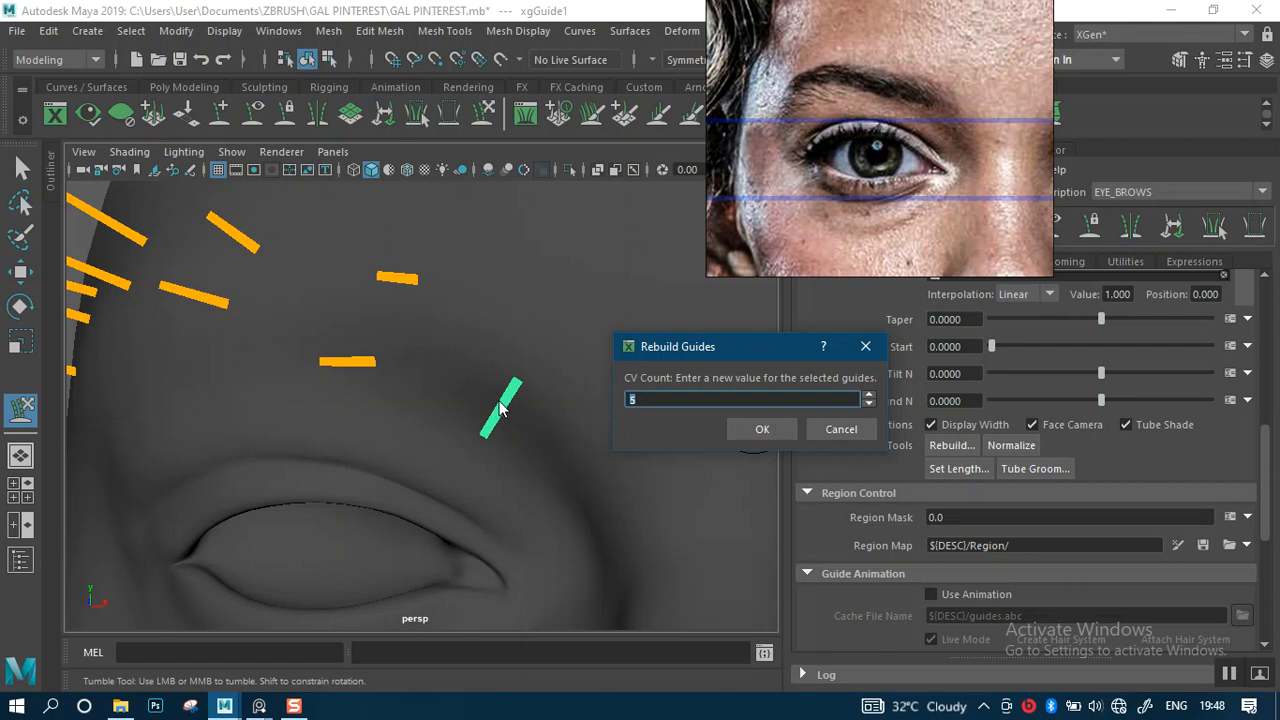
left_click(757, 428)
- Sculpt the inner-end guide into a curve hugging the skin, its tip sweeping up and outward along the brow
left_click_drag(510, 444, 600, 346, "alt")
middle_click_drag(600, 346, 637, 490, "alt")
left_click_drag(637, 490, 655, 447, "alt")
mouse_move(661, 497)
left_mouse_down("alt")
mouse_move(620, 537)
mouse_move(626, 443)
mouse_move(634, 457)
mouse_move(670, 448)
mouse_move(630, 508)
mouse_move(534, 400)
mouse_move(486, 306)
mouse_move(646, 380)
mouse_move(634, 409)
mouse_move(626, 306)
mouse_move(746, 310)
mouse_move(603, 334)
mouse_move(591, 429)
mouse_move(600, 531)
mouse_move(628, 451)
mouse_move(586, 423)
mouse_move(611, 417)
mouse_move(580, 420)
mouse_move(619, 418)
left_mouse_up("alt")
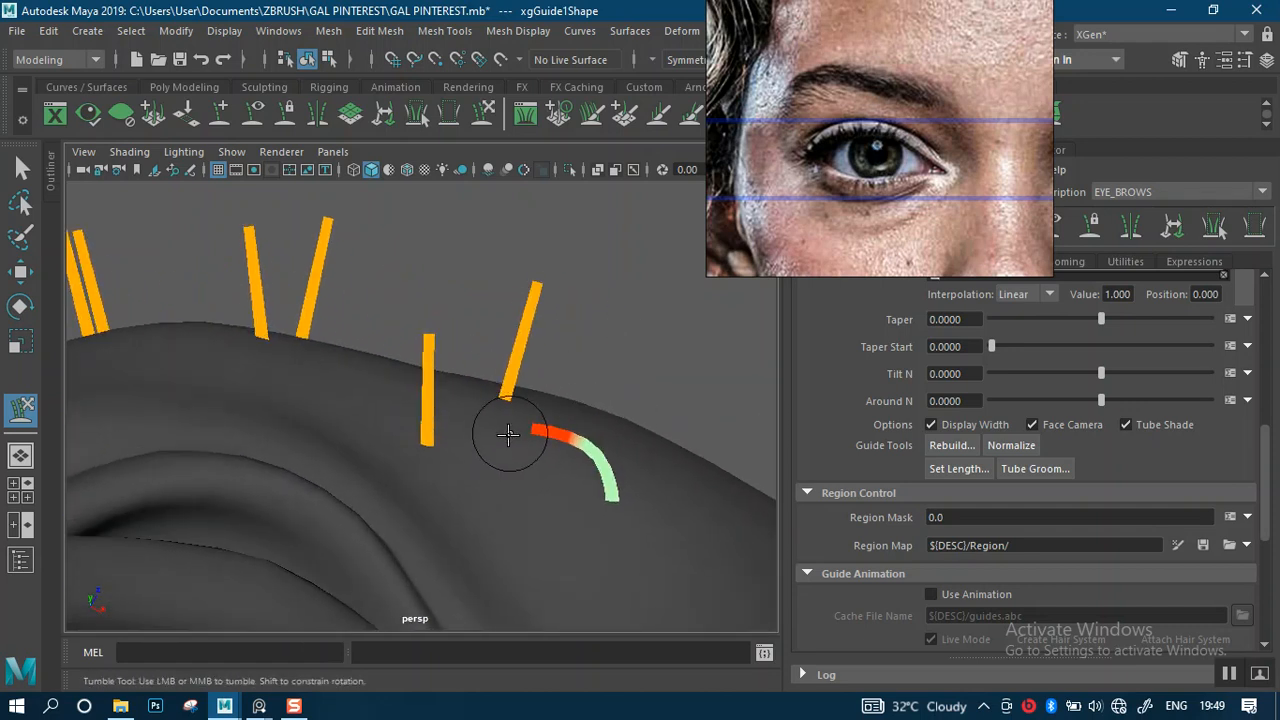
left_click_drag(485, 434, 663, 362, "alt")
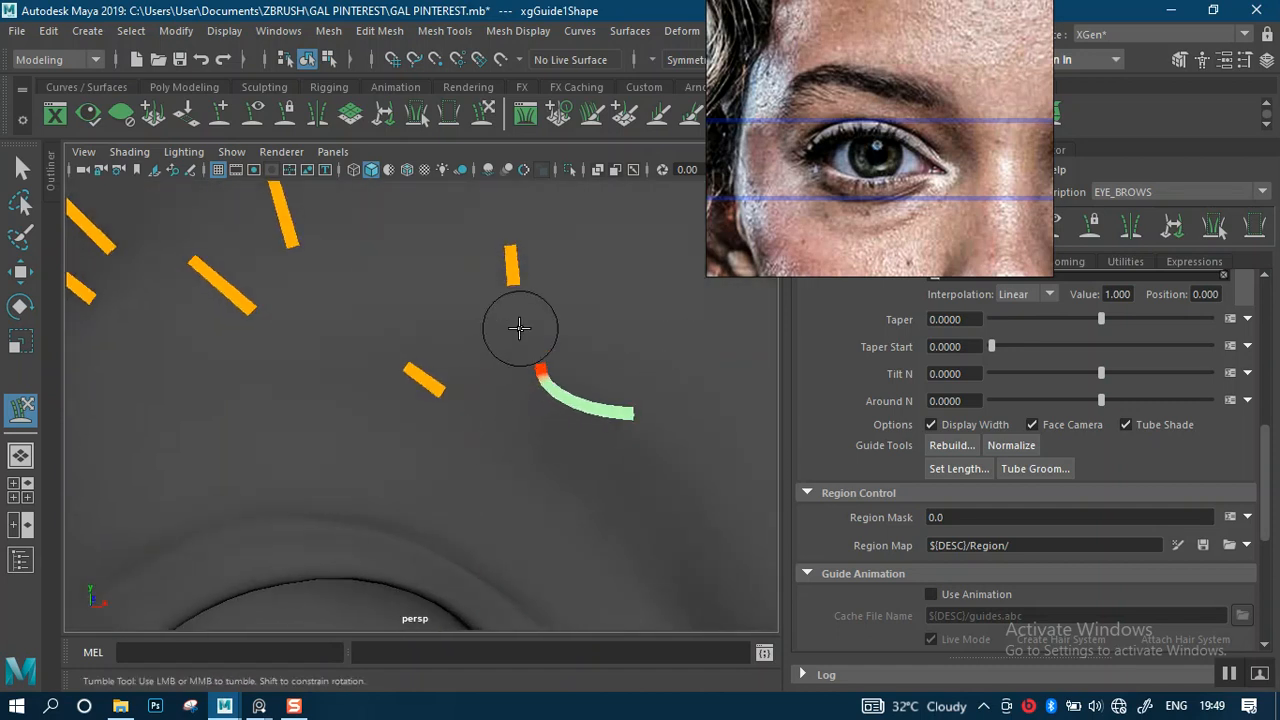
left_click_drag(535, 350, 471, 460, "alt")
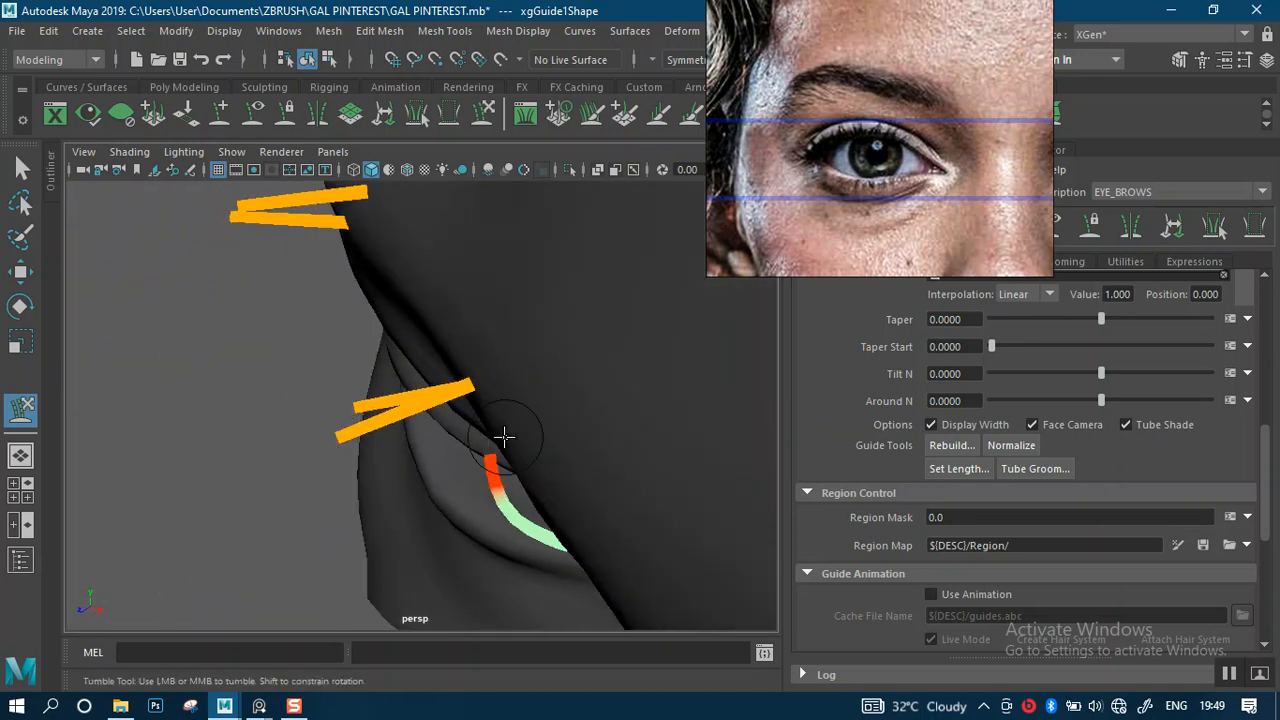
mouse_move(501, 425)
left_mouse_down("alt")
mouse_move(651, 380)
mouse_move(597, 314)
mouse_move(610, 316)
mouse_move(620, 251)
mouse_move(603, 331)
mouse_move(689, 383)
mouse_move(658, 393)
mouse_move(666, 477)
mouse_move(557, 506)
mouse_move(481, 434)
mouse_move(443, 429)
mouse_move(409, 400)
left_mouse_up("alt")
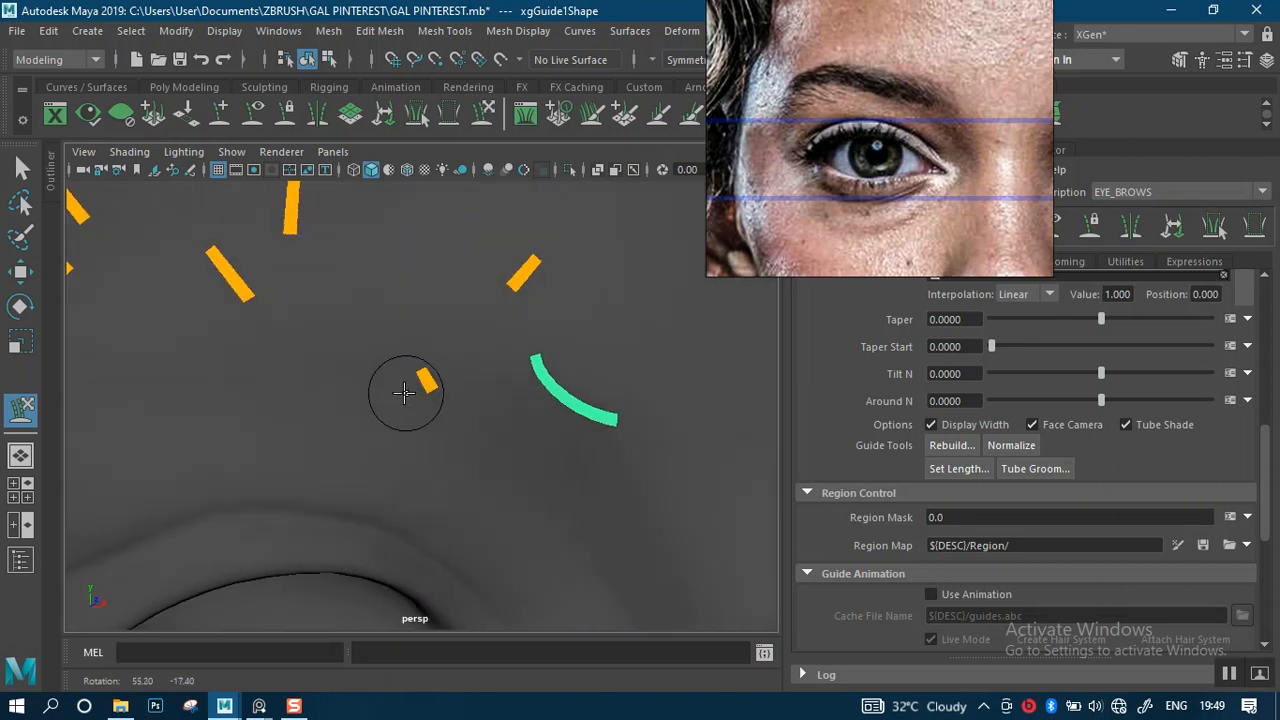
left_click_drag(584, 398, 586, 394)
mouse_move(526, 344)
left_mouse_down("alt")
mouse_move(511, 354)
mouse_move(568, 397)
left_mouse_up("alt")
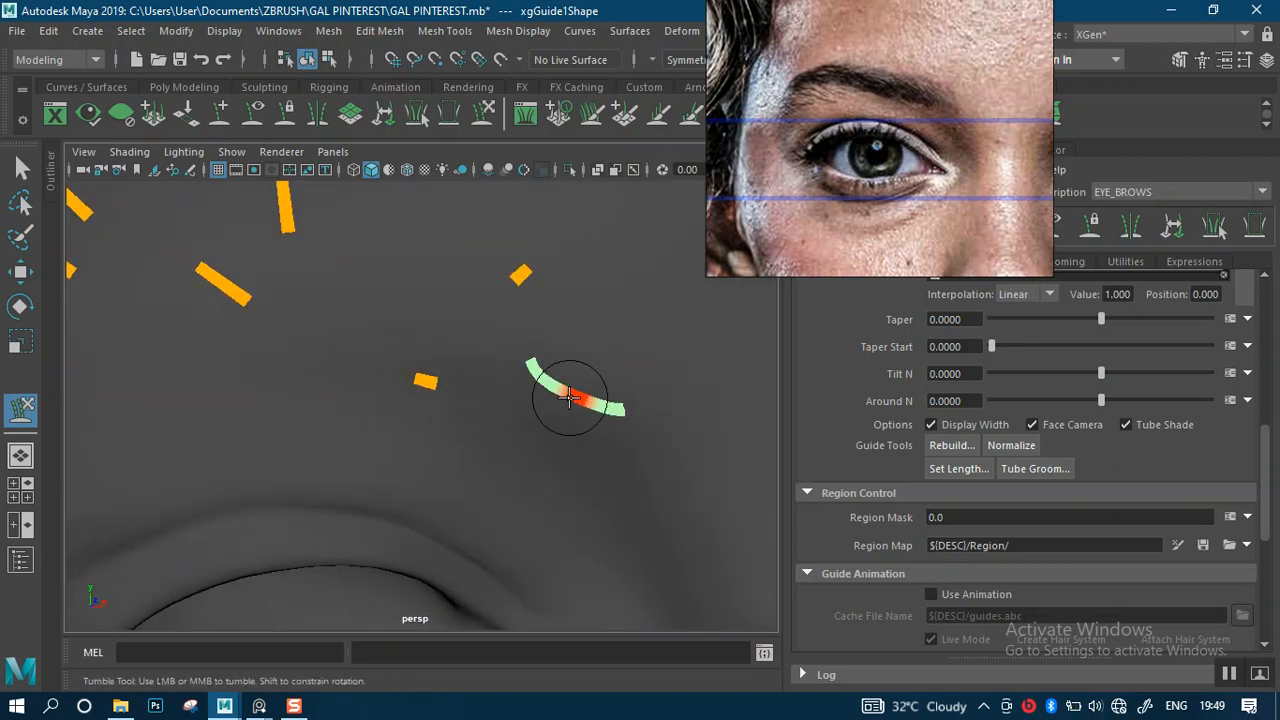
middle_click_drag(590, 350, 597, 350, "alt")
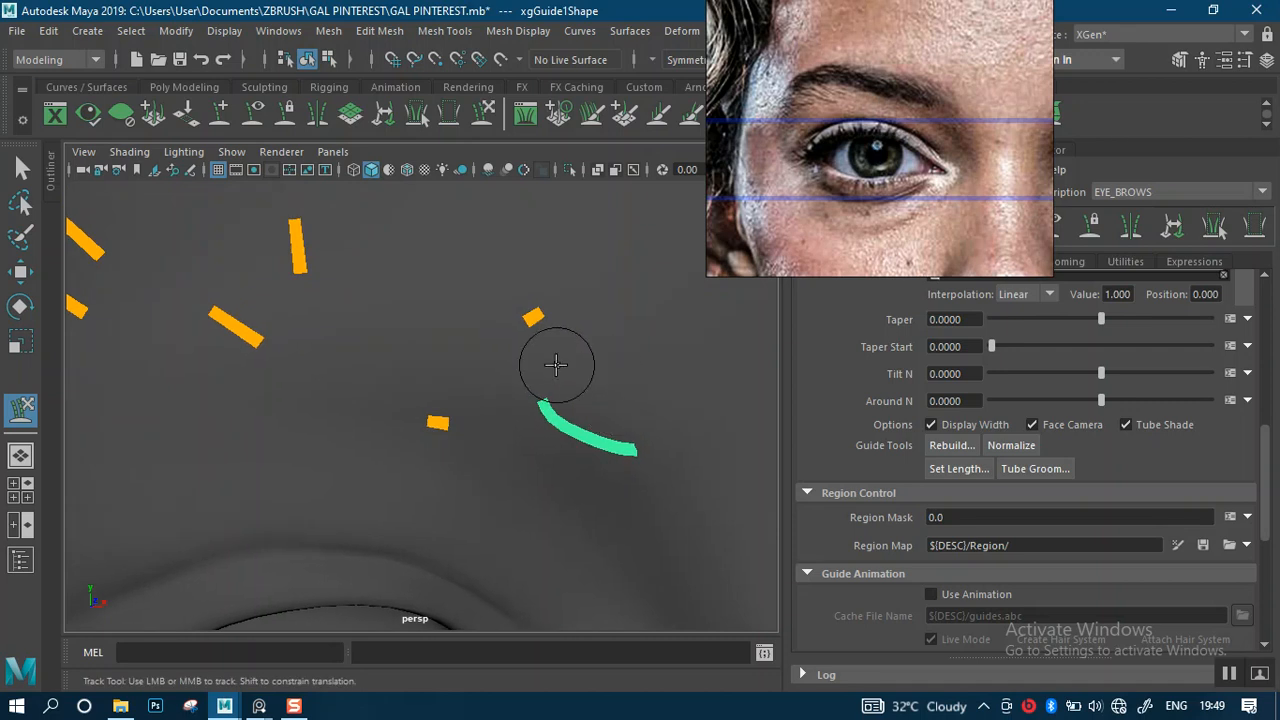
- Select the second upper guide from the inner end and bend it down along the skin toward the outer brow
key("q")
left_click_drag(579, 346, 543, 391, "alt")
middle_click_drag(543, 391, 551, 391, "alt")
left_click_drag(480, 319, 483, 333)
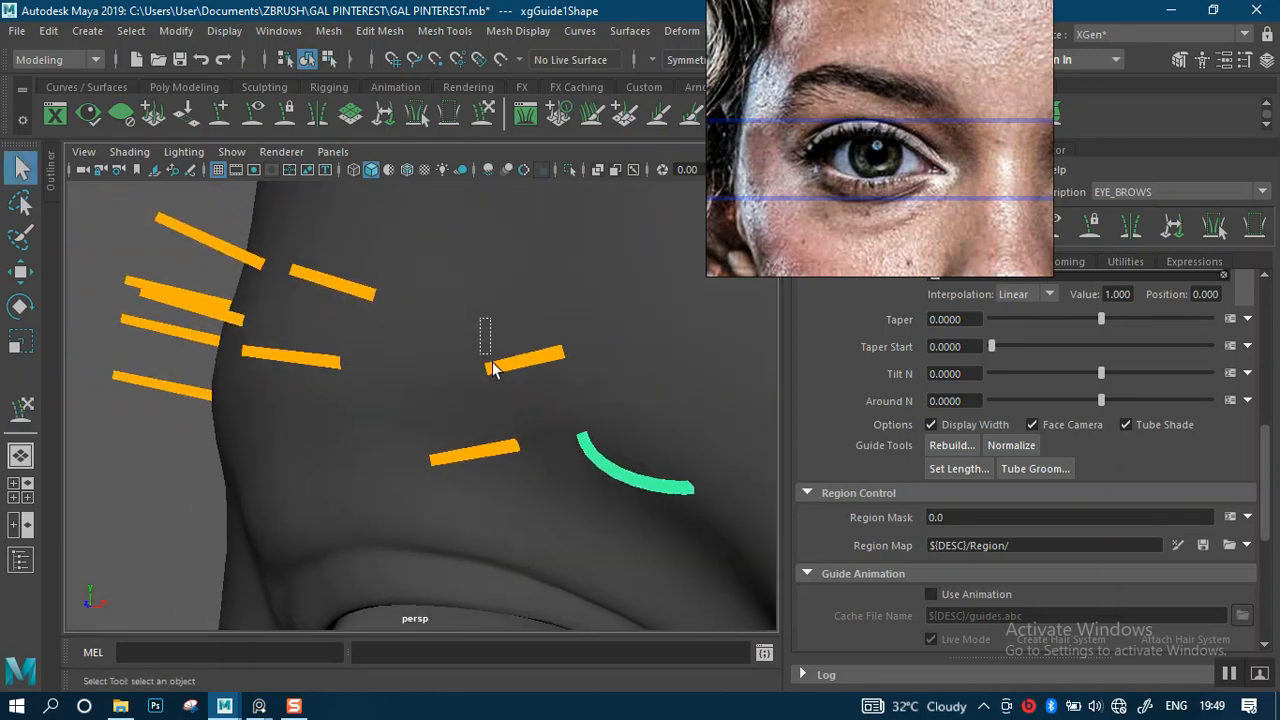
left_click_drag(497, 390, 551, 384, "alt")
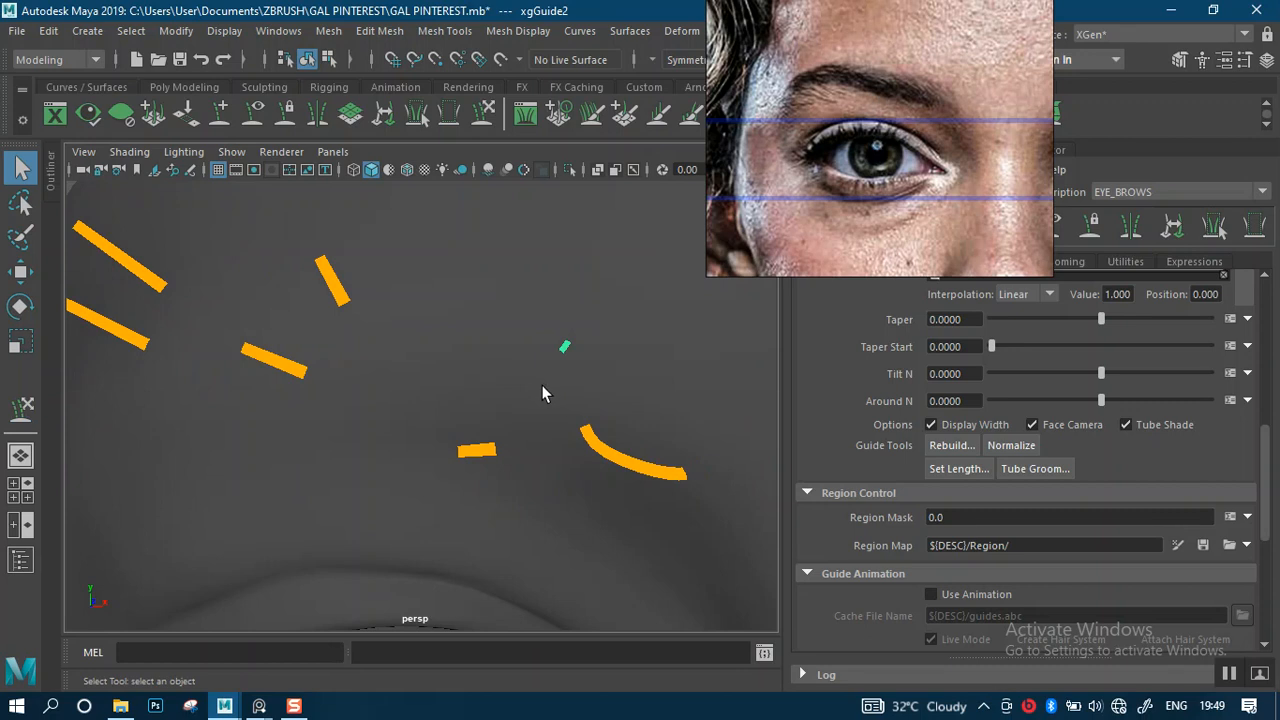
key("y")
mouse_move(563, 369)
left_mouse_down("alt")
mouse_move(565, 482)
mouse_move(529, 466)
mouse_move(429, 363)
mouse_move(427, 342)
left_mouse_up("alt")
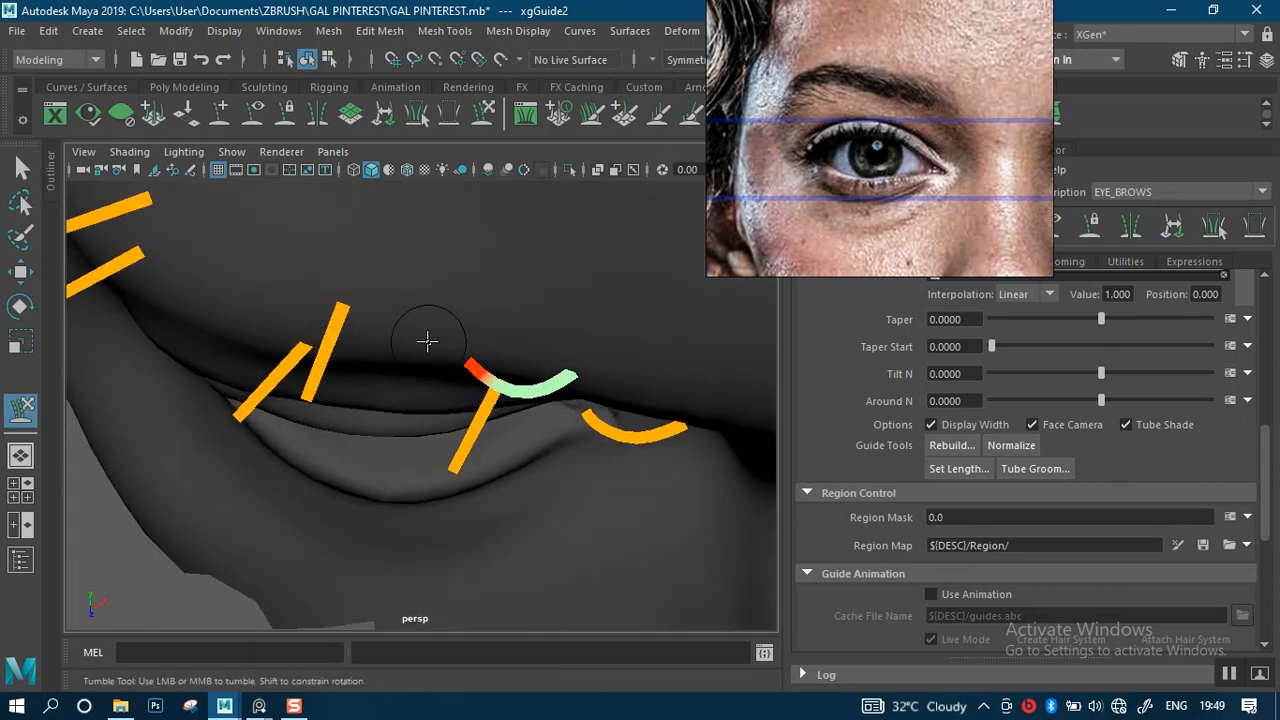
left_click_drag(612, 420, 645, 412, "alt")
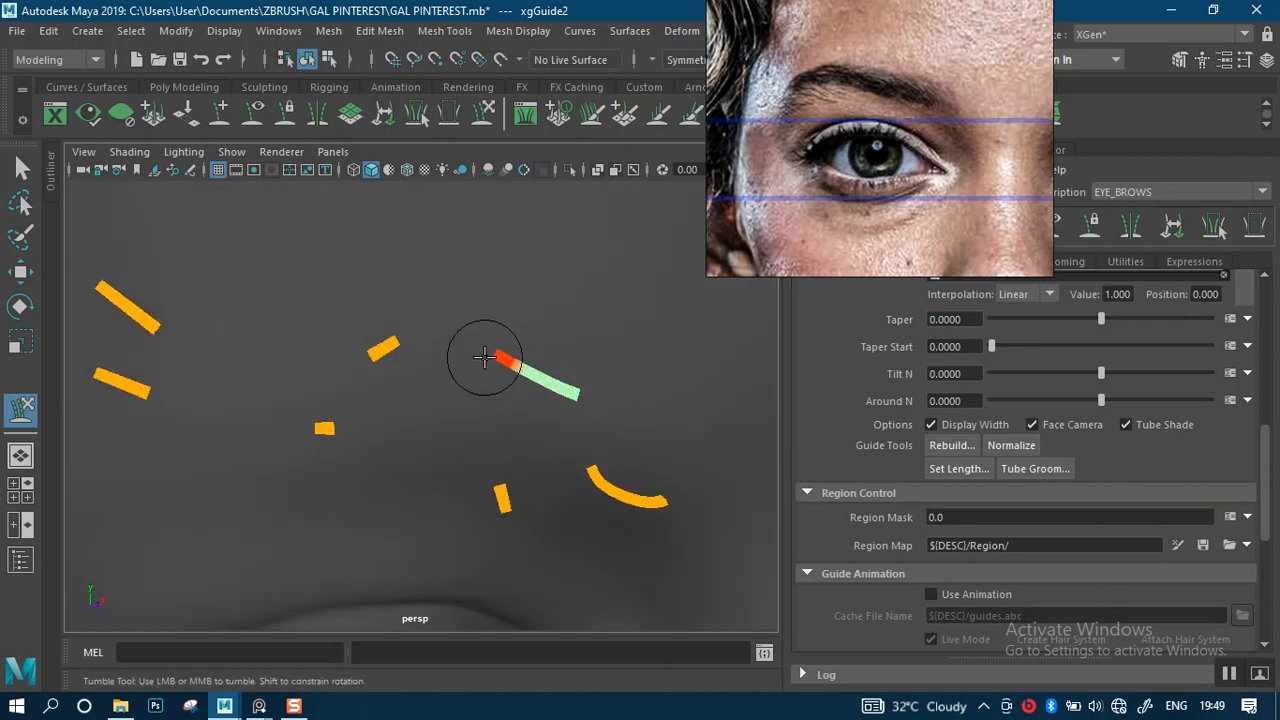
mouse_move(482, 358)
left_mouse_down()
mouse_move(475, 373)
mouse_move(591, 420)
mouse_move(563, 432)
left_mouse_up()
- Select the lower-row guide nearest the inner end and sculpt it against the skin, tip pointing toward the outer brow
key("q")
mouse_move(473, 467)
left_mouse_down()
mouse_move(524, 537)
mouse_move(591, 424)
mouse_move(572, 447)
left_mouse_up()
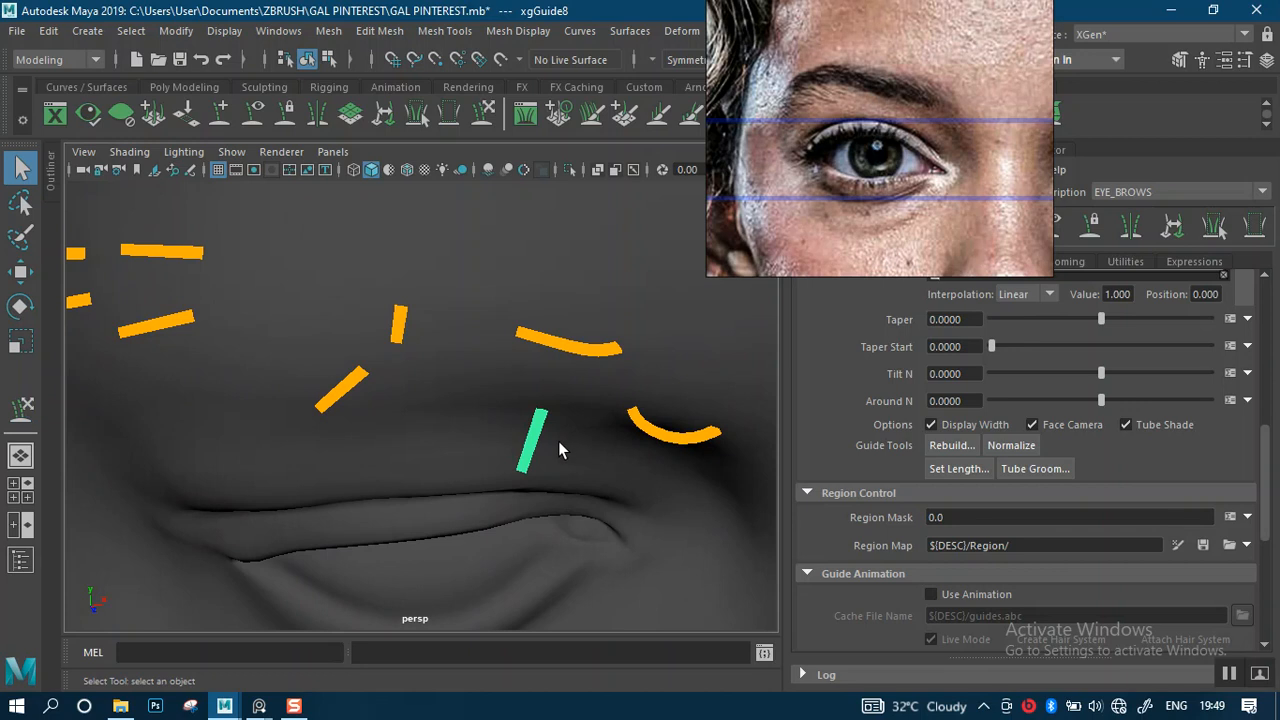
key("y")
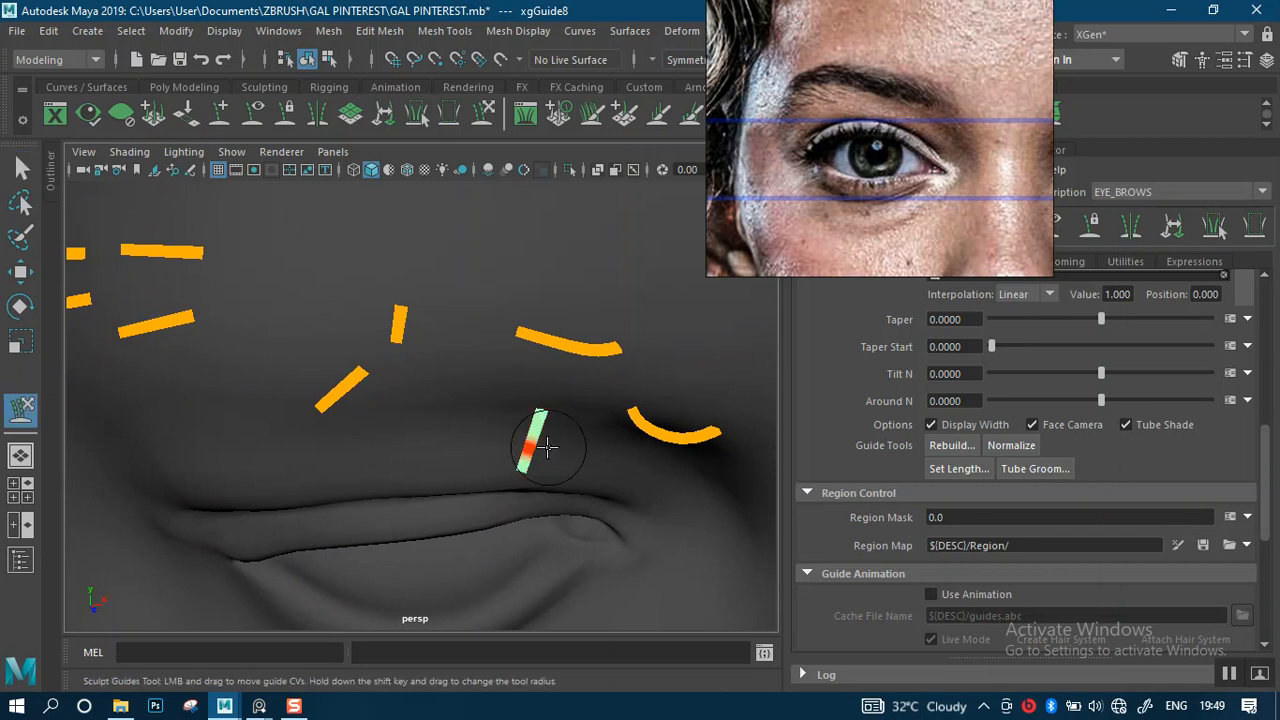
mouse_move(500, 468)
left_mouse_down()
mouse_move(438, 400)
mouse_move(537, 346)
mouse_move(577, 437)
mouse_move(600, 309)
mouse_move(586, 334)
mouse_move(641, 438)
mouse_move(706, 371)
mouse_move(634, 411)
mouse_move(531, 537)
mouse_move(531, 384)
mouse_move(531, 429)
mouse_move(491, 374)
mouse_move(428, 377)
mouse_move(378, 432)
left_mouse_up()
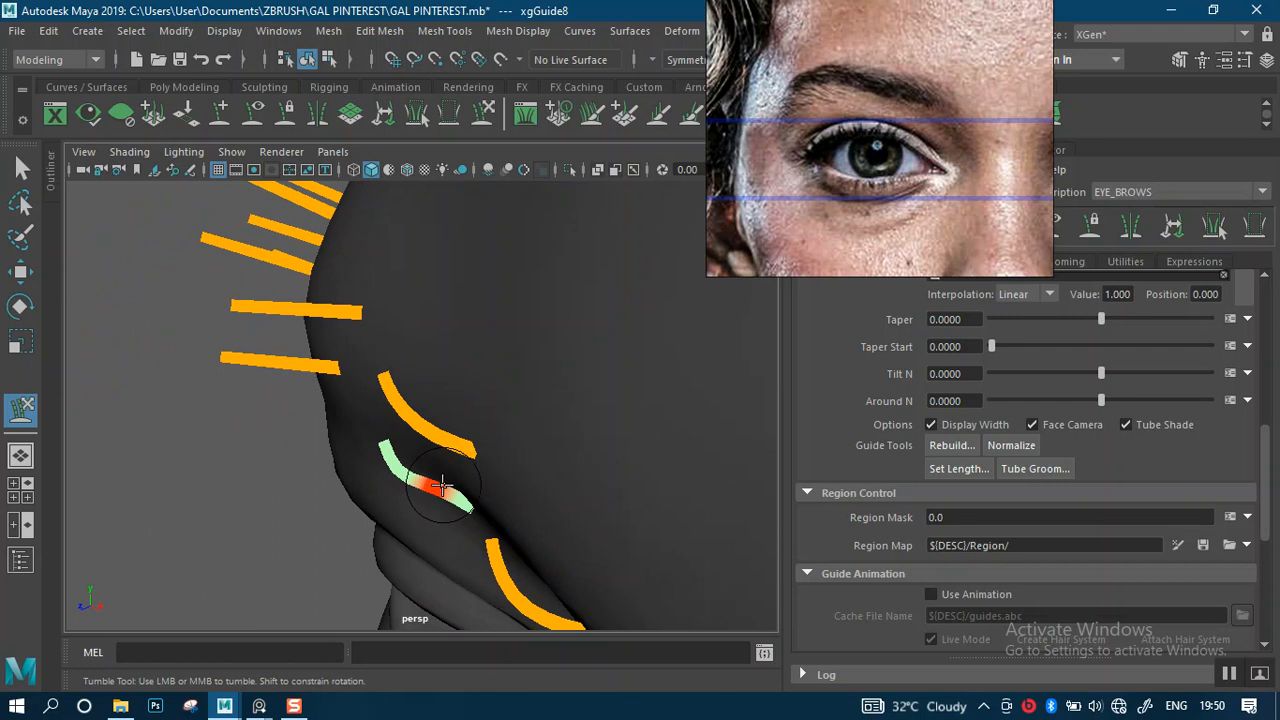
- Select the third upper guide from the inner end and lay it along the brow's upper edge toward the outer end
left_click_drag(442, 485, 603, 391, "alt")
right_click_drag(603, 391, 551, 351, "alt")
left_click_drag(551, 351, 609, 371, "alt")
middle_click_drag(609, 371, 563, 423, "alt")
key("q")
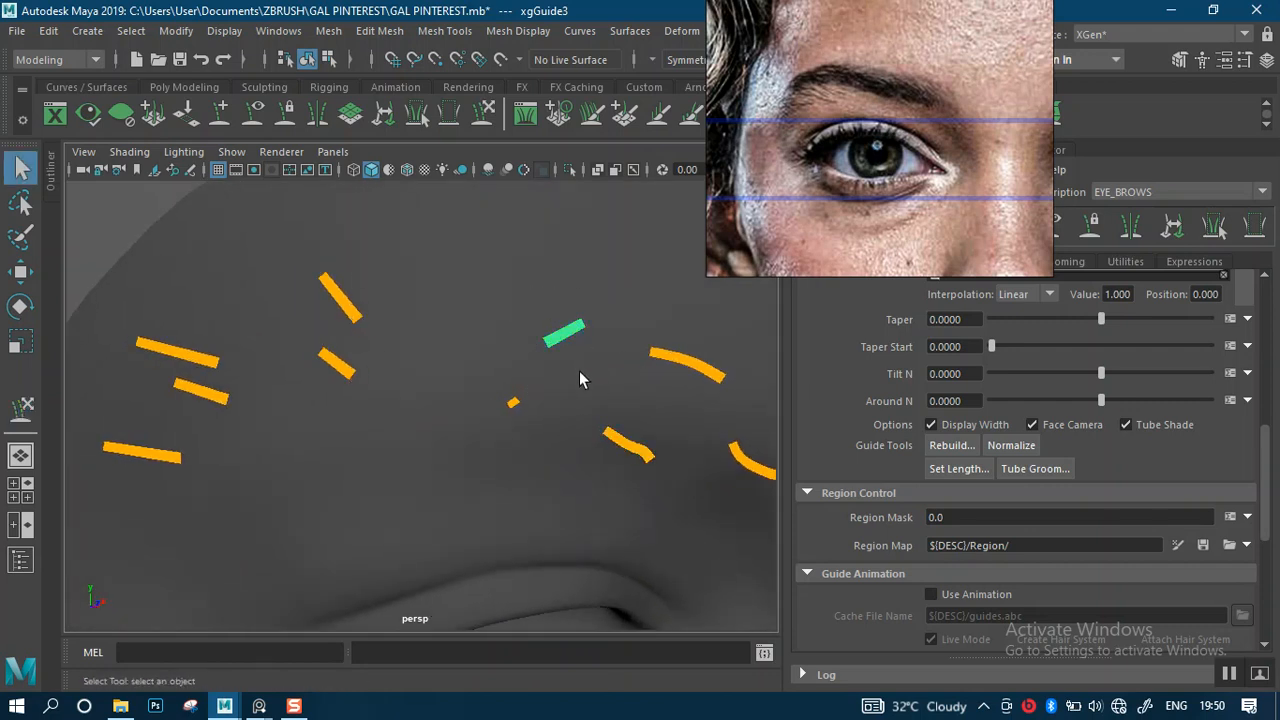
key("y")
mouse_move(574, 374)
left_mouse_down("alt")
mouse_move(583, 357)
mouse_move(545, 362)
mouse_move(623, 331)
mouse_move(589, 309)
mouse_move(385, 361)
mouse_move(571, 449)
mouse_move(529, 429)
mouse_move(514, 486)
left_mouse_up("alt")
left_click_drag(470, 427, 609, 306, "alt")
middle_click_drag(594, 309, 596, 347, "alt")
mouse_move(596, 347)
left_mouse_down("alt")
mouse_move(566, 353)
mouse_move(537, 309)
mouse_move(580, 329)
mouse_move(489, 334)
mouse_move(523, 311)
mouse_move(634, 366)
mouse_move(568, 347)
mouse_move(606, 346)
mouse_move(514, 374)
mouse_move(548, 353)
mouse_move(651, 431)
mouse_move(657, 457)
mouse_move(580, 380)
mouse_move(486, 357)
mouse_move(575, 389)
left_mouse_up("alt")
middle_click_drag(575, 389, 623, 406, "alt")
- Select the lower guide beneath the third upper one and curve it close to the skin, parallel to that guide
key("q")
left_click(615, 437)
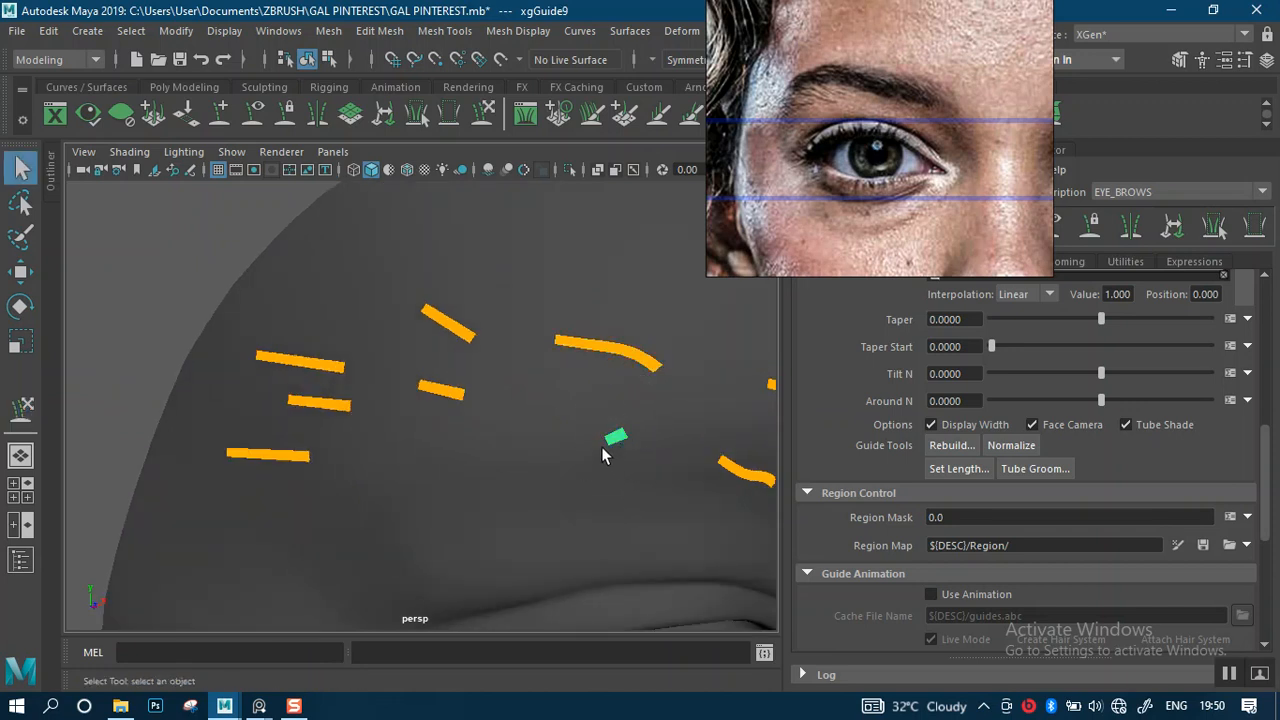
key("y")
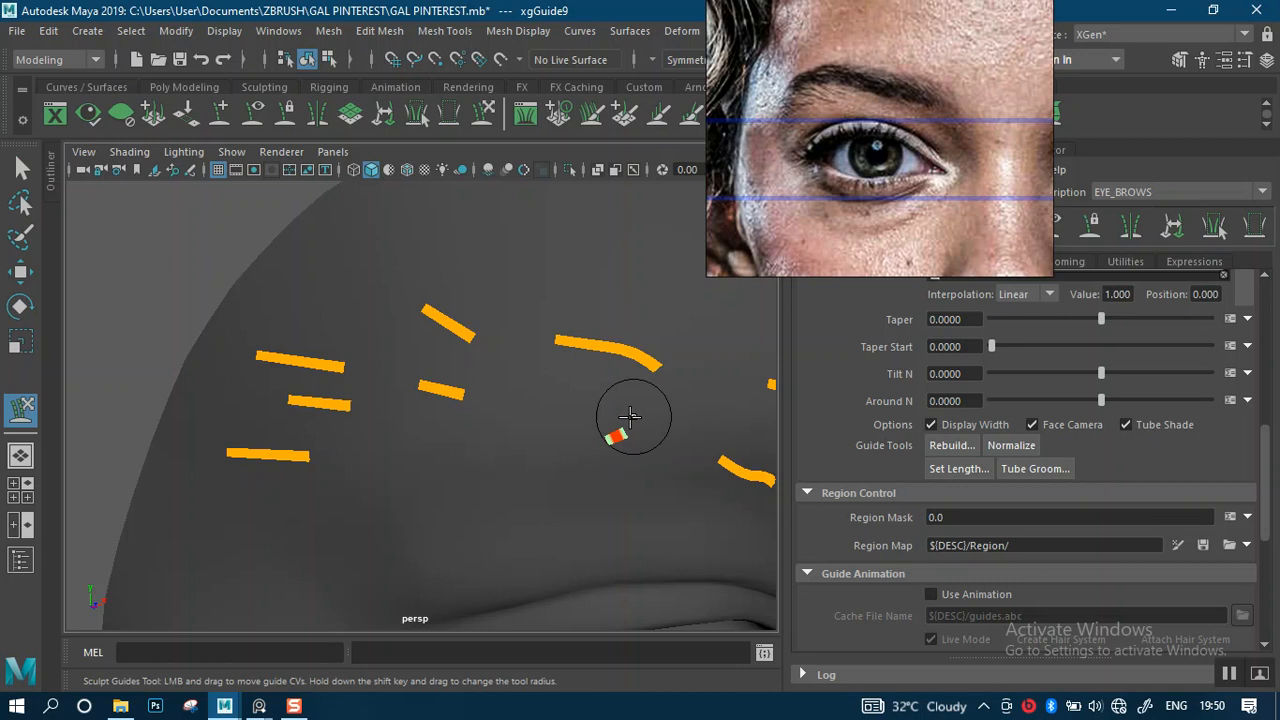
left_click_drag(630, 417, 569, 443, "alt")
middle_click_drag(569, 450, 599, 419, "alt")
mouse_move(510, 557)
left_mouse_down()
mouse_move(471, 414)
mouse_move(494, 415)
left_mouse_up()
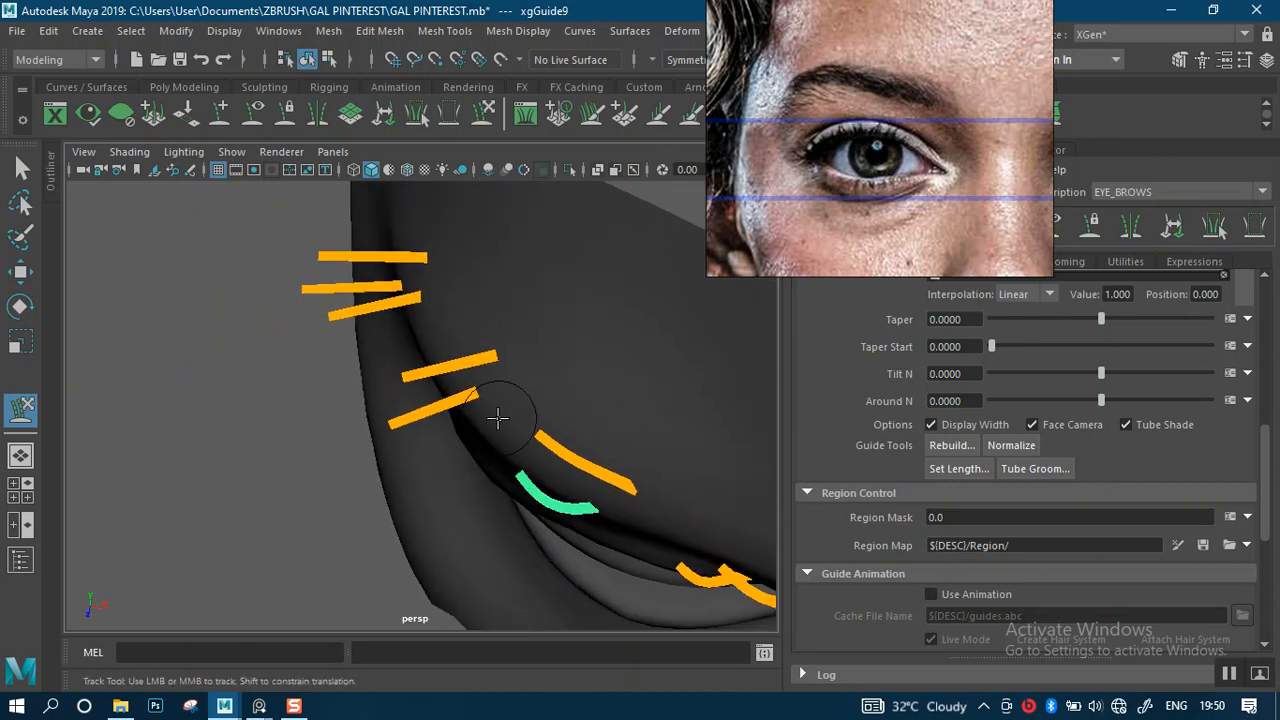
mouse_move(598, 449)
left_mouse_down("alt")
mouse_move(674, 343)
mouse_move(603, 327)
mouse_move(677, 289)
mouse_move(629, 280)
mouse_move(606, 366)
mouse_move(543, 400)
mouse_move(574, 403)
left_mouse_up("alt")
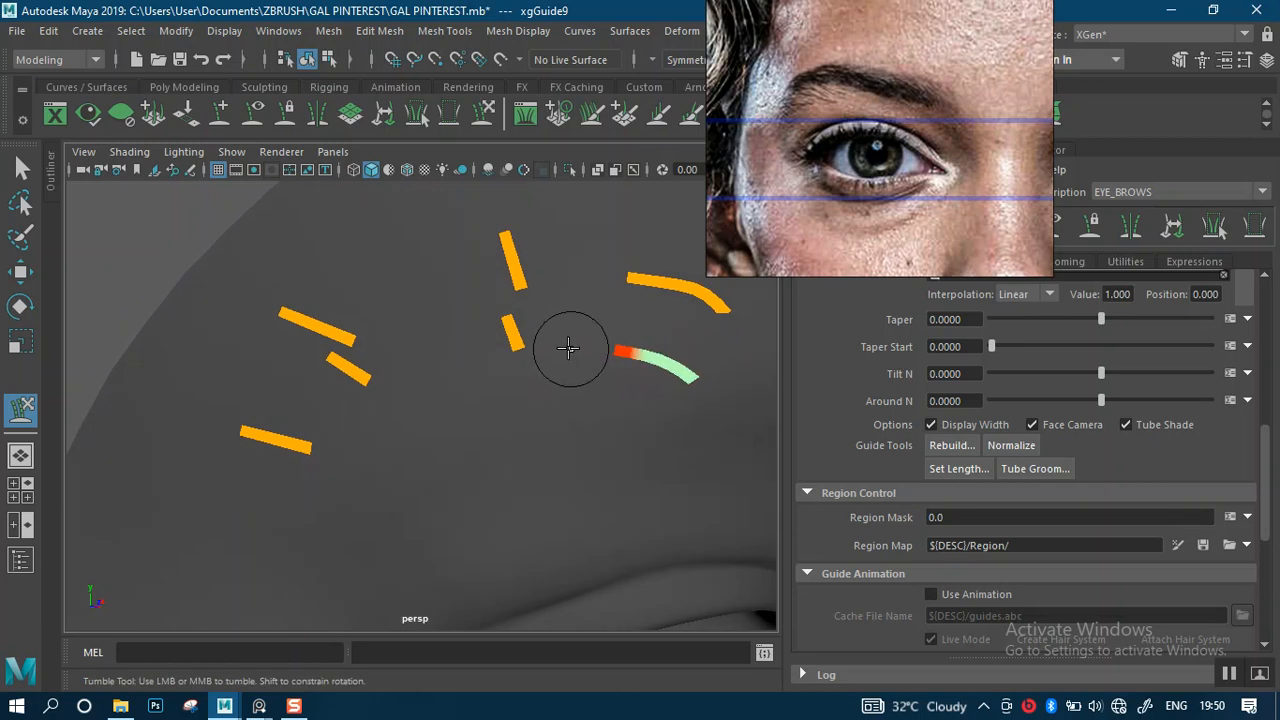
left_click_drag(669, 357, 583, 423, "alt")
middle_click_drag(583, 423, 594, 333, "alt")
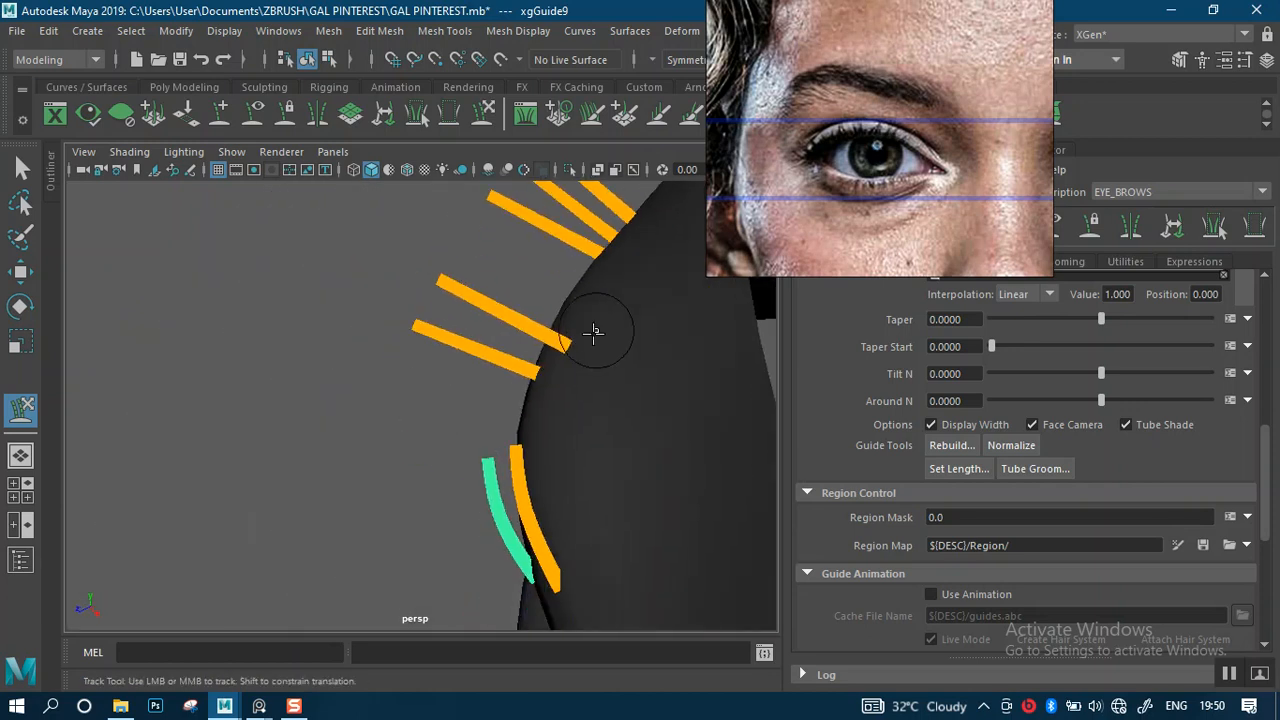
left_click_drag(594, 333, 680, 374, "alt")
right_click_drag(680, 374, 596, 289, "alt")
left_click_drag(597, 289, 634, 420, "alt")
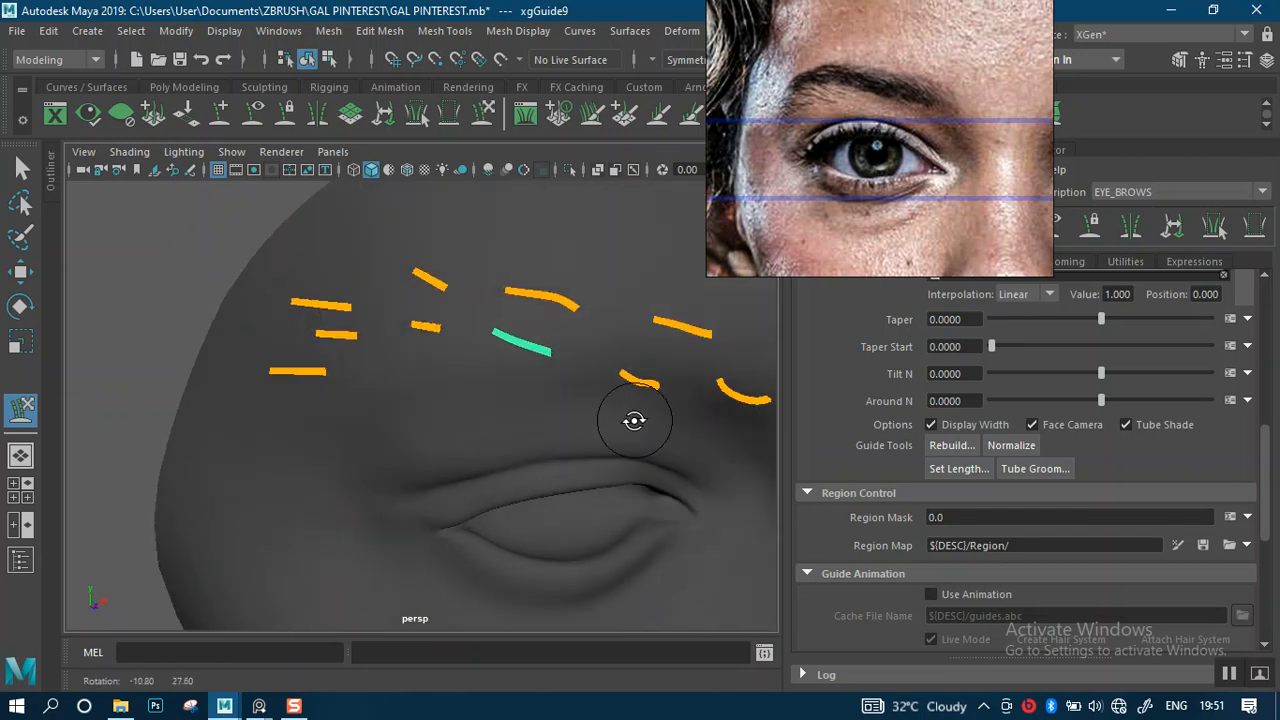
- Select the fourth upper guide from the inner end and sculpt it into an arch over the brow's peak
middle_click_drag(597, 397, 611, 451, "alt")
left_click_drag(611, 451, 577, 400, "alt")
middle_click_drag(577, 400, 668, 398, "alt")
right_click_drag(571, 425, 594, 440, "alt")
left_click_drag(594, 440, 585, 381, "alt")
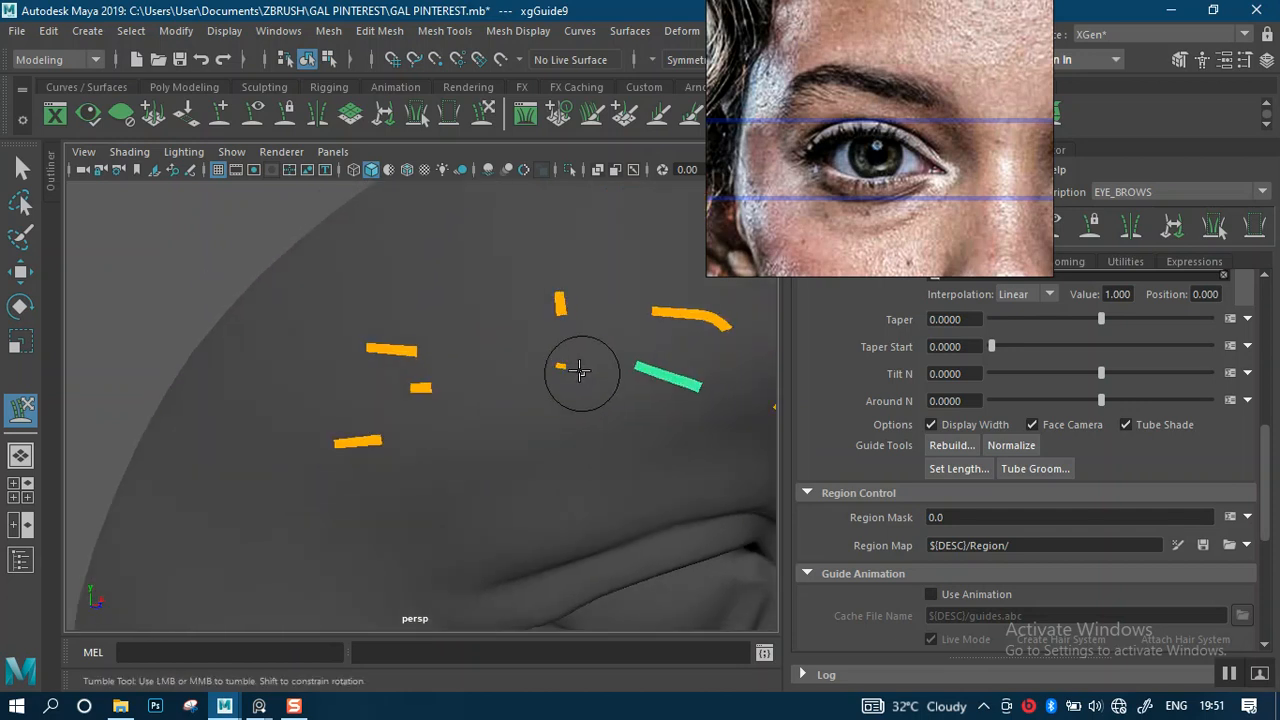
key("q")
left_click_drag(583, 323, 523, 287, "alt")
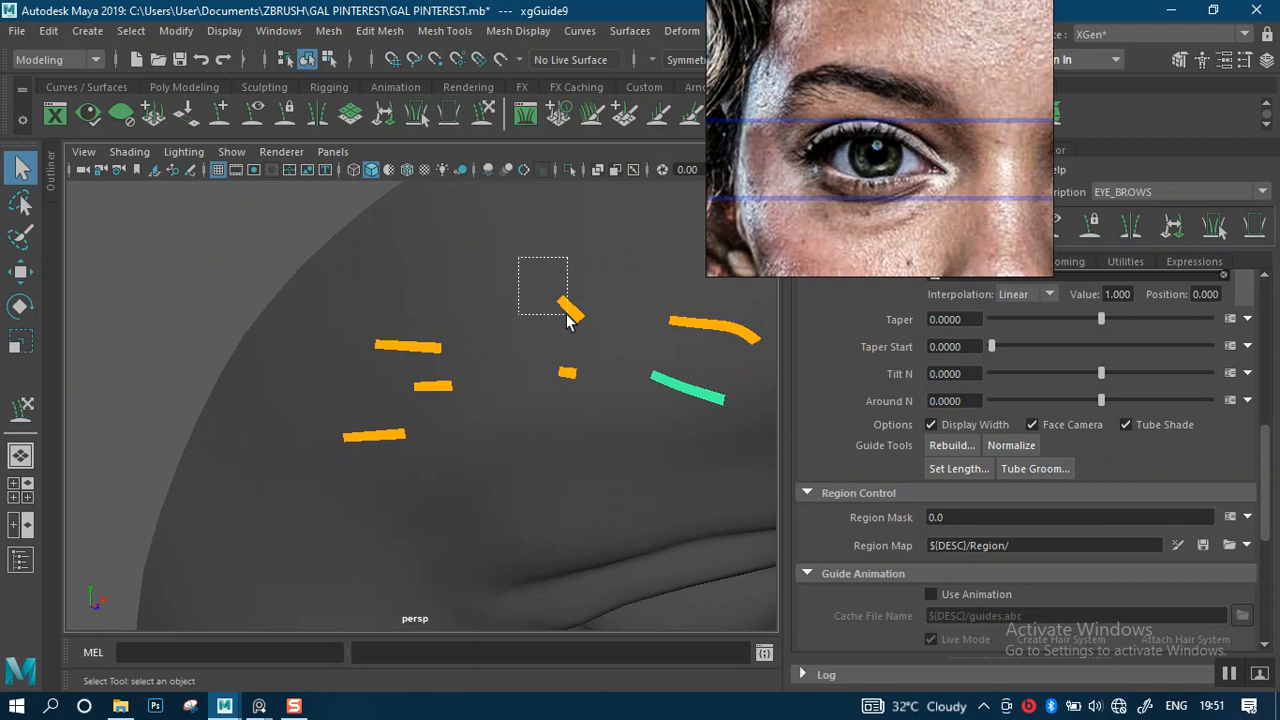
left_click_drag(597, 337, 585, 375, "alt")
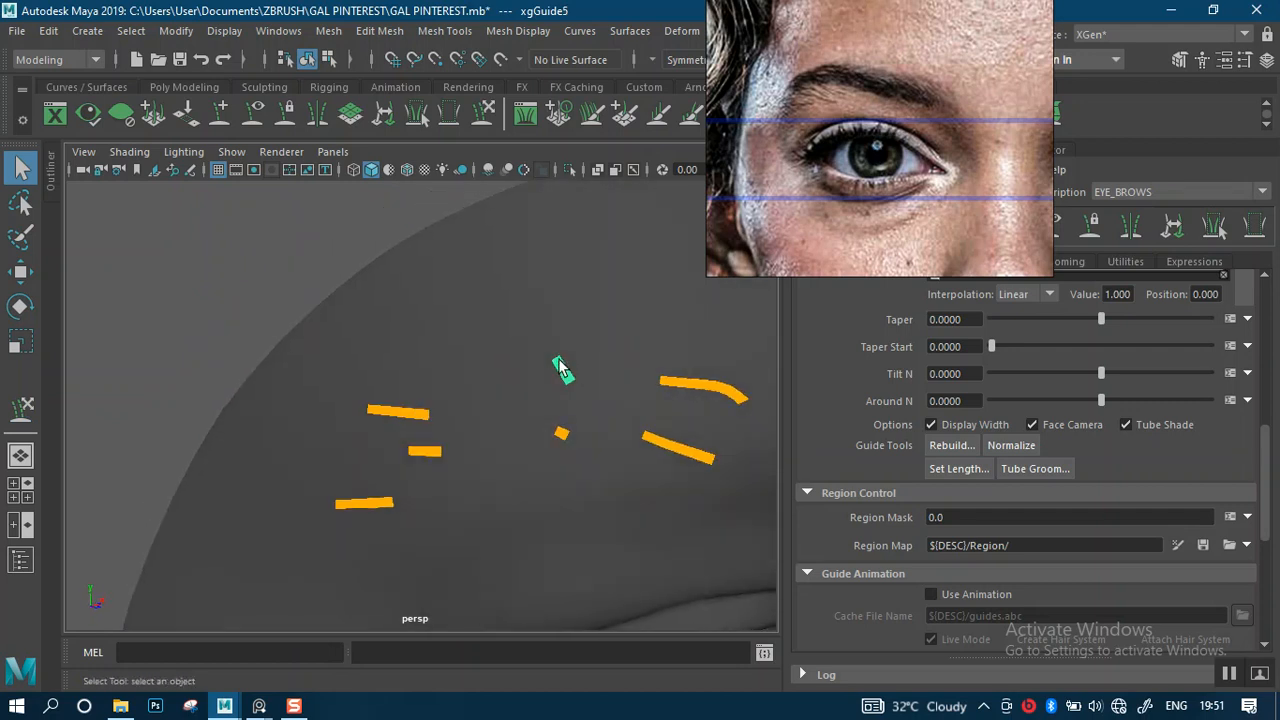
key("y")
mouse_move(560, 372)
left_mouse_down("alt")
mouse_move(620, 340)
mouse_move(540, 357)
left_mouse_up("alt")
mouse_move(445, 390)
left_mouse_down("alt")
mouse_move(546, 385)
mouse_move(515, 349)
mouse_move(577, 347)
mouse_move(631, 414)
mouse_move(560, 391)
mouse_move(476, 452)
mouse_move(494, 314)
mouse_move(451, 340)
left_mouse_up("alt")
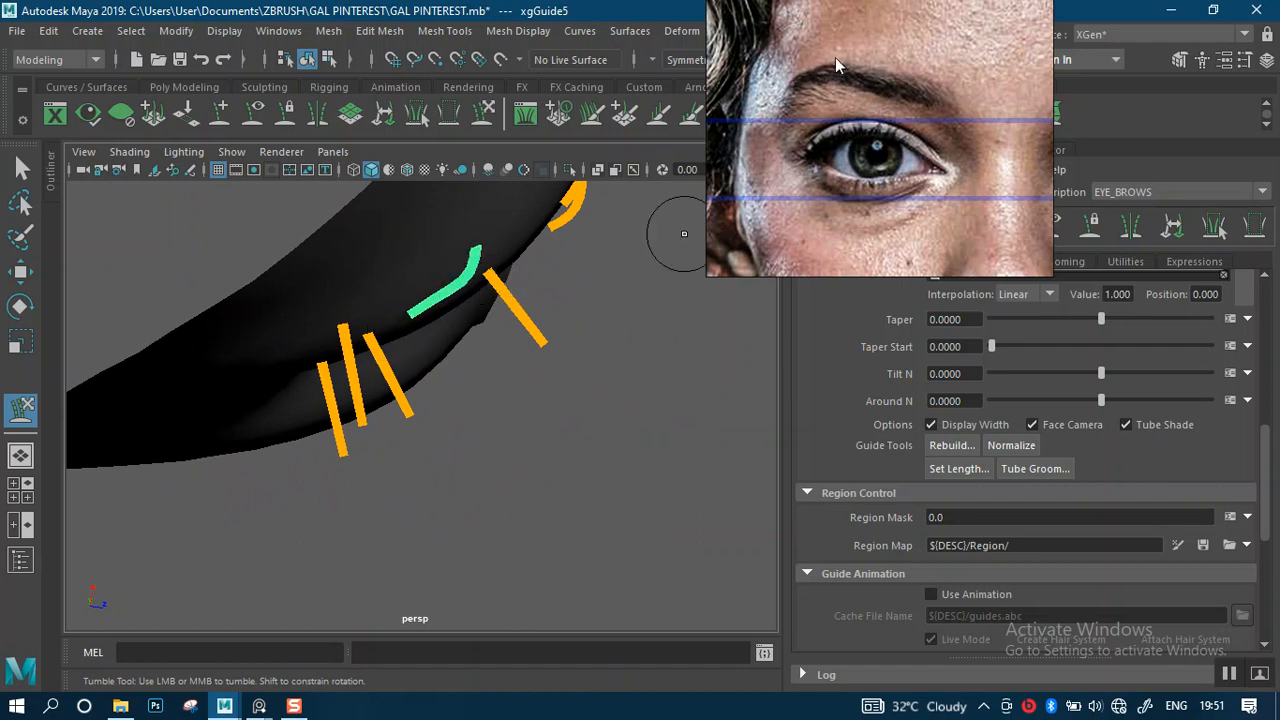
left_click_drag(590, 250, 595, 313, "alt")
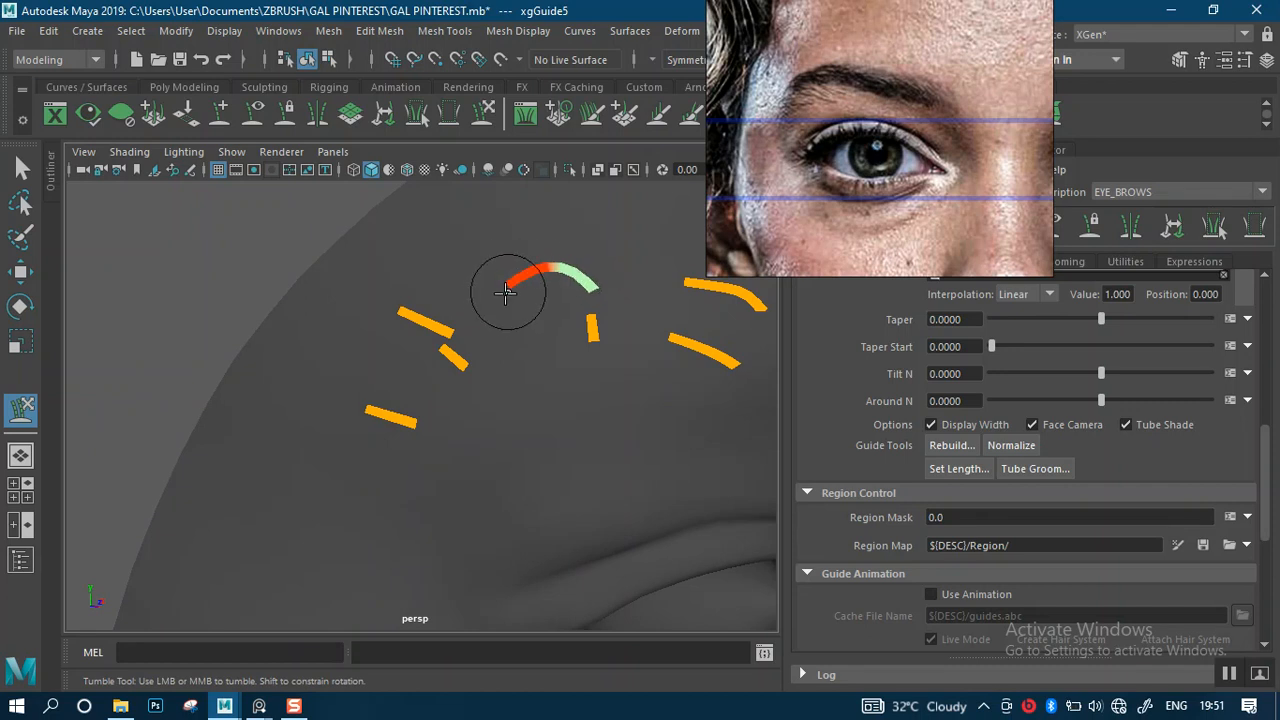
mouse_move(504, 291)
left_mouse_down("alt")
mouse_move(580, 280)
mouse_move(571, 294)
mouse_move(506, 294)
left_mouse_up("alt")
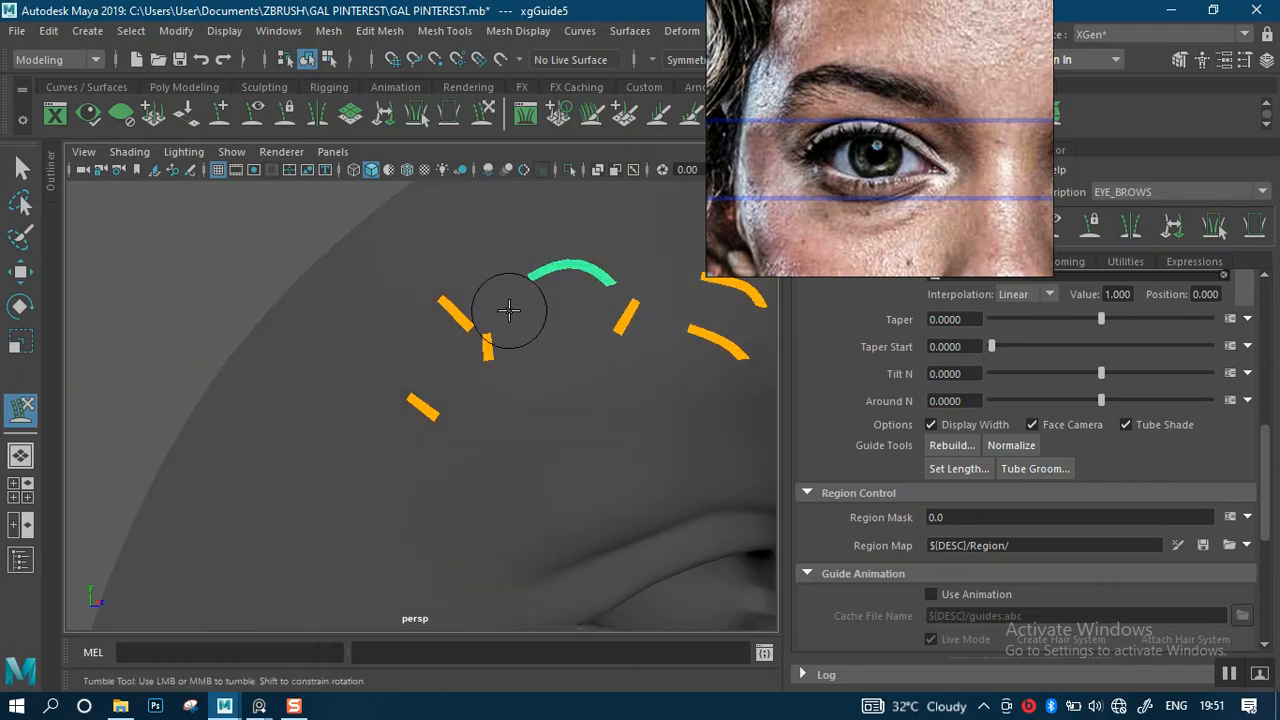
key("q")
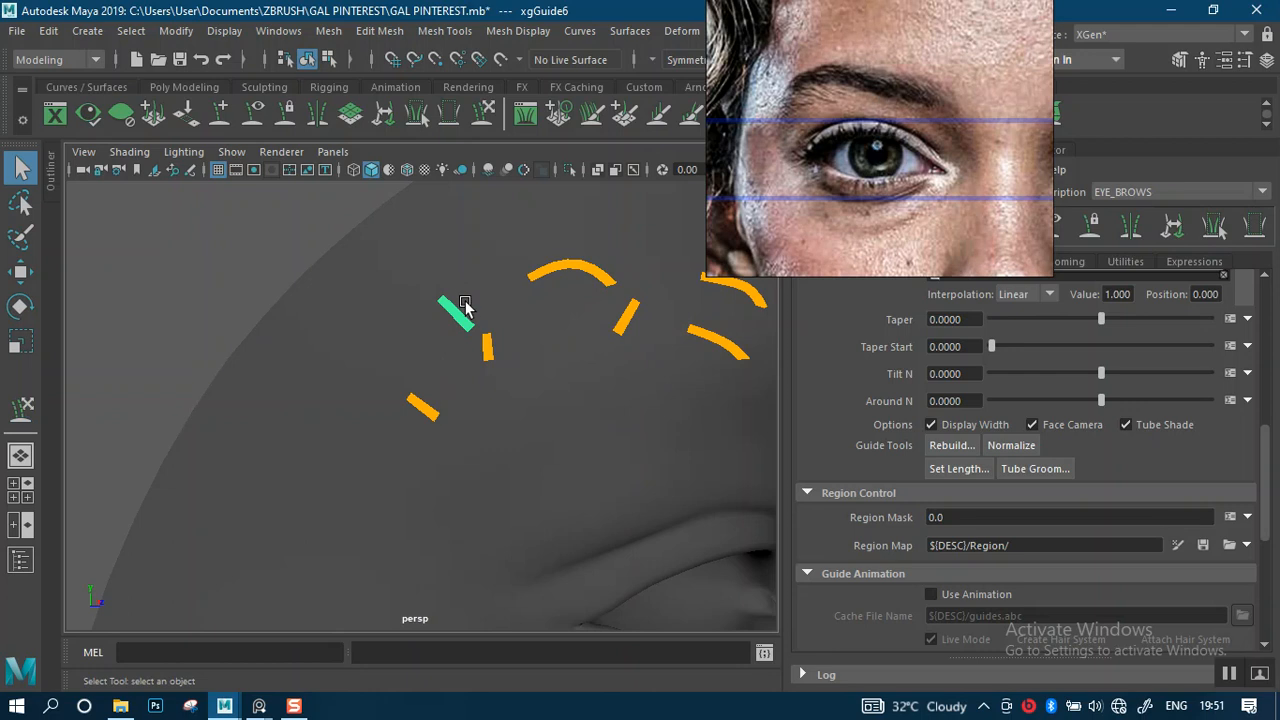
key("r")
left_click_drag(619, 337, 650, 318, "alt")
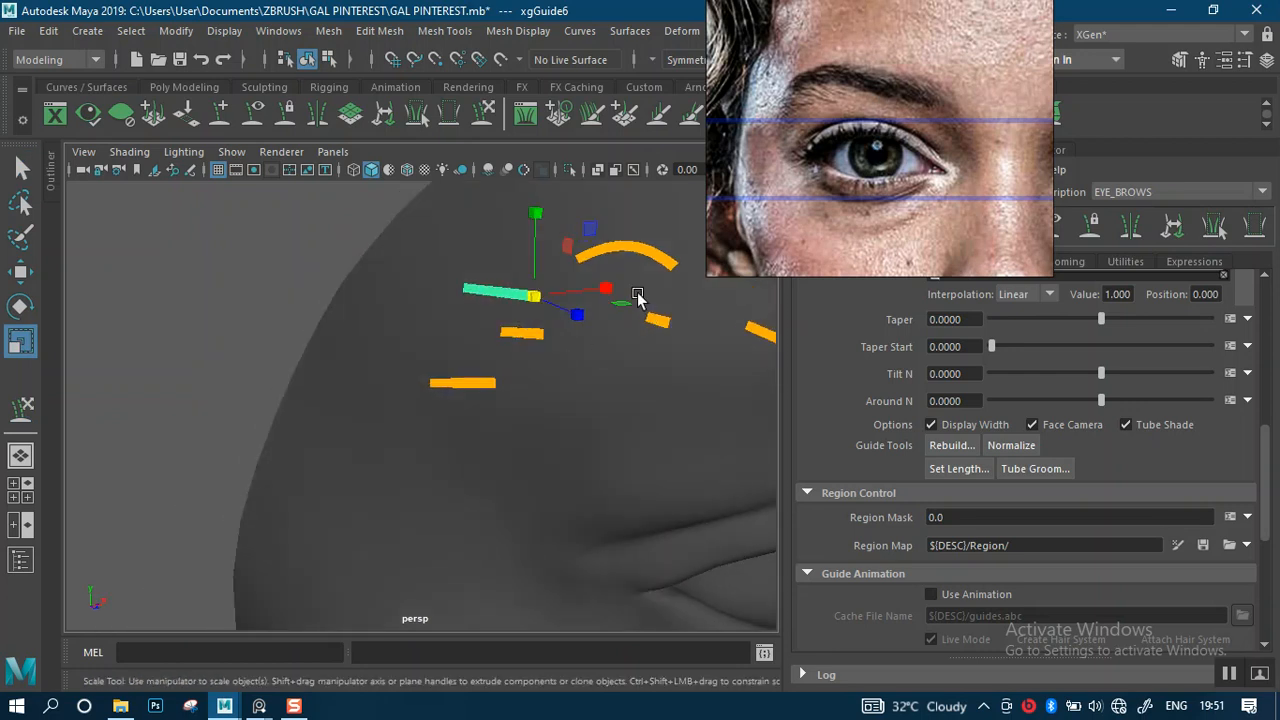
- Select the lower guide beneath the arched fourth upper one and sculpt it close to the skin, tip pointing toward the outer brow
key("y")
mouse_move(617, 380)
left_mouse_down("alt")
mouse_move(609, 363)
mouse_move(617, 403)
mouse_move(637, 342)
mouse_move(668, 448)
mouse_move(672, 436)
mouse_move(514, 387)
left_mouse_up("alt")
key("ctrl+z")
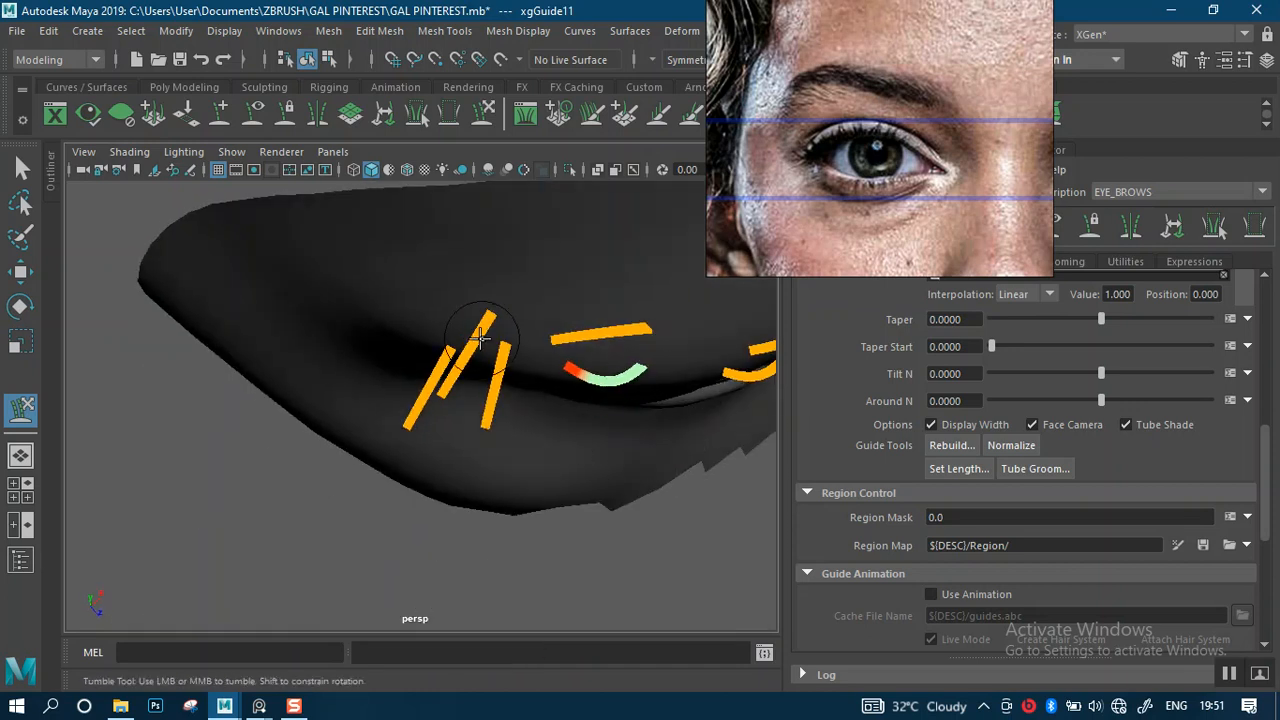
mouse_move(484, 318)
left_mouse_down("alt")
mouse_move(634, 246)
mouse_move(649, 354)
mouse_move(480, 406)
mouse_move(497, 437)
mouse_move(451, 414)
mouse_move(503, 363)
mouse_move(560, 341)
left_mouse_up("alt")
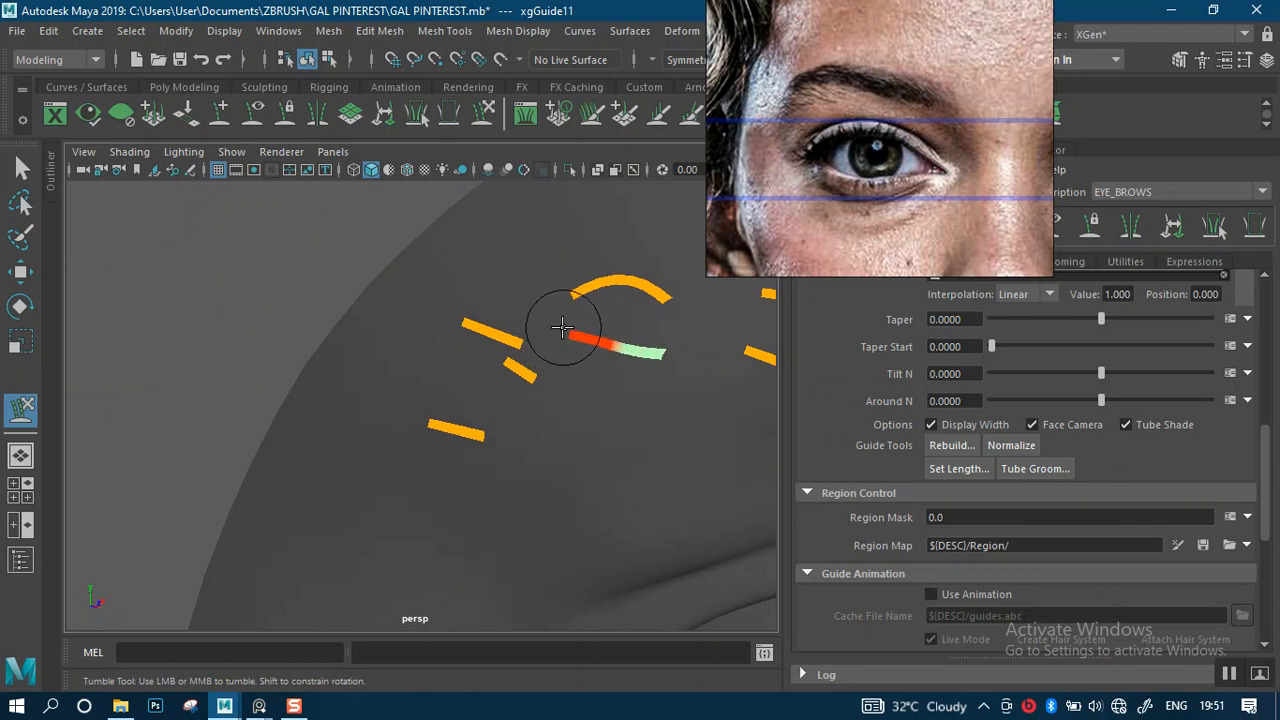
left_click_drag(723, 358, 669, 345, "alt")
right_click_drag(669, 345, 663, 333, "alt")
left_click_drag(663, 333, 597, 337, "alt")
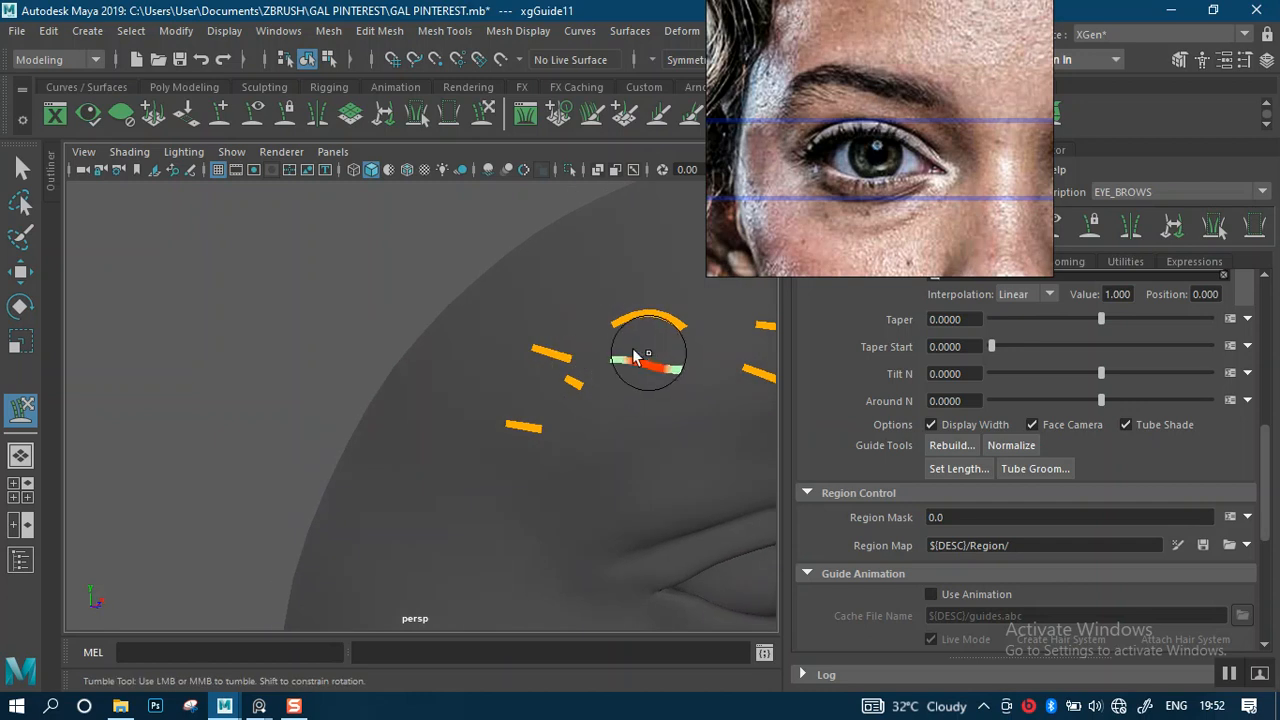
- Select the upper guide just outside the brow's peak and sculpt it into a curve bending down toward the tail
key("q")
mouse_move(585, 328)
left_mouse_down("alt")
mouse_move(603, 429)
mouse_move(600, 354)
mouse_move(566, 363)
mouse_move(597, 343)
mouse_move(463, 419)
mouse_move(500, 334)
mouse_move(420, 343)
mouse_move(491, 351)
mouse_move(510, 333)
mouse_move(435, 310)
mouse_move(532, 366)
mouse_move(469, 363)
mouse_move(437, 306)
mouse_move(438, 246)
mouse_move(523, 357)
mouse_move(586, 215)
left_mouse_up("alt")
key("r")
key("y")
left_click_drag(466, 374, 474, 444)
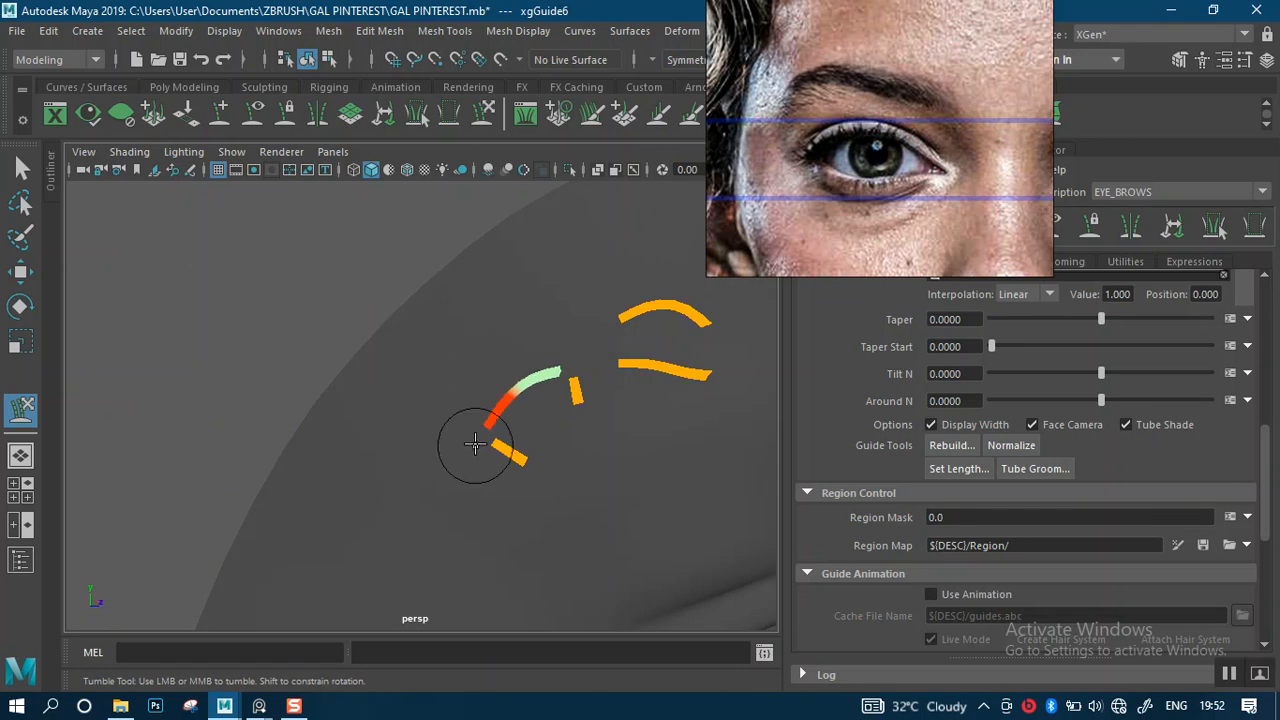
mouse_move(602, 377)
left_mouse_down("alt")
mouse_move(578, 371)
mouse_move(640, 369)
mouse_move(620, 401)
left_mouse_up("alt")
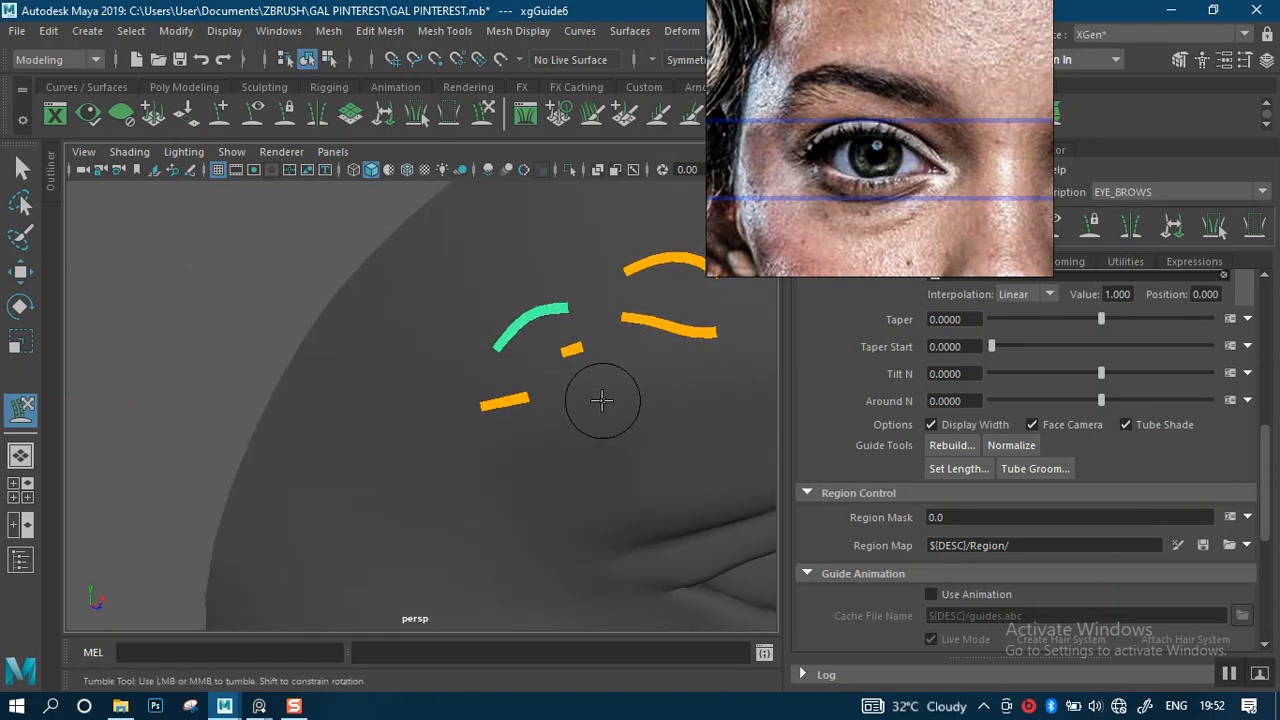
- Select the lowest guide at the brow's outer end and curve it down along the skin, following the tail
key("q")
mouse_move(518, 467)
left_mouse_down("alt")
mouse_move(571, 429)
mouse_move(563, 458)
mouse_move(560, 403)
mouse_move(462, 370)
mouse_move(317, 371)
mouse_move(486, 283)
mouse_move(482, 304)
left_mouse_up("alt")
key("r")
key("q")
key("y")
left_click_drag(426, 420, 412, 466)
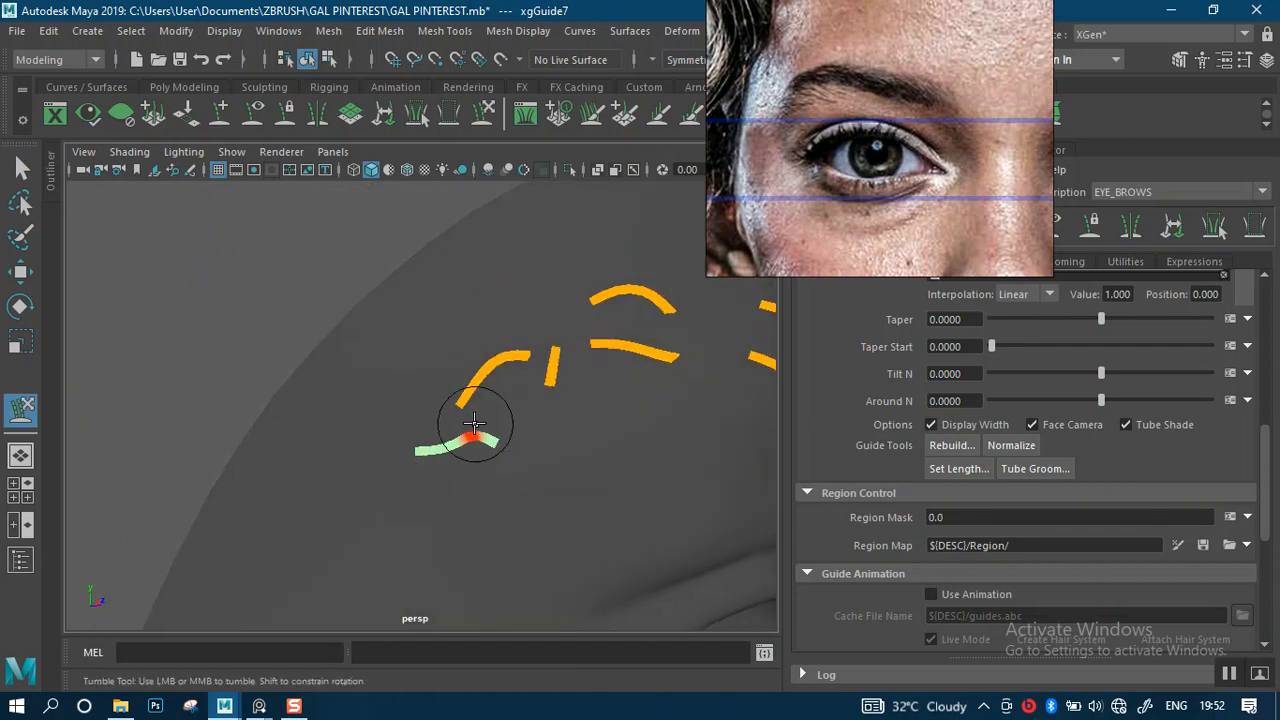
mouse_move(429, 529)
left_mouse_down("alt")
mouse_move(534, 409)
mouse_move(503, 314)
mouse_move(460, 532)
mouse_move(486, 562)
mouse_move(623, 506)
mouse_move(632, 546)
left_mouse_up("alt")
right_click_drag(629, 366, 569, 253, "alt")
right_click_drag(623, 420, 491, 434, "alt")
left_click_drag(491, 434, 610, 336, "alt")
middle_click_drag(554, 357, 640, 365, "alt")
right_click_drag(545, 370, 600, 391, "alt")
left_click_drag(600, 391, 580, 445, "alt")
- Select the short guide between the two curved tail guides and lay it against the skin, bending toward the outer end
key("q")
left_click_drag(522, 404, 470, 400, "alt")
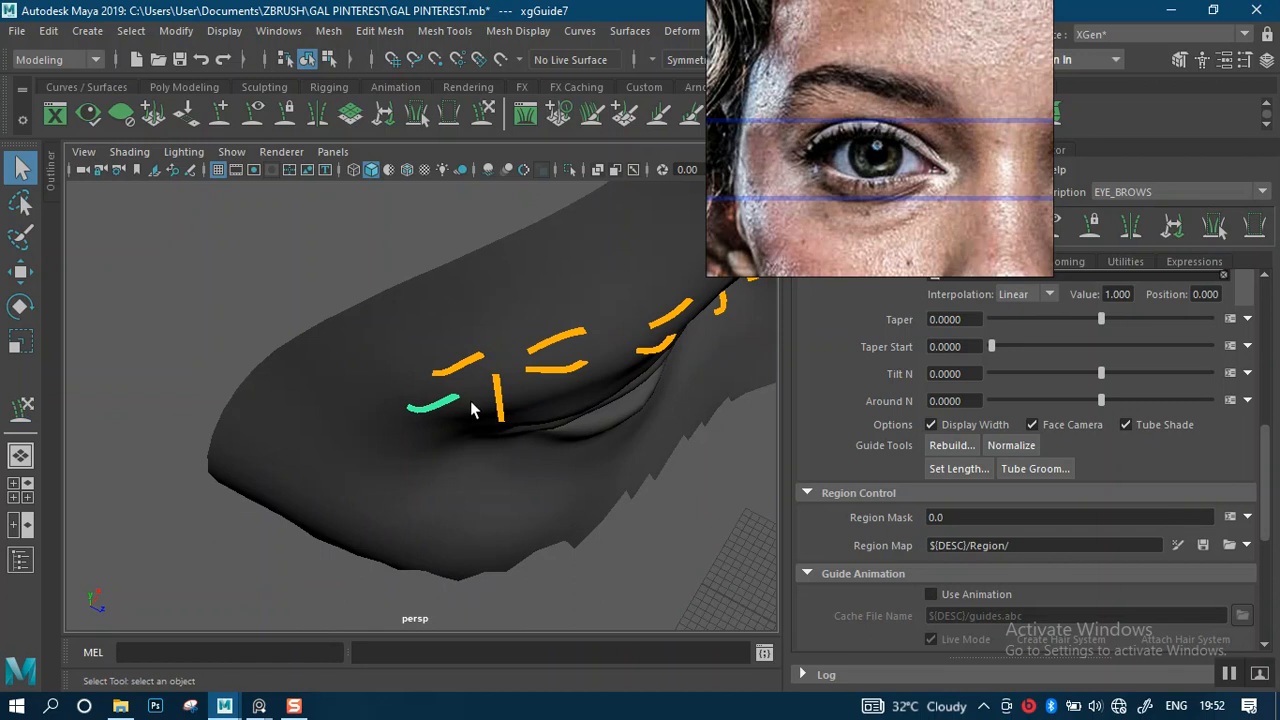
left_click_drag(532, 455, 594, 383, "alt")
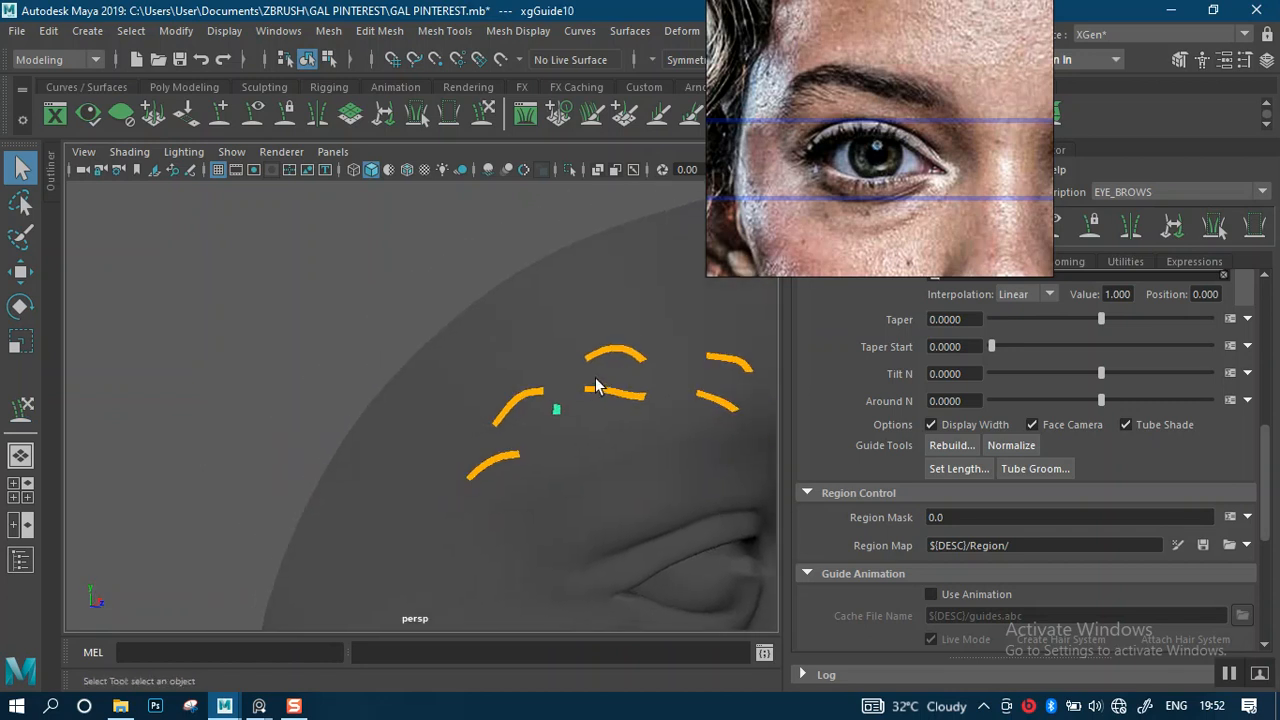
key("r")
key("y")
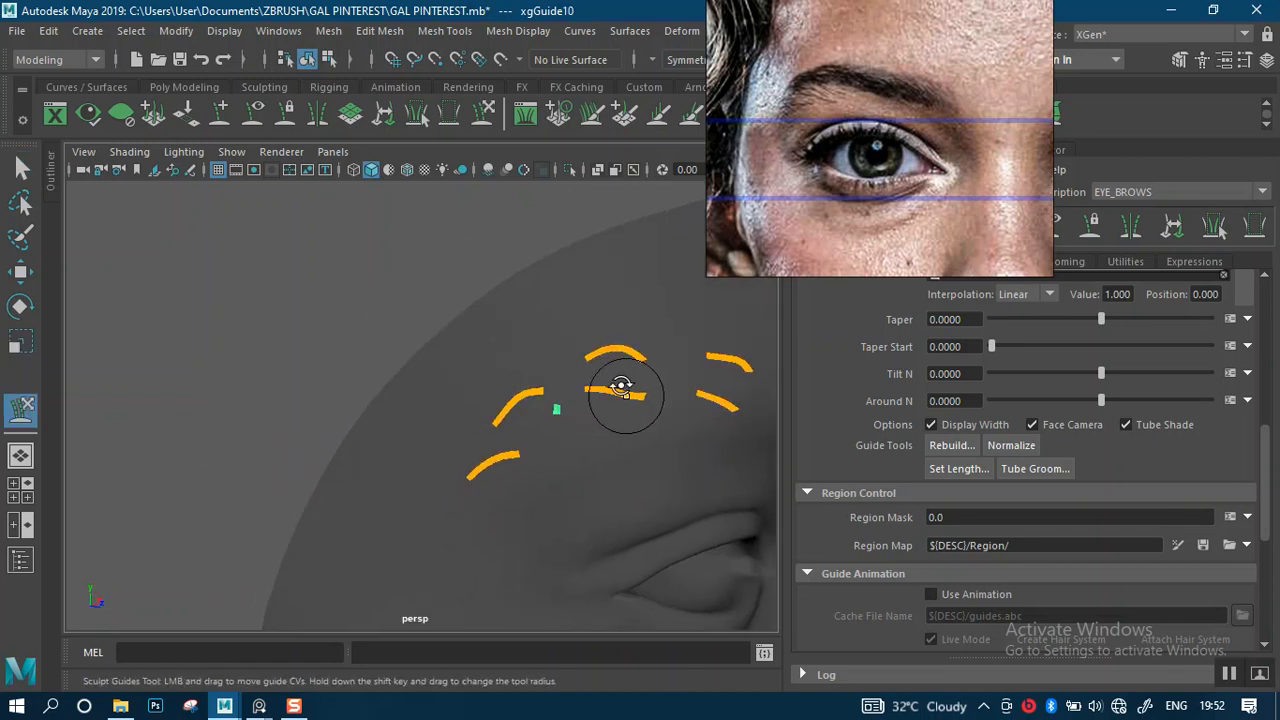
left_click_drag(621, 386, 520, 346, "alt")
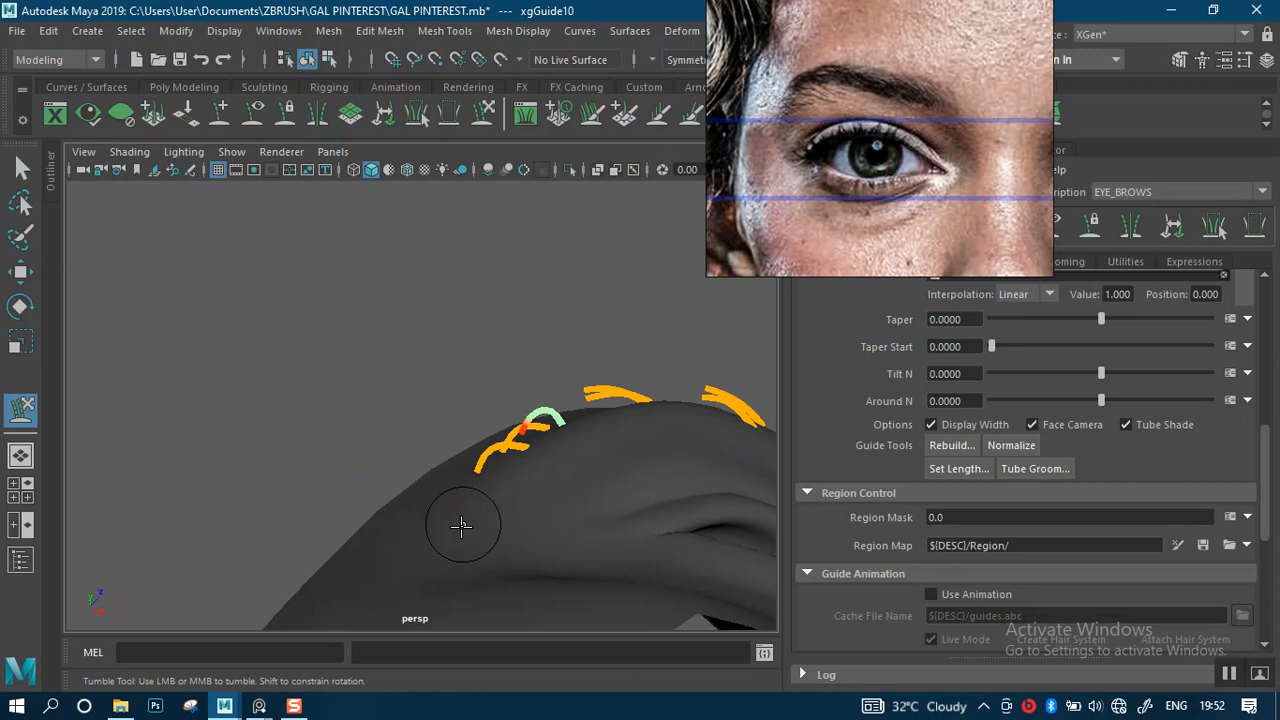
left_click_drag(539, 437, 497, 441, "alt")
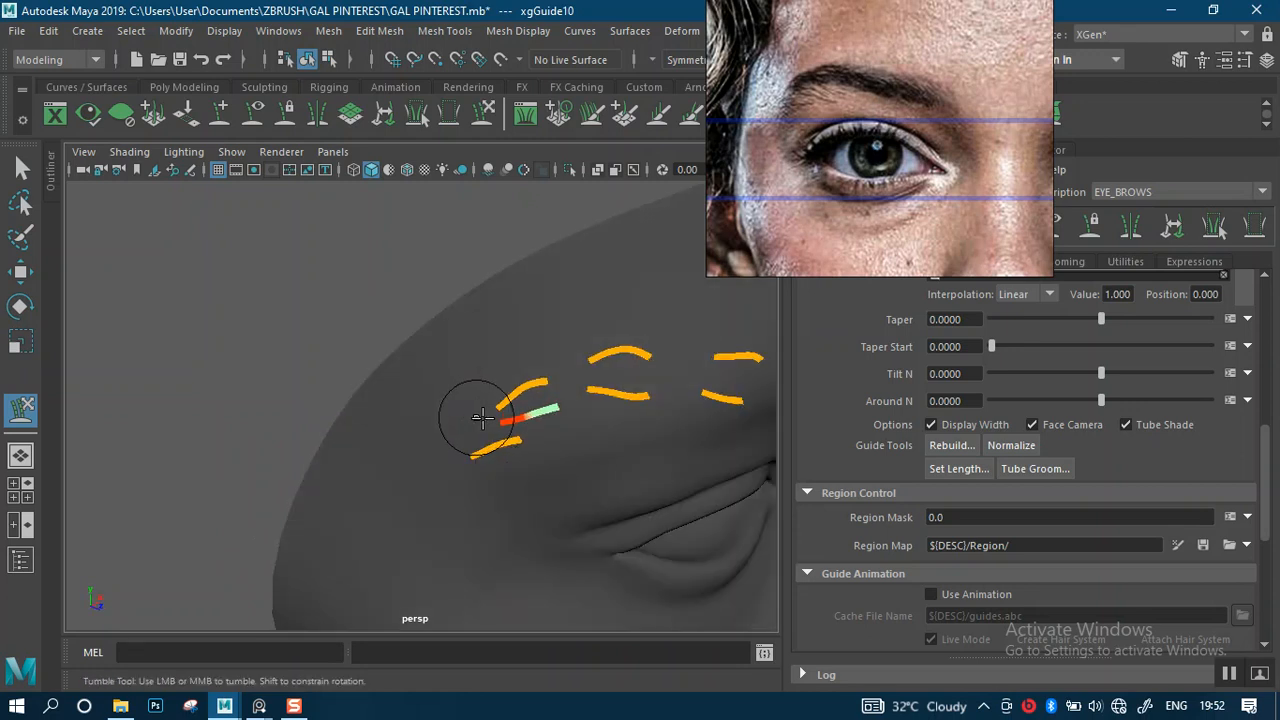
left_click_drag(626, 419, 485, 416, "alt")
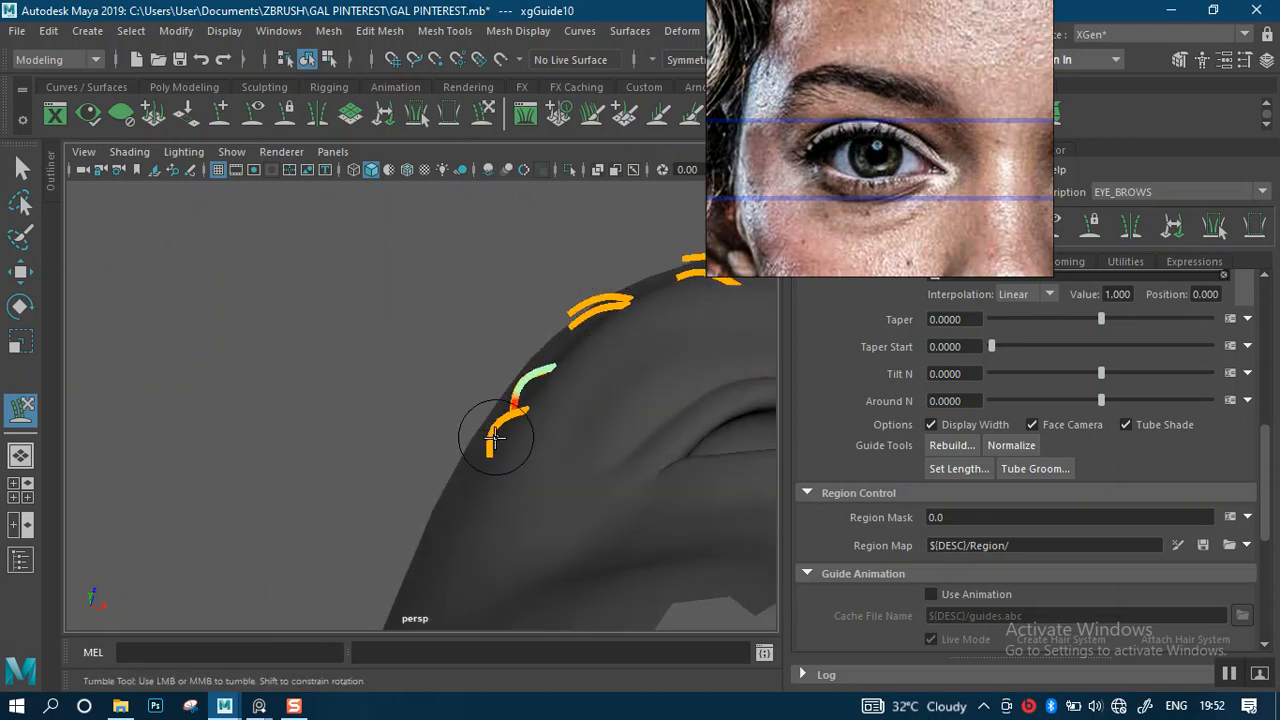
left_click_drag(596, 396, 571, 346, "alt")
right_click_drag(571, 346, 580, 382, "alt")
mouse_move(580, 382)
middle_mouse_down("alt")
mouse_move(603, 426)
mouse_move(571, 423)
mouse_move(595, 400)
middle_mouse_up("alt")
left_click_drag(595, 400, 612, 428, "alt")
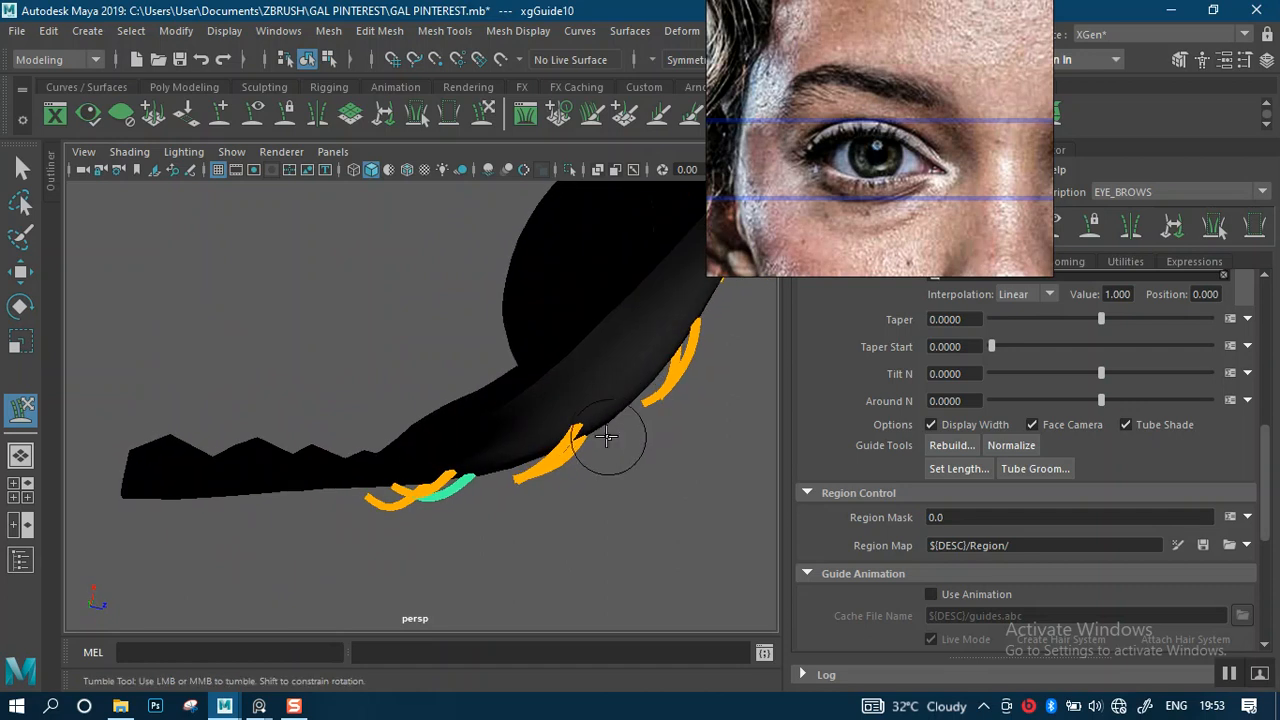
- Select the arched guide at the brow's peak and sculpt it closer to the skin surface
key("q")
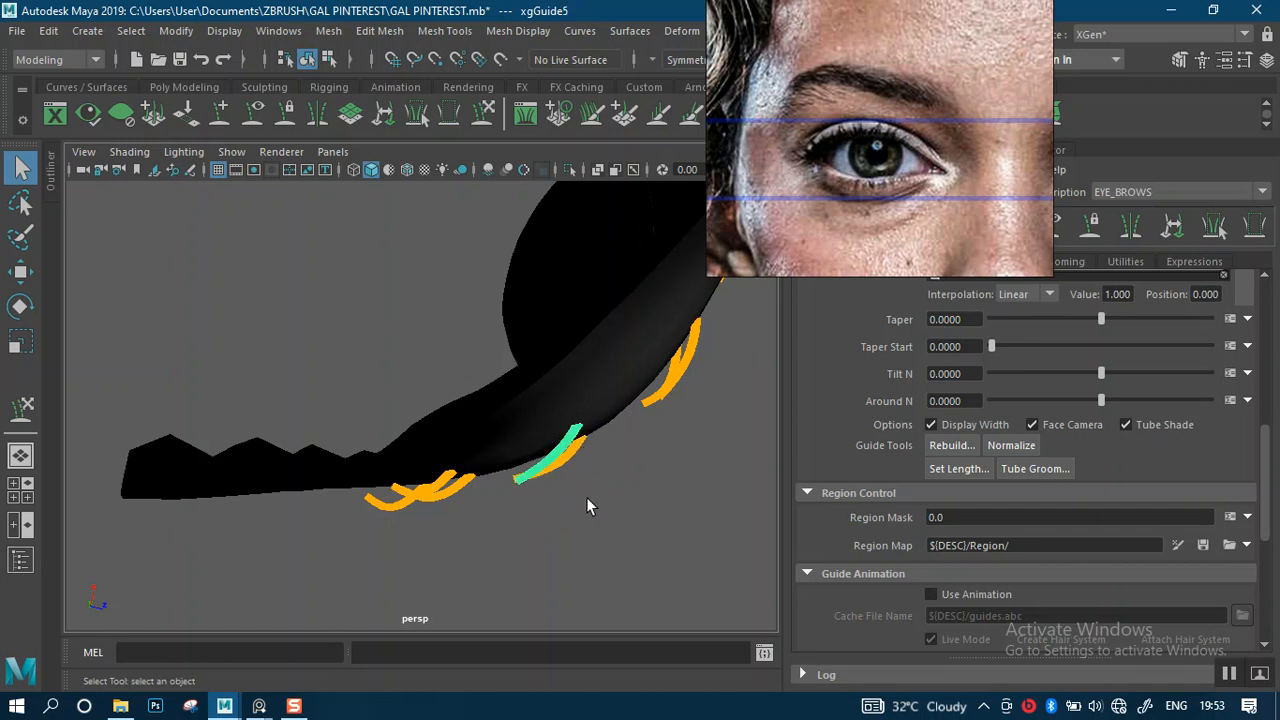
key("y")
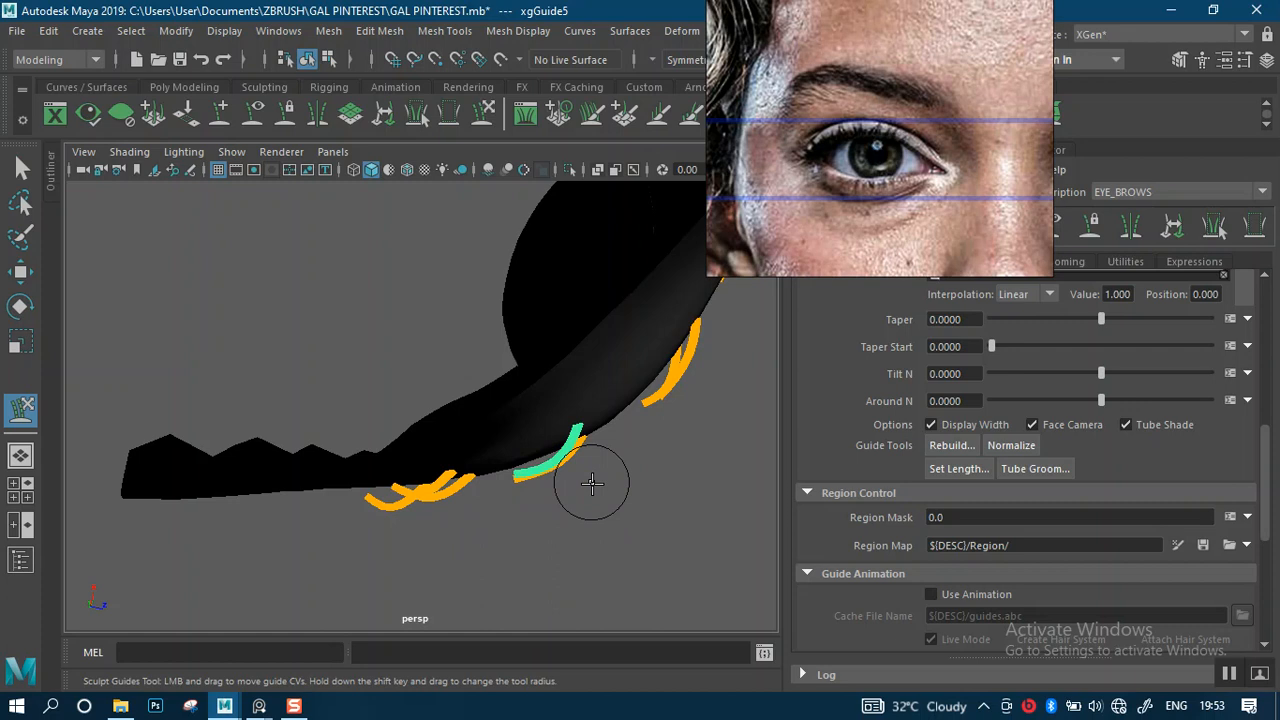
left_click_drag(657, 471, 686, 403, "alt")
- Select the lower guide beneath the peak guide and refine its curve against the skin
key("q")
key("y")
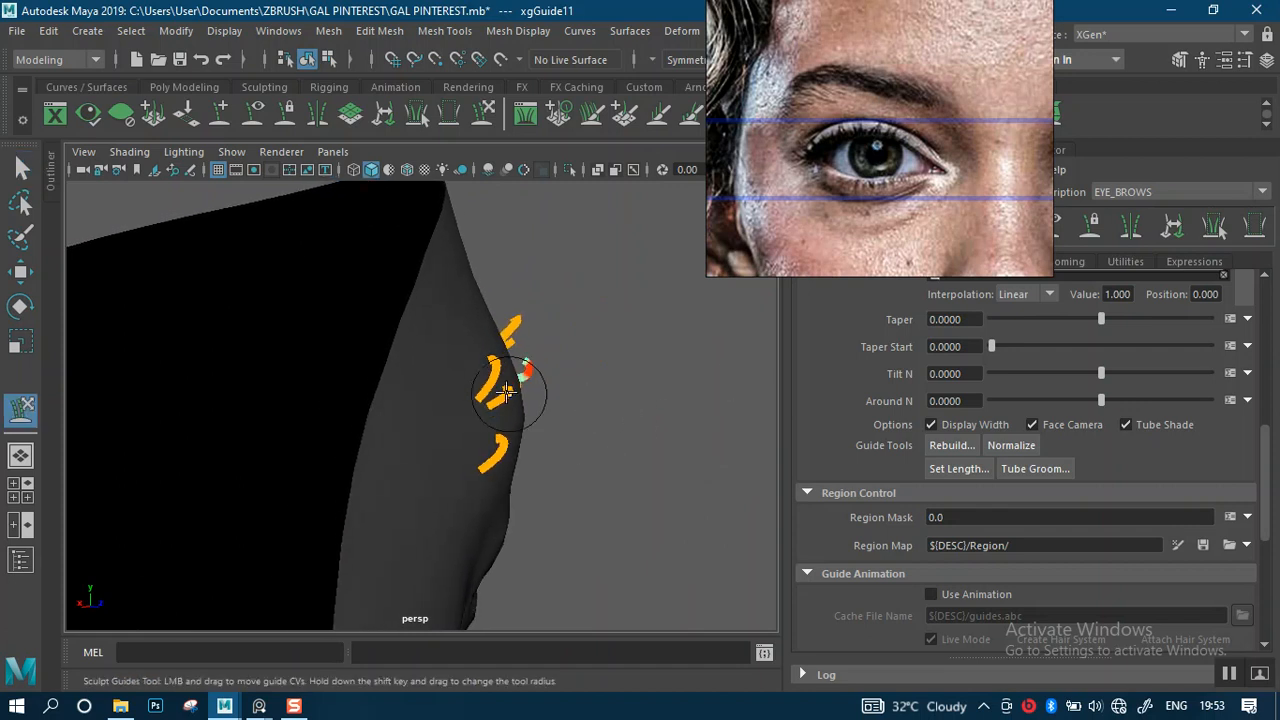
mouse_move(520, 372)
left_mouse_down("alt")
mouse_move(490, 425)
mouse_move(545, 365)
mouse_move(623, 466)
mouse_move(623, 451)
mouse_move(467, 490)
mouse_move(548, 455)
mouse_move(573, 477)
mouse_move(629, 429)
mouse_move(603, 411)
left_mouse_up("alt")
middle_click_drag(603, 411, 577, 374, "alt")
- Select the lower guide beneath the third upper one from the inner end and sculpt its tip closer to the skin
left_click_drag(577, 374, 603, 426, "alt")
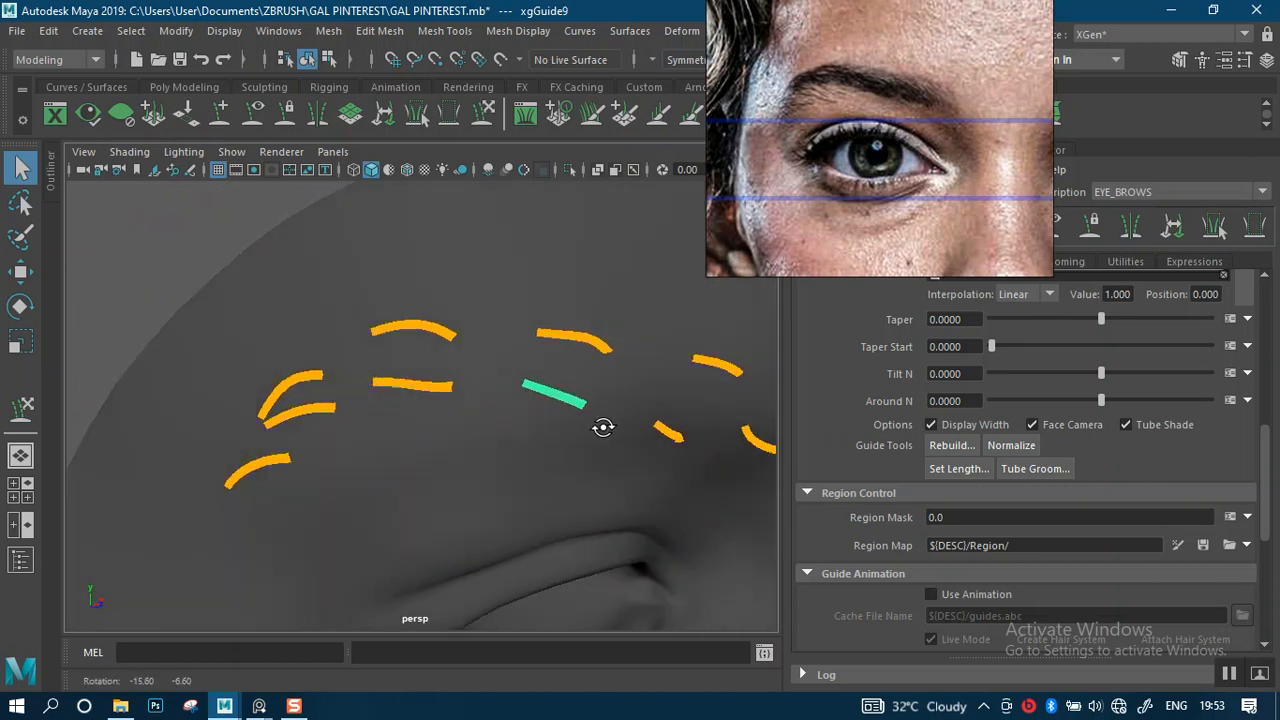
right_click_drag(603, 426, 646, 470, "alt")
left_click_drag(599, 426, 569, 306, "alt")
middle_click_drag(569, 306, 591, 384, "alt")
left_click_drag(591, 384, 621, 492, "alt")
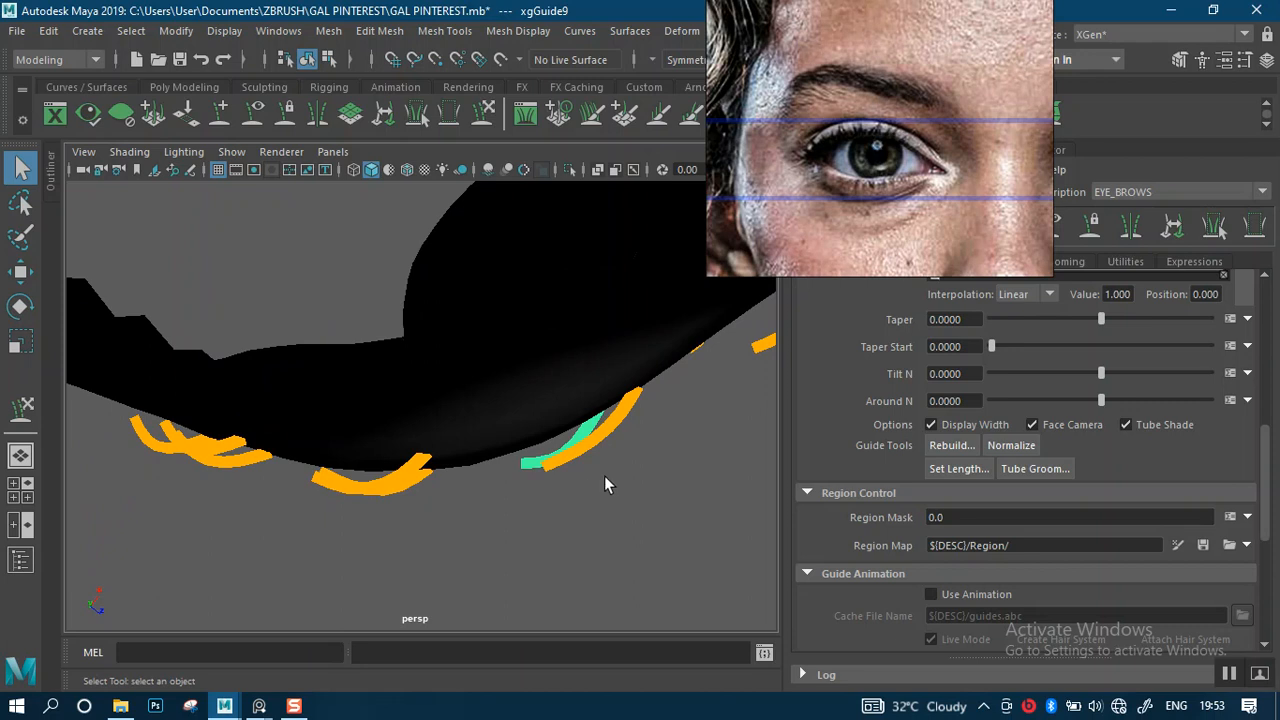
key("y")
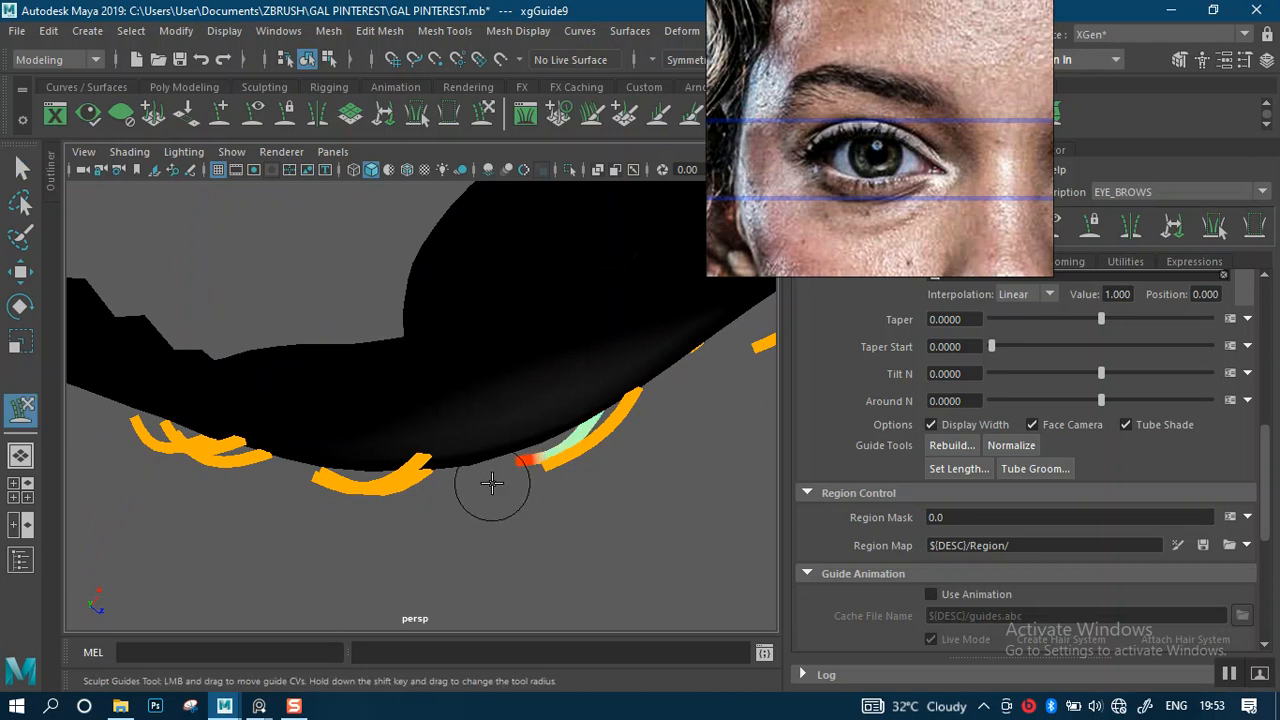
left_click_drag(608, 434, 571, 331, "alt")
middle_click_drag(655, 346, 546, 333, "alt")
left_click_drag(545, 333, 514, 323, "alt")
- Sculpt the tips of the third and second upper guides from the inner end down toward the skin
key("q")
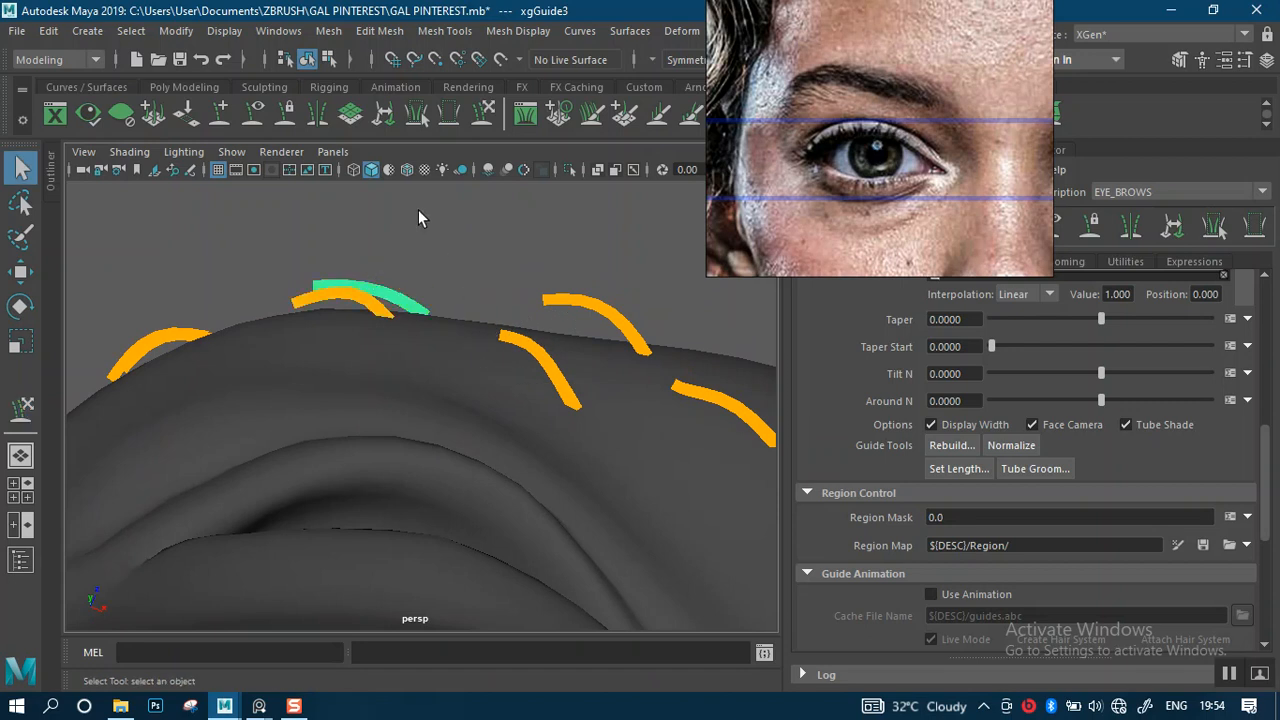
left_click(481, 113)
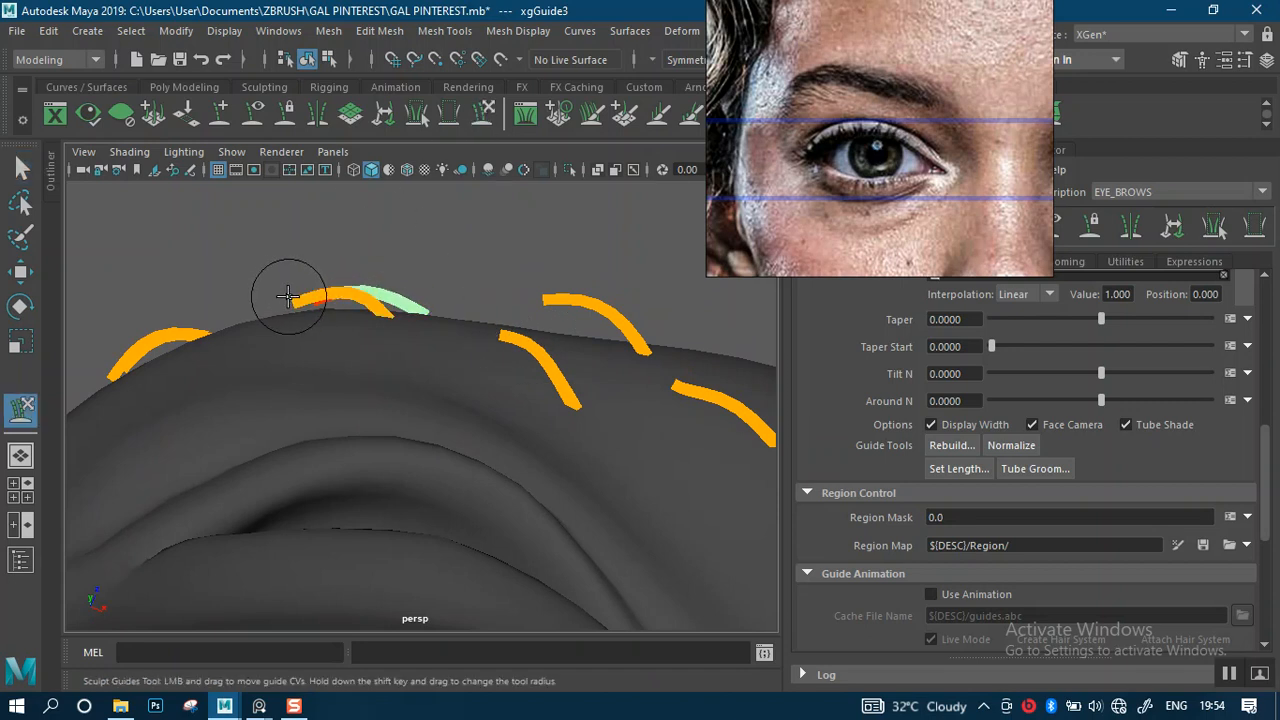
key("q")
left_click_drag(561, 256, 592, 307)
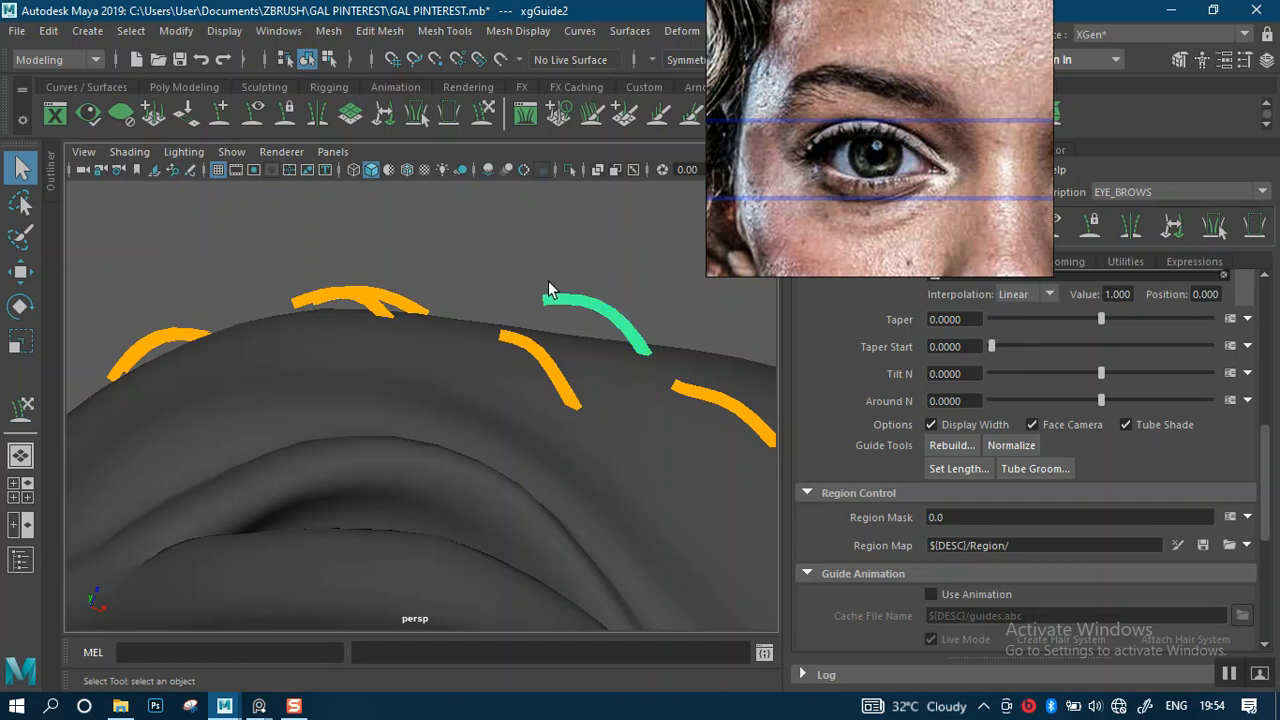
key("y")
left_click_drag(514, 296, 490, 328)
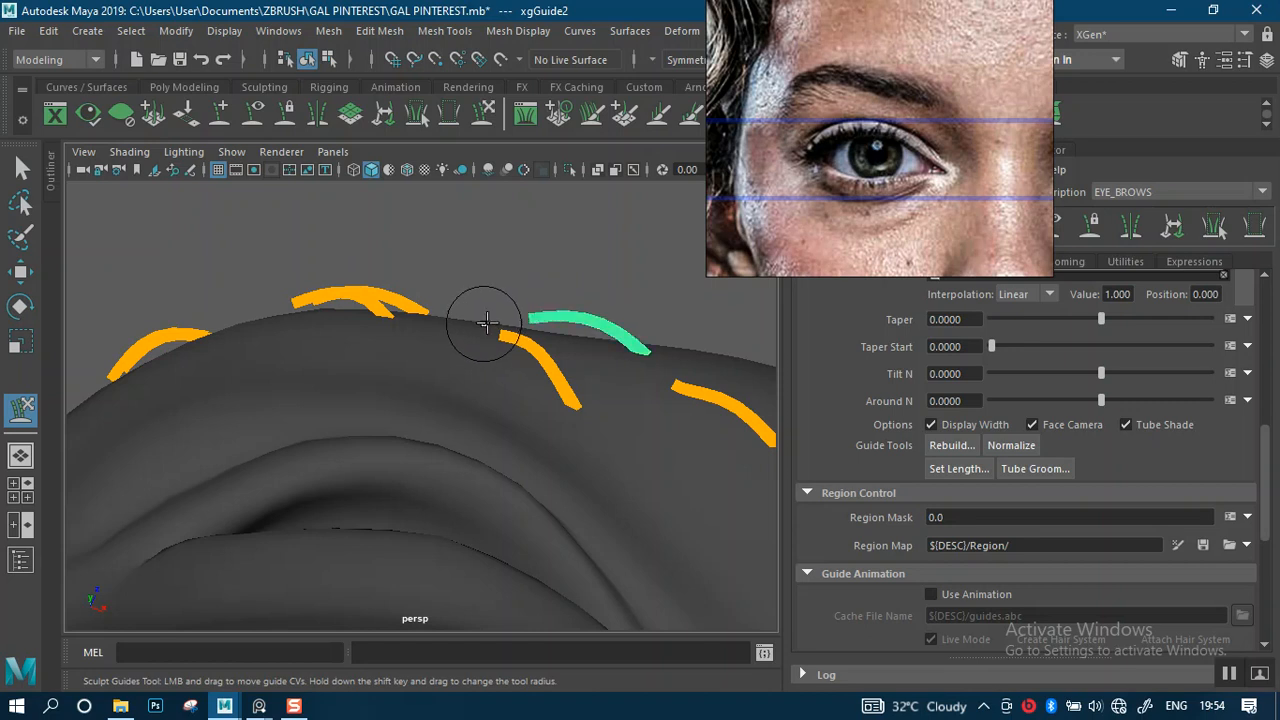
- Select the lower guide beneath the second upper one from the inner end and refine its curve near the tip
key("q")
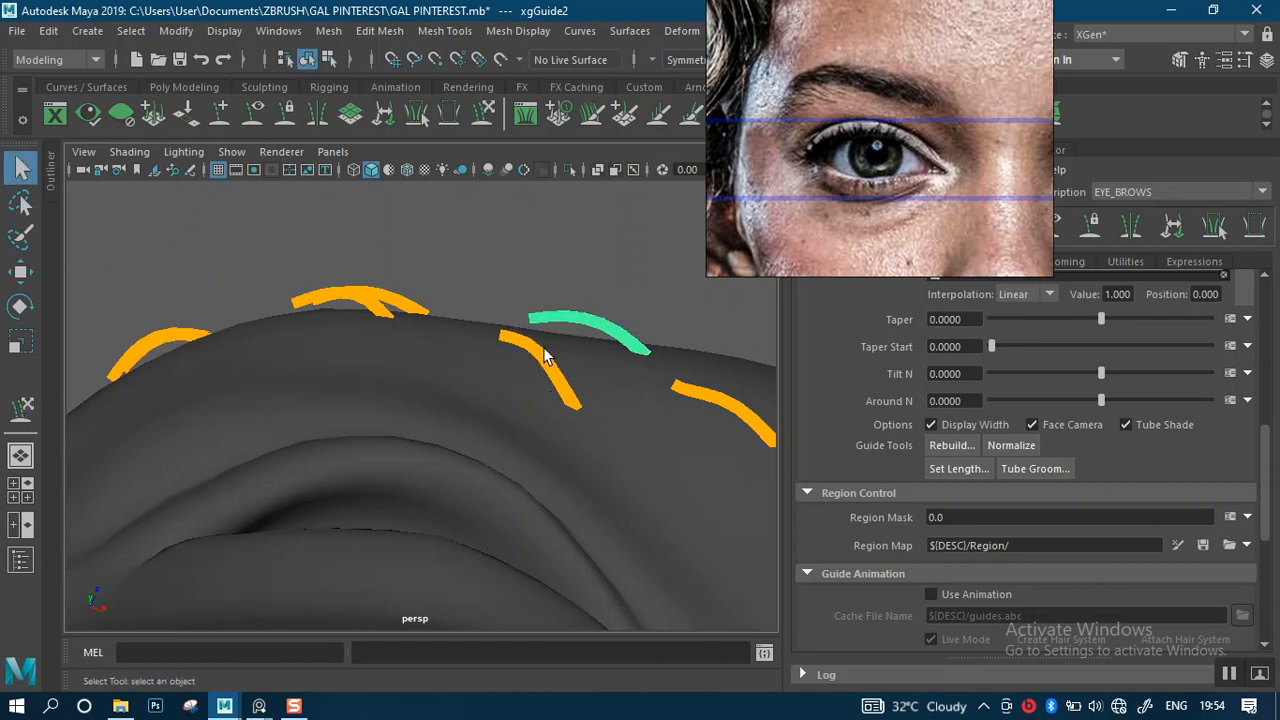
key("y")
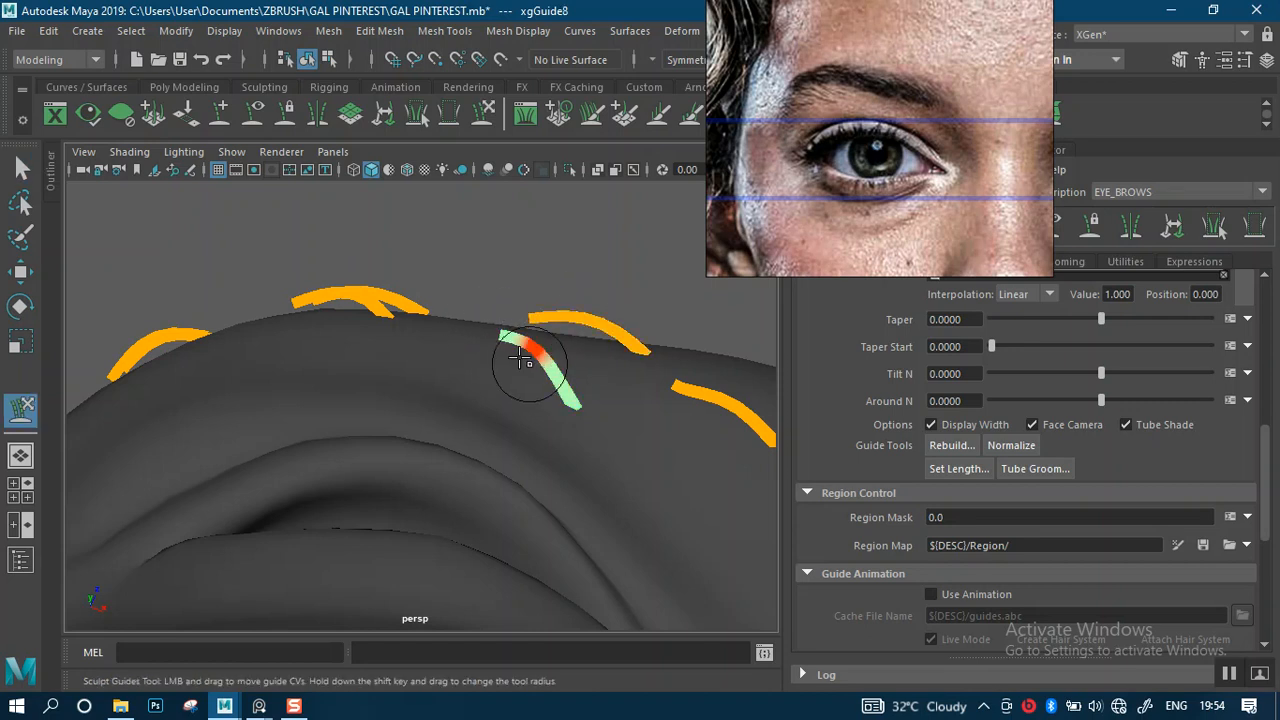
left_click_drag(523, 329, 657, 383, "alt")
- Examine the whole row of brow guides from the front and side, comparing their flow with the reference photo
scroll(603, 323, "down", 4)
middle_click_drag(657, 383, 628, 264, "alt")
right_click_drag(628, 318, 586, 303, "alt")
left_click_drag(590, 318, 576, 364, "alt")
middle_click_drag(577, 362, 714, 308, "alt")
left_click_drag(708, 325, 574, 363, "alt")
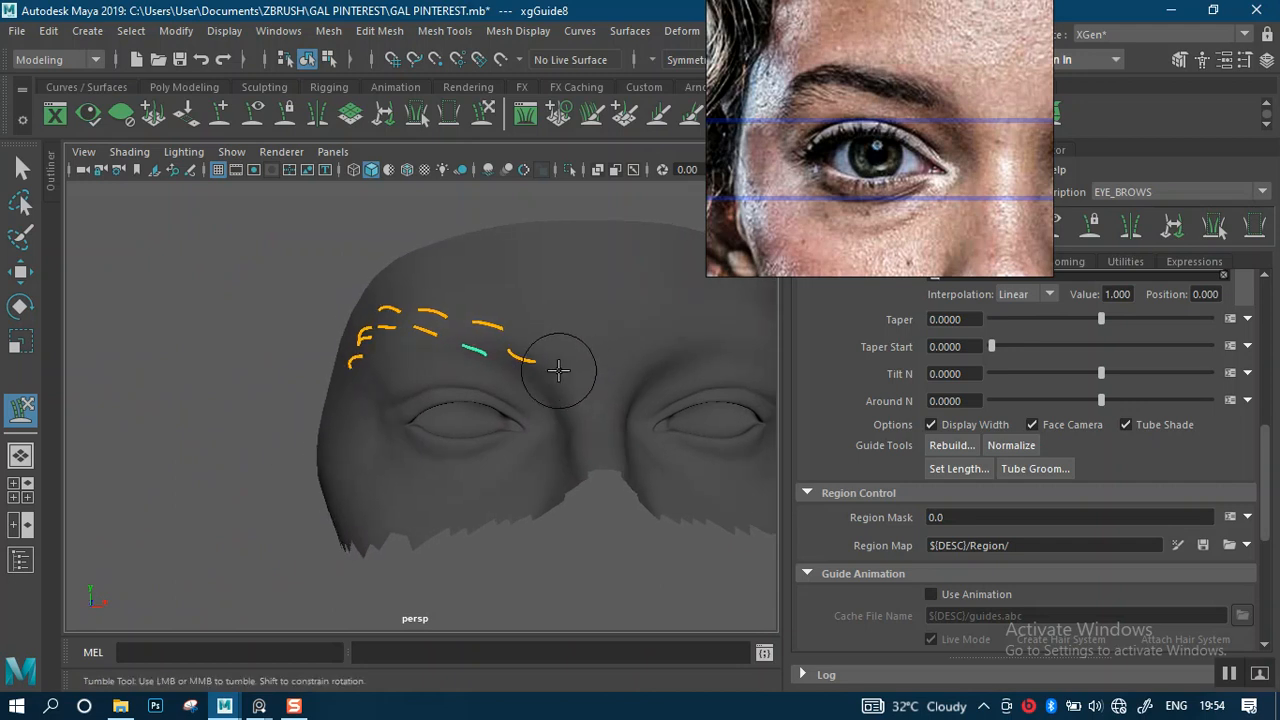
left_click_drag(558, 370, 586, 363, "alt")
middle_click_drag(586, 363, 620, 370, "alt")
mouse_move(619, 371)
left_mouse_down()
mouse_move(623, 429)
mouse_move(657, 354)
mouse_move(651, 403)
mouse_move(622, 418)
mouse_move(611, 406)
mouse_move(626, 374)
left_mouse_up()
middle_click_drag(626, 374, 649, 360, "alt")
right_click_drag(649, 360, 629, 371, "alt")
left_click_drag(628, 371, 531, 371, "alt")
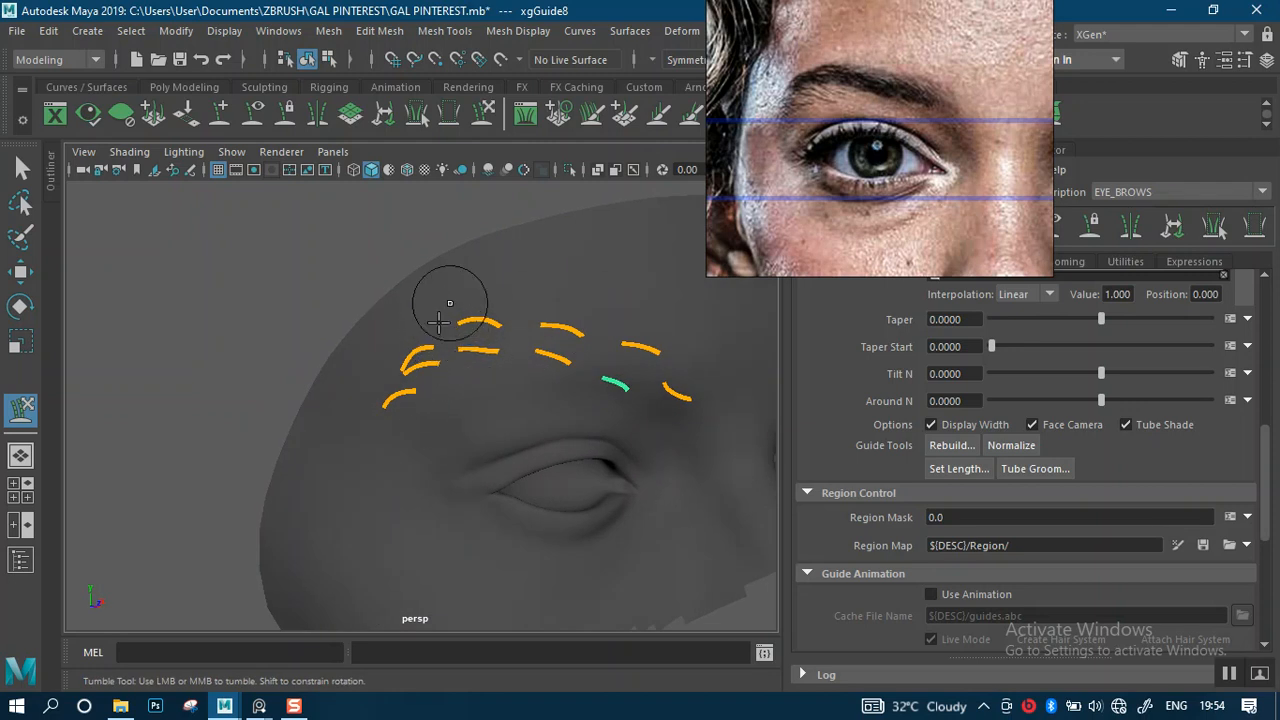
middle_click_drag(523, 355, 534, 349, "alt")
right_click_drag(534, 349, 571, 357, "alt")
left_click_drag(571, 357, 543, 383, "alt")
middle_click_drag(543, 383, 521, 419, "alt")
right_click_drag(521, 419, 540, 430, "alt")
middle_click_drag(550, 349, 531, 317, "alt")
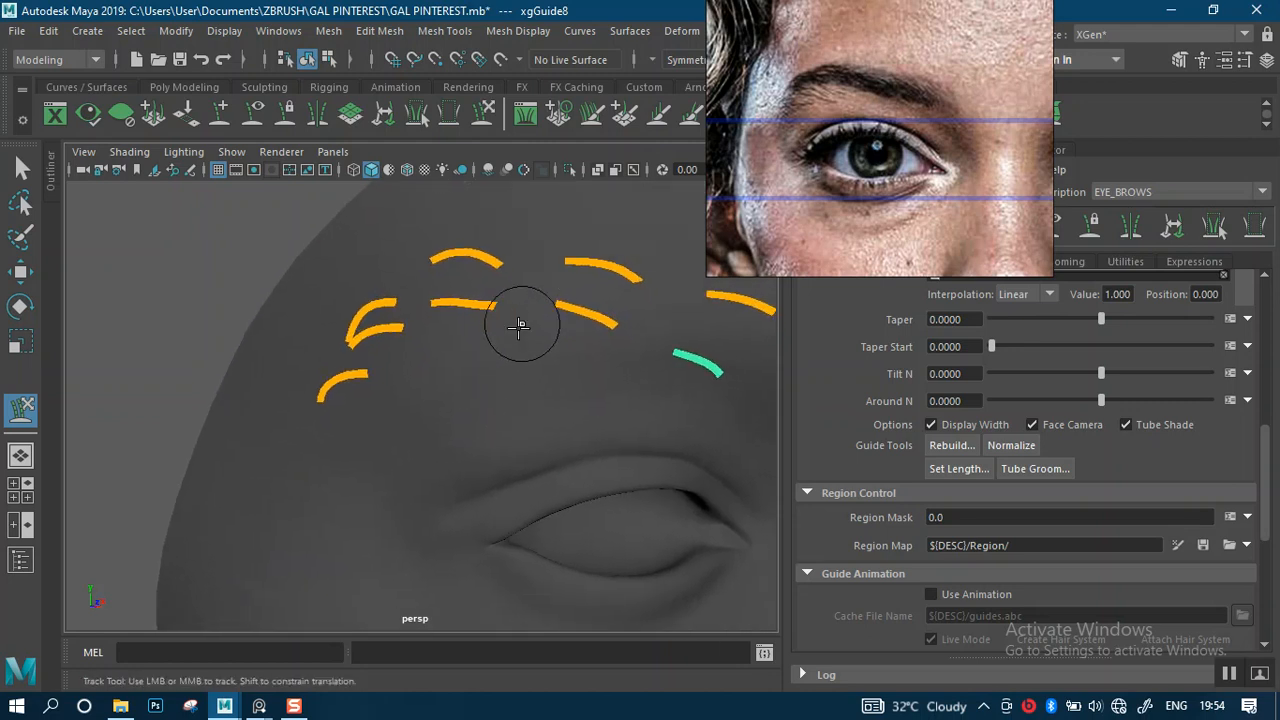
right_click_drag(531, 317, 551, 354, "alt")
middle_click_drag(551, 354, 535, 380, "alt")
left_click_drag(536, 355, 531, 352, "alt")
middle_click_drag(583, 358, 530, 371, "alt")
left_click_drag(546, 349, 558, 349, "alt")
- Select the two lower guides beneath the second and third upper ones and rotate them together slightly to follow the brow line
key("q")
right_click_drag(591, 369, 529, 309, "alt")
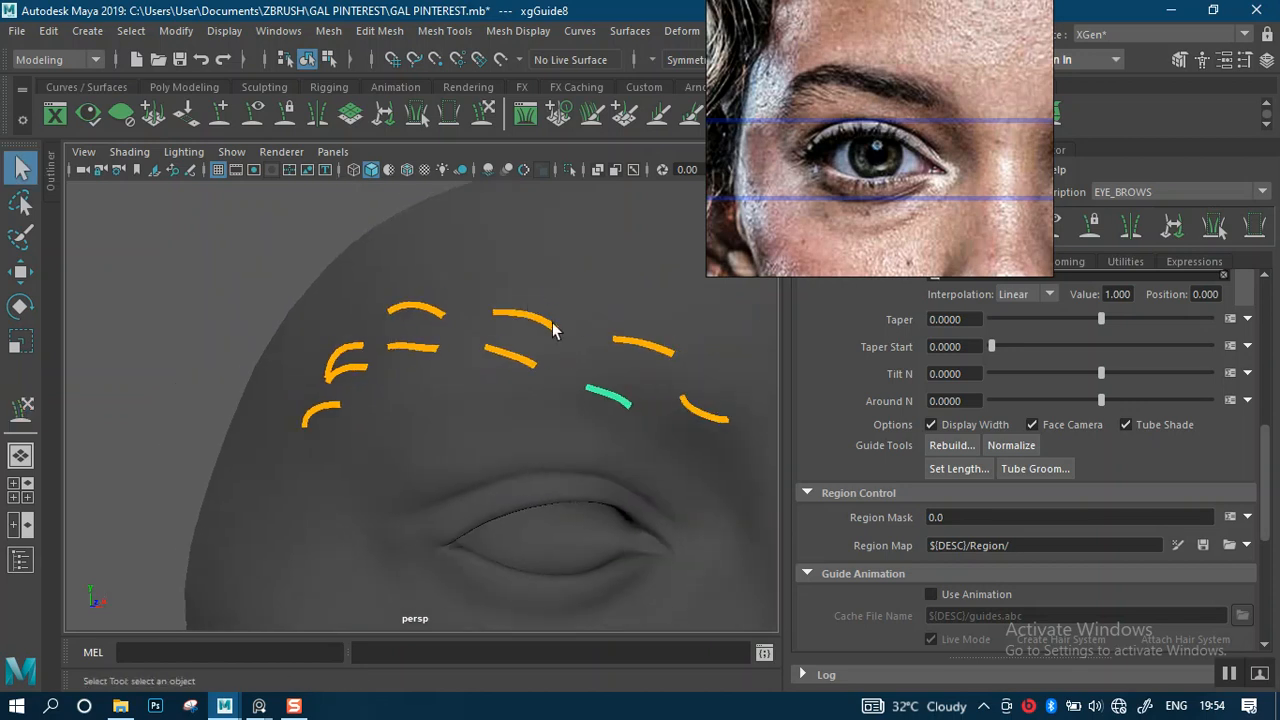
left_click_drag(529, 309, 539, 350, "alt")
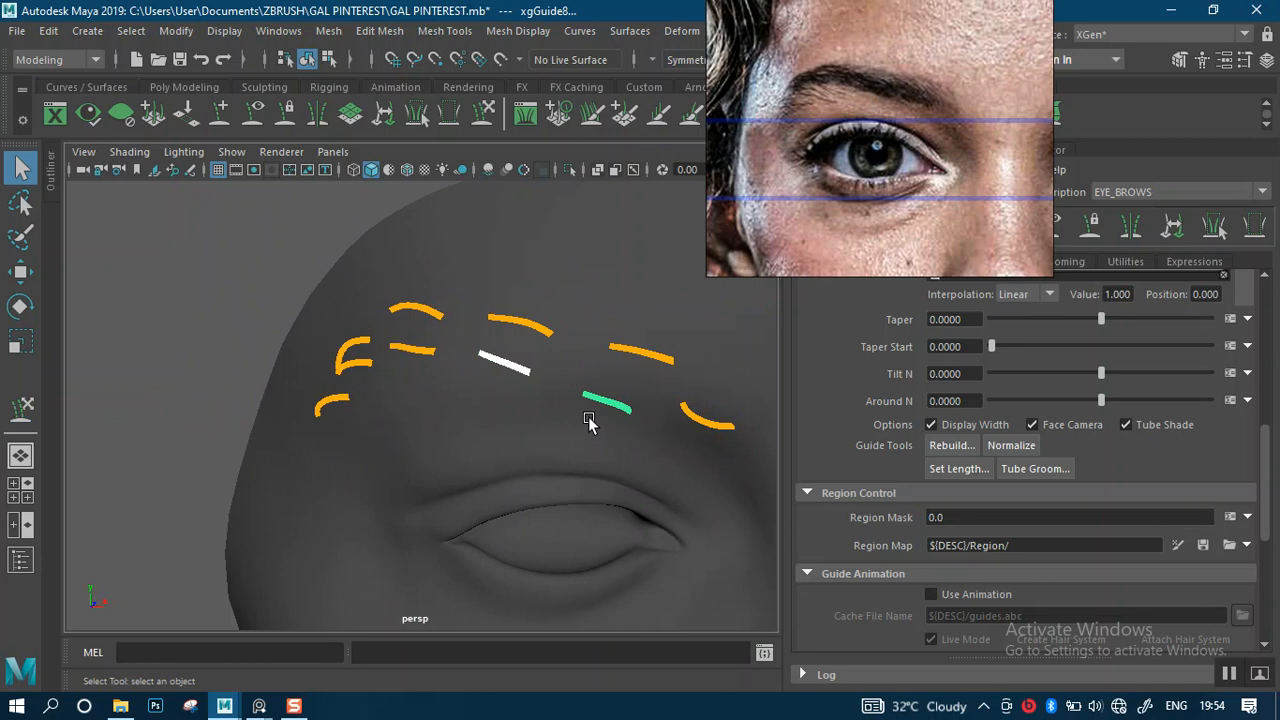
key("e")
left_click_drag(540, 356, 540, 362)
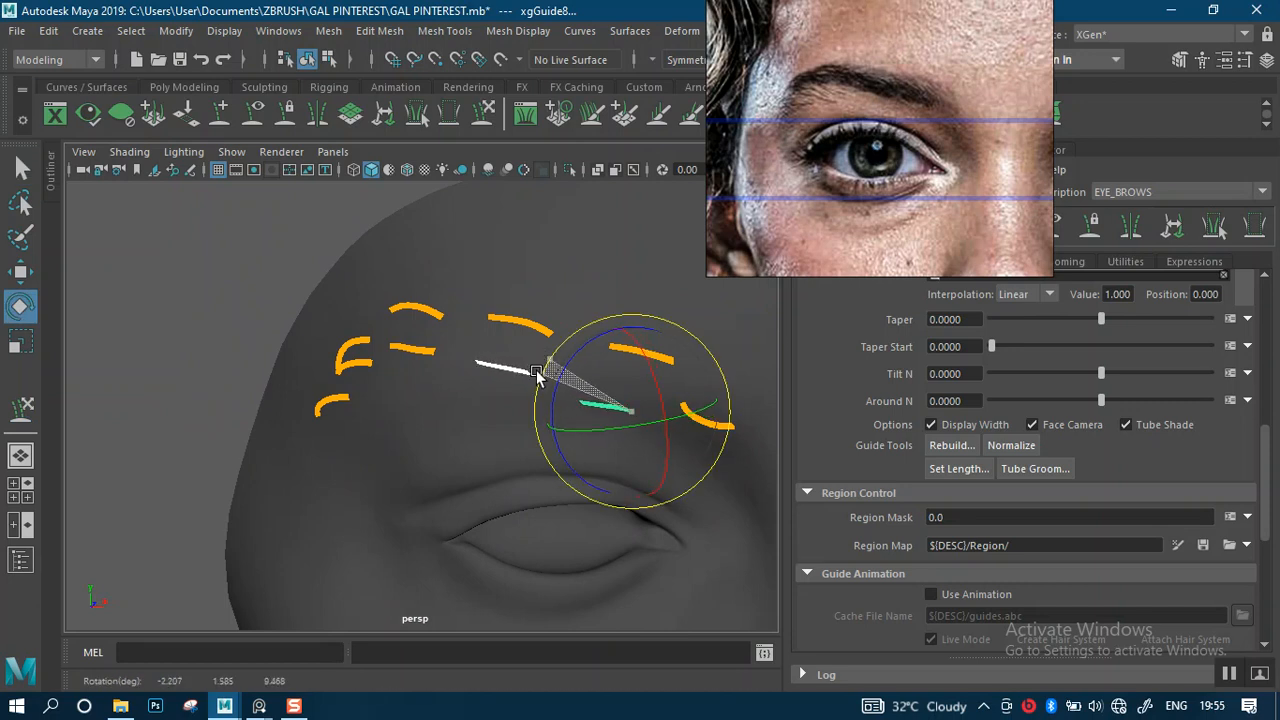
left_click_drag(452, 366, 525, 374, "alt")
middle_click_drag(525, 374, 617, 357, "alt")
scroll(571, 400, "up", 3)
middle_click_drag(581, 308, 585, 356, "alt")
left_click_drag(585, 360, 496, 287, "alt")
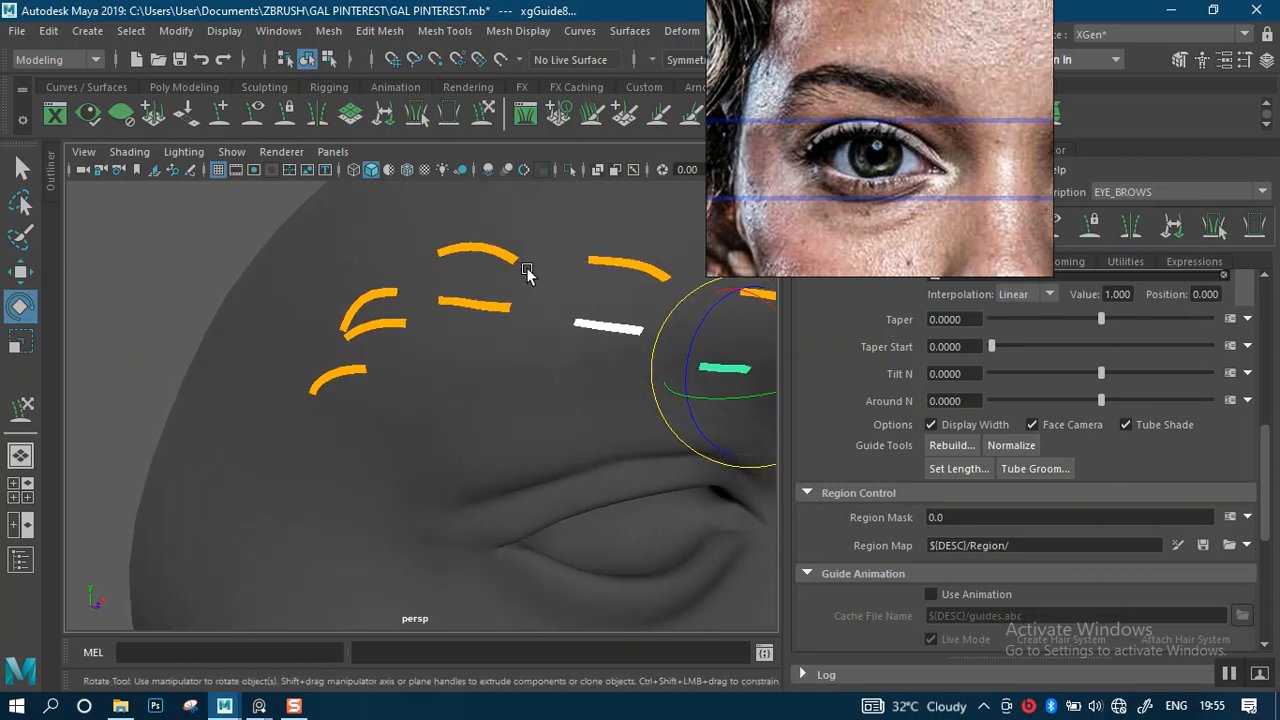
- Add a new guide near the brow's tail, between the lowest outer guide and the curved one above it
middle_click_drag(450, 301, 455, 301, "alt")
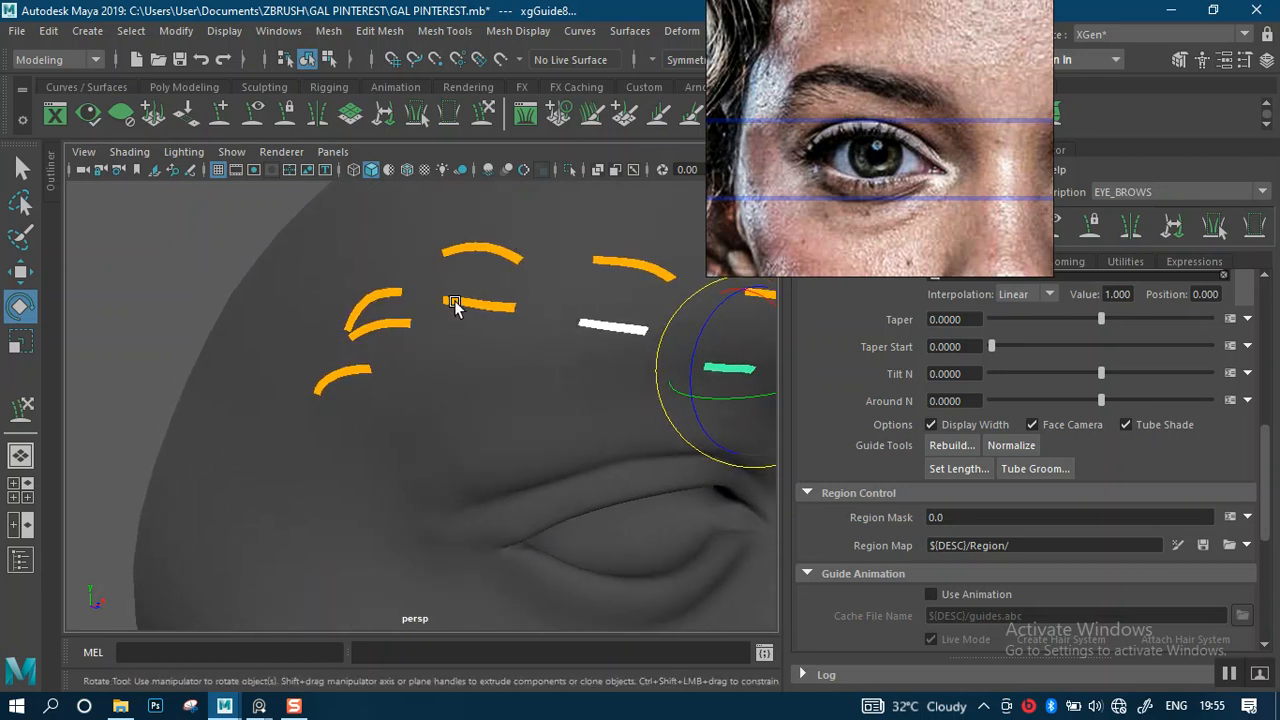
left_click_drag(352, 292, 402, 325, "alt")
scroll(403, 372, "up", 3)
middle_click_drag(403, 374, 418, 382, "alt")
left_click_drag(418, 387, 409, 331, "alt")
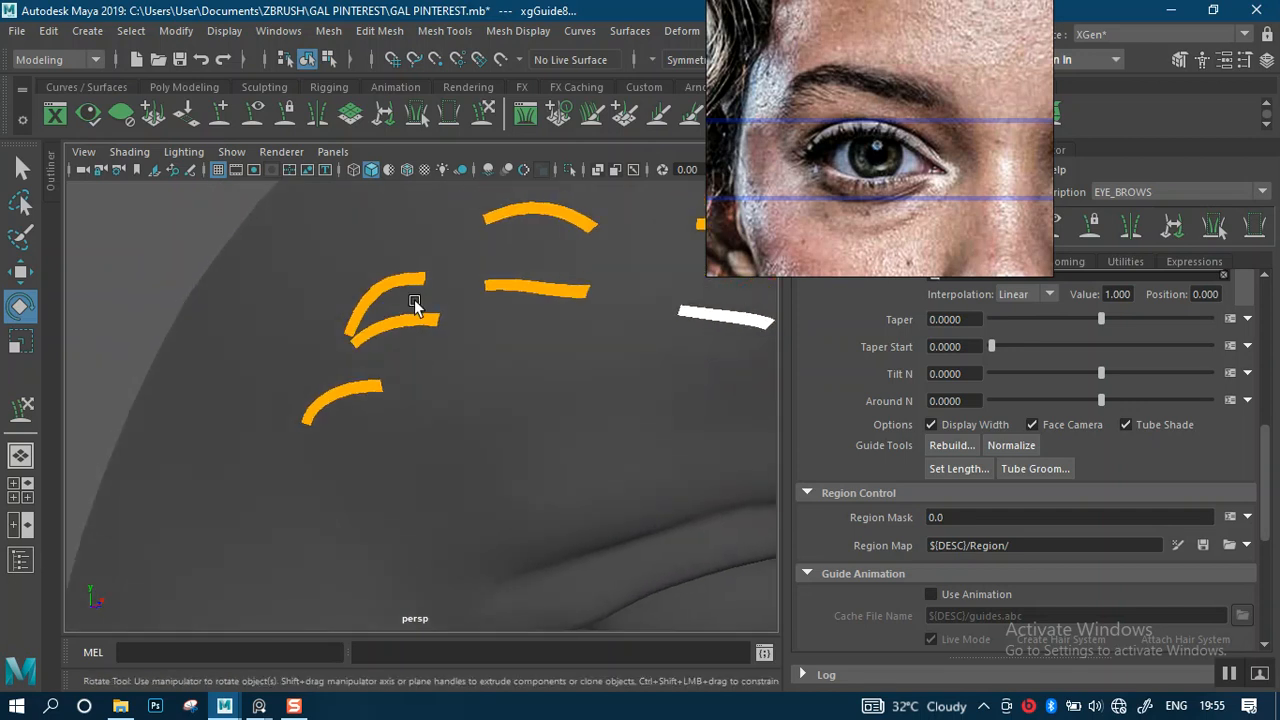
left_click(424, 328)
key("r")
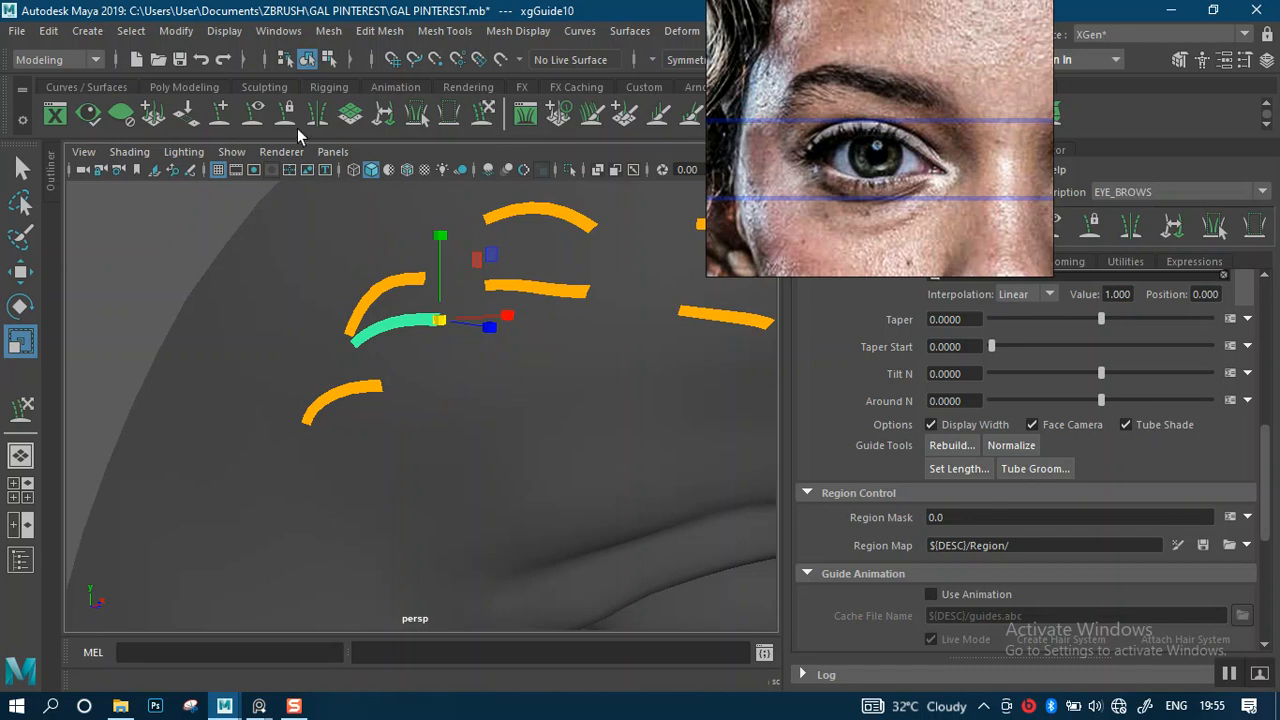
left_click(223, 116)
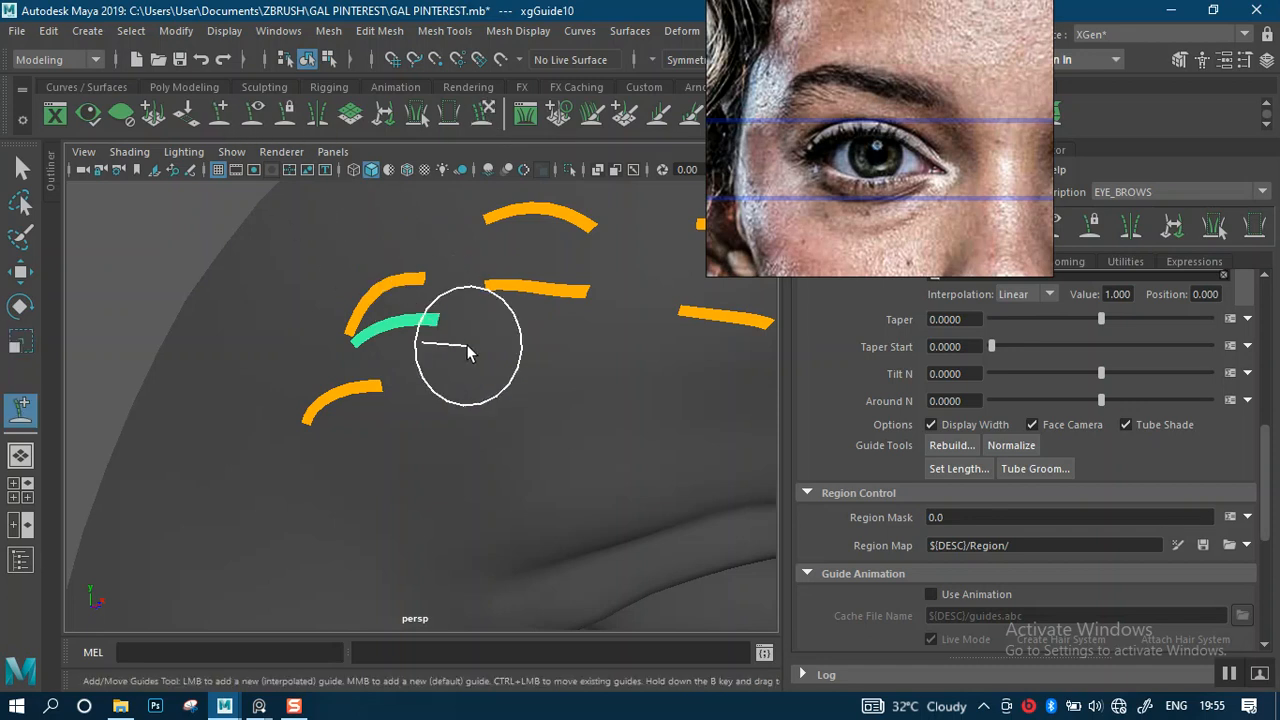
left_click(438, 356)
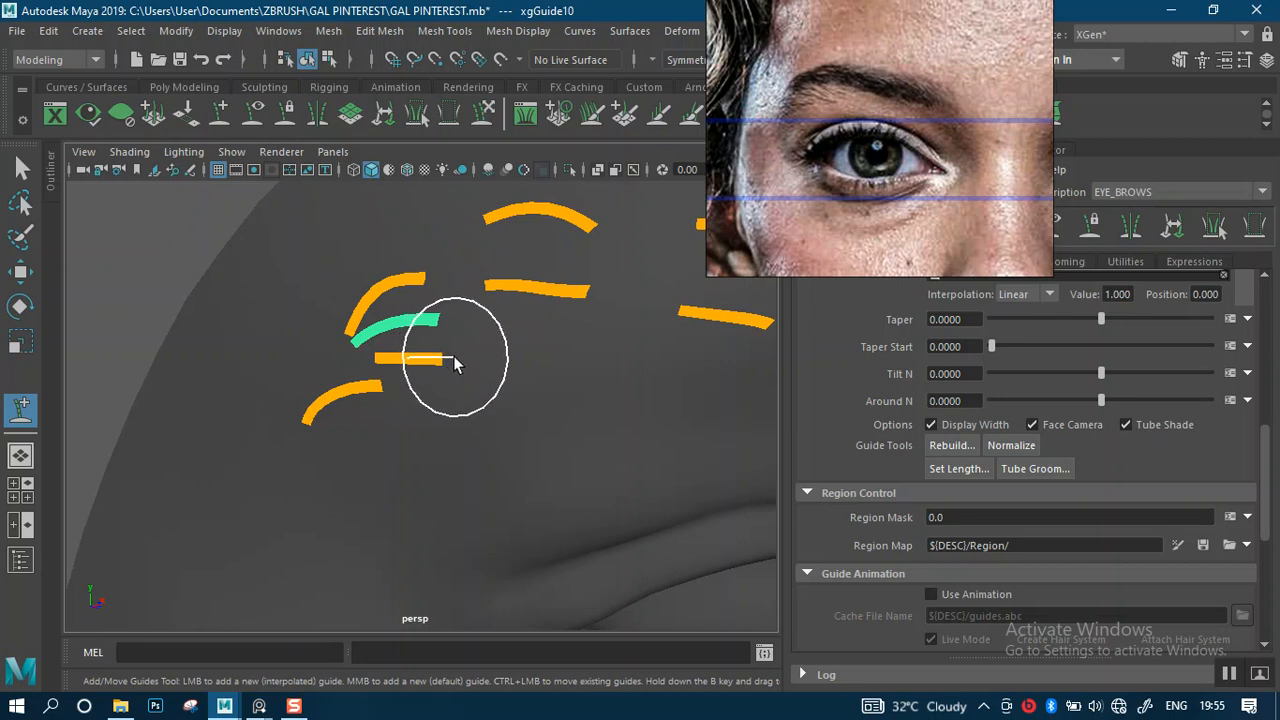
- Move the middle and upper guides at the eyebrow's outer tail down toward the lowest tail guide
left_click(453, 356, "ctrl")
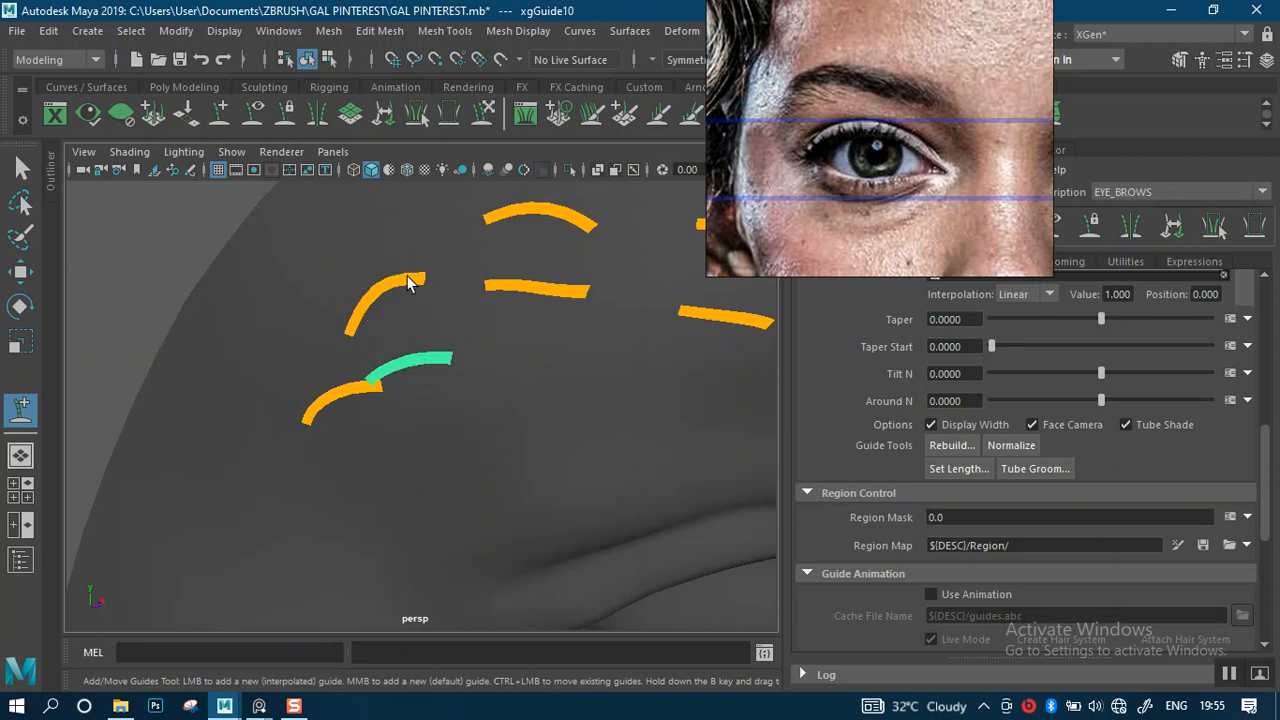
key("q")
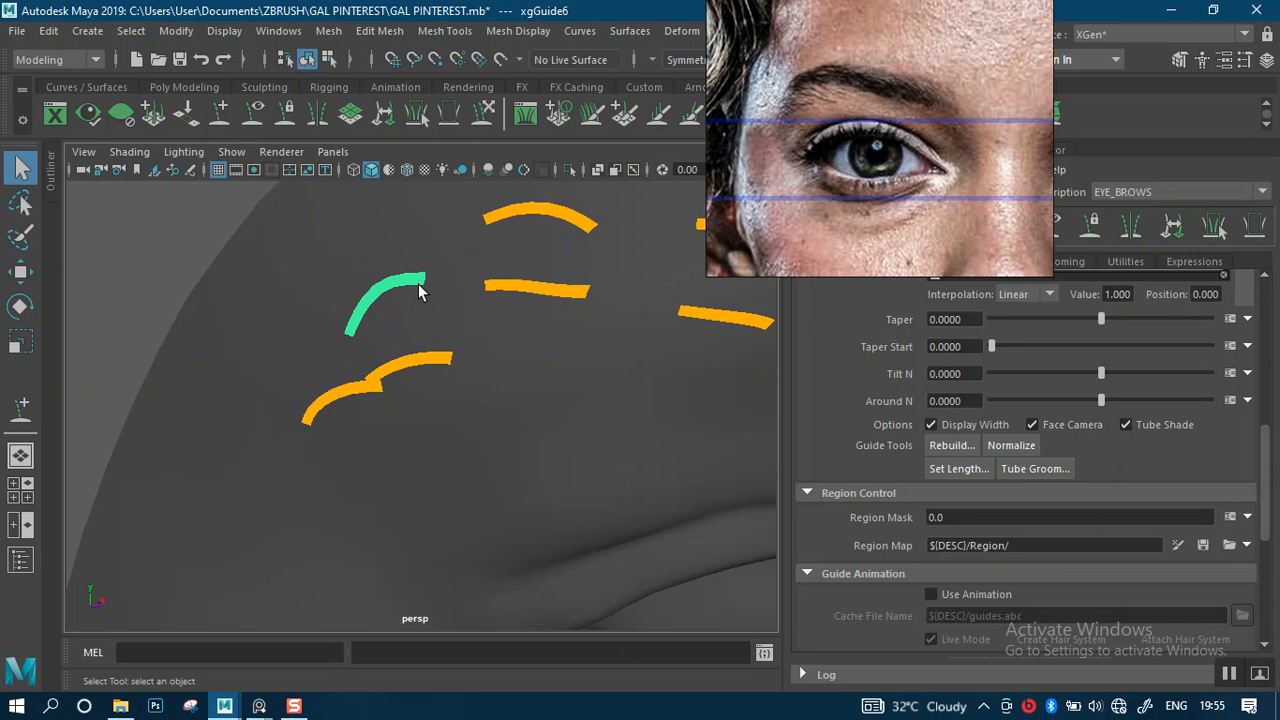
left_click(222, 110)
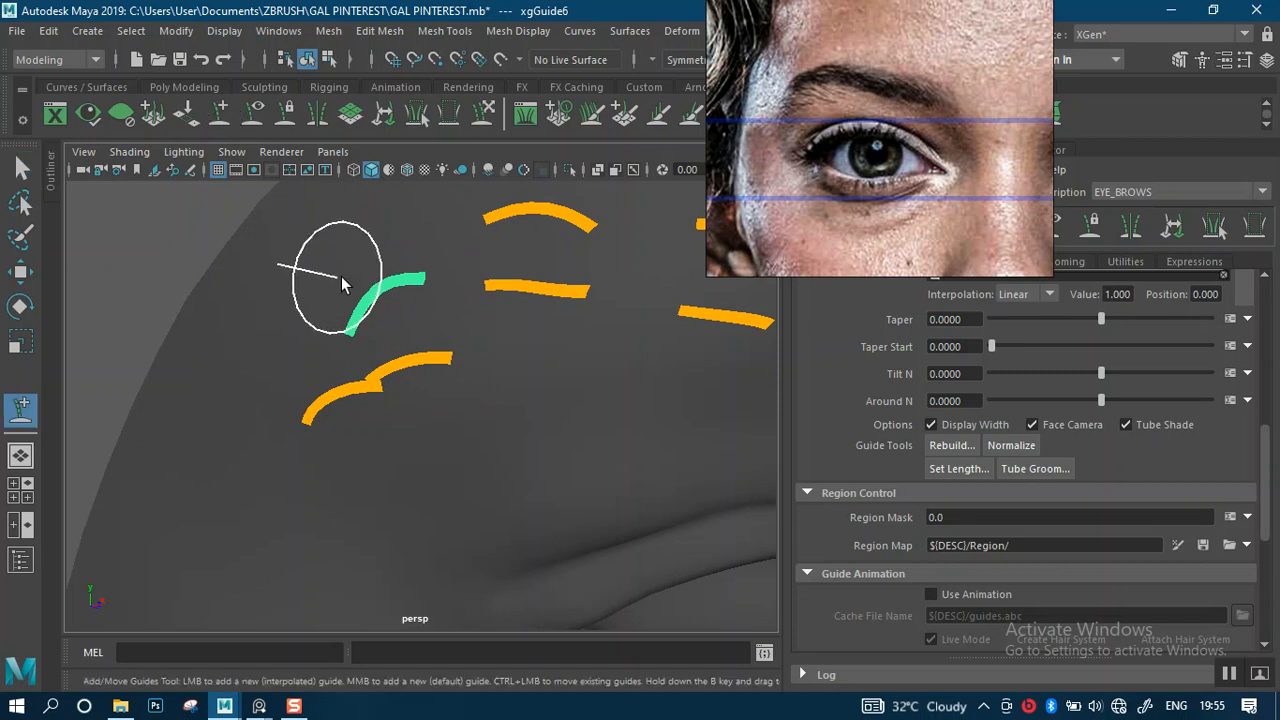
left_click(424, 310)
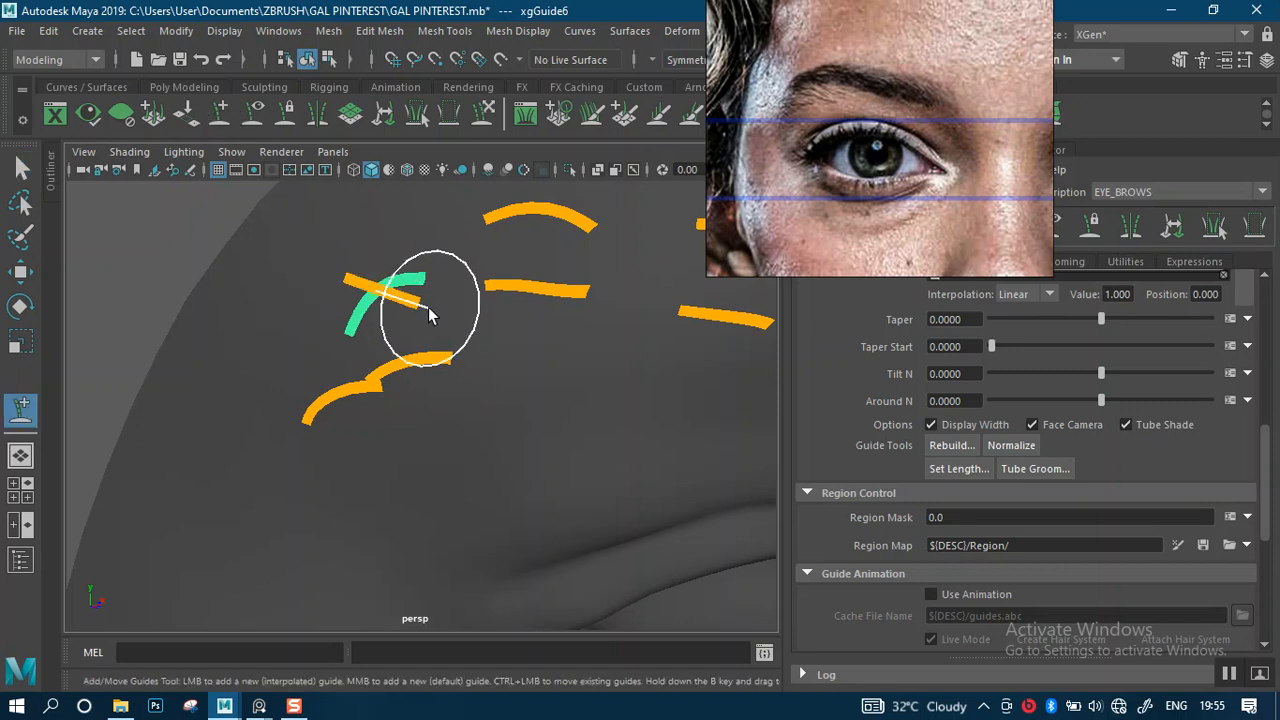
key("ctrl+z")
left_click_drag(534, 354, 499, 348, "alt")
- Move the lower guide of the pair beside the eyebrow tail slightly downward
key("q")
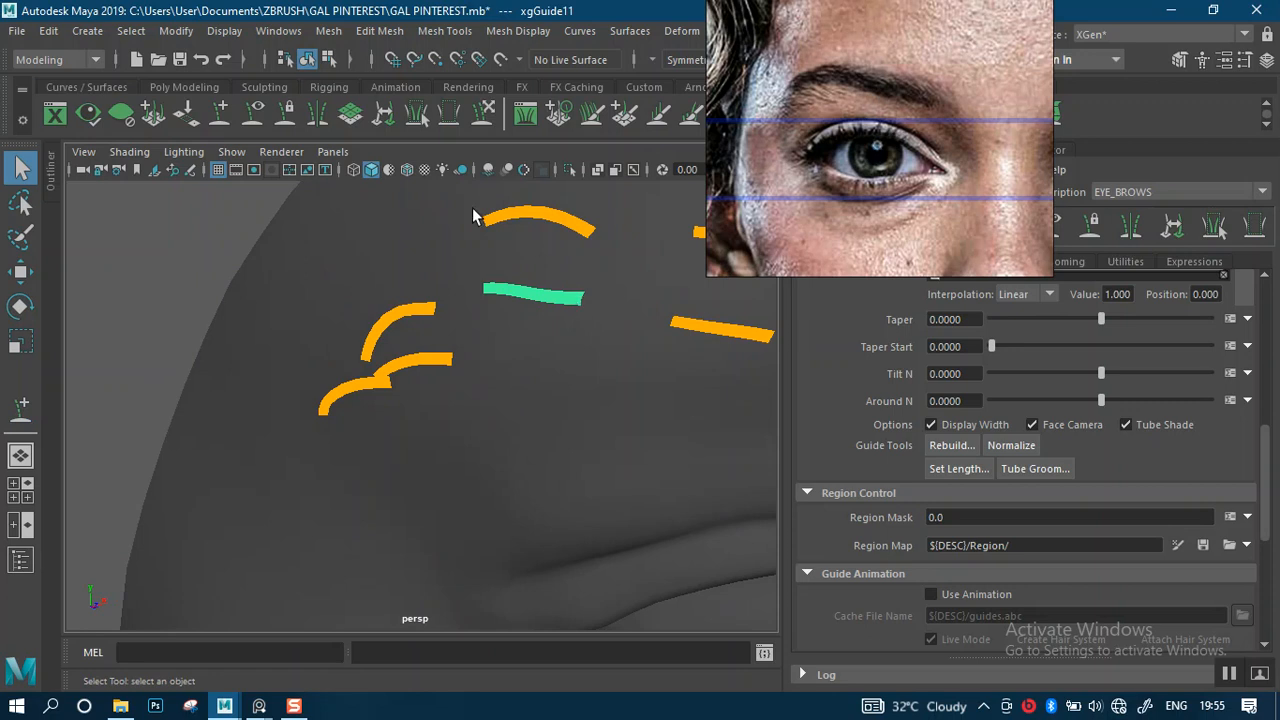
key("y")
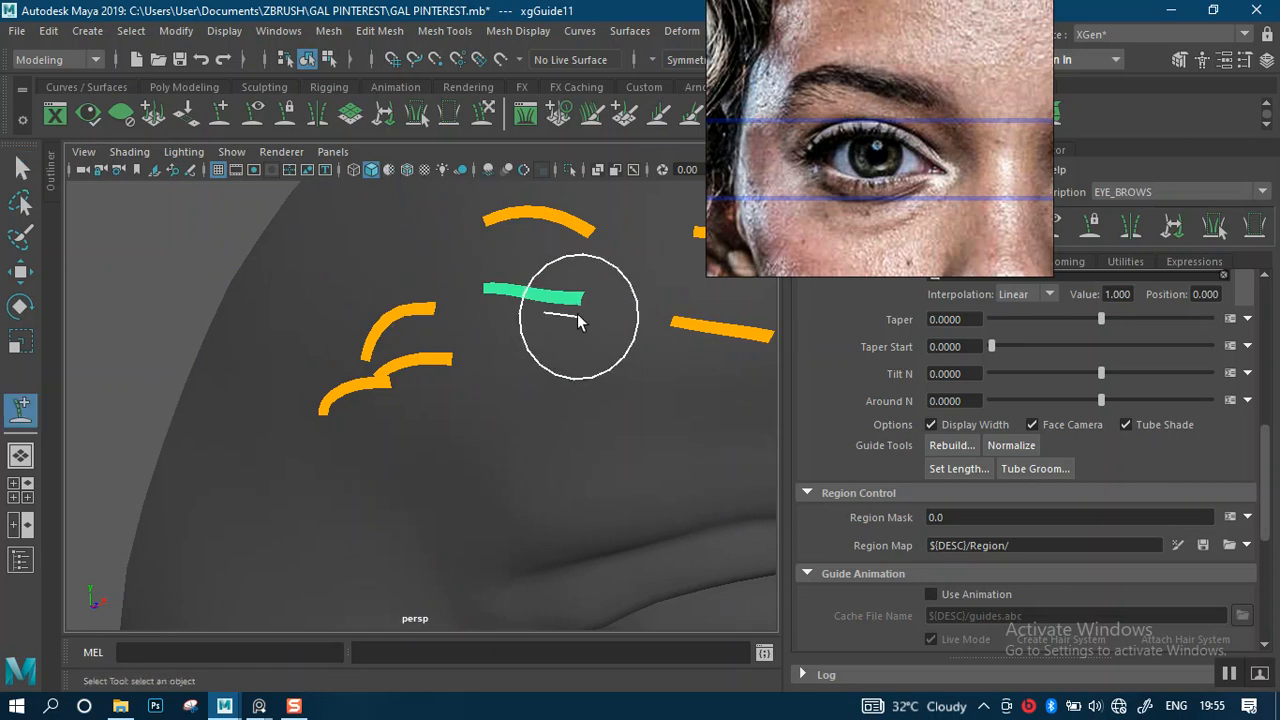
left_click_drag(572, 309, 572, 324)
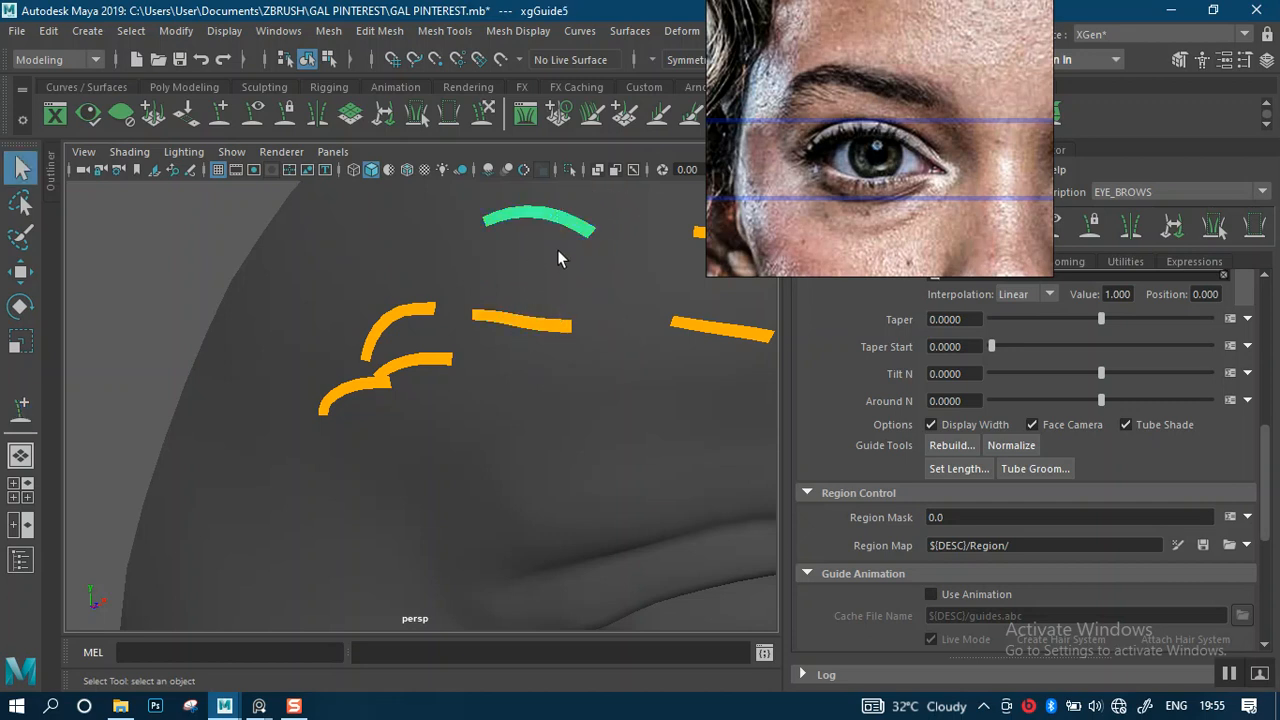
- Move the upper guide of the pair beside the eyebrow tail down closer to the guide beneath it
key("y")
left_click(571, 246)
left_click_drag(571, 246, 585, 254)
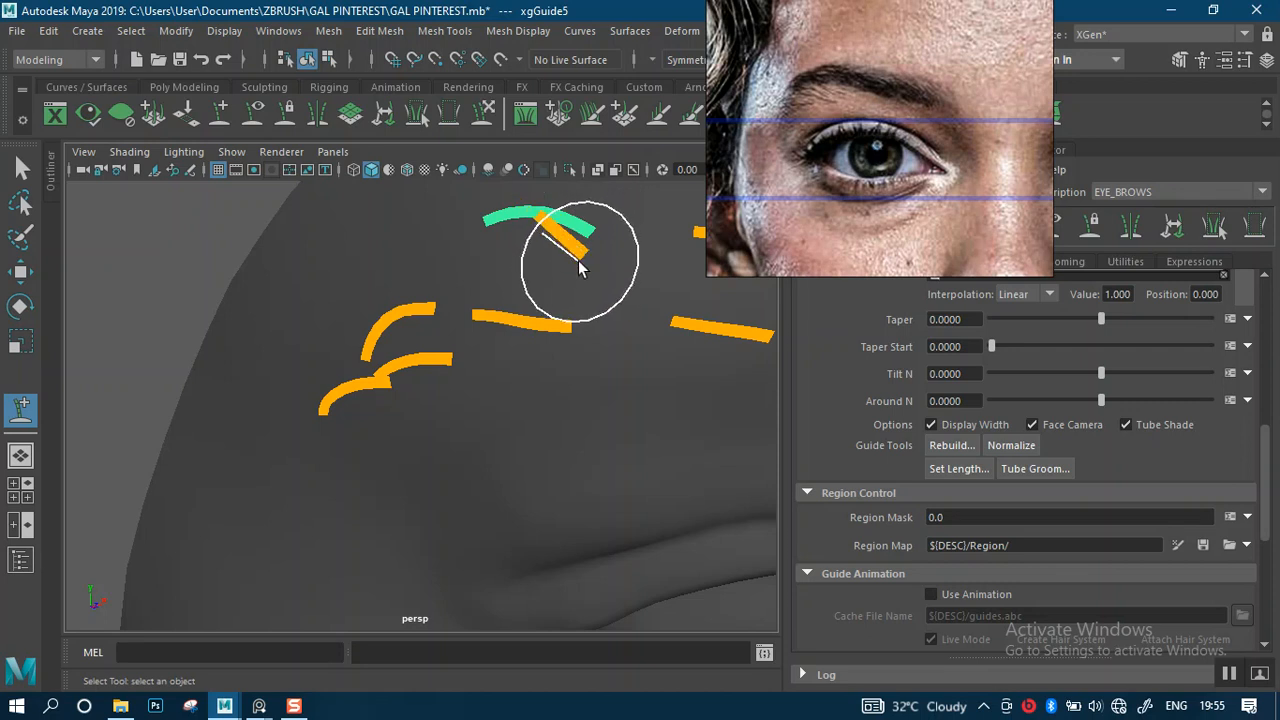
left_click(578, 261)
- Examine the spacing and flow of the eyebrow guides above the eye from several angles
left_click_drag(457, 429, 571, 371, "alt")
middle_click_drag(571, 371, 497, 367, "alt")
left_click_drag(497, 349, 467, 288, "alt")
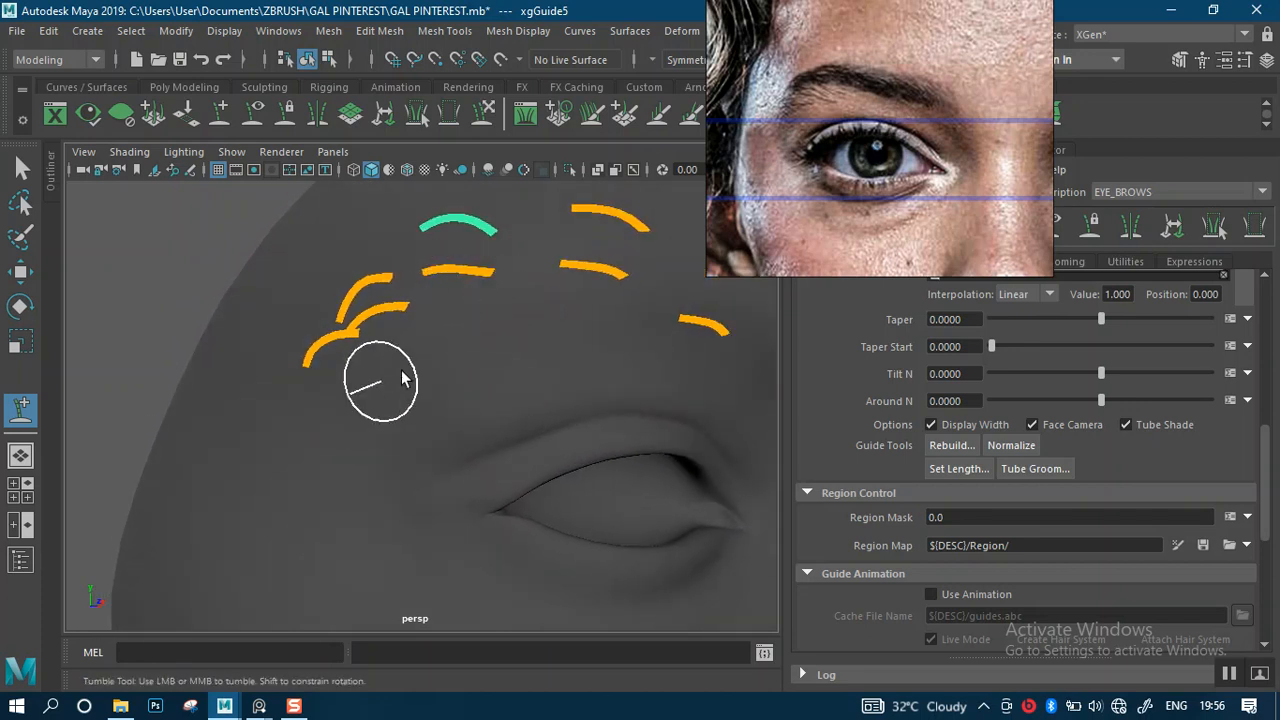
left_click_drag(523, 300, 591, 307, "alt")
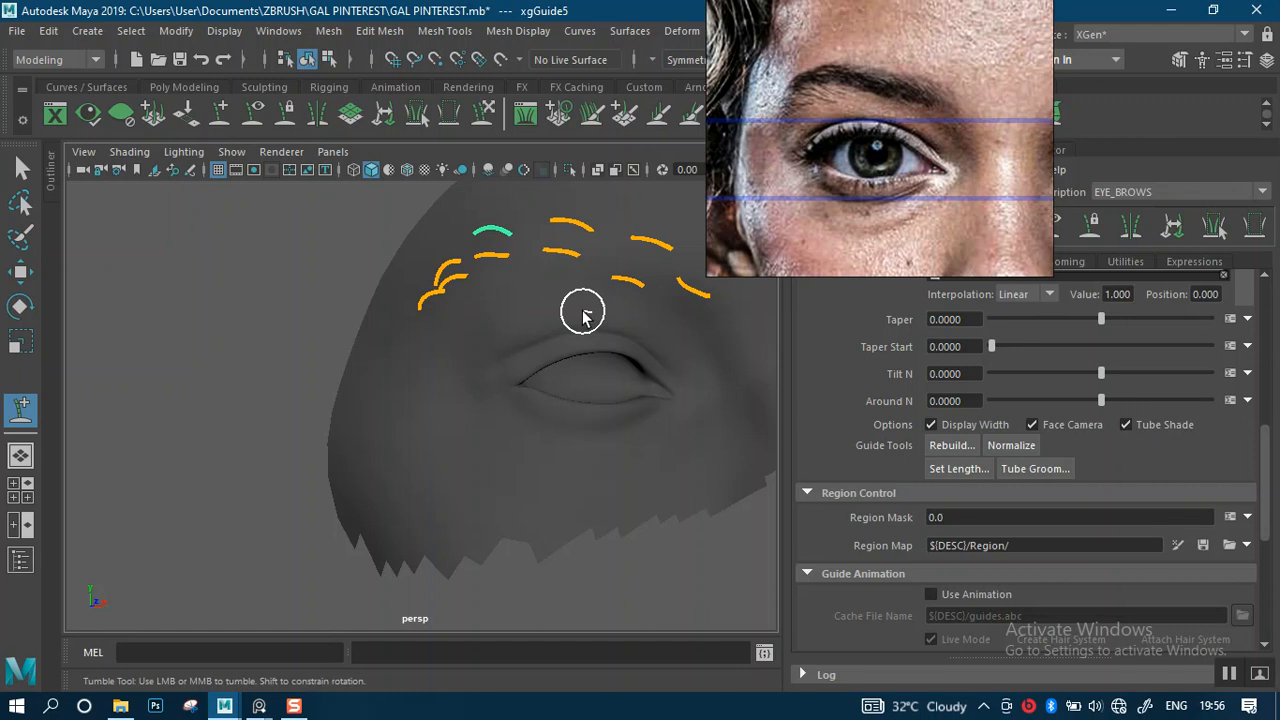
left_click_drag(441, 362, 571, 363, "alt")
scroll(526, 371, "up", 6)
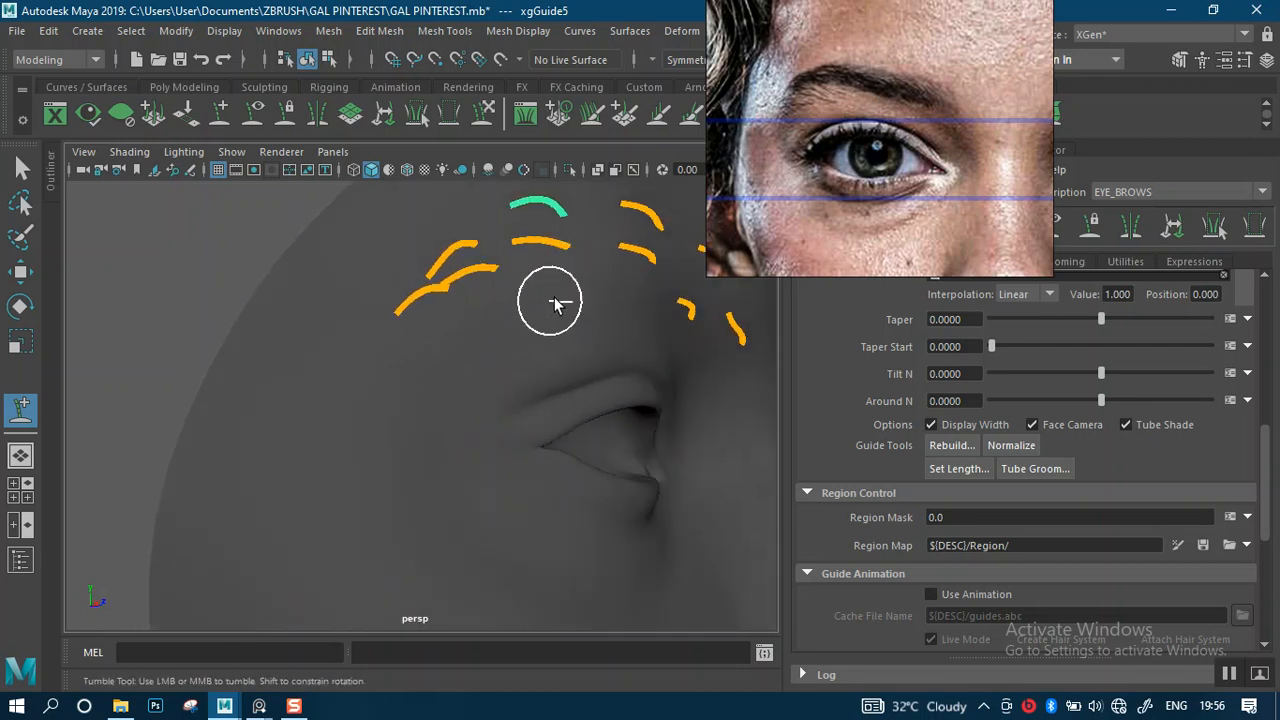
left_click_drag(545, 289, 539, 295, "alt")
middle_click_drag(539, 295, 511, 325, "alt")
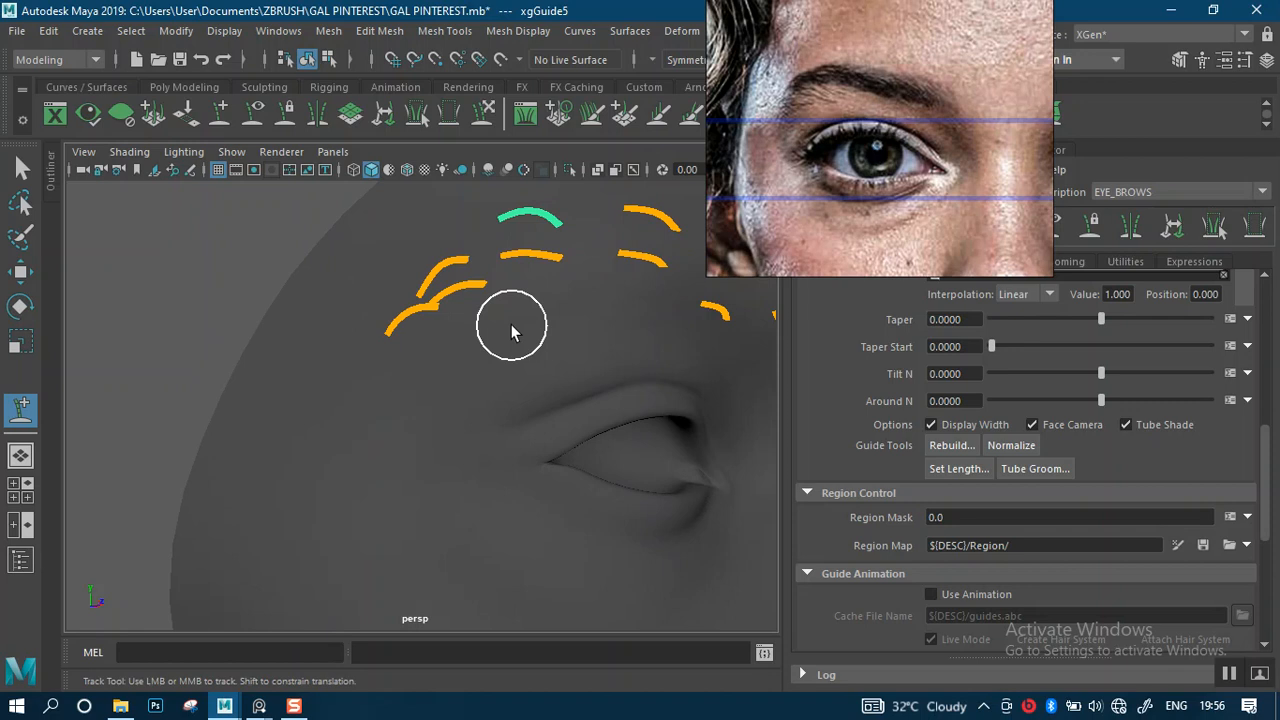
mouse_move(527, 355)
left_mouse_down("alt")
mouse_move(540, 334)
mouse_move(509, 371)
mouse_move(529, 303)
mouse_move(486, 377)
mouse_move(466, 357)
mouse_move(451, 362)
mouse_move(511, 352)
left_mouse_up("alt")
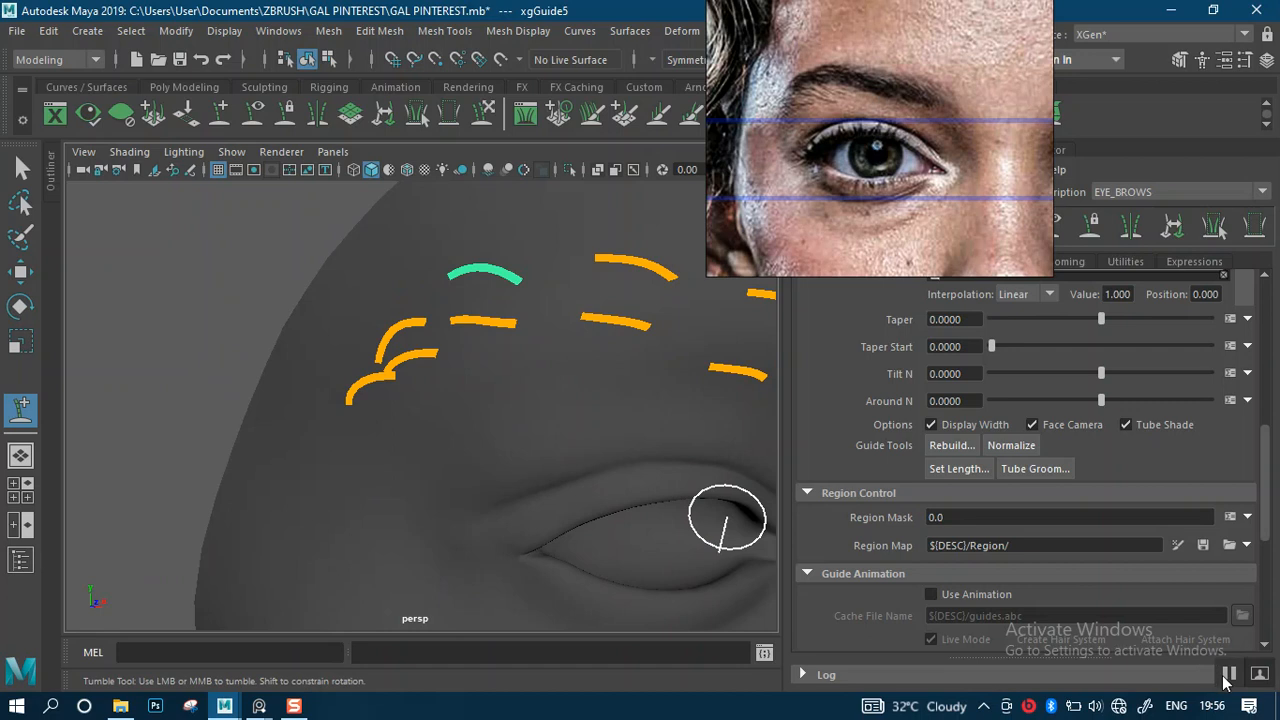
left_click(1229, 674)
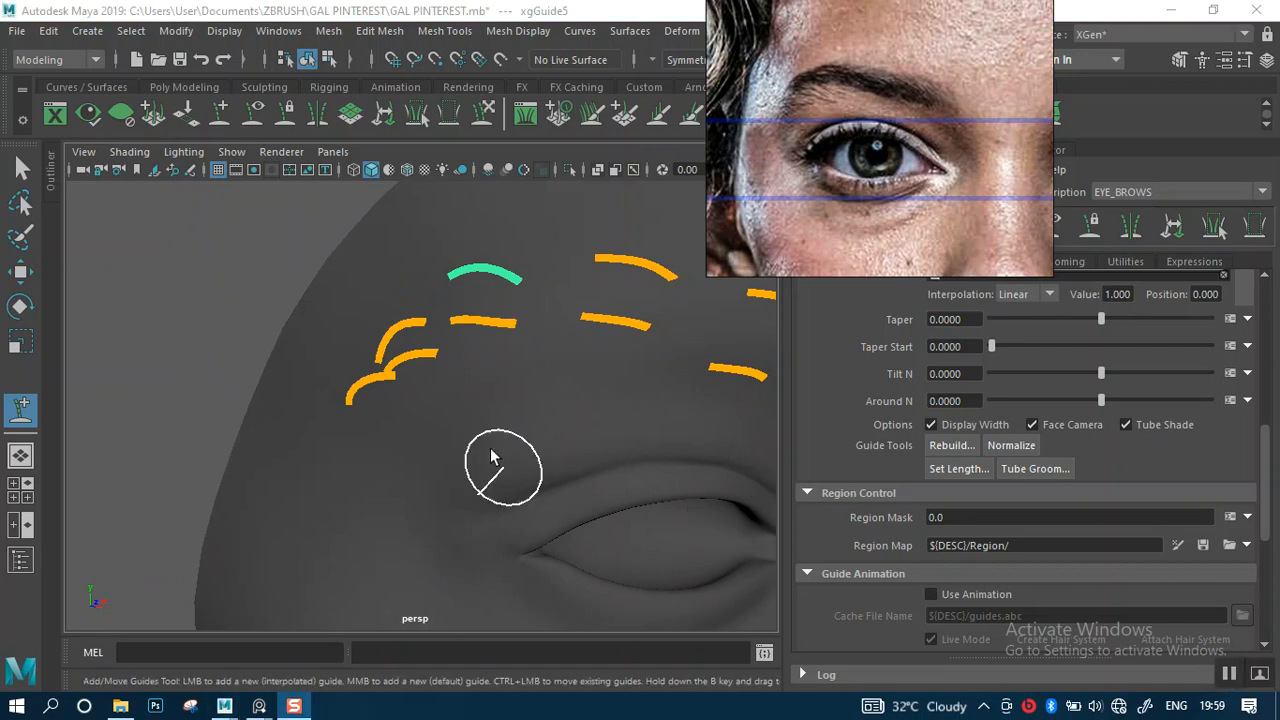
- In the front view, add a new guide below the lower guide of the pair beside the eyebrow tail
left_click_drag(500, 457, 526, 417, "alt")
key("space")
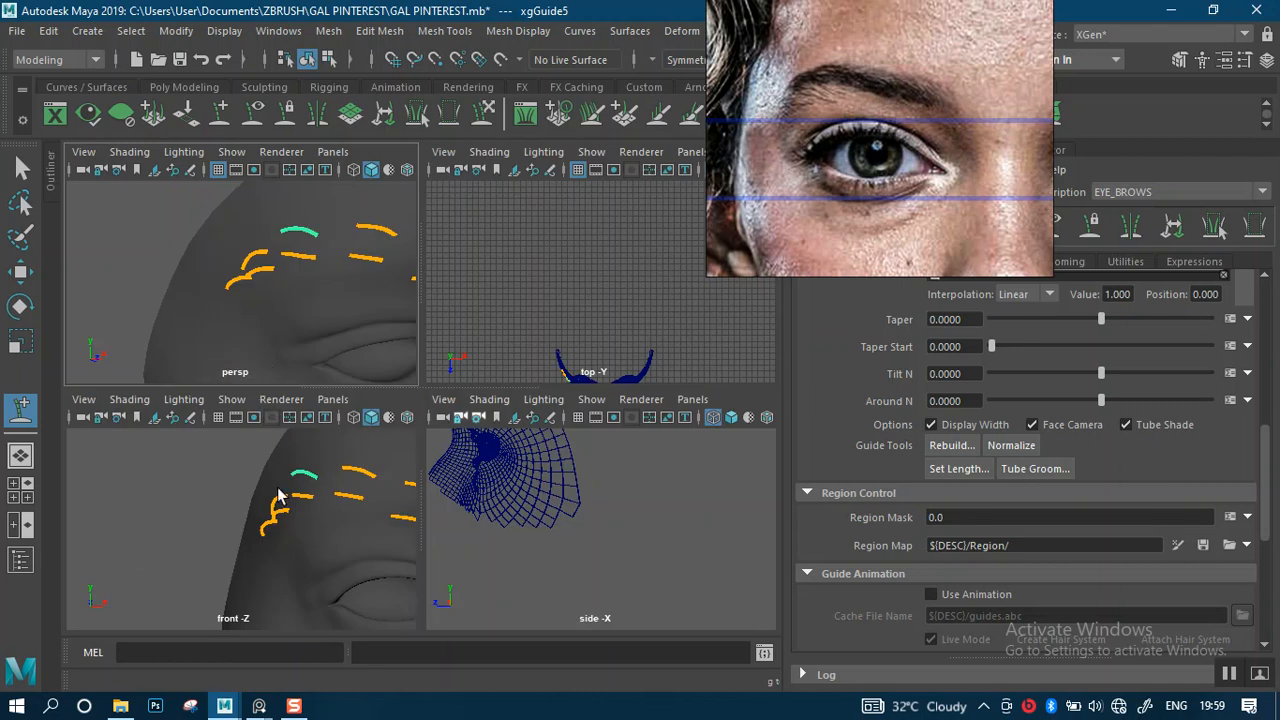
key("space")
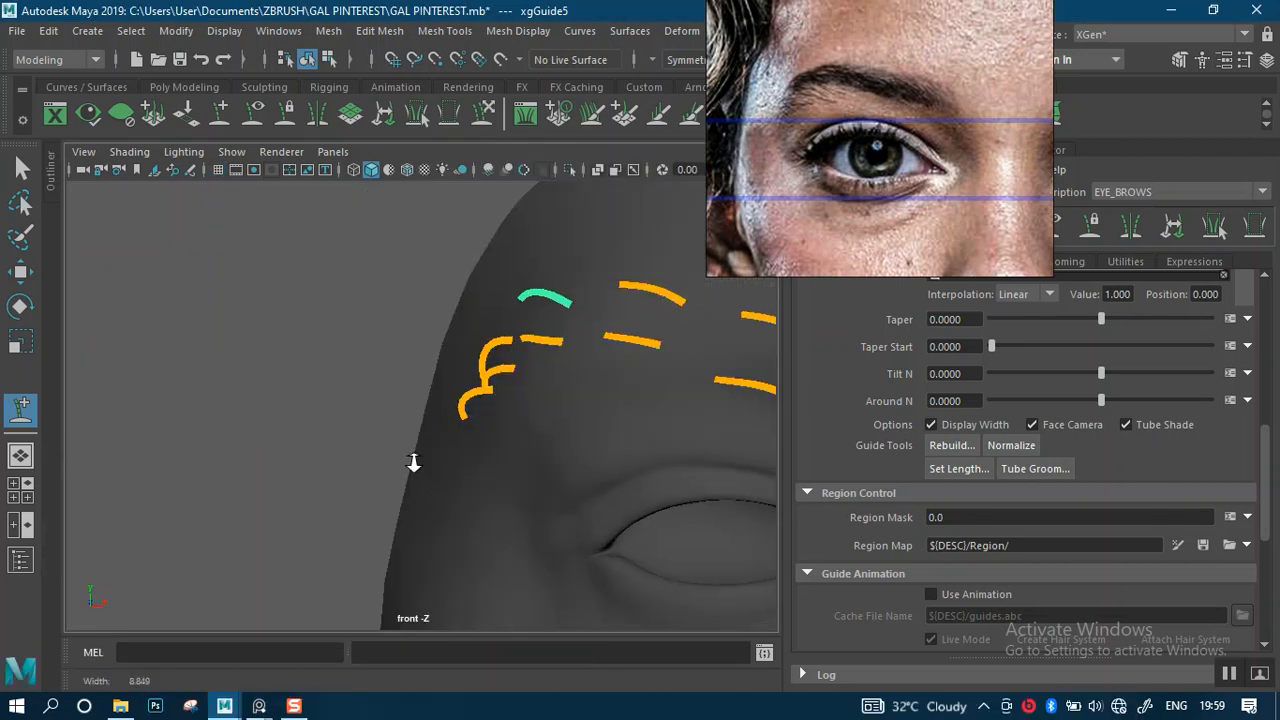
scroll(422, 470, "down", 5)
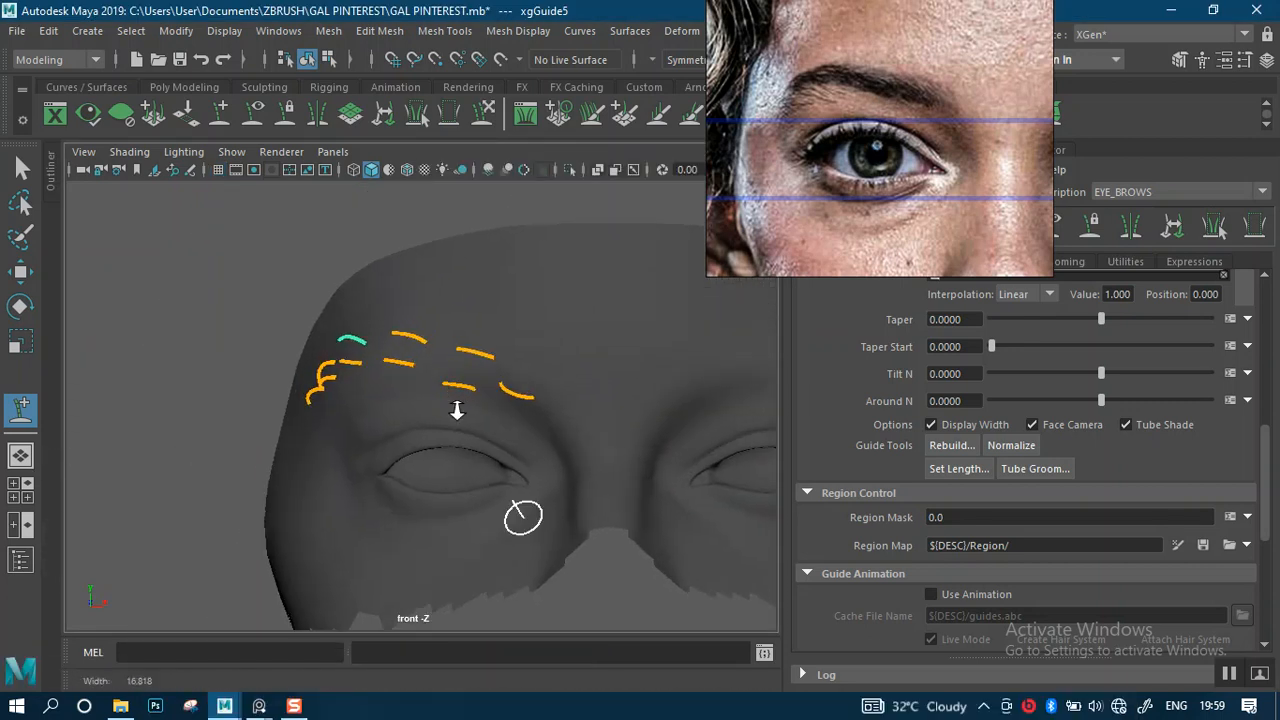
scroll(447, 387, "up", 6)
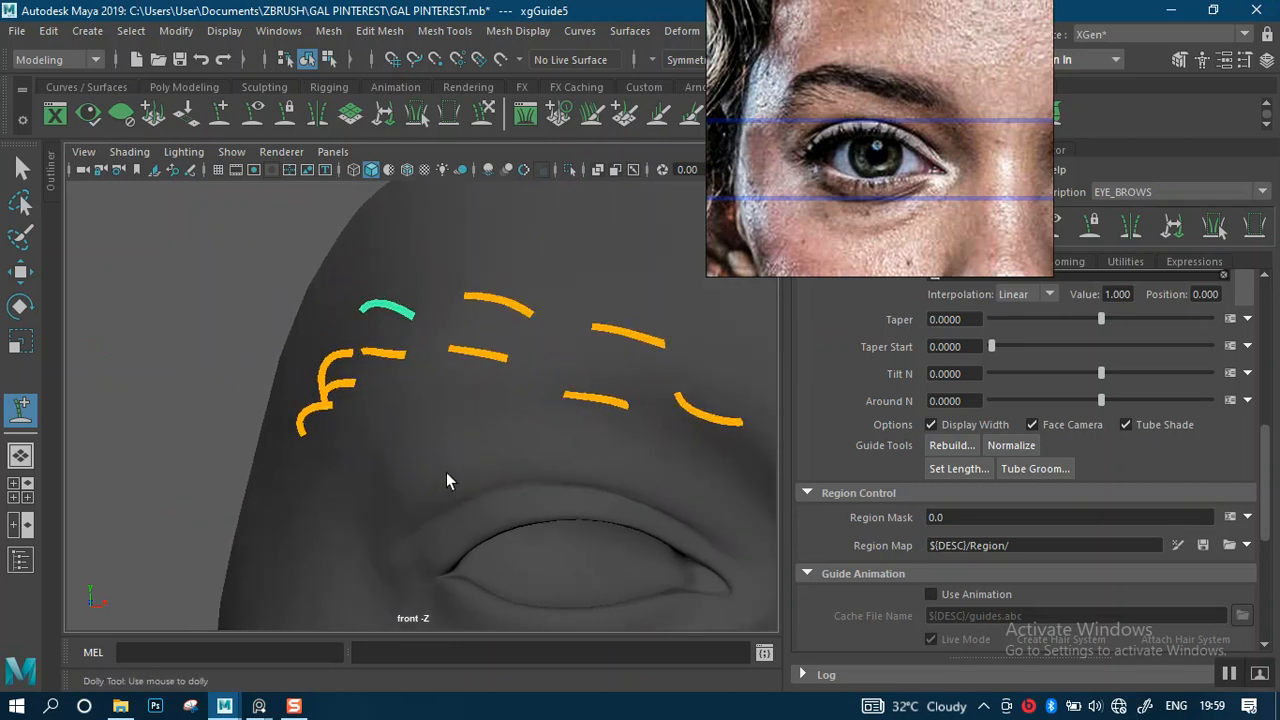
middle_click_drag(445, 496, 463, 443, "alt")
scroll(463, 443, "up", 2)
left_click_drag(462, 420, 457, 394, "alt")
middle_click_drag(457, 398, 445, 458, "alt")
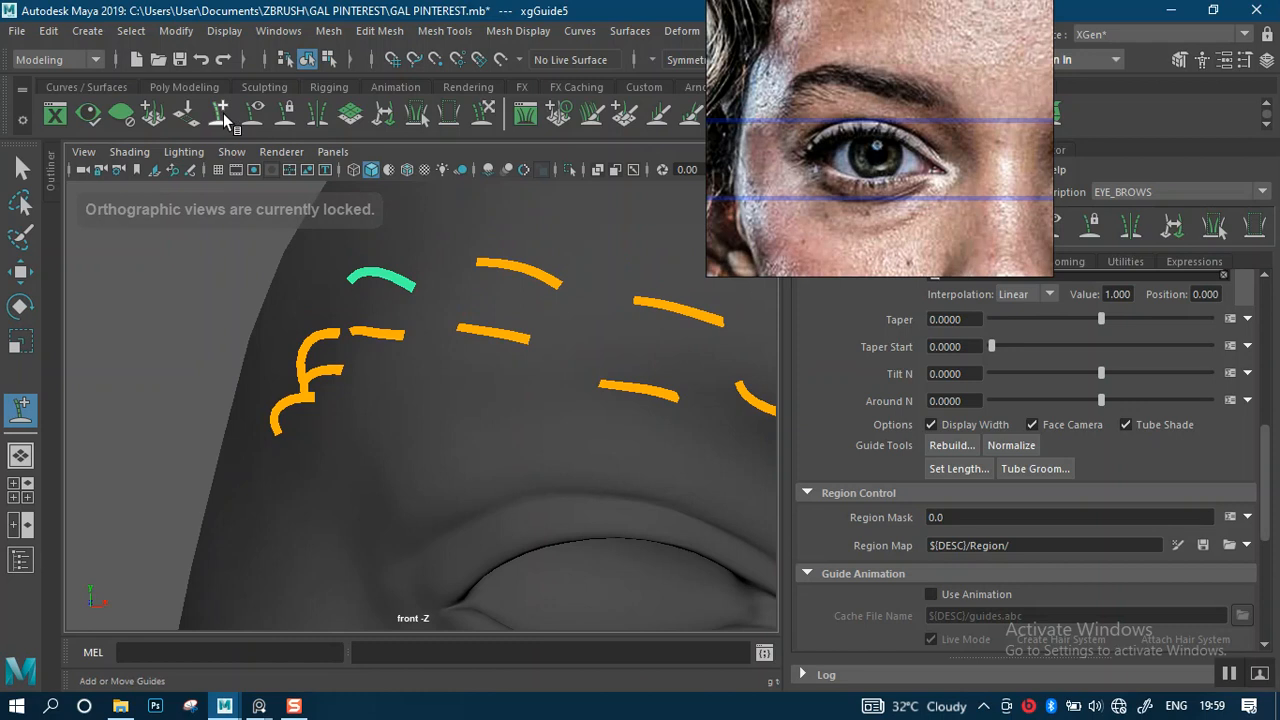
middle_click_drag(395, 383, 400, 369, "alt")
right_click_drag(400, 369, 414, 367, "alt")
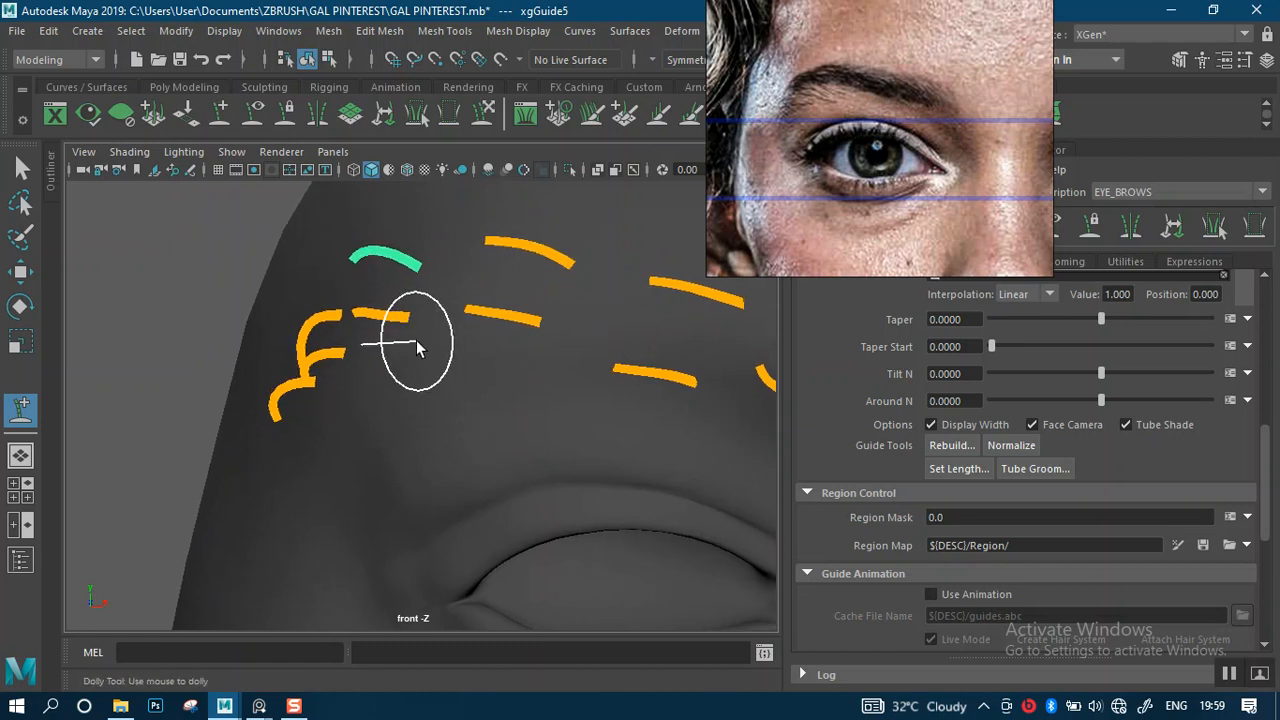
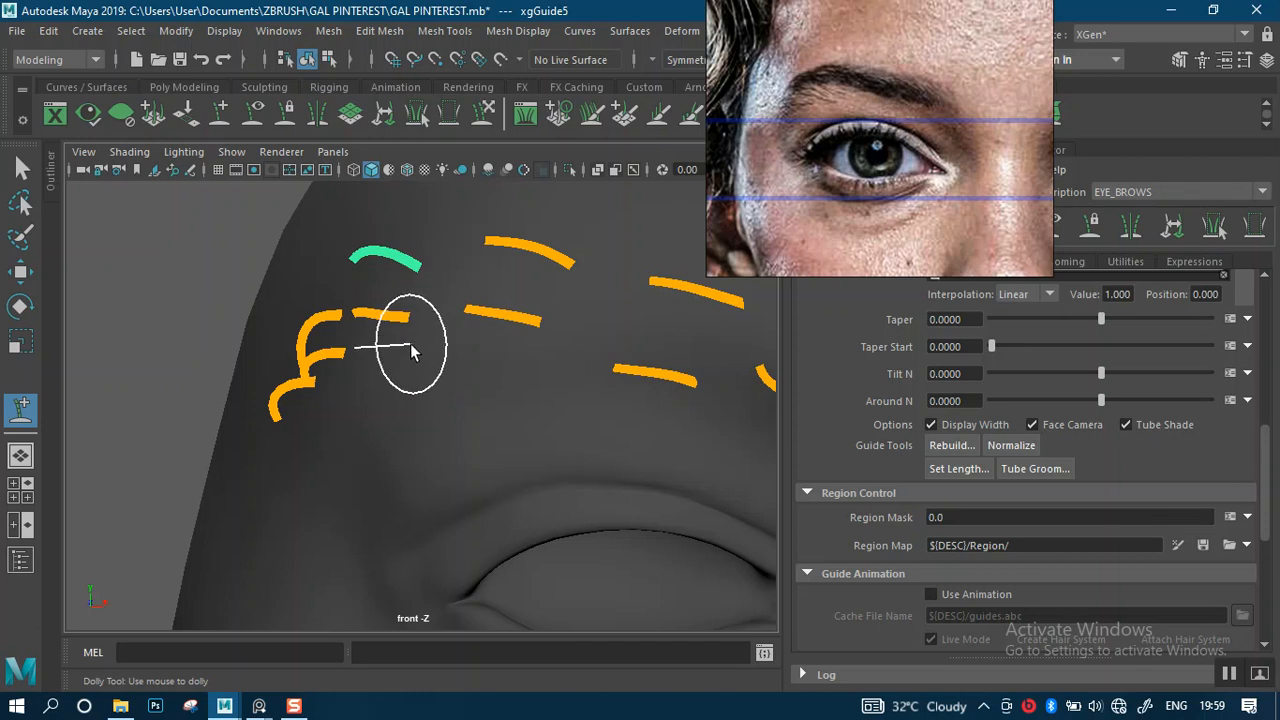
left_click(418, 352)
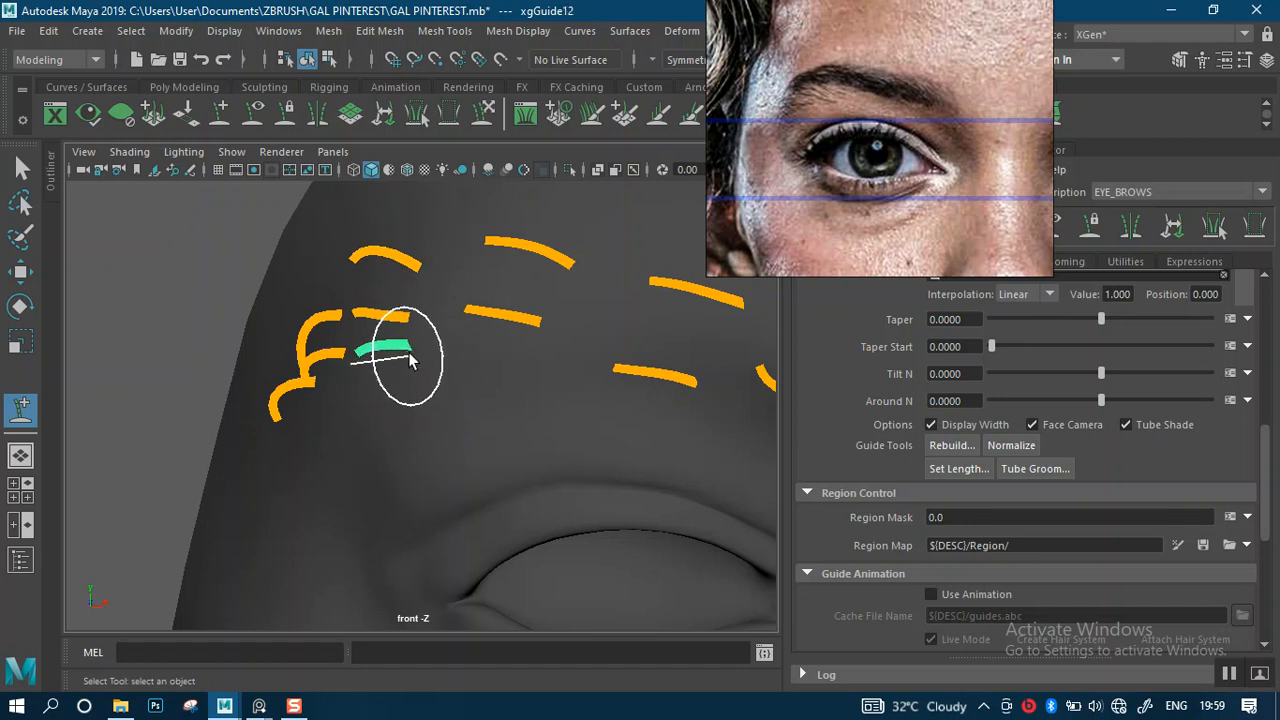
left_click_drag(408, 360, 405, 342)
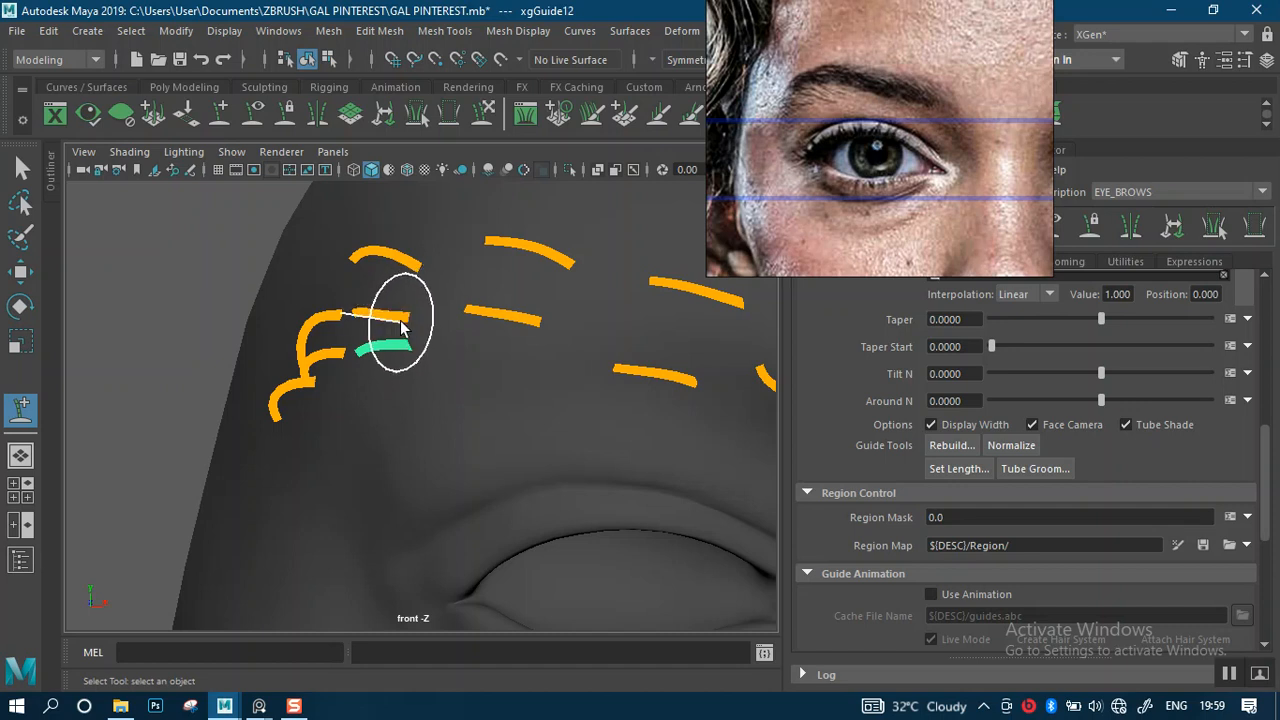
- Examine the new guide's placement and angle relative to its neighbours in the perspective view
mouse_move(403, 351)
right_mouse_down("alt")
mouse_move(480, 514)
mouse_move(442, 397)
right_mouse_up("alt")
key("space")
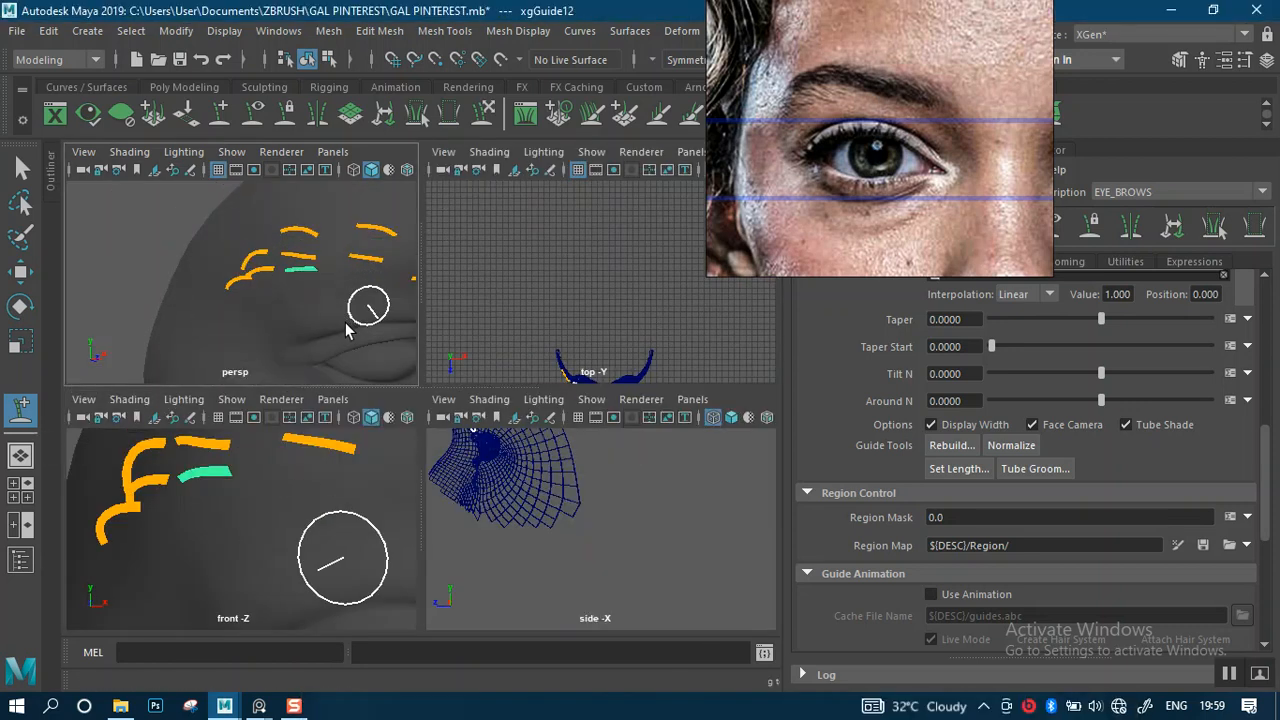
key("space")
mouse_move(349, 378)
left_mouse_down("alt")
mouse_move(471, 437)
mouse_move(571, 442)
mouse_move(440, 386)
mouse_move(511, 414)
mouse_move(563, 357)
mouse_move(454, 343)
mouse_move(531, 331)
mouse_move(563, 337)
mouse_move(566, 386)
mouse_move(536, 318)
left_mouse_up("alt")
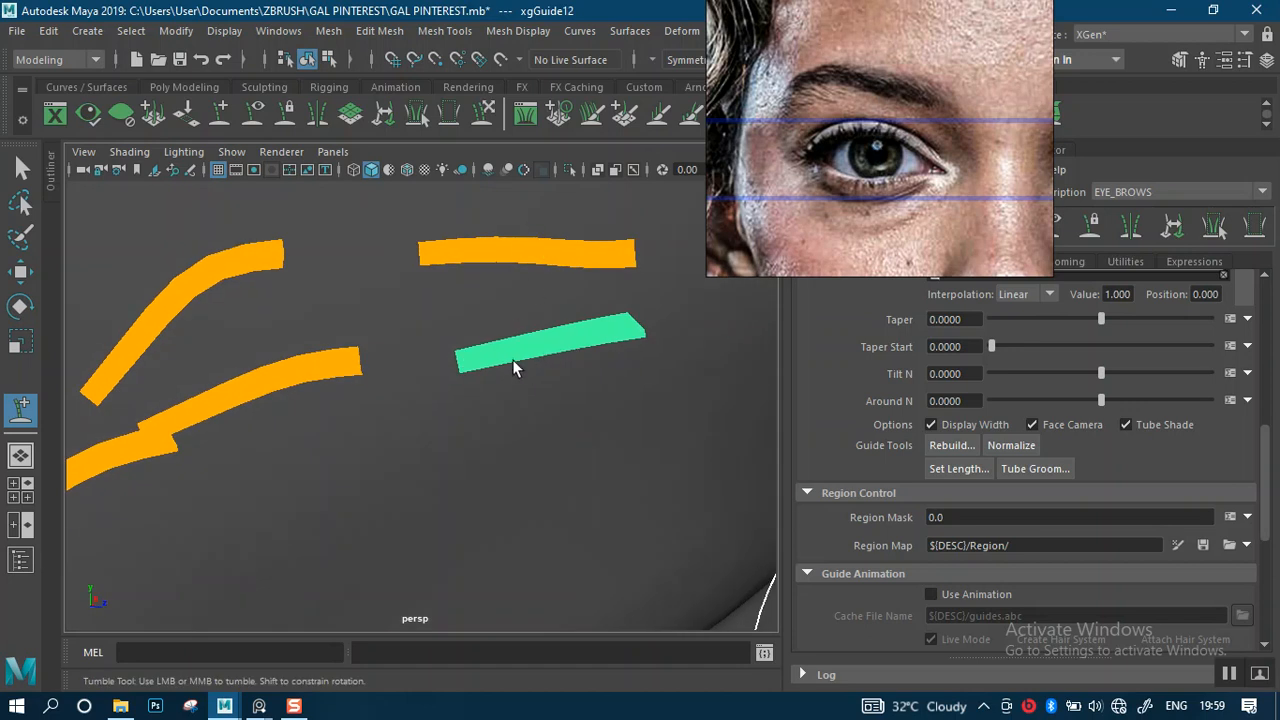
middle_click_drag(484, 340, 456, 423, "alt")
right_click_drag(456, 423, 534, 366, "alt")
mouse_move(534, 366)
left_mouse_down("alt")
mouse_move(571, 351)
mouse_move(480, 350)
left_mouse_up("alt")
middle_click_drag(480, 350, 458, 378, "alt")
mouse_move(458, 378)
left_mouse_down("alt")
mouse_move(483, 337)
mouse_move(477, 369)
mouse_move(460, 354)
mouse_move(435, 362)
mouse_move(447, 384)
mouse_move(402, 390)
mouse_move(486, 372)
left_mouse_up("alt")
middle_click_drag(486, 372, 489, 426, "alt")
scroll(454, 215, "down", 5)
mouse_move(498, 363)
left_mouse_down("alt")
mouse_move(512, 354)
mouse_move(469, 351)
mouse_move(567, 344)
left_mouse_up("alt")
scroll(496, 462, "up", 3)
middle_click_drag(468, 415, 525, 395, "alt")
mouse_move(525, 395)
left_mouse_down("alt")
mouse_move(531, 486)
mouse_move(489, 406)
left_mouse_up("alt")
- Sculpt the new guide by pulling its outer end up toward the guide above it
left_click_drag(516, 390, 493, 392)
key("q")
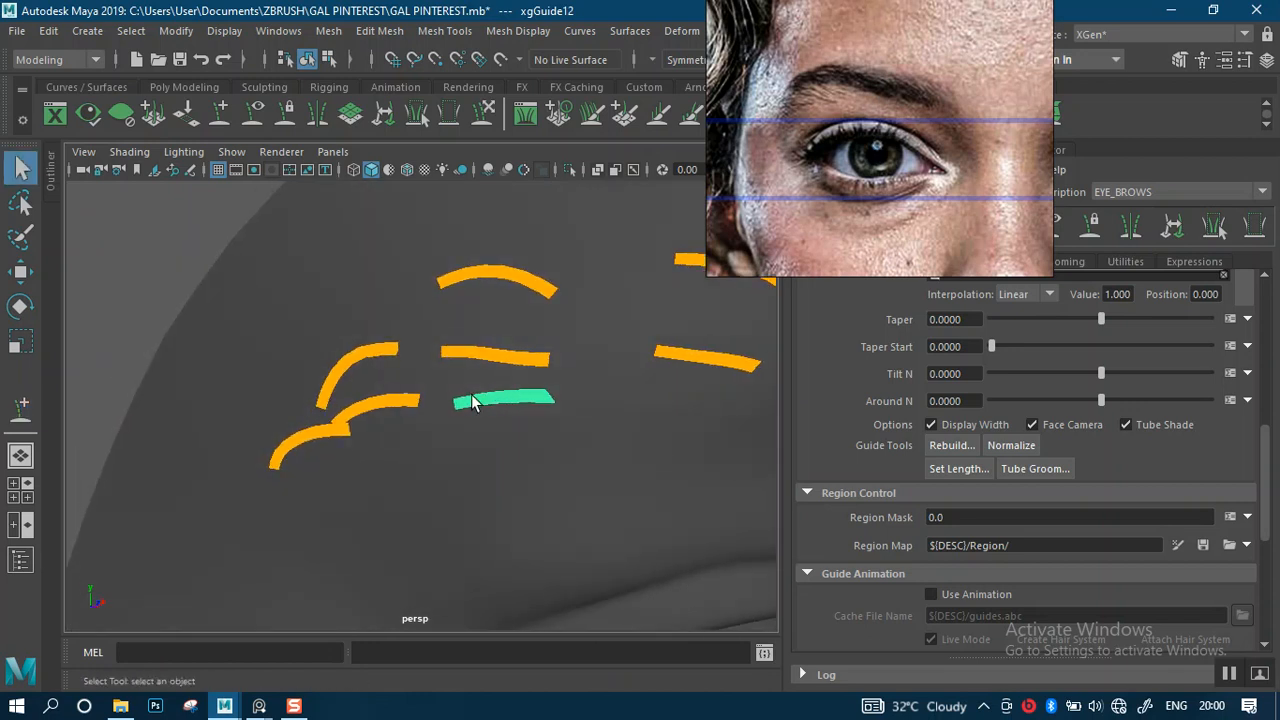
left_click(478, 115)
left_click_drag(455, 408, 455, 380)
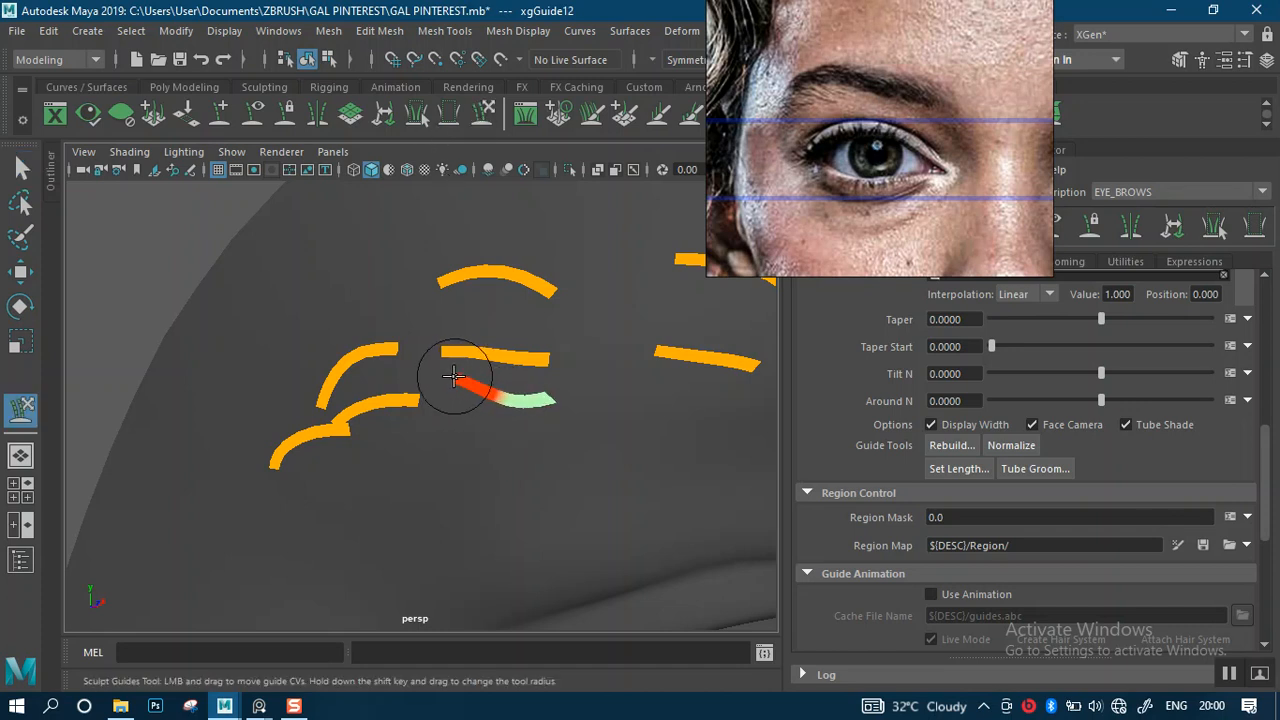
- Sculpt the upper guide beside the tail, lowering its outer end and raising its inner end
left_click_drag(626, 383, 560, 330, "alt")
key("q")
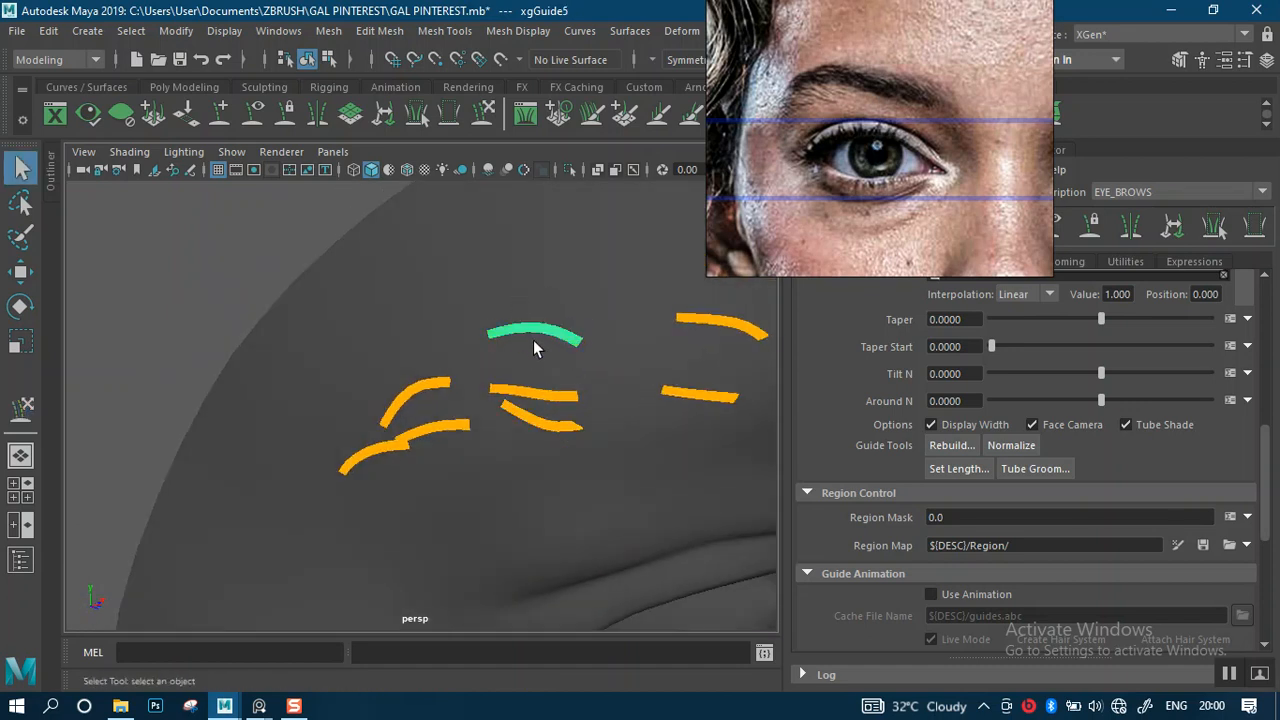
key("y")
left_click_drag(484, 330, 470, 362)
left_click_drag(565, 340, 560, 316)
- Rotate the next upper guide toward the middle of the eyebrow to a flatter angle
left_click_drag(640, 370, 549, 328, "alt")
right_click_drag(564, 348, 583, 351, "alt")
middle_click_drag(637, 365, 560, 378, "alt")
right_click_drag(560, 378, 592, 391, "alt")
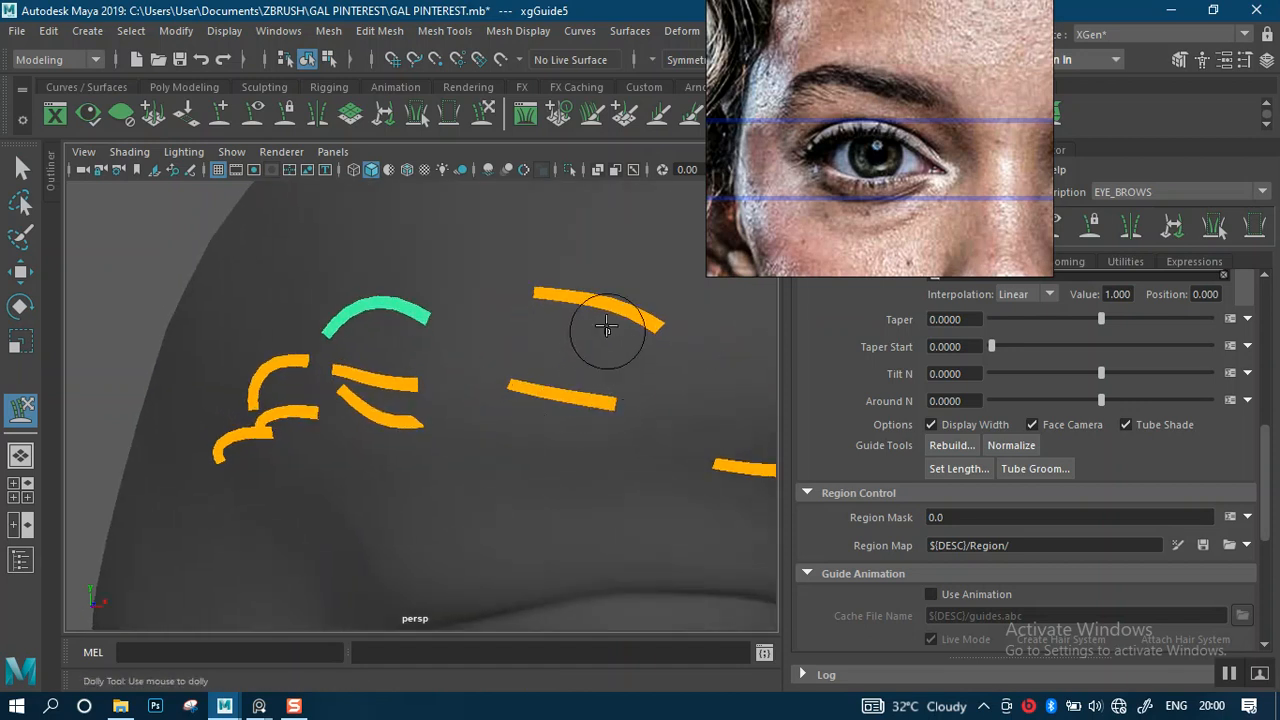
key("q")
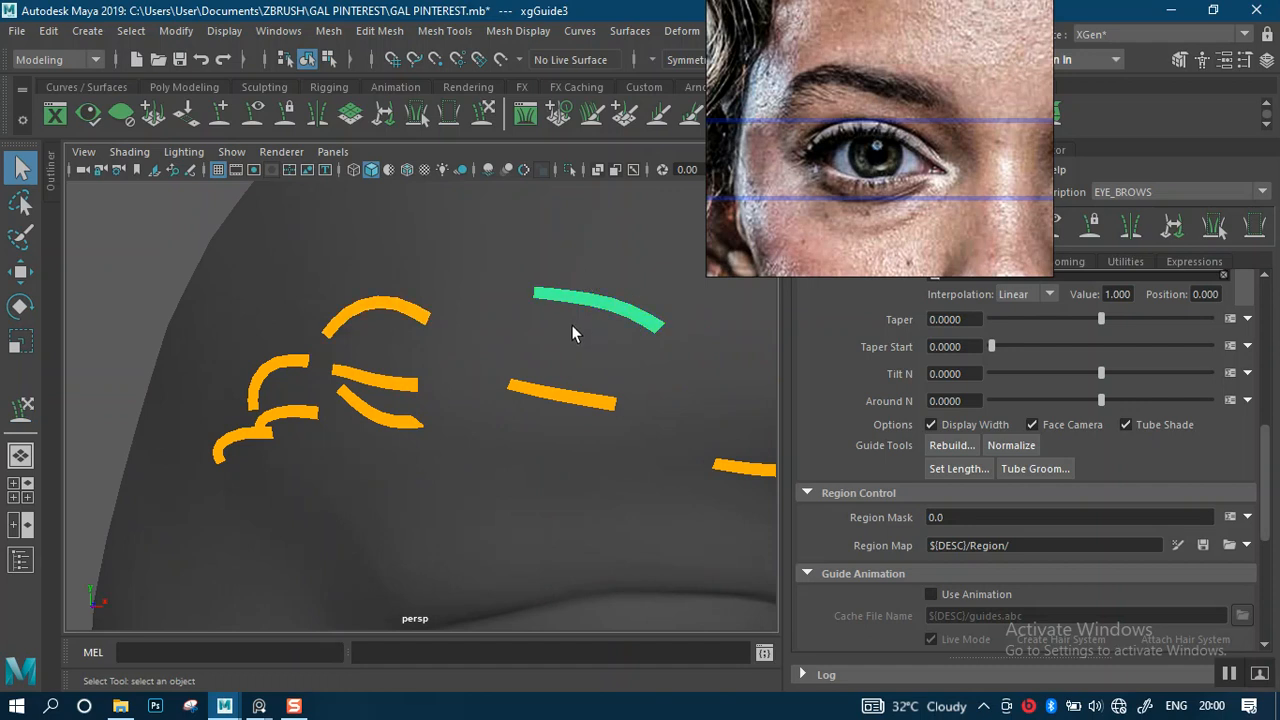
key("r")
key("e")
left_click_drag(580, 291, 560, 312)
- Rotate the upper guide nearest the inner eyebrow to a flatter angle
middle_click_drag(550, 381, 342, 407, "alt")
left_click_drag(553, 374, 597, 361, "alt")
left_click(614, 368)
right_click_drag(597, 361, 529, 274, "alt")
left_click_drag(529, 274, 655, 328, "alt")
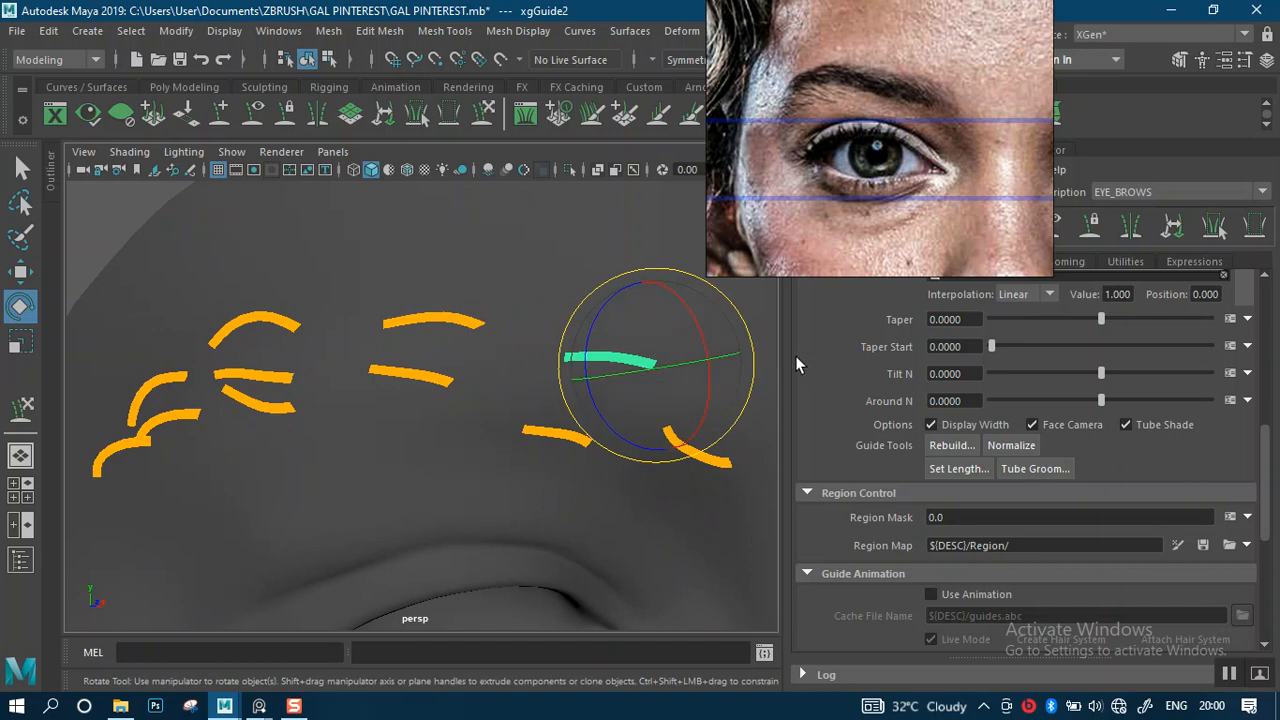
- Rotate the lowest guide at the eyebrow's outer tail so it slants slightly more downward
left_click_drag(433, 397, 514, 387, "alt")
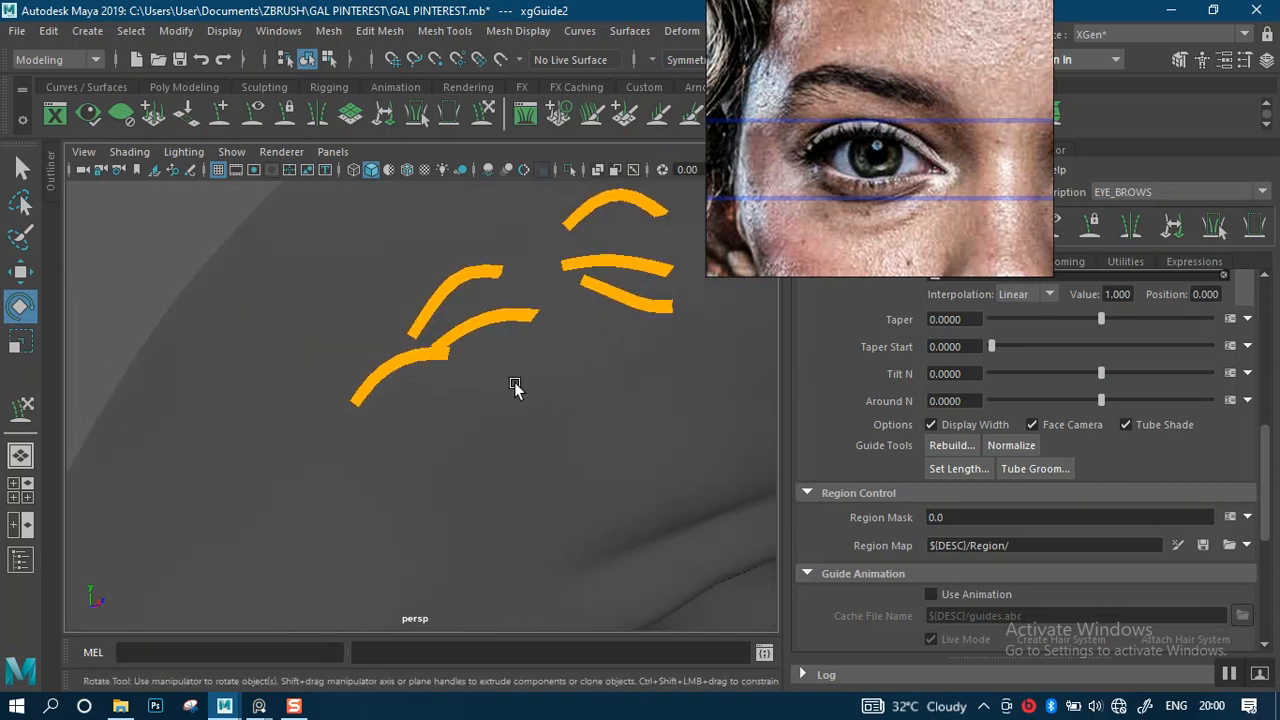
left_click(428, 402)
key("r")
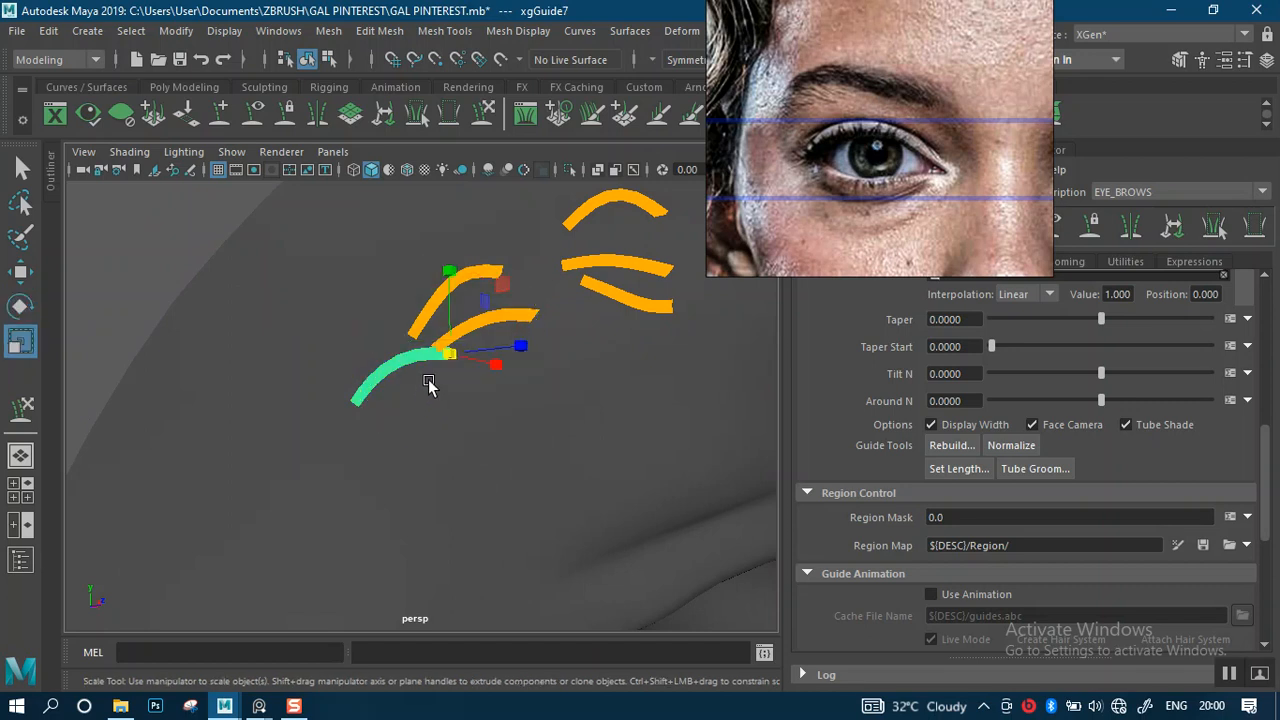
left_click_drag(586, 380, 495, 403, "alt")
key("w")
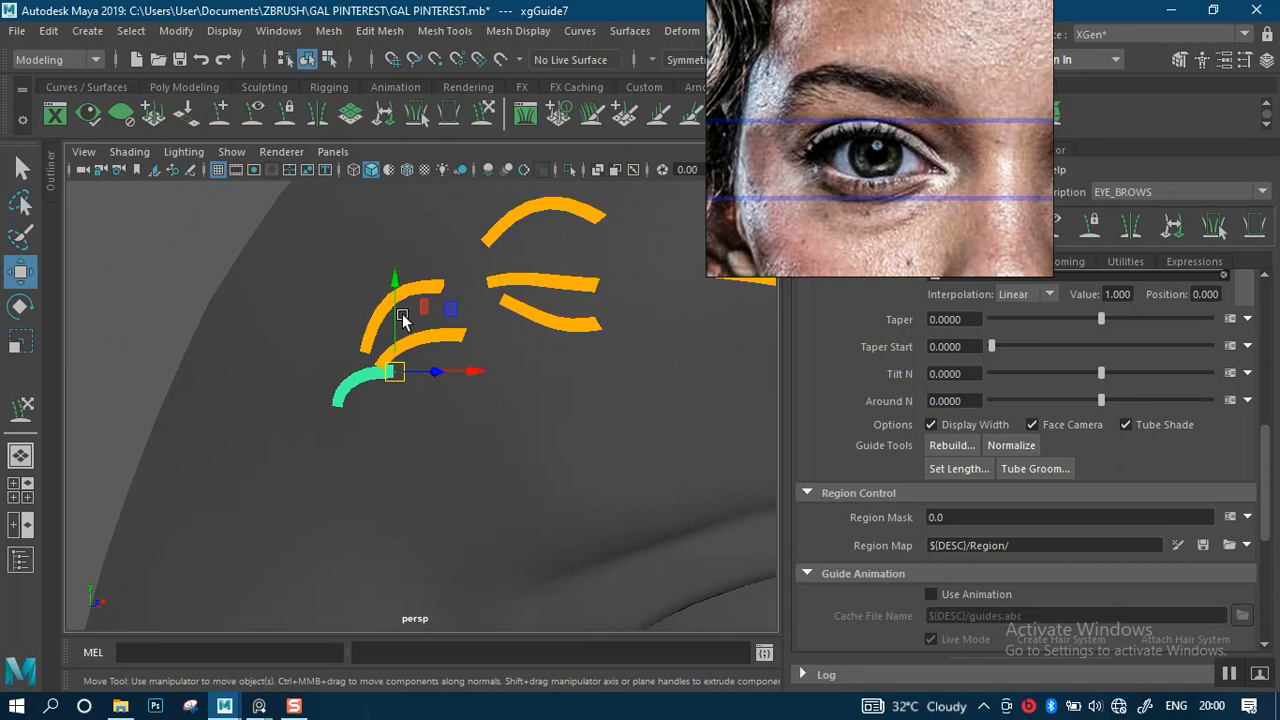
key("e")
left_click_drag(315, 303, 409, 315)
key("q")
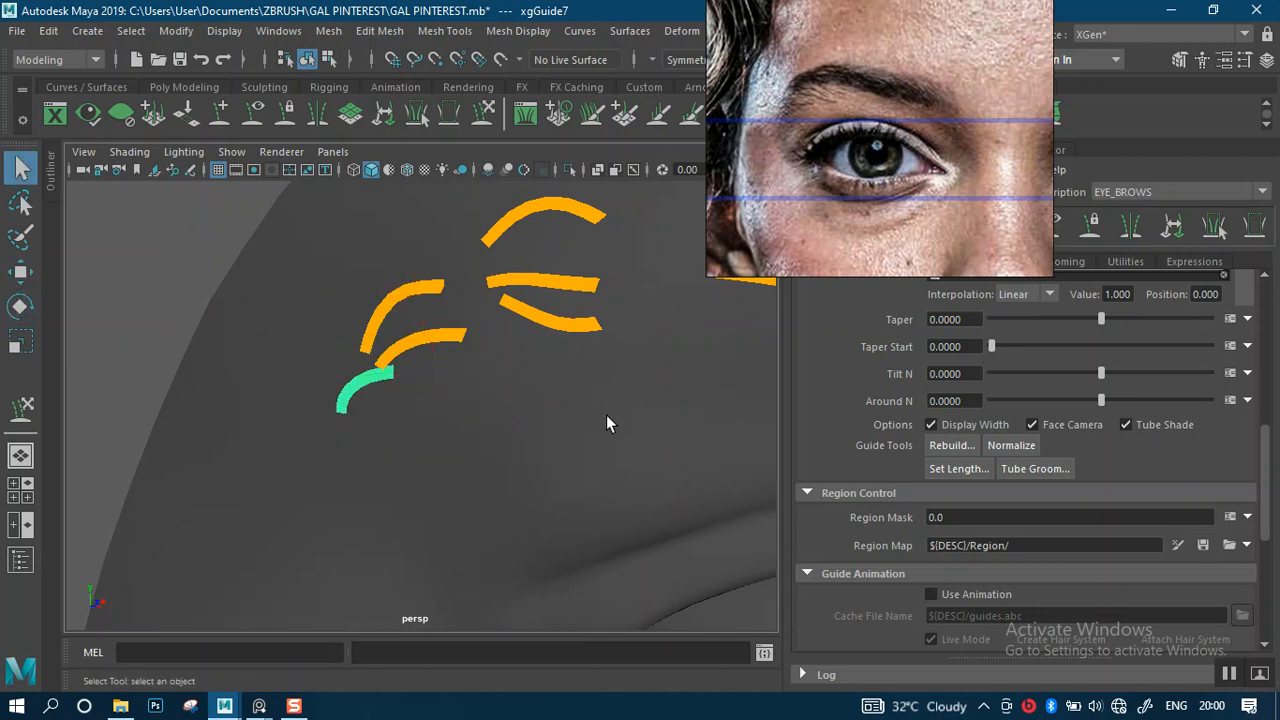
- Compare the eyebrow guides with the eyebrow in the reference photo, and shift the photo clear of the XGen guide tools
scroll(586, 356, "down", 10)
mouse_move(447, 345)
left_mouse_down("alt")
mouse_move(546, 363)
mouse_move(563, 323)
mouse_move(594, 314)
mouse_move(460, 366)
left_mouse_up("alt")
right_click_drag(460, 366, 517, 326, "alt")
left_click_drag(517, 326, 500, 349, "alt")
middle_click_drag(500, 349, 531, 320, "alt")
right_click_drag(531, 320, 563, 399, "alt")
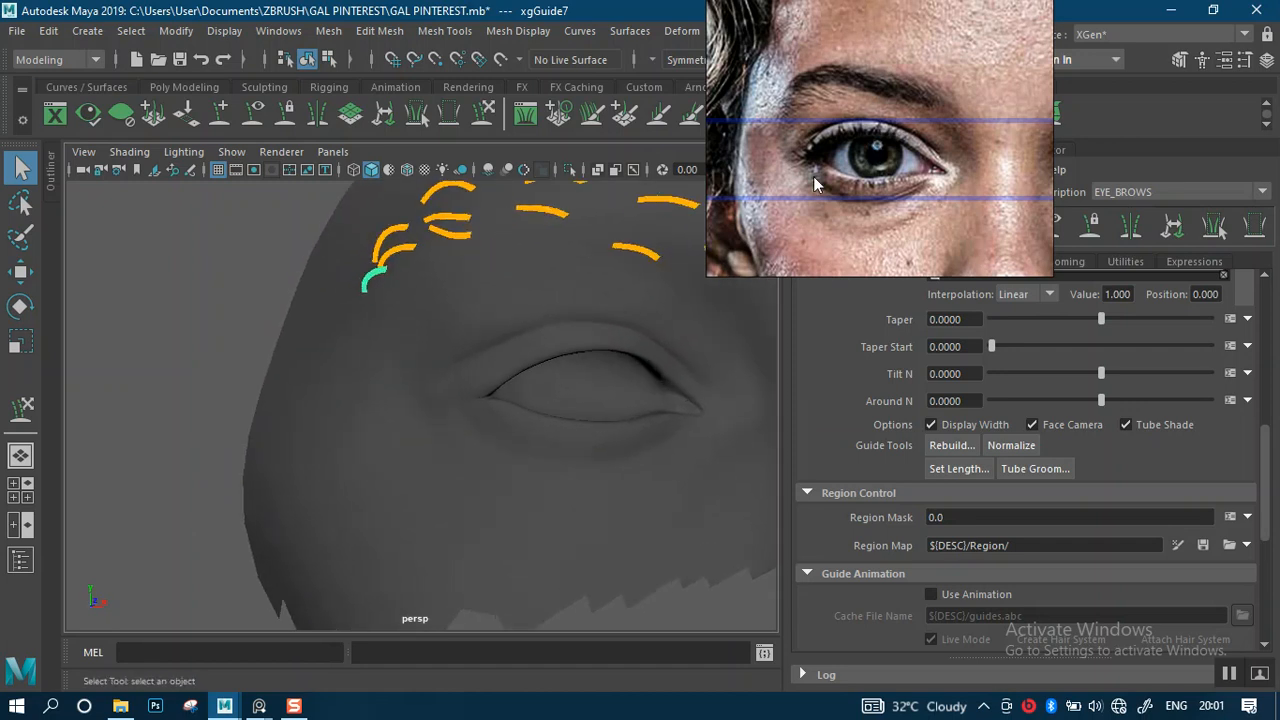
left_click(869, 173)
scroll(864, 125, "up", 2)
scroll(890, 180, "up", 4)
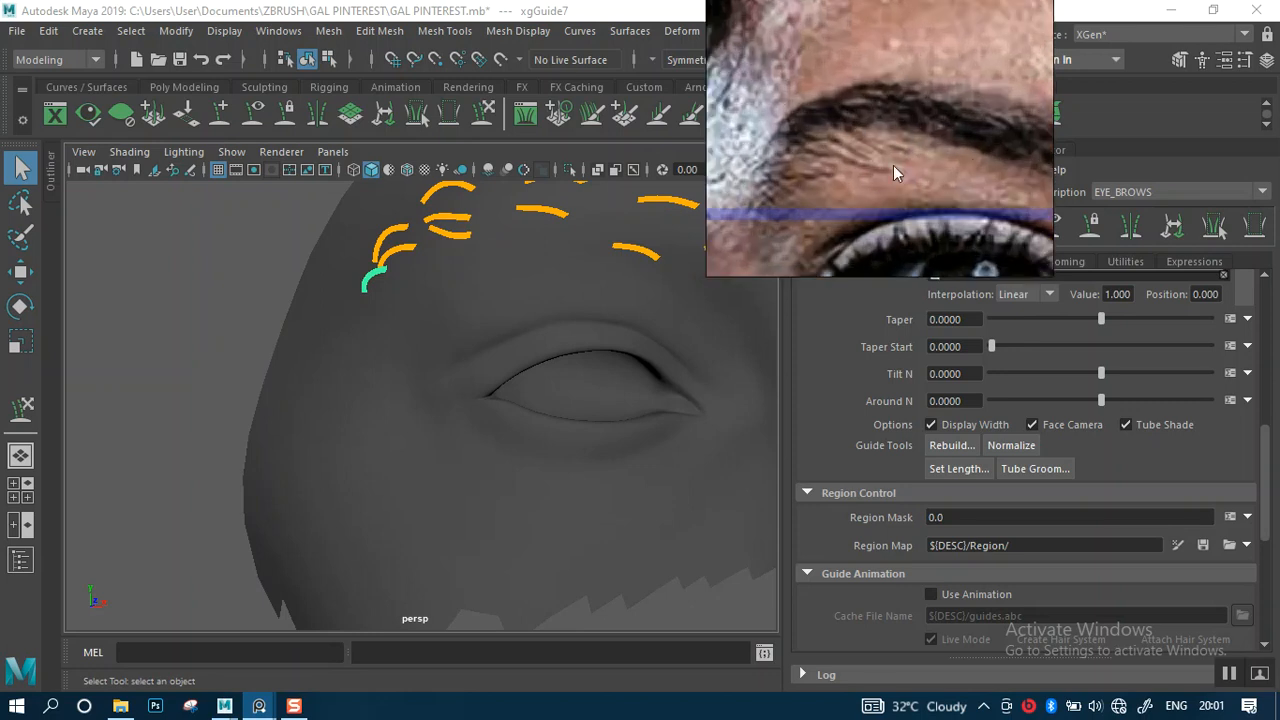
scroll(864, 147, "down", 4)
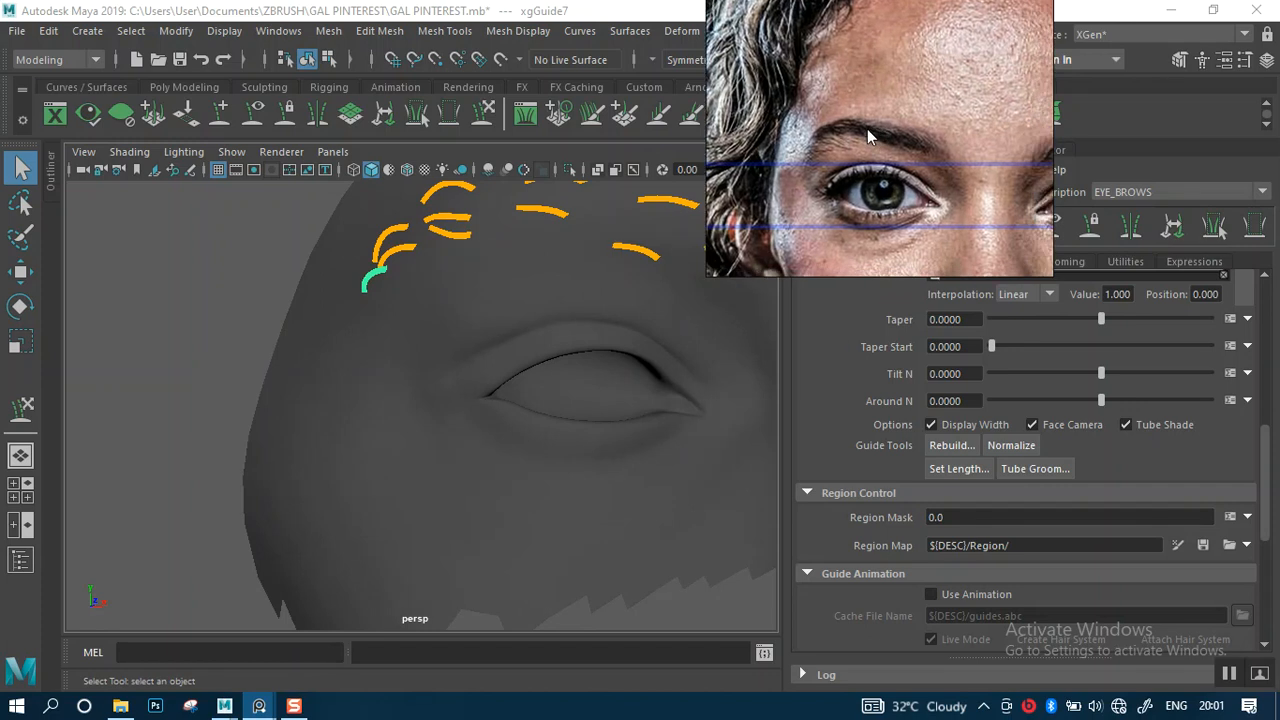
left_click_drag(551, 358, 467, 360, "alt")
left_click_drag(543, 348, 532, 324, "alt")
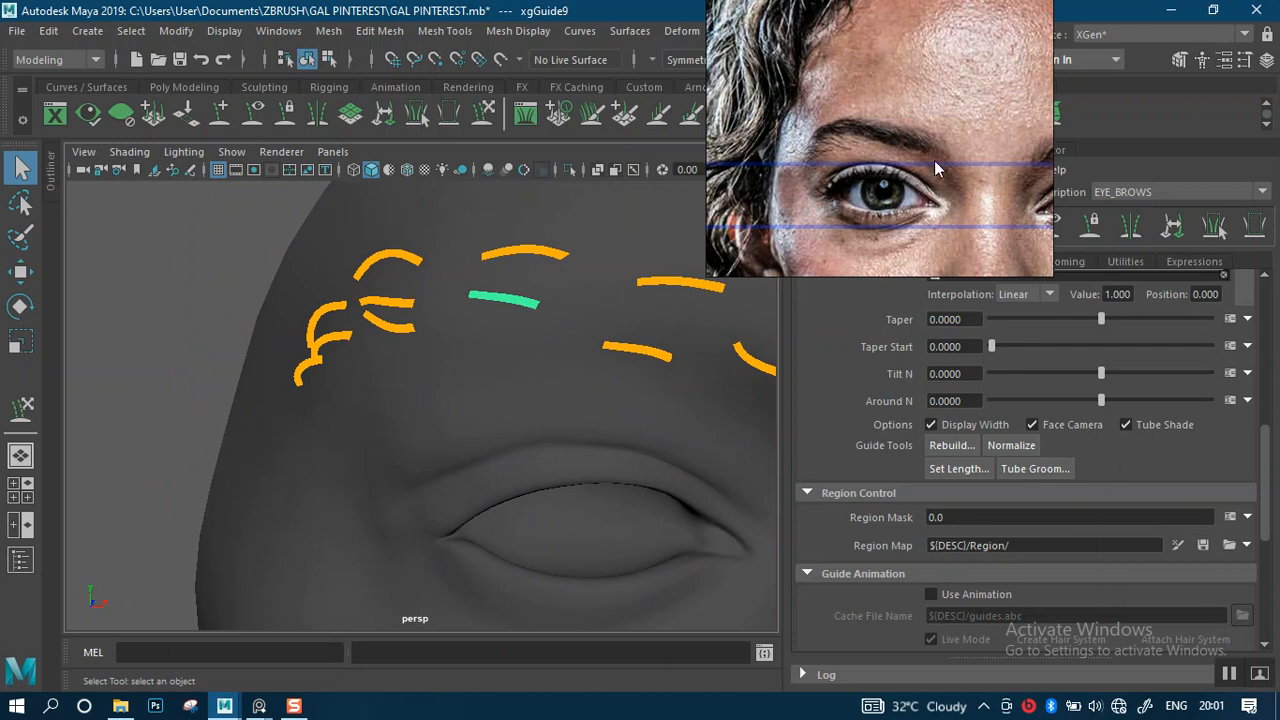
left_click_drag(934, 160, 914, 110)
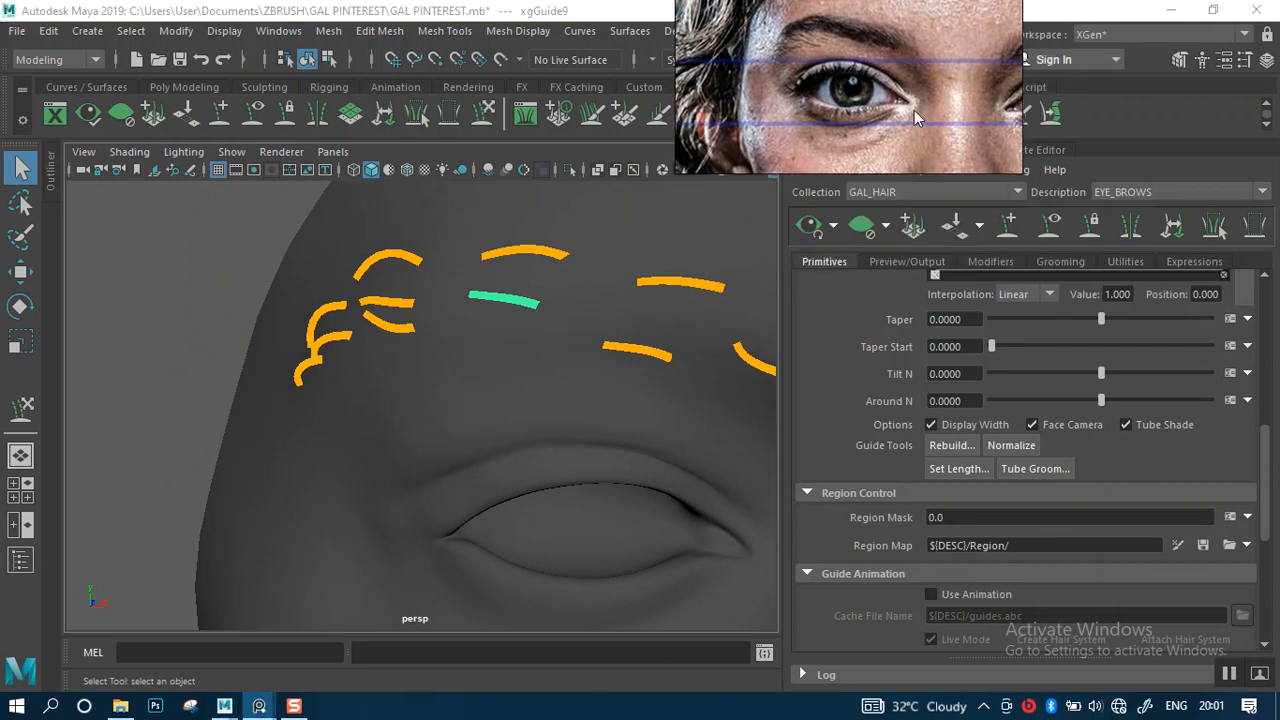
- Move the lower guide between the tail group and the middle of the eyebrow slightly down toward the eyelid
left_click(1010, 226)
left_click(522, 322)
mouse_move(522, 323)
left_mouse_down()
mouse_move(677, 306)
mouse_move(563, 333)
mouse_move(524, 303)
left_mouse_up()
left_click(514, 305)
middle_click_drag(517, 316, 563, 338, "alt")
right_click_drag(542, 320, 581, 340, "alt")
middle_click_drag(581, 321, 572, 372, "alt")
key("q")
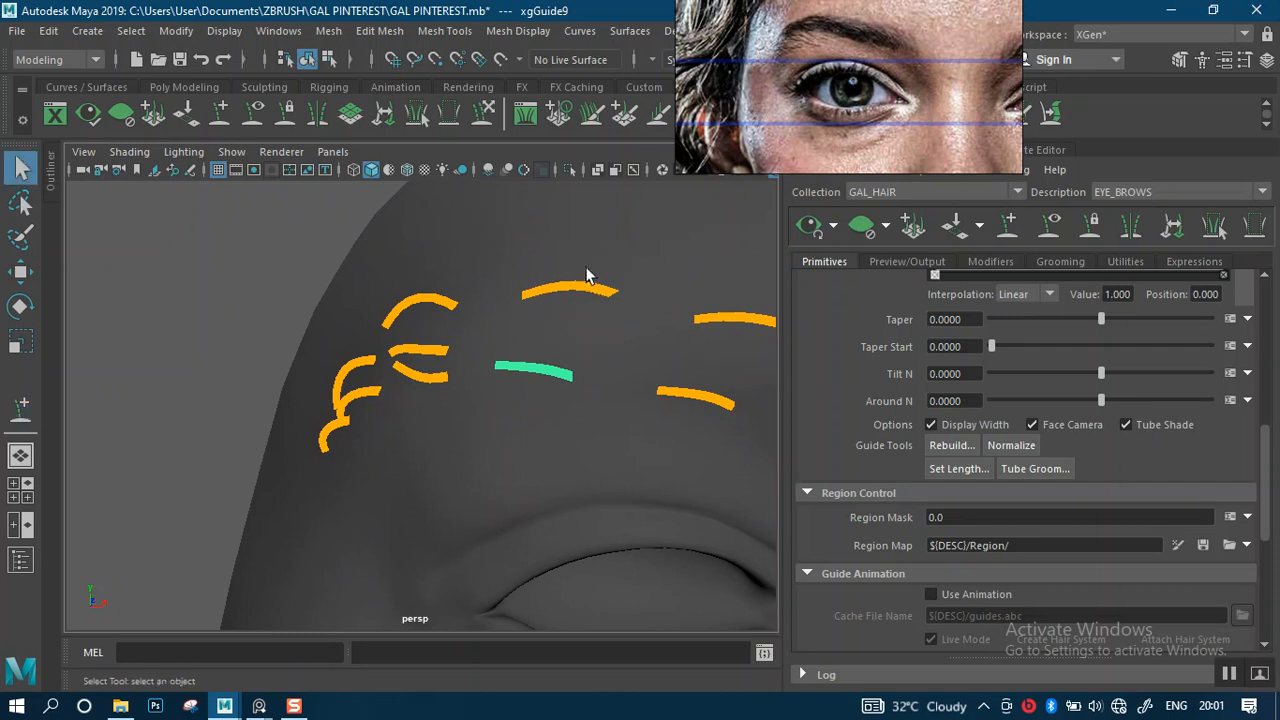
- Move the upper guide over the middle of the eyebrow down, closer to the lower guide beneath it
middle_click_drag(640, 319, 529, 312, "alt")
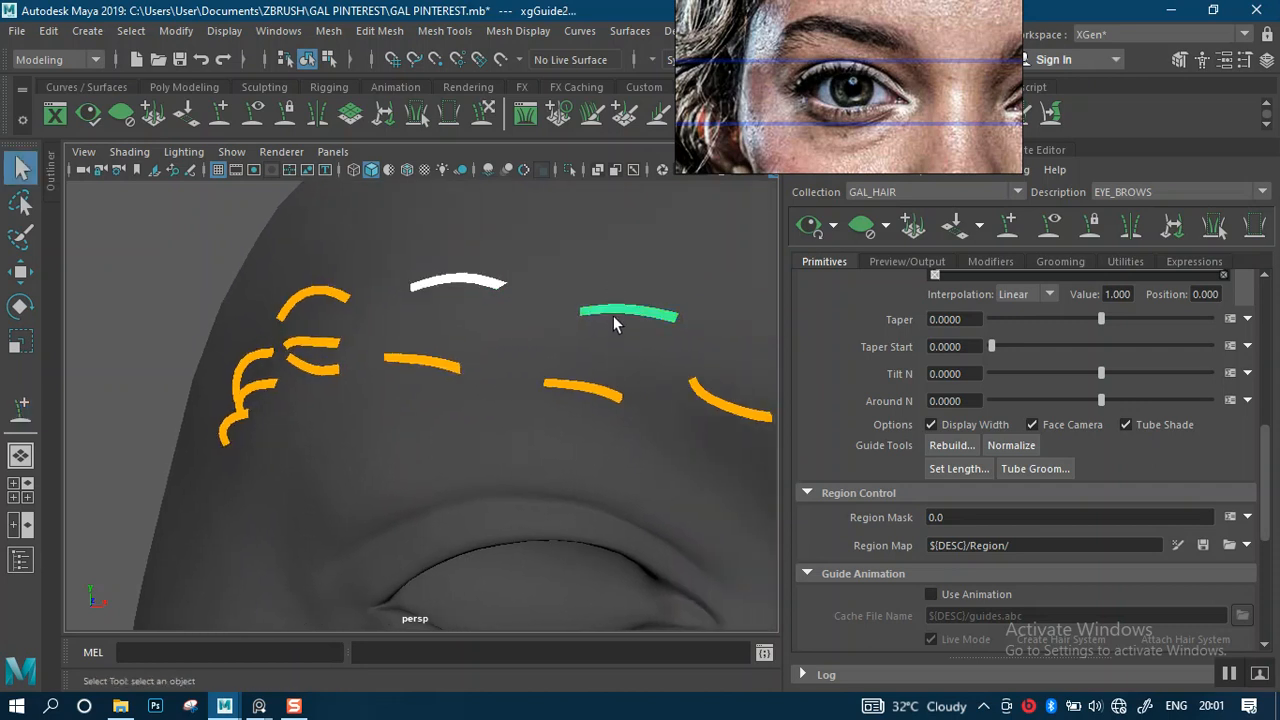
left_click(226, 108)
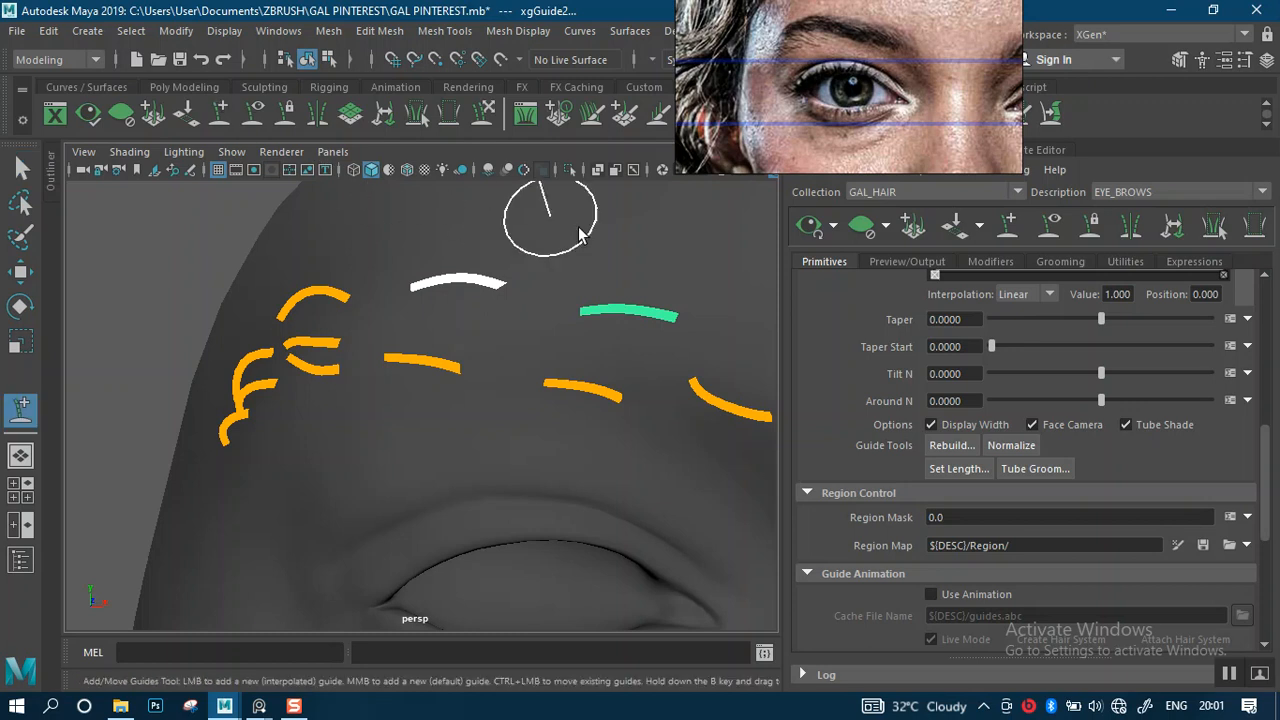
left_click(657, 338)
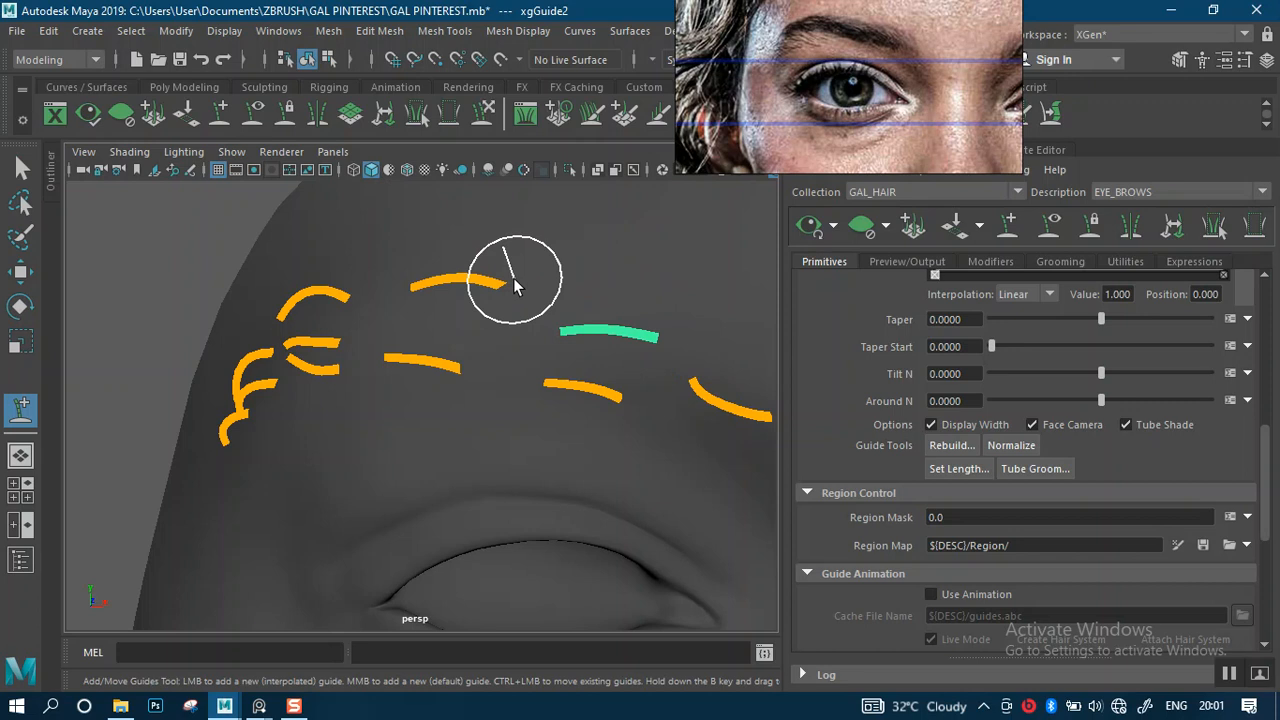
key("q")
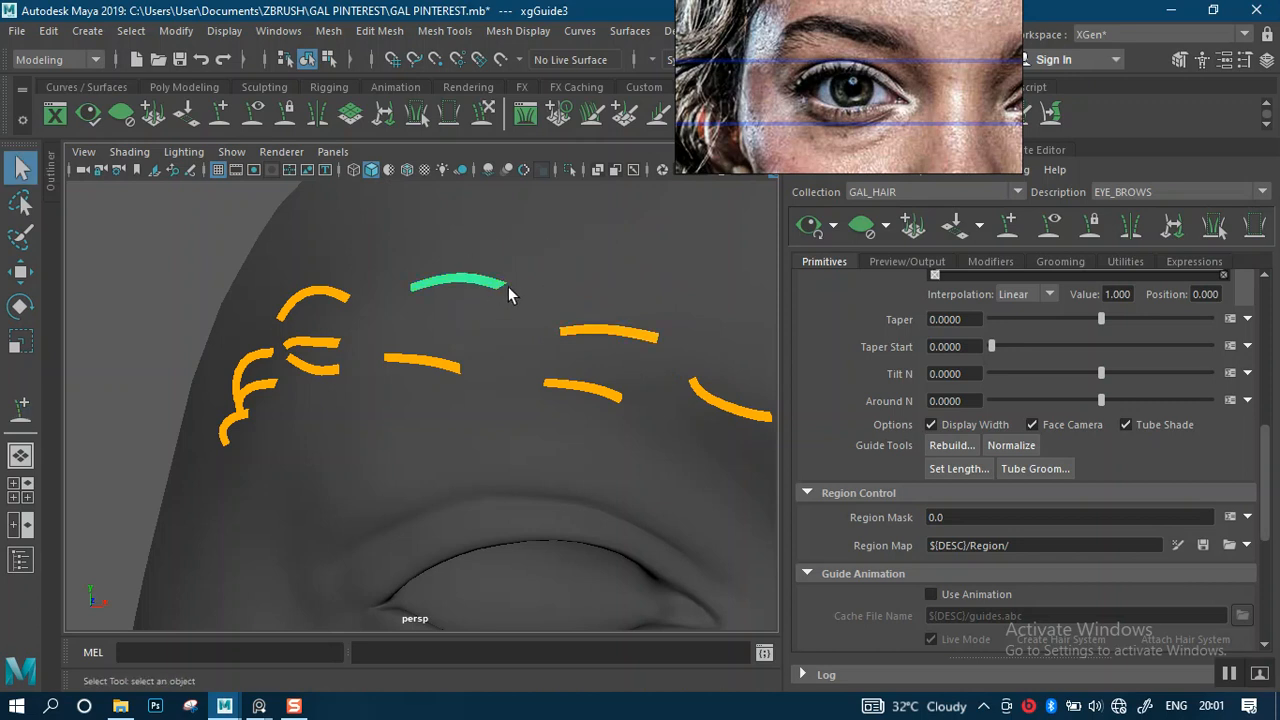
- Move the next upper guide toward the tail slightly down, closer to the lower row of guides
key("r")
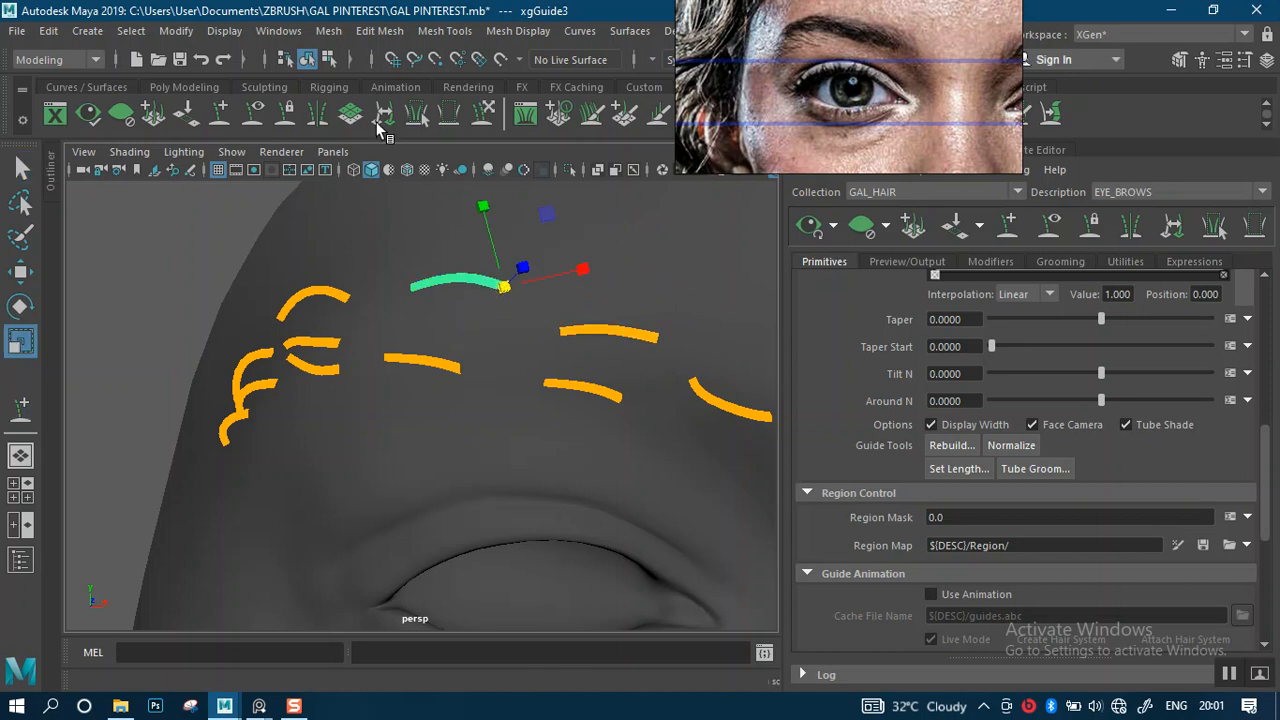
left_click(226, 114)
left_click_drag(527, 305, 571, 323, "alt")
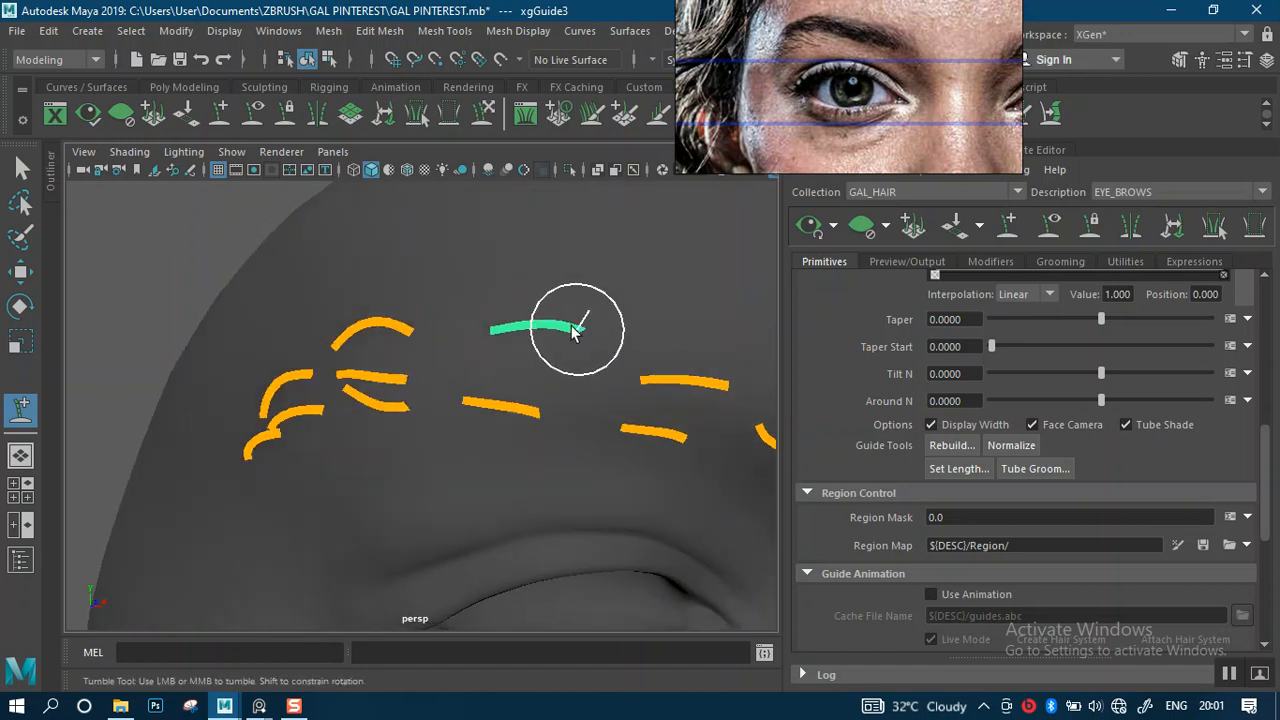
left_click(566, 340)
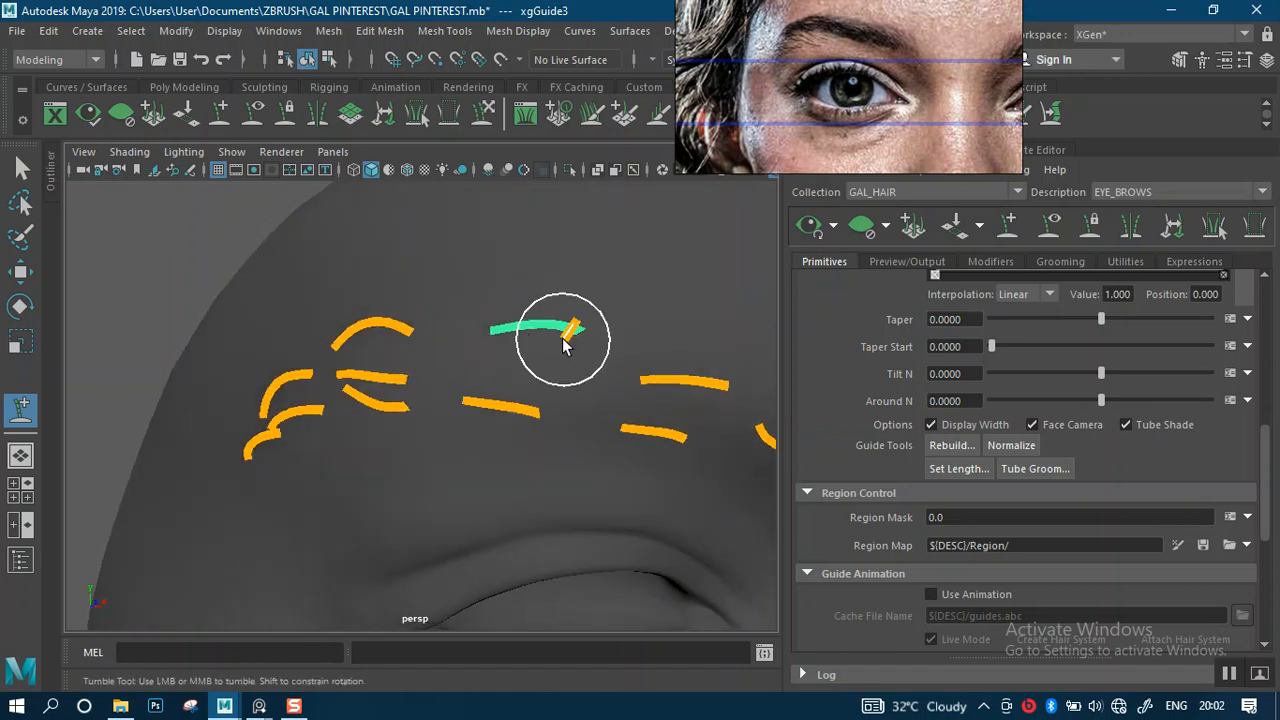
mouse_move(563, 341)
left_mouse_down()
mouse_move(560, 357)
mouse_move(608, 297)
mouse_move(578, 308)
left_mouse_up()
middle_click_drag(578, 308, 546, 338, "alt")
scroll(543, 390, "up", 2)
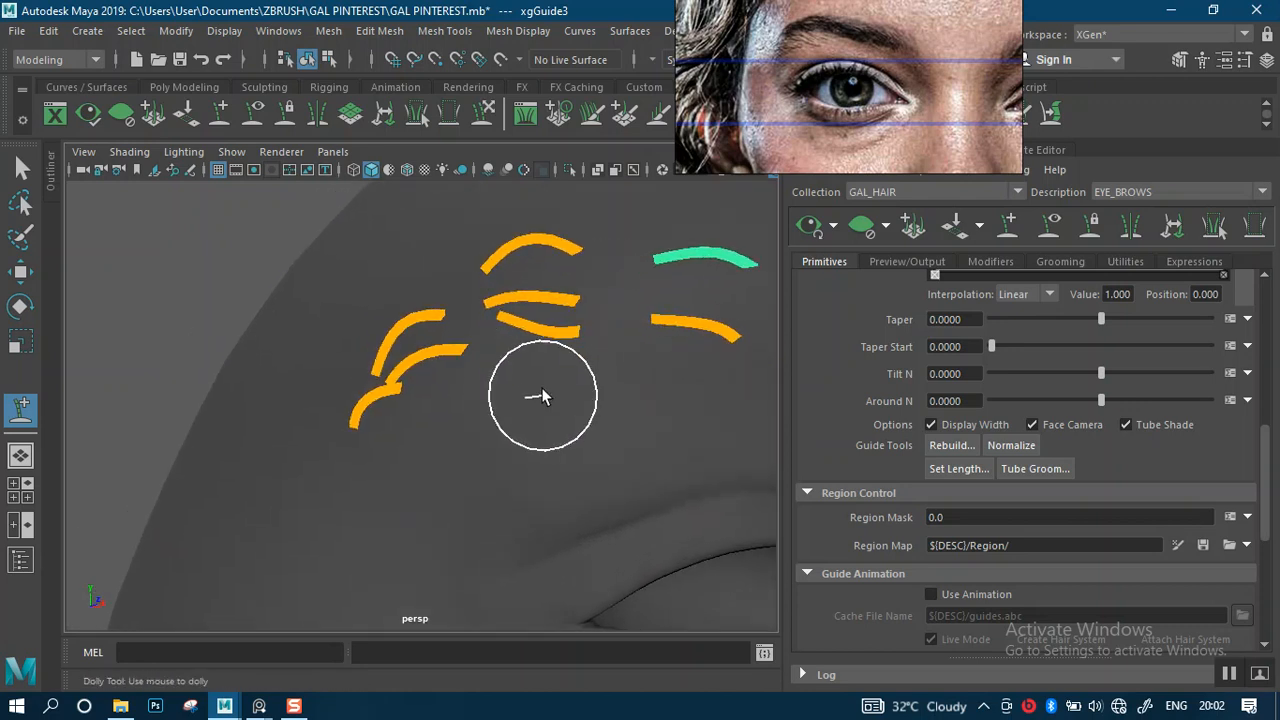
- Delete the upper of the two closely spaced guides beside the eyebrow's tail
key("q")
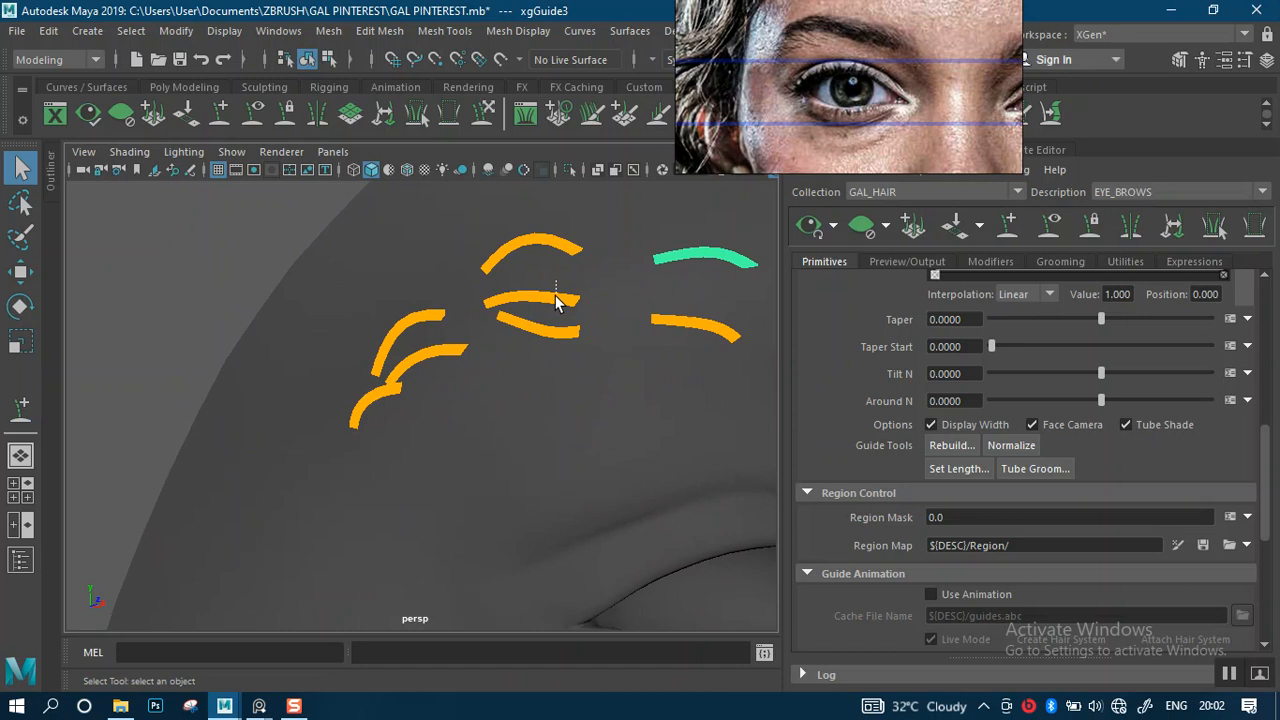
key("Delete")
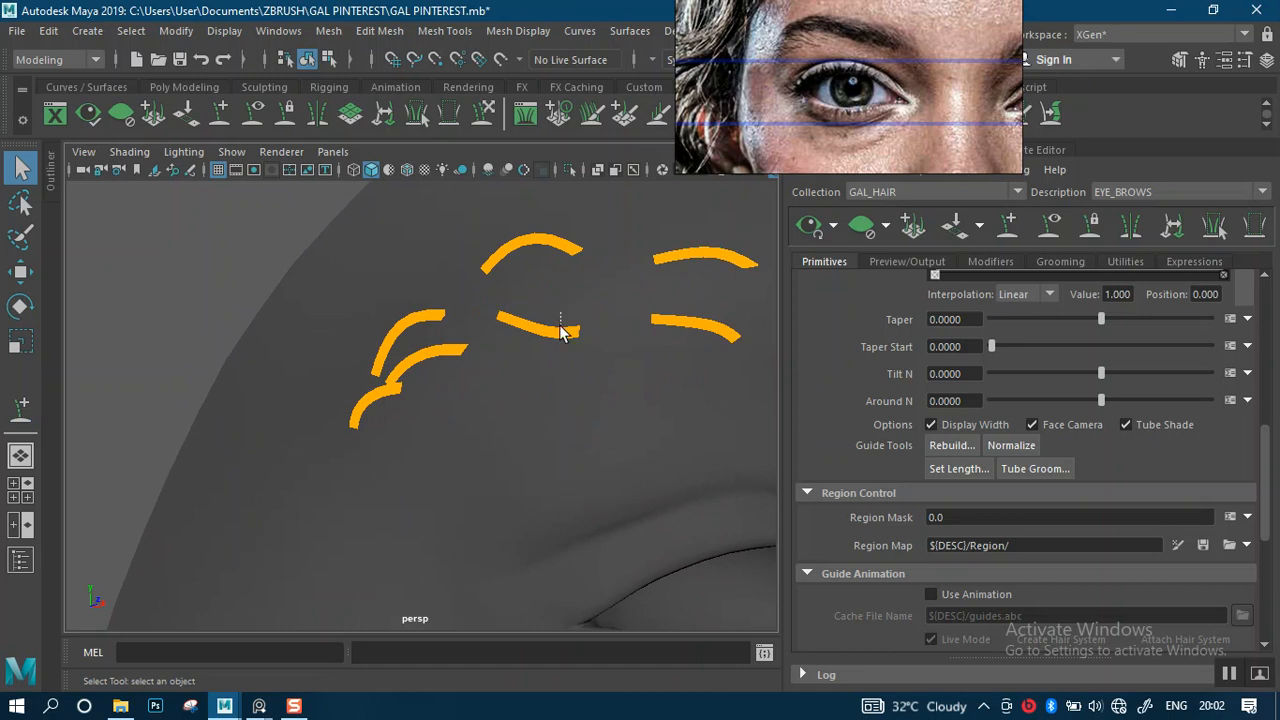
left_click_drag(563, 346, 511, 338, "alt")
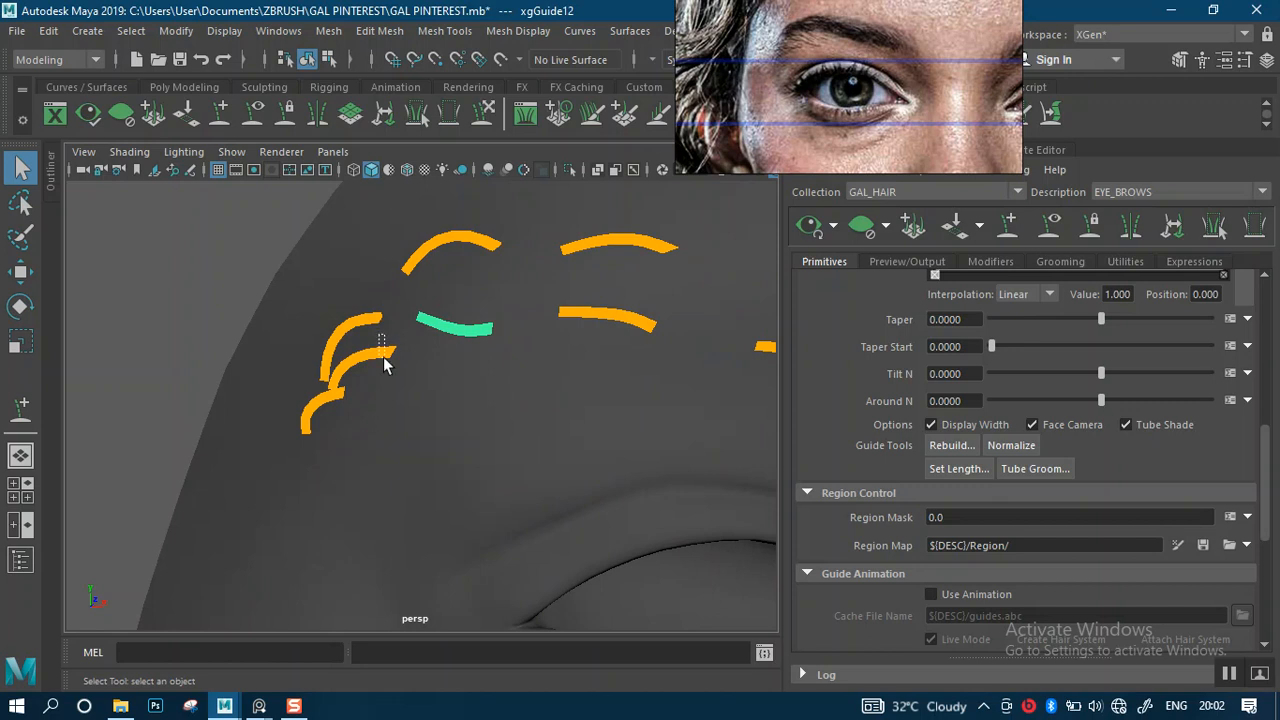
- Move the inner of the two lower tail guides down, beside the lowest outer guide
left_click(222, 108)
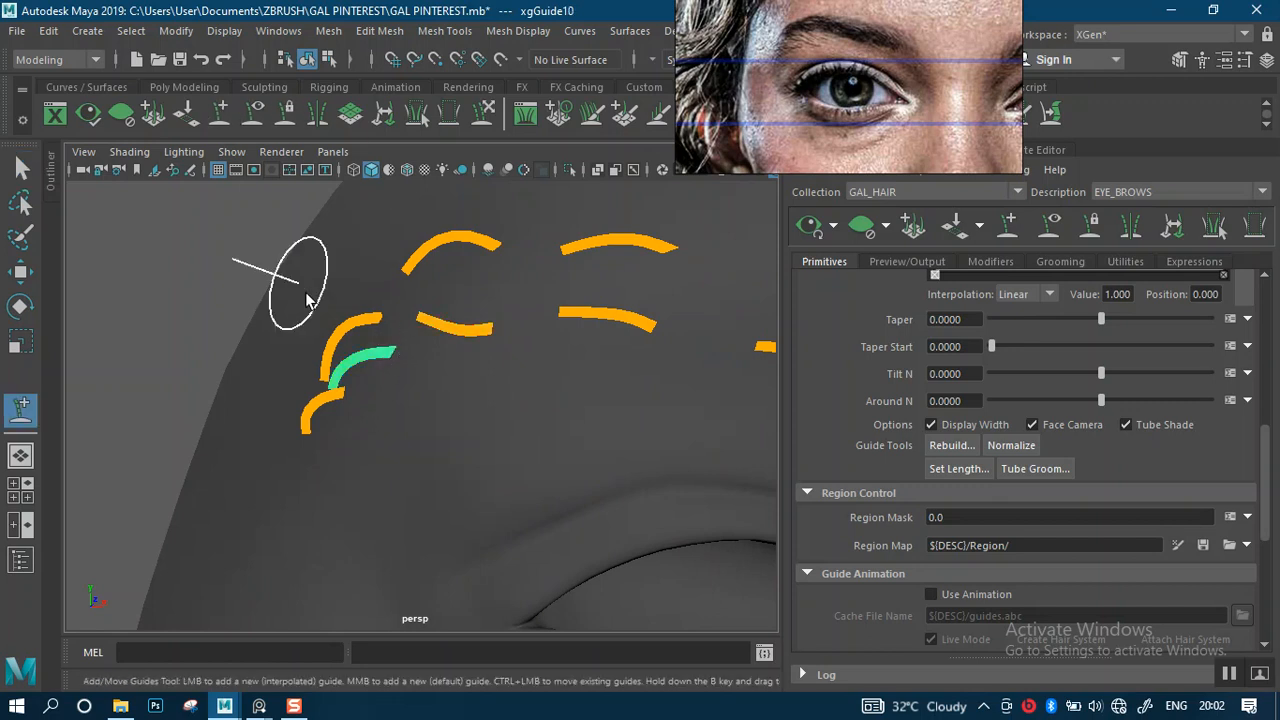
left_click(403, 370)
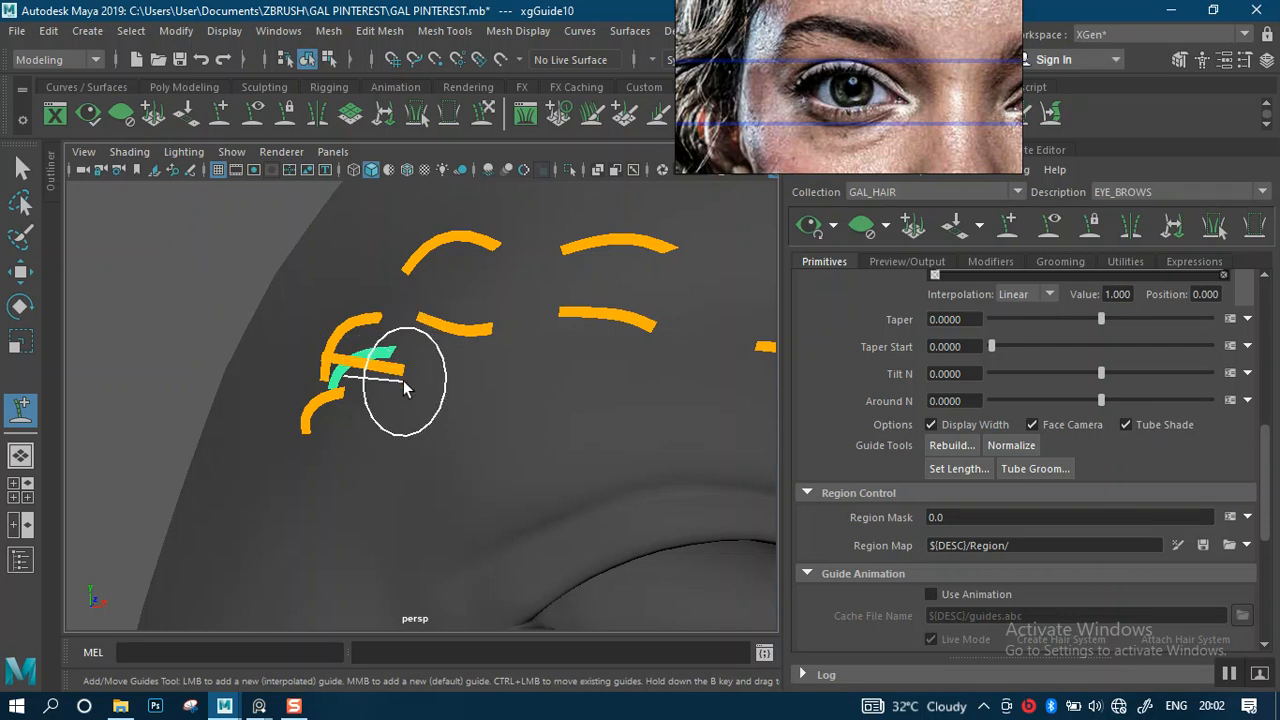
key("ctrl+z")
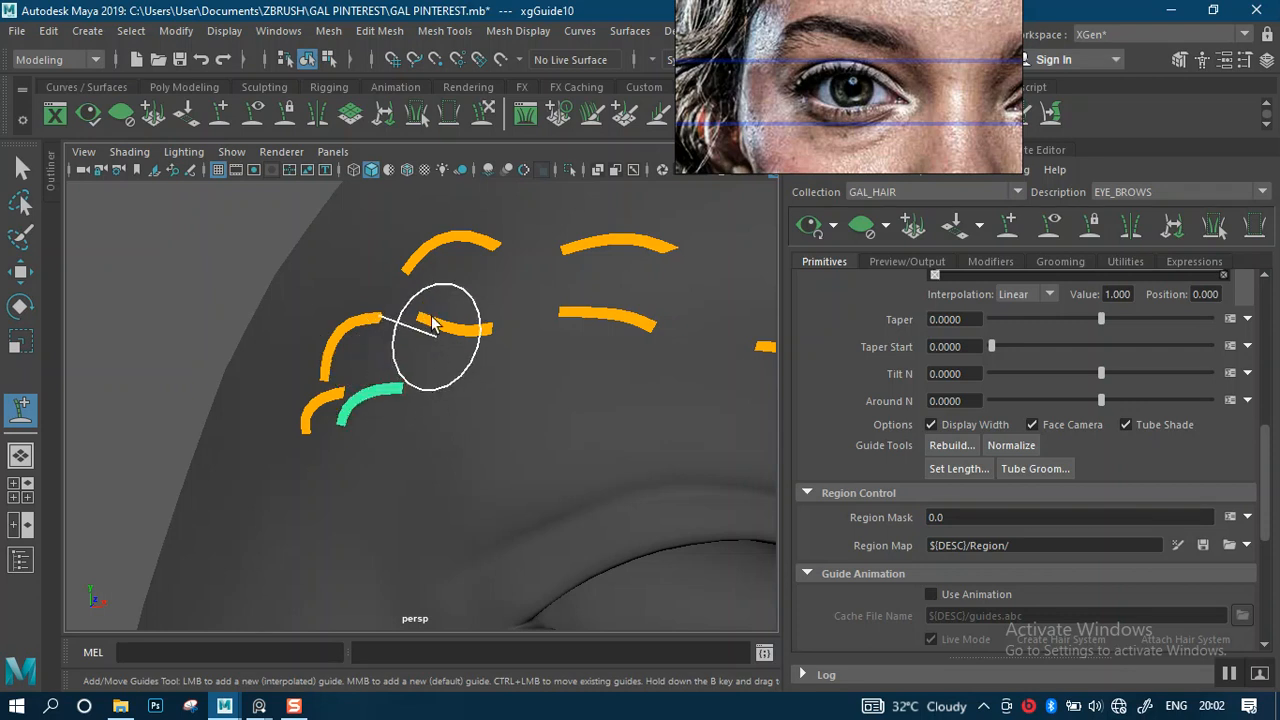
key("q")
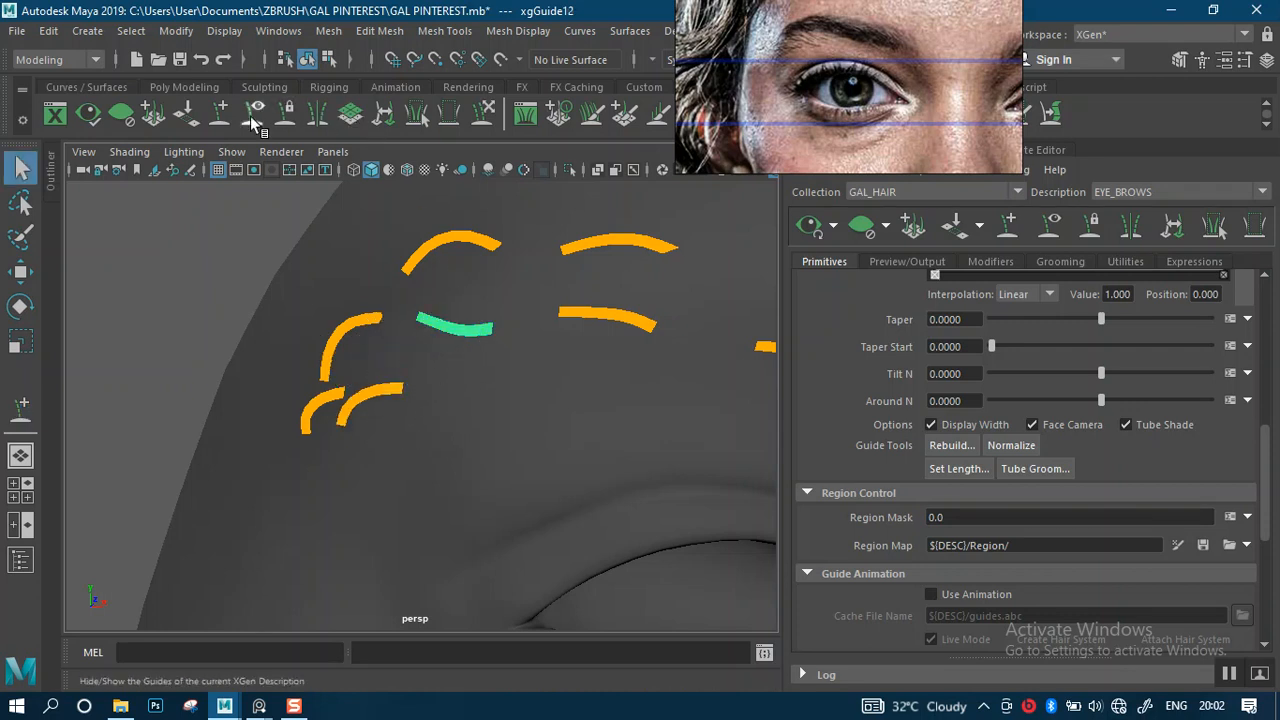
- Move the lower guide just inward of the tail group down, following the eyebrow's lower edge
key("y")
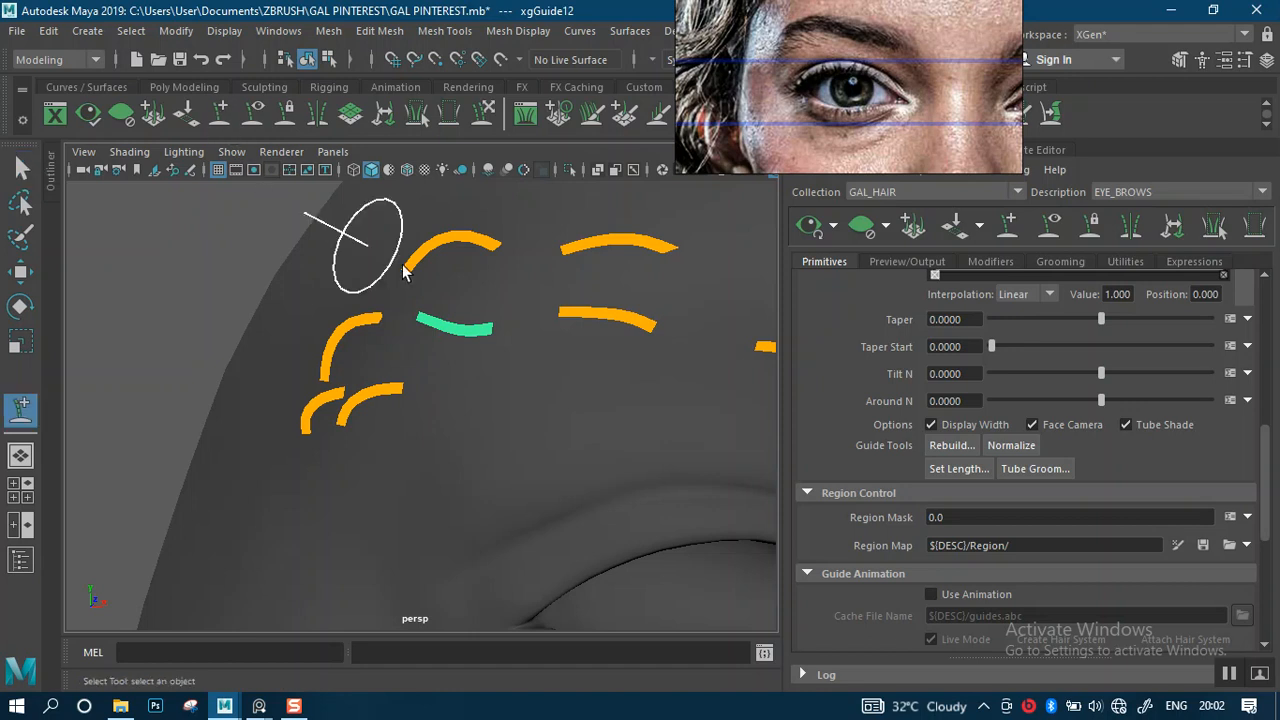
left_click(493, 341)
left_click(493, 354)
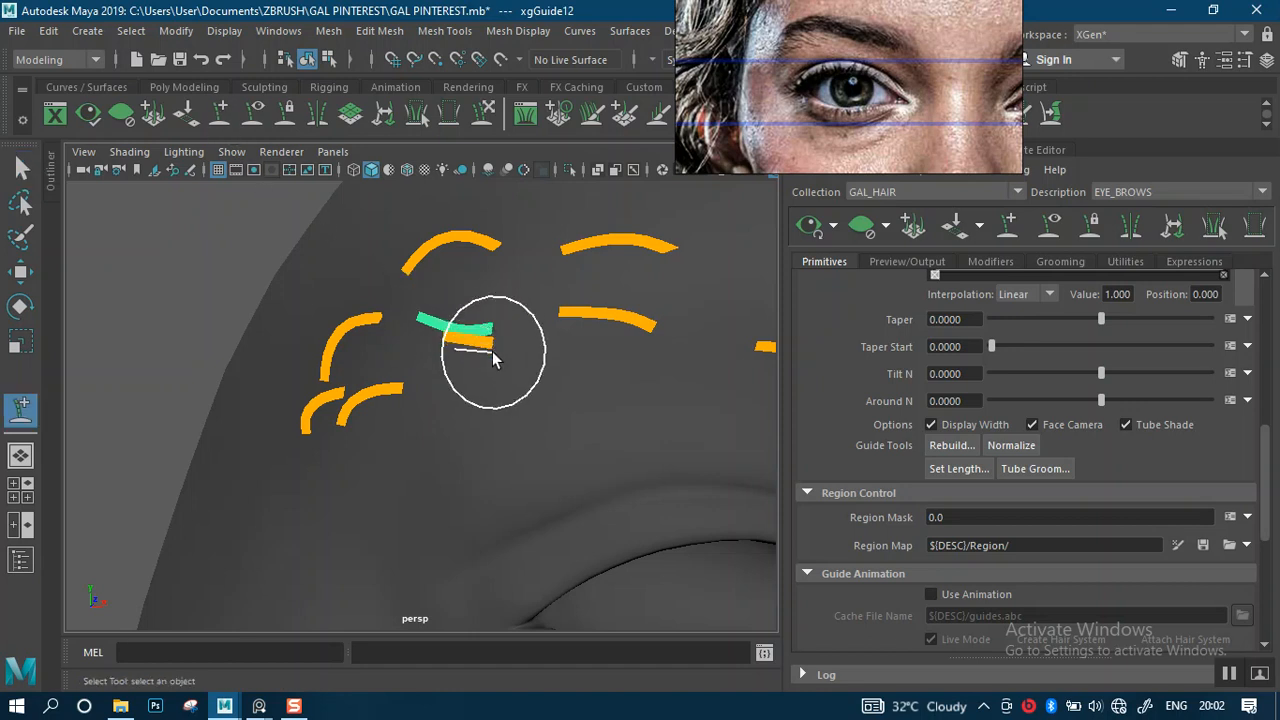
right_click_drag(571, 354, 523, 309, "alt")
left_click_drag(523, 309, 546, 329, "alt")
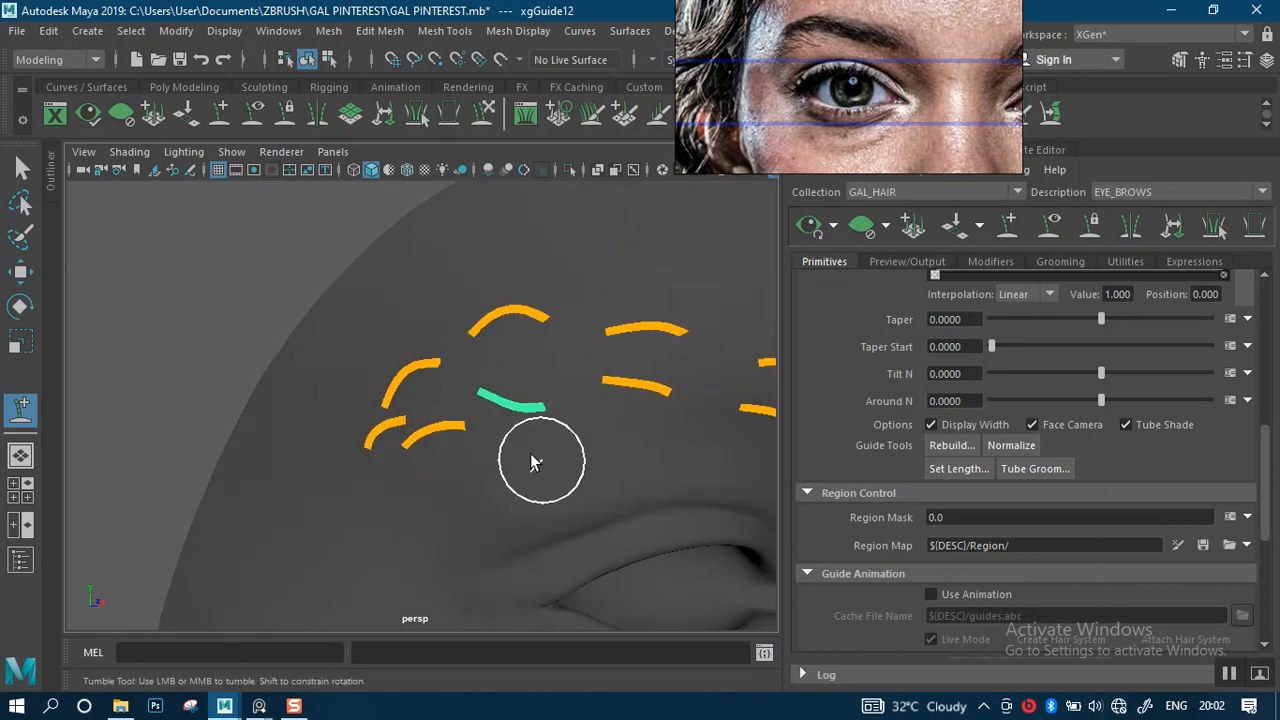
- Sculpt the arched upper guide nearest the tail group, adjusting its bend against the brow surface
key("q")
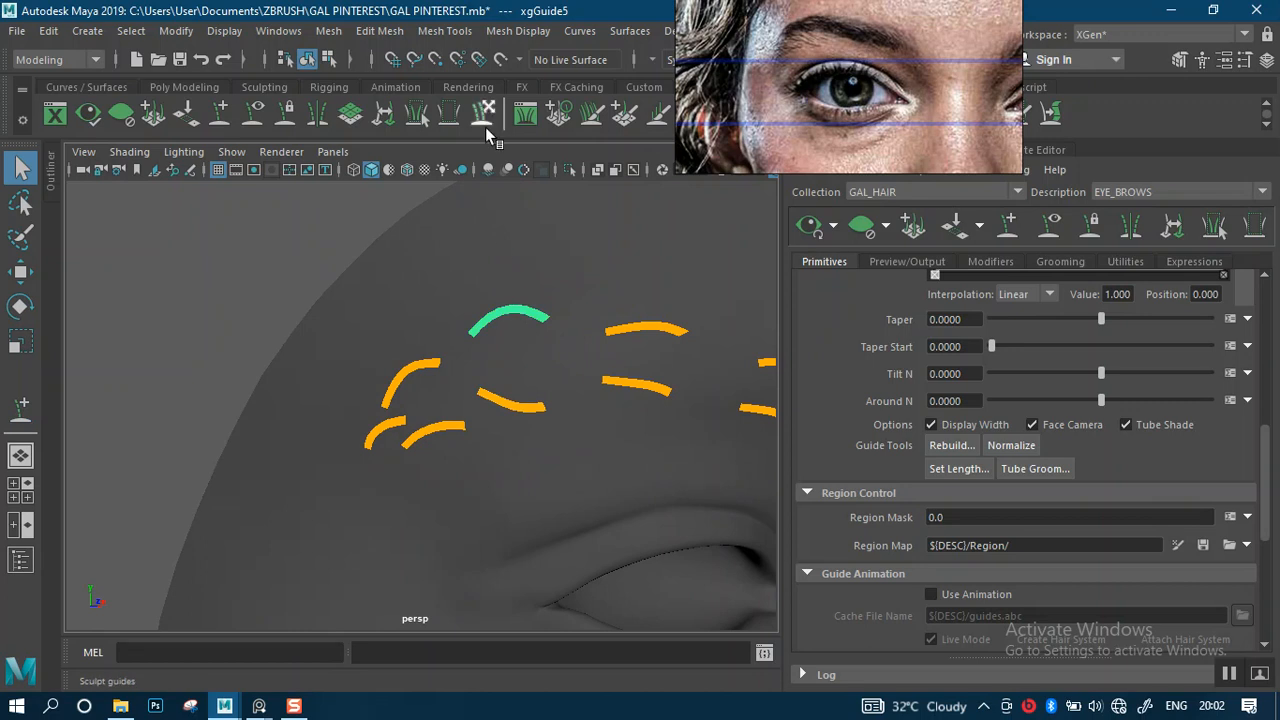
left_click(486, 122)
mouse_move(523, 337)
left_mouse_down()
mouse_move(471, 366)
mouse_move(541, 389)
mouse_move(554, 483)
mouse_move(544, 494)
left_mouse_up()
middle_click_drag(530, 414, 494, 363, "alt")
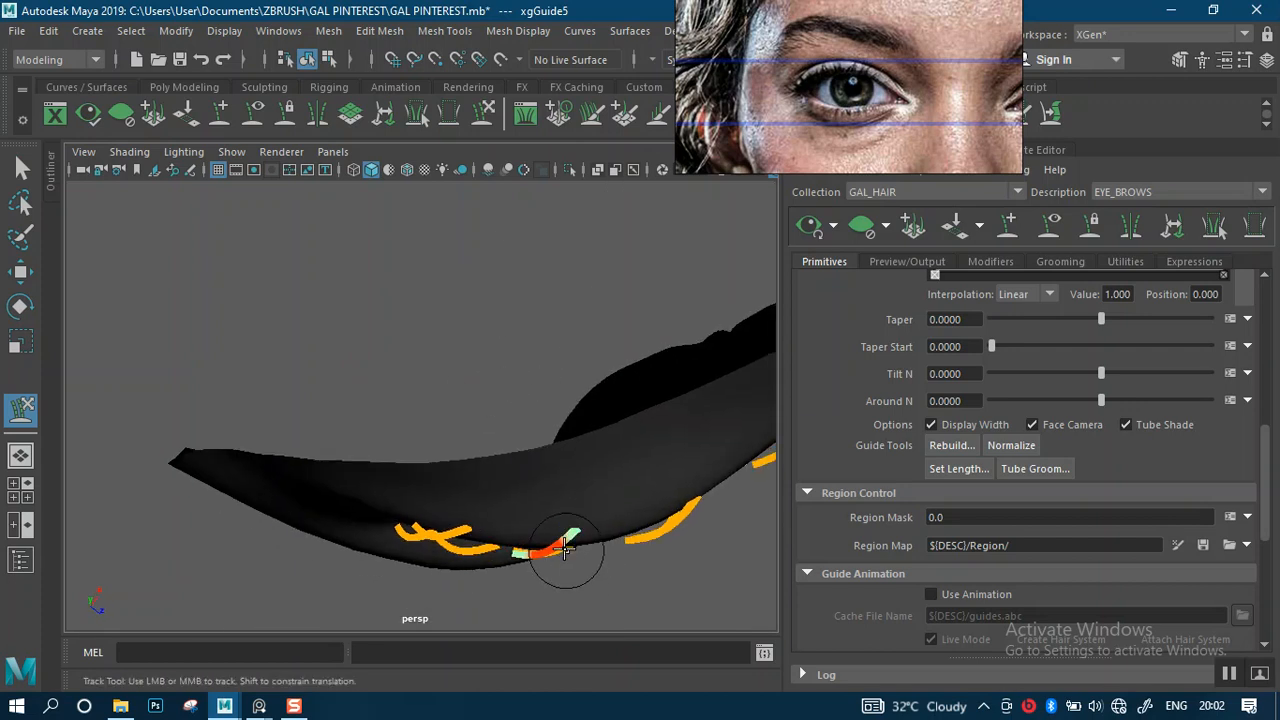
left_click_drag(549, 513, 526, 377, "alt")
middle_click_drag(537, 369, 524, 415, "alt")
right_click_drag(584, 391, 520, 346, "alt")
left_click_drag(564, 385, 537, 371, "alt")
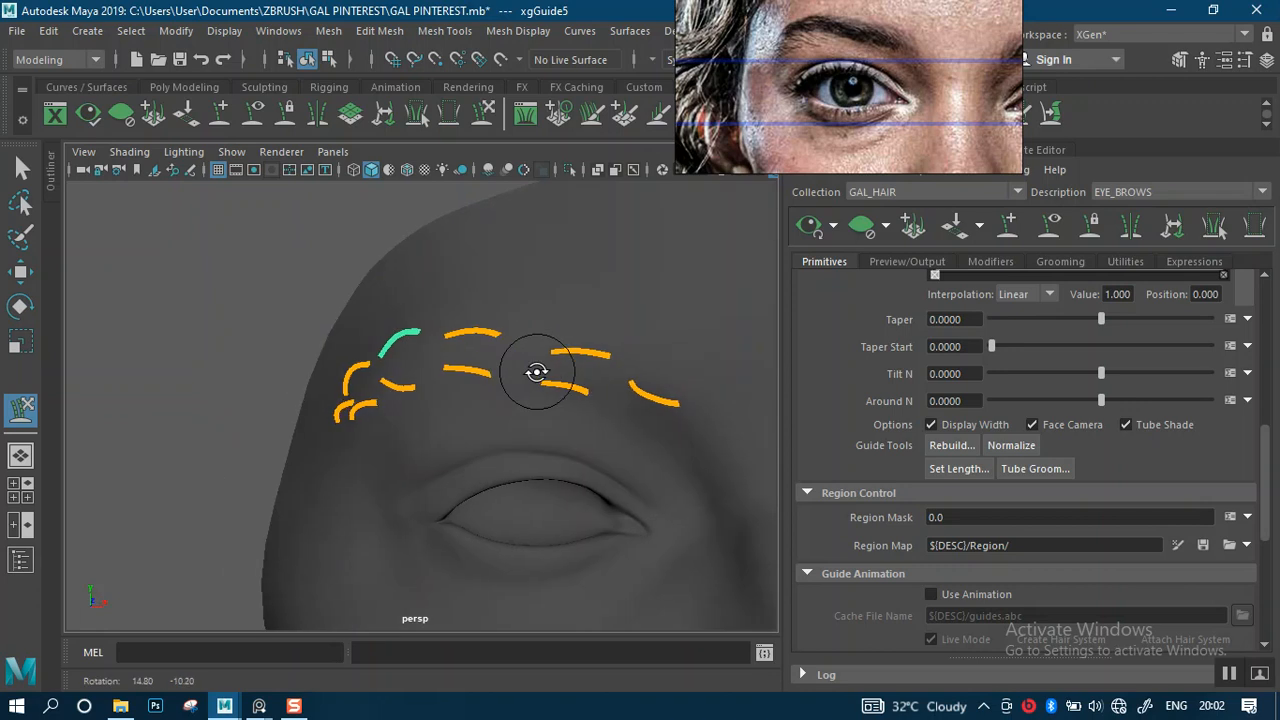
- Move the upper guide of the outer tail group slightly down, closer to the two tail guides below it
middle_click_drag(540, 354, 562, 323, "alt")
right_click_drag(560, 323, 566, 322, "alt")
left_click_drag(566, 322, 596, 297, "alt")
middle_click_drag(580, 300, 606, 317, "alt")
left_click_drag(552, 324, 514, 305, "alt")
key("q")
left_click(505, 303)
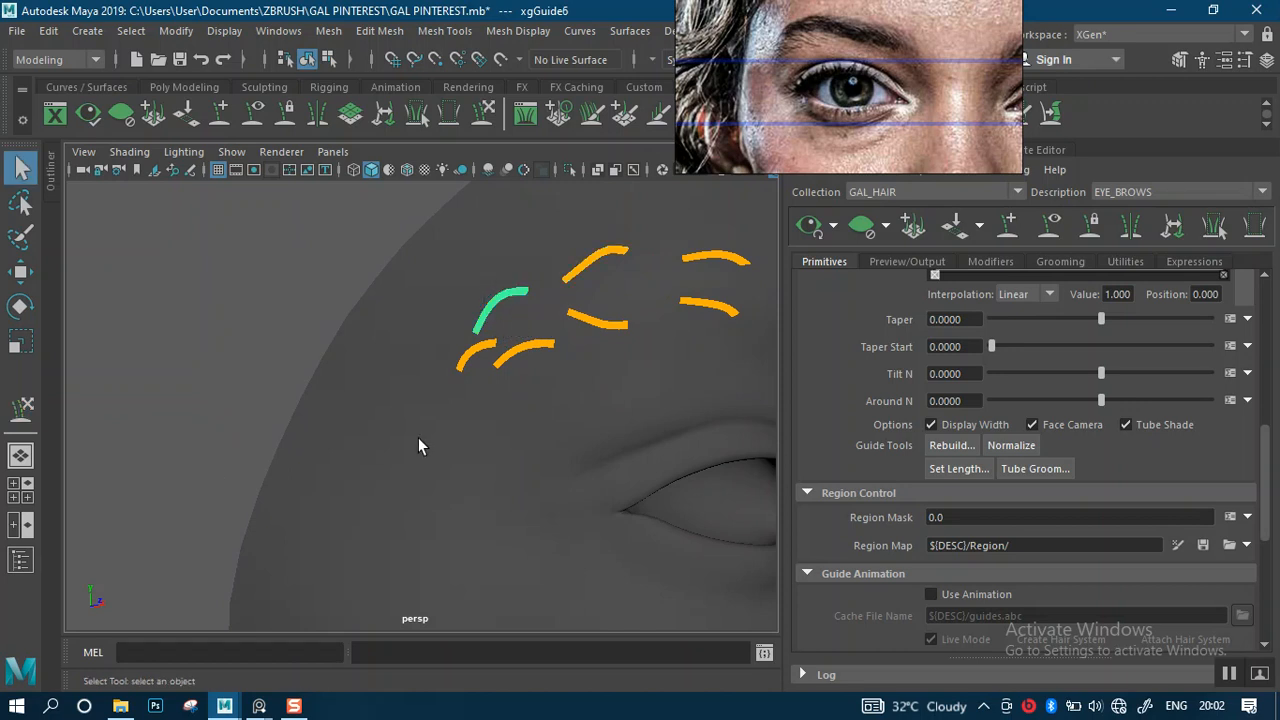
left_click(220, 110)
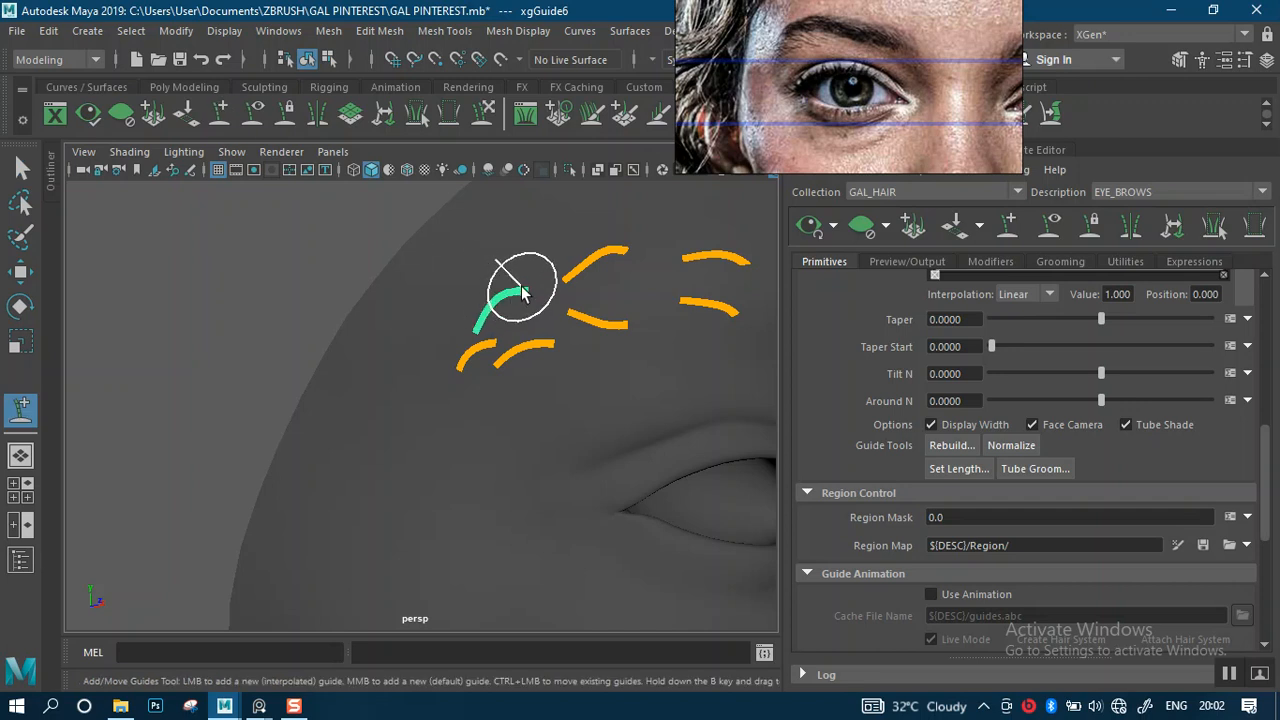
left_click(529, 308)
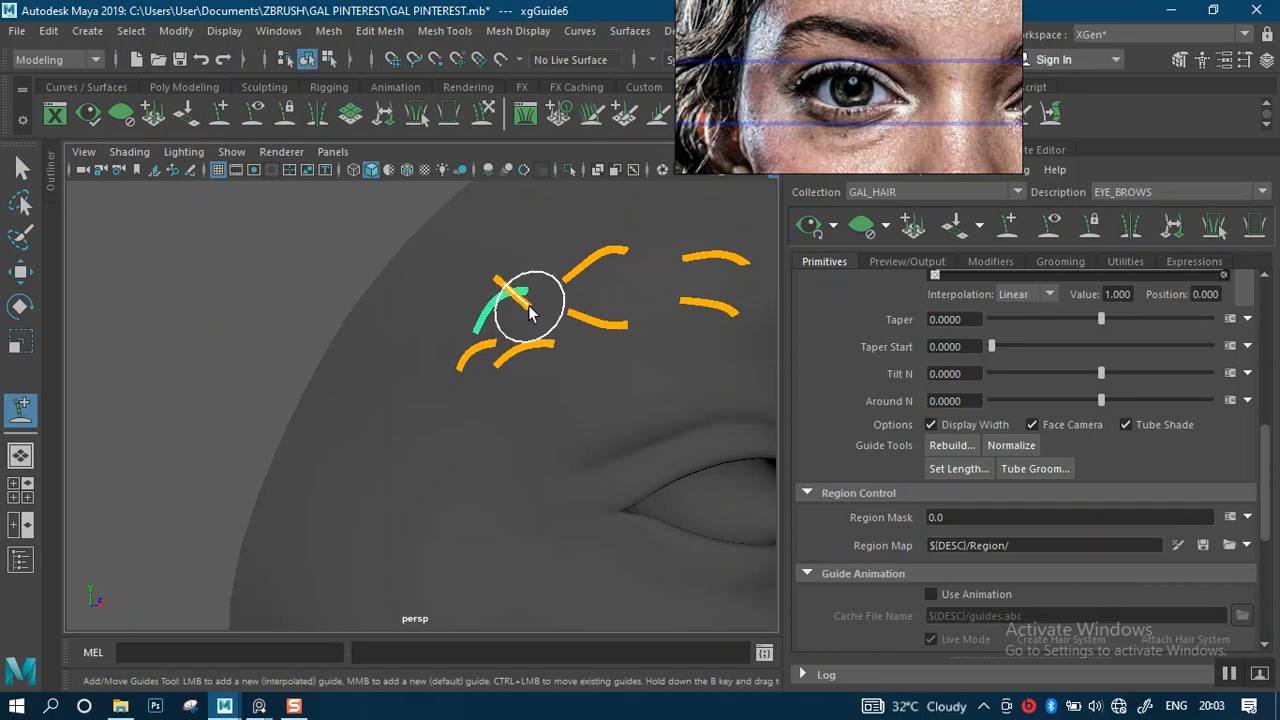
key("ctrl+z")
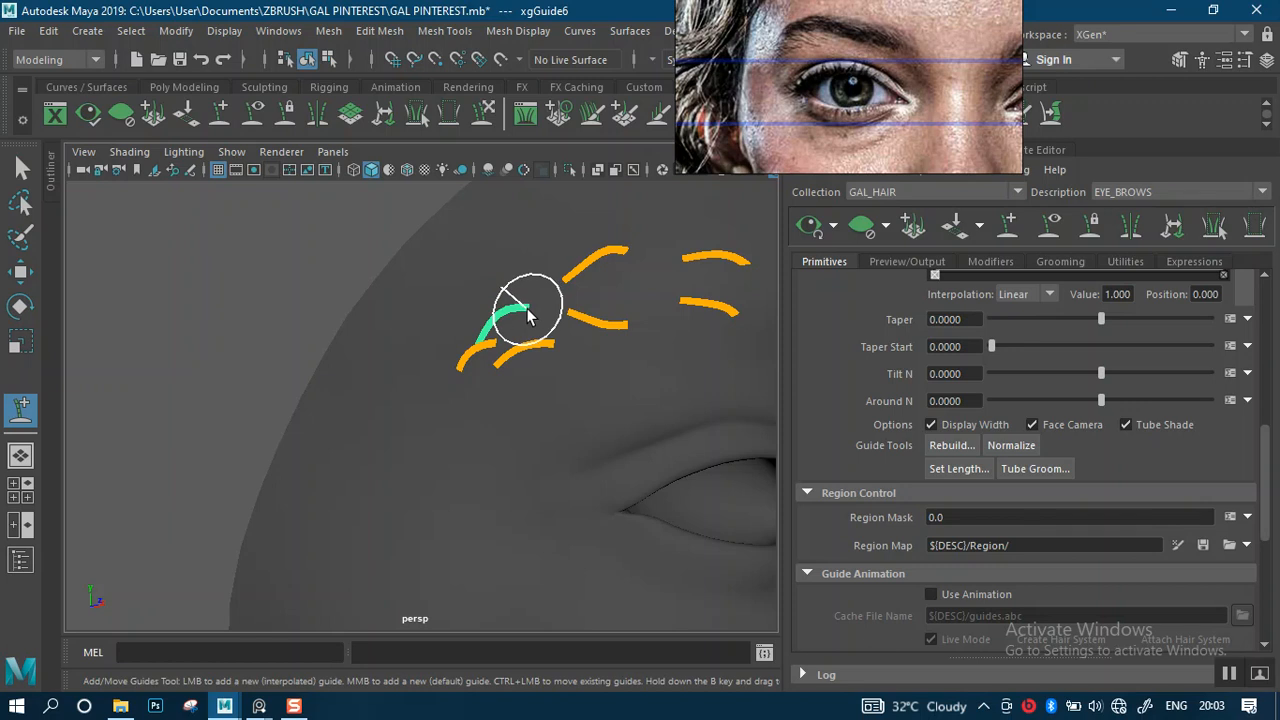
- Add a guide at the eyebrow's inner end, just above and inward of the existing curved guide
right_click_drag(431, 491, 471, 280, "alt")
left_click_drag(471, 280, 406, 340, "alt")
middle_click_drag(600, 378, 519, 367, "alt")
right_click_drag(519, 367, 530, 408, "alt")
left_click_drag(515, 395, 534, 395, "alt")
right_click_drag(520, 366, 540, 366, "alt")
right_click_drag(868, 62, 817, 128)
right_click_drag(629, 371, 646, 400, "alt")
middle_click_drag(646, 400, 591, 374, "alt")
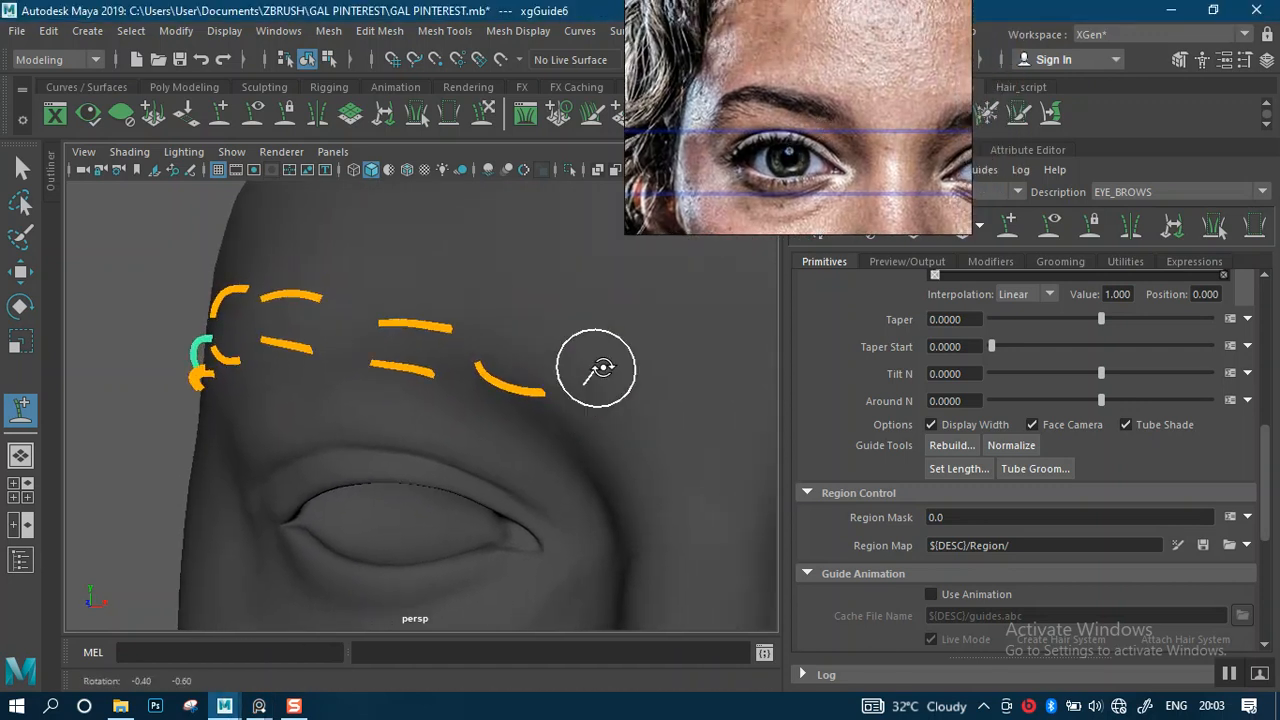
left_click_drag(591, 374, 607, 365, "alt")
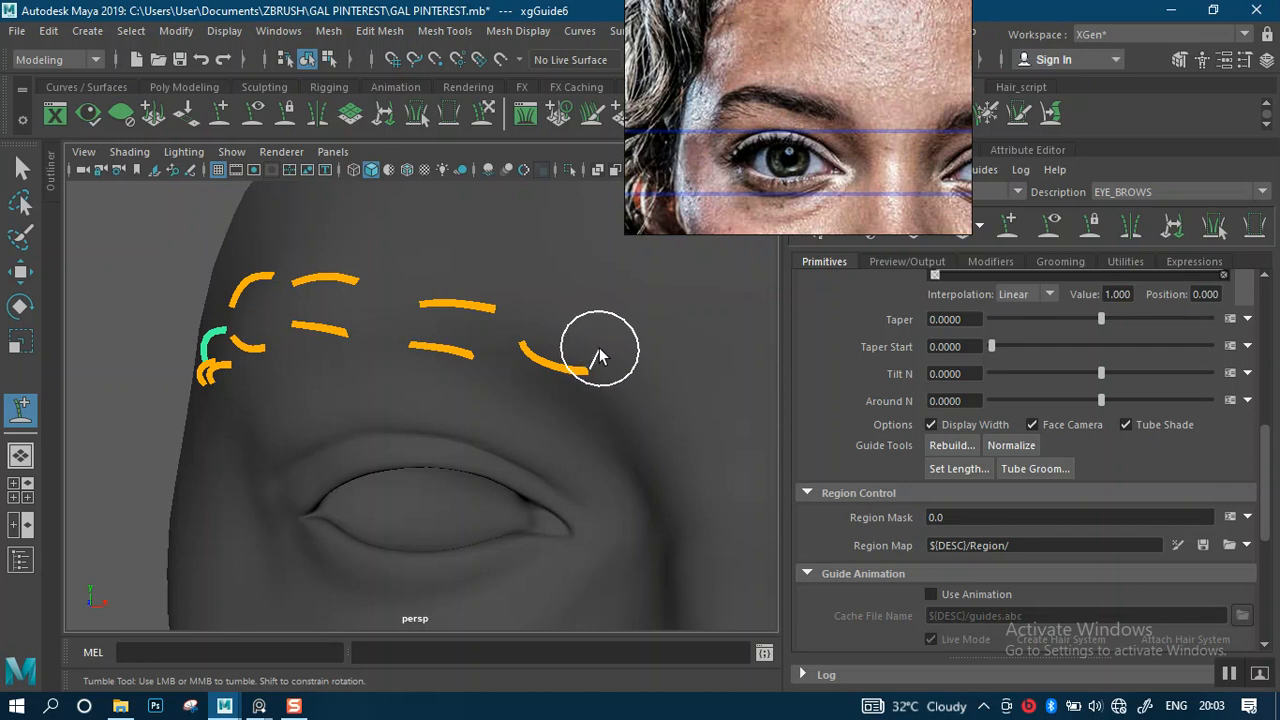
left_click(610, 350)
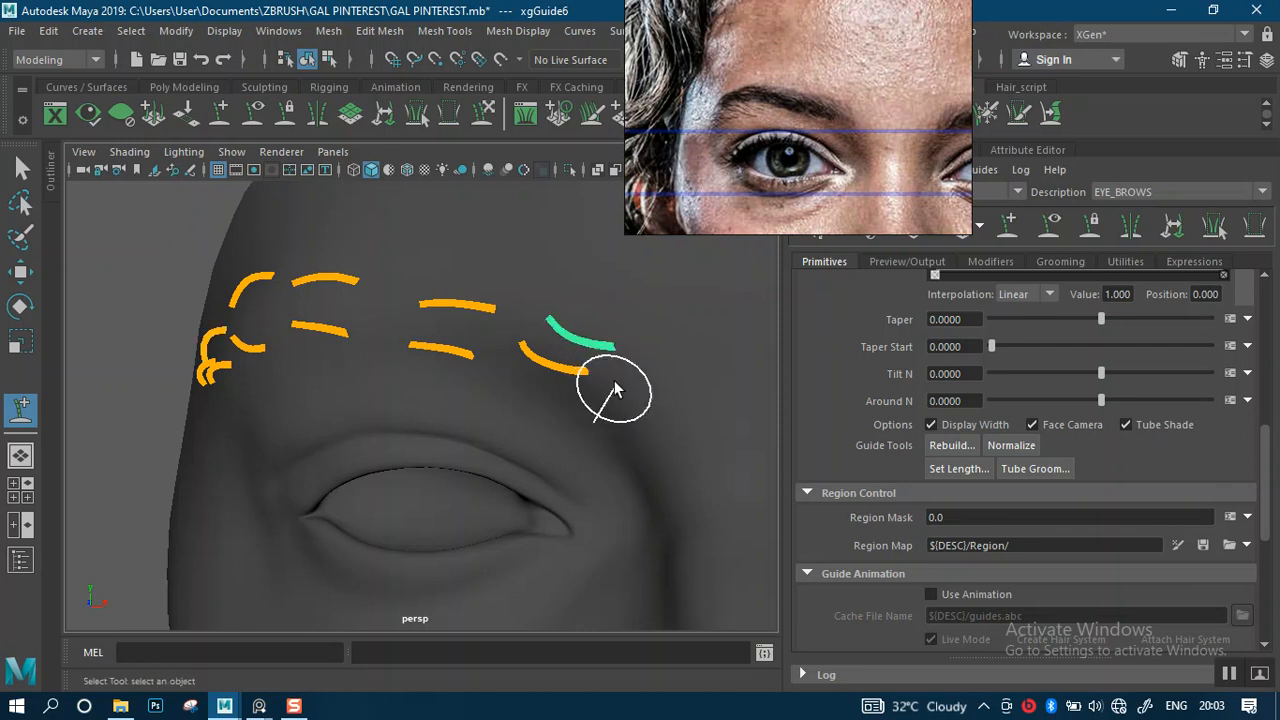
left_click_drag(614, 388, 634, 371, "alt")
key("q")
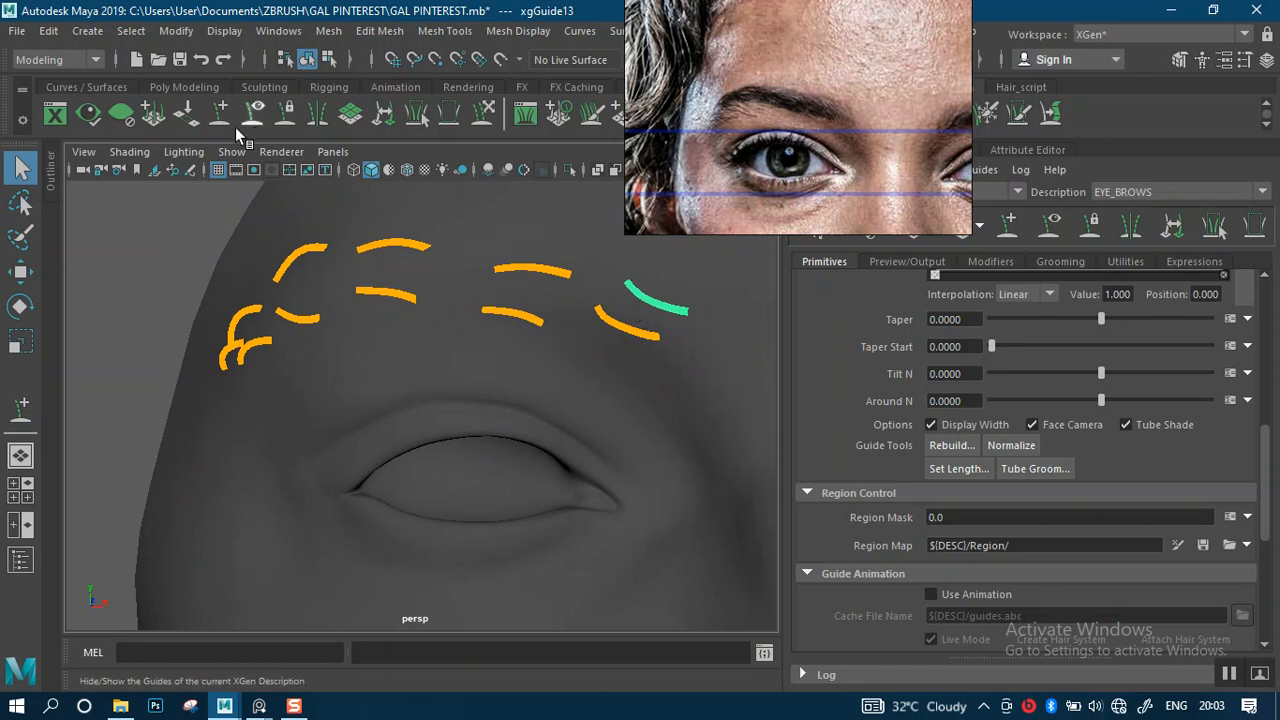
- Sculpt the new upper guide at the eyebrow's inner end into a convex arch that curves downward toward its inner tip
left_click(482, 114)
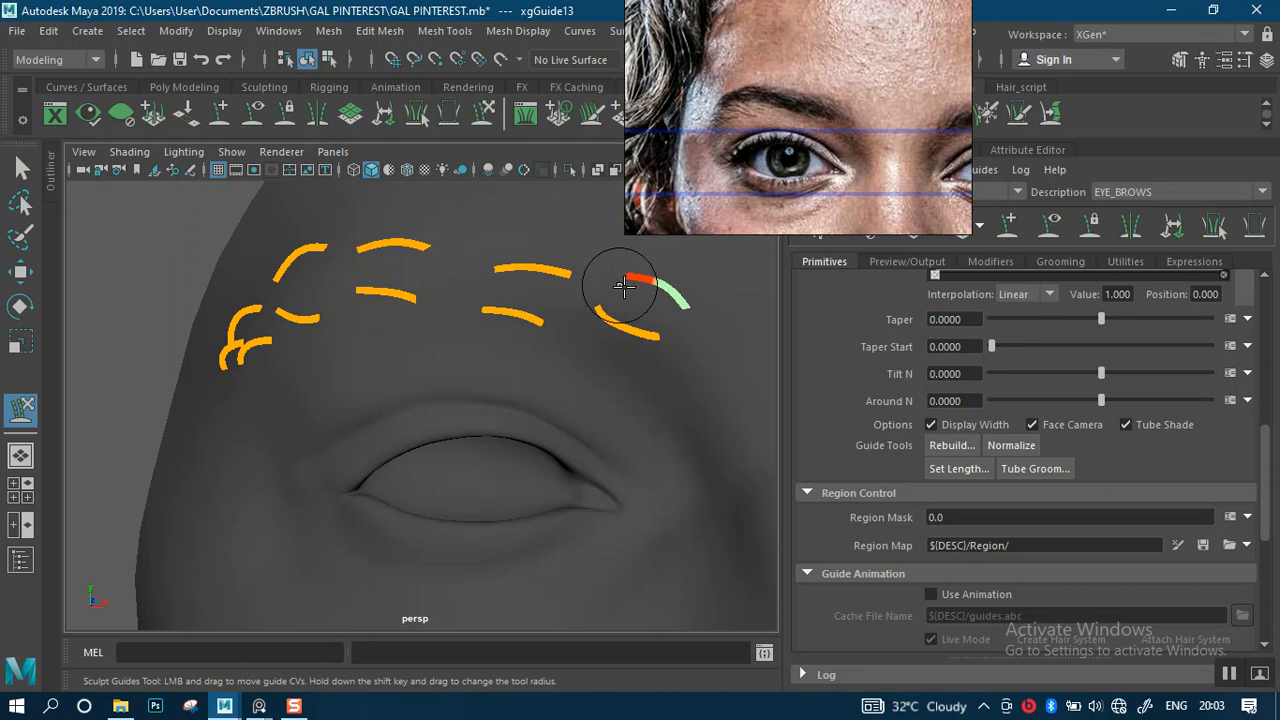
left_click_drag(623, 337, 574, 326, "alt")
right_click_drag(574, 326, 549, 369, "alt")
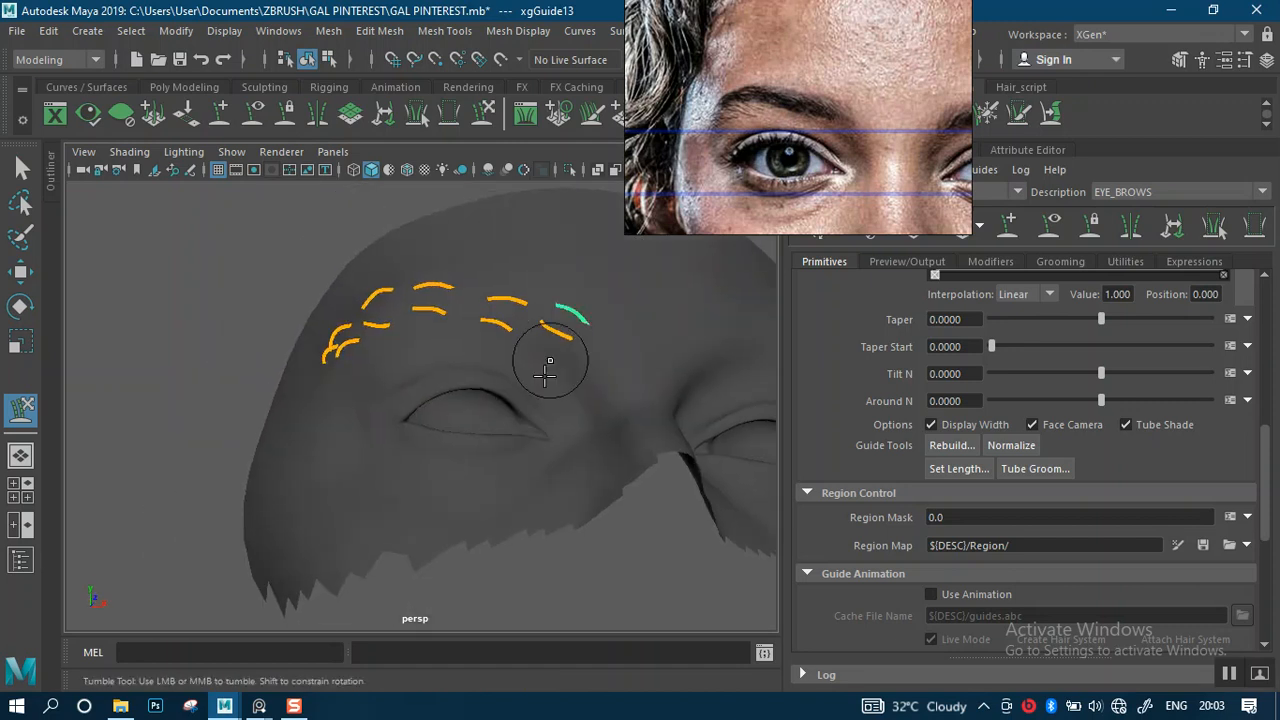
middle_click_drag(549, 369, 499, 361, "alt")
left_click_drag(499, 361, 453, 383, "alt")
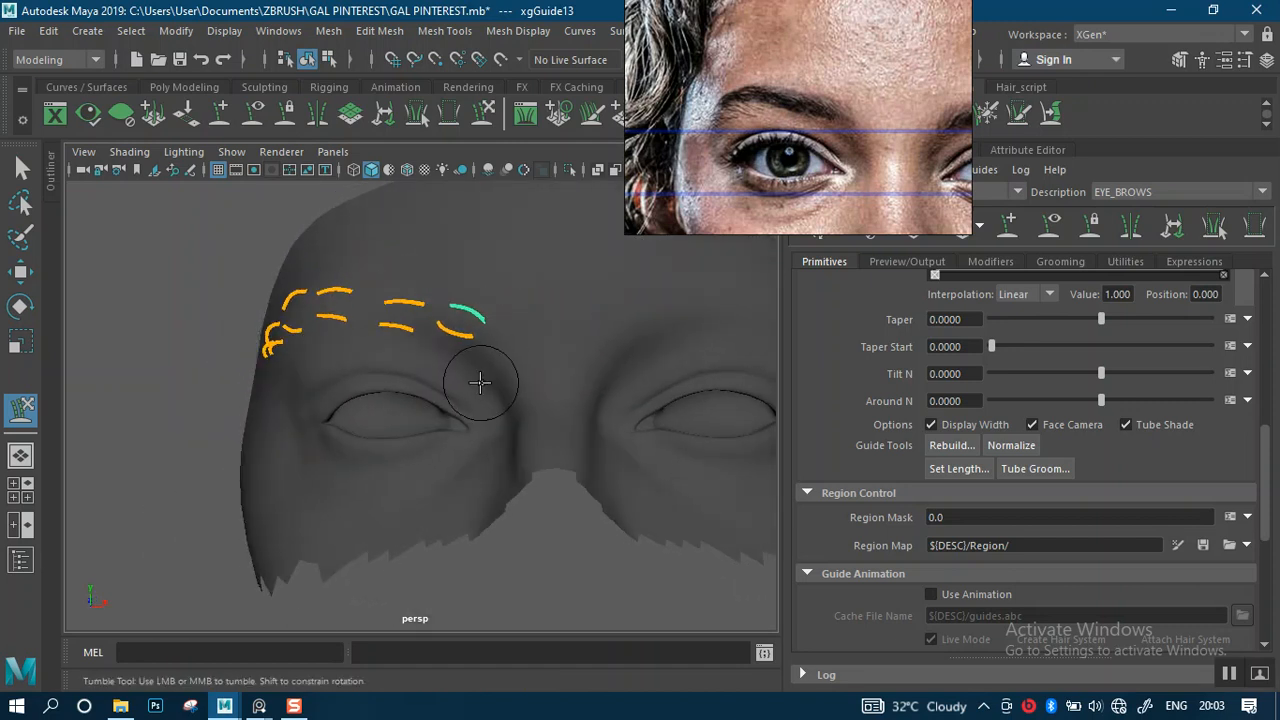
- Move the reference photo clear of the XGen settings and set the EYE_BROWS primitive density to about 8.01
left_click_drag(914, 226, 808, 128)
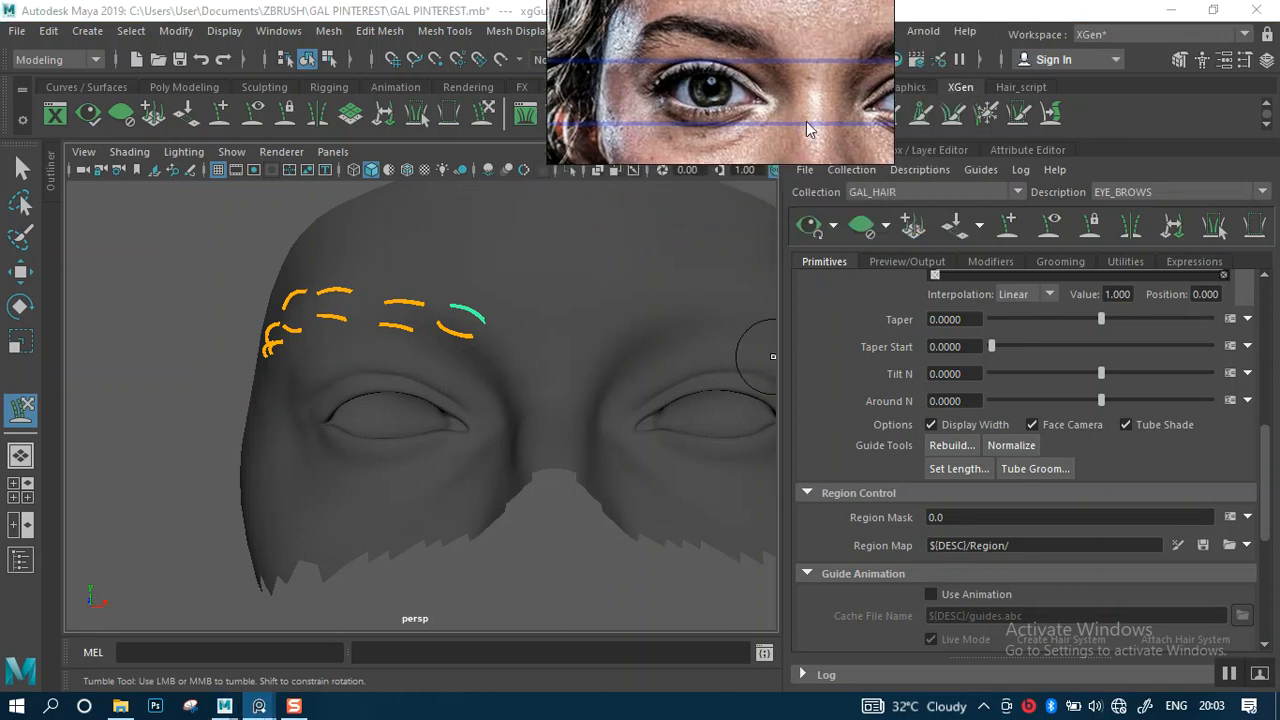
left_click_drag(1266, 474, 1240, 318)
mouse_move(992, 368)
left_mouse_down()
mouse_move(1028, 366)
mouse_move(1006, 371)
left_mouse_up()
- Examine the generated eyebrow hairs around the guides from several angles and compare their flow with the reference photo
left_click_drag(500, 364, 557, 369, "alt")
middle_click_drag(532, 358, 564, 352, "alt")
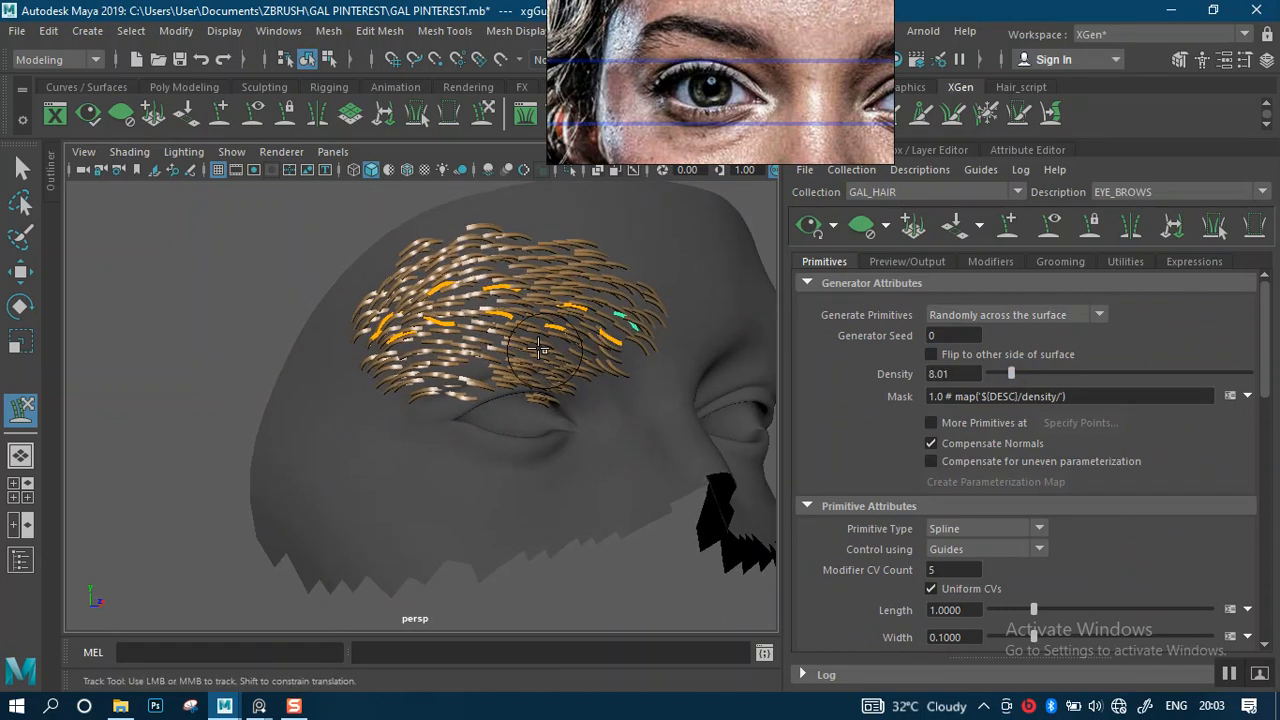
right_click_drag(564, 352, 566, 434, "alt")
left_click_drag(566, 386, 578, 328, "alt")
right_click_drag(578, 328, 590, 349, "alt")
left_click_drag(590, 349, 535, 292, "alt")
right_click_drag(535, 292, 531, 312, "alt")
left_click_drag(531, 312, 546, 334, "alt")
middle_click_drag(546, 334, 500, 390, "alt")
left_click_drag(499, 390, 520, 350, "alt")
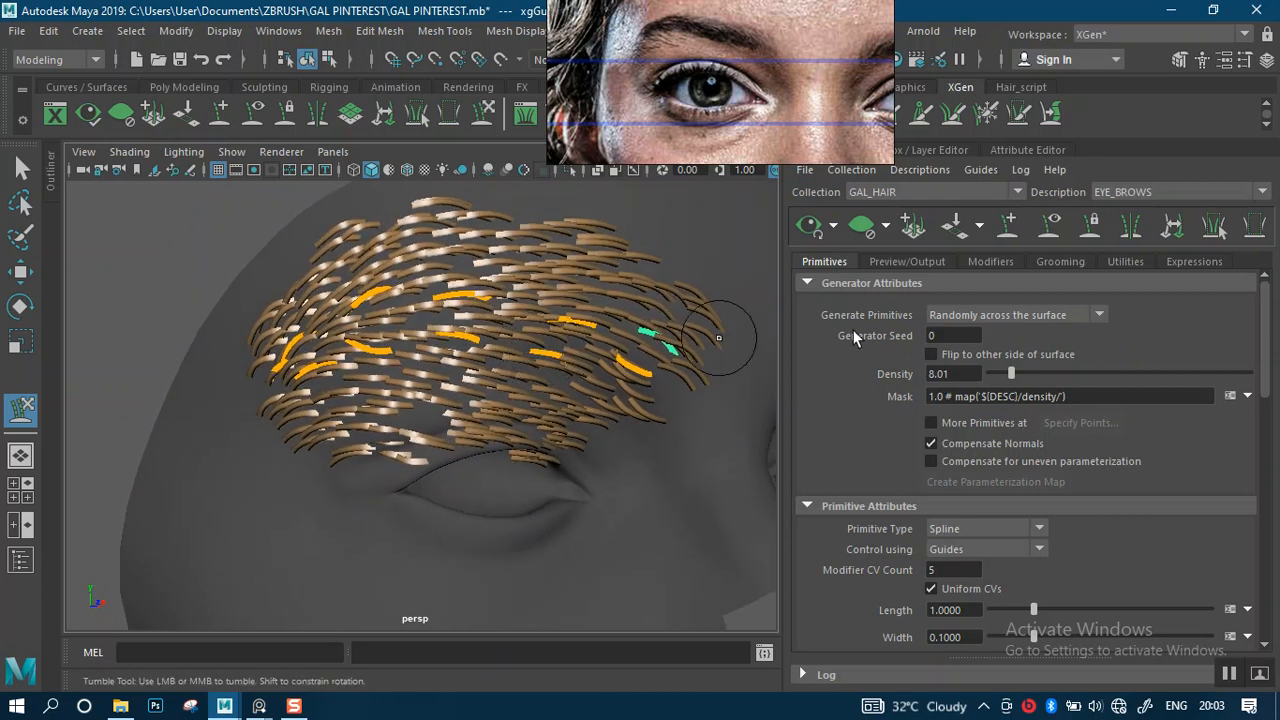
- Set the Modifier CV Count of the EYE_BROWS spline primitives to 12
left_click_drag(1265, 380, 1258, 448)
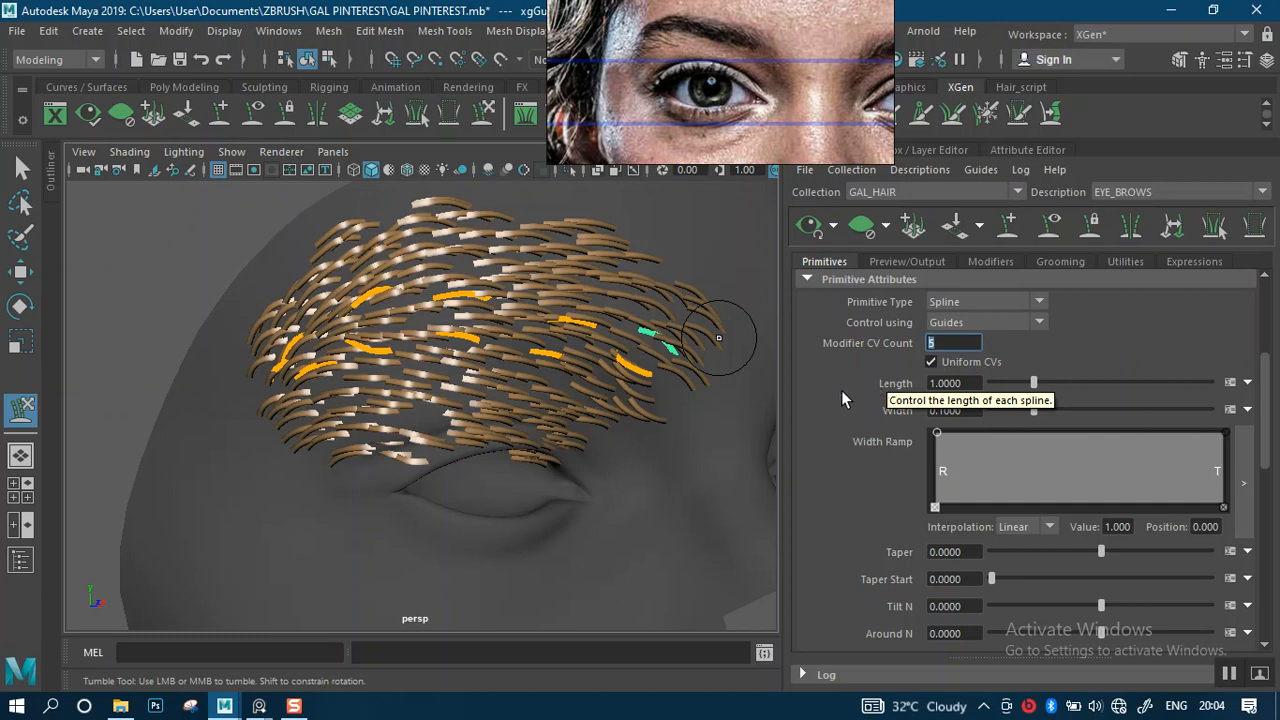
scroll(620, 366, "up", 4)
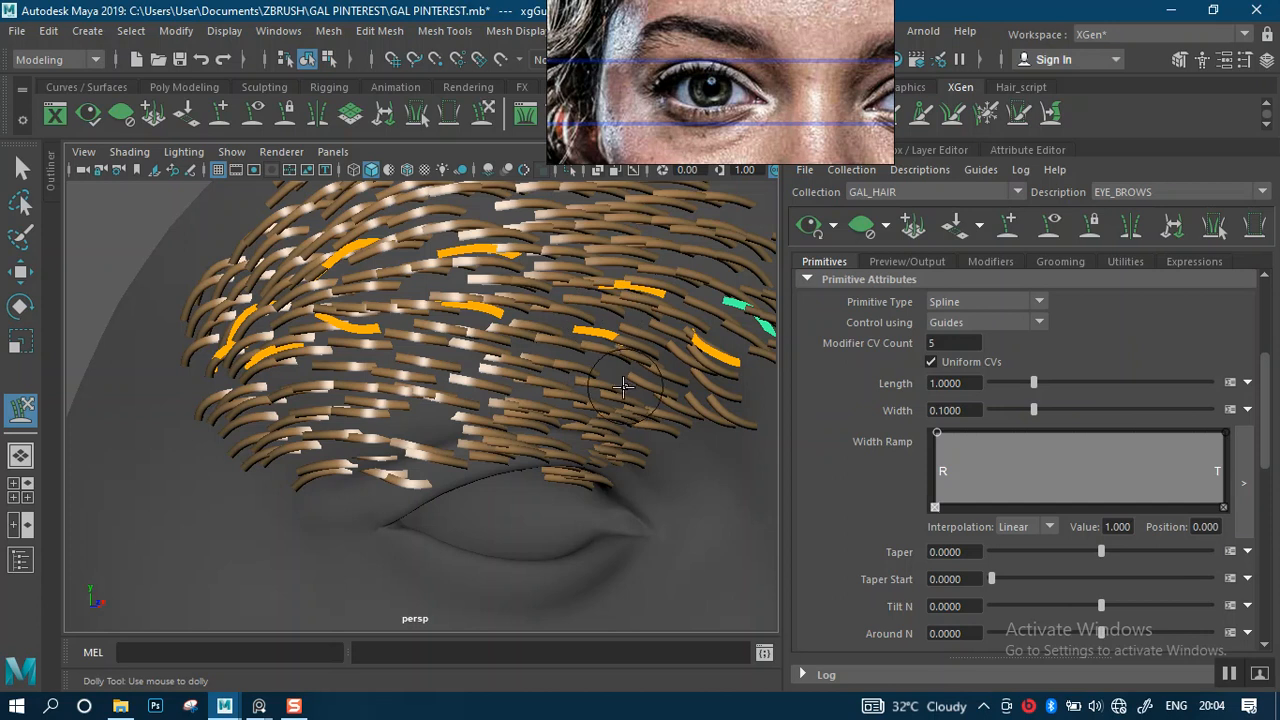
left_click_drag(610, 374, 614, 382, "alt")
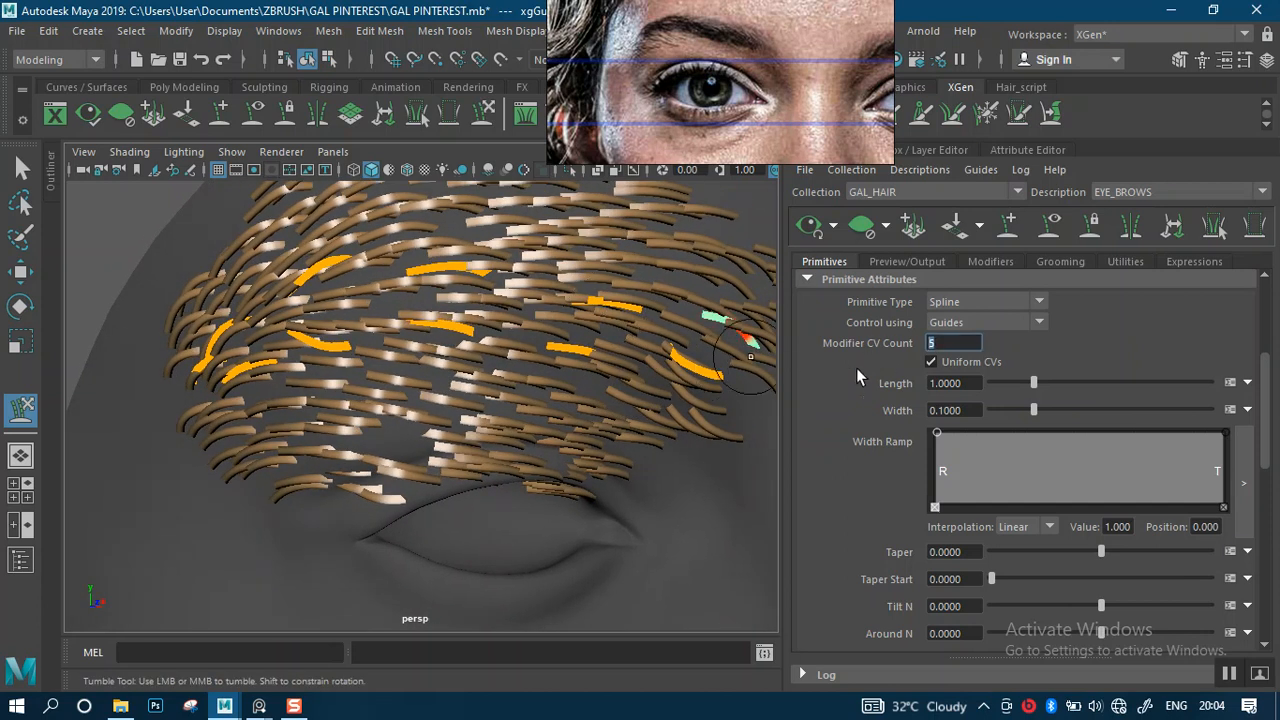
type("12")
key("Return")
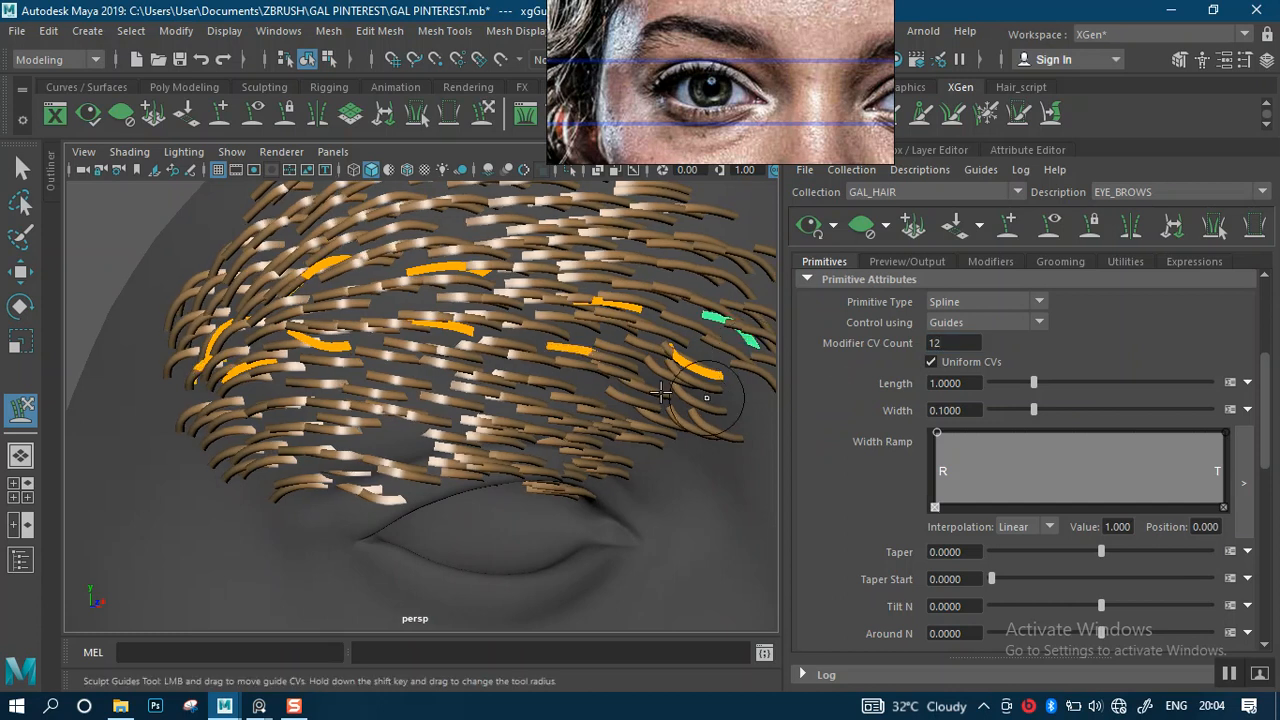
- Inspect the smoothness of the eyebrow hairs up close and review the remaining primitive attributes and guide tools
right_click_drag(500, 394, 455, 372, "alt")
left_click_drag(505, 350, 563, 329, "alt")
right_click_drag(563, 329, 594, 426, "alt")
left_click_drag(597, 394, 535, 335, "alt")
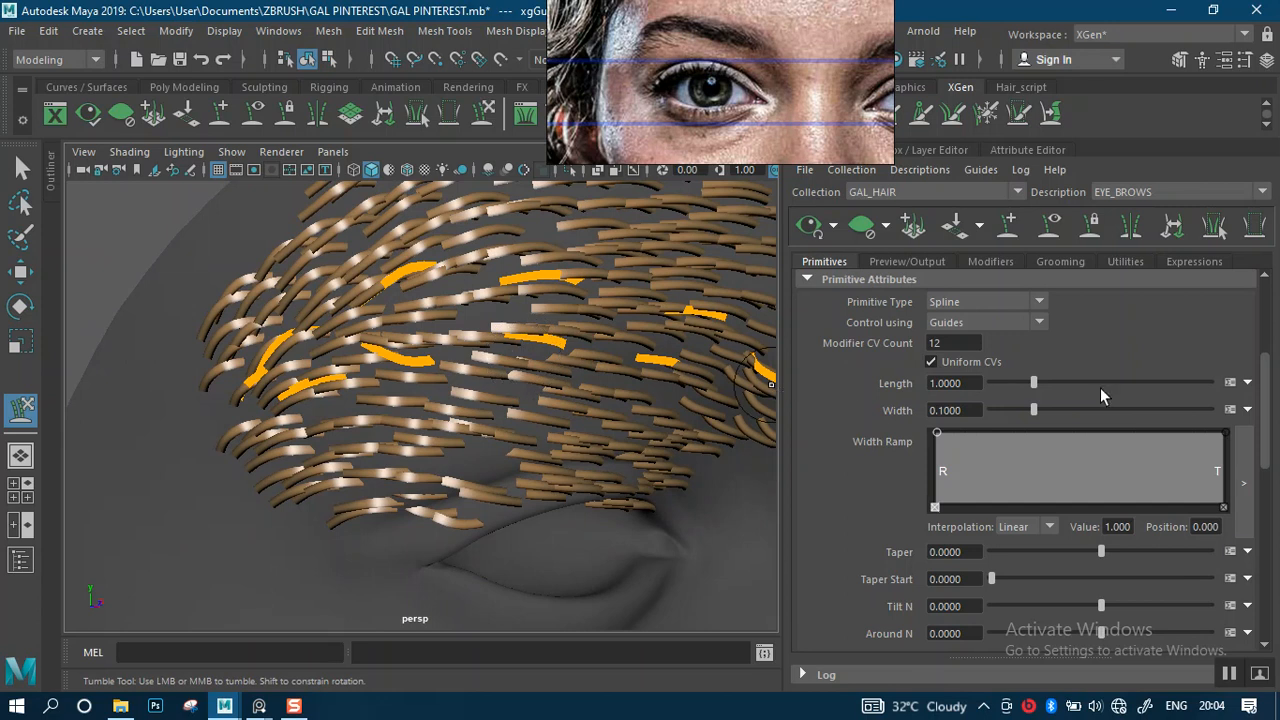
left_click_drag(1262, 436, 1264, 521)
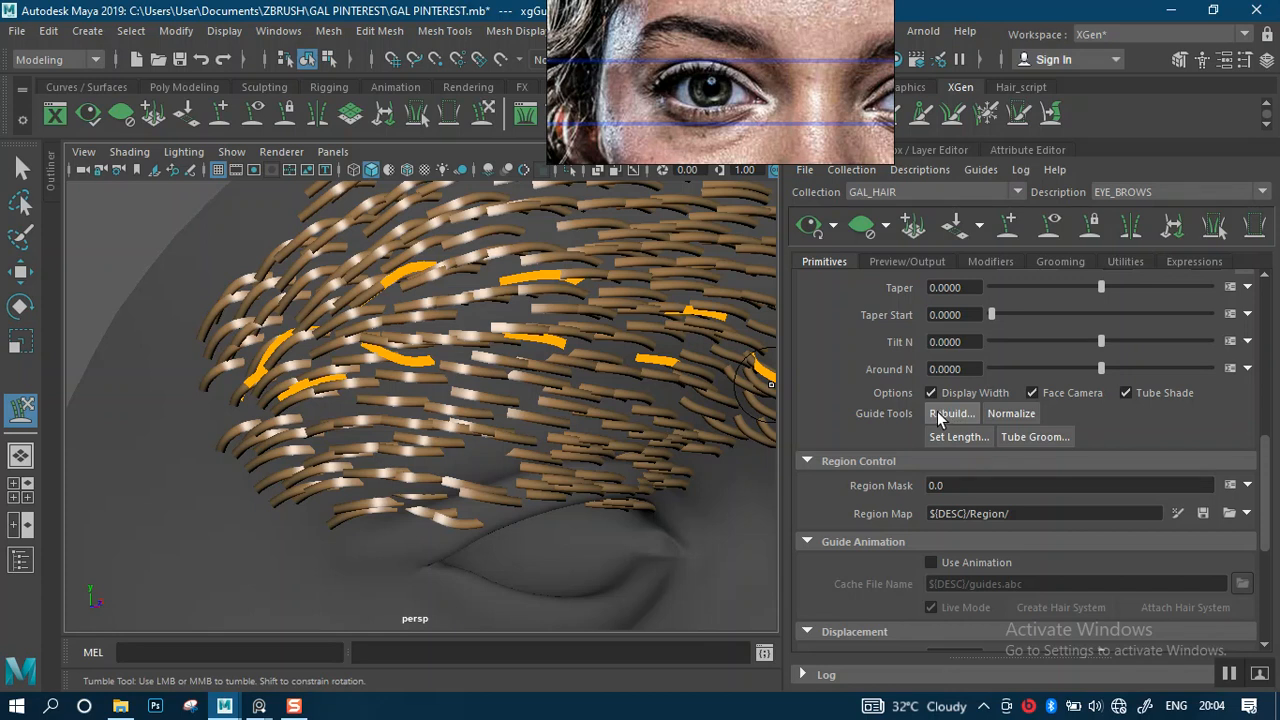
right_click_drag(483, 367, 478, 335, "alt")
left_click_drag(478, 335, 492, 340, "alt")
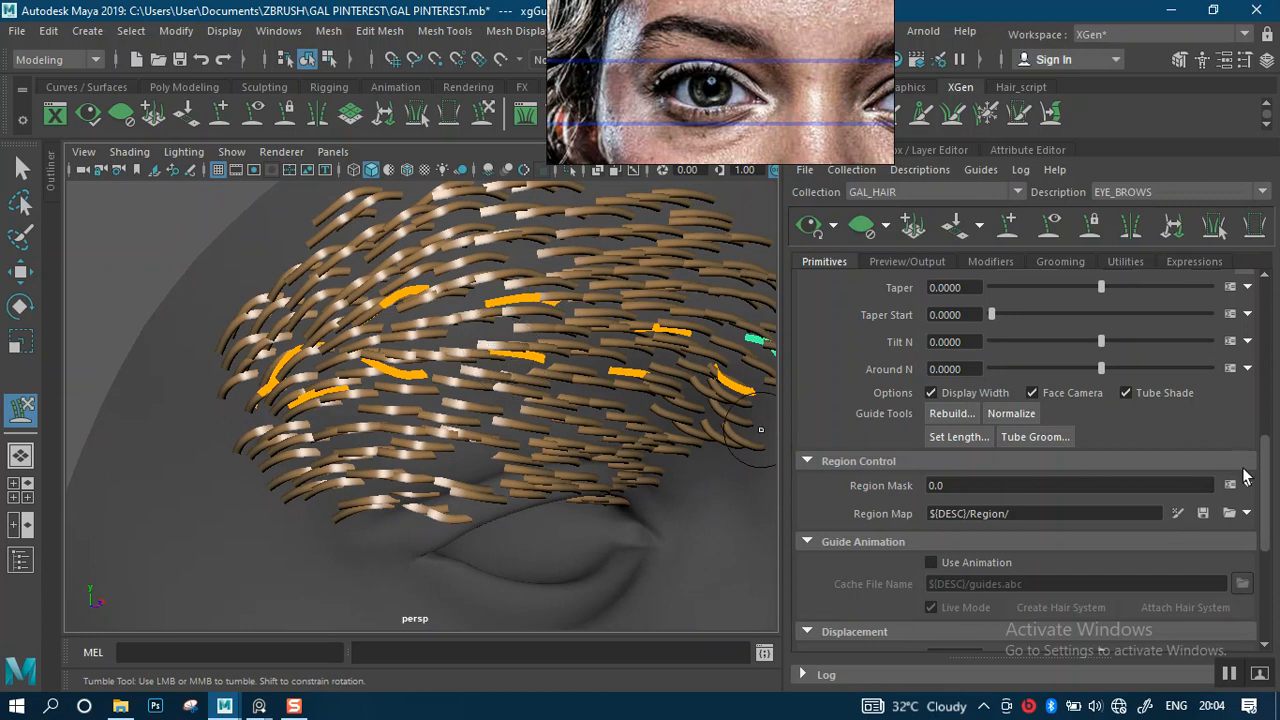
left_click_drag(1262, 500, 1249, 392)
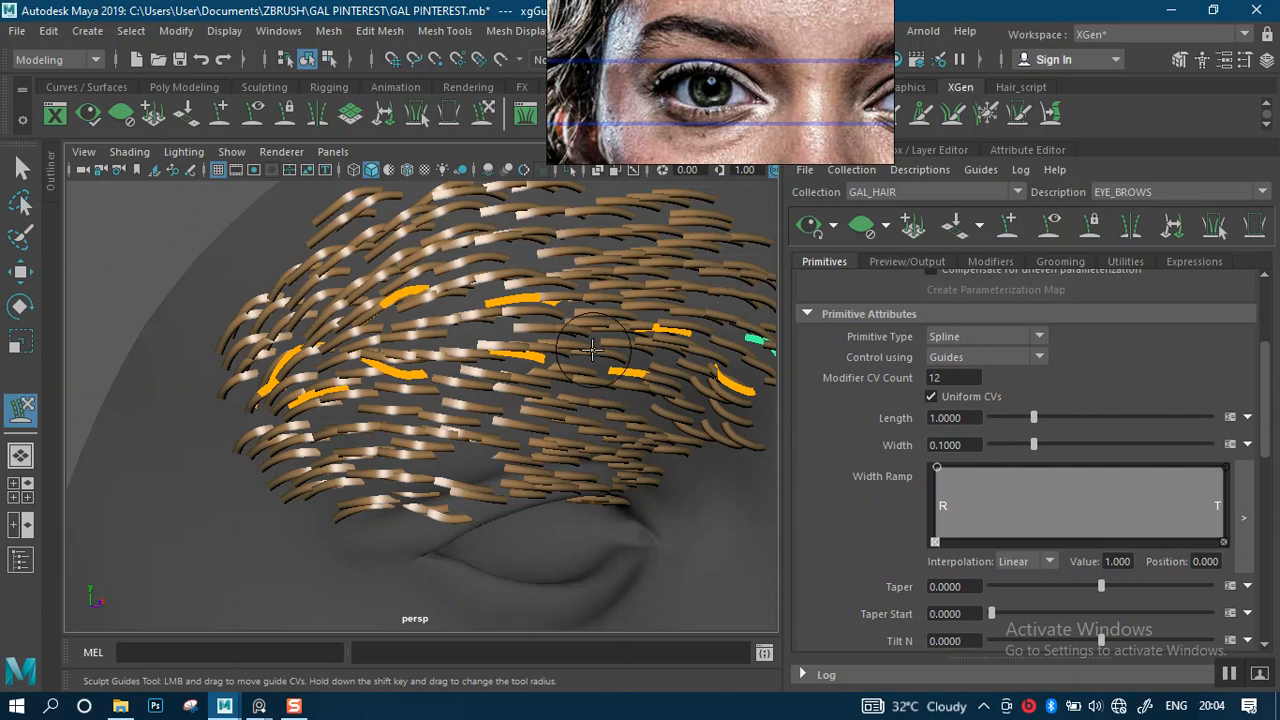
right_click_drag(605, 355, 600, 407, "alt")
left_click_drag(600, 407, 470, 372, "alt")
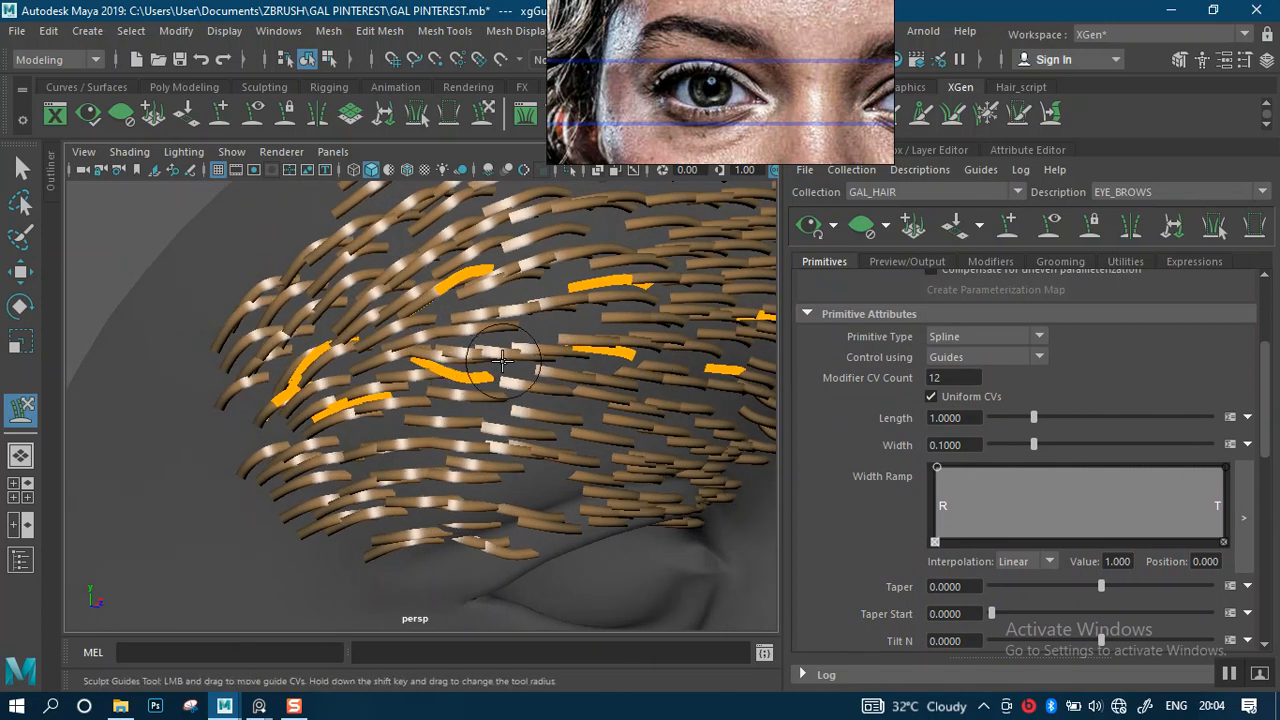
right_click_drag(503, 361, 469, 356, "alt")
mouse_move(469, 356)
left_mouse_down("alt")
mouse_move(543, 377)
mouse_move(471, 371)
left_mouse_up("alt")
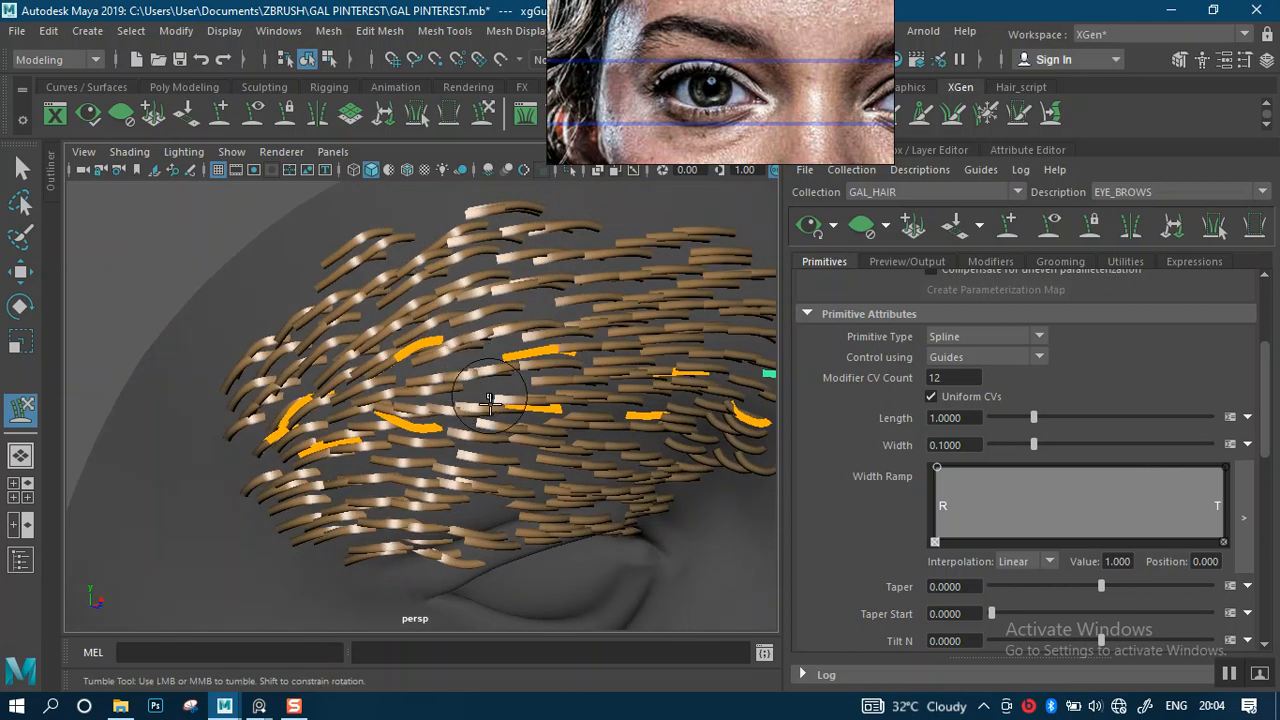
right_click_drag(471, 371, 507, 413, "alt")
mouse_move(507, 413)
left_mouse_down("alt")
mouse_move(463, 374)
mouse_move(509, 409)
mouse_move(483, 374)
mouse_move(497, 371)
mouse_move(457, 374)
left_mouse_up("alt")
middle_click_drag(480, 383, 551, 394, "alt")
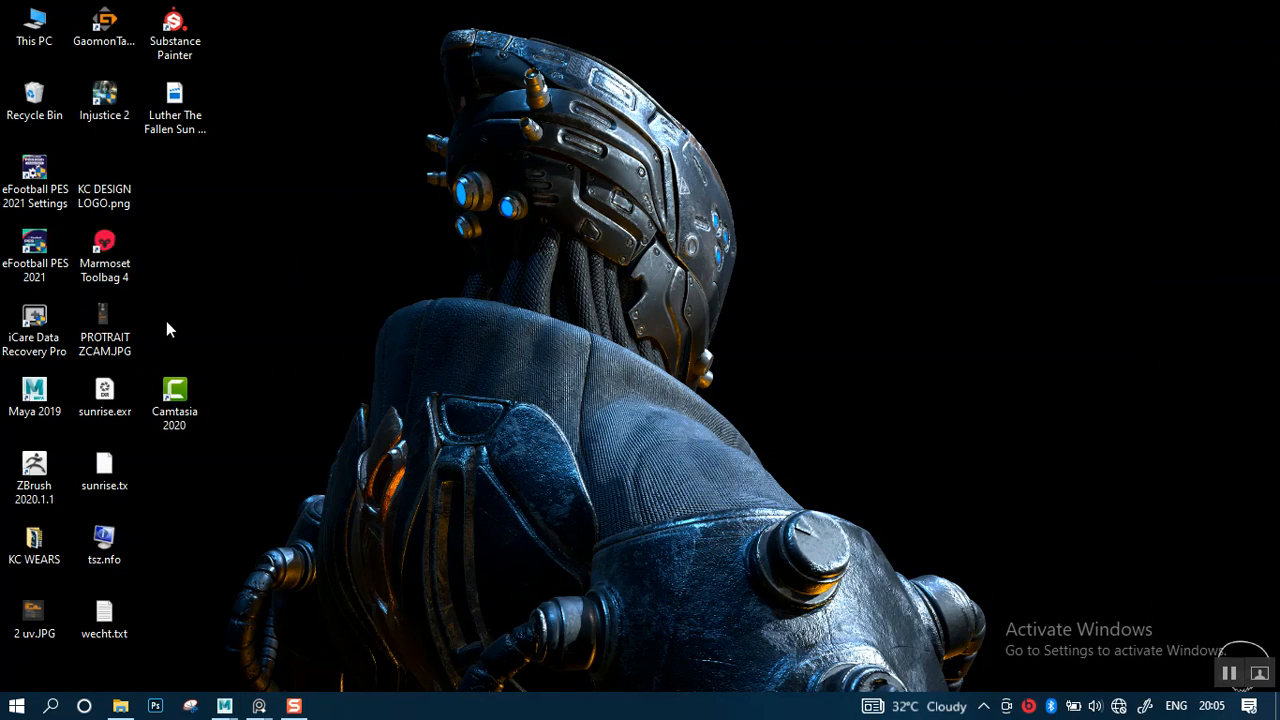
- Look up the XGen settings in wecht.txt on the desktop, then return to Maya and set the primitive Width to 0.01
double_click(108, 608)
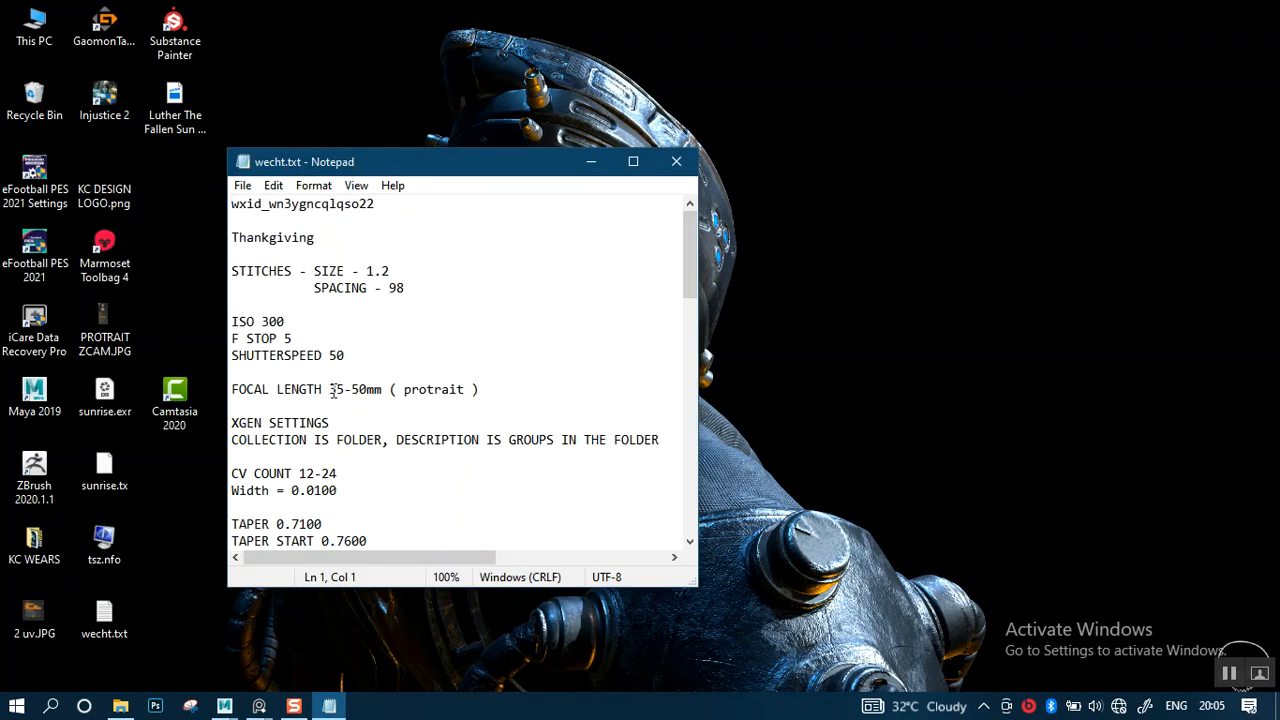
left_click_drag(688, 274, 694, 313)
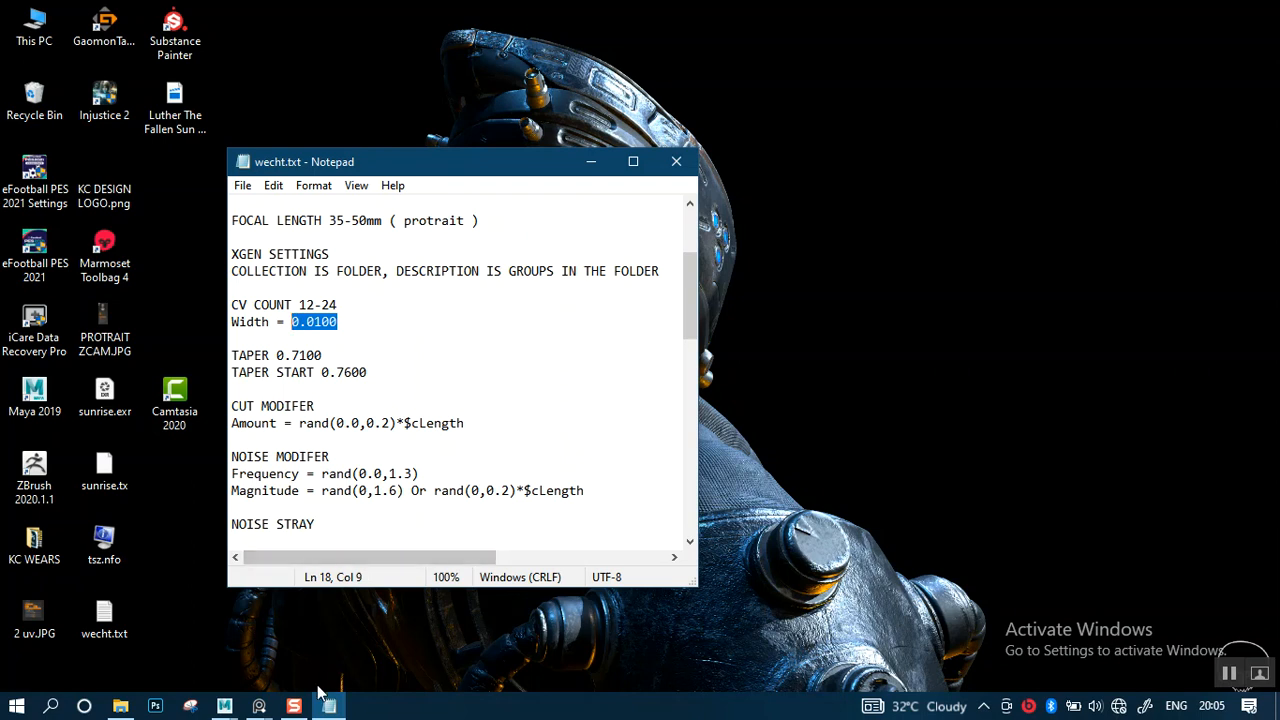
left_click(224, 706)
left_click(283, 641)
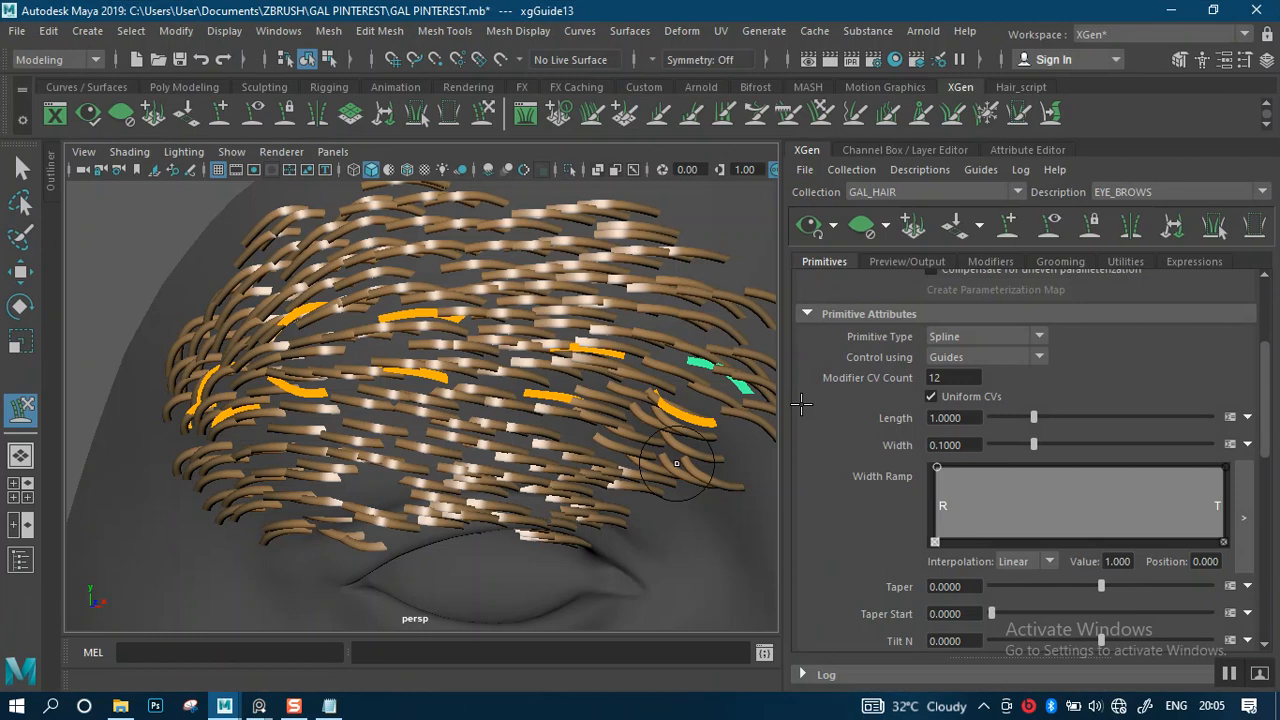
type("0.01")
key("Return")
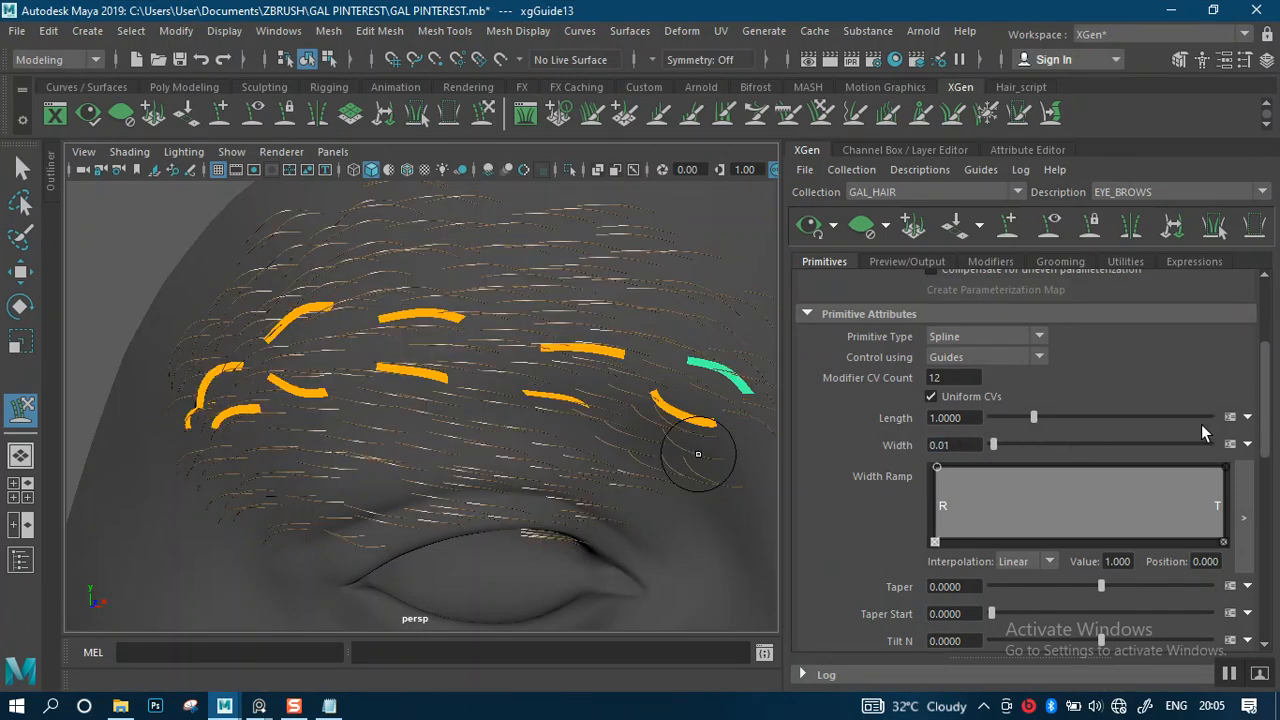
- Check the taper value in the wecht.txt notes and set the eyebrow primitives' Taper to 0.71
scroll(1258, 432, "down", 5)
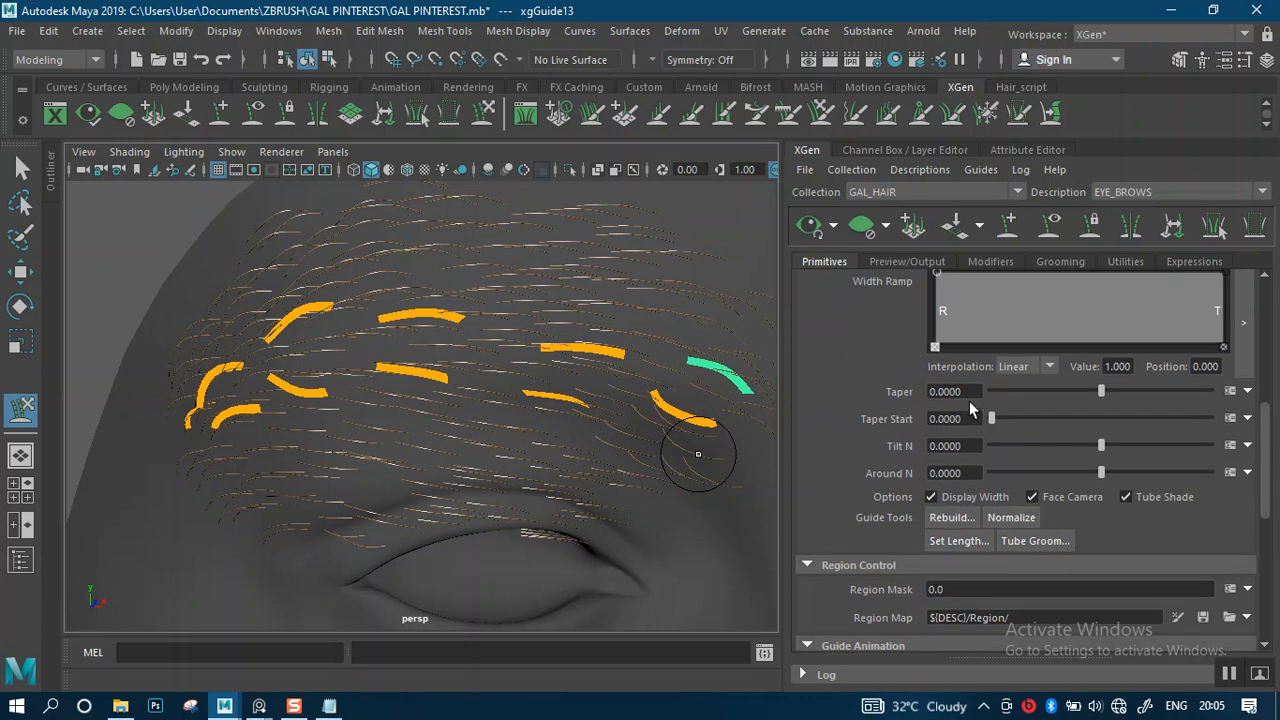
mouse_move(329, 706)
left_click(337, 595)
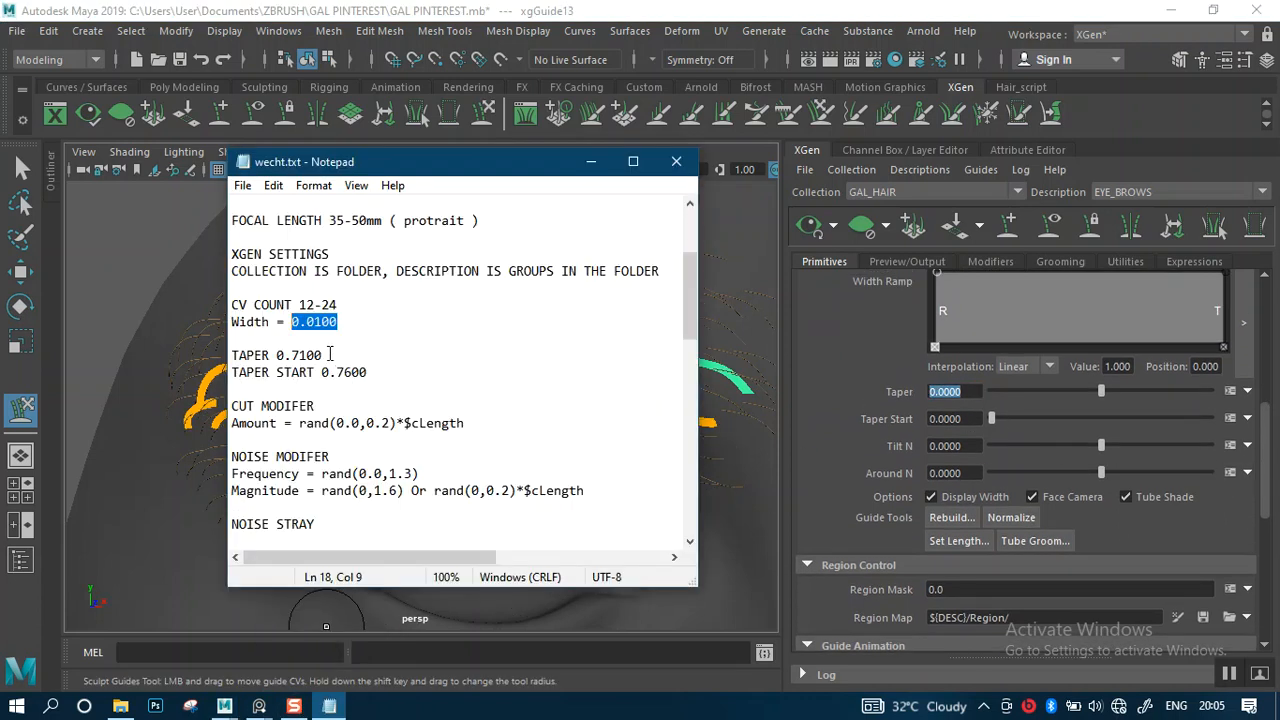
left_click_drag(324, 355, 278, 357)
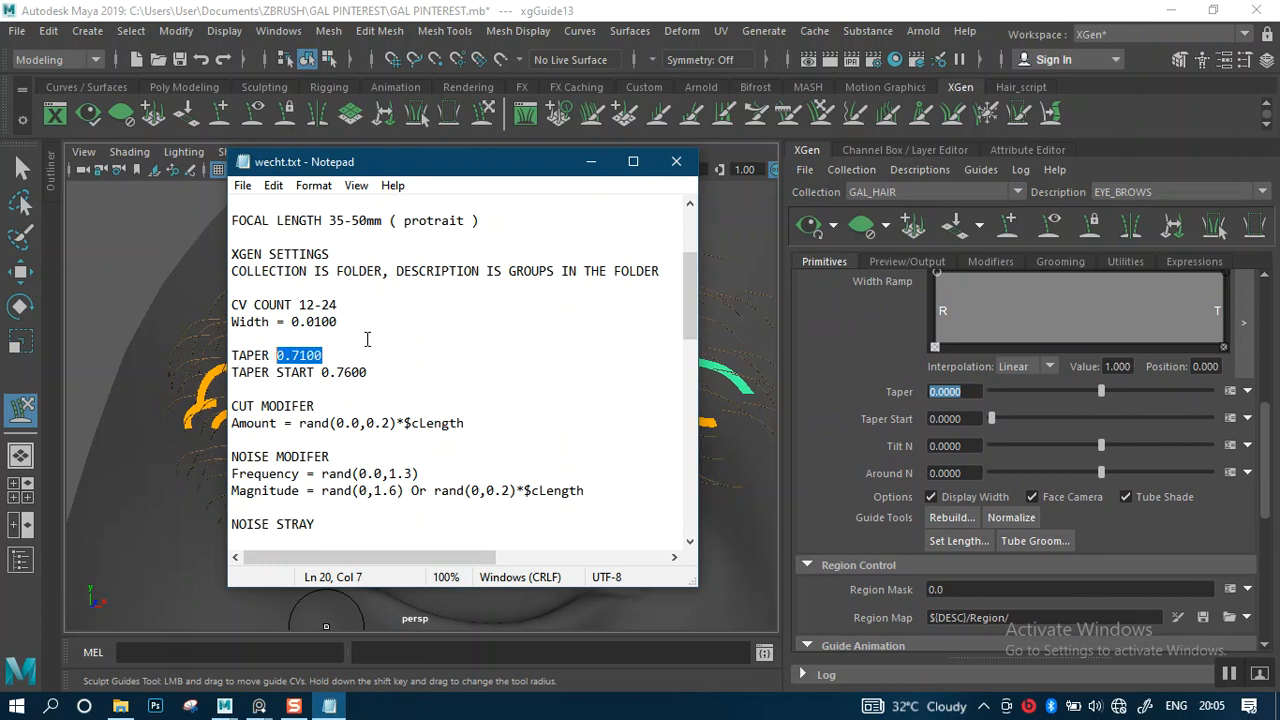
left_click(970, 391)
type("0.71")
key("Return")
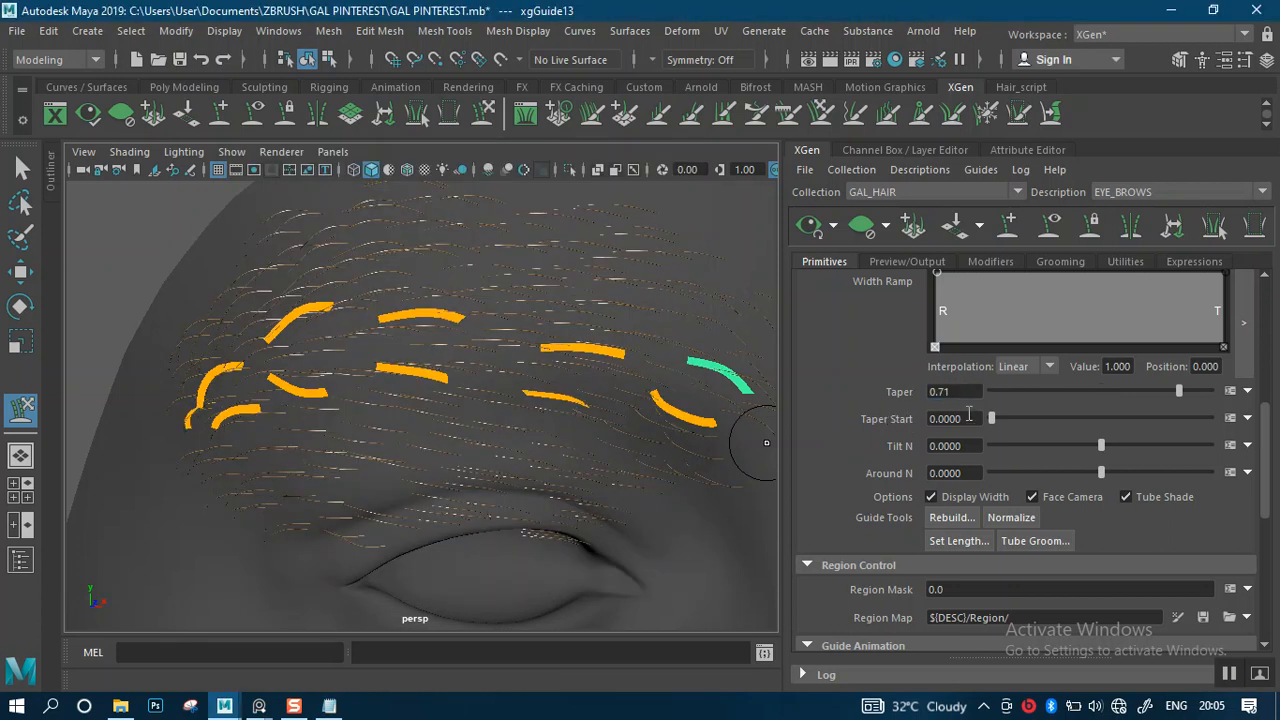
type("0.71")
key("Return")
- Set the eyebrow primitives' Taper Start to 0.76 and check the tapered hairs on the brow
left_click(951, 418)
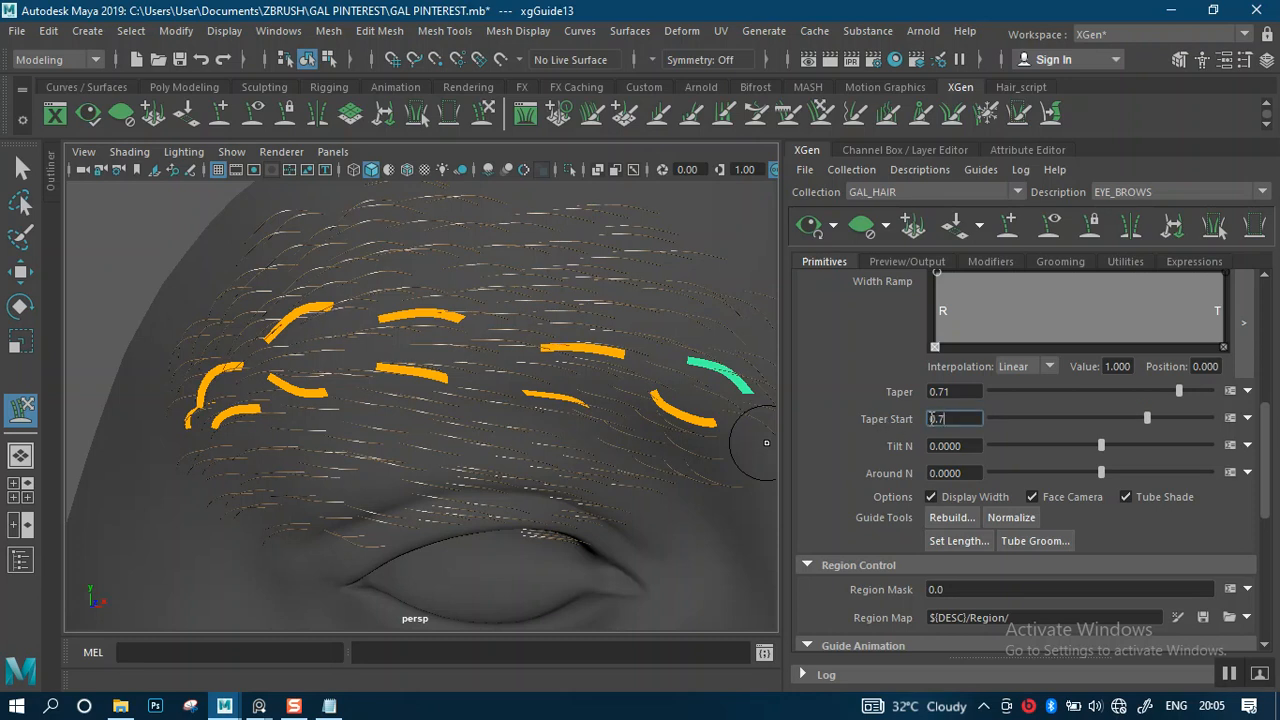
key("Return")
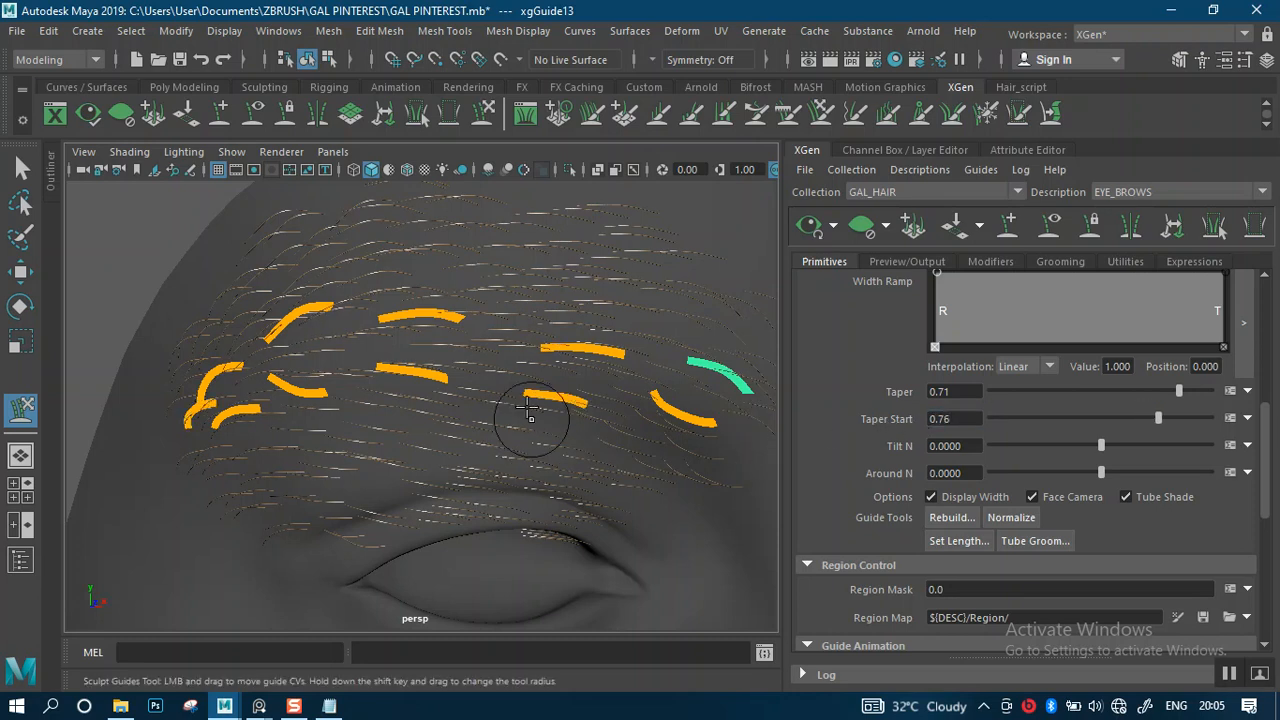
right_click_drag(523, 428, 498, 397, "alt")
left_click_drag(498, 397, 529, 390, "alt")
middle_click_drag(540, 400, 546, 423, "alt")
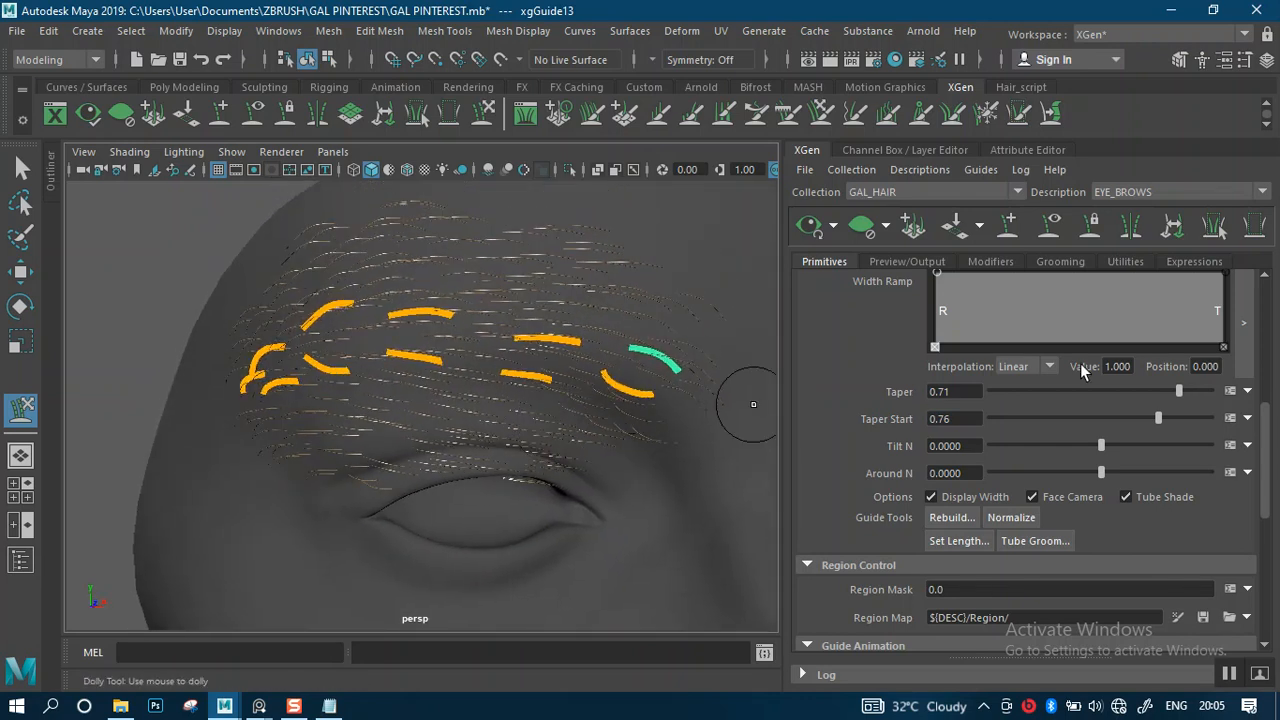
- Bring the eye reference photo back over Maya and set the eyebrow primitives' Width to 0.025
left_click_drag(1265, 435, 1265, 377)
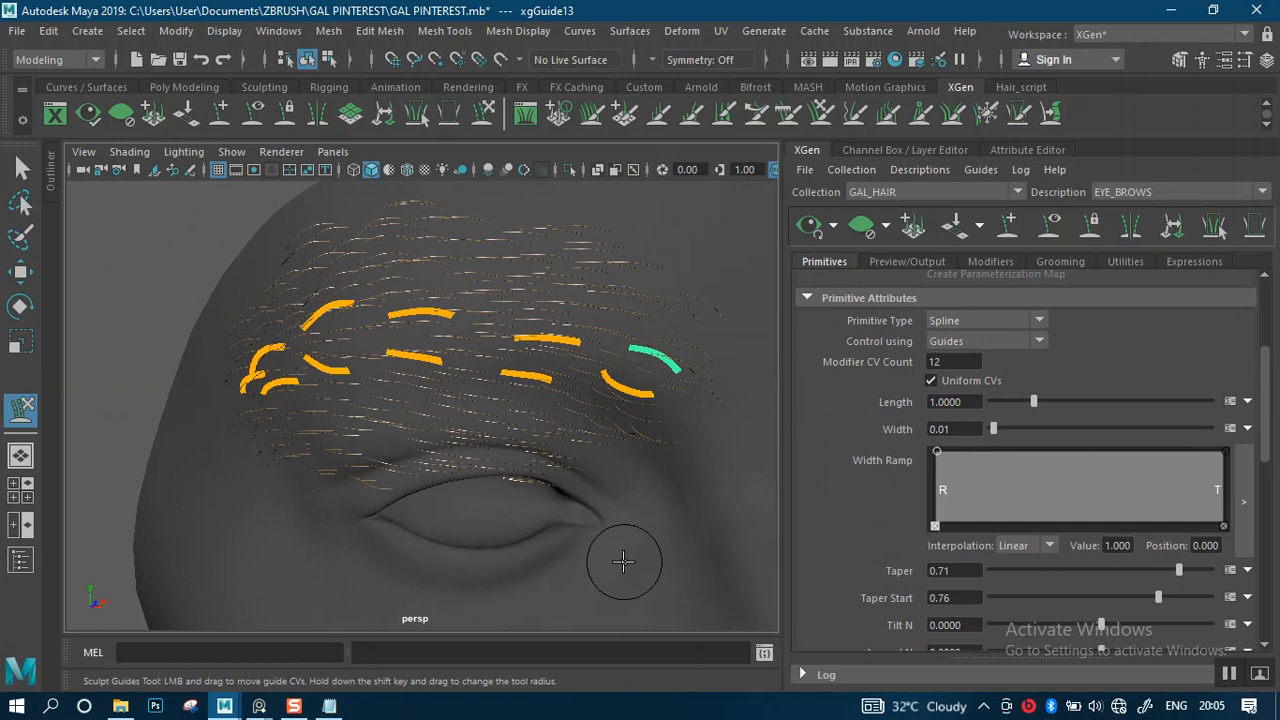
mouse_move(262, 708)
left_click(346, 600)
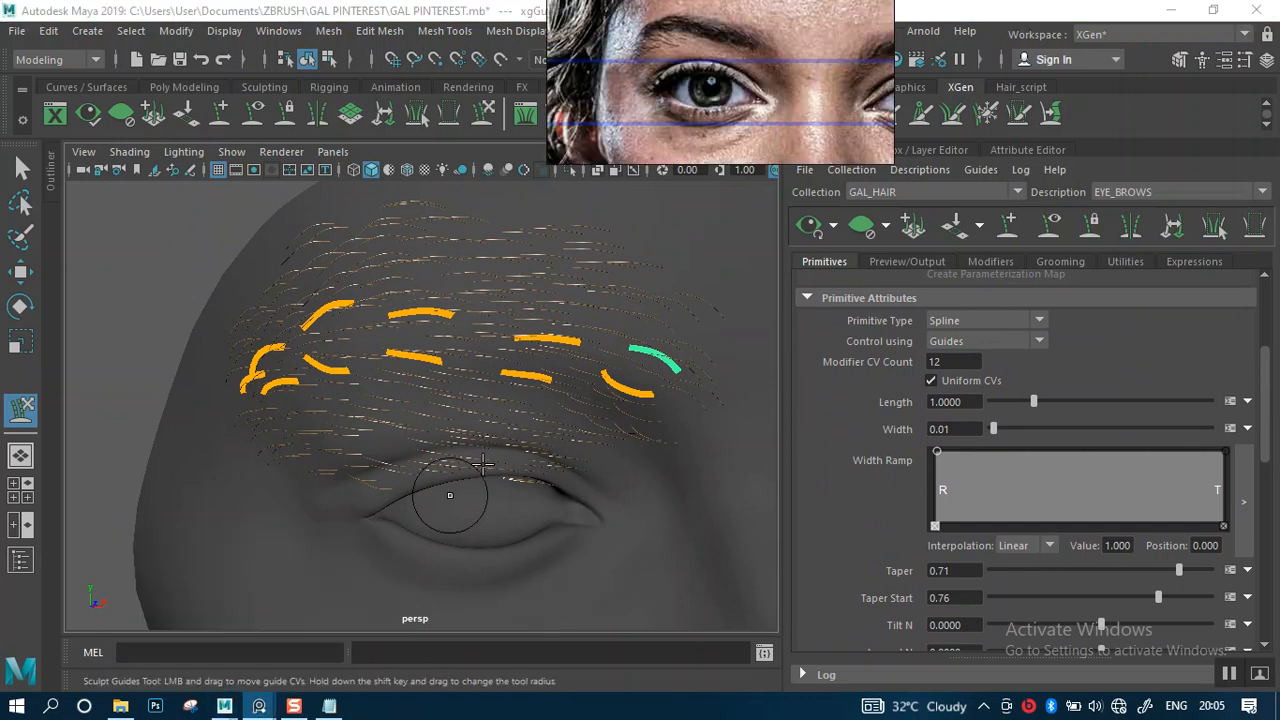
left_click_drag(1265, 428, 1258, 389)
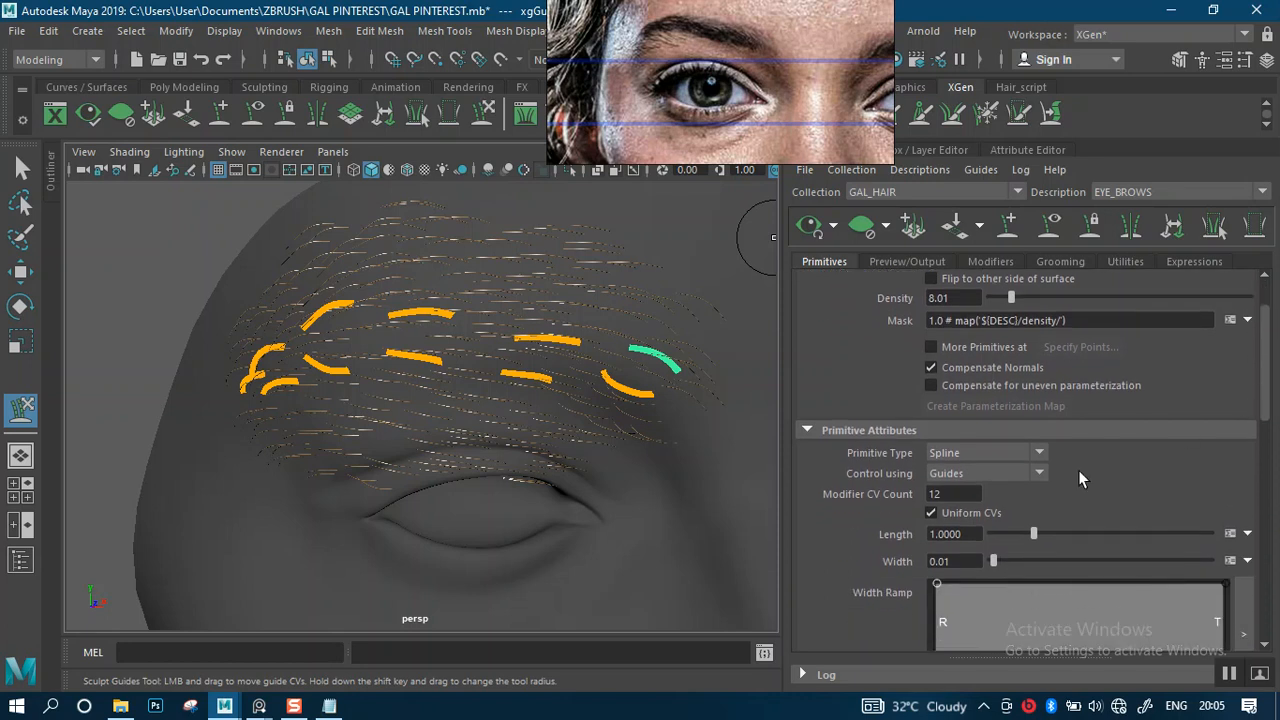
key("BackSpace")
key("Return")
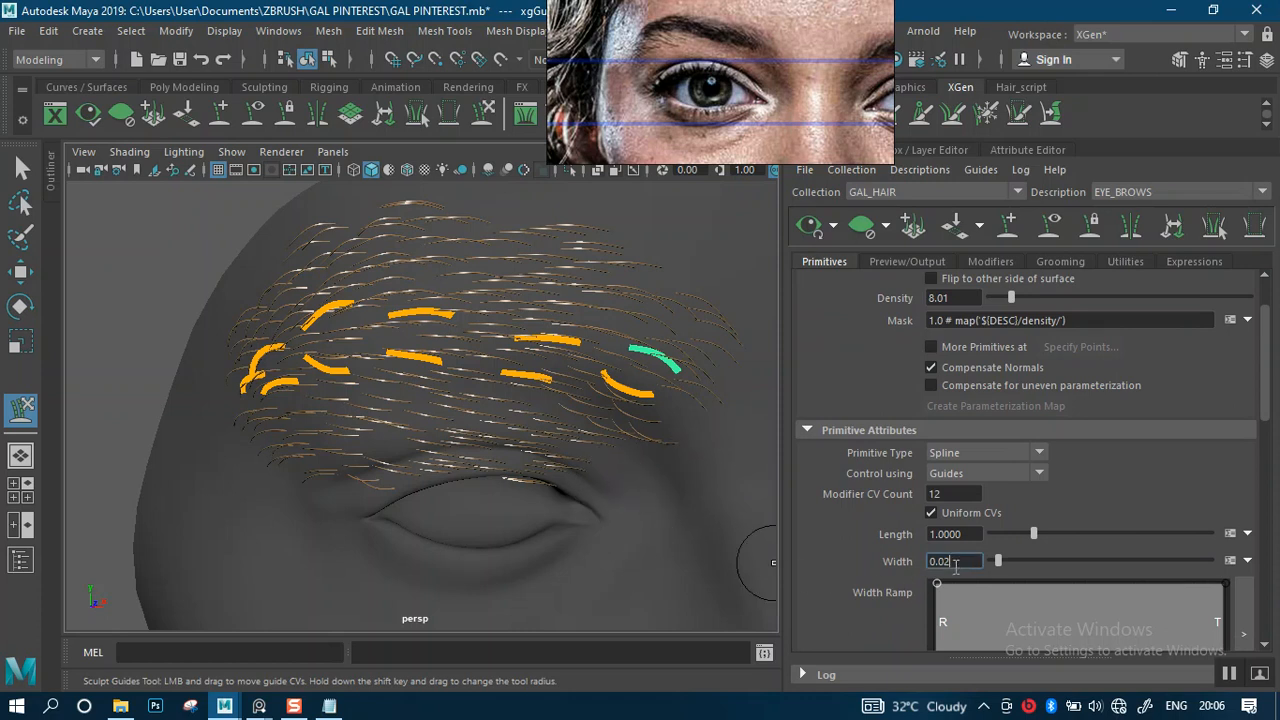
key("Return")
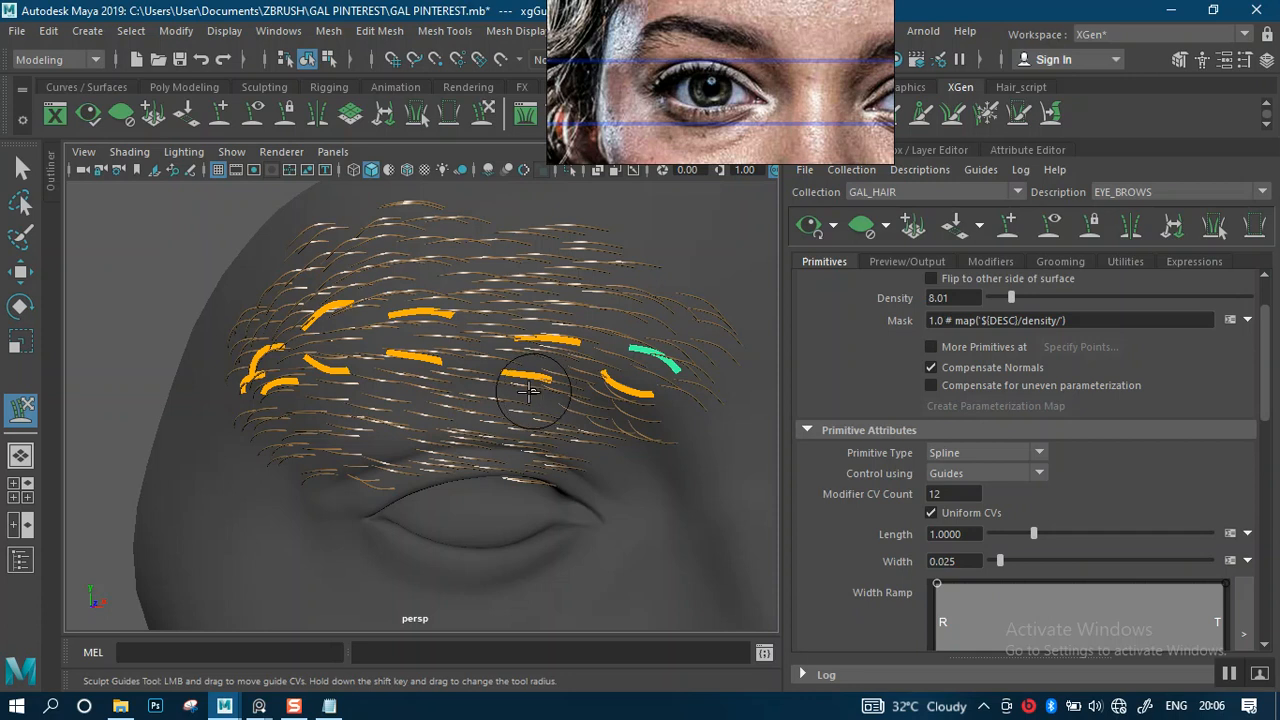
- Check the hair thickness on the brow and raise the EYE_BROWS primitive density to about 21.46
left_click_drag(543, 457, 520, 406, "alt")
right_click_drag(520, 406, 543, 391, "alt")
mouse_move(543, 391)
left_mouse_down("alt")
mouse_move(511, 377)
mouse_move(539, 381)
mouse_move(577, 429)
mouse_move(629, 374)
mouse_move(513, 386)
mouse_move(677, 371)
mouse_move(578, 382)
left_mouse_up("alt")
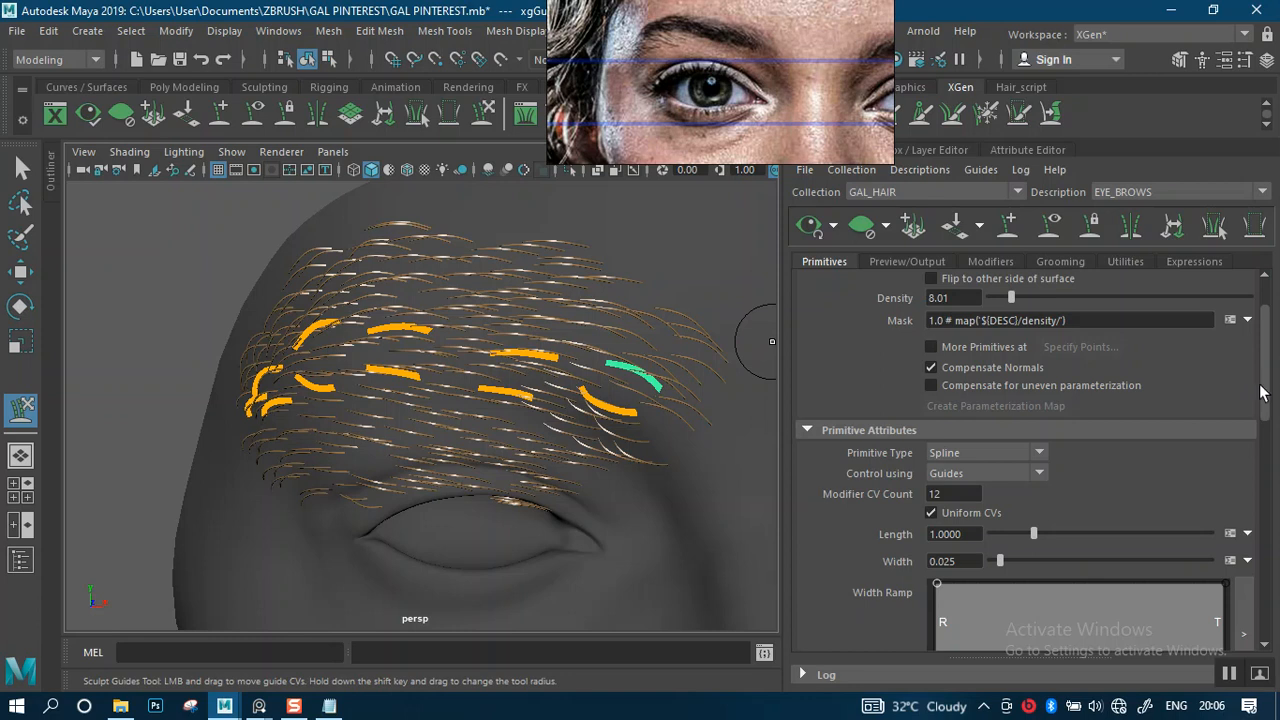
scroll(1254, 392, "up", 3)
left_click_drag(1011, 374, 1028, 372)
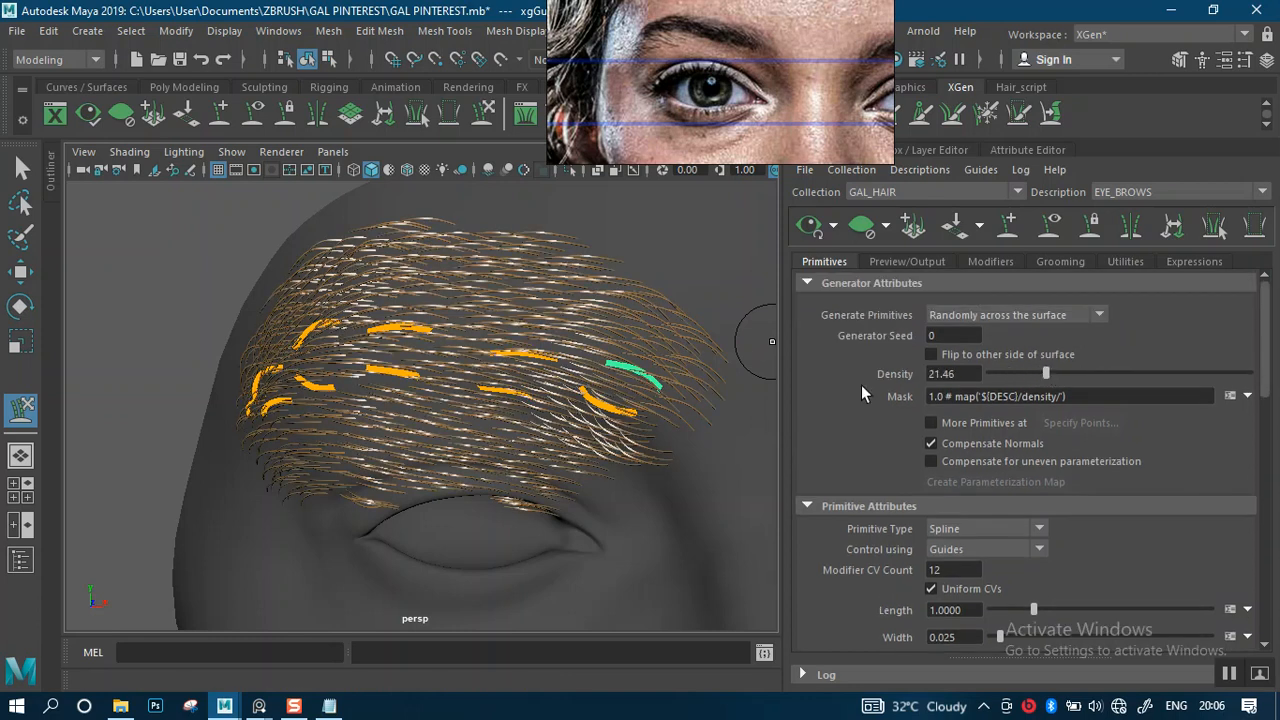
- Clear the generated hair preview on the brow so only the eyebrow guides show on the scalp mesh
left_click_drag(640, 380, 506, 329, "alt")
middle_click_drag(506, 329, 421, 343, "alt")
left_click_drag(421, 343, 494, 346, "alt")
right_click_drag(494, 346, 535, 390, "alt")
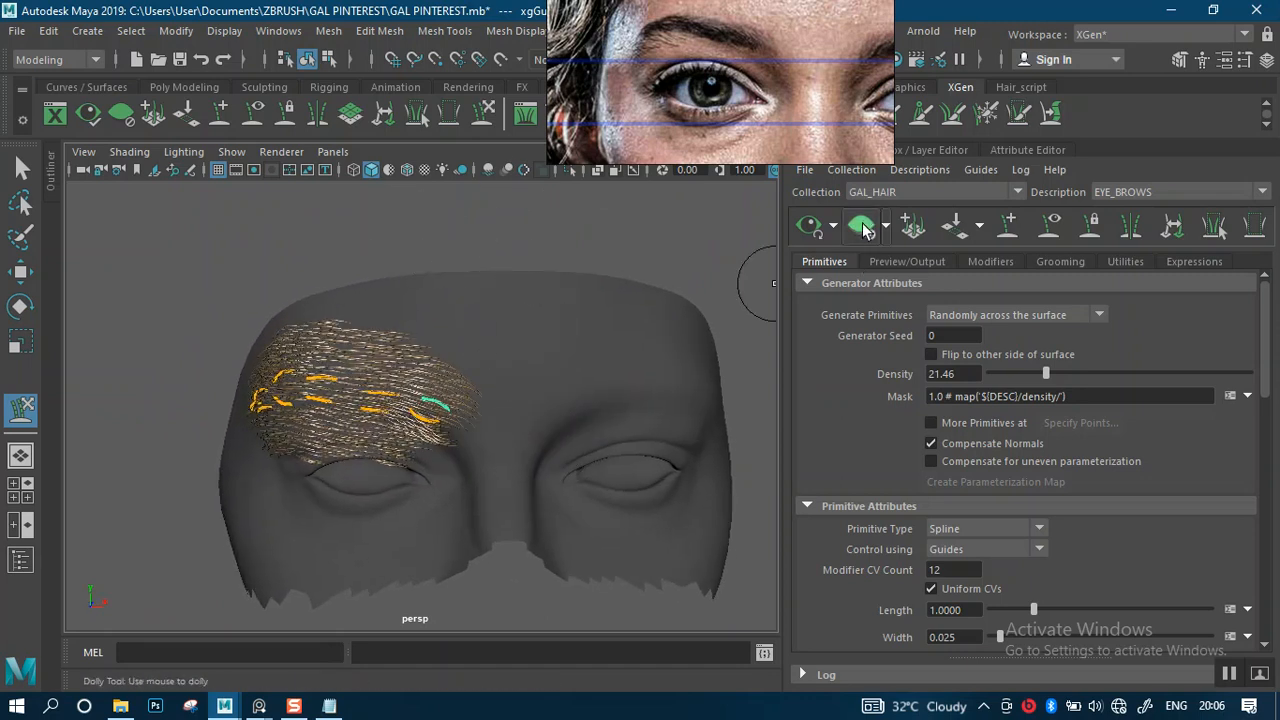
left_click(860, 225)
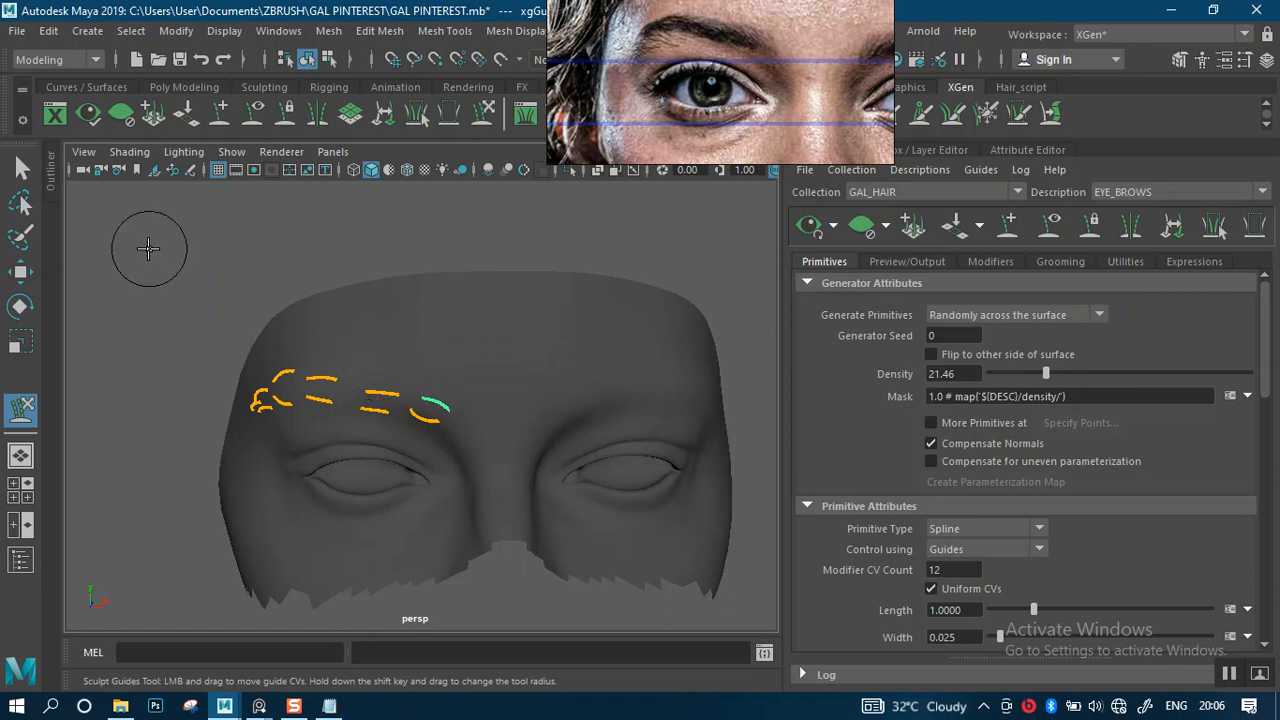
- Select all the eyebrow guides, try to mirror them to the other side of the face, and check their placement
left_click(21, 168)
left_click_drag(153, 332, 434, 433)
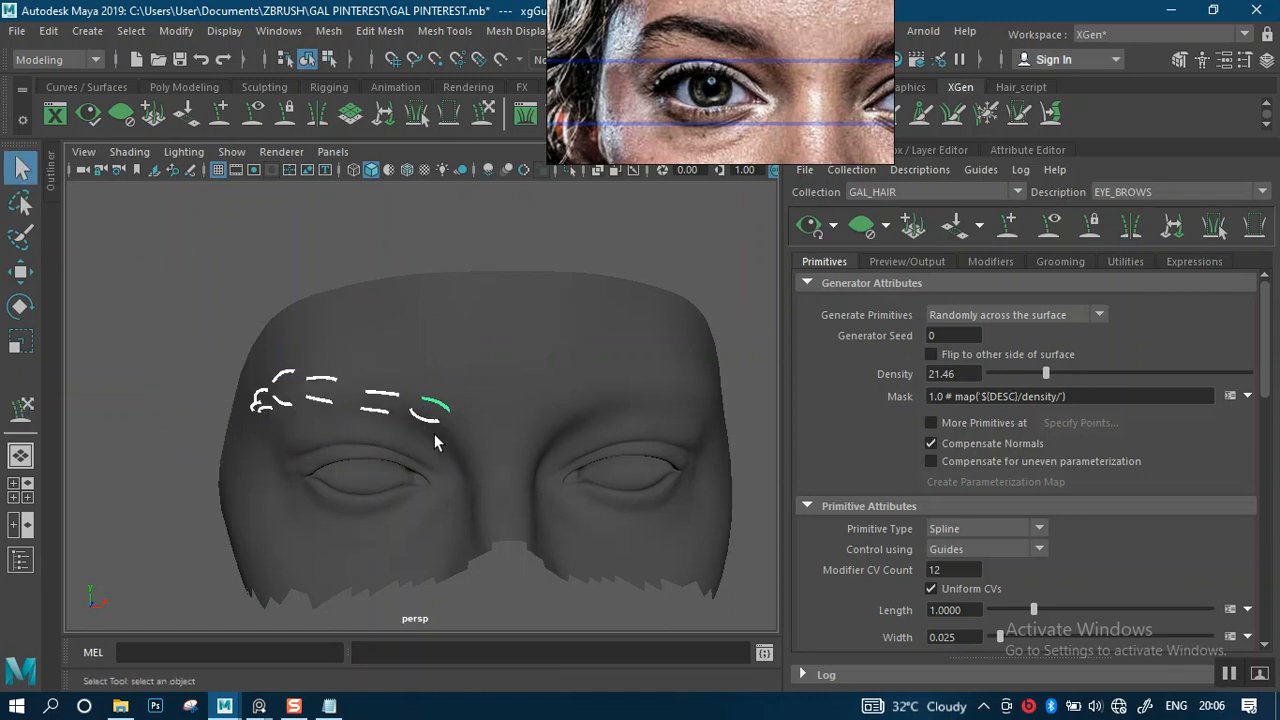
left_click(316, 113)
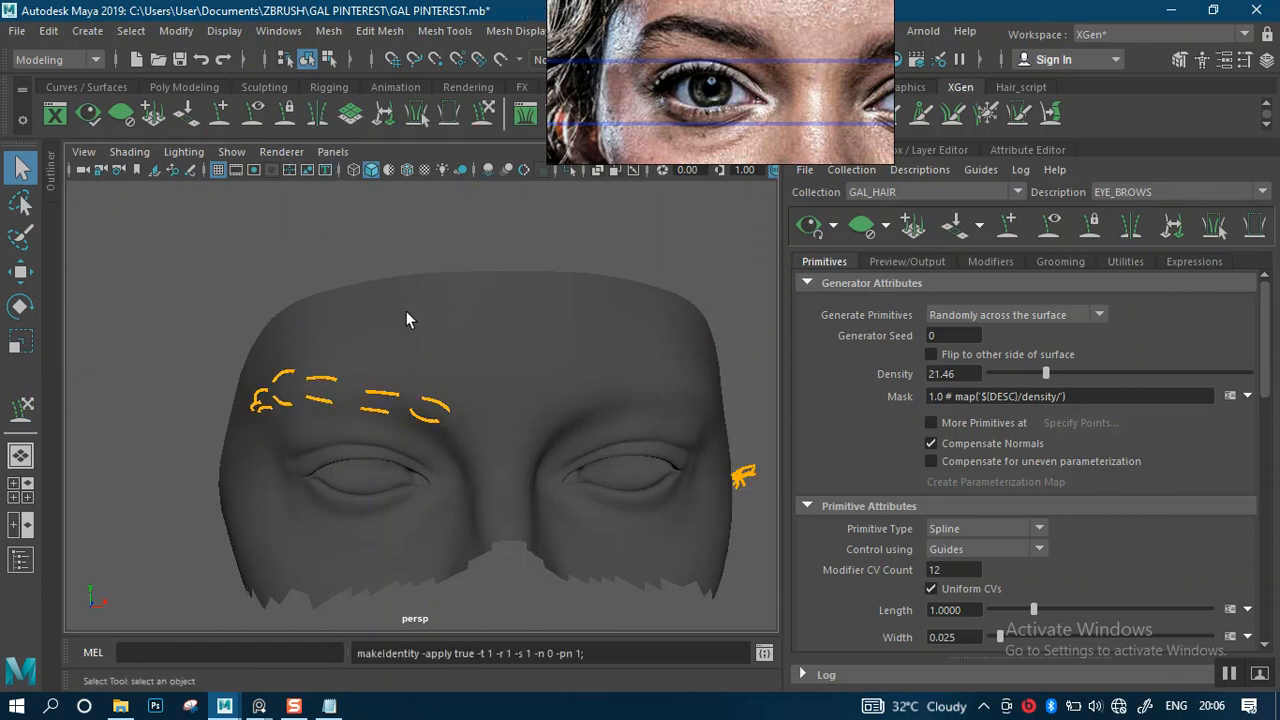
mouse_move(497, 349)
left_mouse_down("alt")
mouse_move(411, 357)
mouse_move(498, 330)
mouse_move(229, 323)
mouse_move(177, 334)
mouse_move(309, 349)
mouse_move(480, 331)
mouse_move(633, 336)
mouse_move(514, 342)
left_mouse_up("alt")
scroll(480, 340, "down", 4)
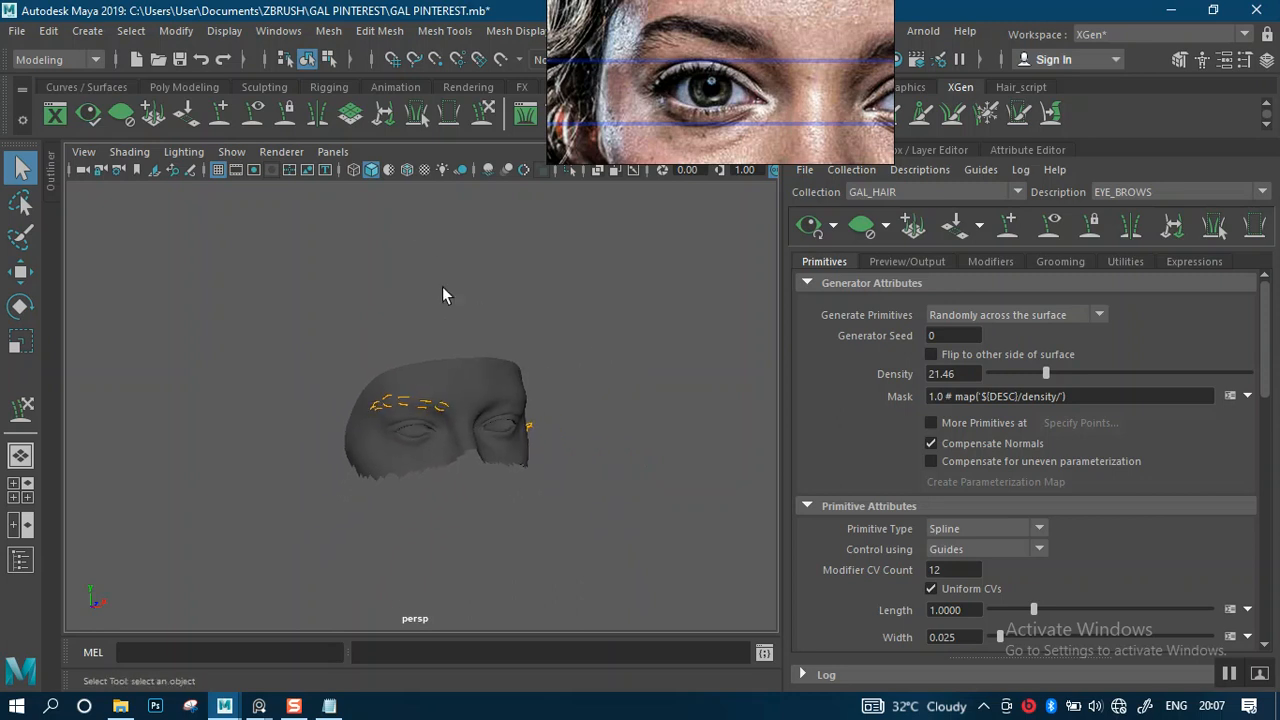
left_click_drag(491, 394, 513, 366, "alt")
scroll(465, 397, "up", 2)
right_click_drag(502, 352, 509, 459, "alt")
middle_click_drag(463, 404, 411, 380, "alt")
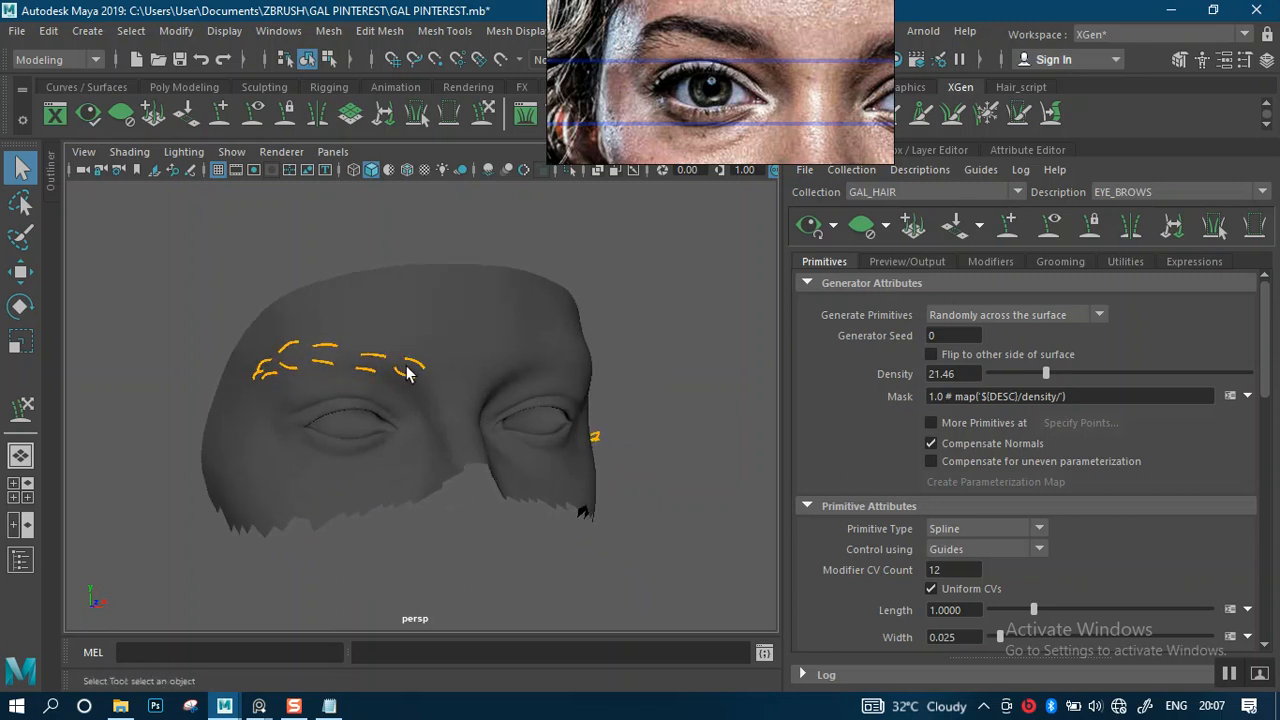
right_click_drag(411, 380, 454, 446, "alt")
left_click_drag(454, 446, 508, 376, "alt")
- Undo the guide mirroring and check both sides of the face
key("ctrl+z")
key("ctrl+z")
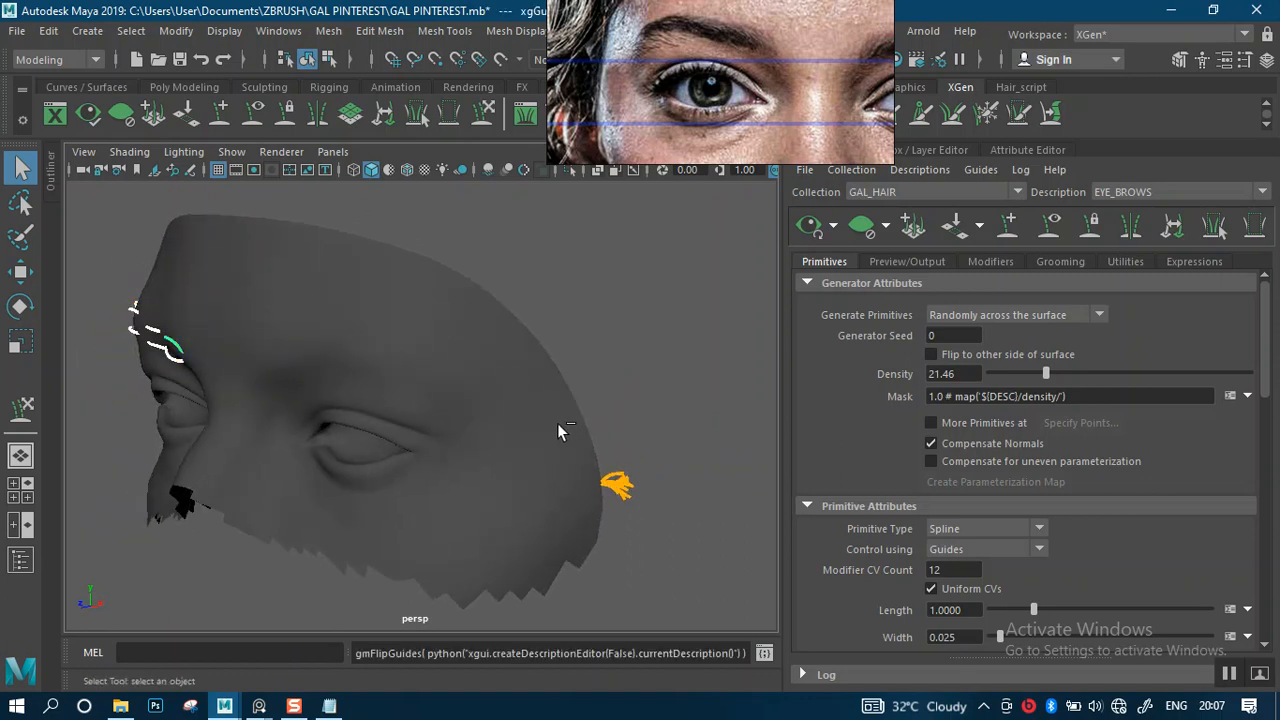
left_click_drag(571, 424, 688, 526, "alt")
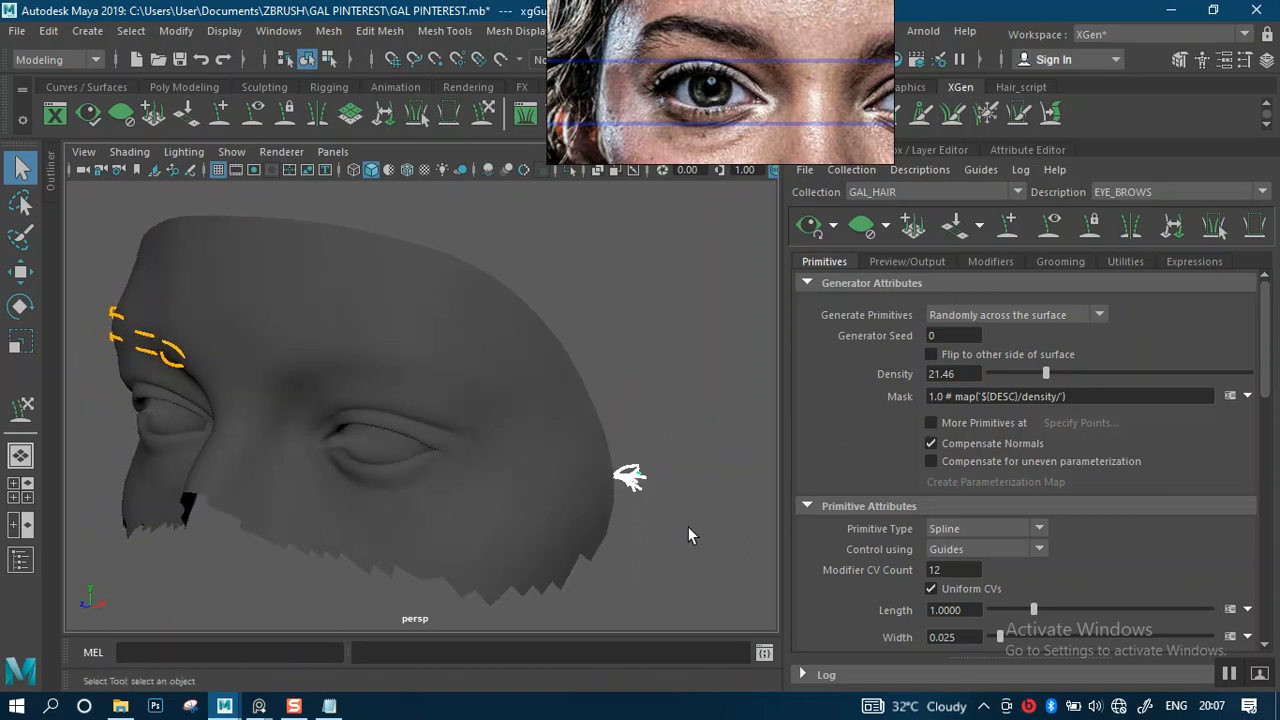
left_click_drag(570, 465, 594, 371, "alt")
right_click_drag(594, 371, 584, 413, "alt")
middle_click_drag(584, 413, 592, 411, "alt")
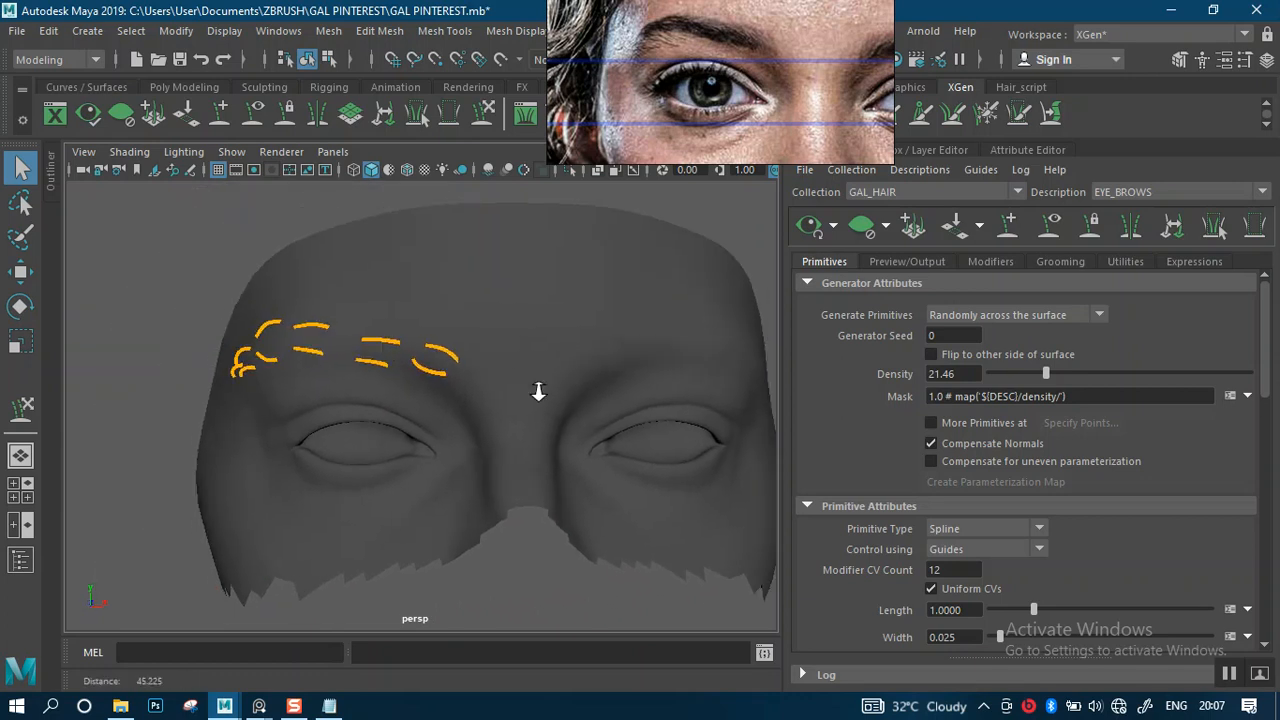
- Compare the brow guides with the reference photo, adjusting the photo to show the nose bridge and second eye
right_click_drag(547, 404, 446, 374, "alt")
left_click_drag(446, 374, 505, 368, "alt")
middle_click_drag(462, 340, 479, 350, "alt")
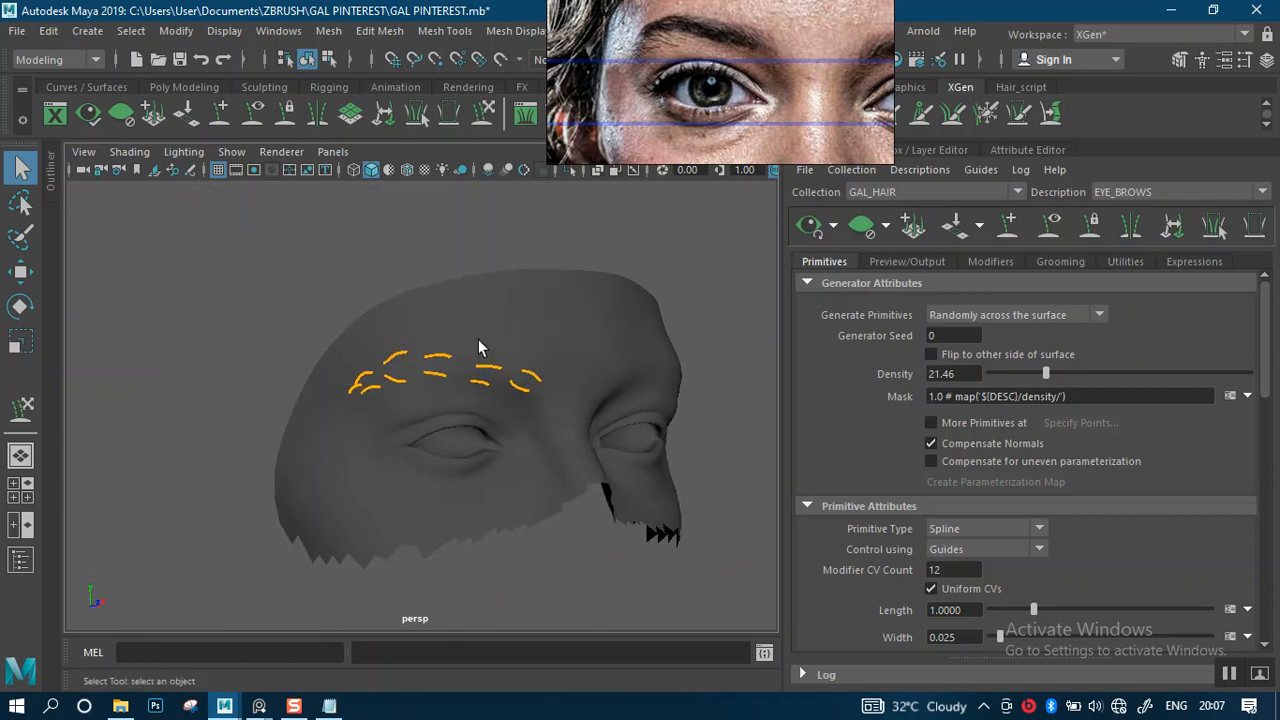
right_click_drag(489, 352, 494, 409, "alt")
left_click_drag(494, 409, 453, 376, "alt")
middle_click_drag(447, 388, 398, 377, "alt")
mouse_move(424, 353)
left_mouse_down("alt")
mouse_move(442, 355)
mouse_move(431, 330)
mouse_move(474, 334)
mouse_move(440, 341)
left_mouse_up("alt")
right_click_drag(768, 79, 840, 92)
middle_click_drag(840, 92, 788, 118)
left_click_drag(494, 423, 221, 326, "alt")
- Select all the eyebrow guides and enlarge the XGen utilities list to show more of its tools
left_click_drag(352, 362, 460, 405)
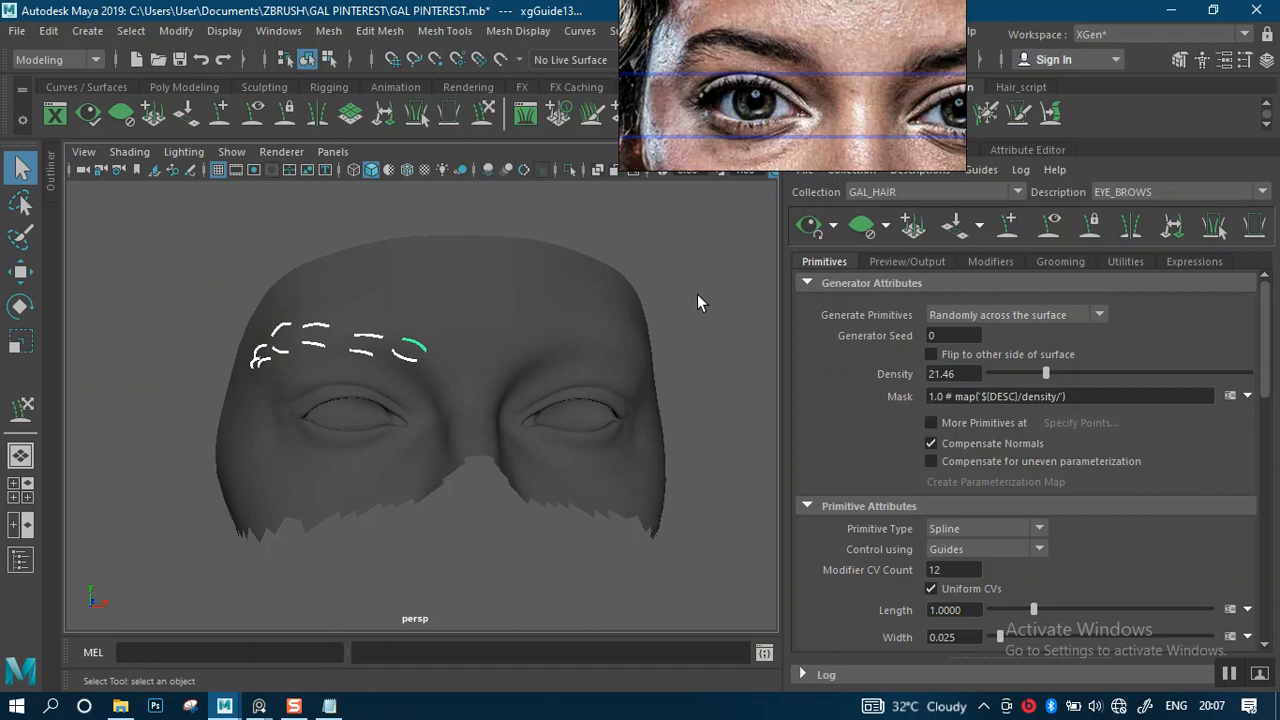
left_click(1120, 260)
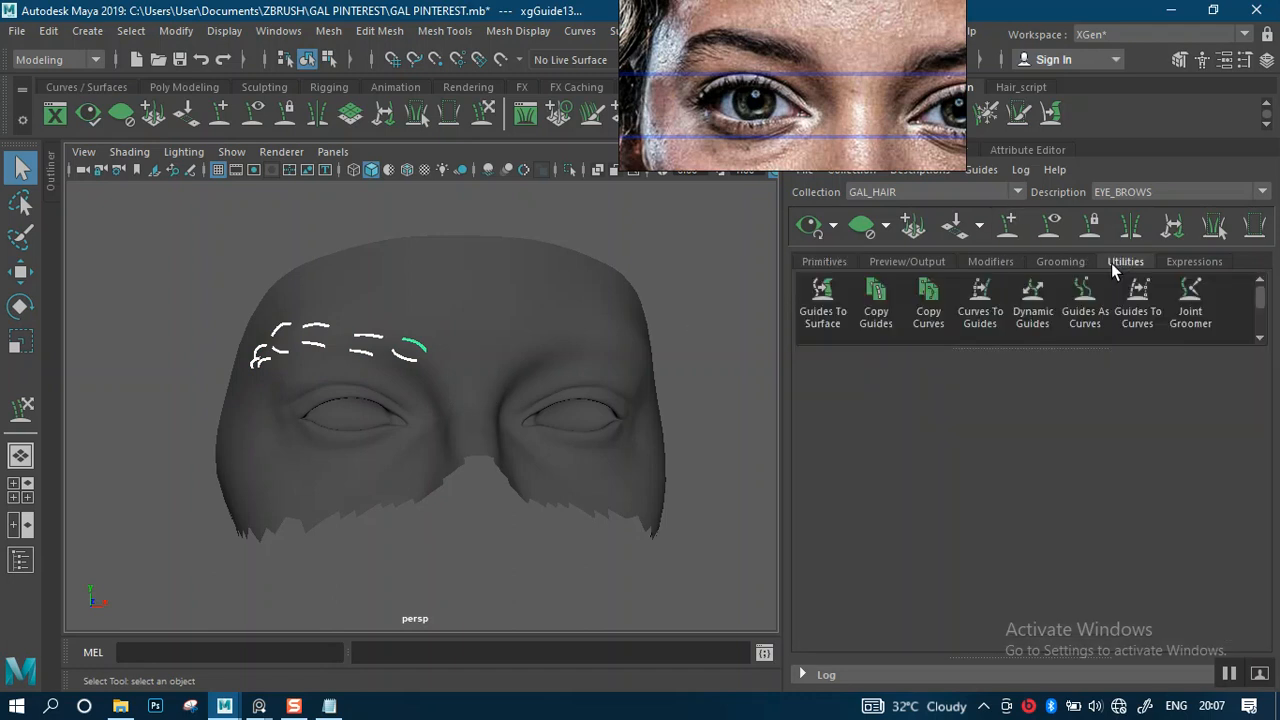
left_click_drag(1050, 348, 1052, 465)
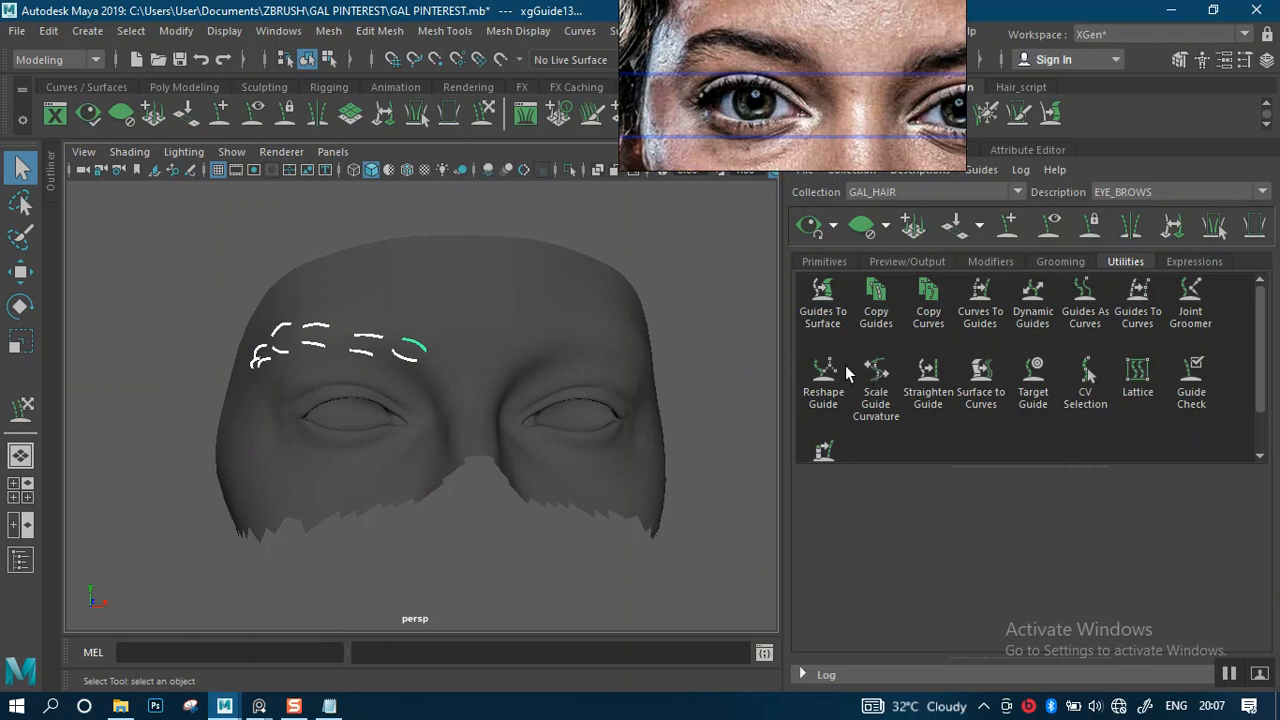
- Try to accept Guides As Curves for the selected eyebrow guides with Lock Length enabled
left_click(1090, 312)
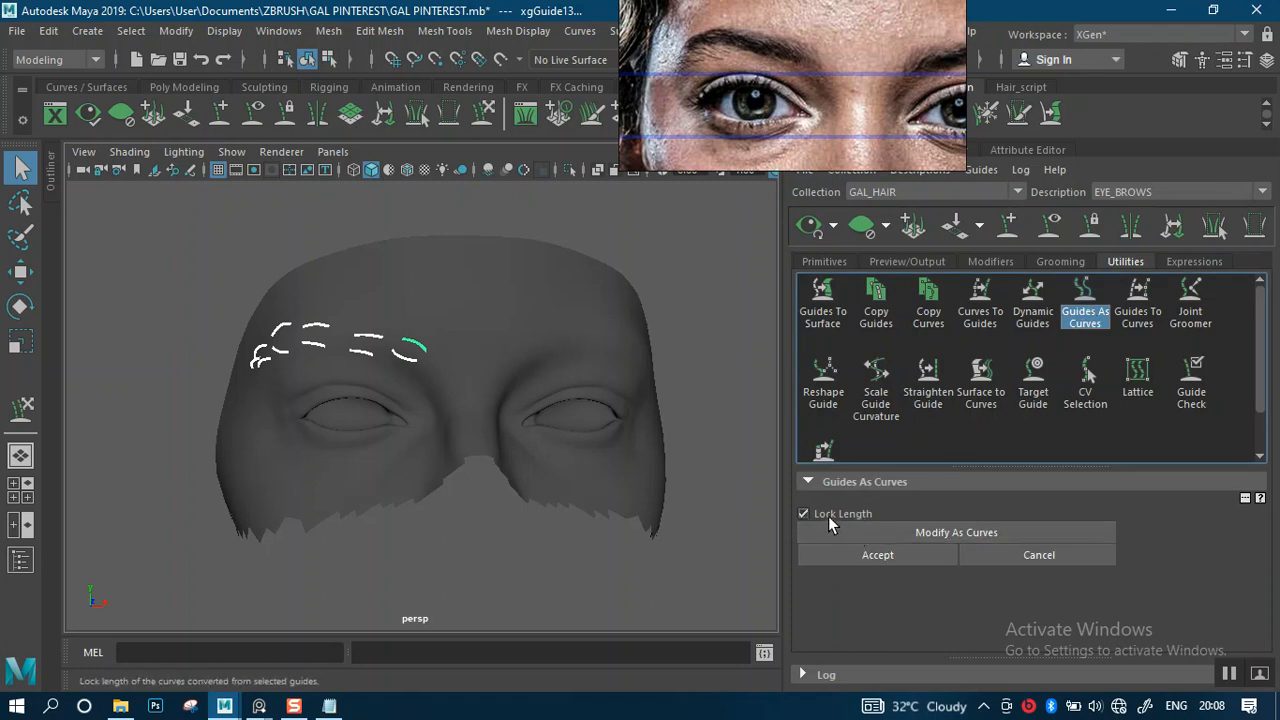
left_click(873, 558)
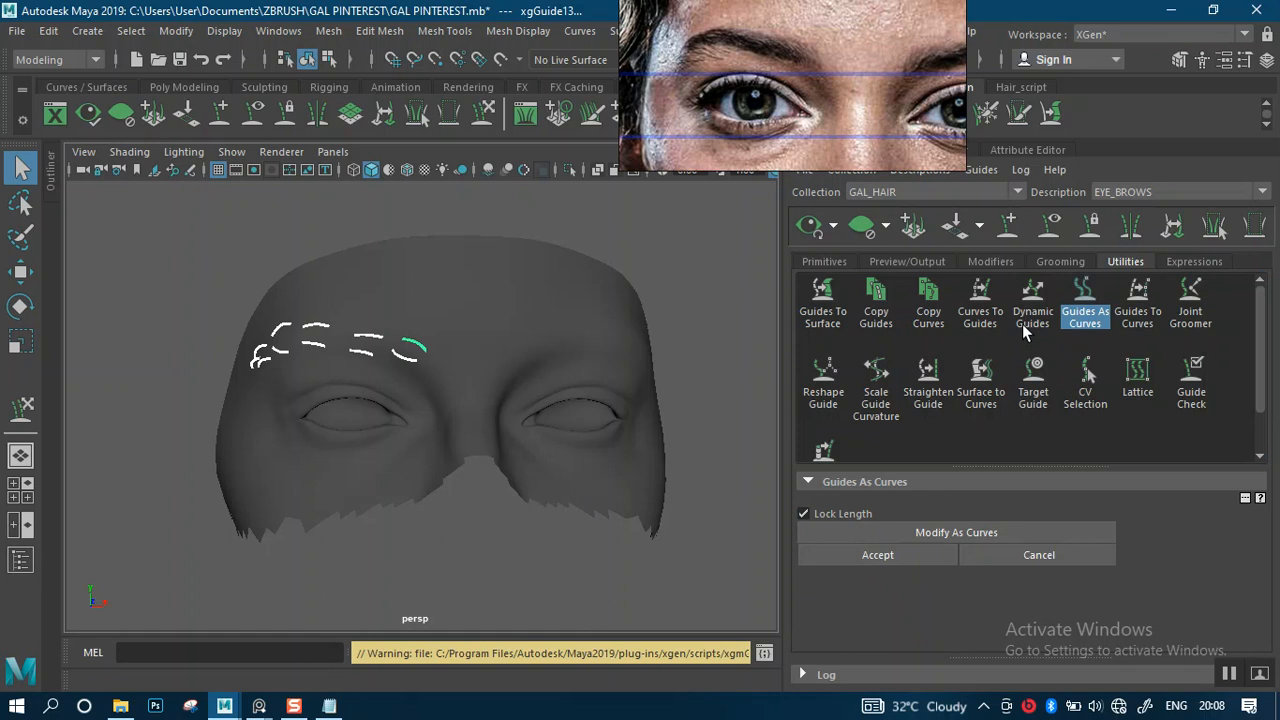
- Convert the selected eyebrow guides with Guides To Curves, using the Delete option for the original guides
left_click(1140, 305)
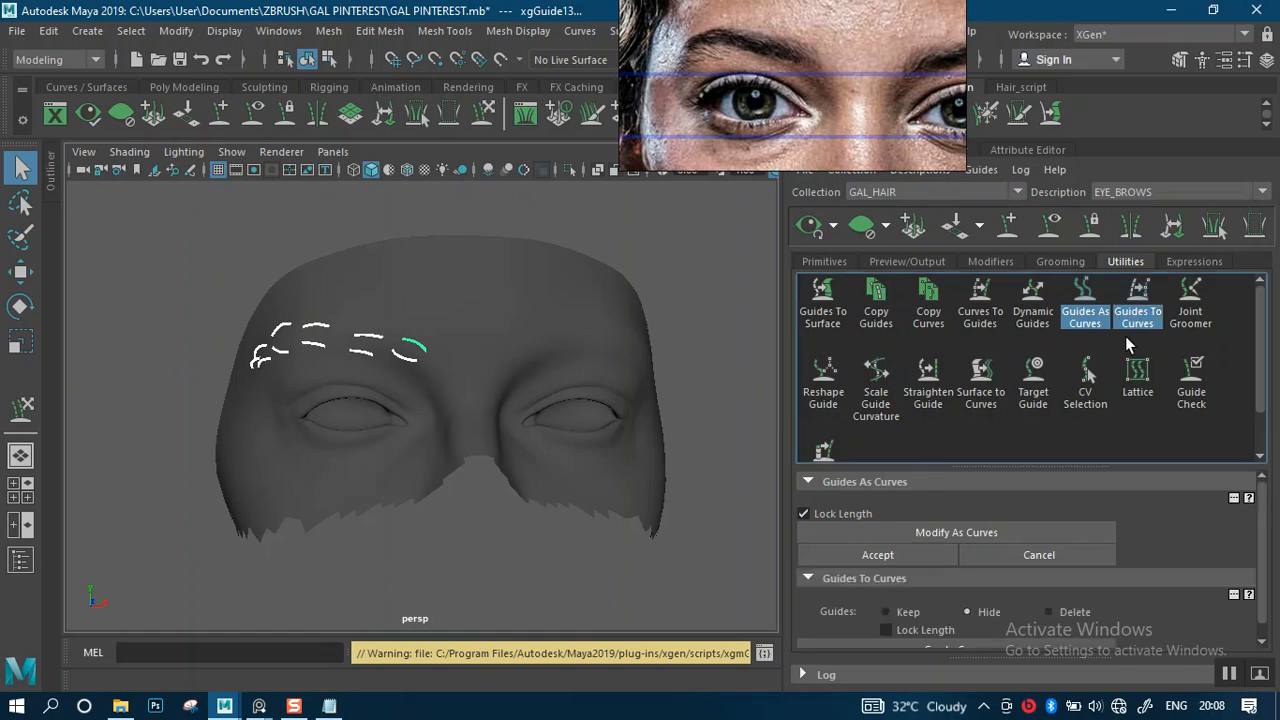
left_click(1080, 314)
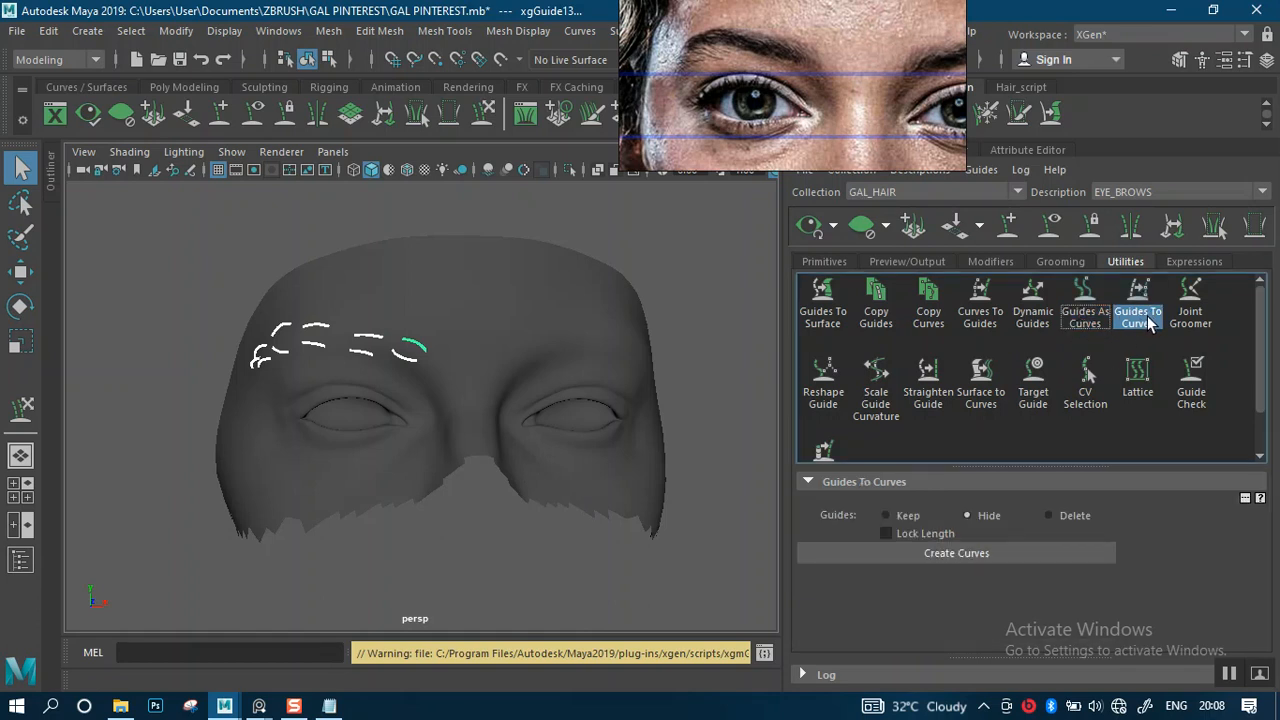
left_click(927, 558)
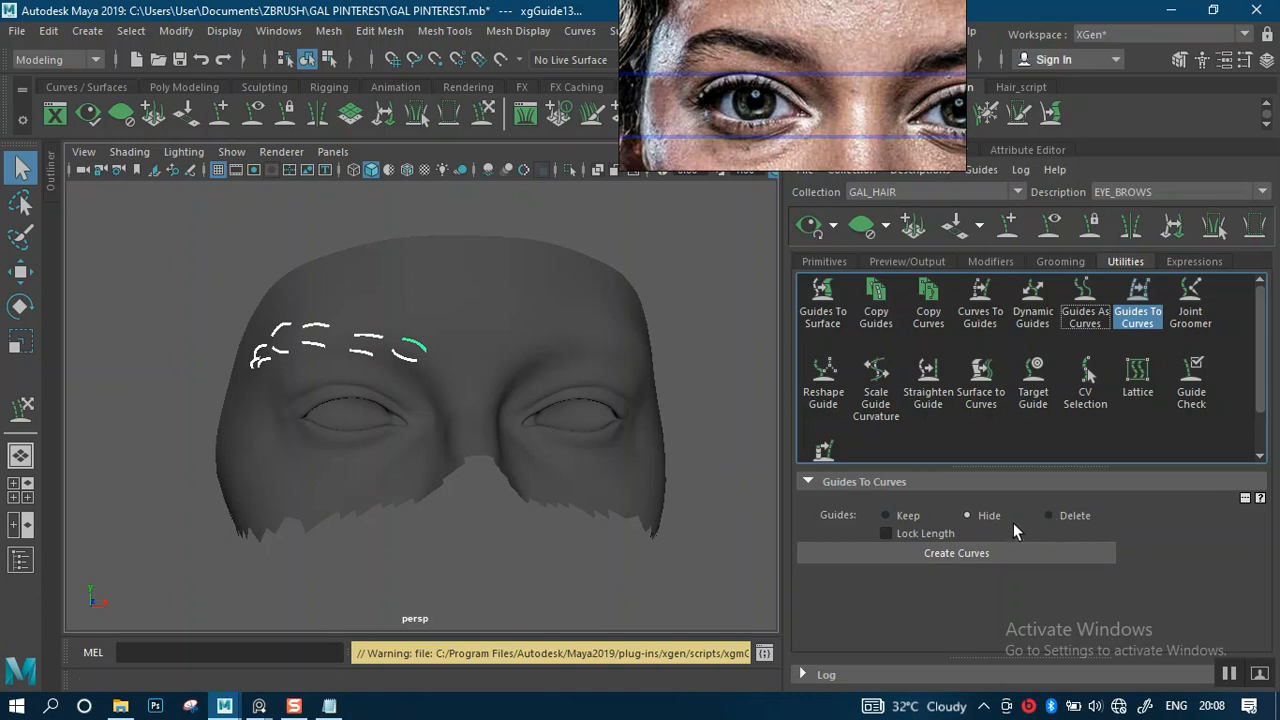
left_click(1050, 515)
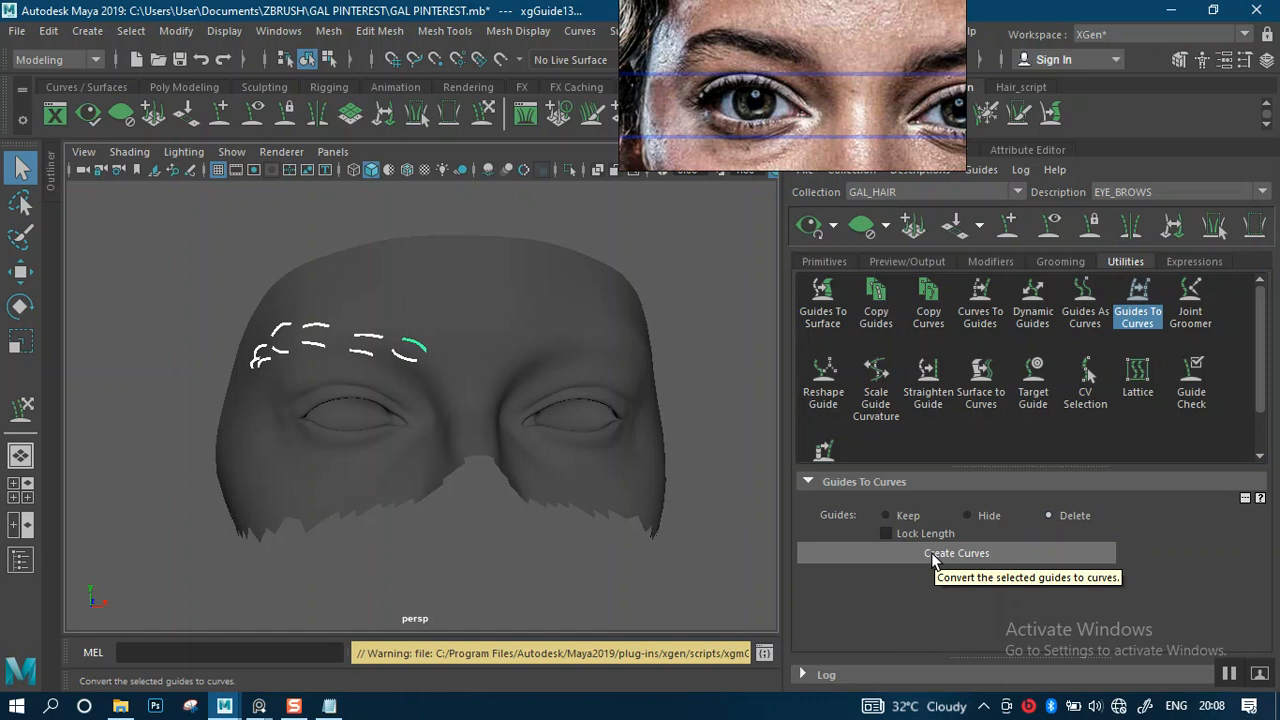
left_click(935, 555)
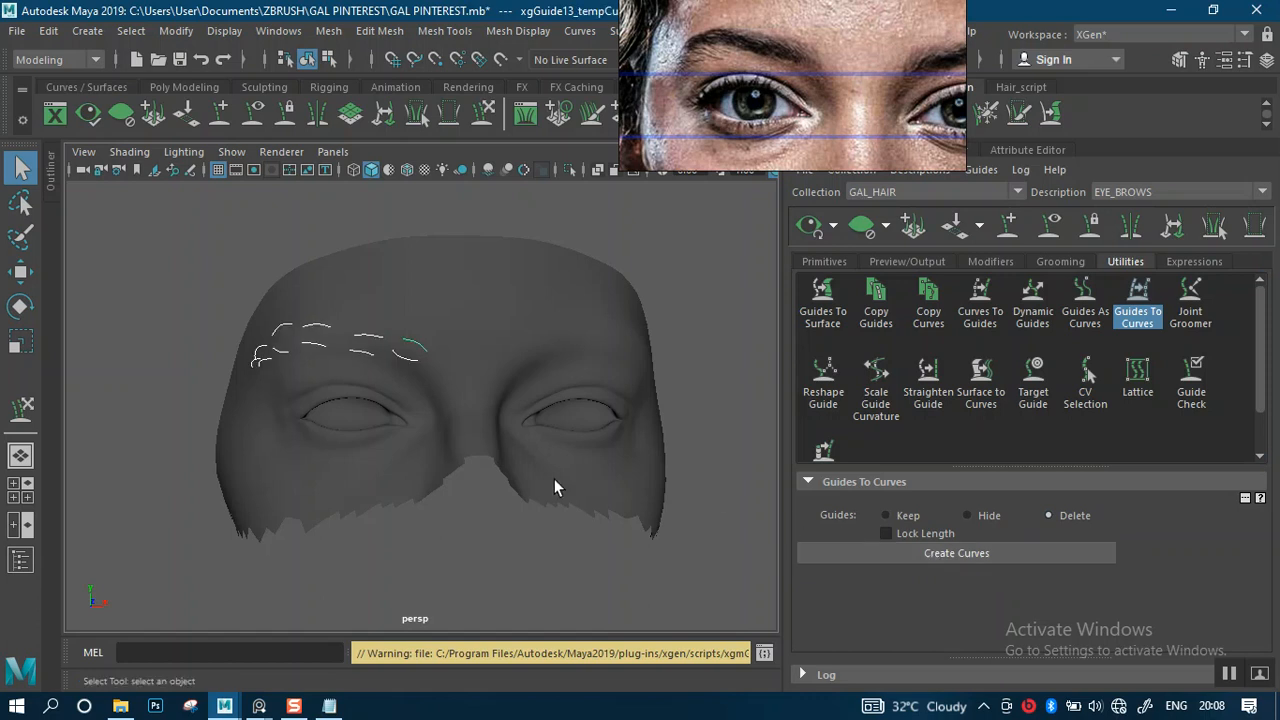
- Show the Outliner and expand the xgGroom group to locate the curves converted from the eyebrow guides
right_click_drag(334, 376, 405, 455, "alt")
middle_click_drag(360, 430, 468, 443, "alt")
left_click_drag(376, 372, 320, 378, "alt")
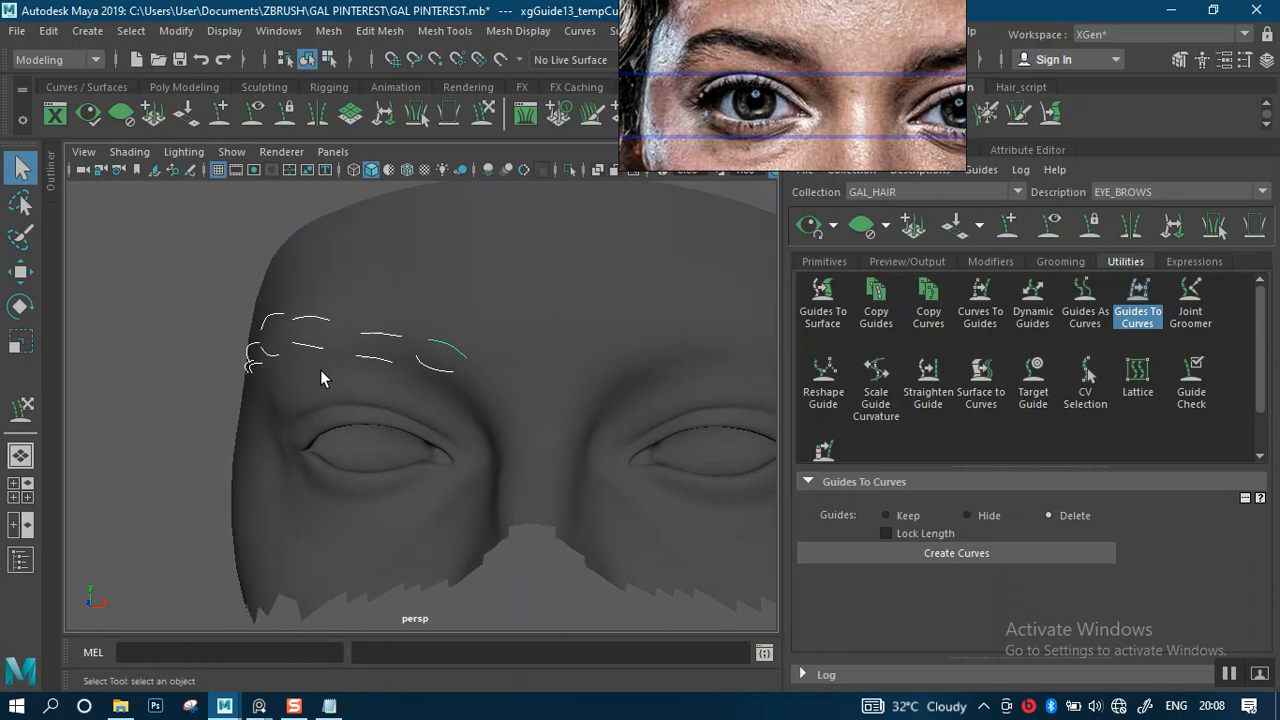
left_click(51, 185)
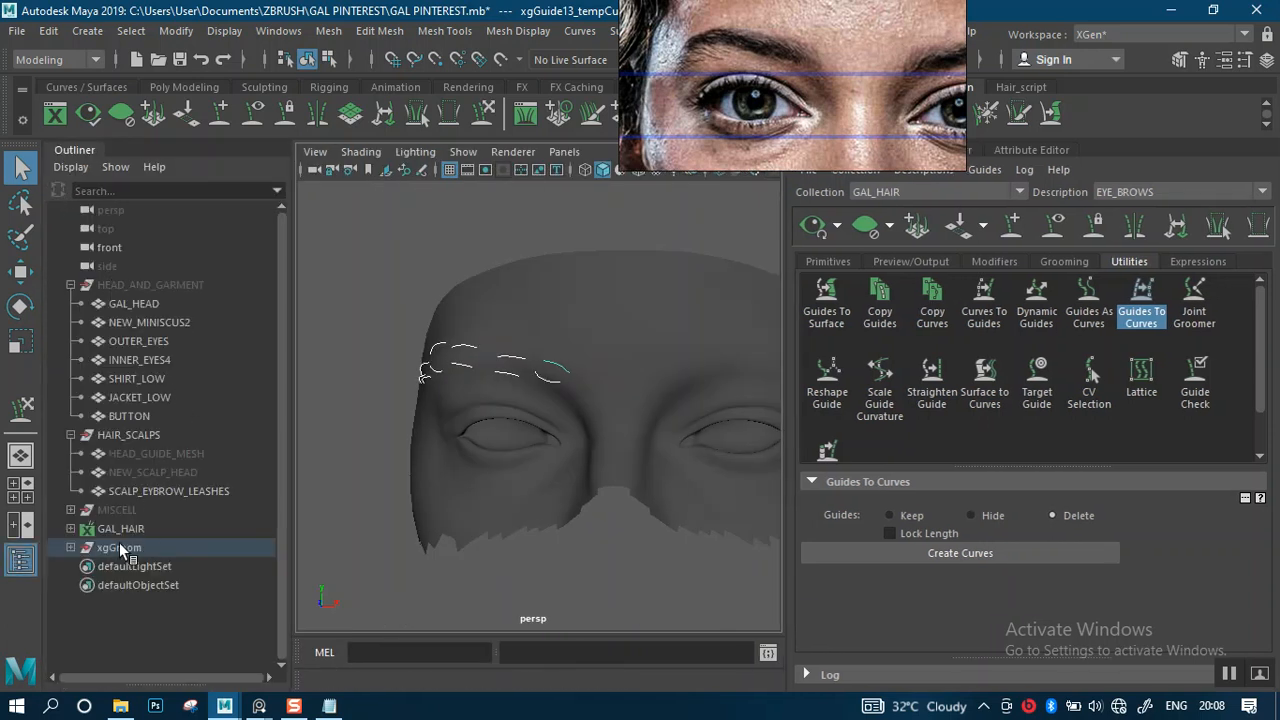
left_click(72, 548)
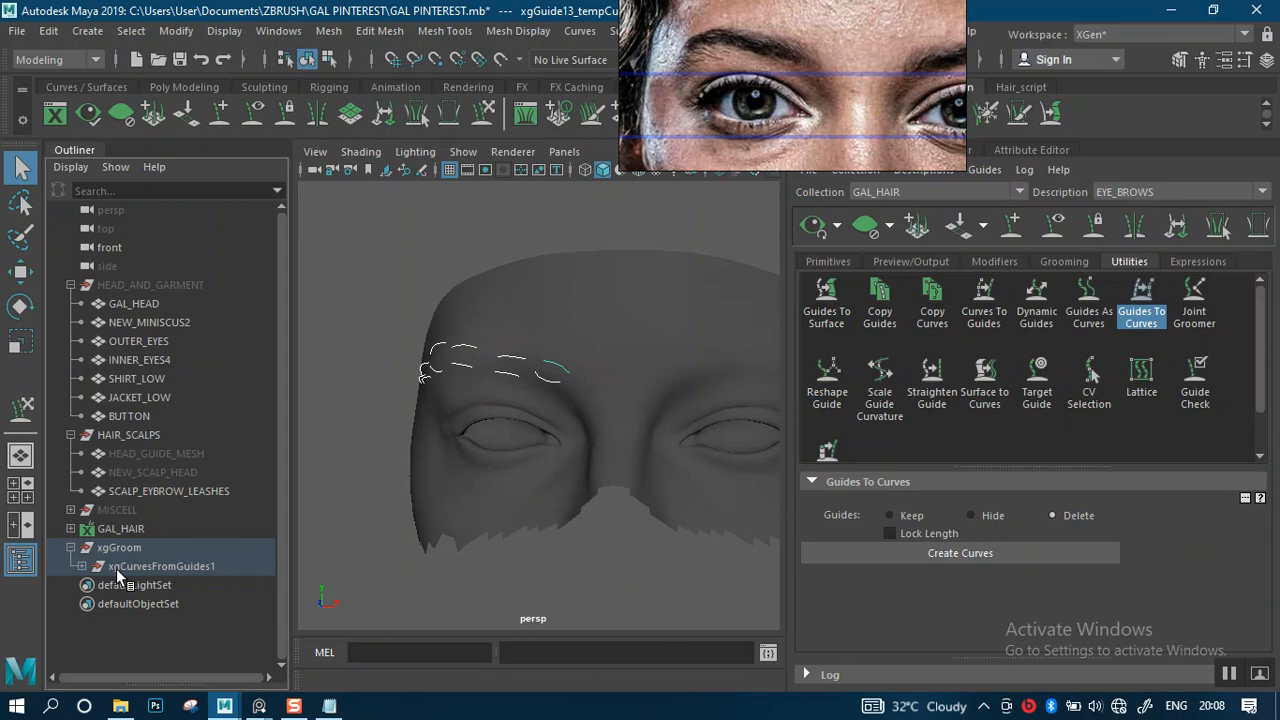
left_click(82, 566)
left_click(82, 566)
middle_click_drag(500, 286, 427, 282, "alt")
scroll(432, 280, "down", 3)
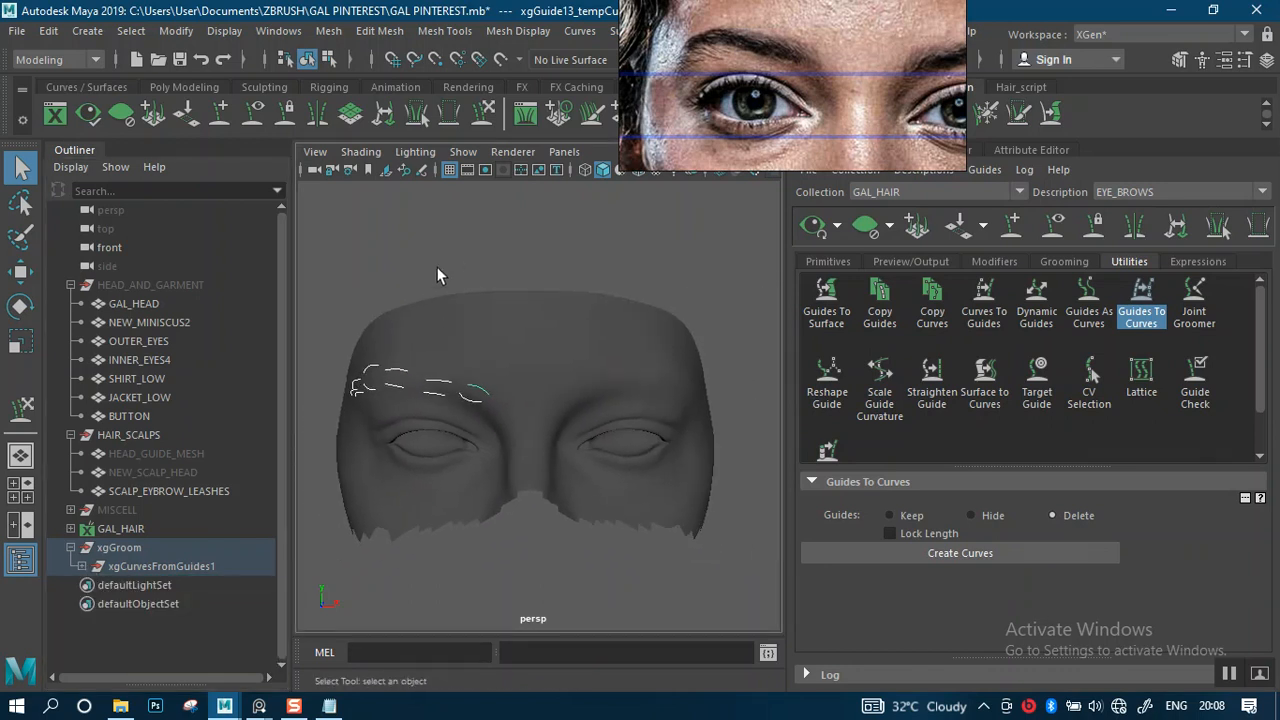
- Test-move the converted eyebrow curves outward along the horizontal axis and undo the move
key("w")
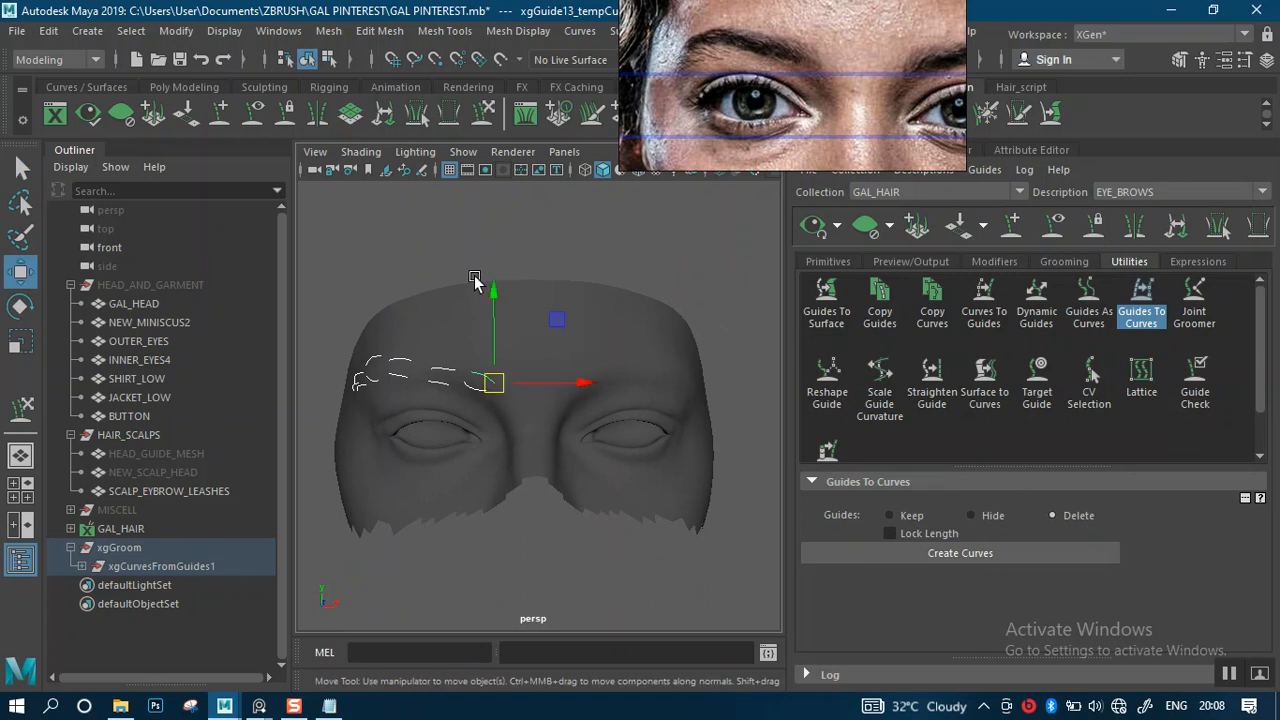
left_click_drag(550, 383, 534, 391)
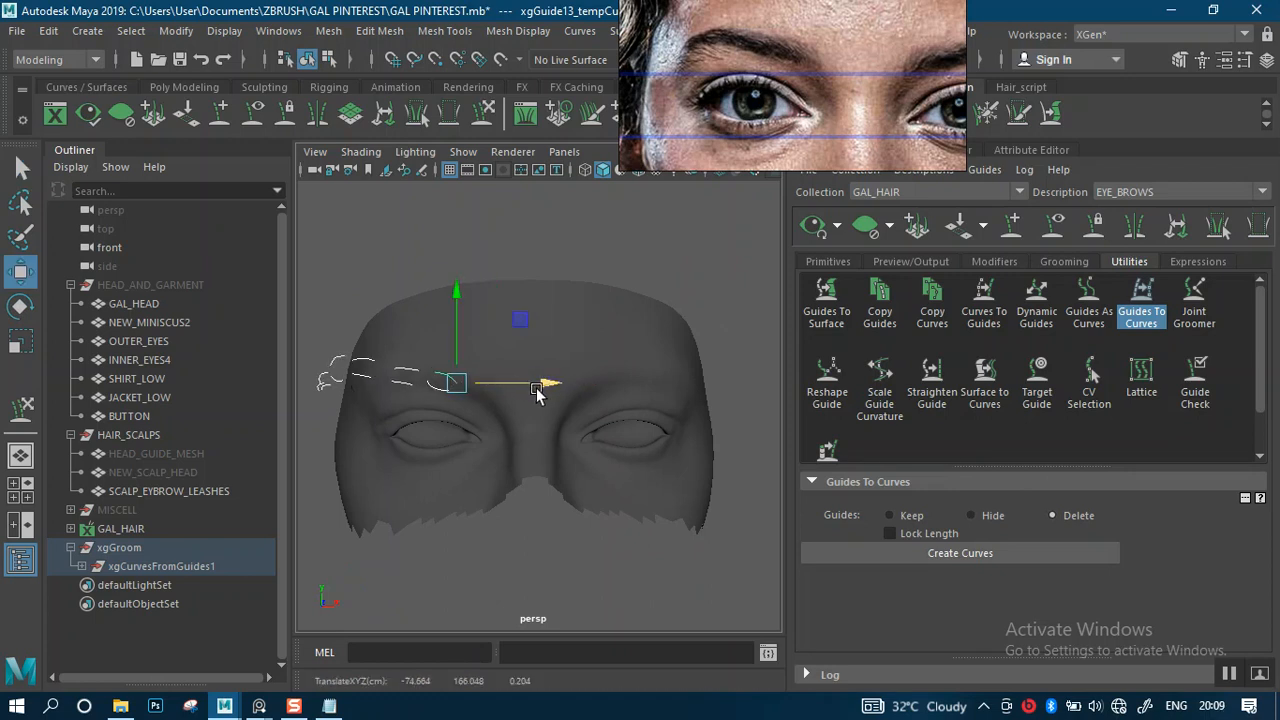
key("ctrl+z")
- Try to mirror the converted eyebrow curves with the polygon Mirror tool
left_click_drag(536, 300, 517, 294, "alt")
middle_click_drag(517, 294, 583, 309, "alt")
right_click_drag(554, 303, 565, 304, "alt")
left_click_drag(565, 305, 480, 240, "alt")
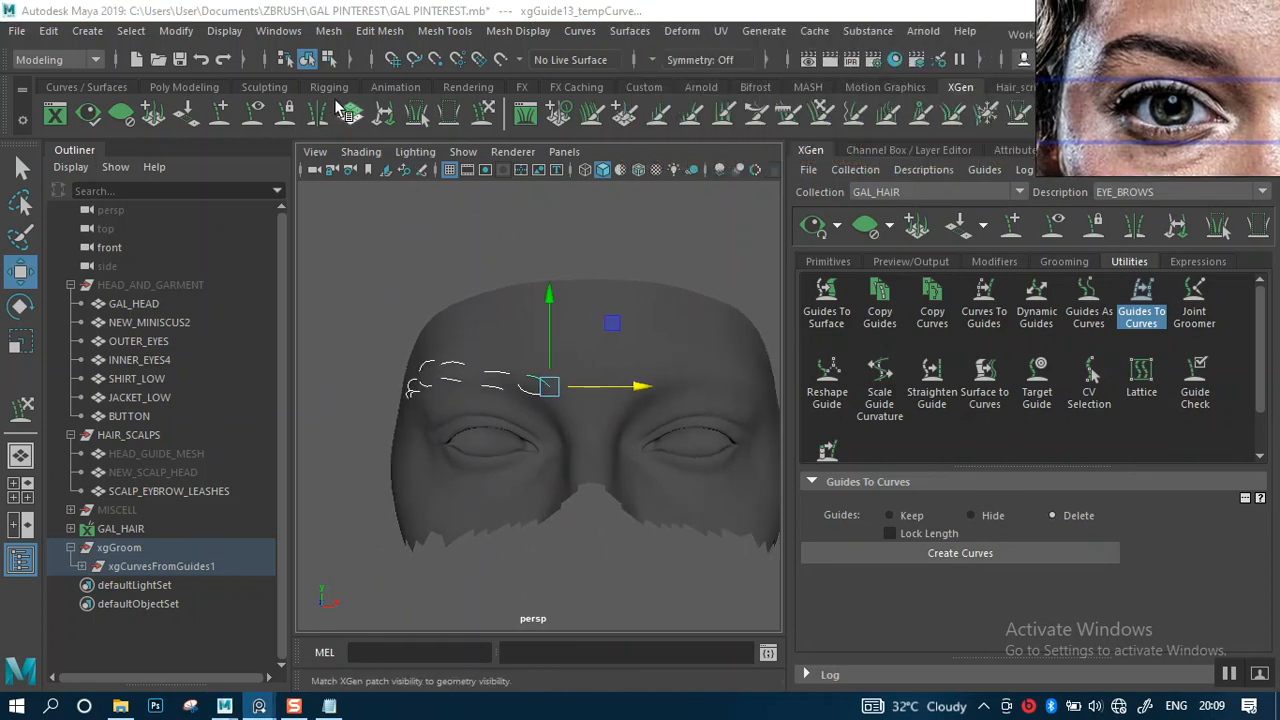
left_click(203, 89)
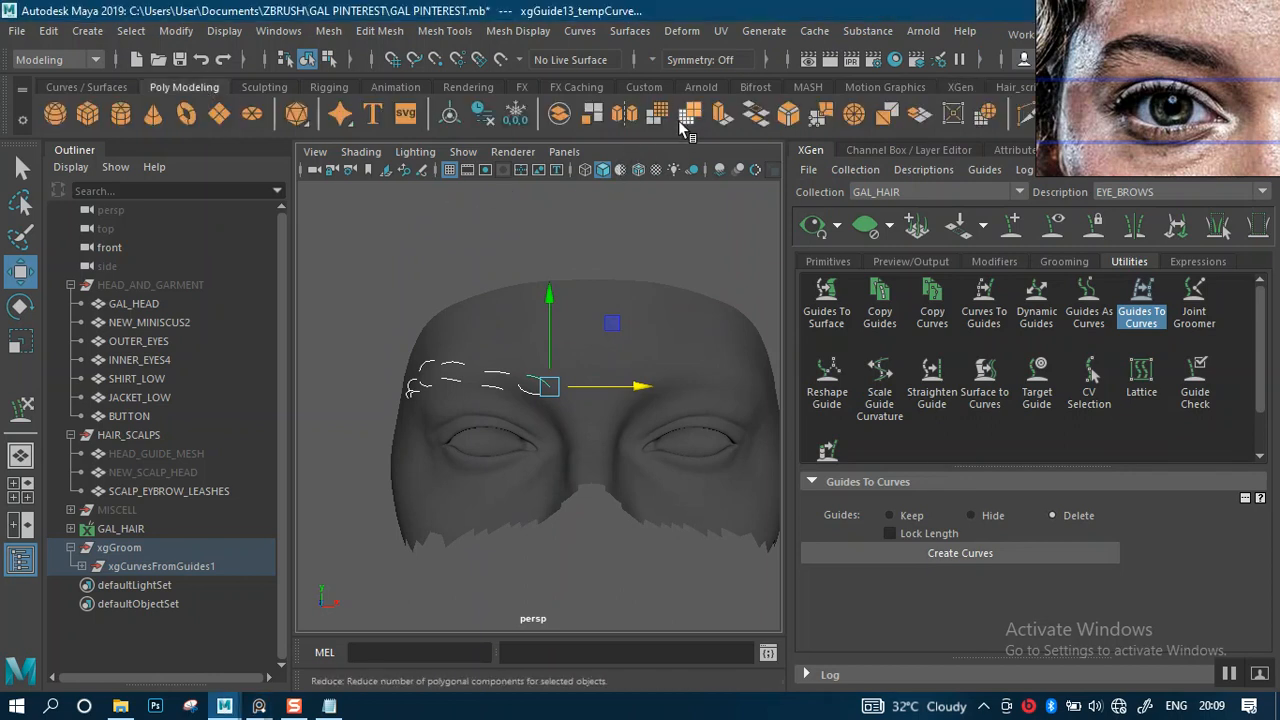
left_click(622, 111)
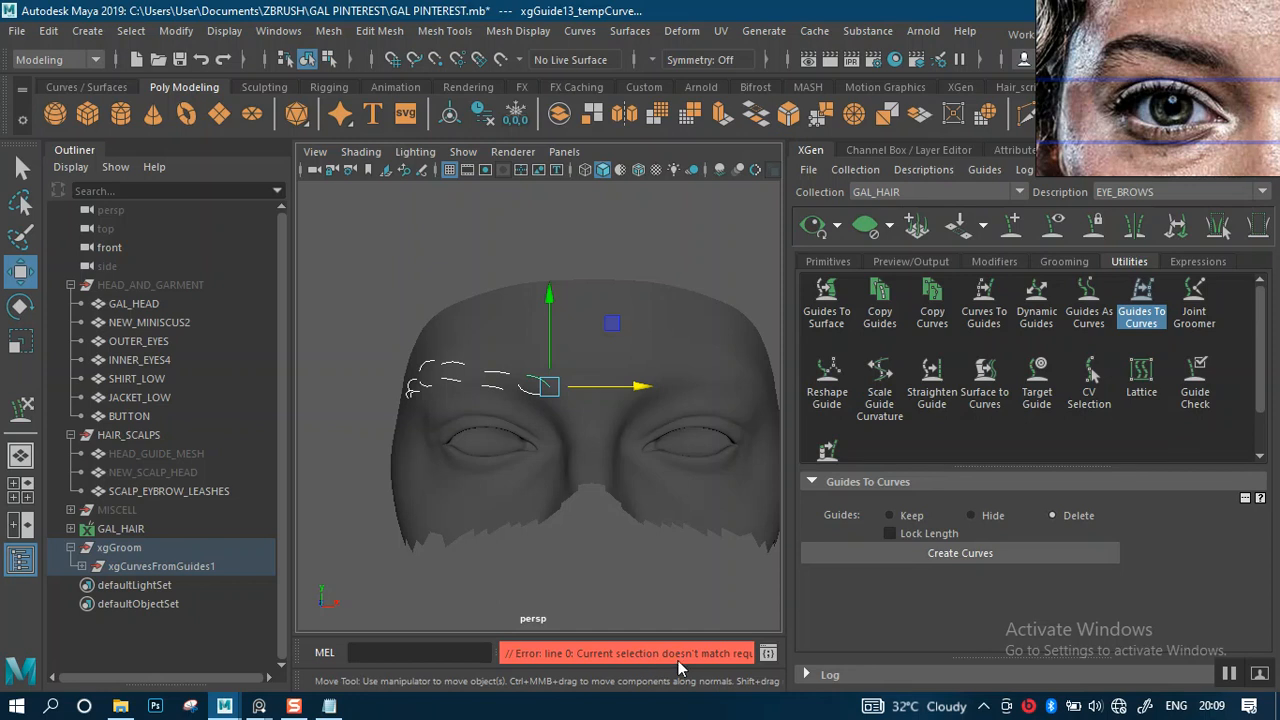
- Expand xgCurvesFromGuides1 and select all its curves from xgGuide6_tempCurve through xgGuide13_tempCurve
left_click_drag(479, 390, 383, 481, "alt")
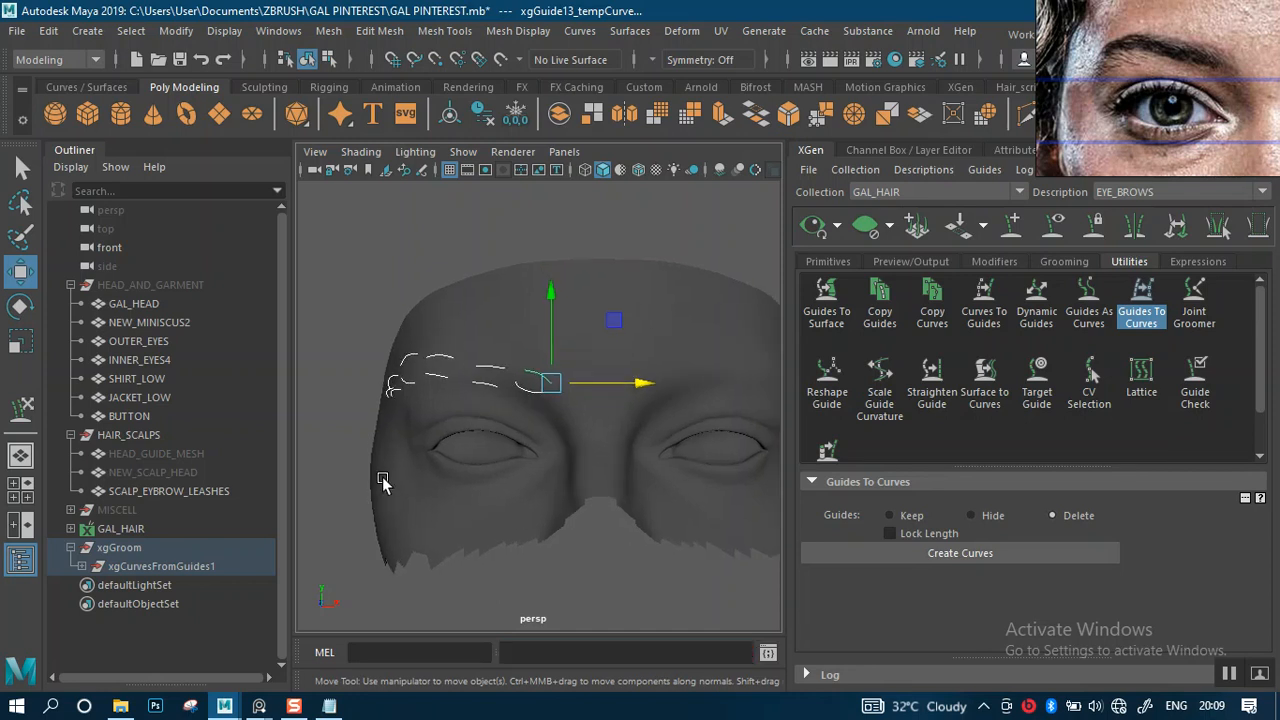
left_click(83, 566)
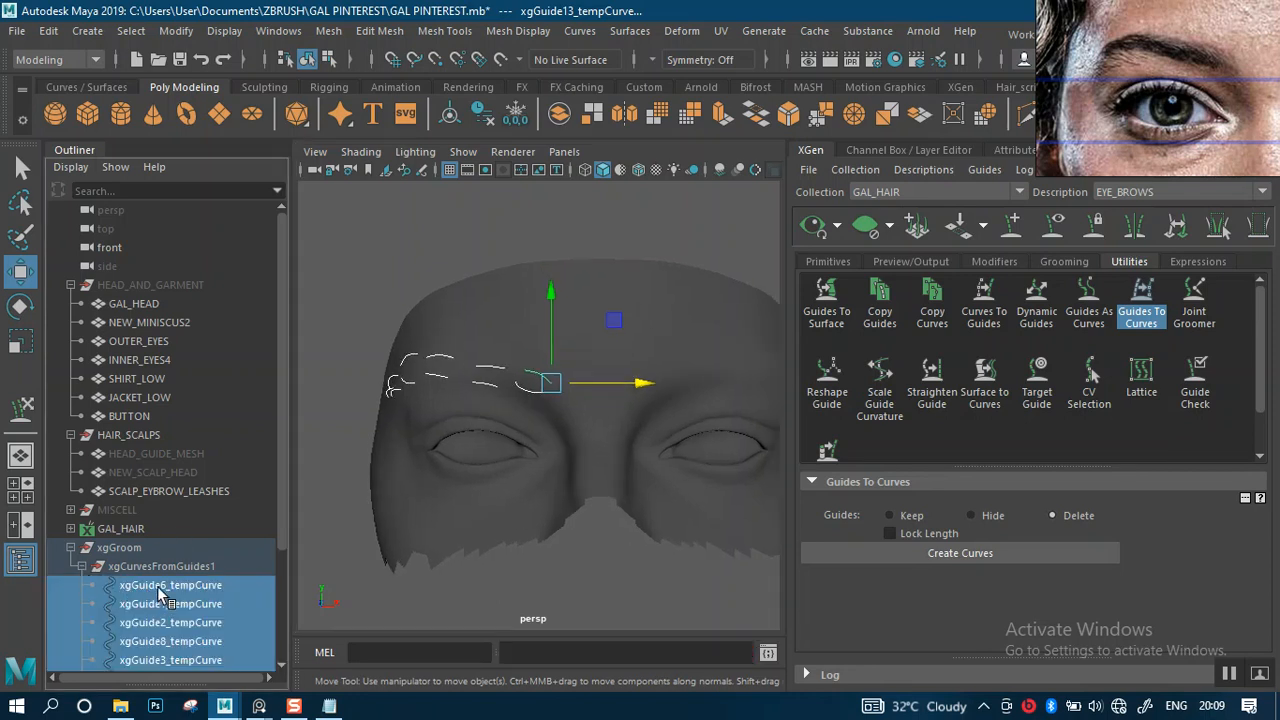
scroll(276, 548, "down", 3)
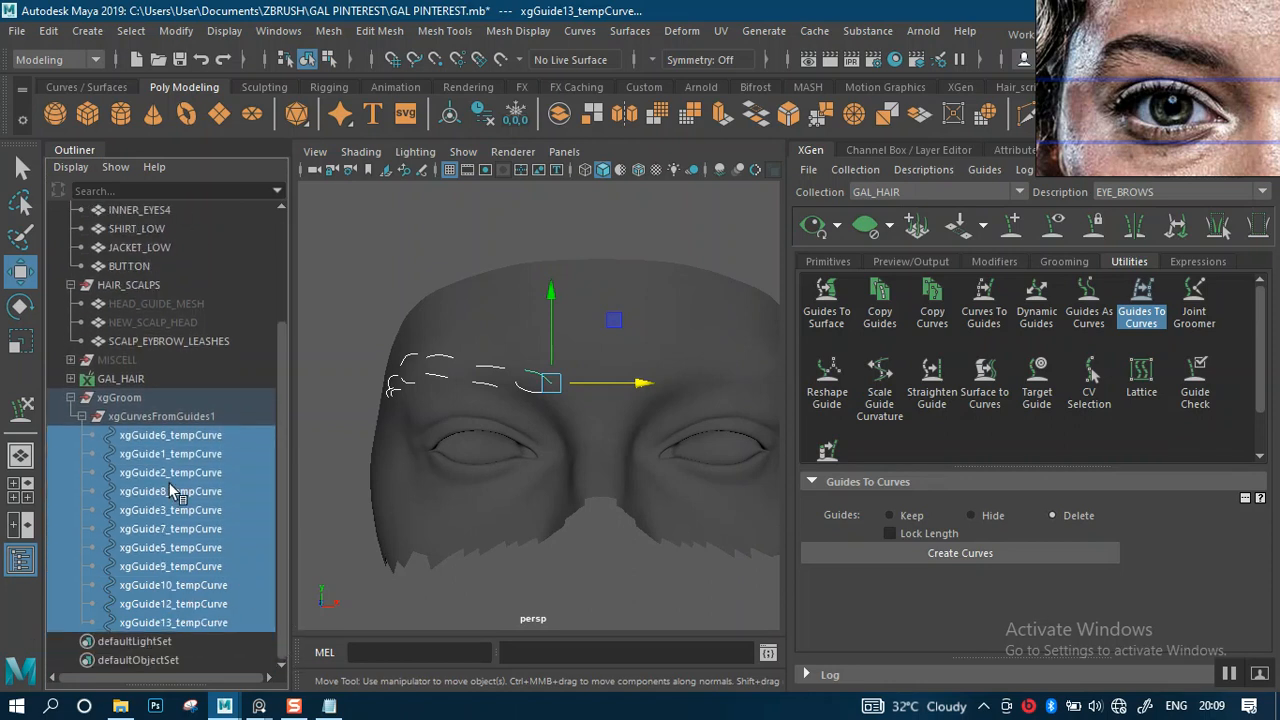
left_click(160, 437)
left_click(194, 622, "shift")
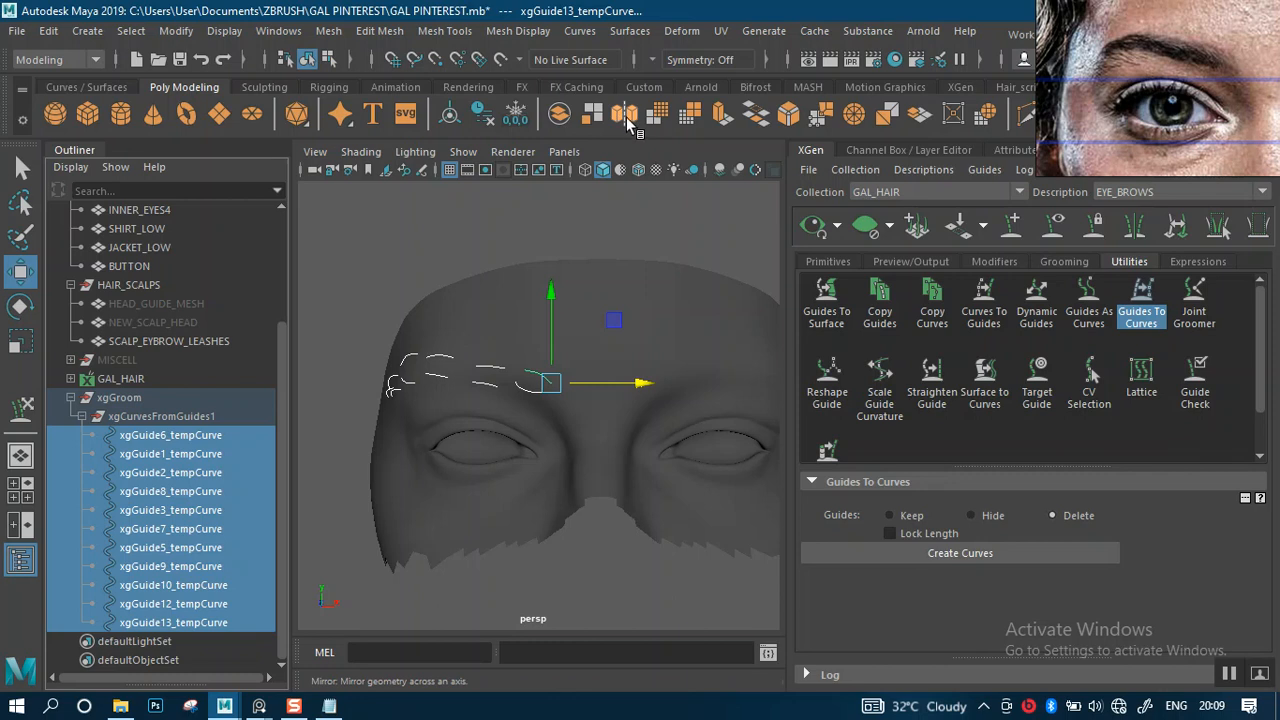
- Retry the polygon Mirror tool on the listed temp curves and inspect the brow area from several angles
left_click(626, 114)
right_click_drag(607, 394, 537, 334, "alt")
left_click_drag(603, 309, 436, 401, "alt")
middle_click_drag(469, 353, 509, 349, "alt")
left_click_drag(509, 349, 586, 334, "alt")
middle_click_drag(500, 360, 589, 364, "alt")
right_click_drag(551, 364, 537, 436, "alt")
left_click_drag(527, 363, 499, 309, "alt")
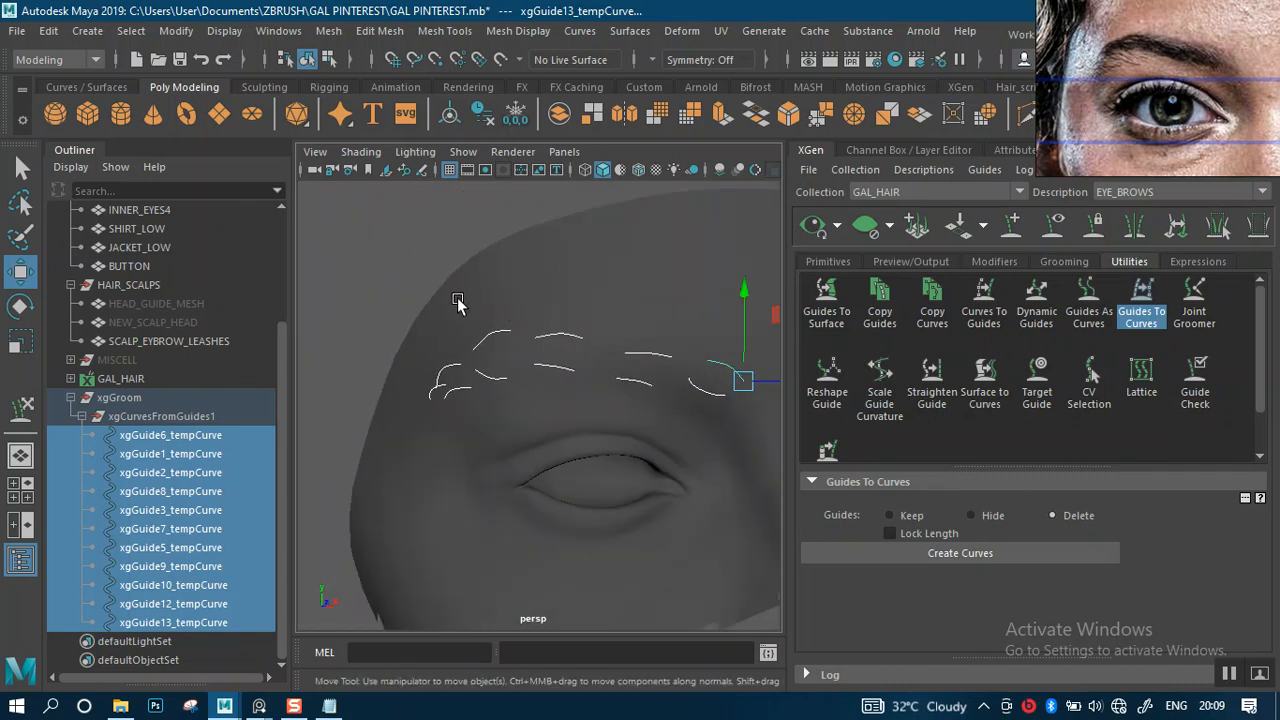
left_click_drag(590, 343, 514, 338, "alt")
middle_click_drag(578, 385, 470, 374, "alt")
right_click_drag(470, 374, 508, 328, "alt")
left_click_drag(508, 332, 401, 406, "alt")
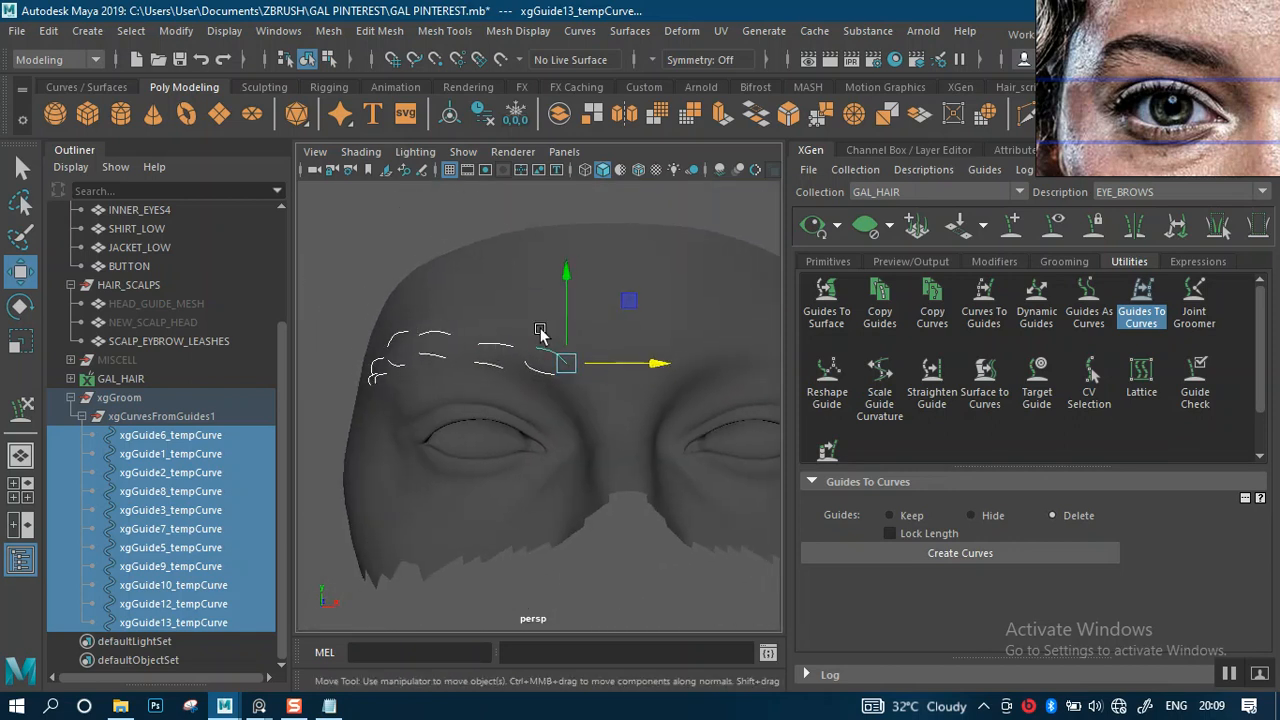
- Examine the selected eyebrow curves and the scalp mesh from a distance and several angles, briefly isolating the curves
right_click_drag(560, 350, 497, 346, "alt")
left_click_drag(497, 346, 483, 390, "alt")
right_click_drag(507, 343, 560, 440, "alt")
middle_click_drag(520, 424, 517, 380, "alt")
left_click_drag(465, 376, 477, 338, "alt")
left_click_drag(553, 355, 563, 303, "alt")
scroll(572, 383, "down", 5)
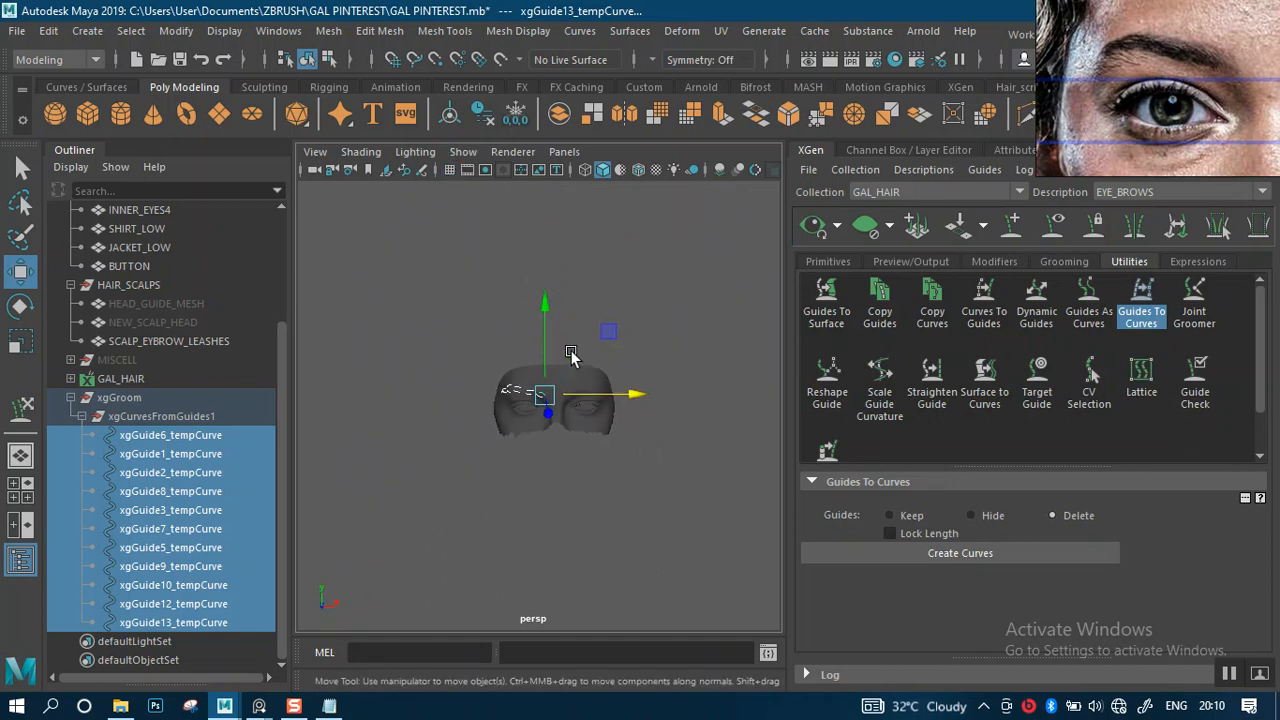
scroll(562, 430, "down", 3)
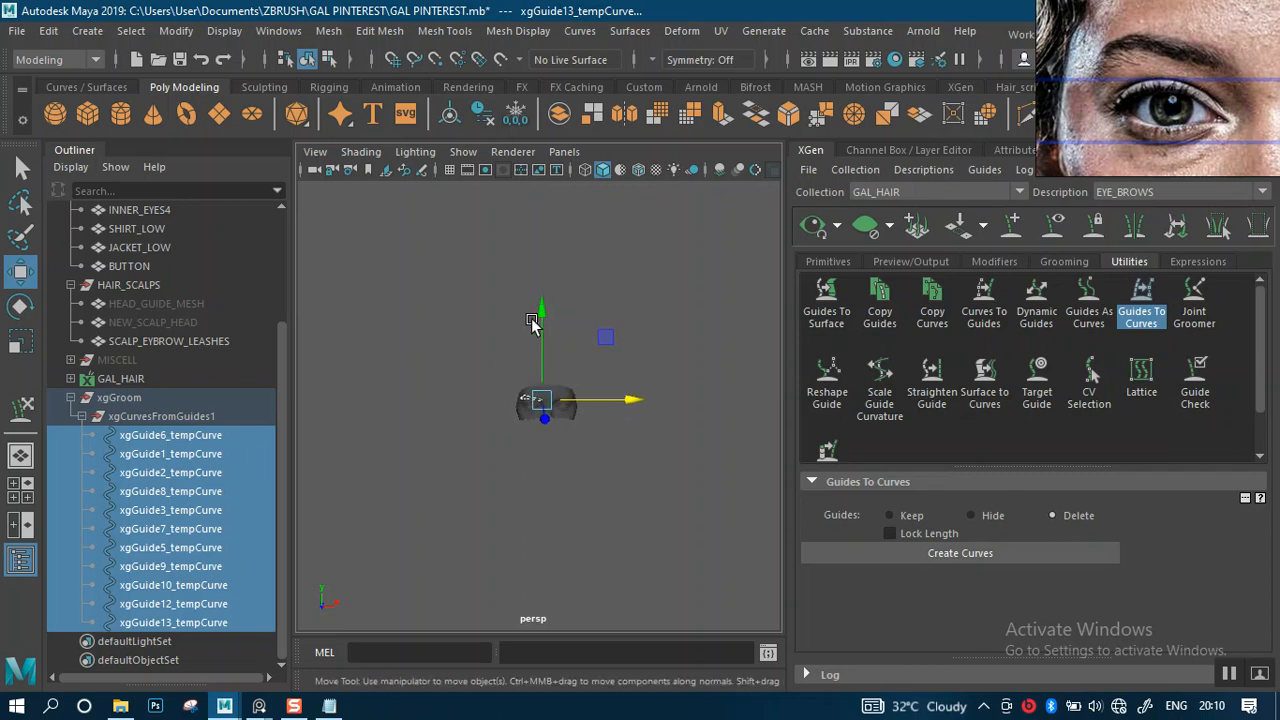
key("ctrl+1")
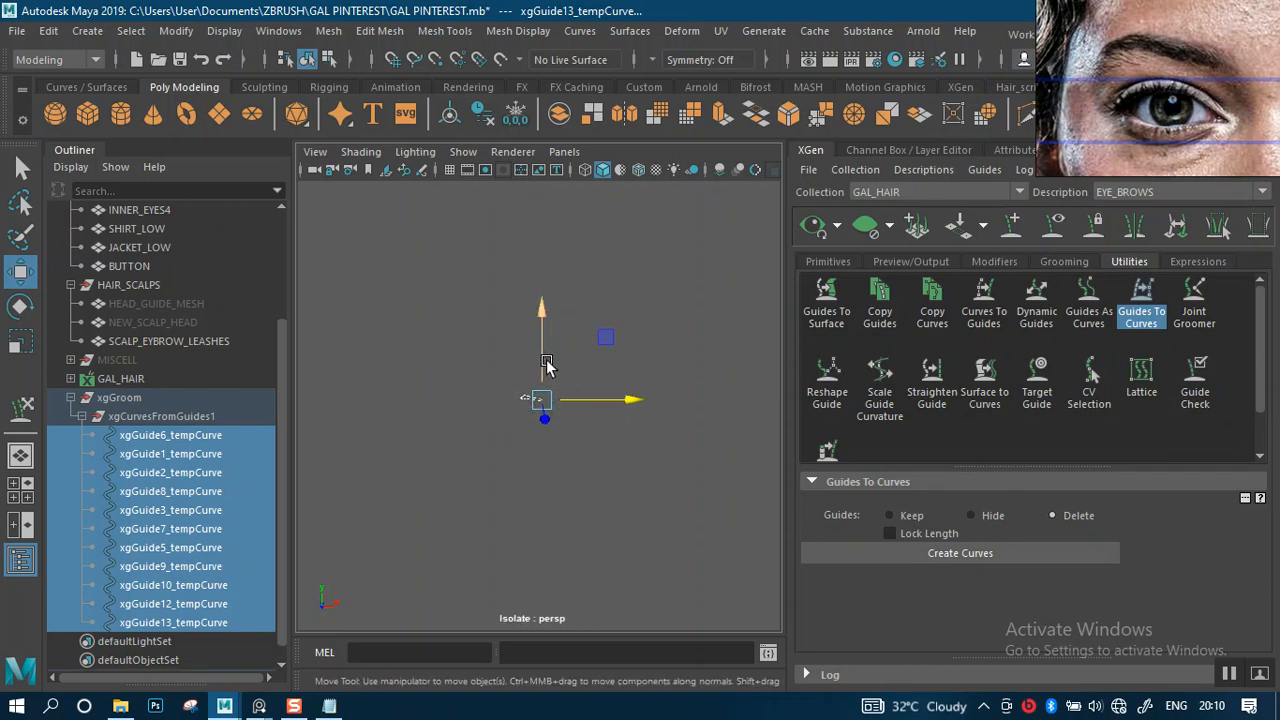
key("ctrl+1")
mouse_move(612, 358)
left_mouse_down("alt")
mouse_move(620, 440)
mouse_move(593, 347)
left_mouse_up("alt")
right_click_drag(593, 347, 604, 392, "alt")
left_click_drag(578, 358, 585, 305, "alt")
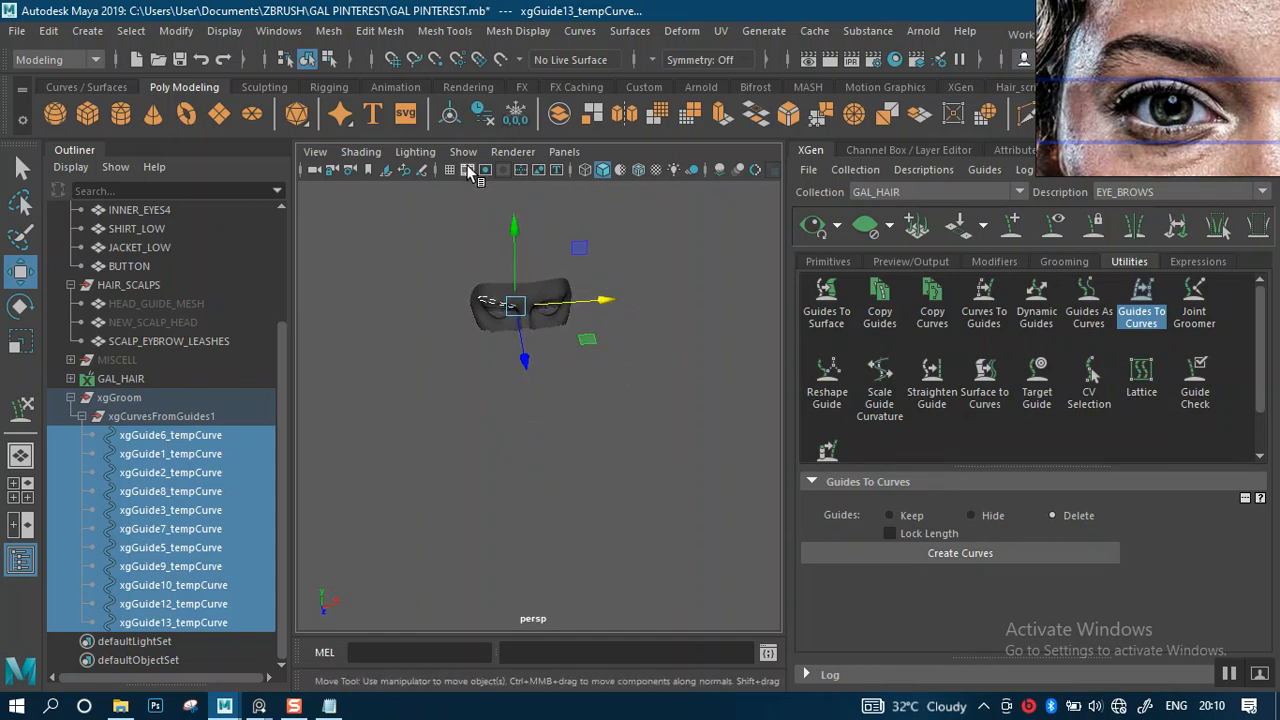
- Display the perspective grid and check where the scalp and eyebrow curves sit relative to the scene origin
left_click(451, 170)
mouse_move(583, 406)
left_mouse_down("alt")
mouse_move(566, 437)
mouse_move(561, 419)
left_mouse_up("alt")
key("f")
right_click_drag(616, 450, 523, 131, "alt")
right_click_drag(556, 440, 516, 240, "alt")
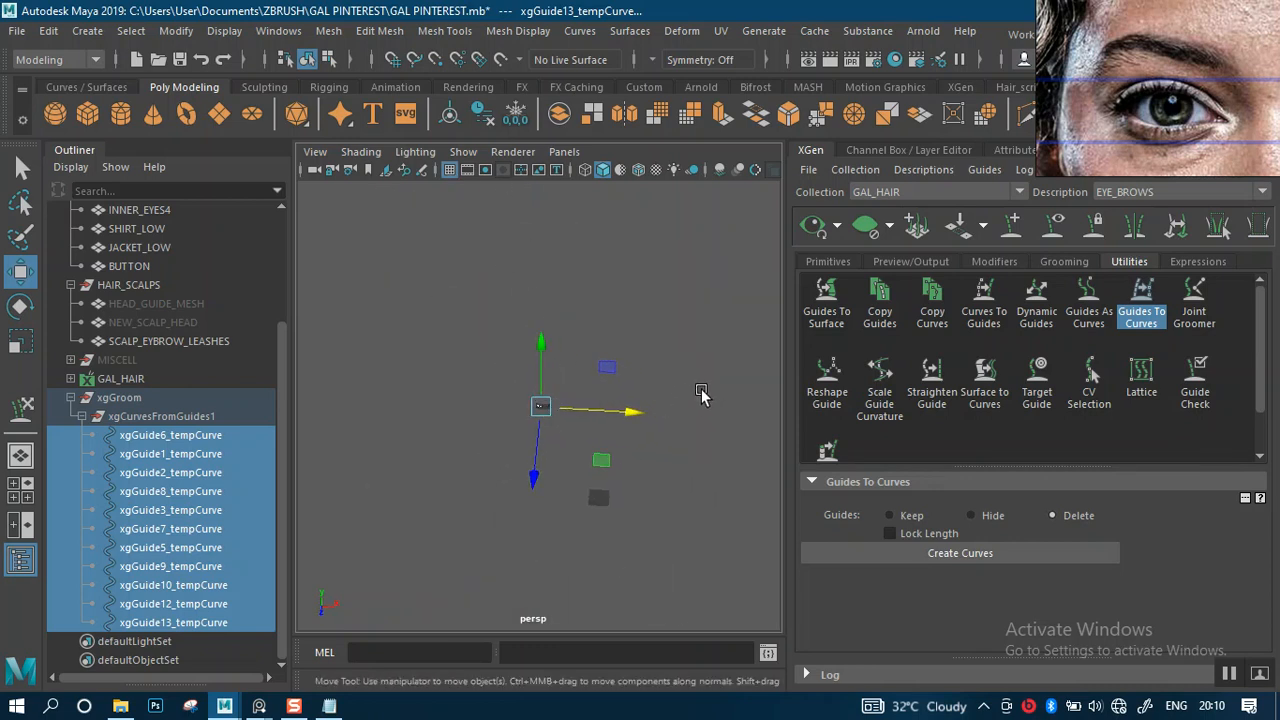
left_click_drag(680, 428, 520, 310, "alt")
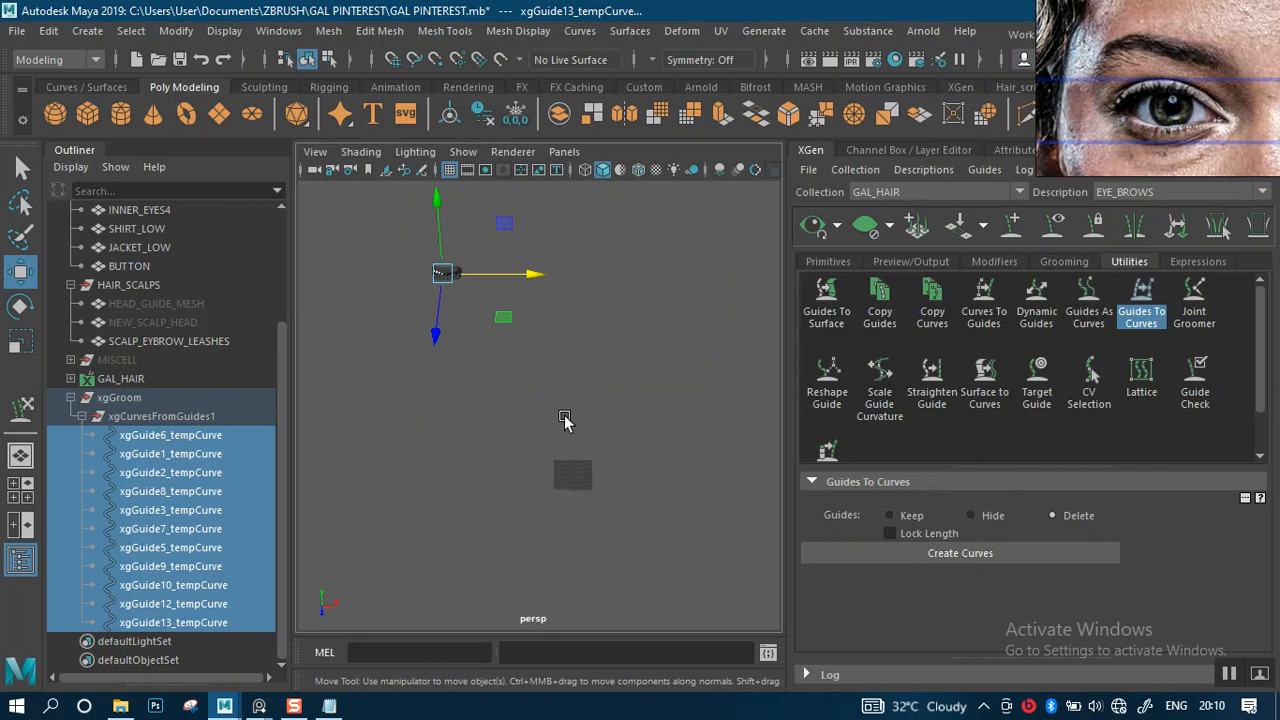
left_click_drag(563, 420, 546, 383, "alt")
right_click_drag(546, 383, 588, 429, "alt")
left_click_drag(588, 429, 560, 383, "alt")
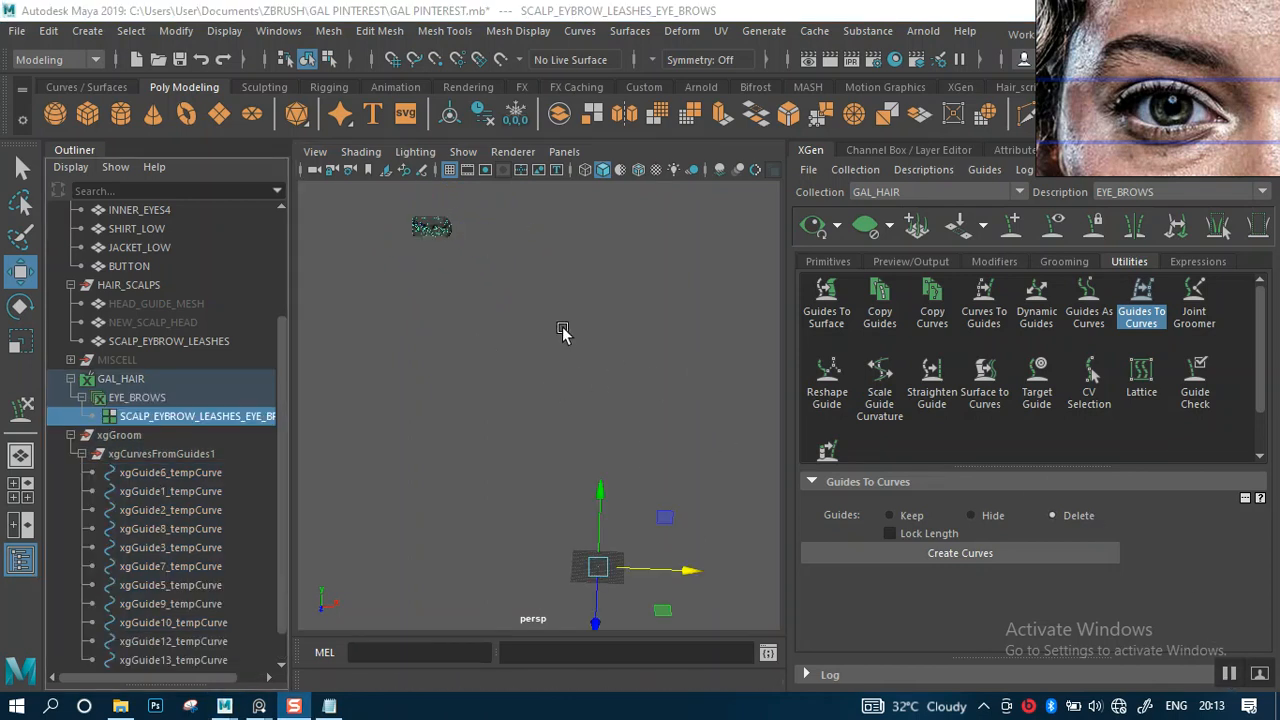
- Delete the GAL_HAIR XGen collection, keeping the converted curves in xgGroom
left_click_drag(562, 333, 567, 432, "alt")
mouse_move(552, 370)
left_mouse_down("alt")
mouse_move(571, 457)
mouse_move(569, 340)
mouse_move(569, 380)
mouse_move(543, 389)
left_mouse_up("alt")
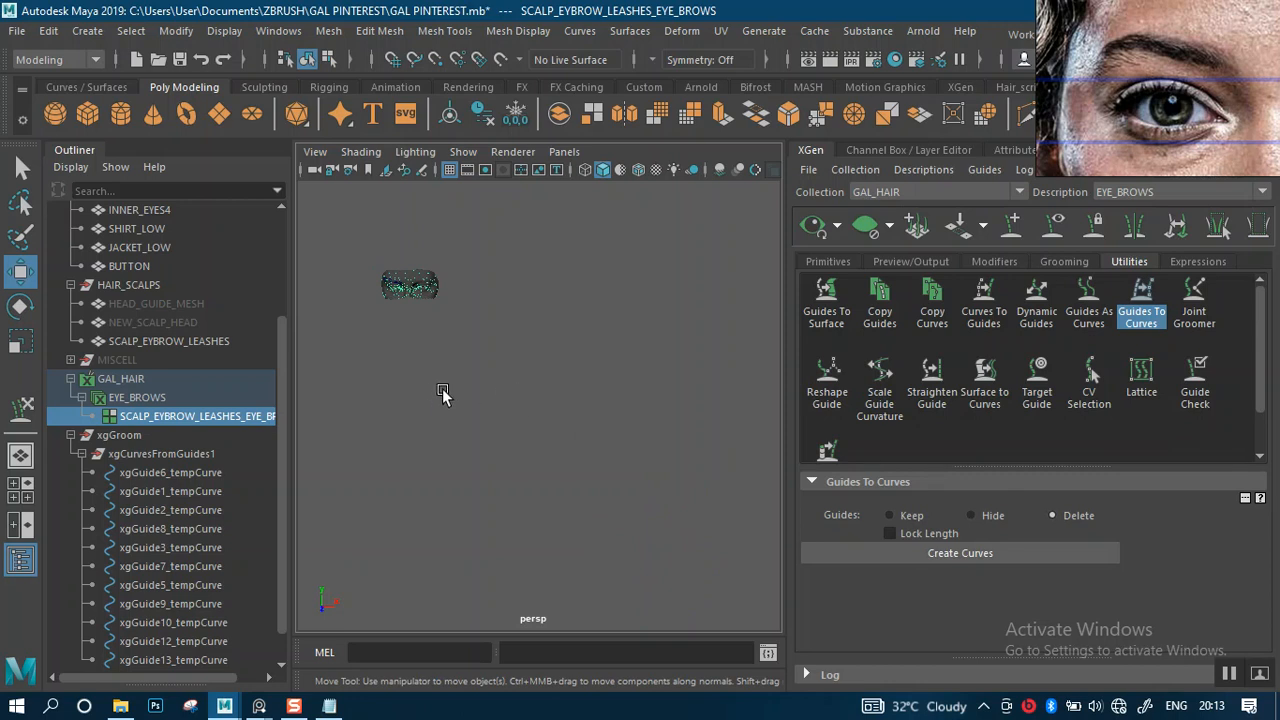
left_click_drag(398, 328, 568, 460, "alt")
right_click_drag(568, 457, 543, 540, "alt")
middle_click_drag(539, 436, 517, 457, "alt")
left_click(121, 436)
left_click(124, 379)
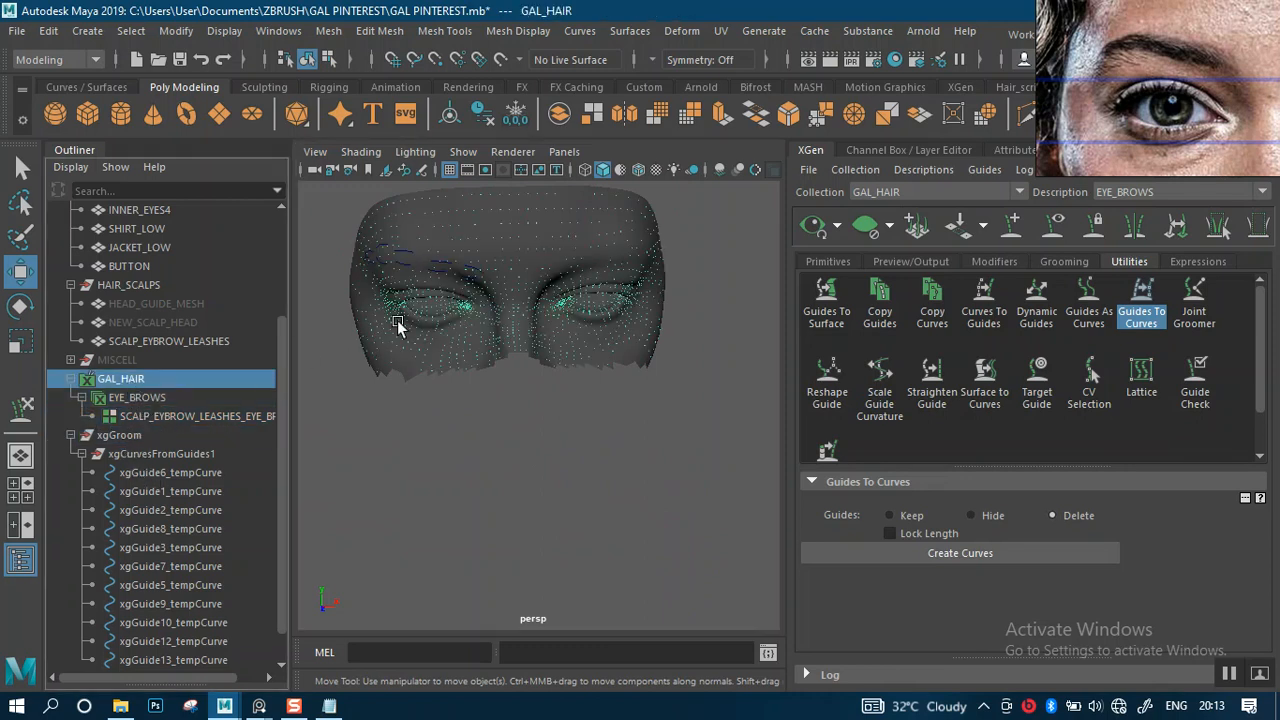
key("Delete")
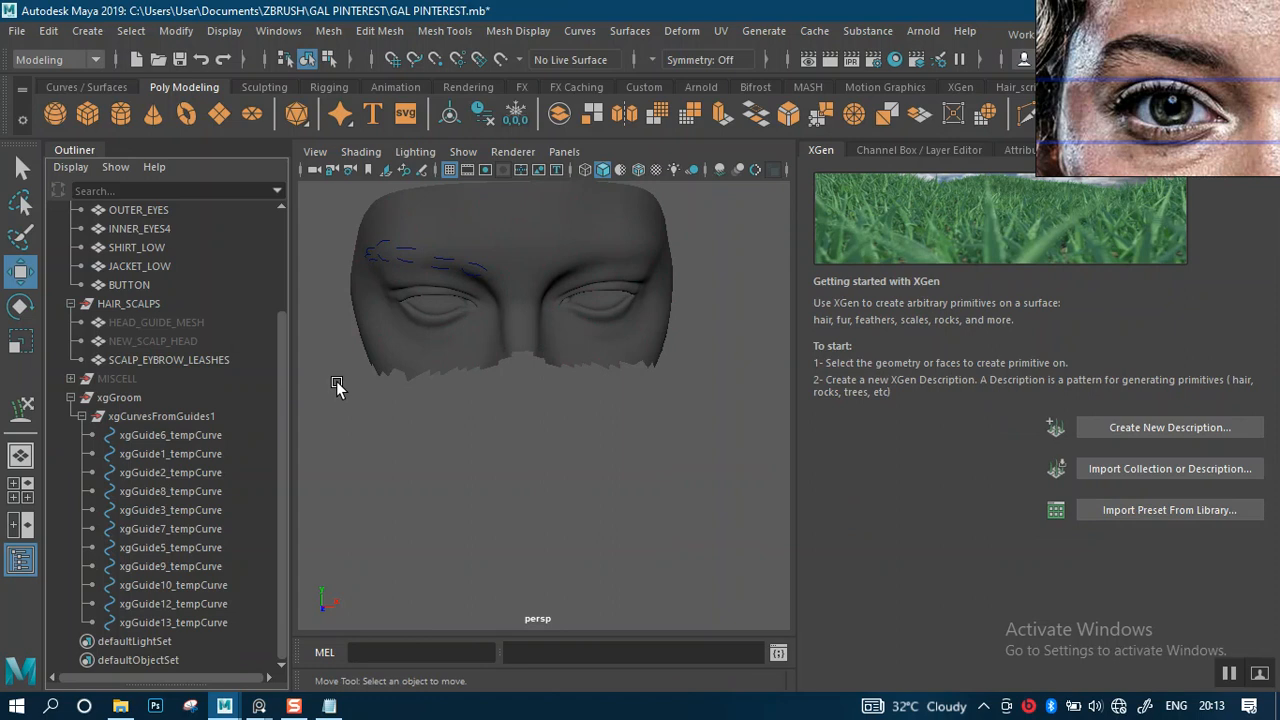
- Collapse the xgGroom, HAIR_SCALPS and HEAD_AND_GARMENT hierarchies and unhide the HEAD_AND_GARMENT group
middle_click_drag(516, 375, 543, 457, "alt")
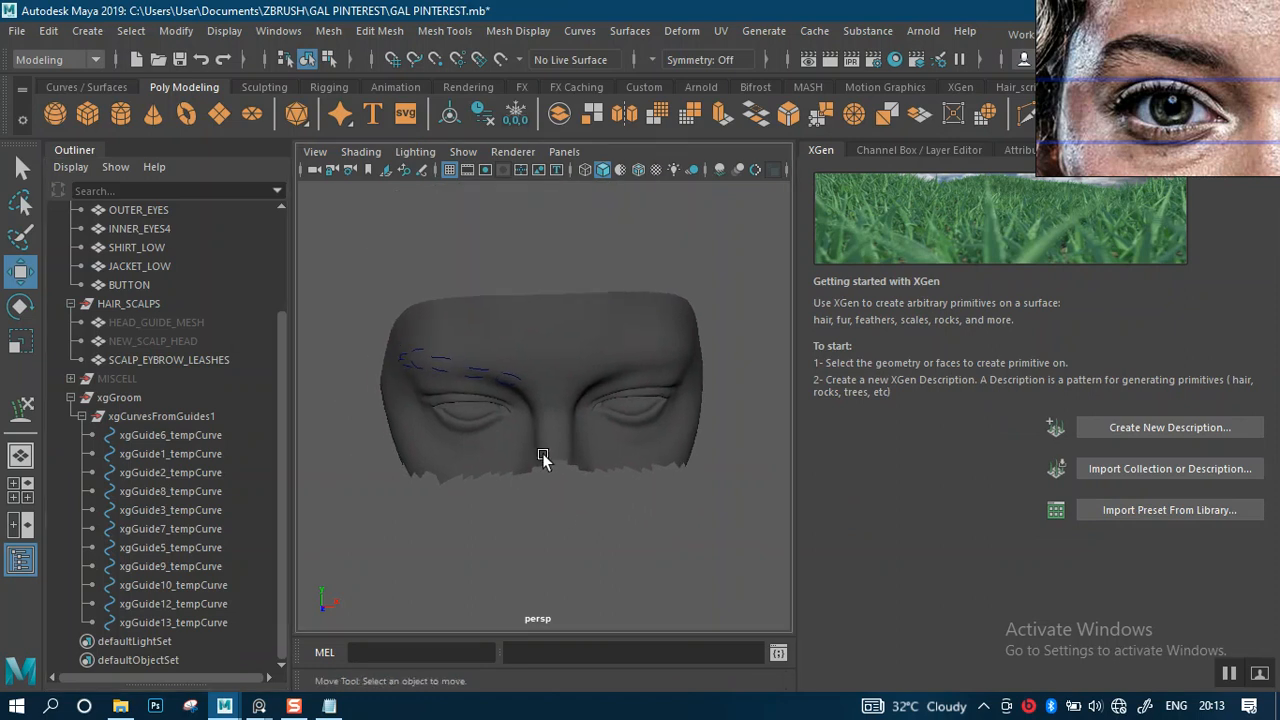
right_click_drag(543, 457, 509, 380, "alt")
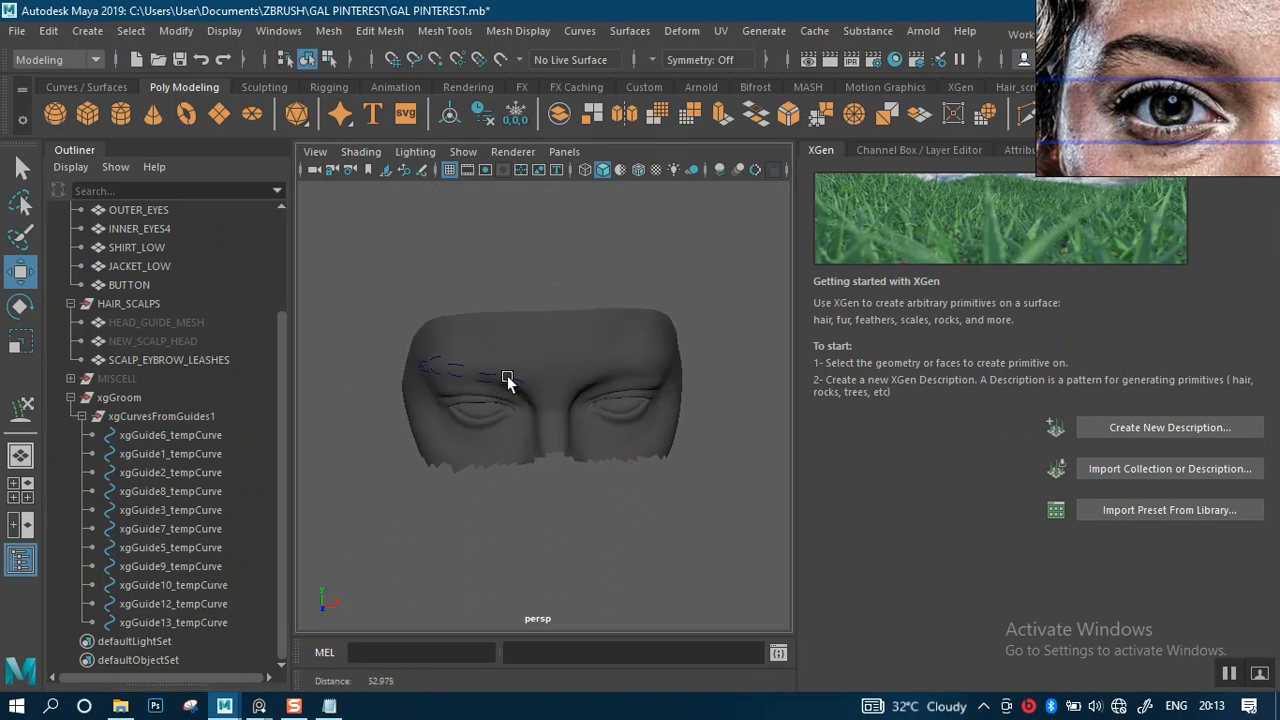
left_click(127, 438)
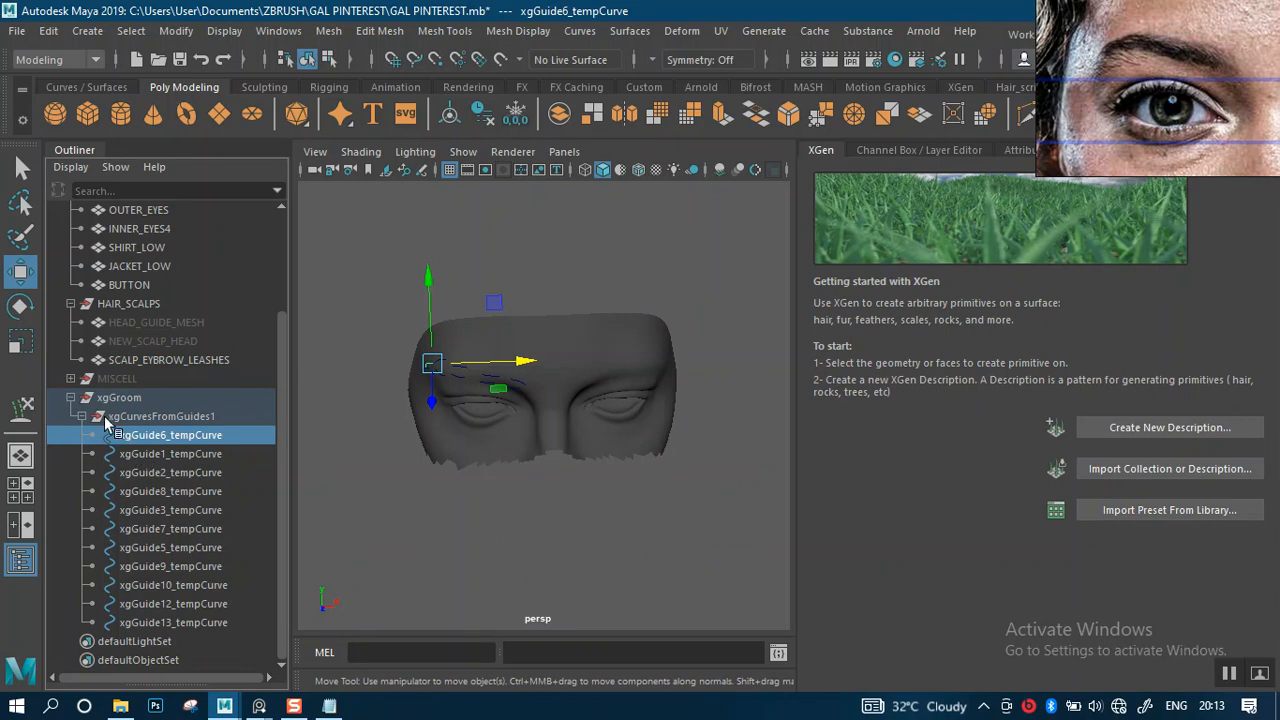
left_click(70, 398)
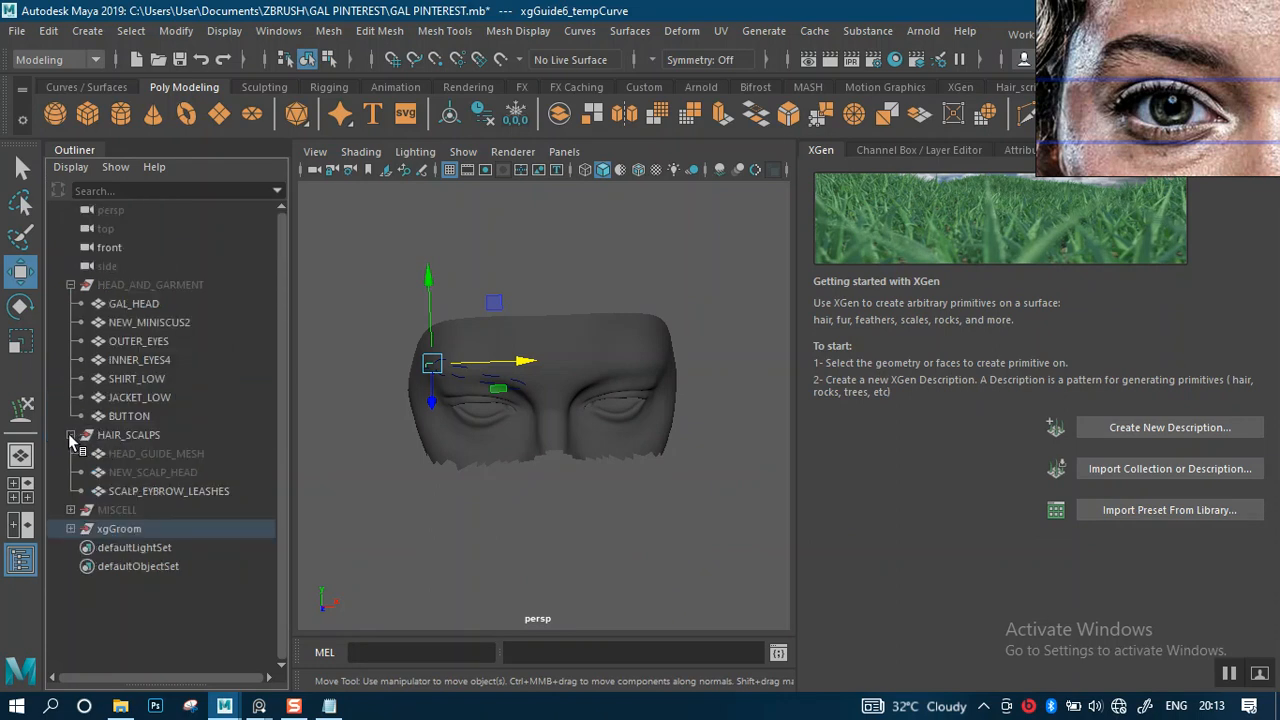
left_click(71, 436)
left_click(70, 285)
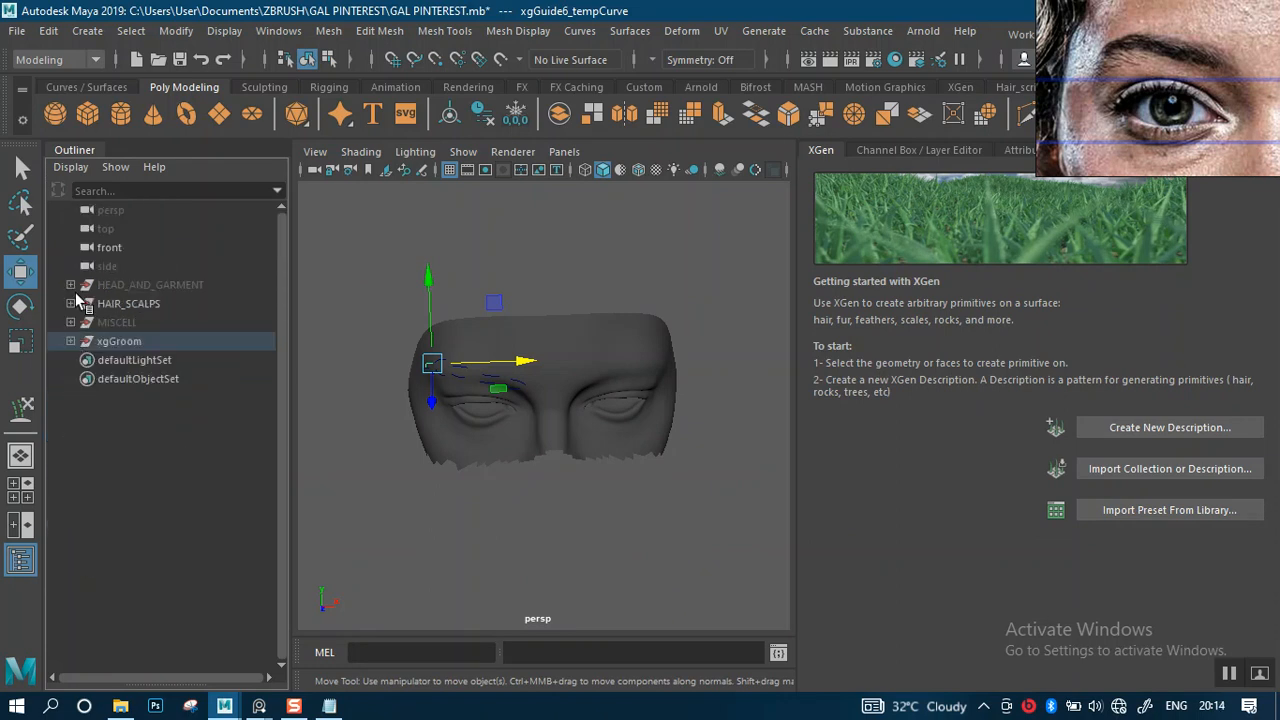
left_click(119, 285)
key("shift+h")
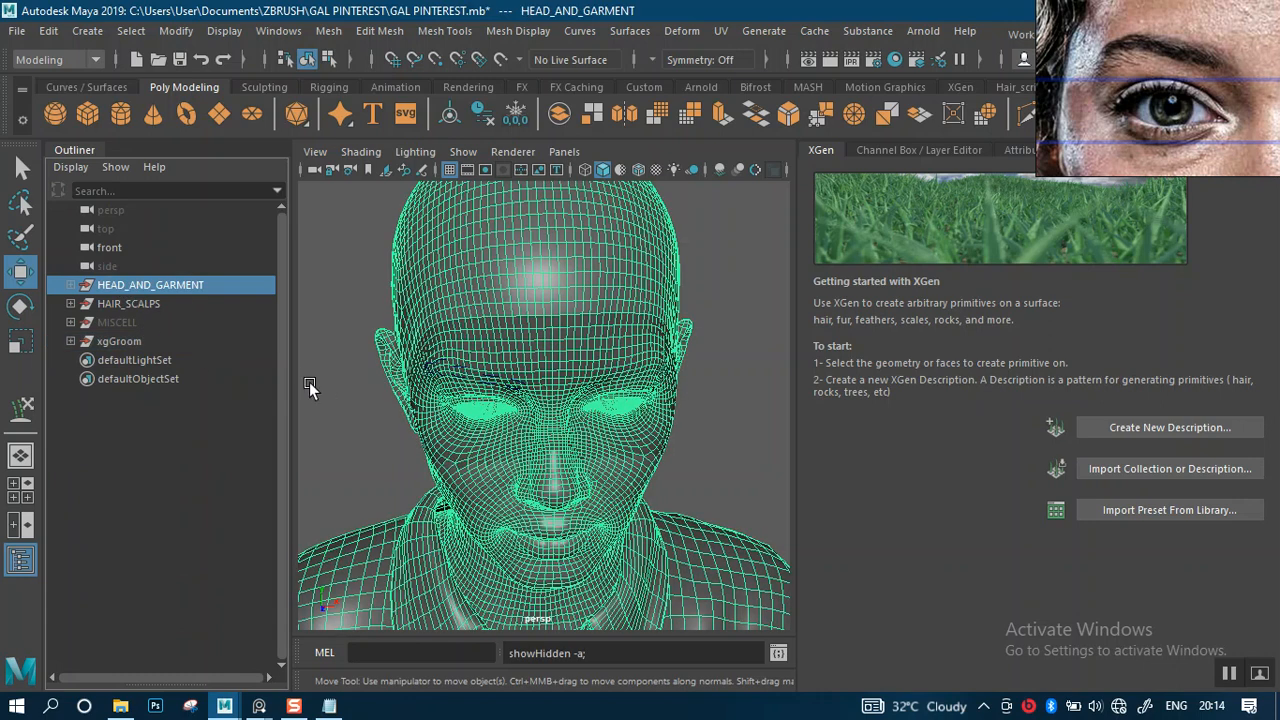
- Group HEAD_AND_GARMENT, HAIR_SCALPS, MISCELL and xgGroom together and name the new group ALL
left_click(111, 341)
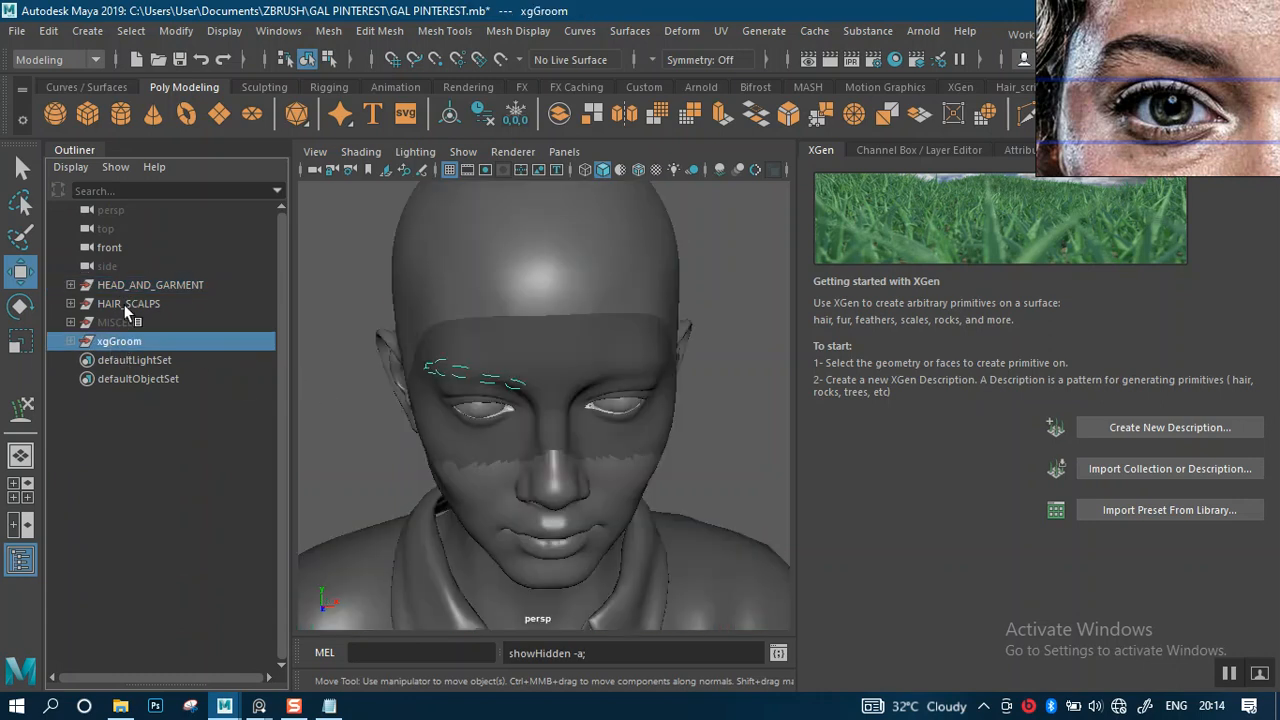
left_click(135, 287, "shift")
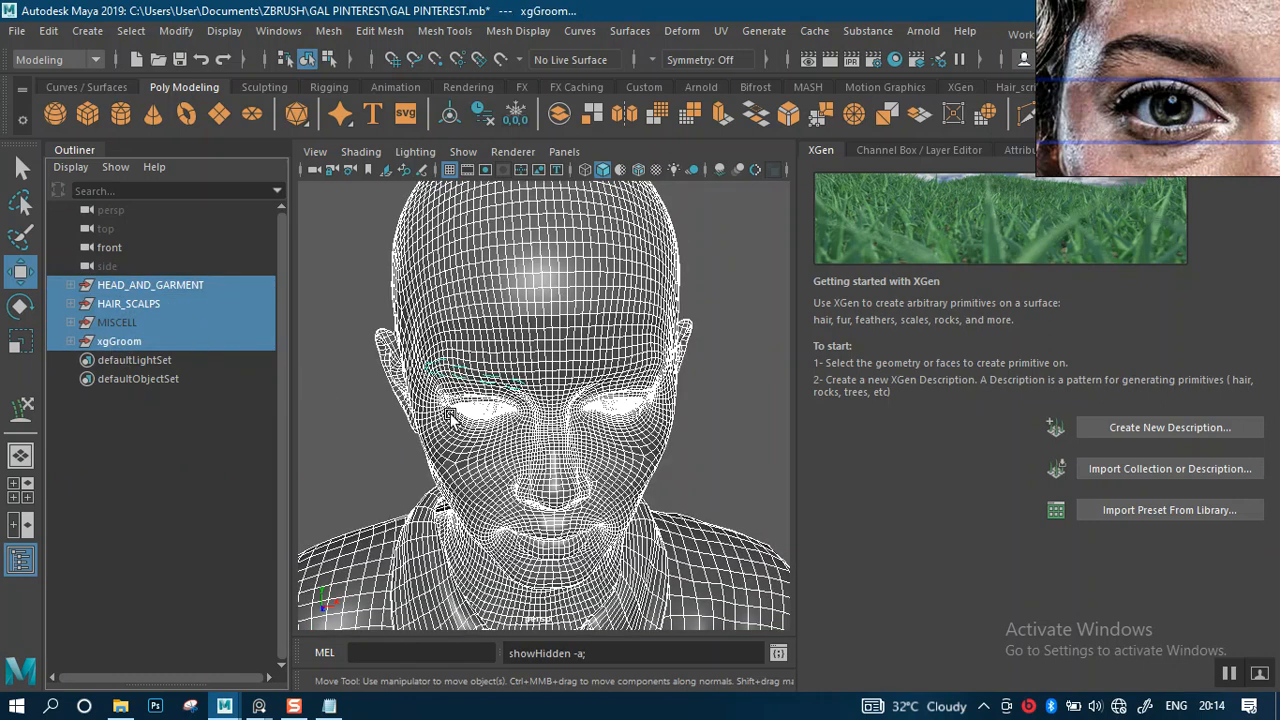
key("f")
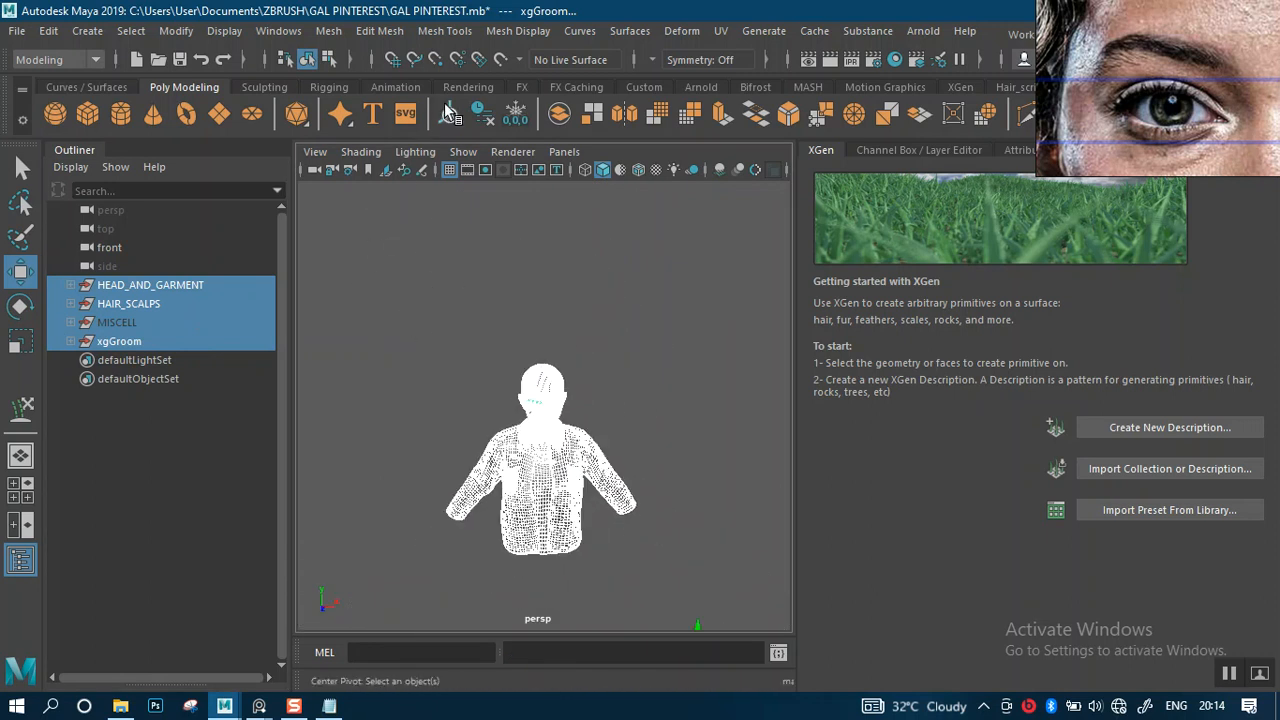
key("w")
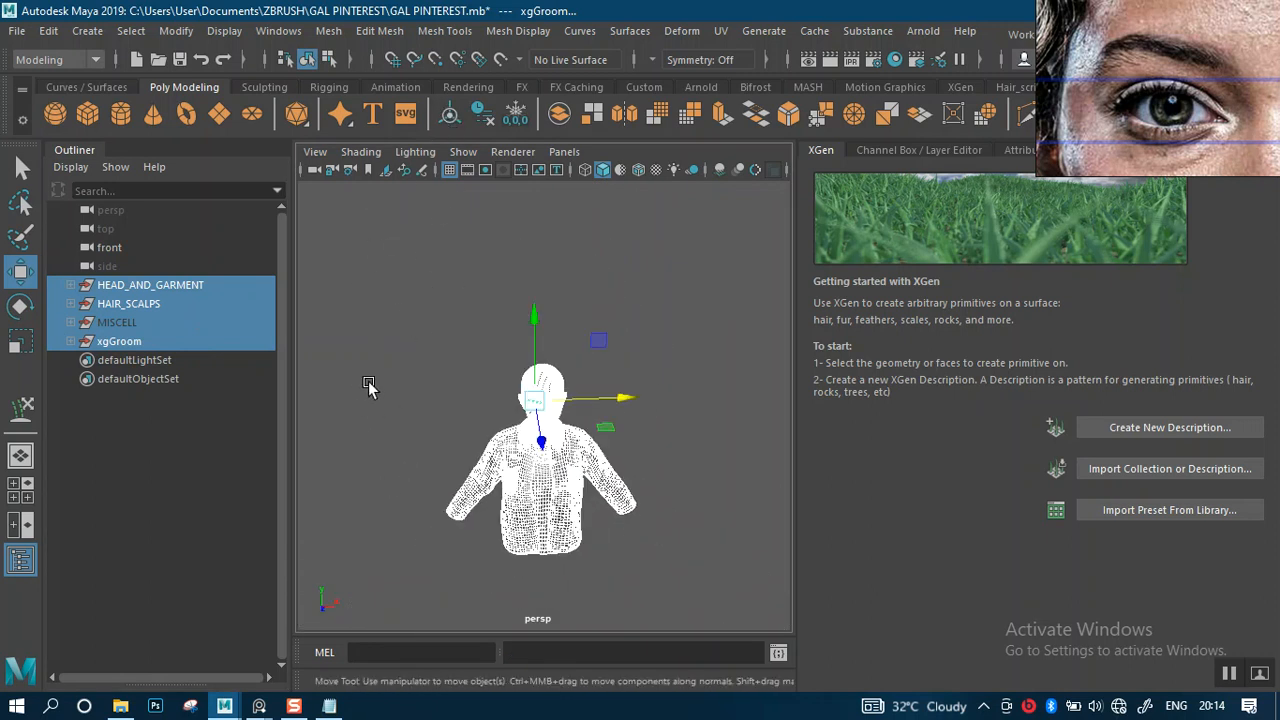
key("ctrl+g")
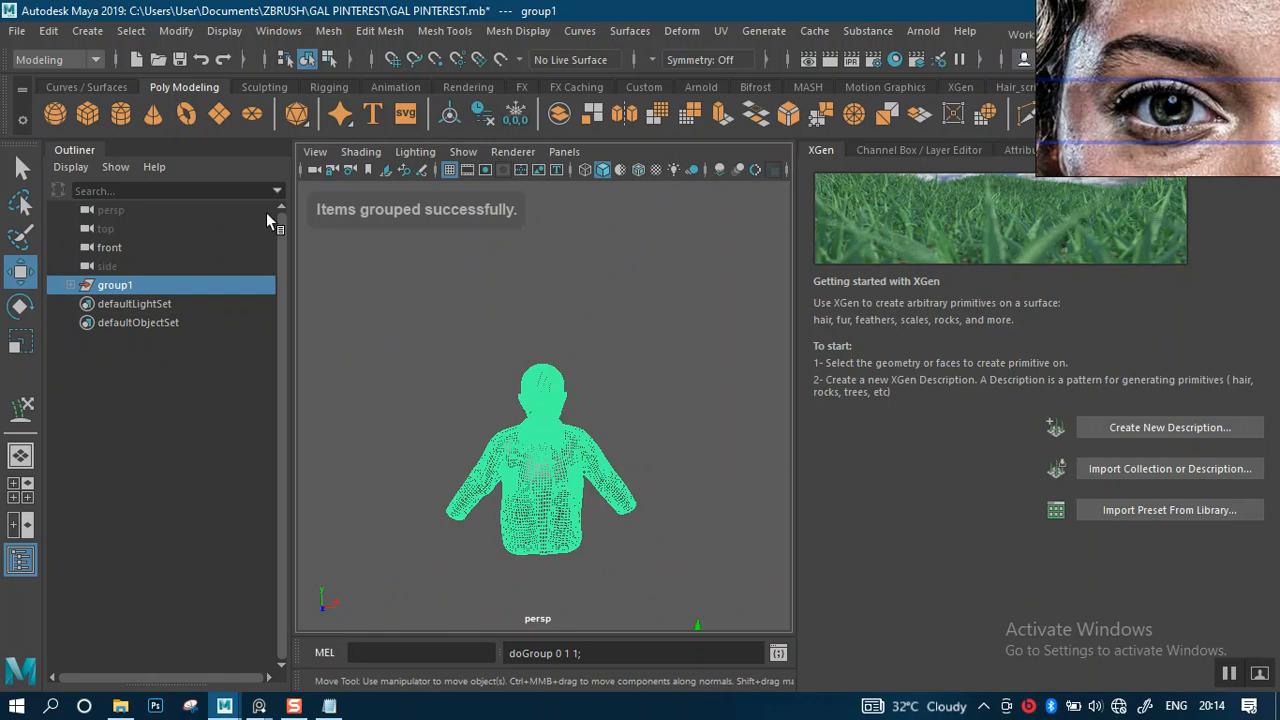
double_click(118, 286)
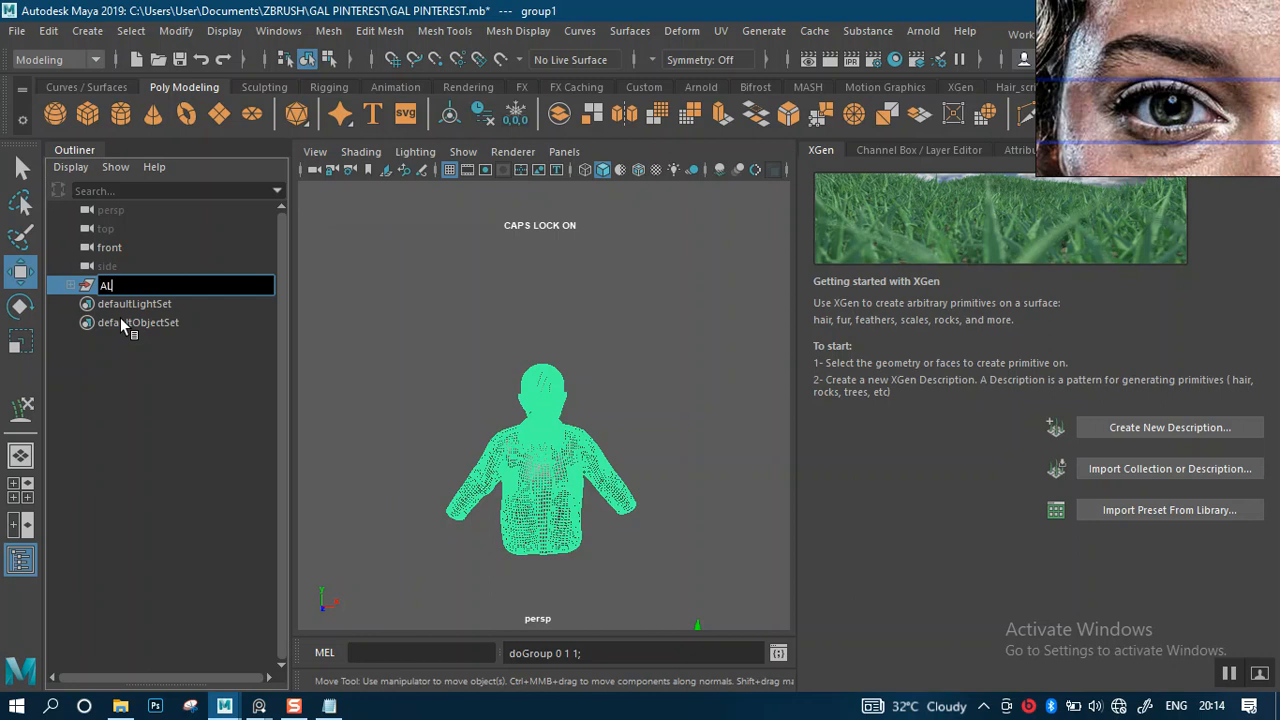
key("Return")
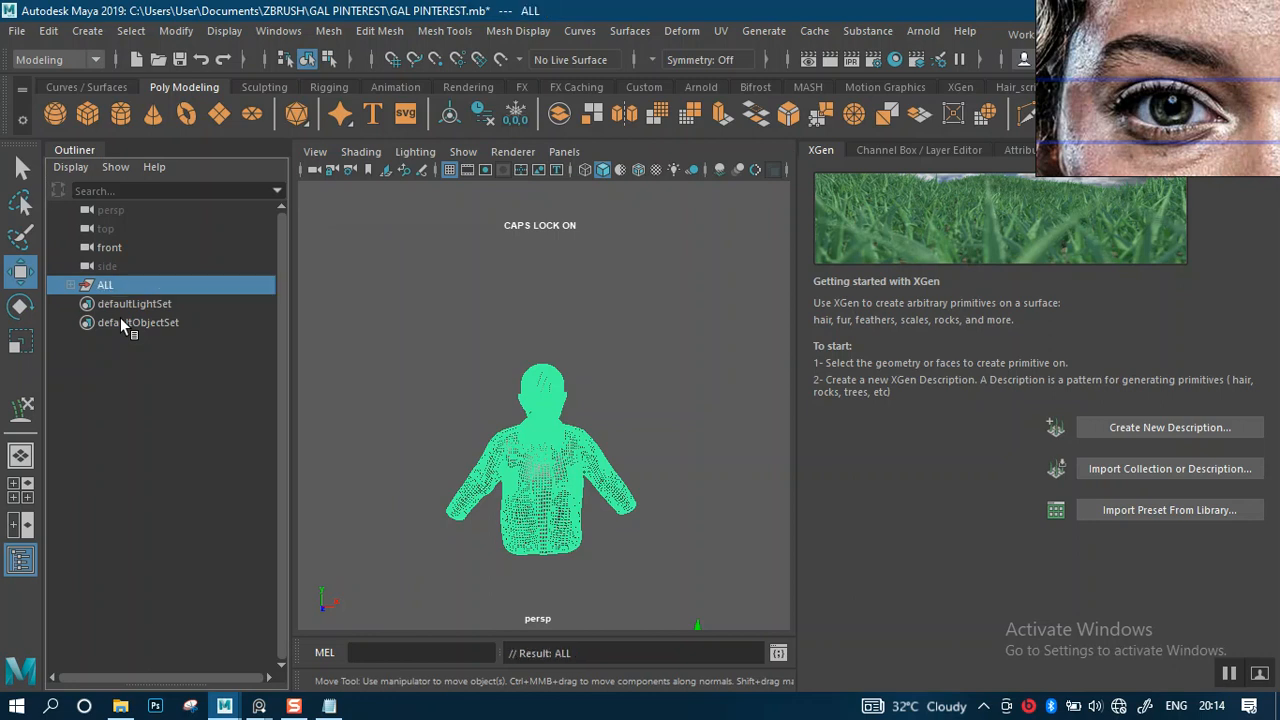
- Center the pivot of the ALL group and shift it along X toward the grid's center line in the top view
scroll(557, 438, "down", 3)
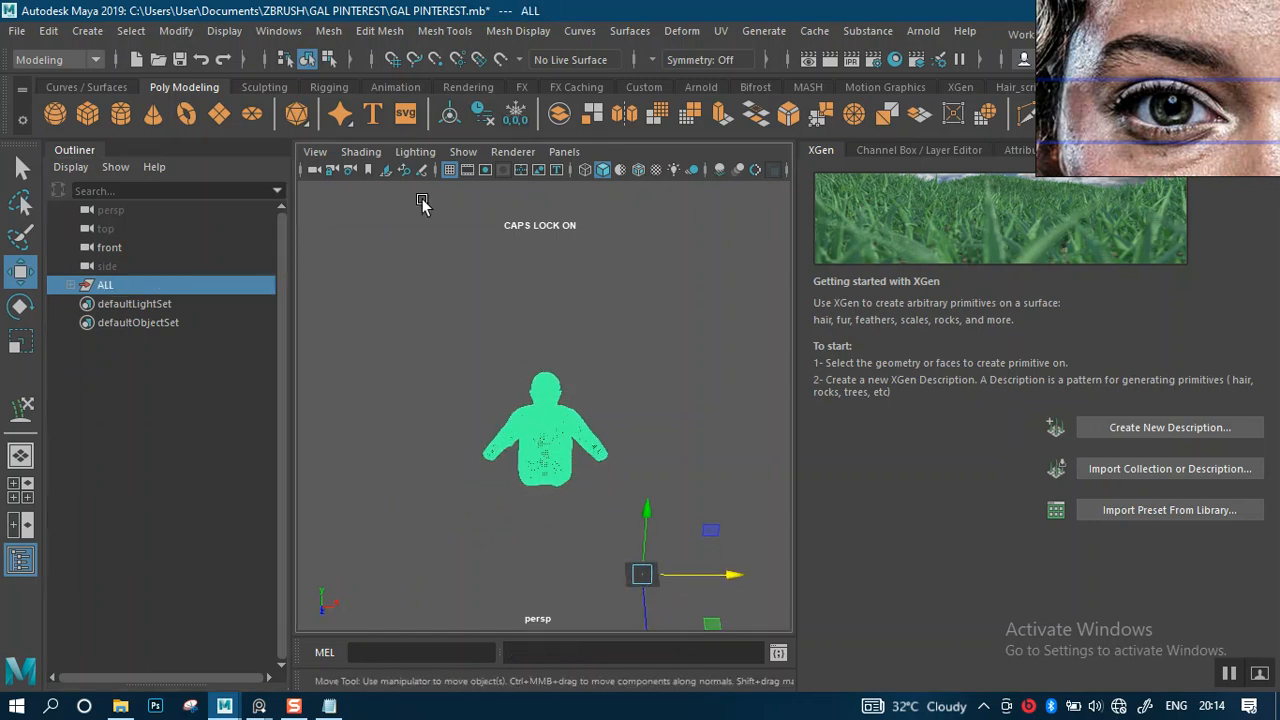
scroll(590, 456, "down", 2)
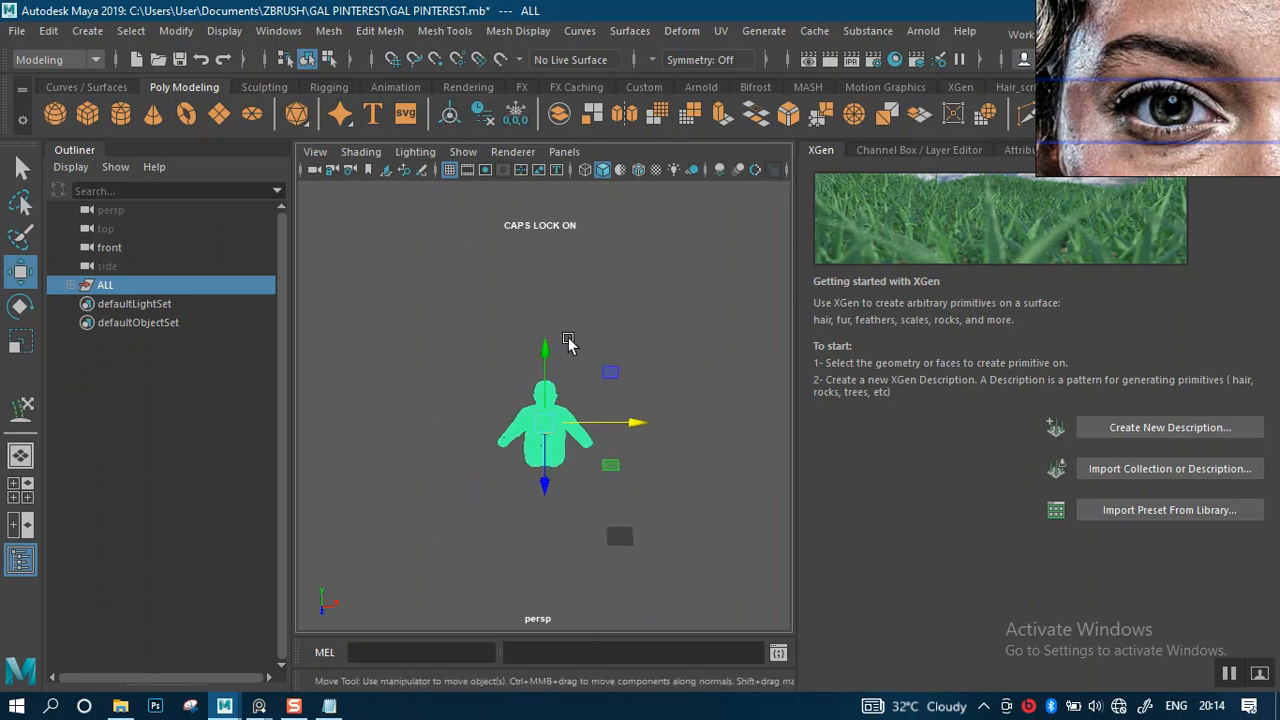
key("space")
key("space")
key("space")
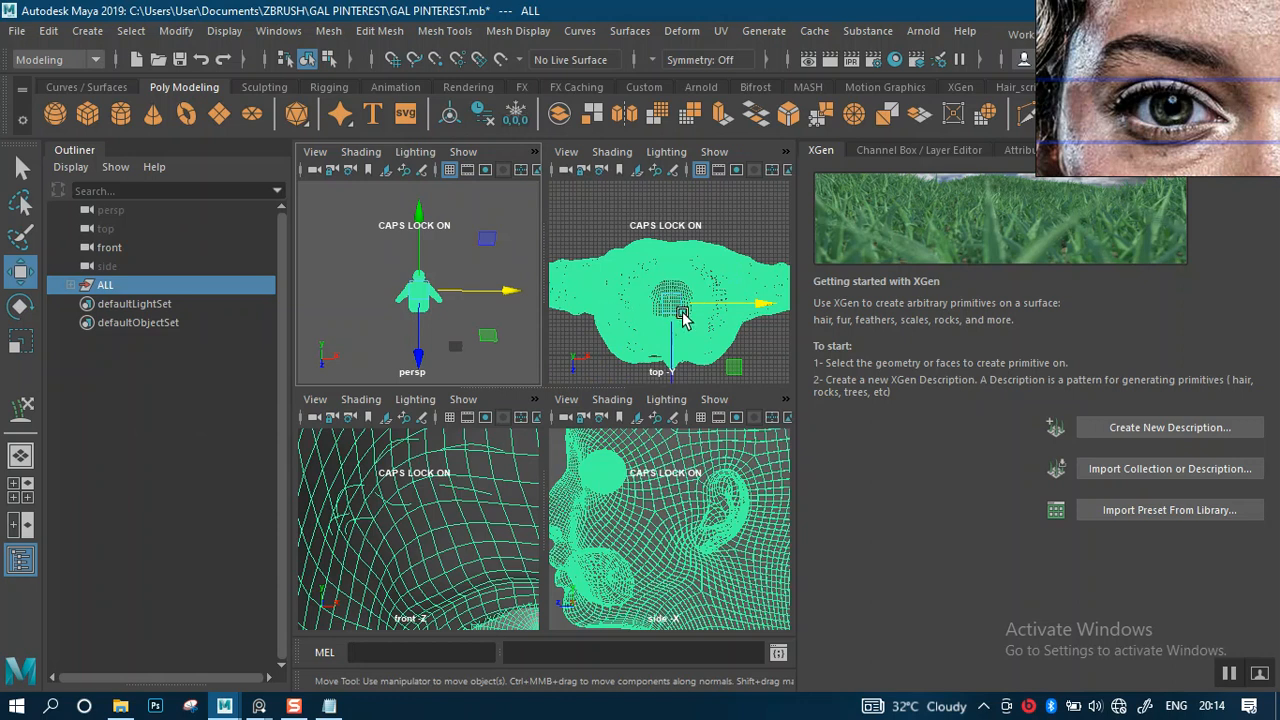
scroll(695, 333, "down", 3)
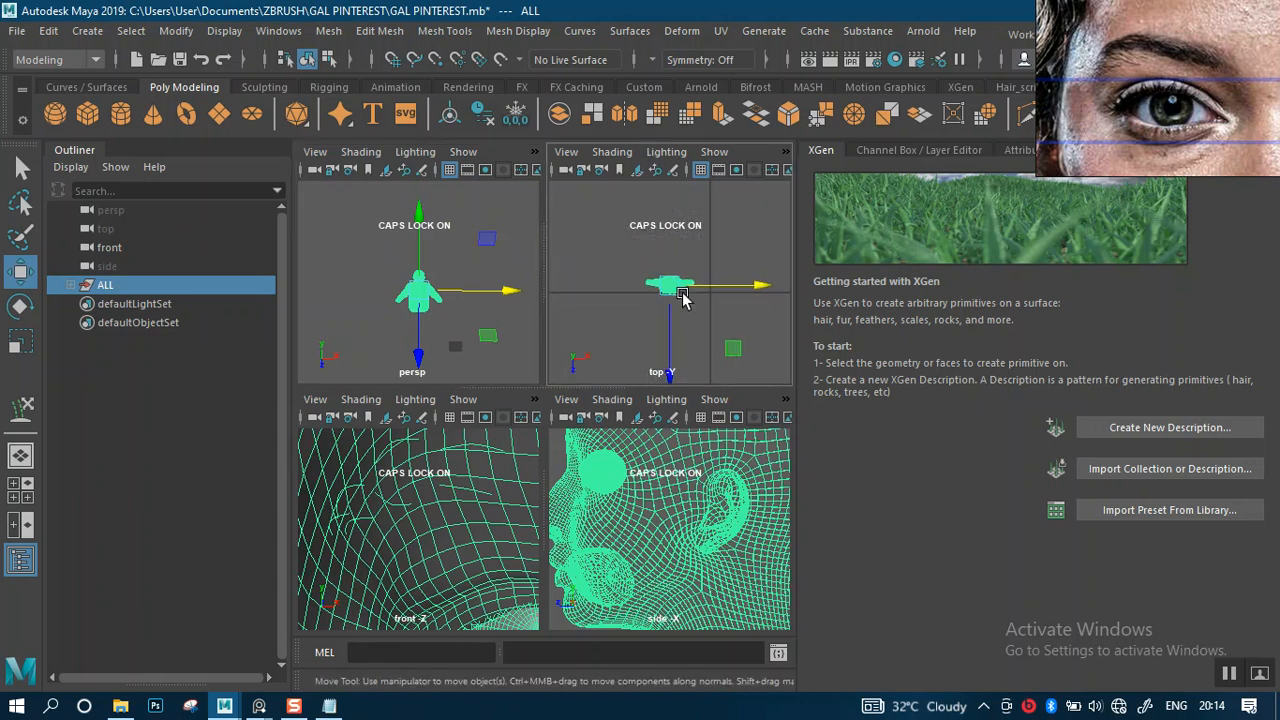
key("space")
scroll(620, 368, "up", 3)
left_click_drag(545, 357, 712, 360)
scroll(686, 391, "up", 2)
key("f")
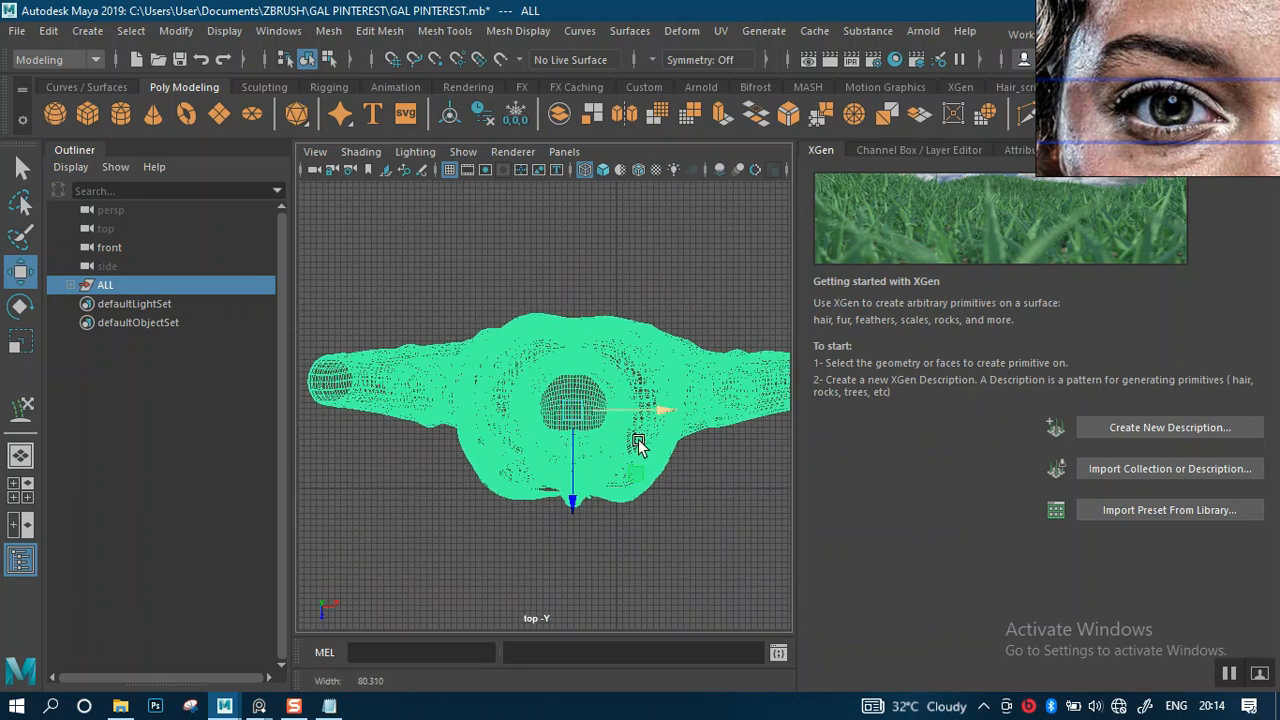
- Fine-tune the ALL group's X position so the head's middle edge loop lines up with the grid's center line
left_click_drag(605, 397, 676, 407)
scroll(663, 435, "up", 1)
scroll(663, 435, "up", 6)
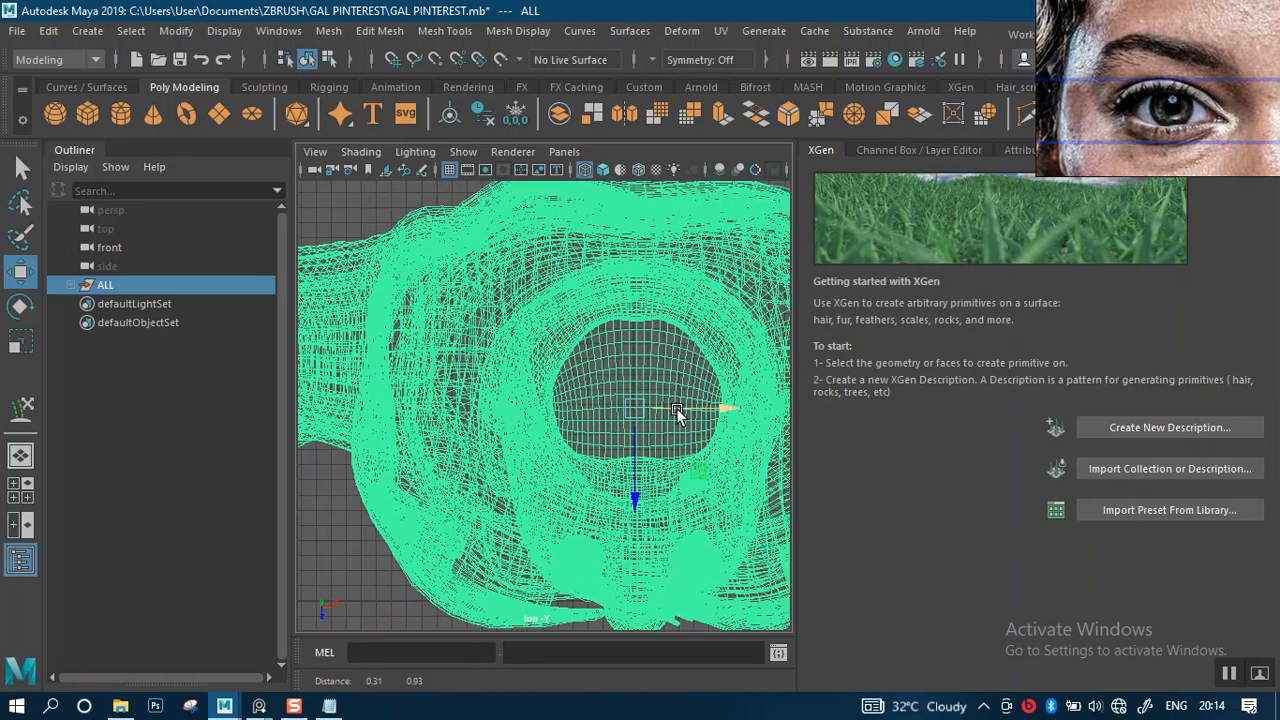
scroll(623, 355, "up", 8)
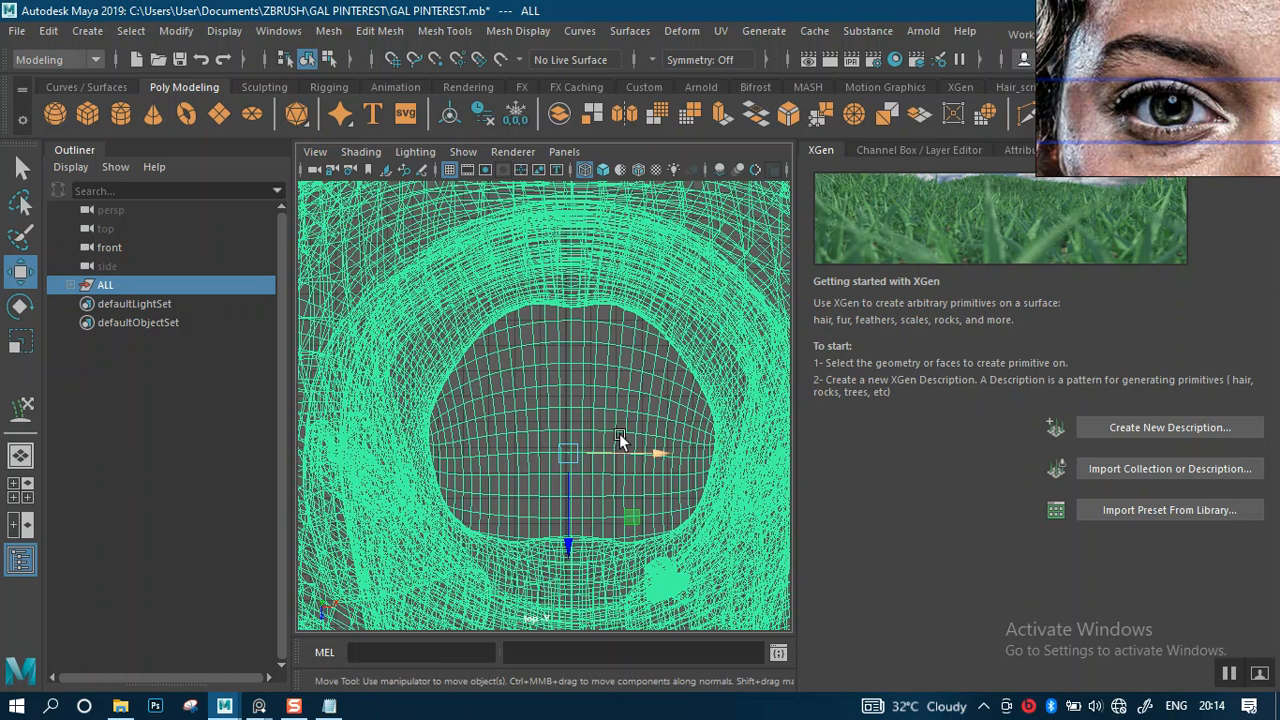
middle_click_drag(662, 504, 620, 400, "alt")
right_click_drag(620, 400, 625, 444, "alt")
left_click_drag(634, 452, 641, 457)
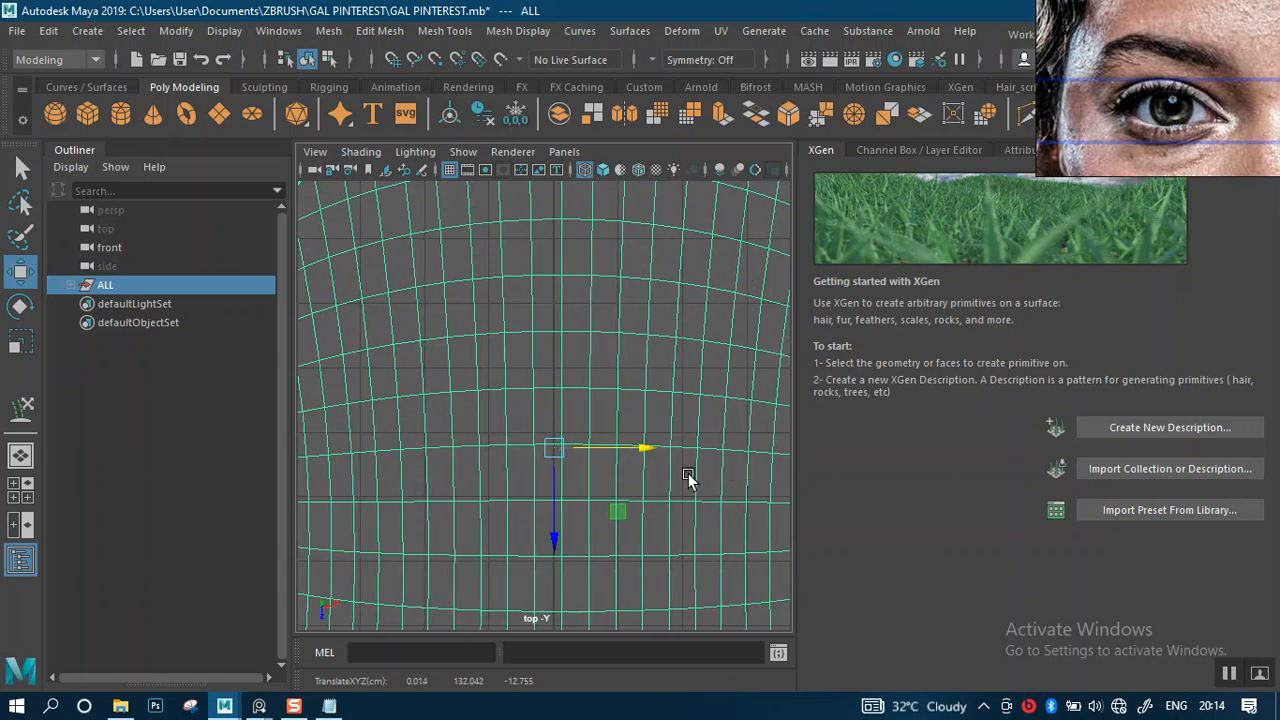
- Move the ALL group forward along Z toward the grid origin in the top view
scroll(676, 465, "down", 10)
middle_click_drag(600, 423, 608, 286, "alt")
left_click_drag(548, 356, 558, 455)
scroll(572, 308, "up", 8)
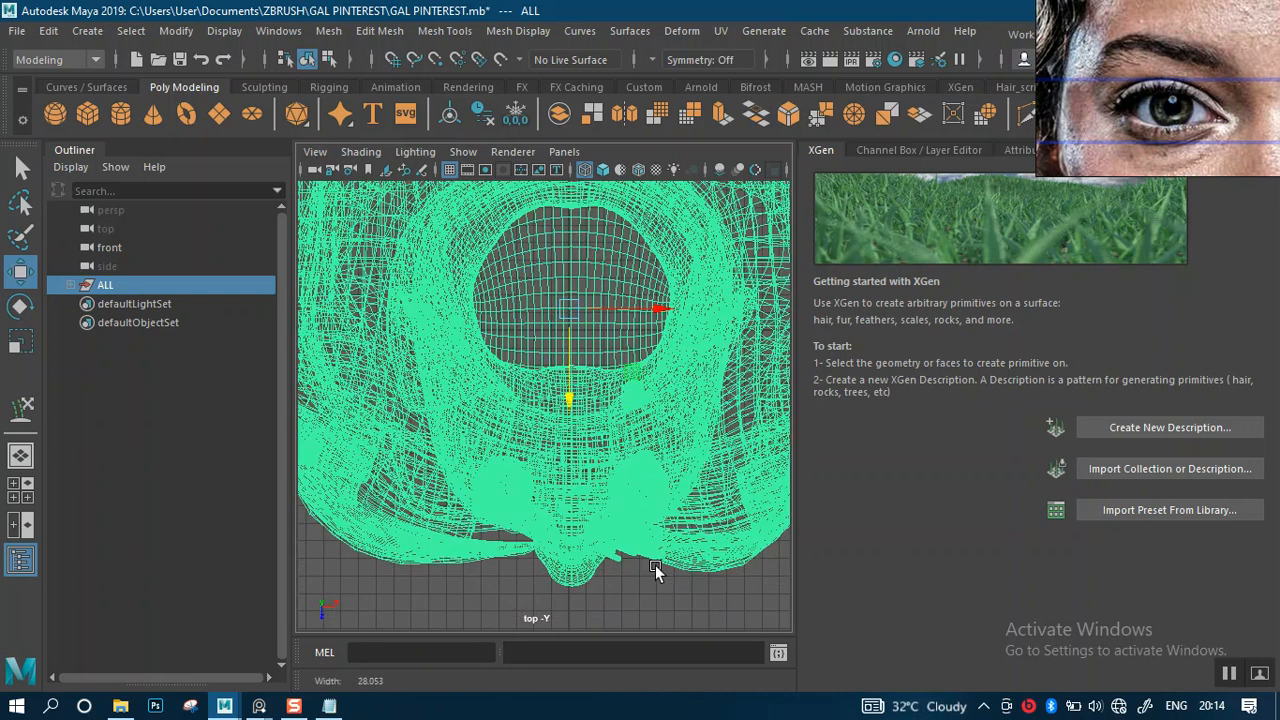
- Switch to the side view, frame the ALL group and display the grid
key("space")
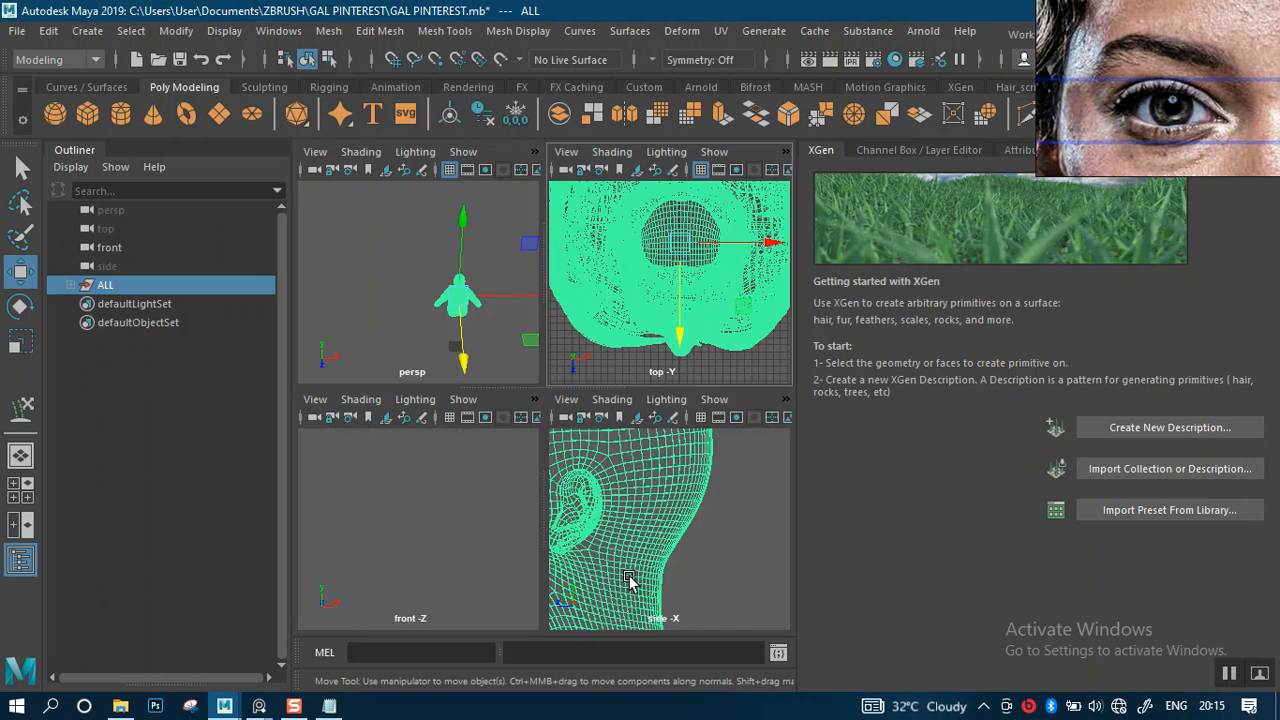
key("space")
scroll(529, 351, "down", 8)
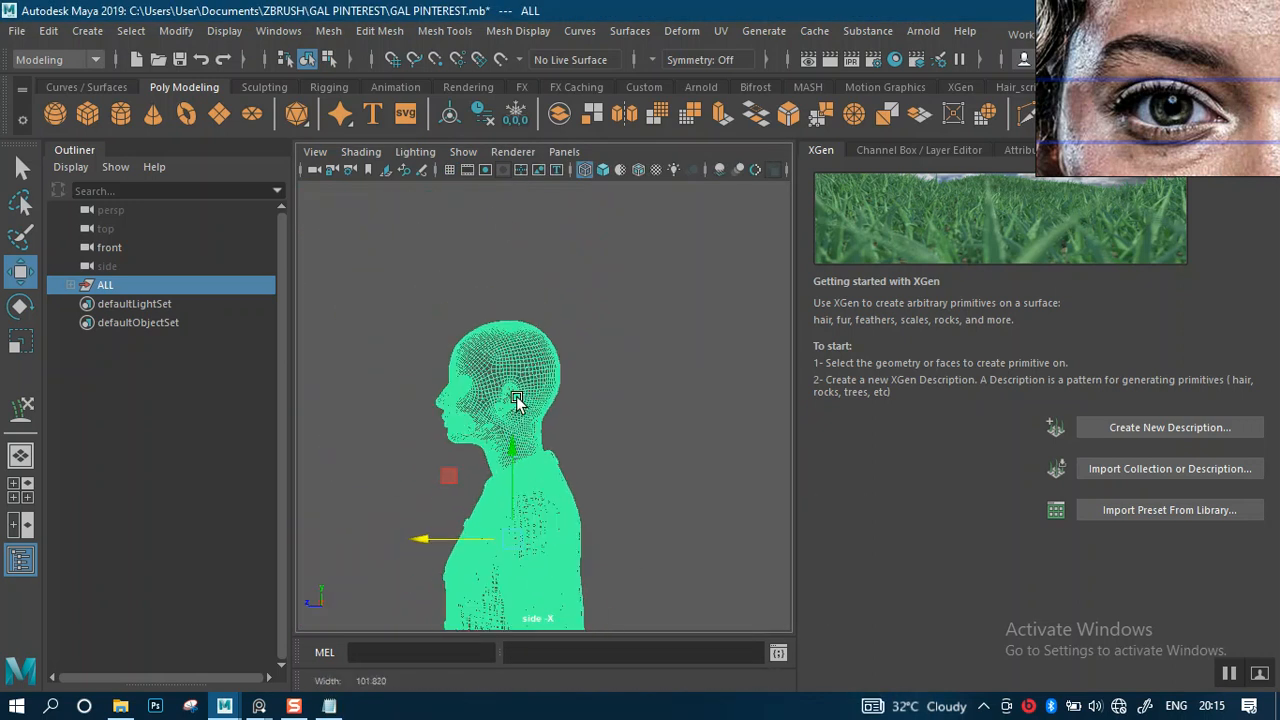
left_click(450, 170)
- Examine the ALL group's depth and height against the grid's center and ground lines in the side view
middle_click_drag(577, 445, 613, 250, "alt")
middle_click_drag(604, 395, 606, 540, "alt")
right_click_drag(598, 410, 573, 163, "alt")
right_click_drag(585, 289, 545, 215, "alt")
right_click_drag(592, 392, 607, 430, "alt")
middle_click_drag(604, 365, 615, 330, "alt")
right_click_drag(600, 400, 628, 500, "alt")
right_click_drag(616, 360, 598, 250, "alt")
middle_click_drag(599, 360, 577, 243, "alt")
right_click_drag(598, 420, 569, 229, "alt")
right_click_drag(567, 291, 547, 191, "alt")
right_click_drag(566, 360, 609, 429, "alt")
key("space")
key("space")
key("space")
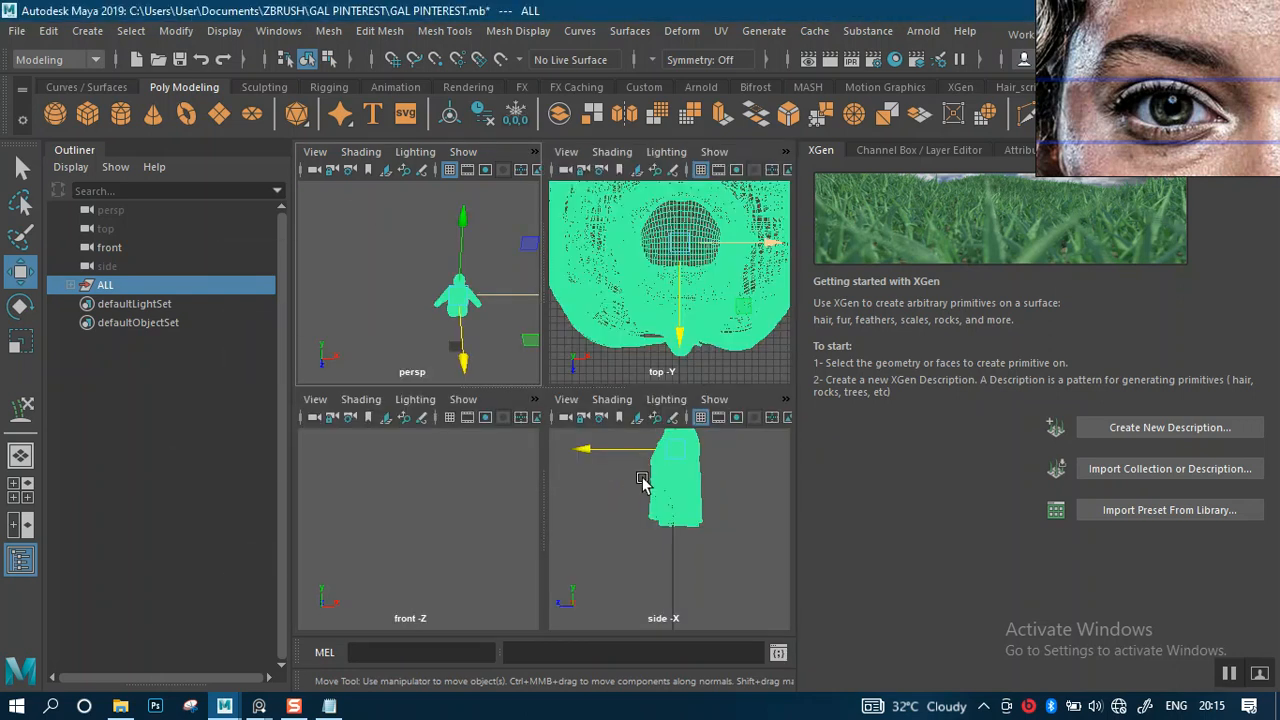
- Move the ALL group forward along Z to about 5.6 cm in the top view
key("space")
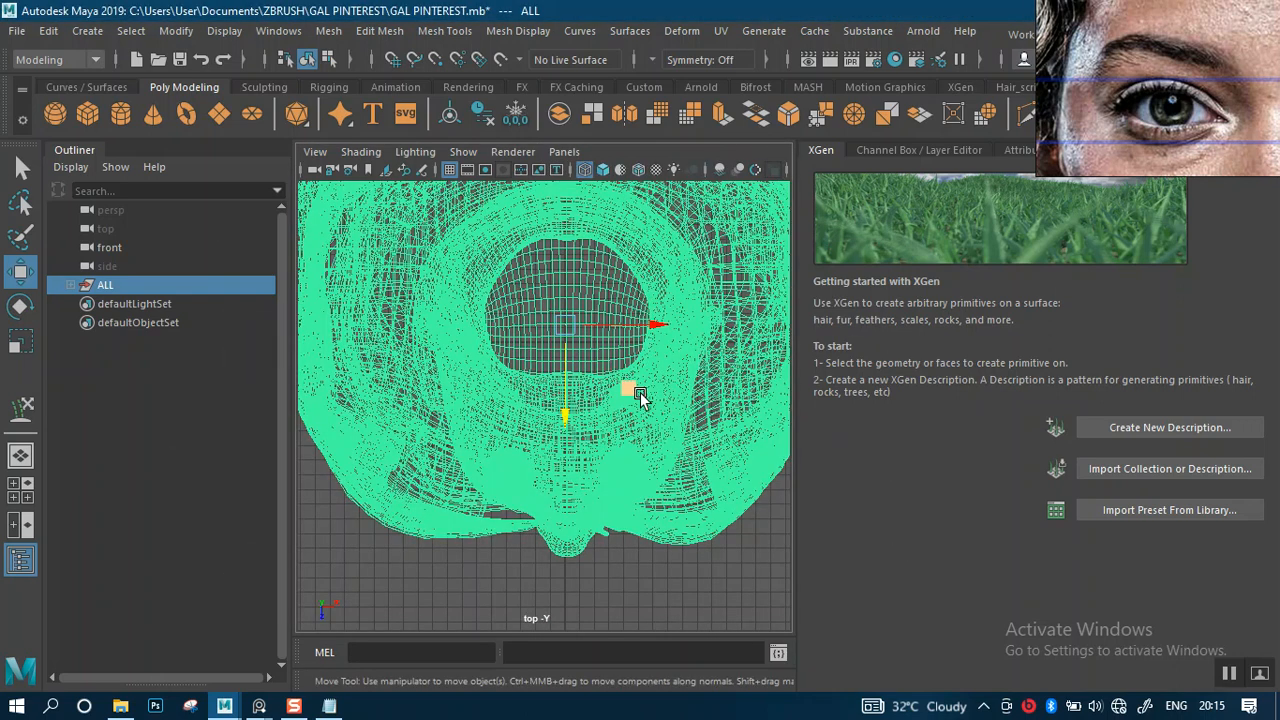
right_click_drag(622, 426, 590, 302, "alt")
middle_click_drag(590, 356, 590, 393, "alt")
right_click_drag(590, 312, 568, 213, "alt")
right_click_drag(557, 280, 557, 173, "alt")
middle_click_drag(566, 324, 570, 392, "alt")
right_click_drag(569, 395, 537, 251, "alt")
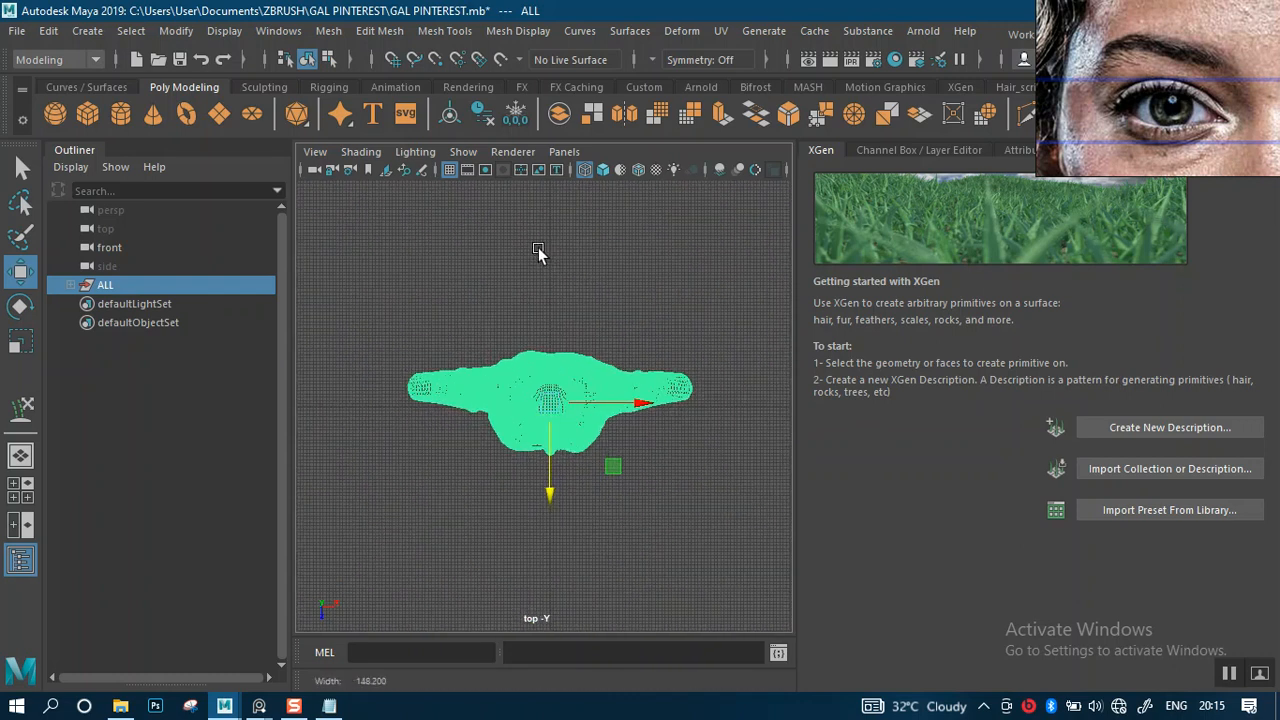
left_click_drag(547, 492, 550, 512)
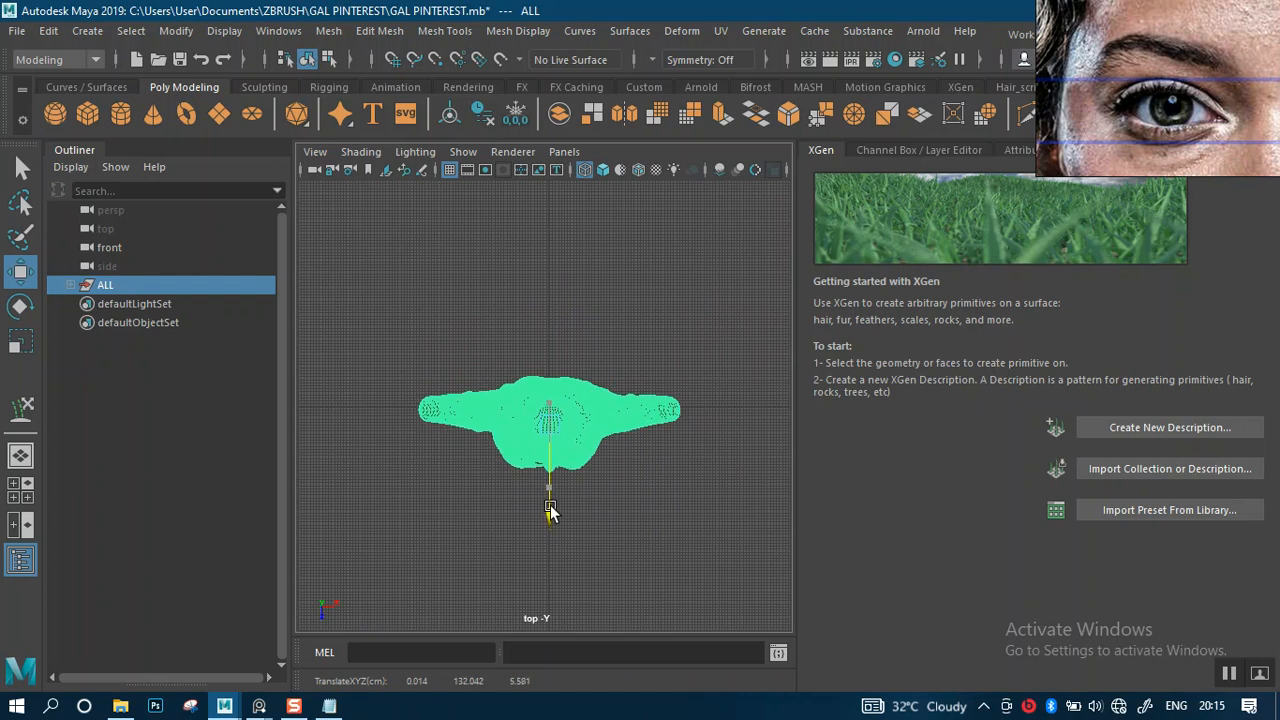
- Examine the ALL group's position against the grid's center lines in the top view
scroll(551, 508, "up", 6)
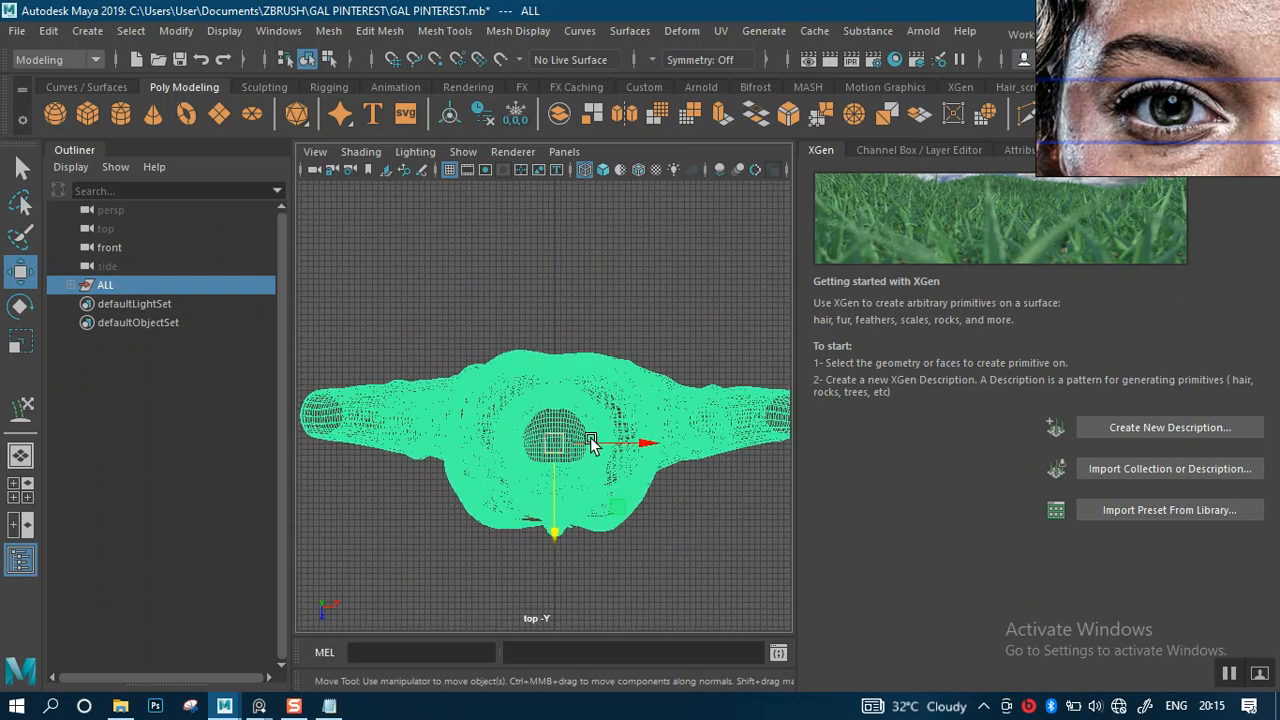
left_click(602, 292)
scroll(611, 363, "up", 3)
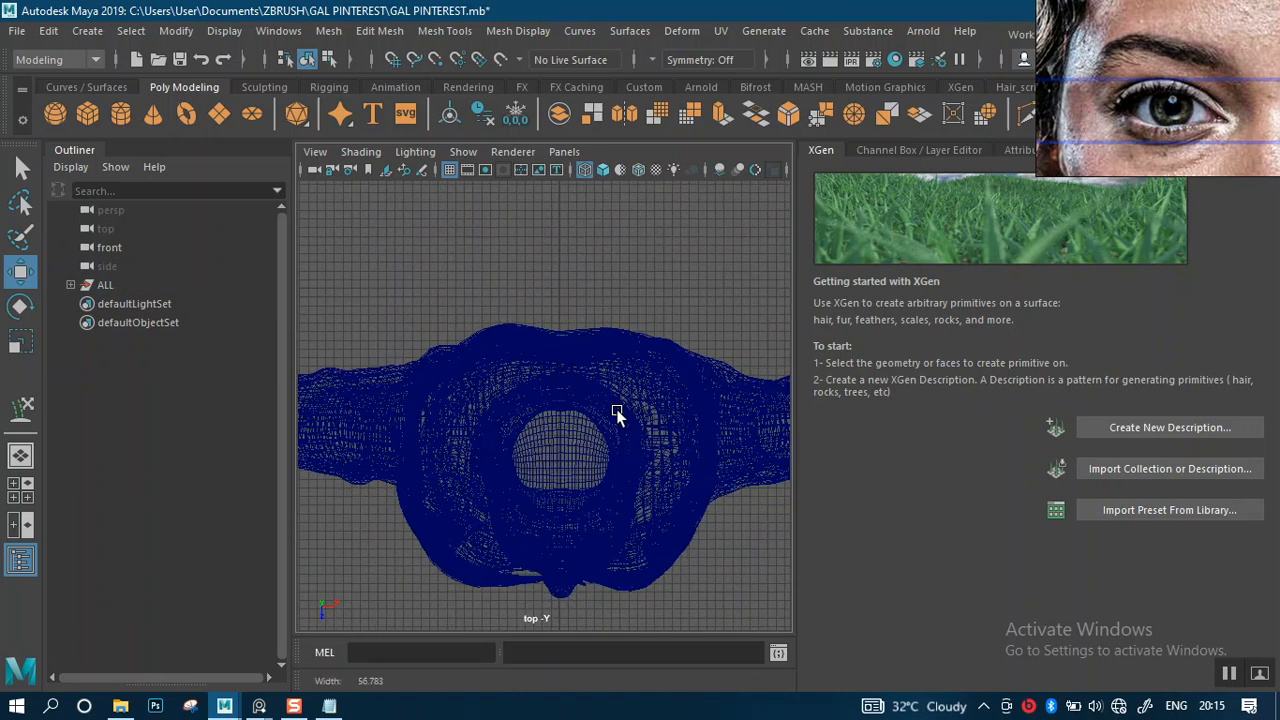
left_click(105, 285)
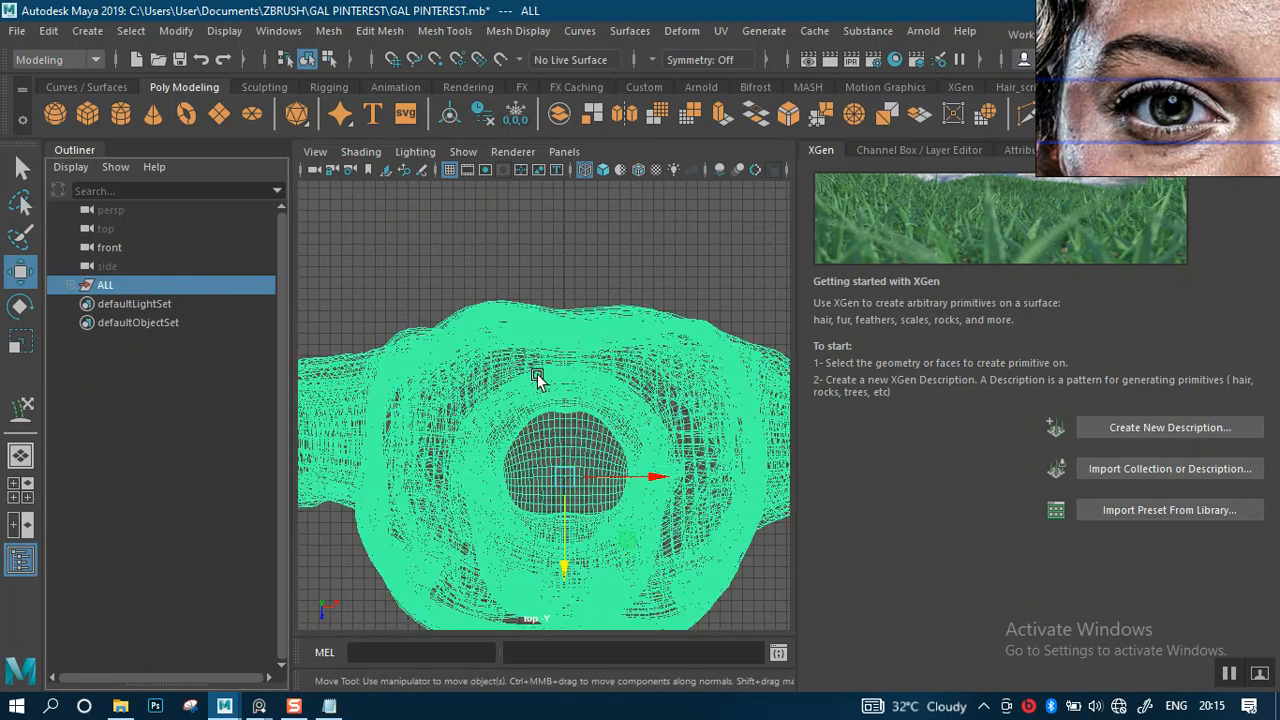
scroll(560, 351, "down", 3)
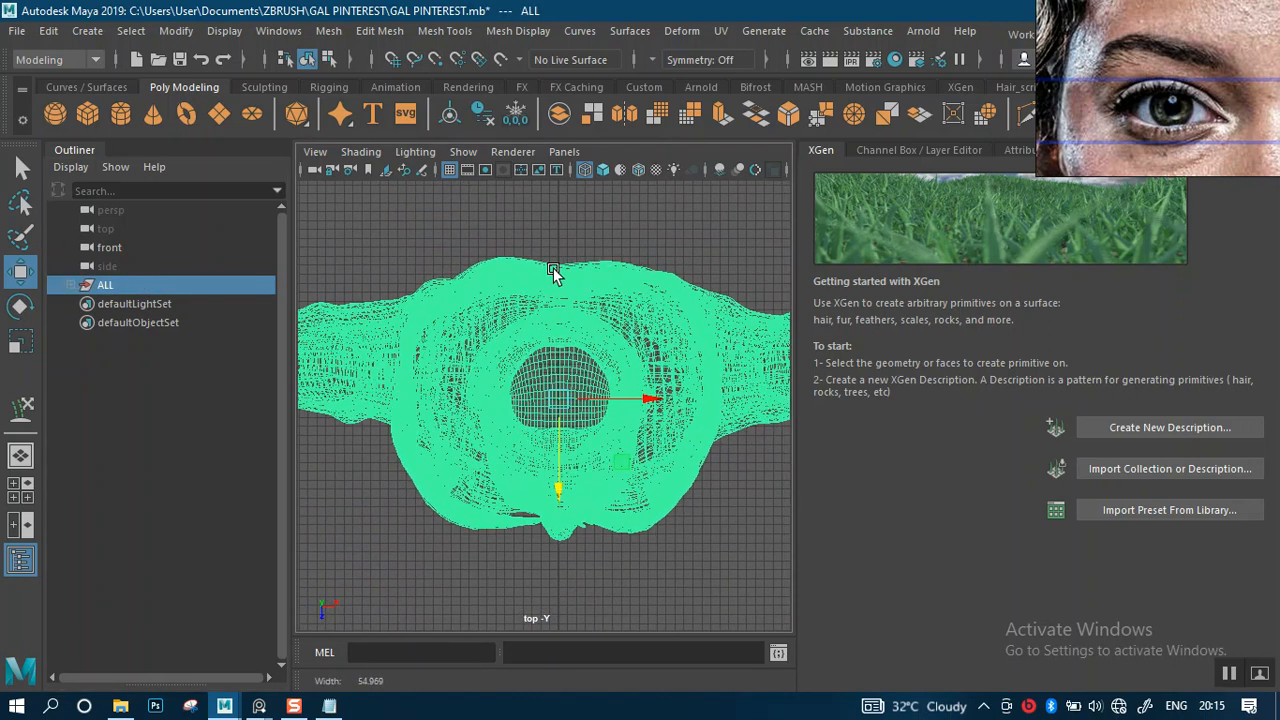
scroll(565, 310, "up", 2)
key("space")
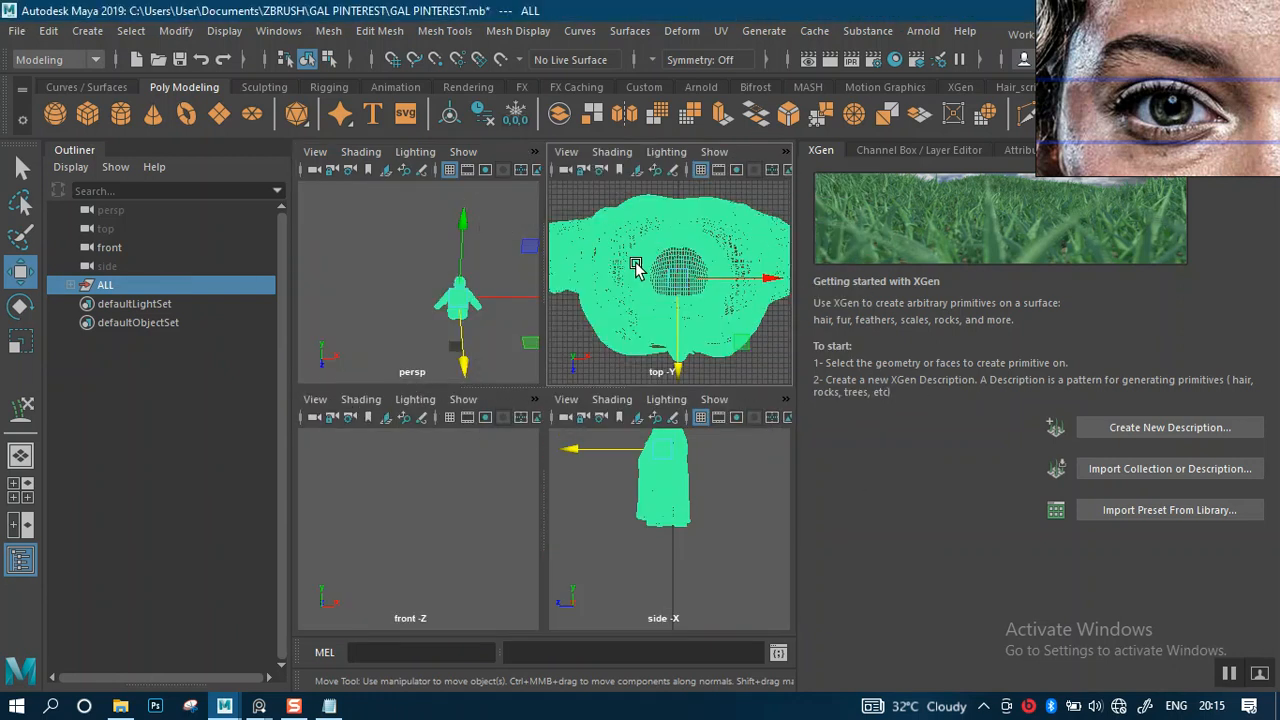
key("space")
- Create a polygon sphere at the world origin as a reference for centering the character
left_click(560, 226)
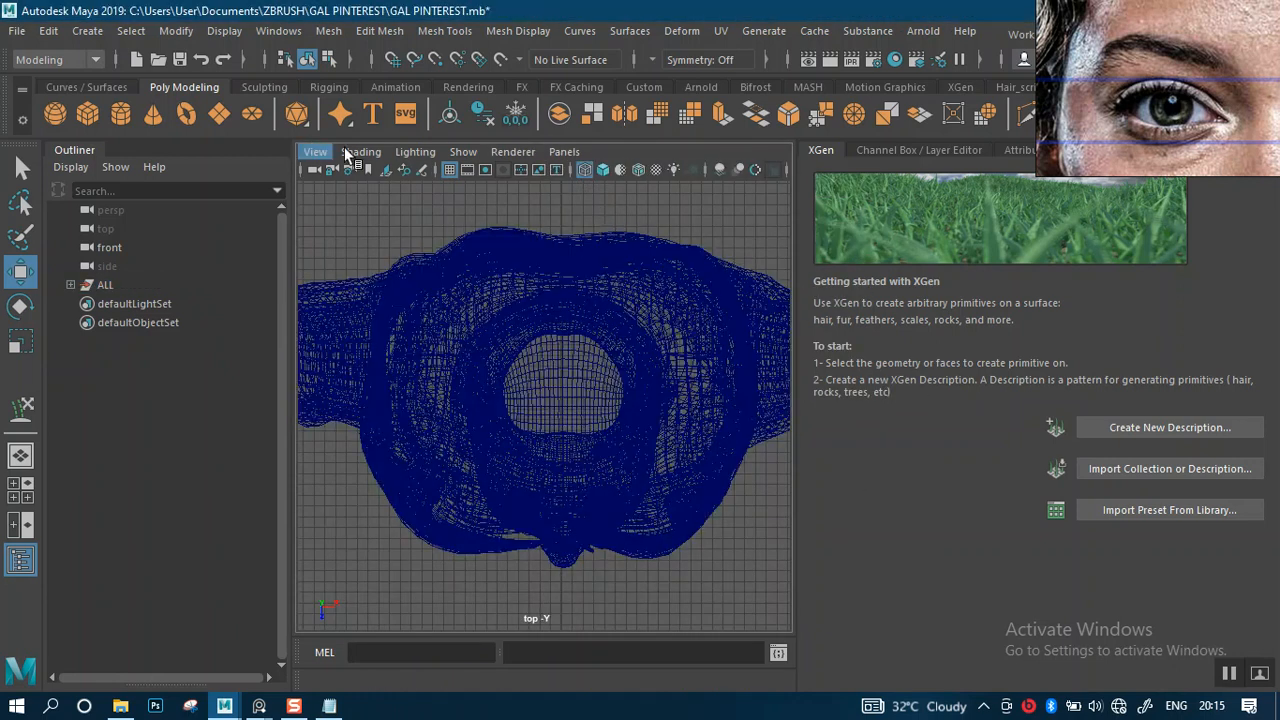
right_click_drag(430, 205, 334, 211, "shift")
right_click_drag(422, 213, 508, 211, "shift")
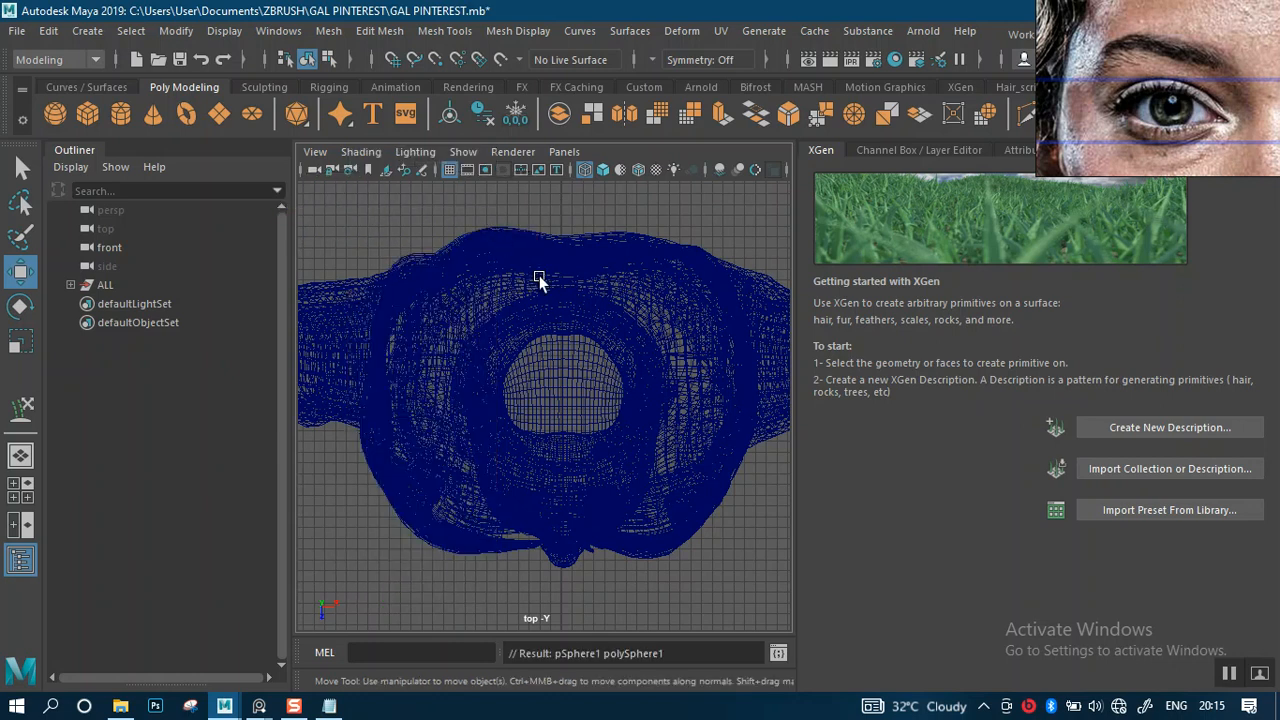
right_click_drag(585, 343, 616, 428, "alt")
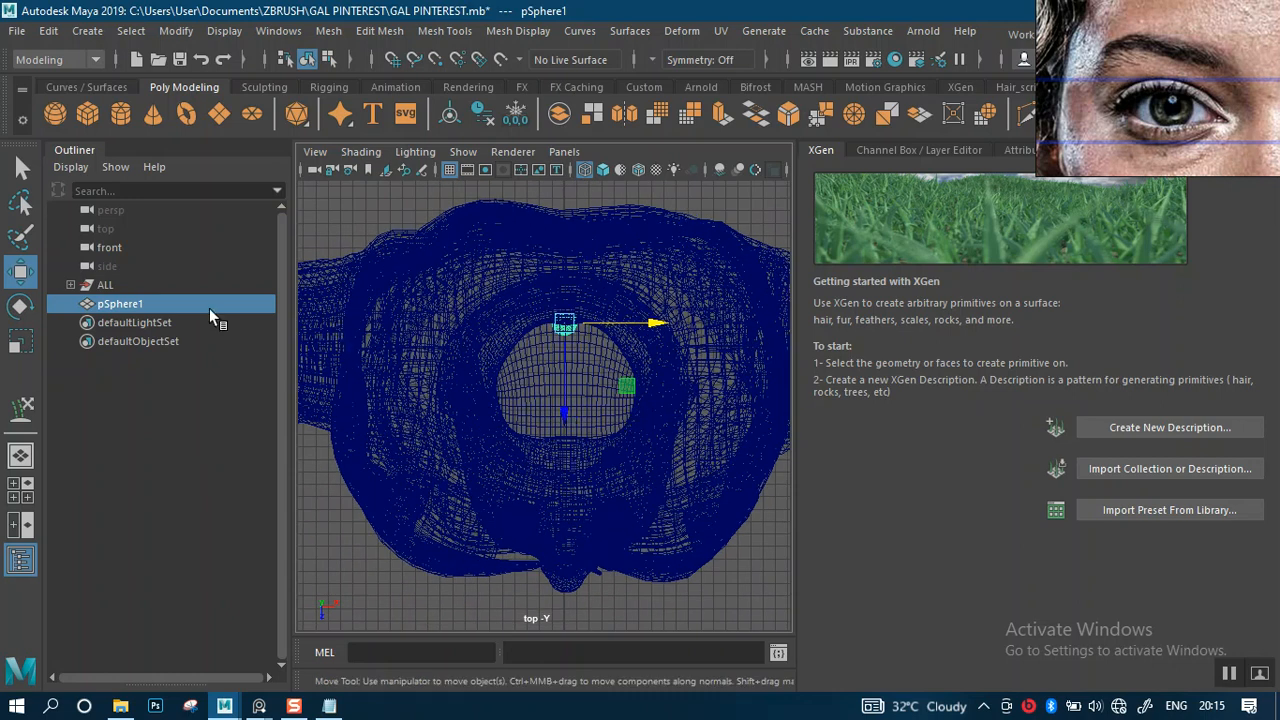
- Move the ALL group back along Z to about -0.015 cm so its pivot lines up with the sphere's center
left_click(127, 289)
left_click_drag(566, 487, 569, 409)
scroll(660, 398, "up", 5)
middle_click_drag(582, 250, 576, 316, "alt")
right_click_drag(576, 316, 665, 505, "alt")
middle_click_drag(580, 266, 549, 417, "alt")
right_click_drag(550, 345, 617, 483, "alt")
middle_click_drag(625, 318, 571, 400, "alt")
left_click_drag(578, 400, 580, 423)
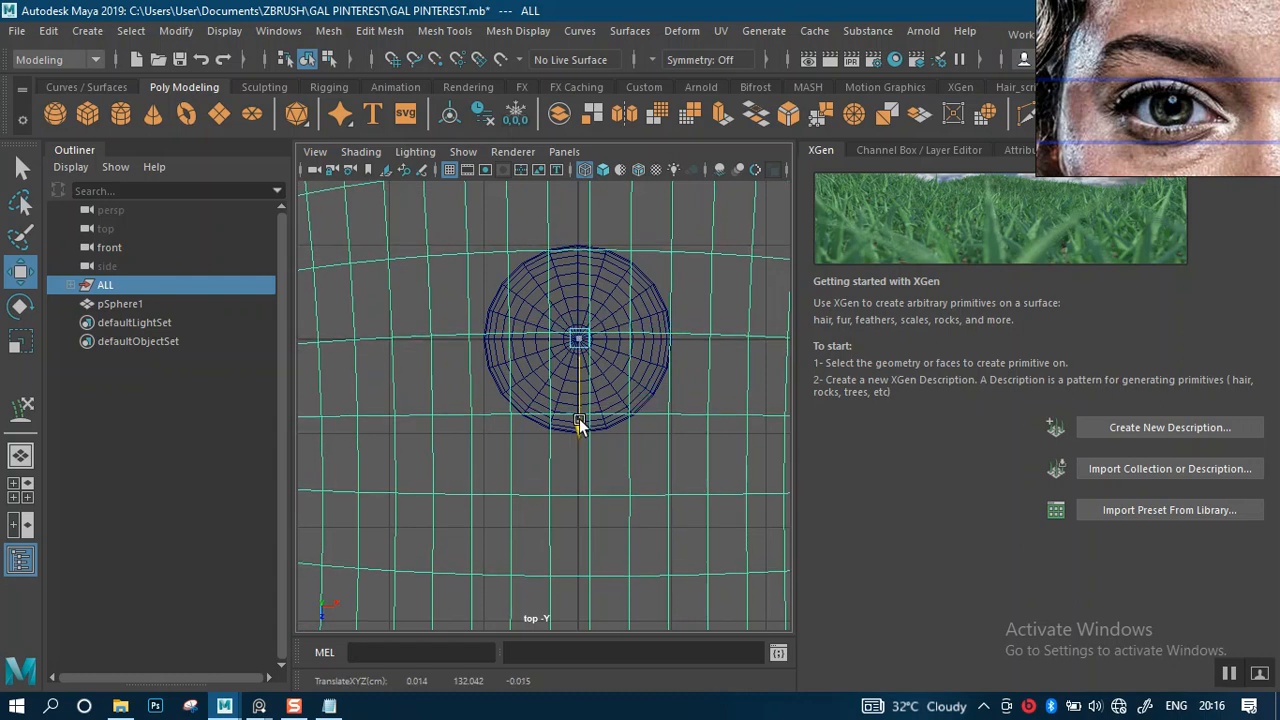
scroll(584, 350, "down", 6)
left_click(533, 225)
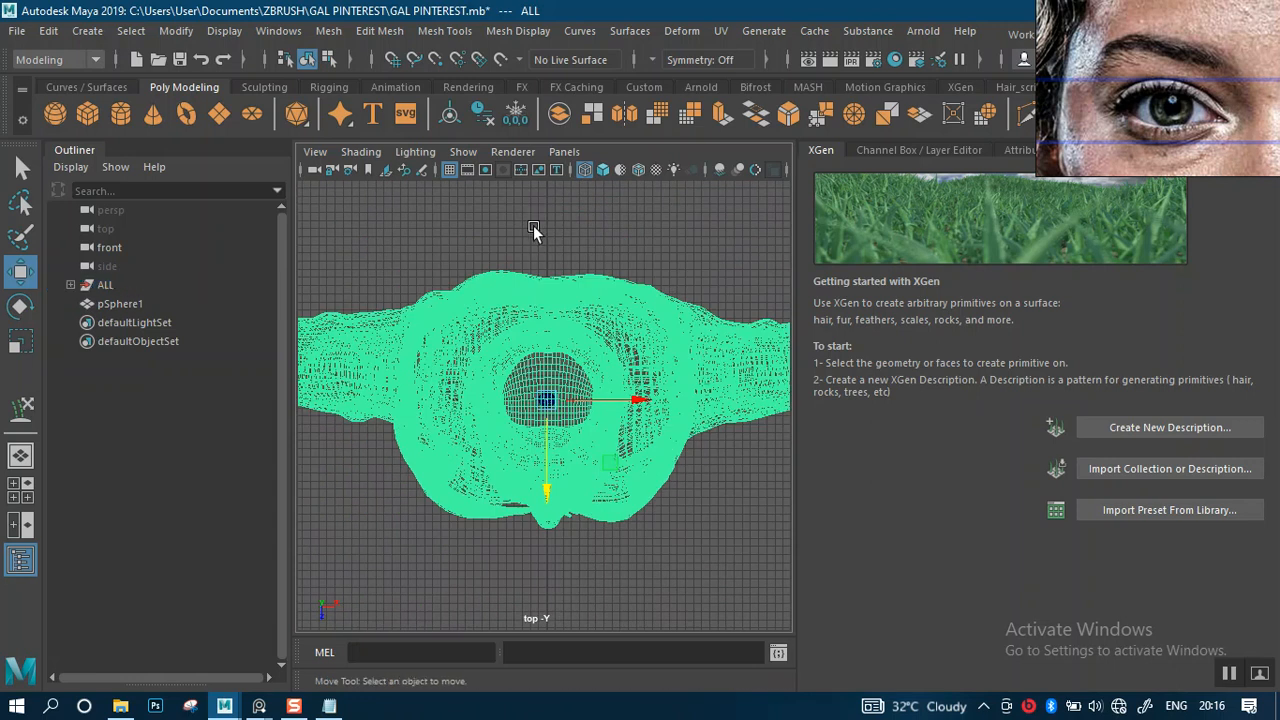
- Expand the ALL, MISCELL and HAIR_SCALPS groups and hide the HEAD_AND_GARMENT group
left_click(69, 285)
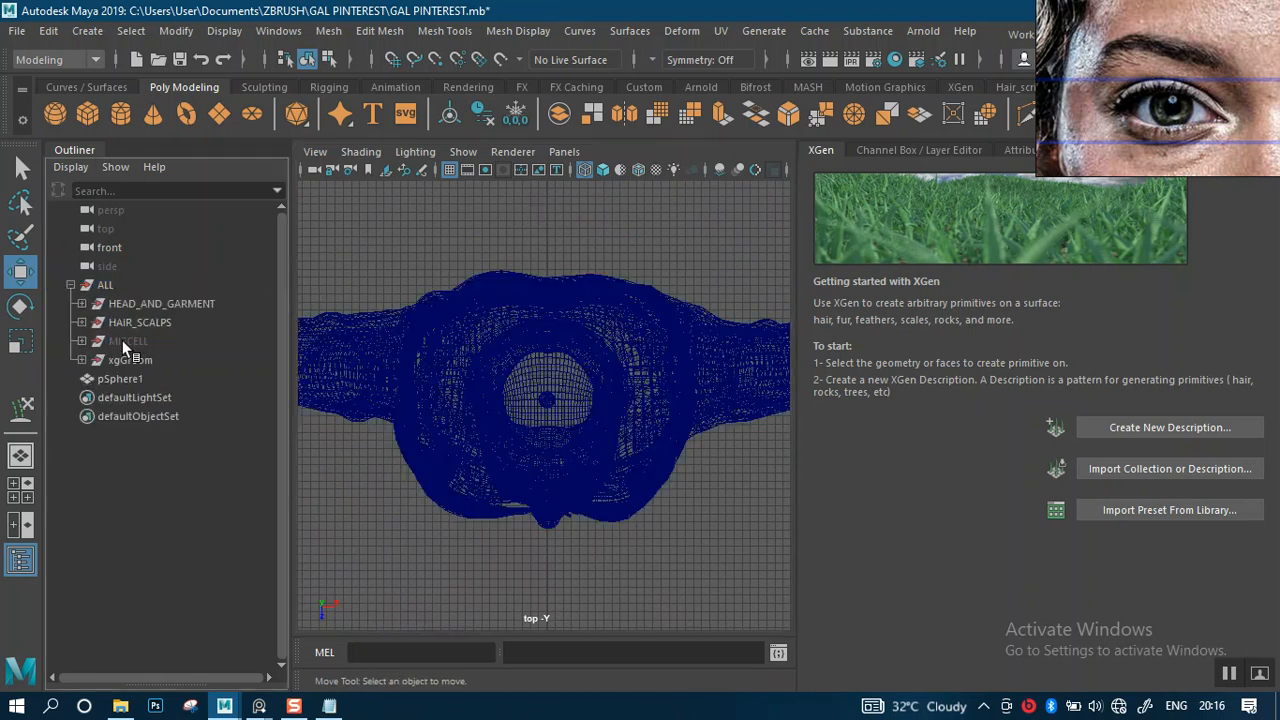
left_click(119, 379)
left_click(81, 341)
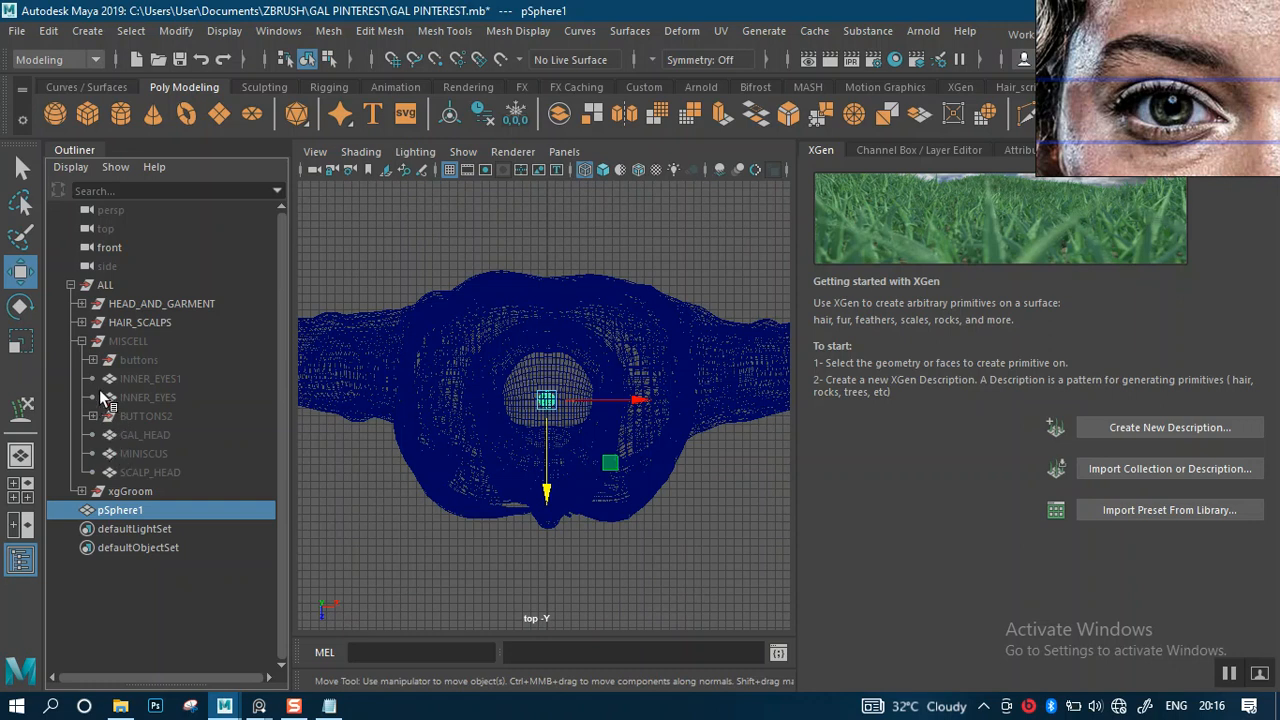
left_click(81, 322)
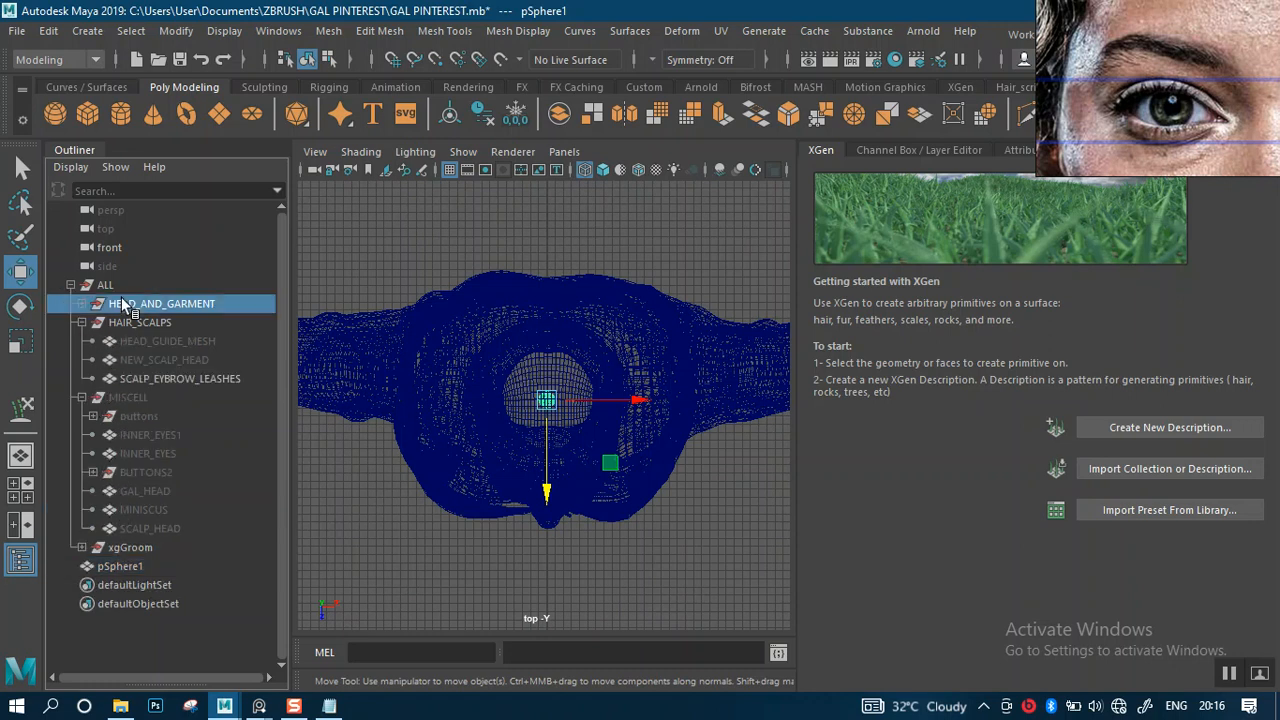
left_click(123, 301)
key("ctrl+h")
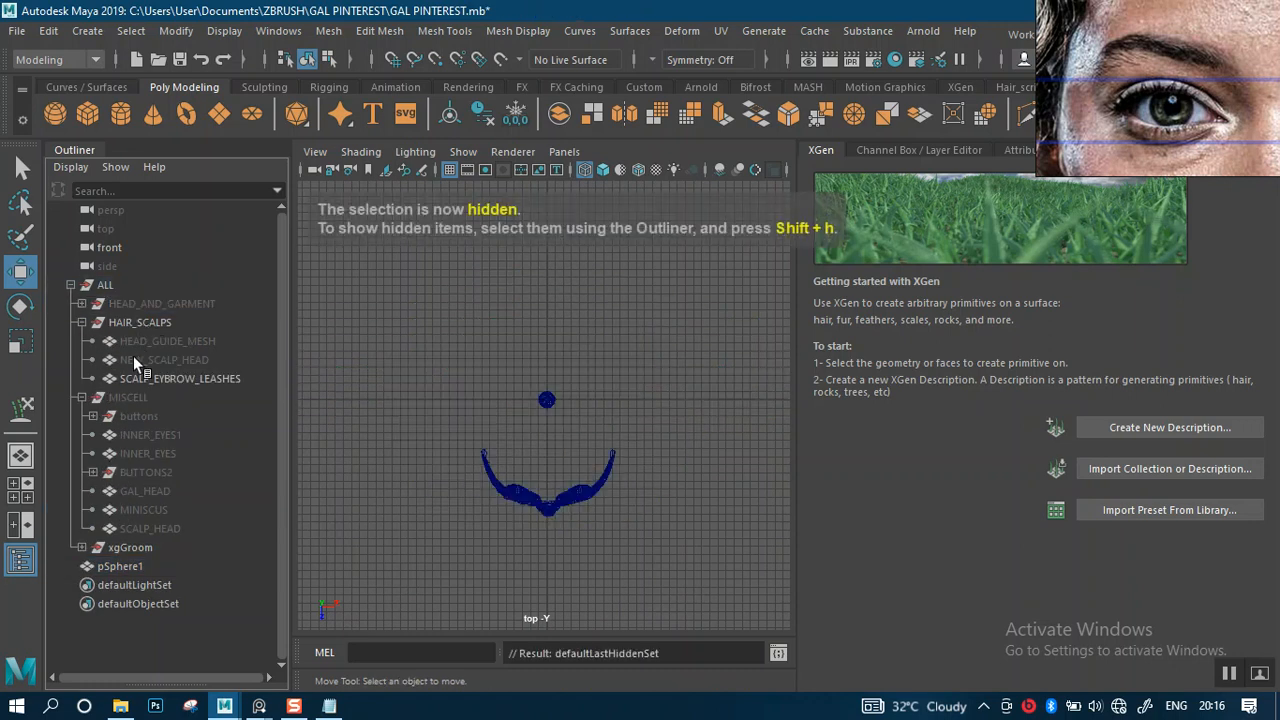
- Freeze the transformations of the hidden NEW_SCALP_HEAD and HEAD_GUIDE_MESH meshes
left_click(140, 356)
left_click(160, 341, "ctrl")
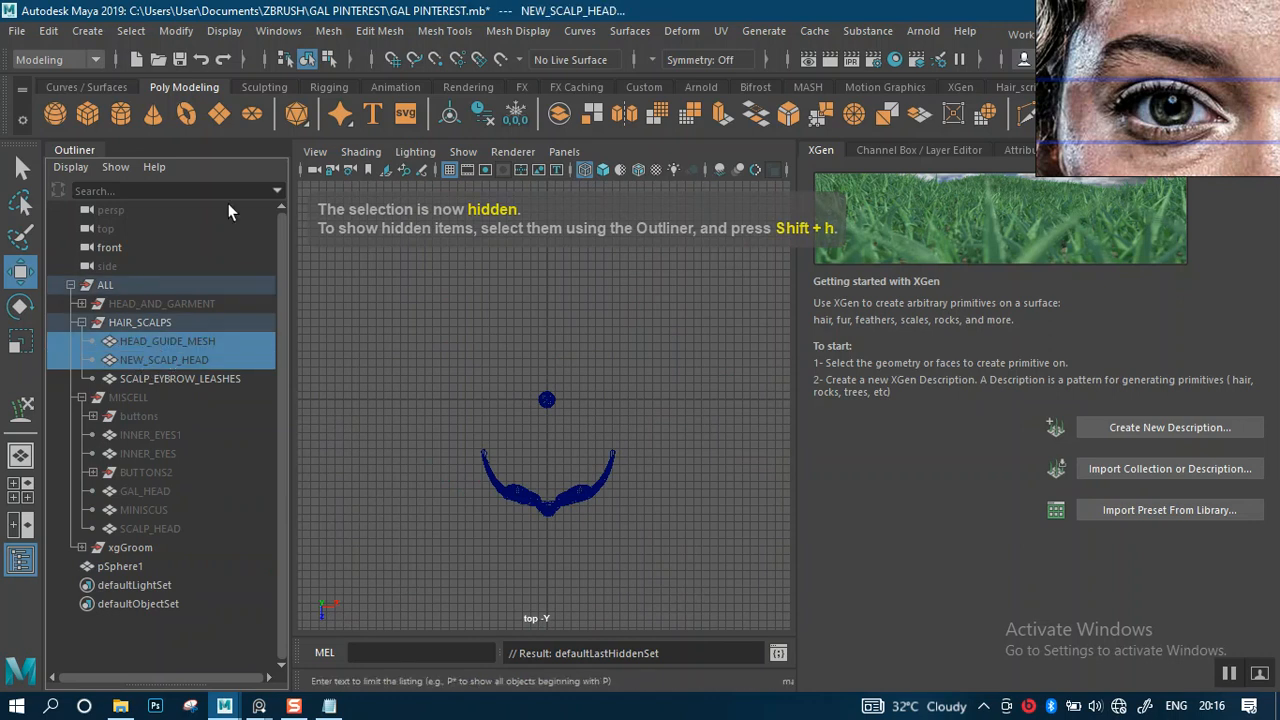
left_click(160, 32)
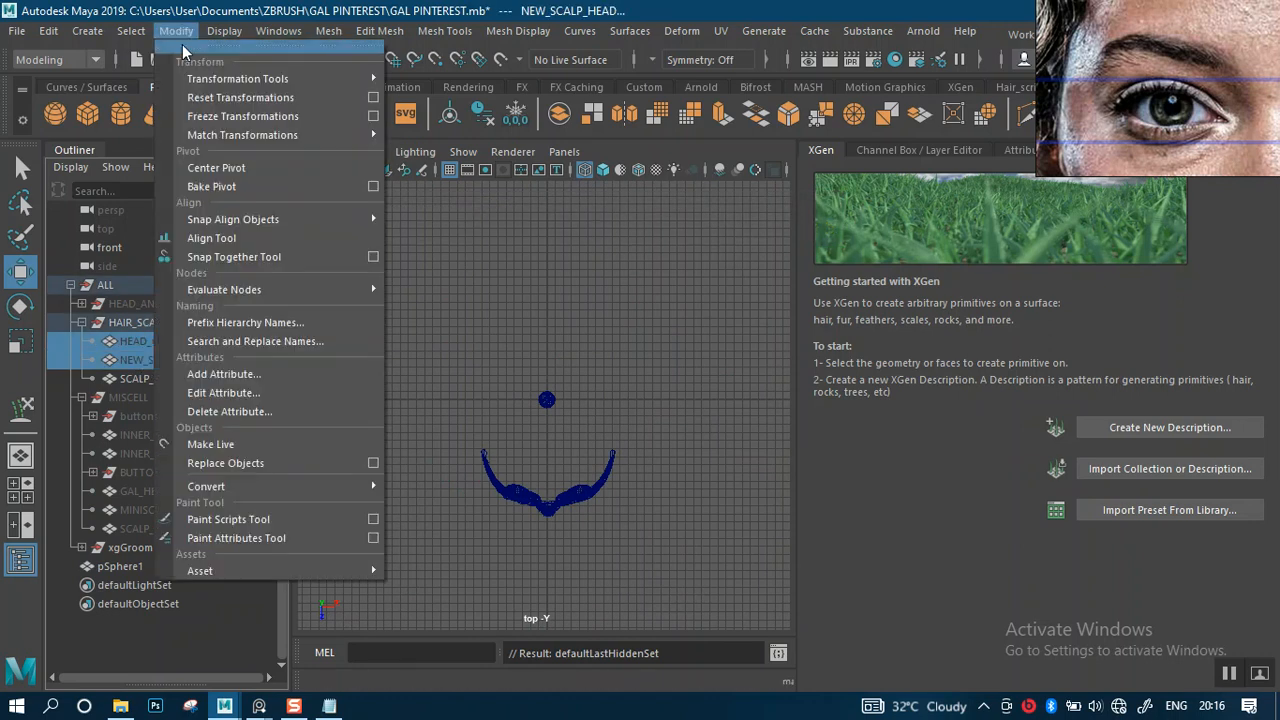
left_click(218, 116)
left_click(526, 332)
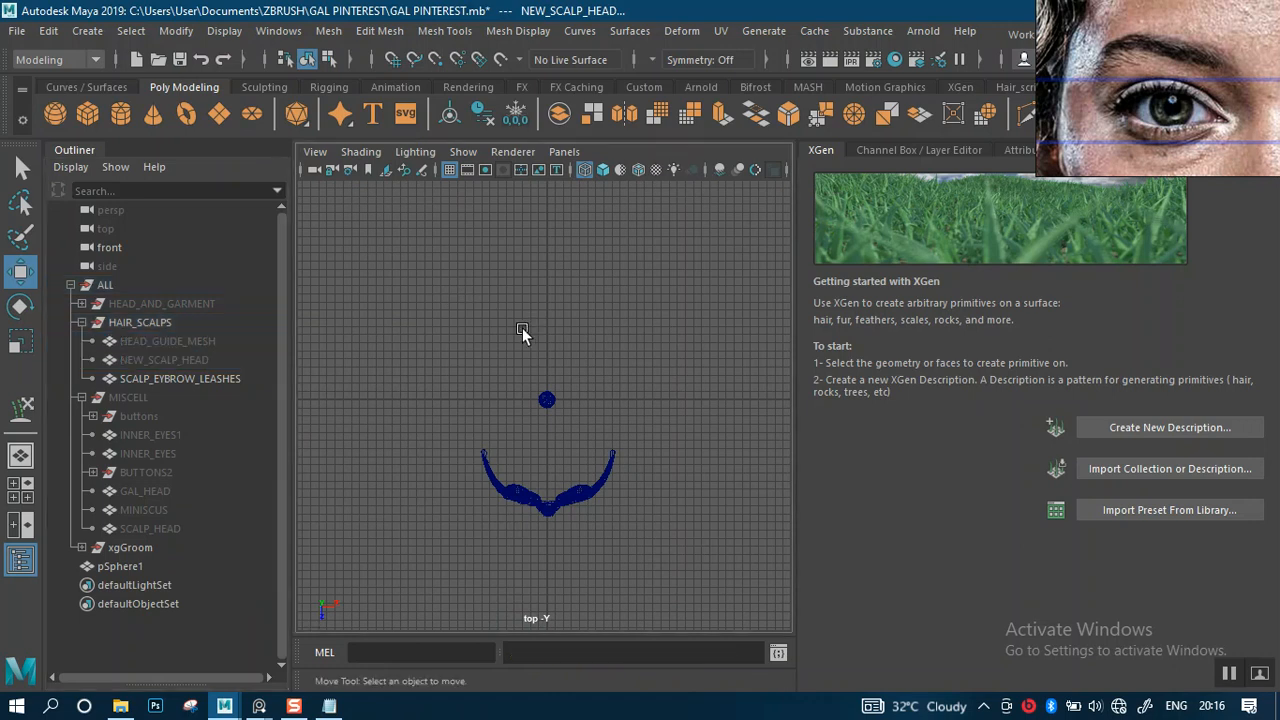
- Center the pivot of SCALP_EYBROW_LEASHES and frame the mesh in the perspective view
key("space")
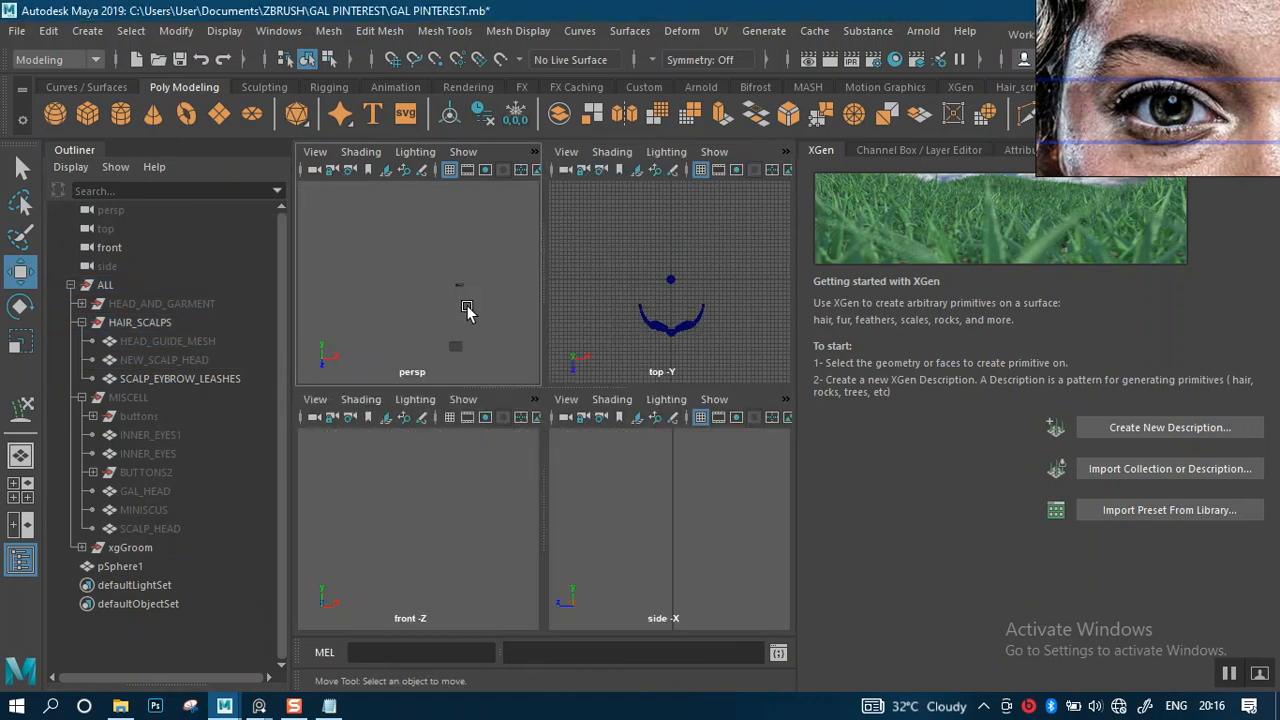
key("space")
key("f")
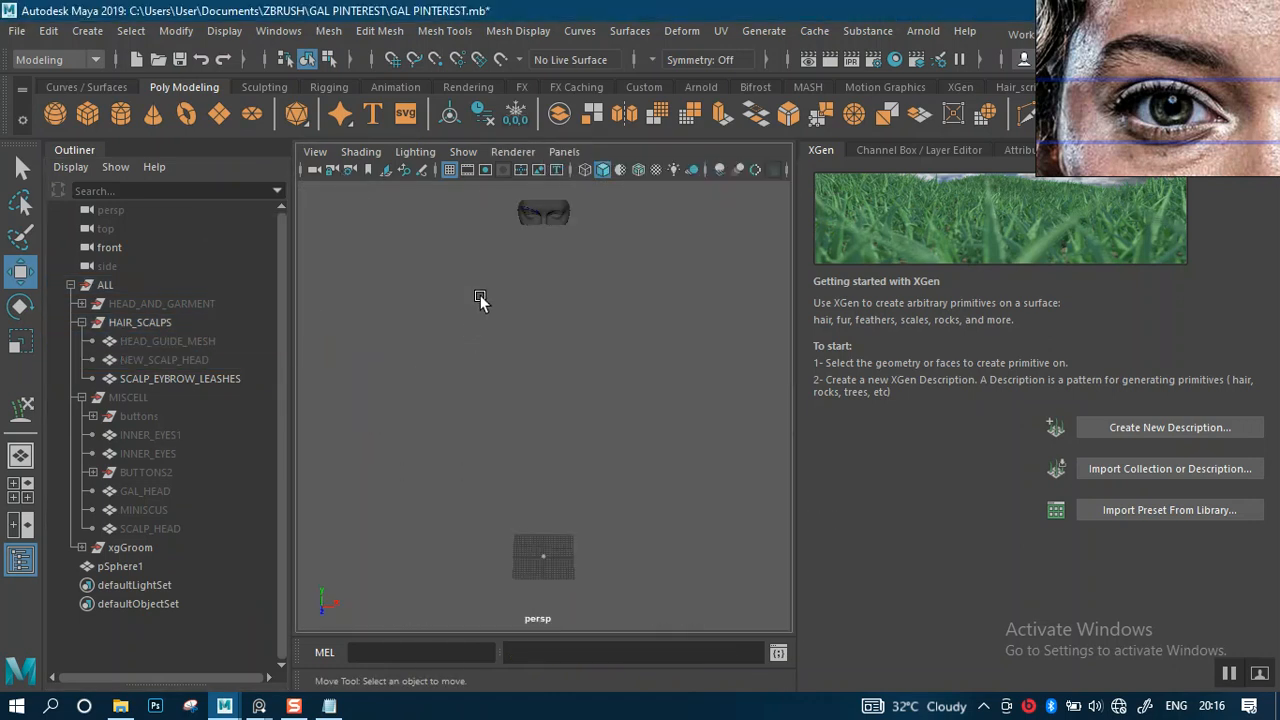
left_click(163, 378)
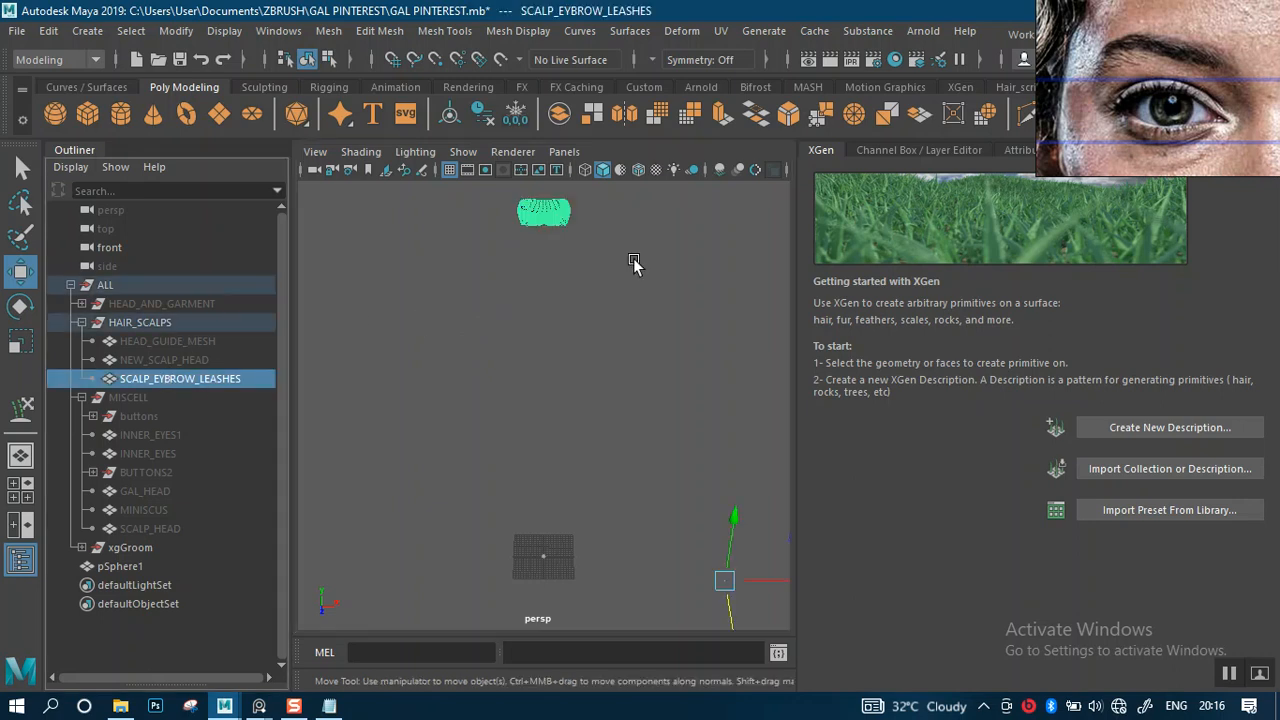
left_click(450, 115)
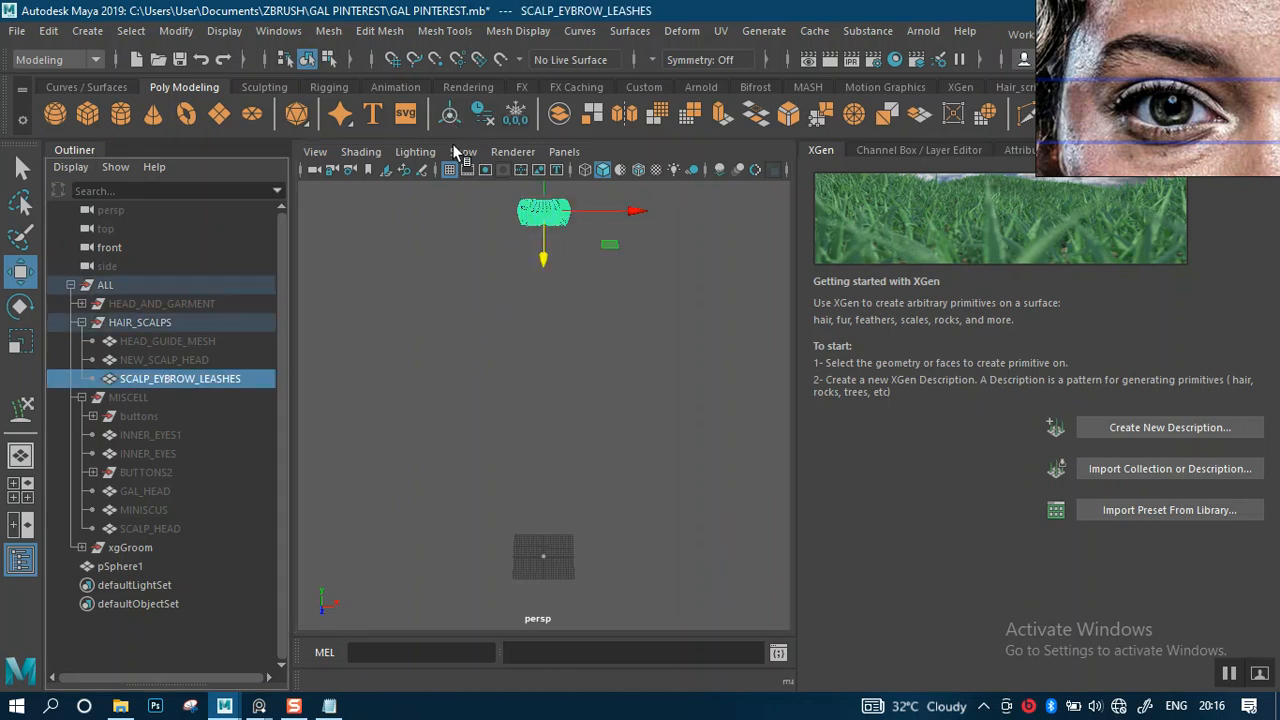
key("f")
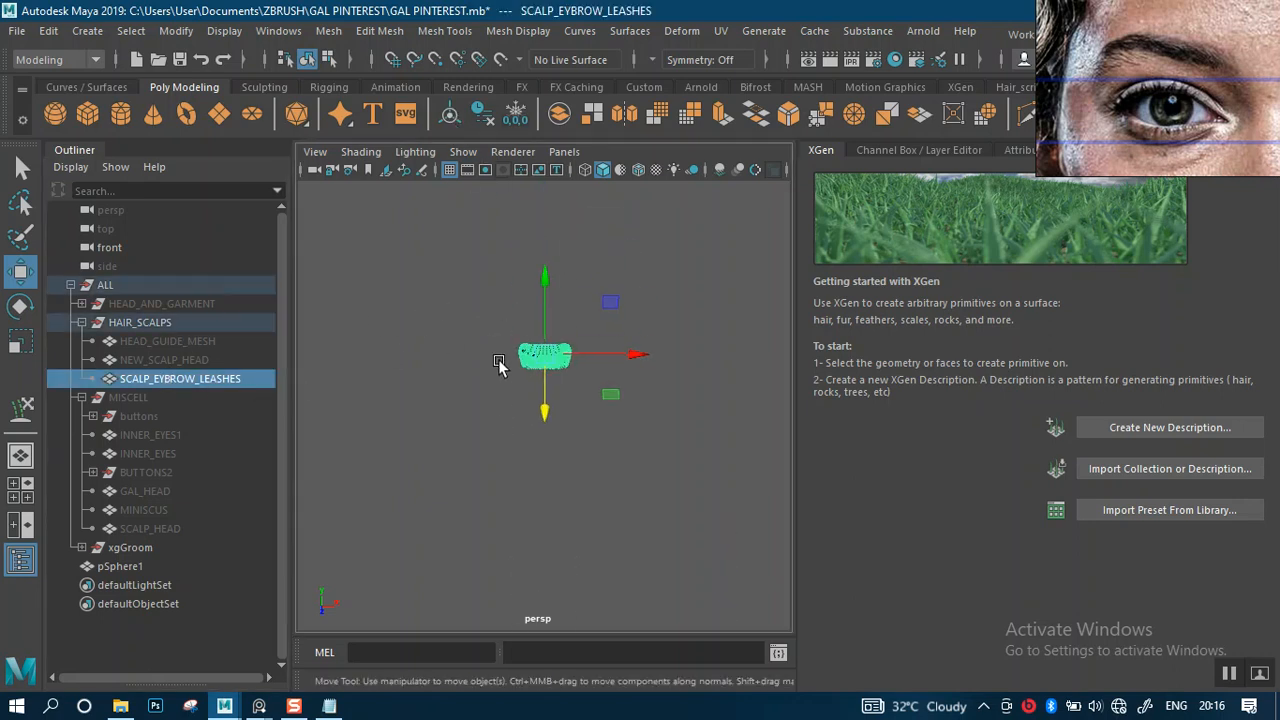
key("f")
- Inspect the eyebrow curves on the scalp, expand xgGroom and xgCurvesFromGuides1, and select xgGuide6_tempCurve to check its pivot
left_click(553, 290)
scroll(553, 290, "up", 5)
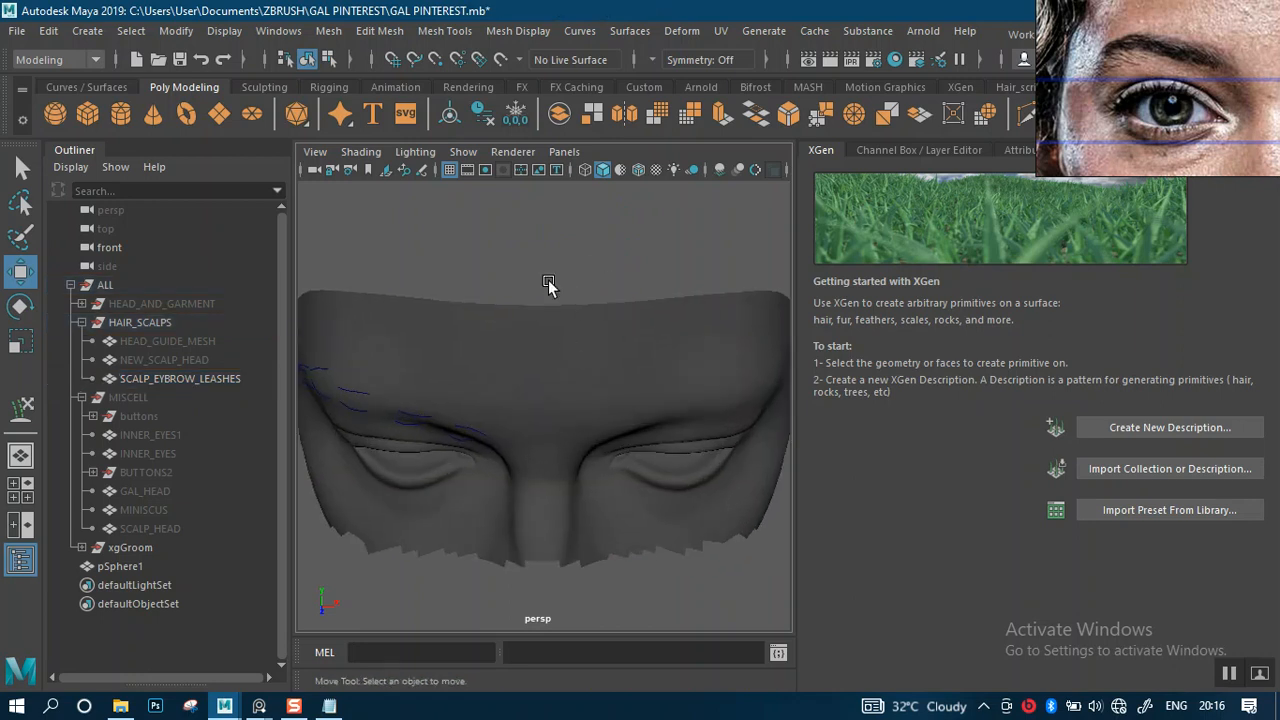
left_click_drag(507, 242, 517, 280, "alt")
scroll(509, 266, "down", 4)
left_click_drag(510, 234, 507, 260, "alt")
scroll(517, 234, "up", 3)
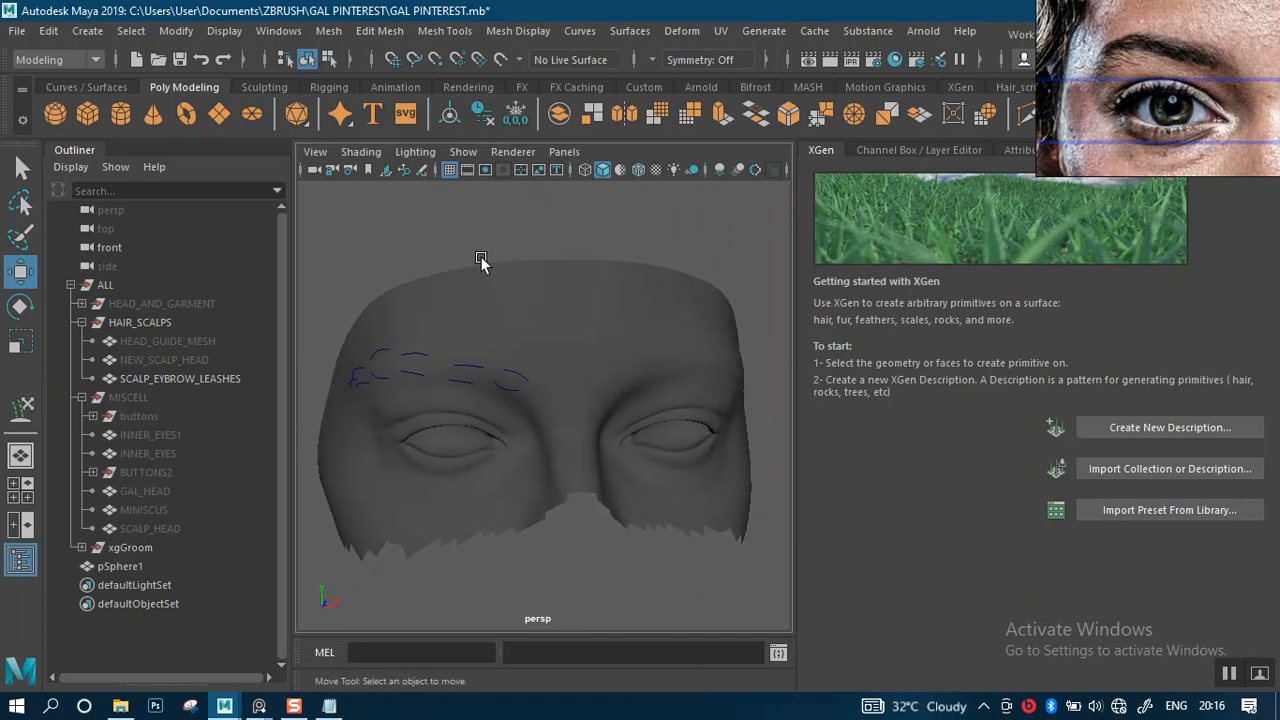
left_click(82, 548)
left_click(93, 566)
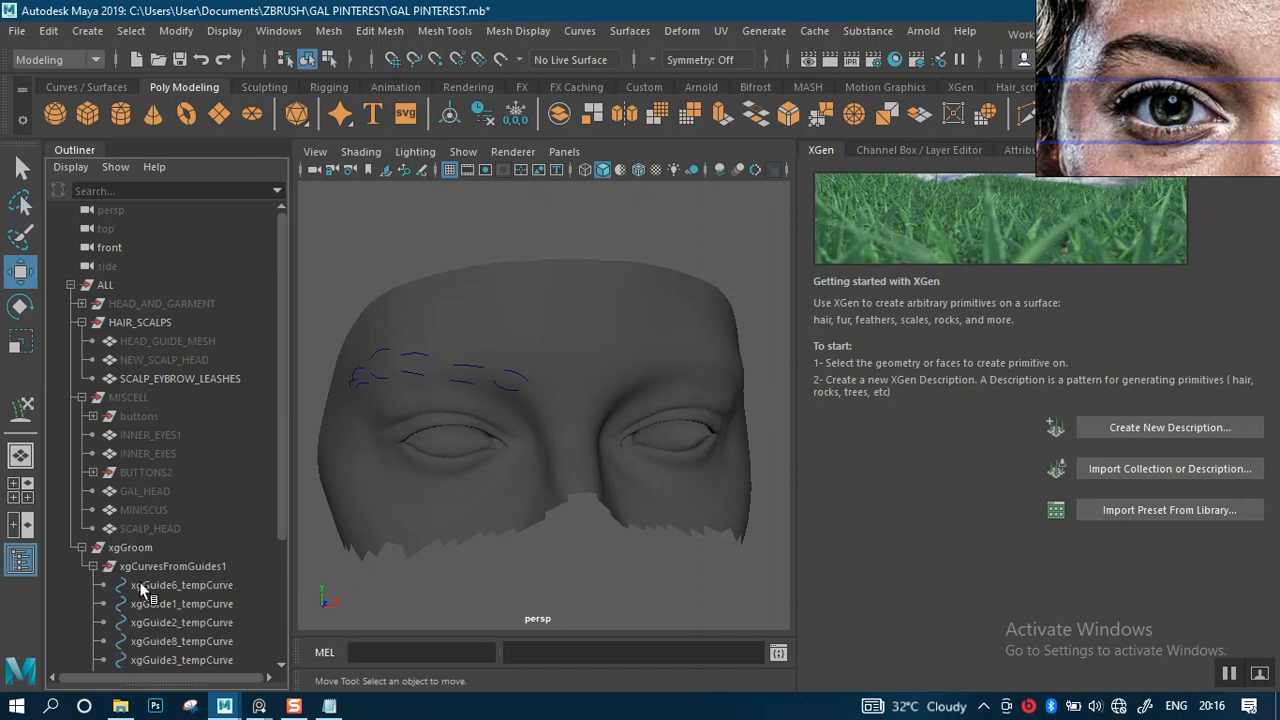
left_click(160, 585)
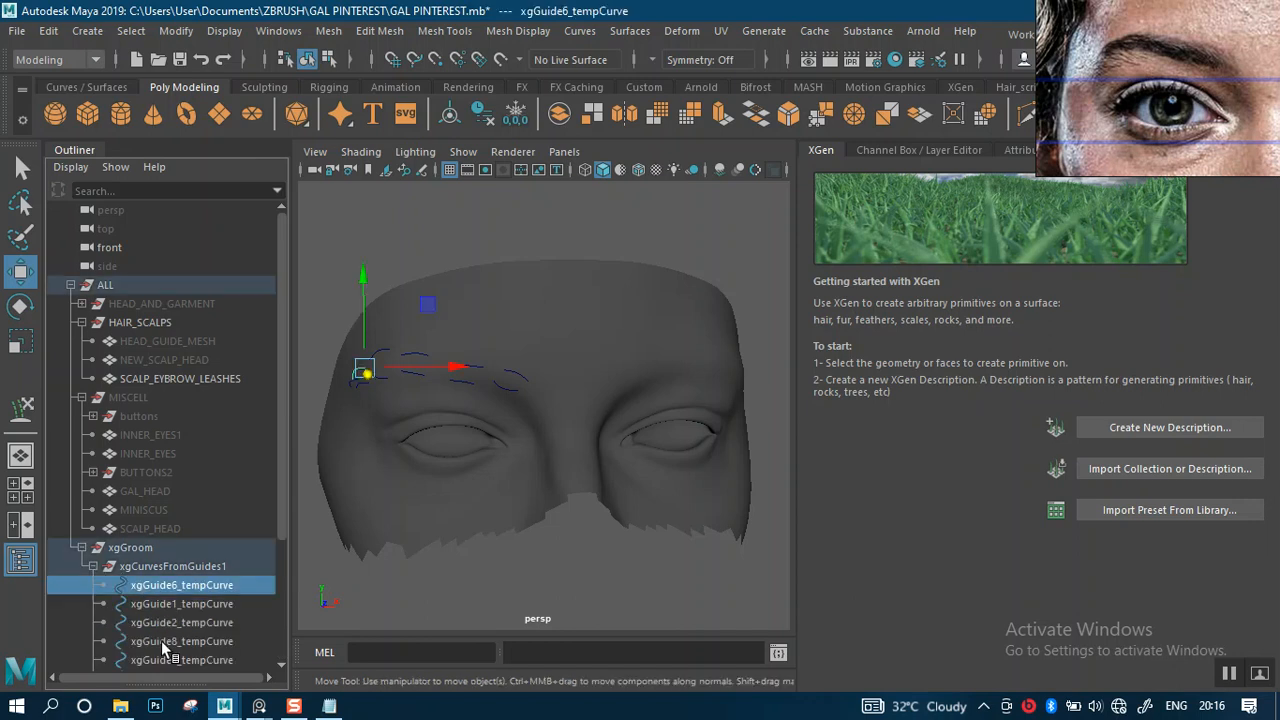
- Delete the construction history of the SCALP_EYBROW_LEASHES mesh
left_click(155, 360)
left_click(155, 377)
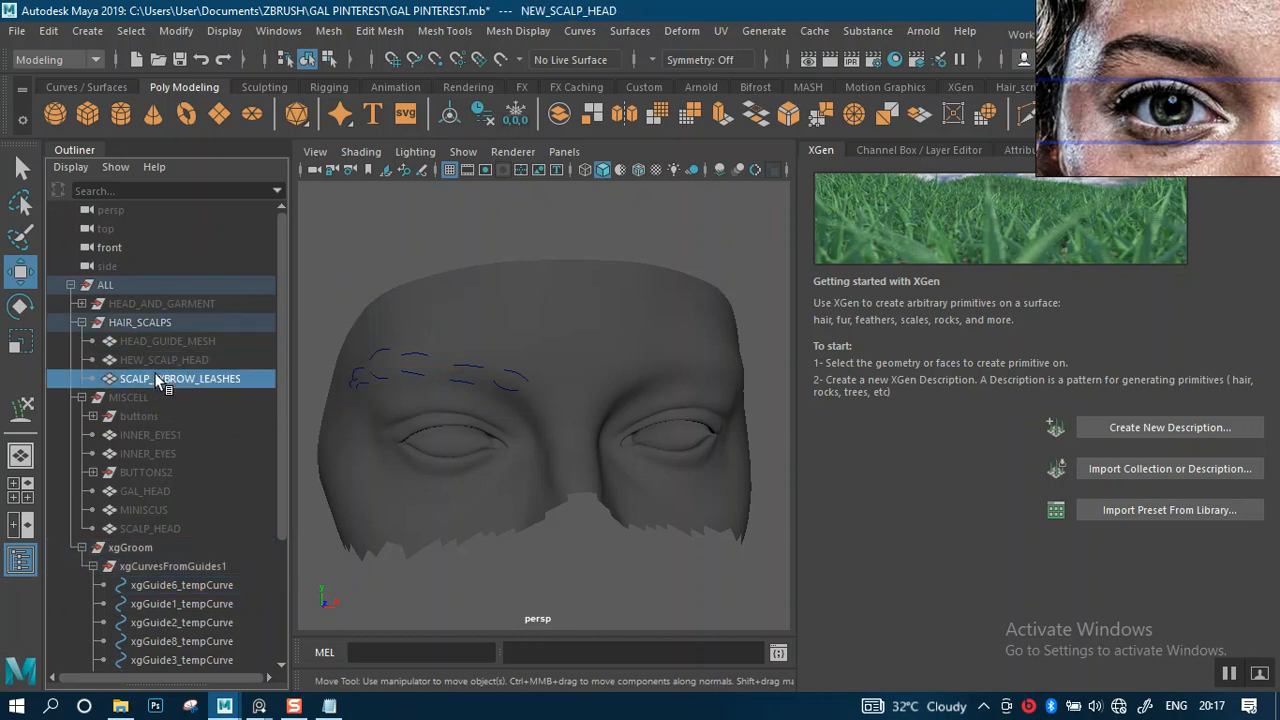
key("f")
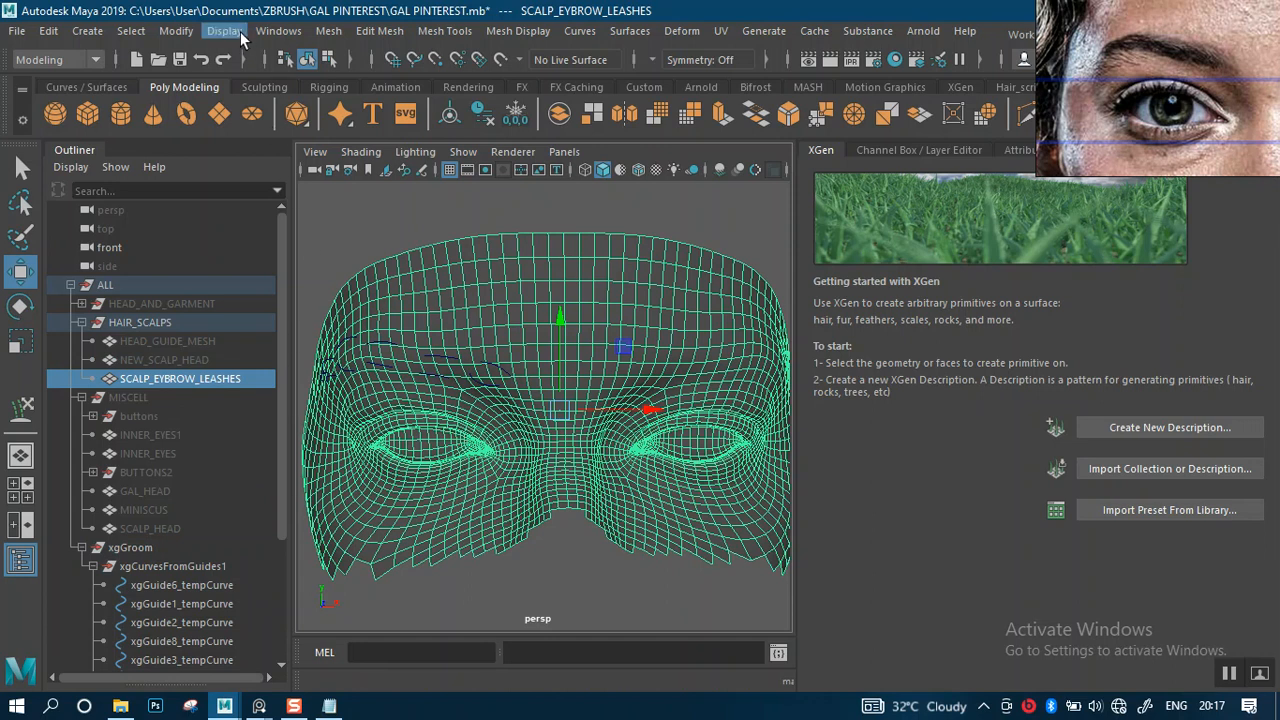
left_click(49, 31)
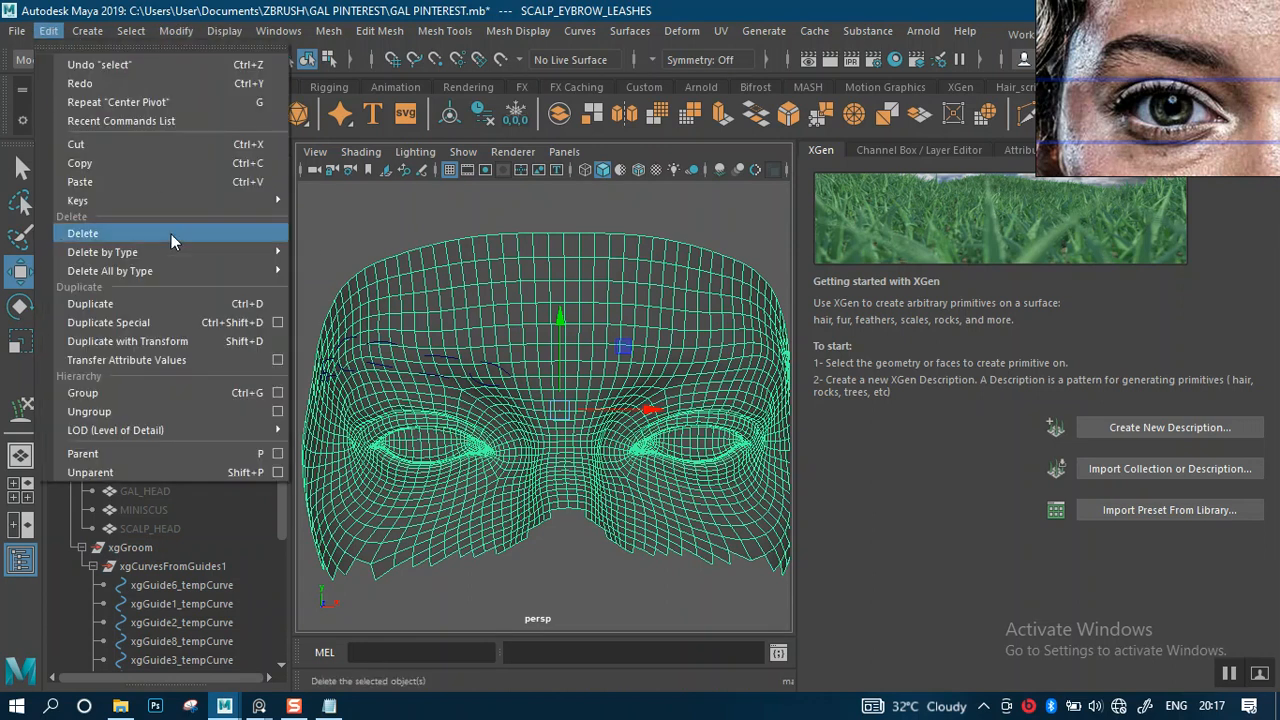
mouse_move(275, 252)
left_click(322, 266)
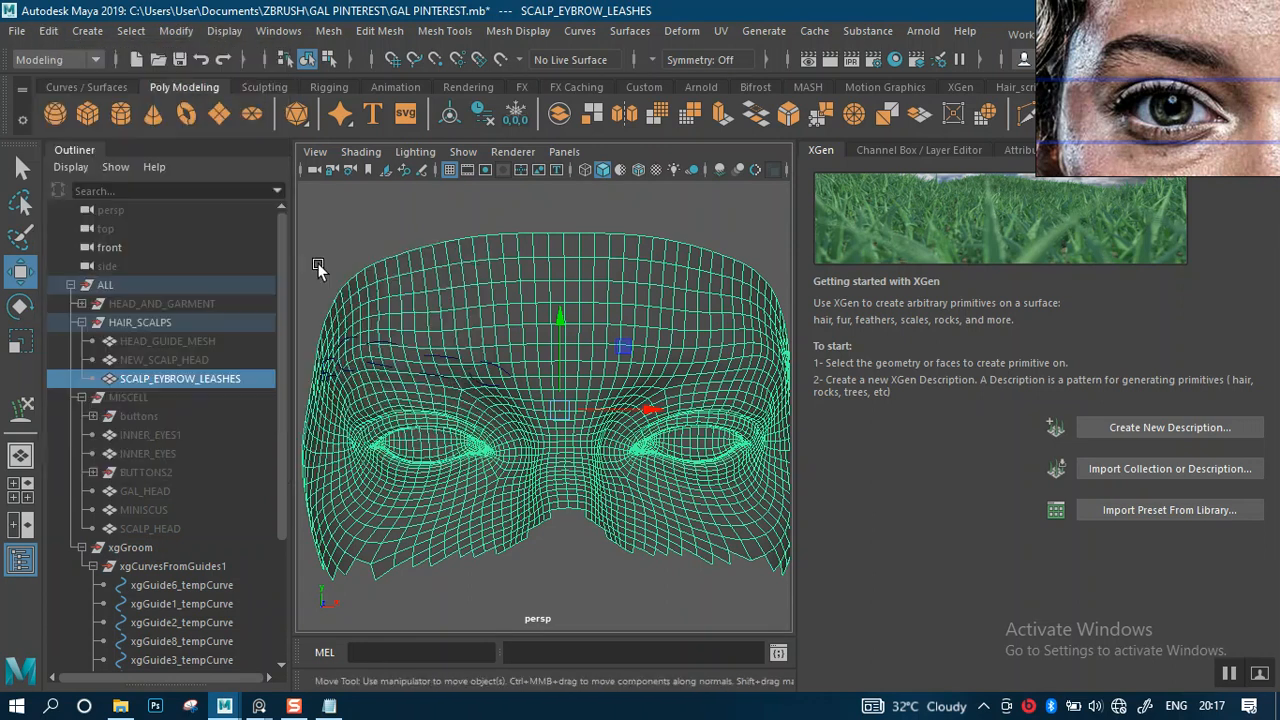
- Freeze the transformations of the NEW_SCALP_HEAD mesh on its own
left_click(165, 360)
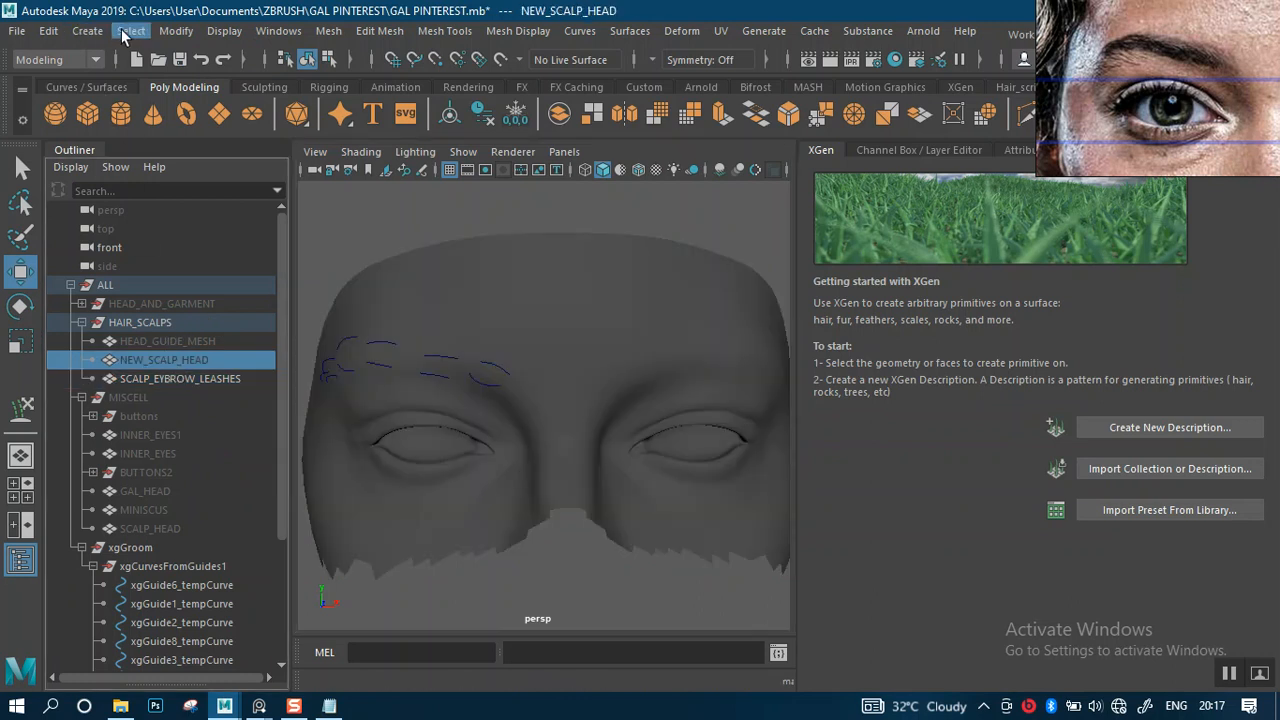
left_click(176, 30)
left_click(228, 118)
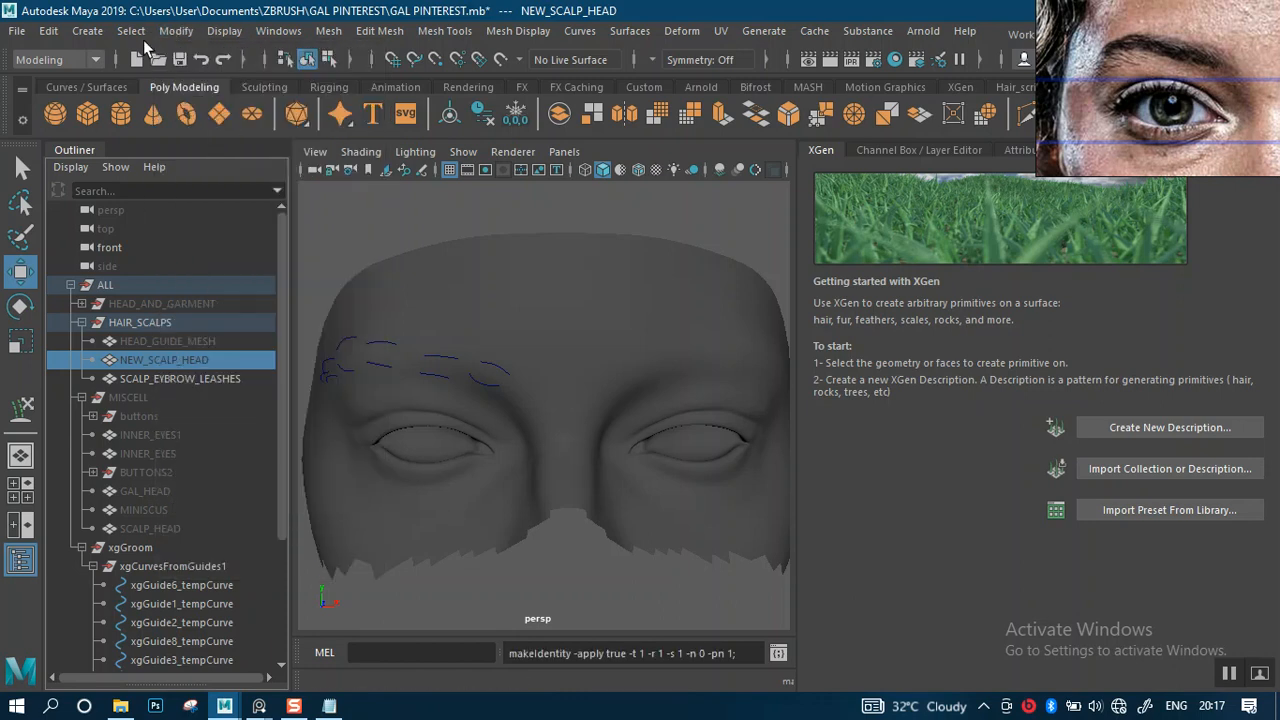
- Delete the construction history of the NEW_SCALP_HEAD mesh, deselect it, and save the scene
left_click(48, 30)
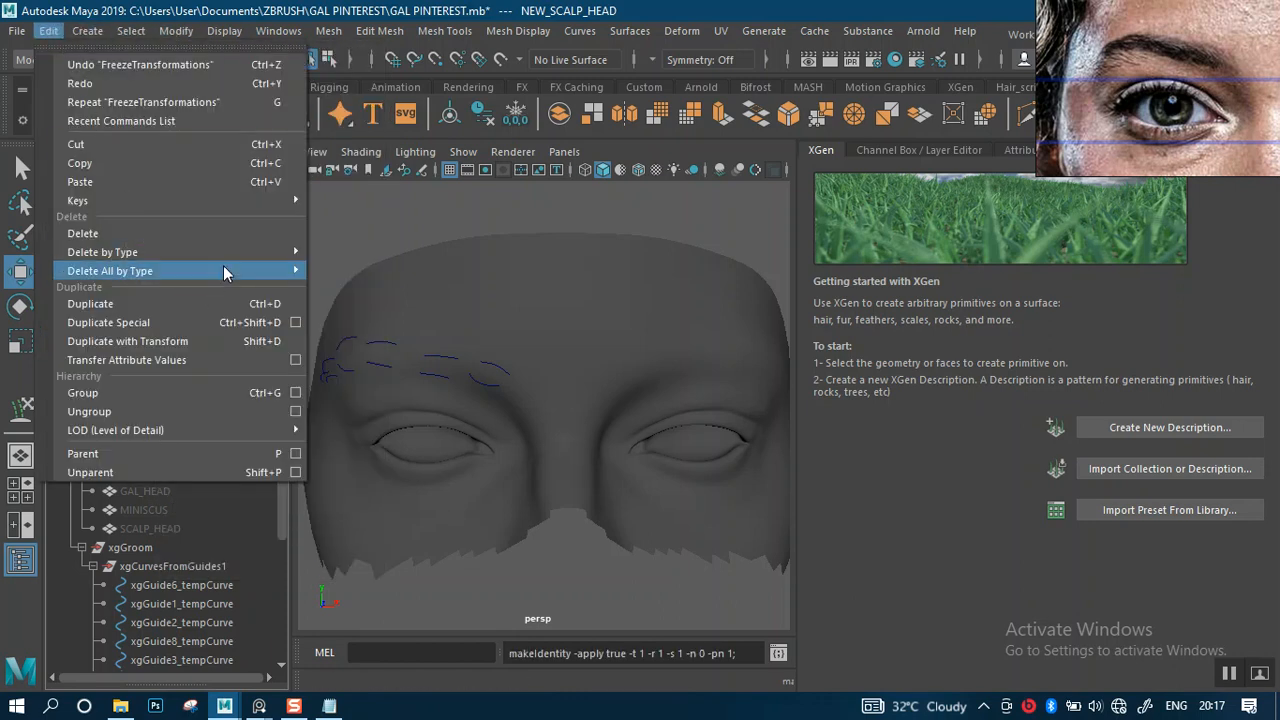
mouse_move(264, 254)
left_click(404, 290)
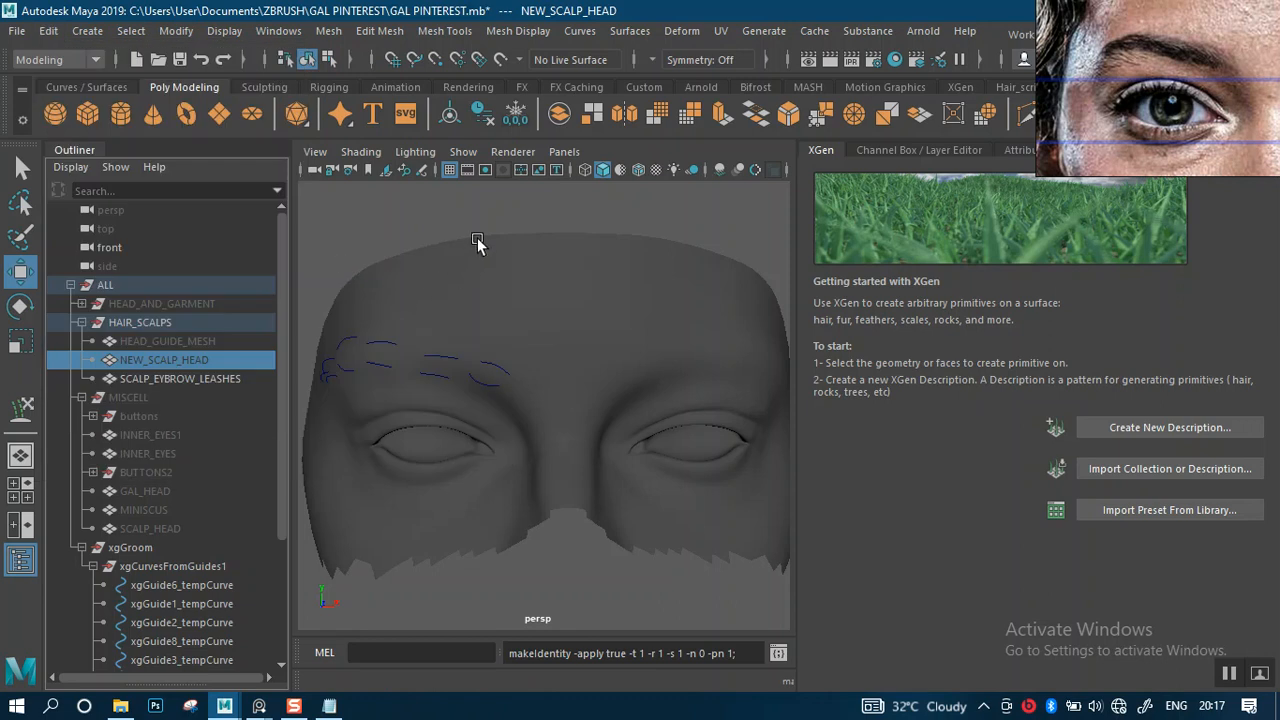
left_click(515, 214)
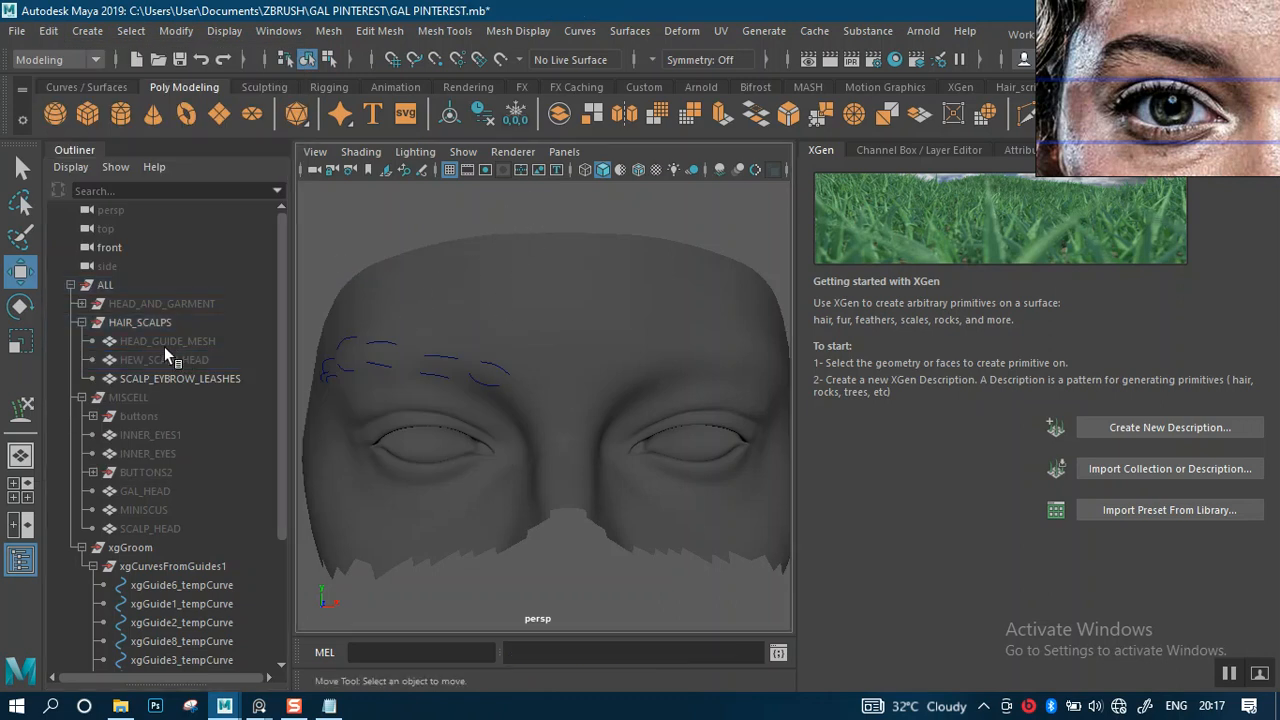
scroll(447, 375, "up", 3)
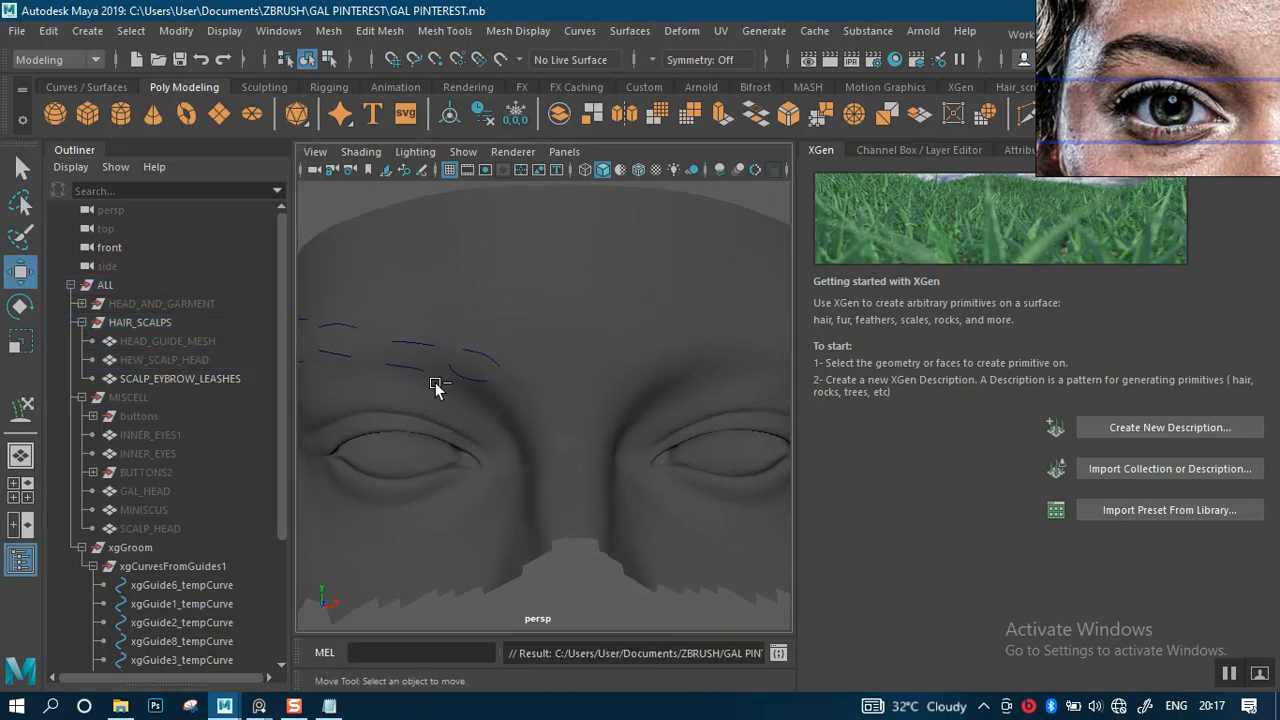
scroll(443, 330, "down", 3)
scroll(455, 330, "up", 3)
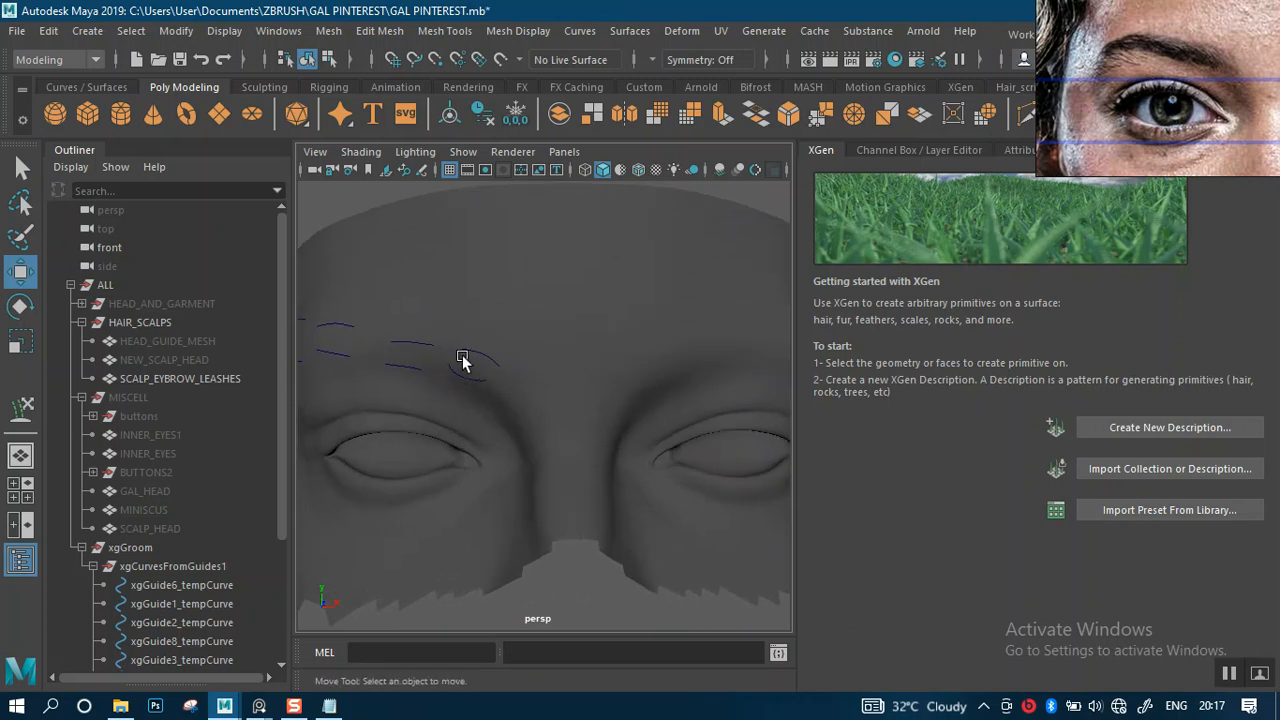
- Create a guide-controlled spline XGen description named NEW_EYE_BROW in a new collection NEW_GAL_HAIRS on the SCALP_EYBROW_LEASHES mesh
left_click(146, 378)
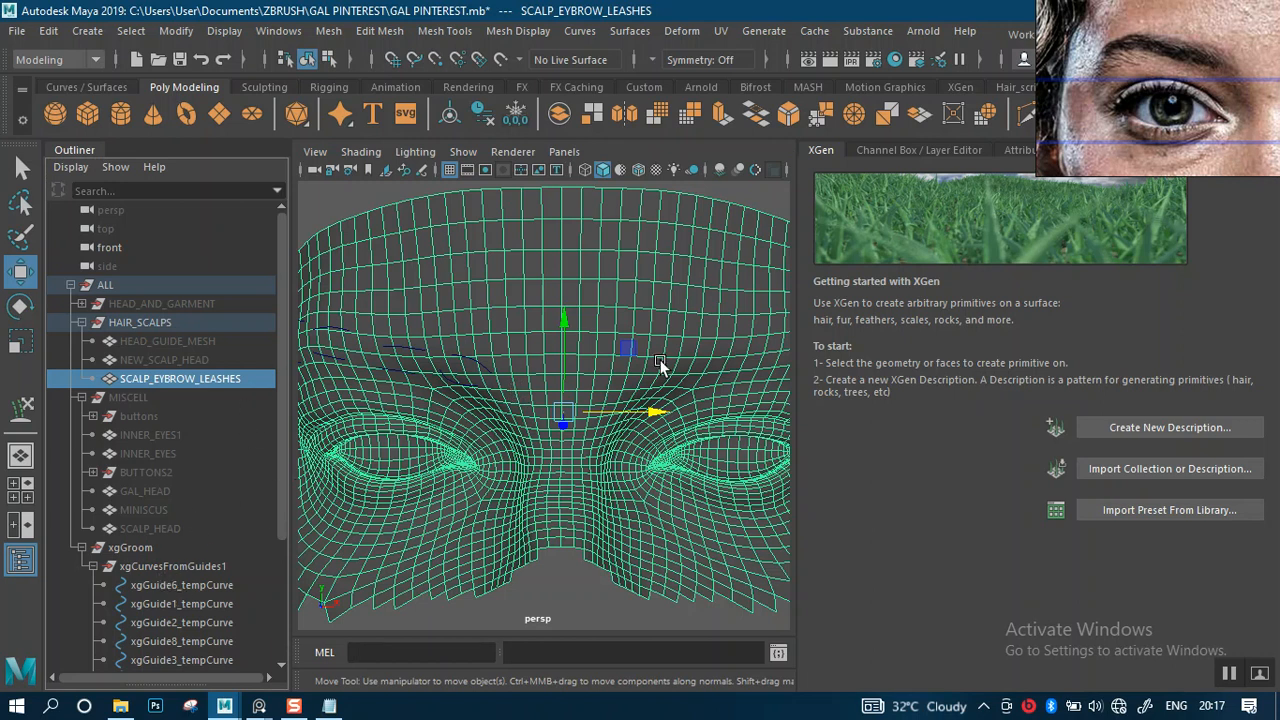
left_click(1144, 429)
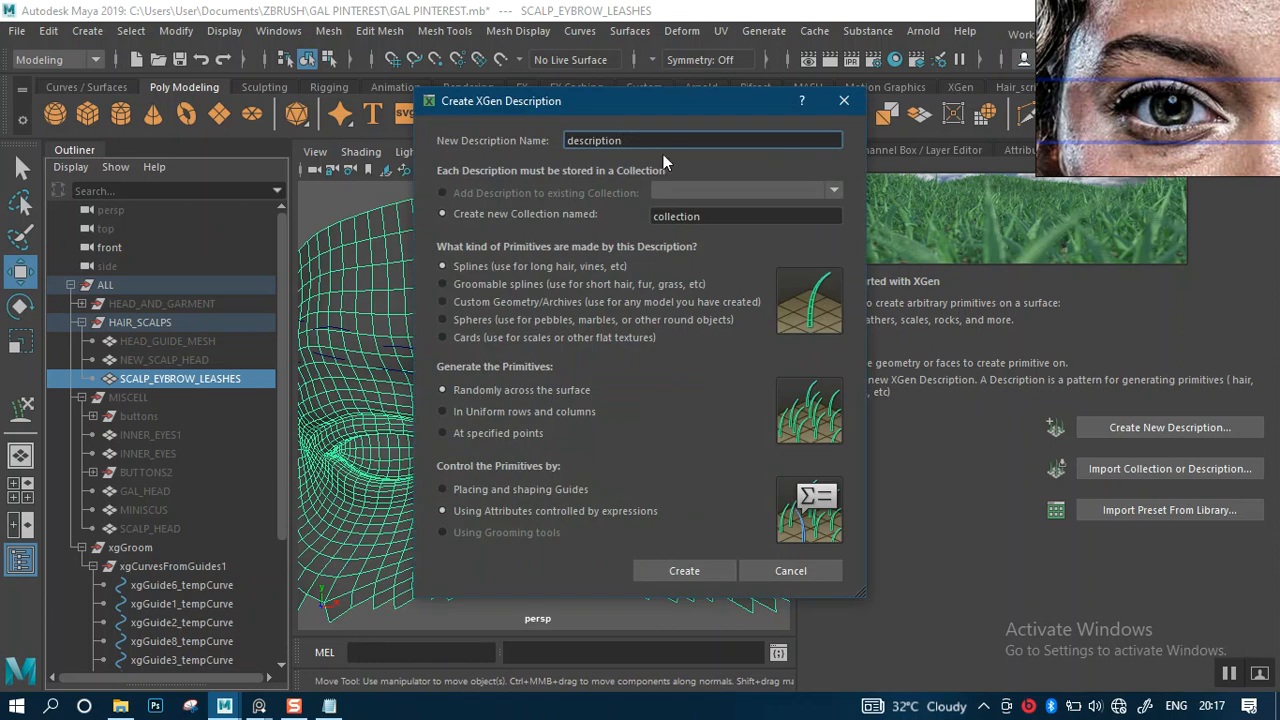
key("Tab")
type("g")
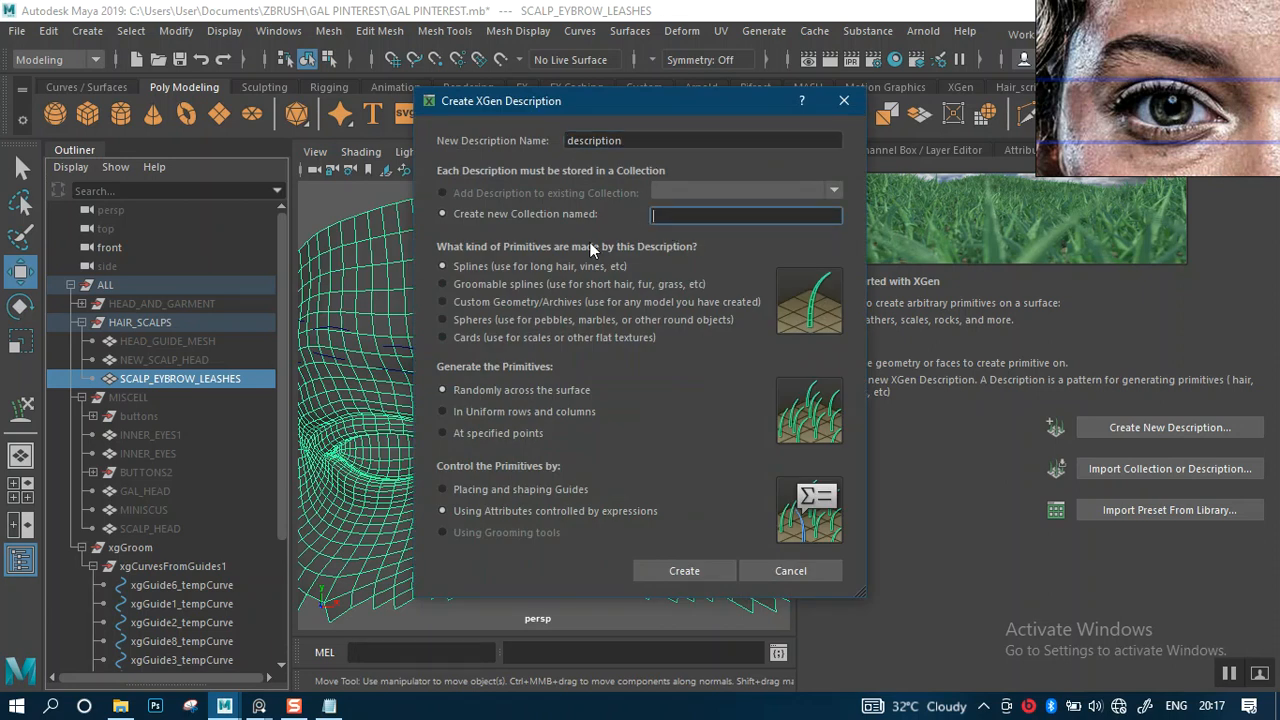
type("_GAL_HAIRS")
left_click(459, 487)
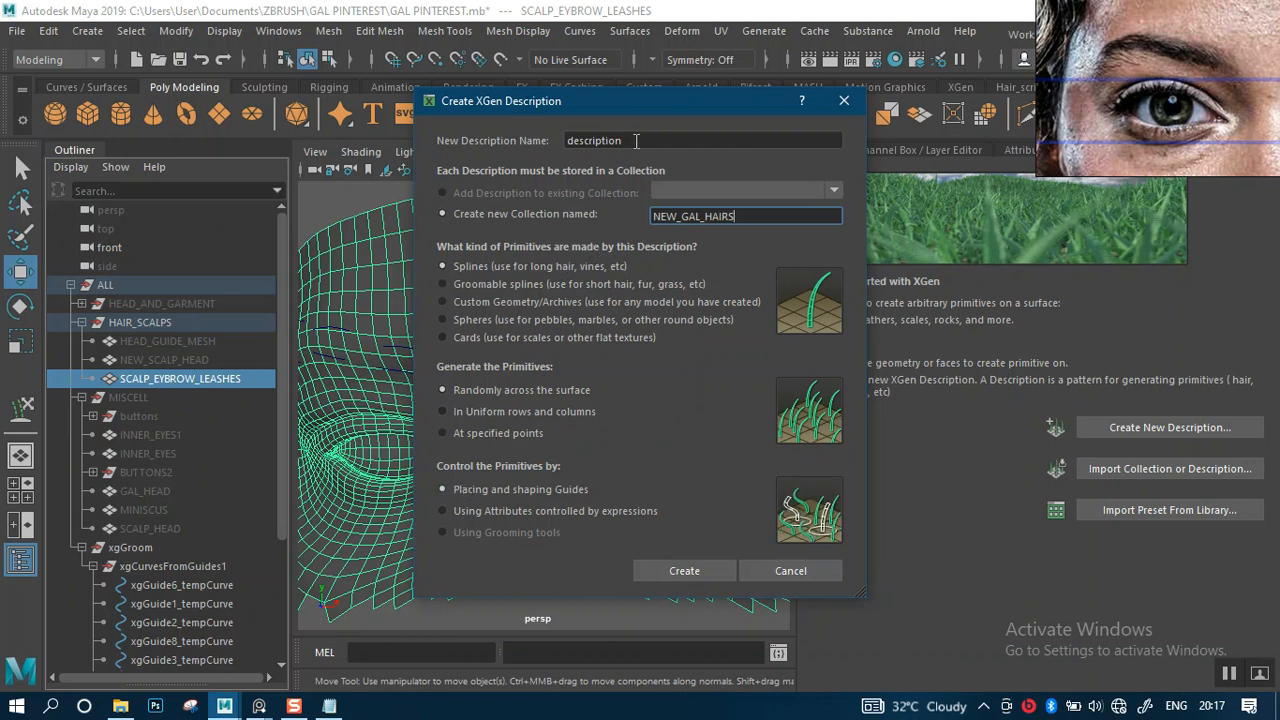
left_click_drag(636, 140, 542, 140)
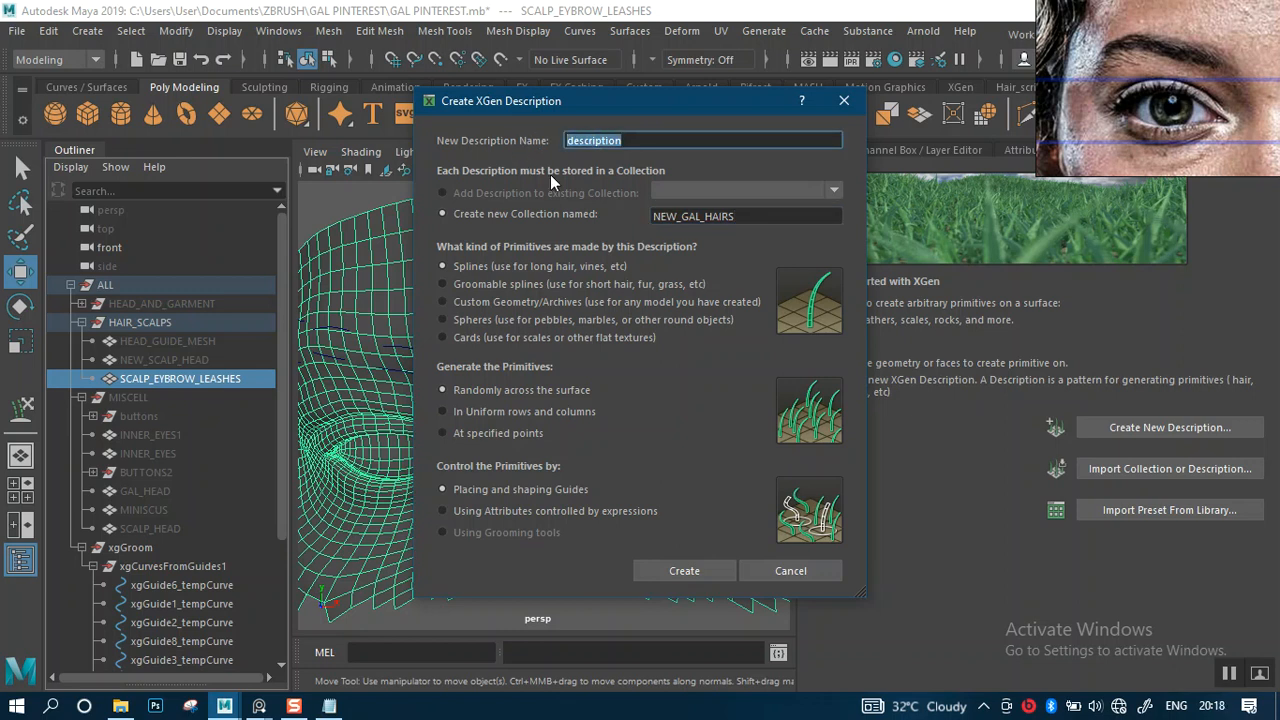
type("EENEW_EYE_BROW")
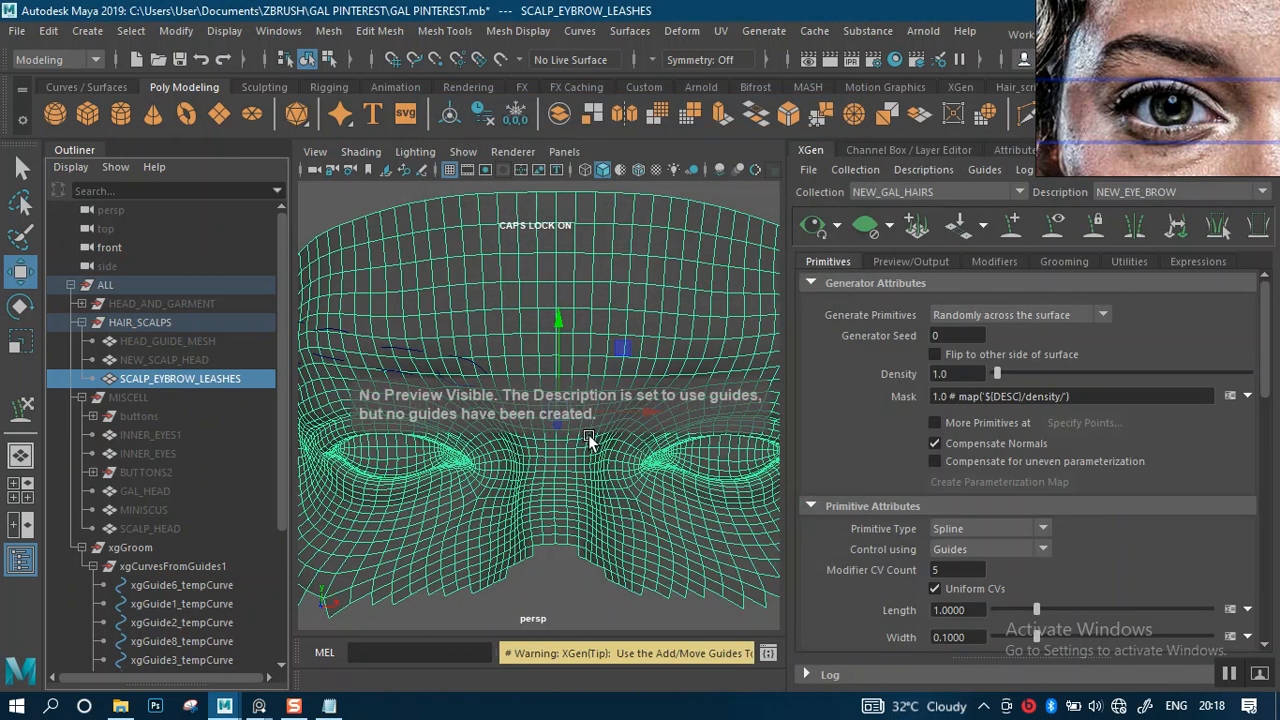
- Convert all the eyebrow curves from xgGuide6_tempCurve to xgGuide13_tempCurve into NEW_EYE_BROW guides, deleting the source curves
scroll(588, 440, "down", 5)
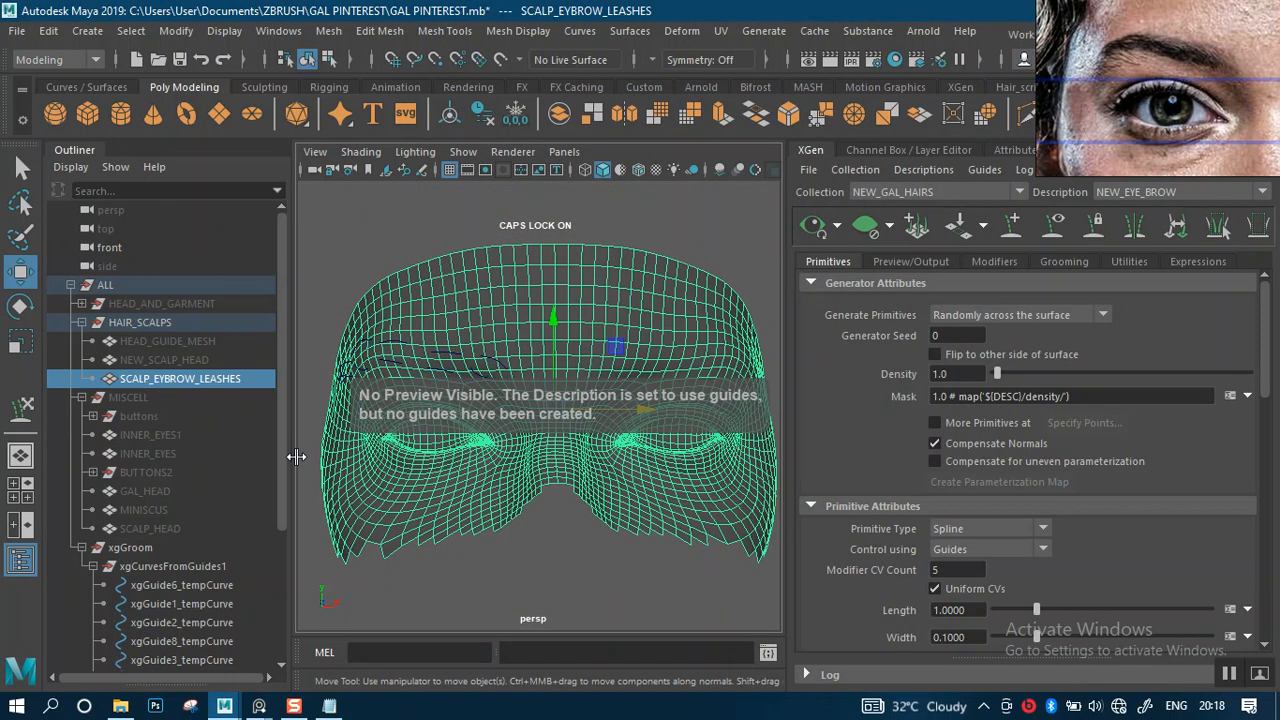
left_click(195, 583)
scroll(280, 545, "down", 3)
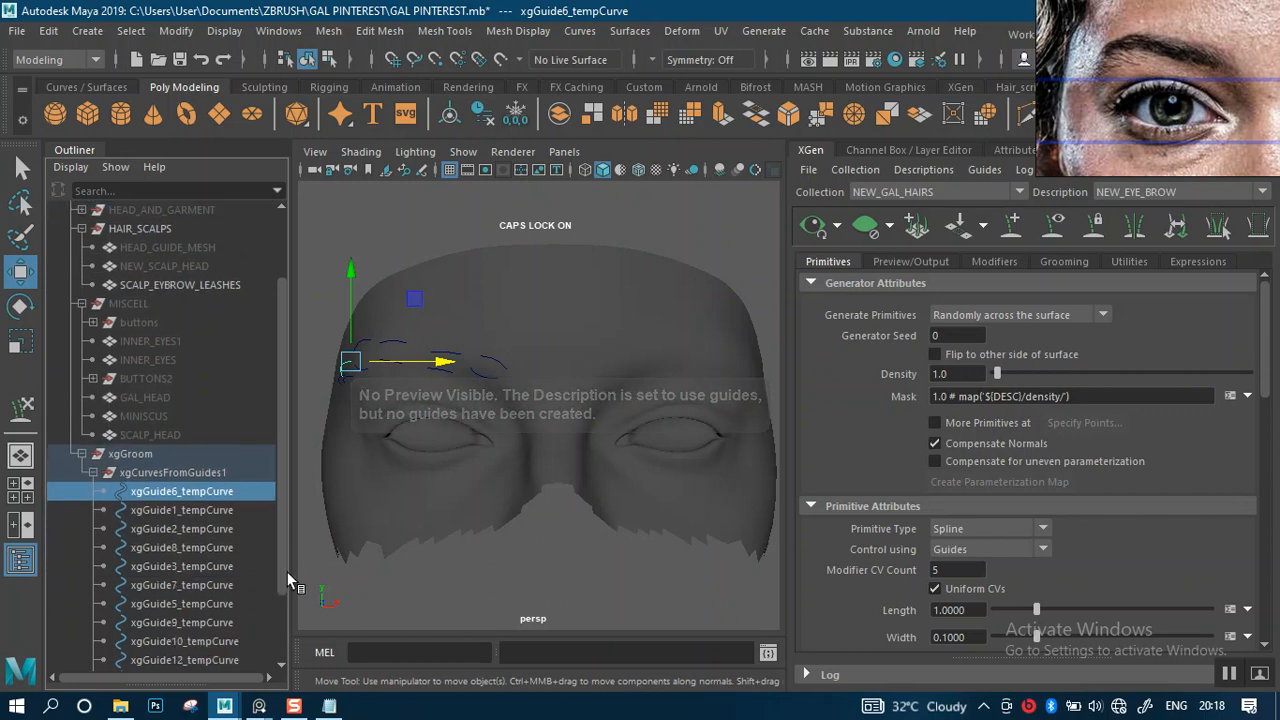
left_click_drag(287, 578, 291, 628)
left_click(209, 584, "shift")
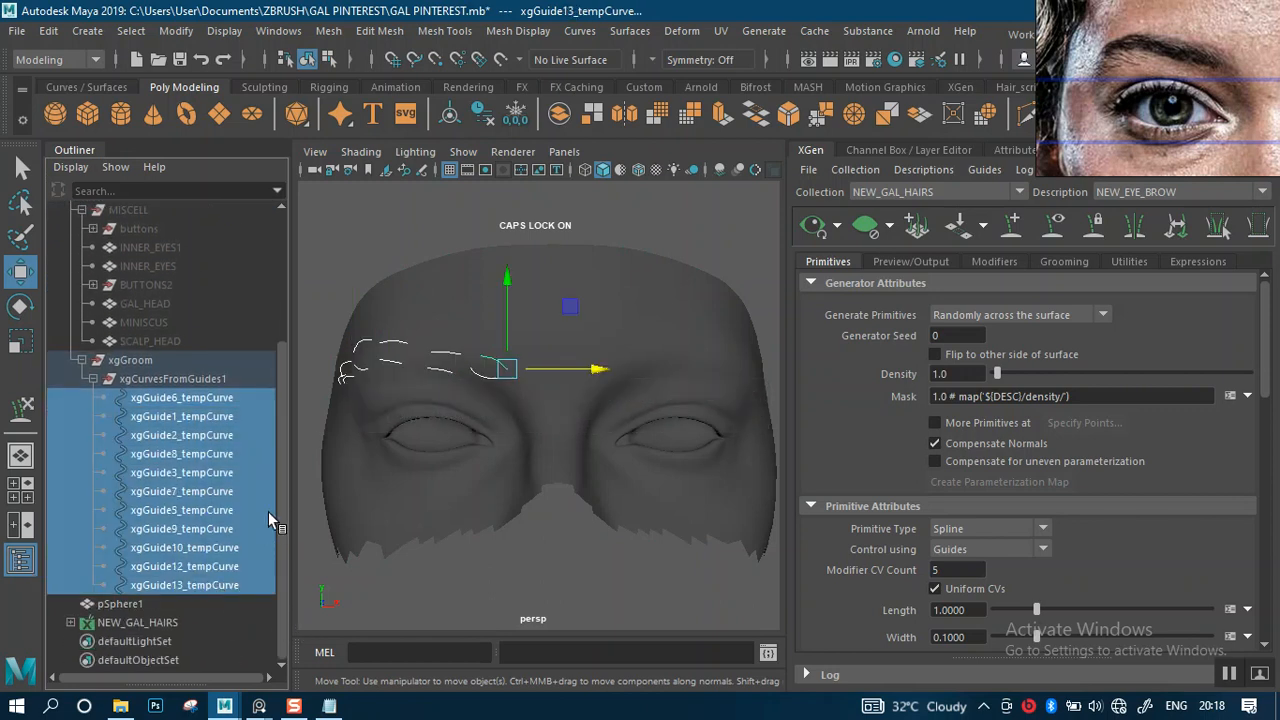
left_click(1118, 259)
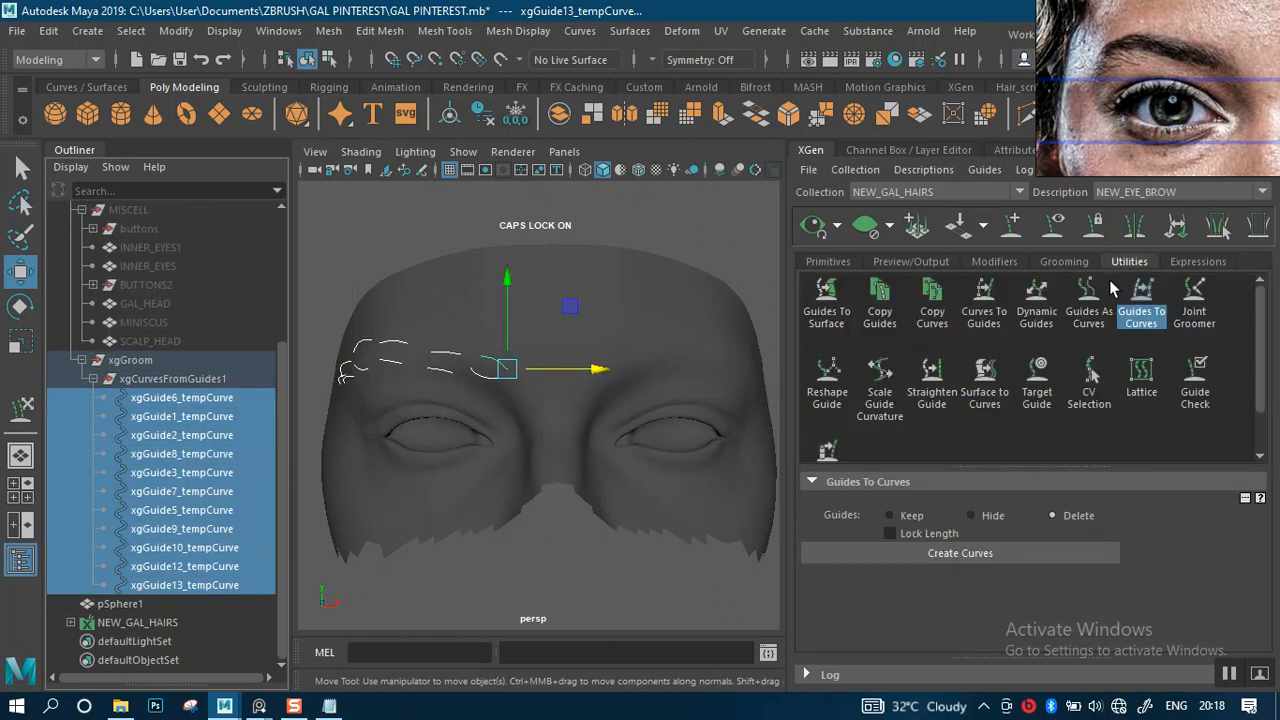
left_click(984, 314)
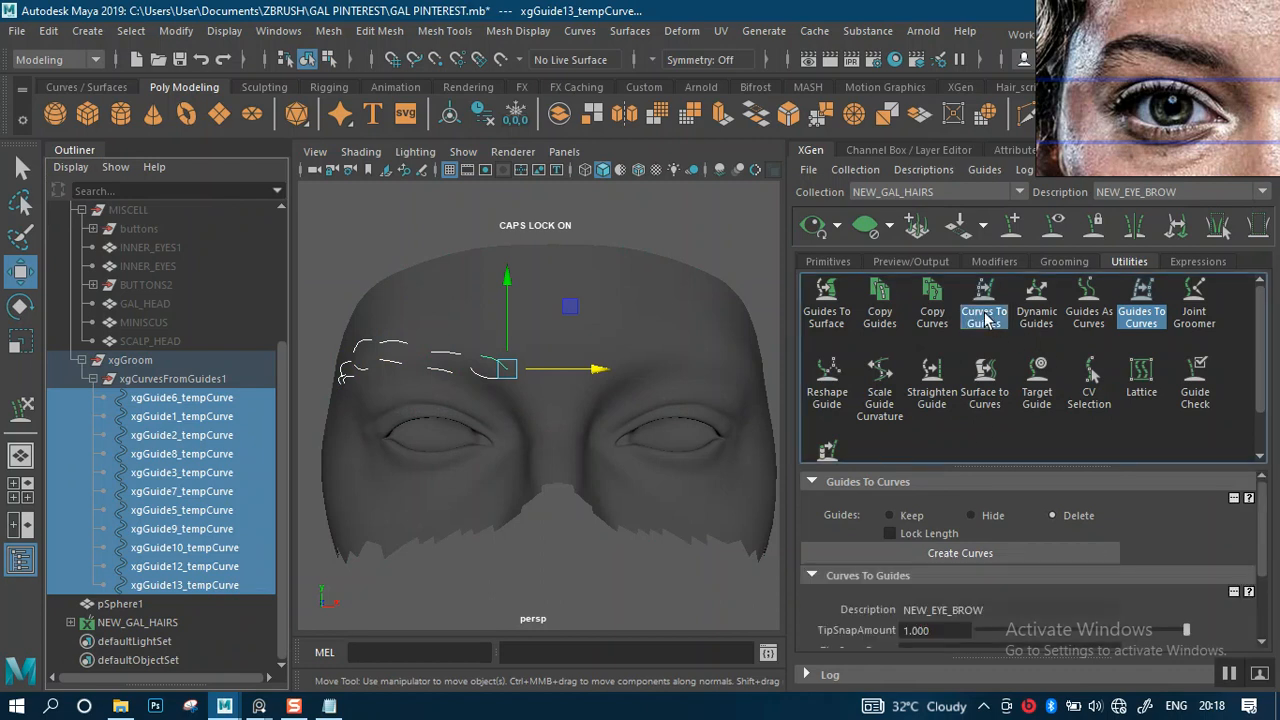
left_click(1143, 293)
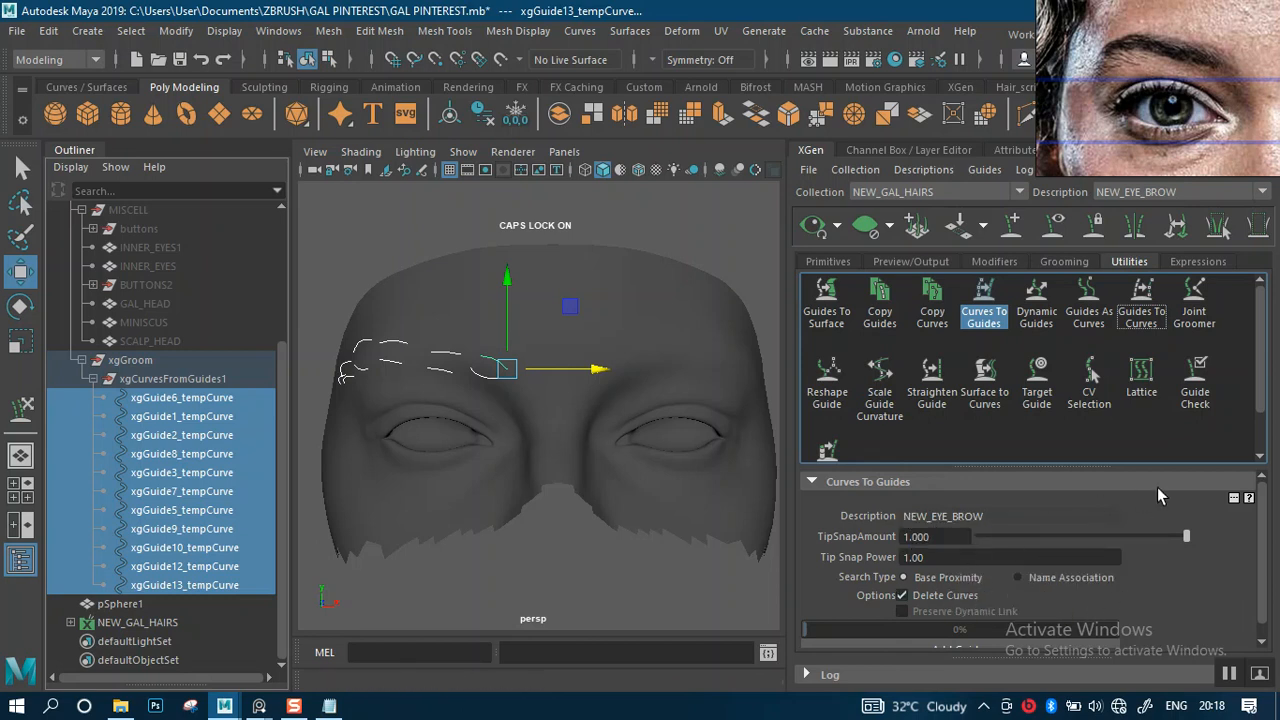
mouse_move(1258, 391)
left_mouse_down()
mouse_move(1262, 441)
mouse_move(1255, 405)
left_mouse_up()
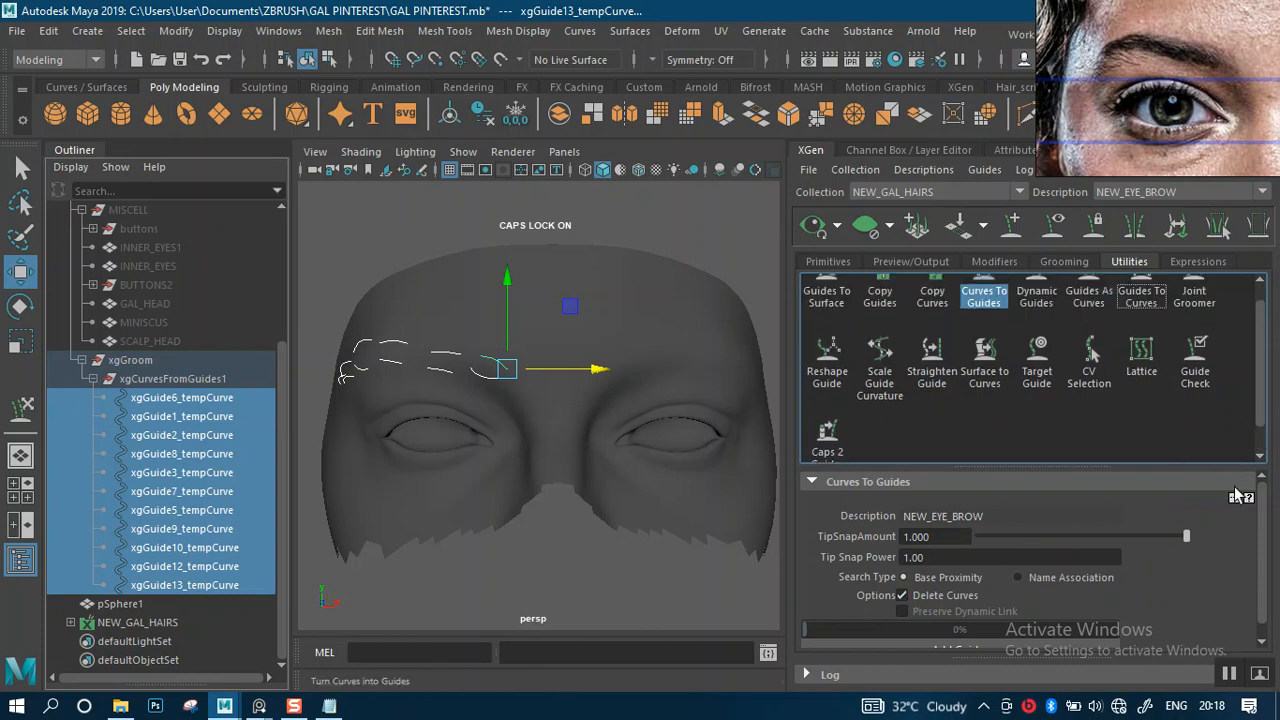
scroll(1265, 540, "down", 2)
left_click(958, 635)
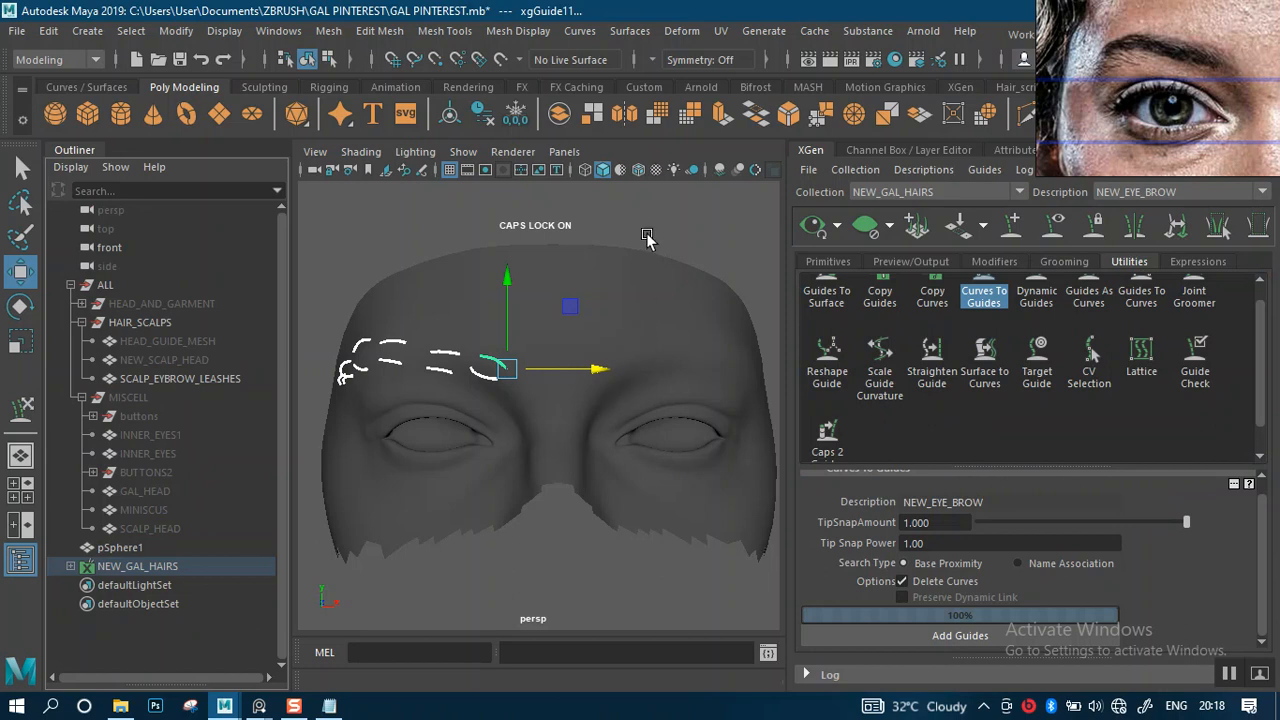
- Mirror the selected eyebrow guides across to the other brow and check both sides of the scalp
scroll(616, 367, "up", 1)
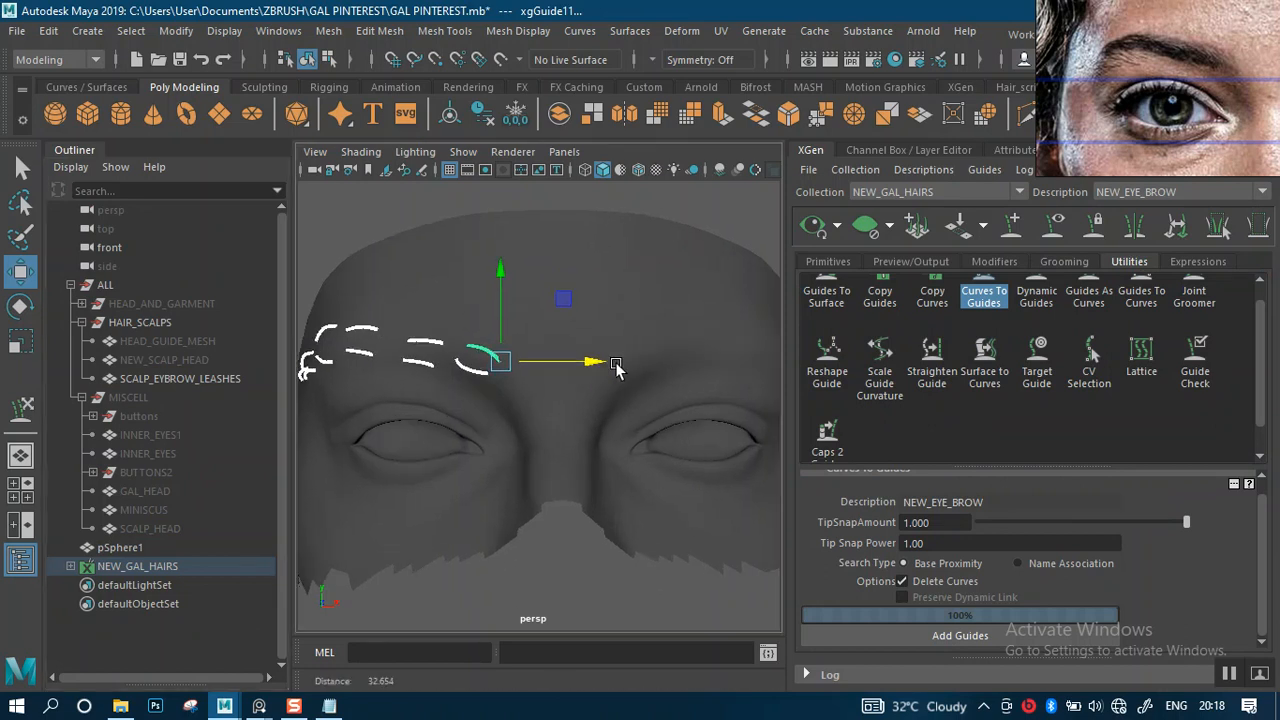
scroll(630, 385, "down", 2)
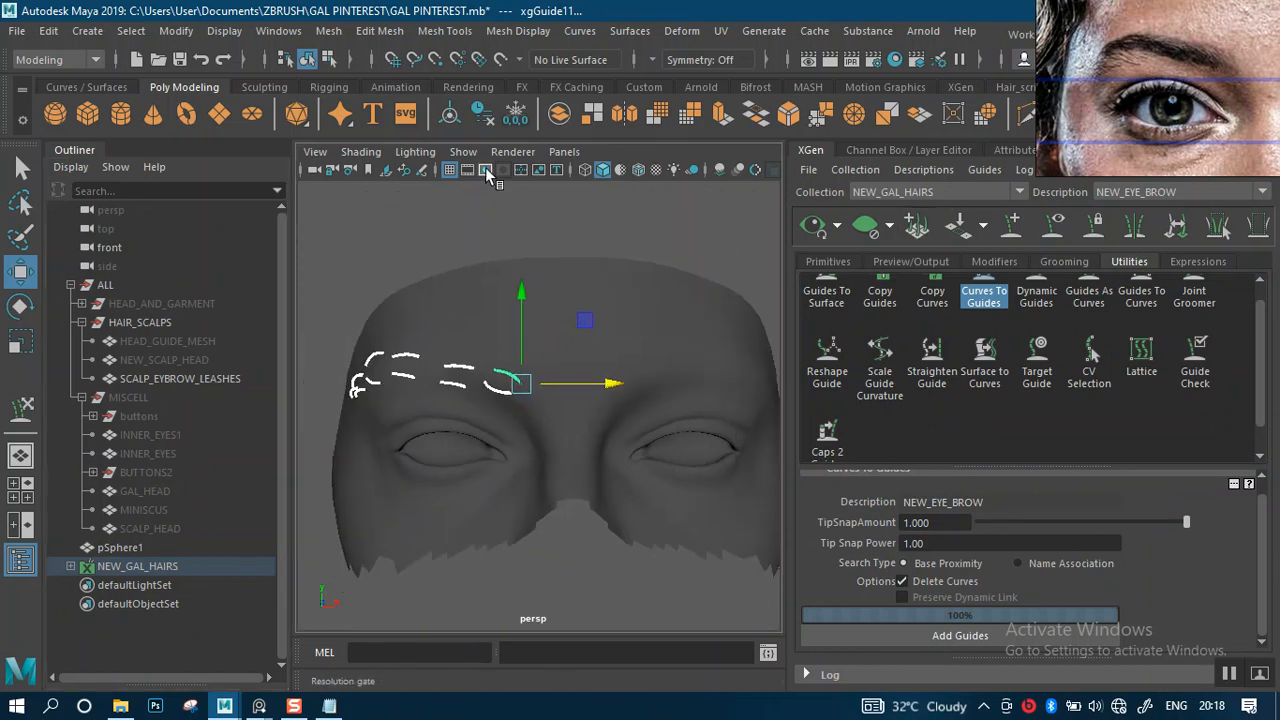
left_click(962, 87)
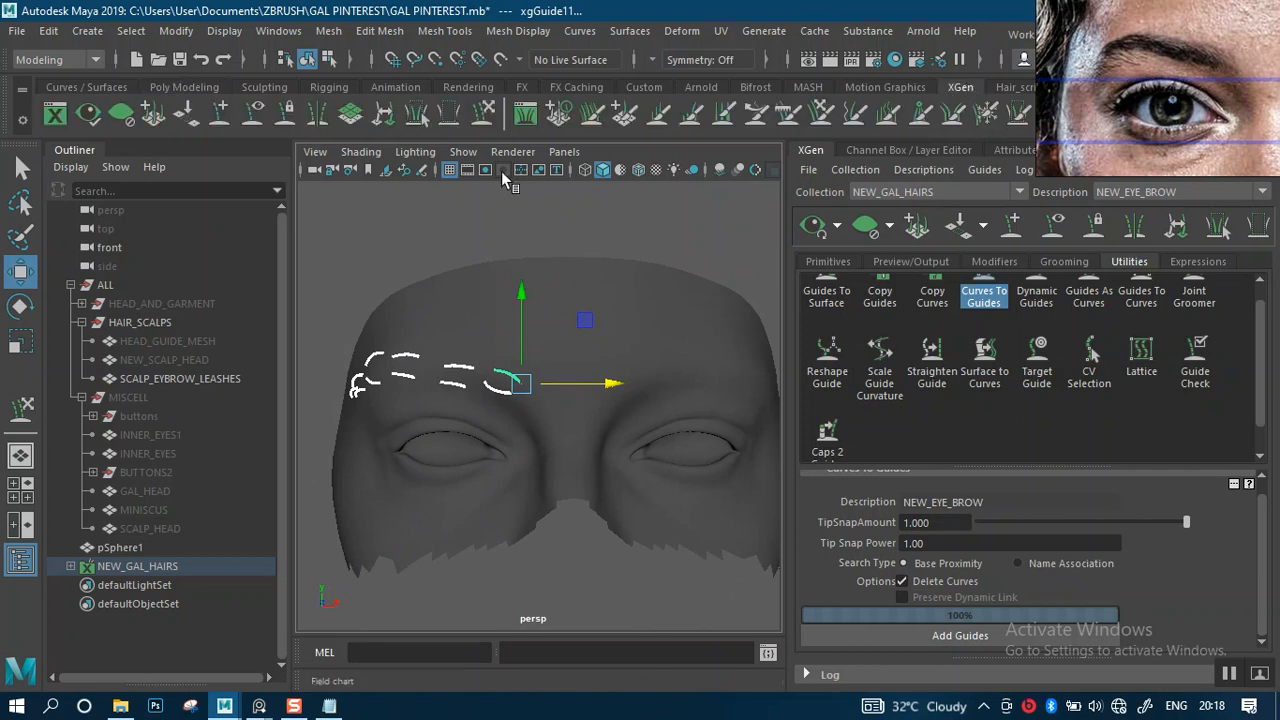
left_click(320, 120)
left_click_drag(543, 346, 469, 354, "alt")
middle_click_drag(508, 356, 494, 294, "alt")
right_click_drag(494, 294, 606, 426, "alt")
left_click_drag(568, 343, 437, 374, "alt")
key("alt")
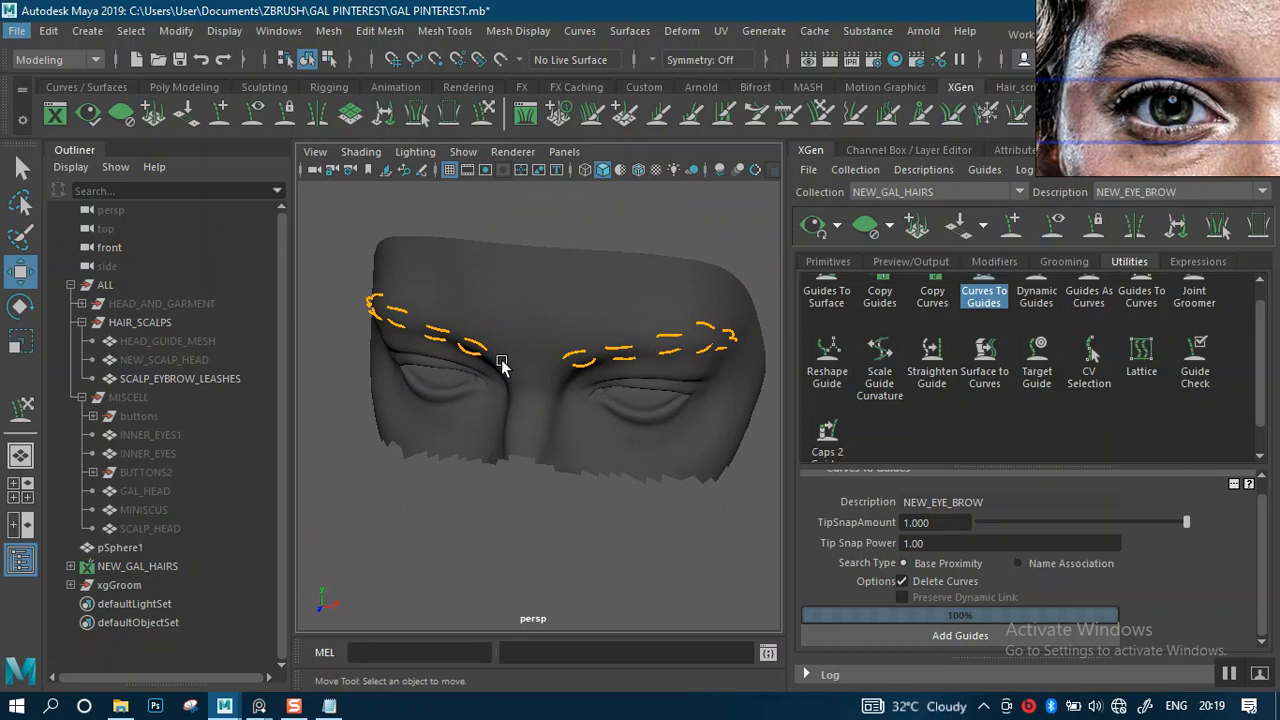
left_click_drag(486, 437, 519, 374, "alt")
- Generate the eyebrow hair preview and set the width of the spline primitives to 0.025
left_click(812, 226)
right_click_drag(578, 367, 598, 429, "alt")
left_click_drag(598, 429, 631, 330, "alt")
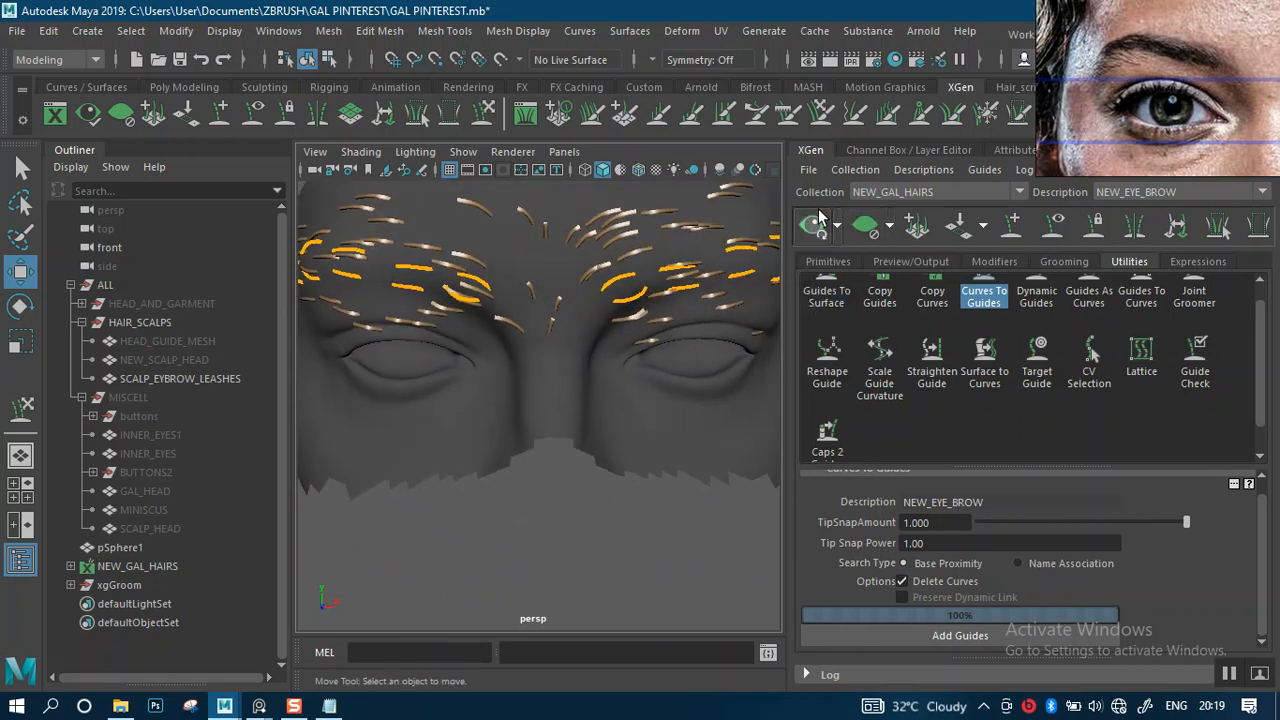
left_click(830, 262)
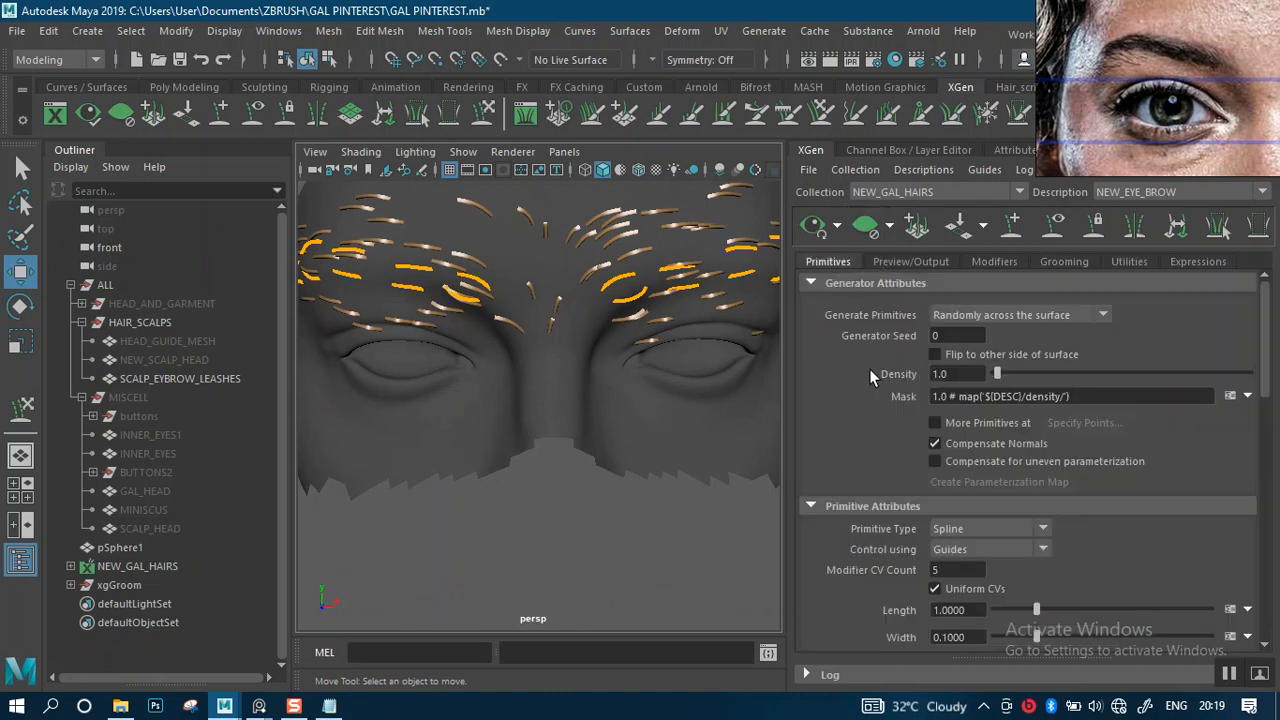
scroll(937, 452, "down", 3)
left_click_drag(972, 447, 922, 450)
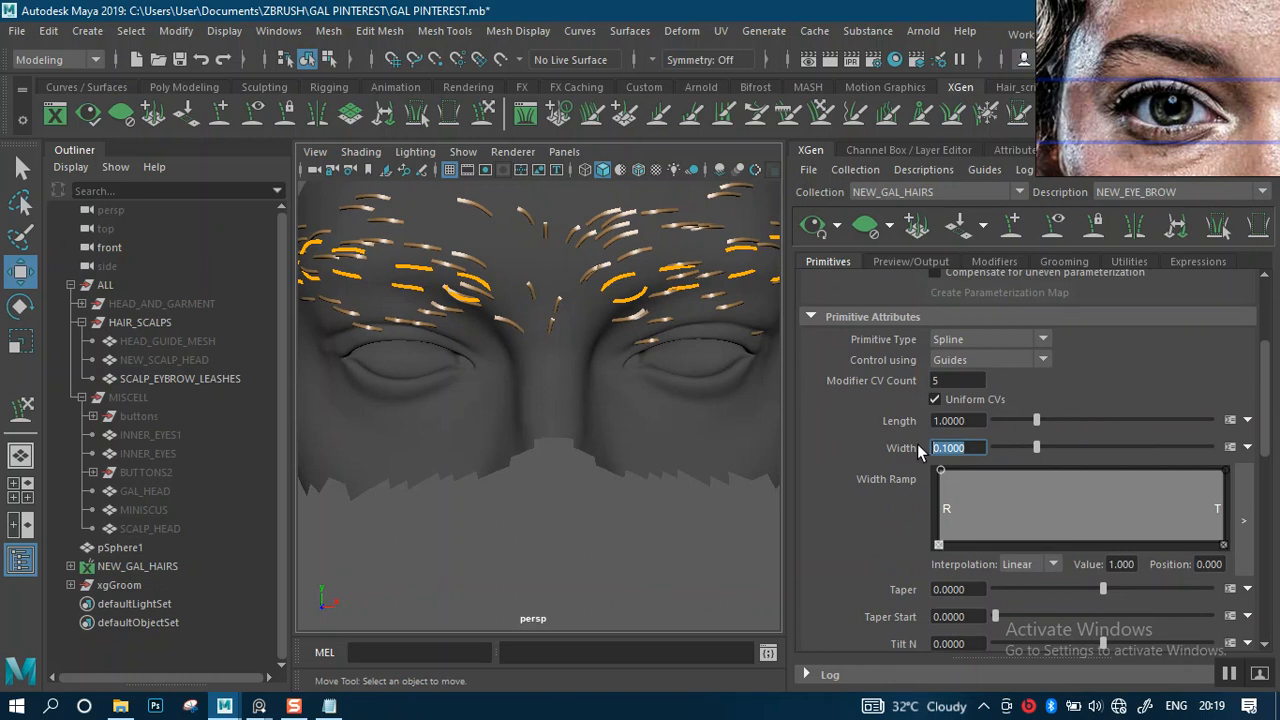
type("0")
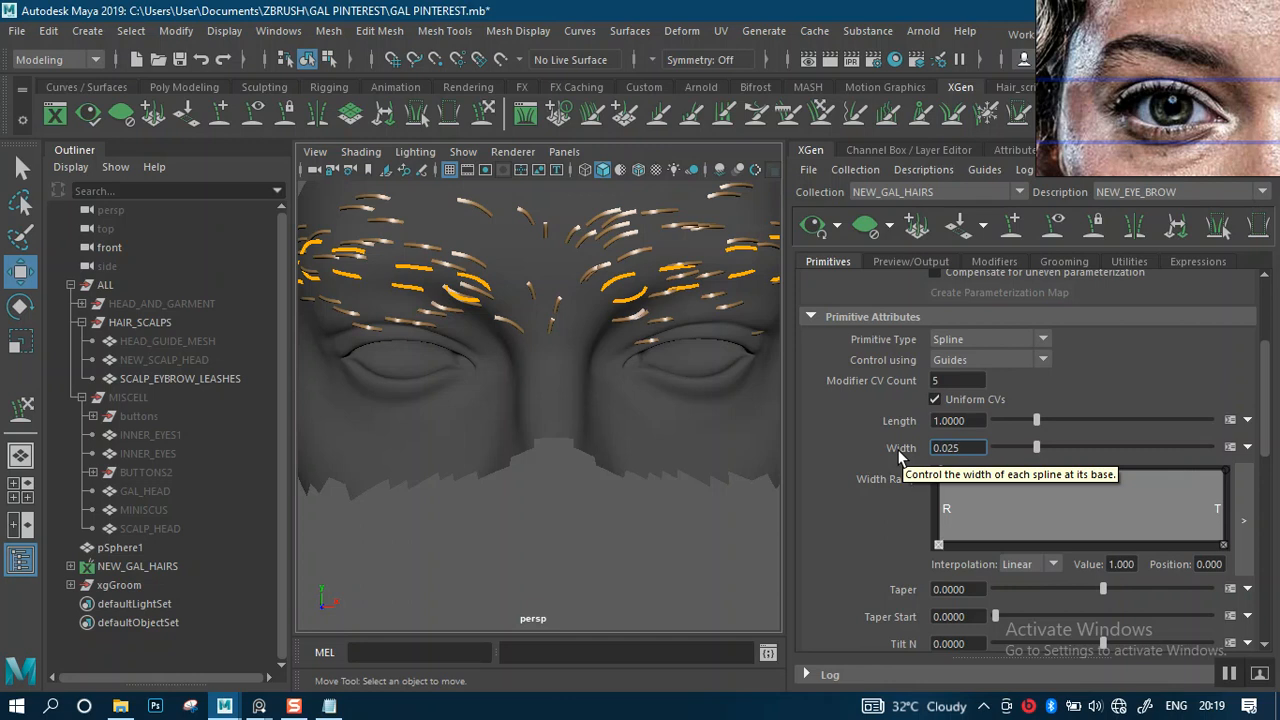
key("Return")
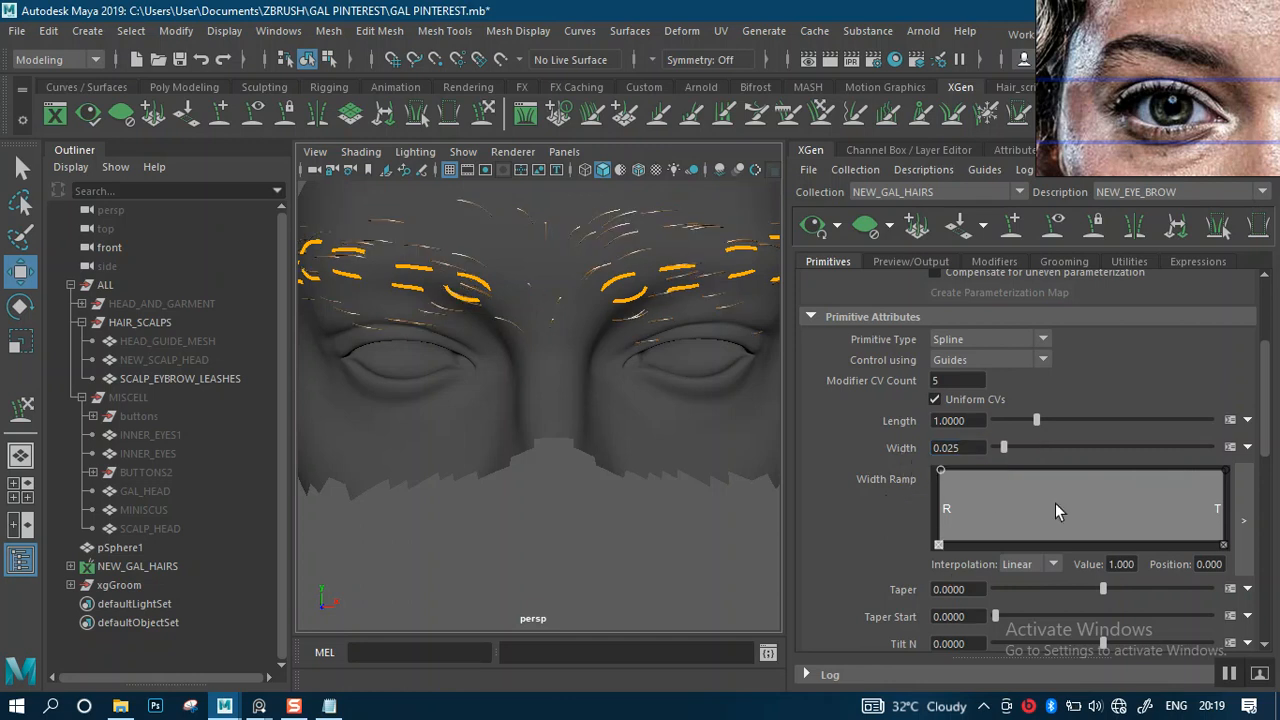
- Set the eyebrow splines' Taper to 0.71 and Taper Start to 0.76
scroll(1266, 445, "down", 5)
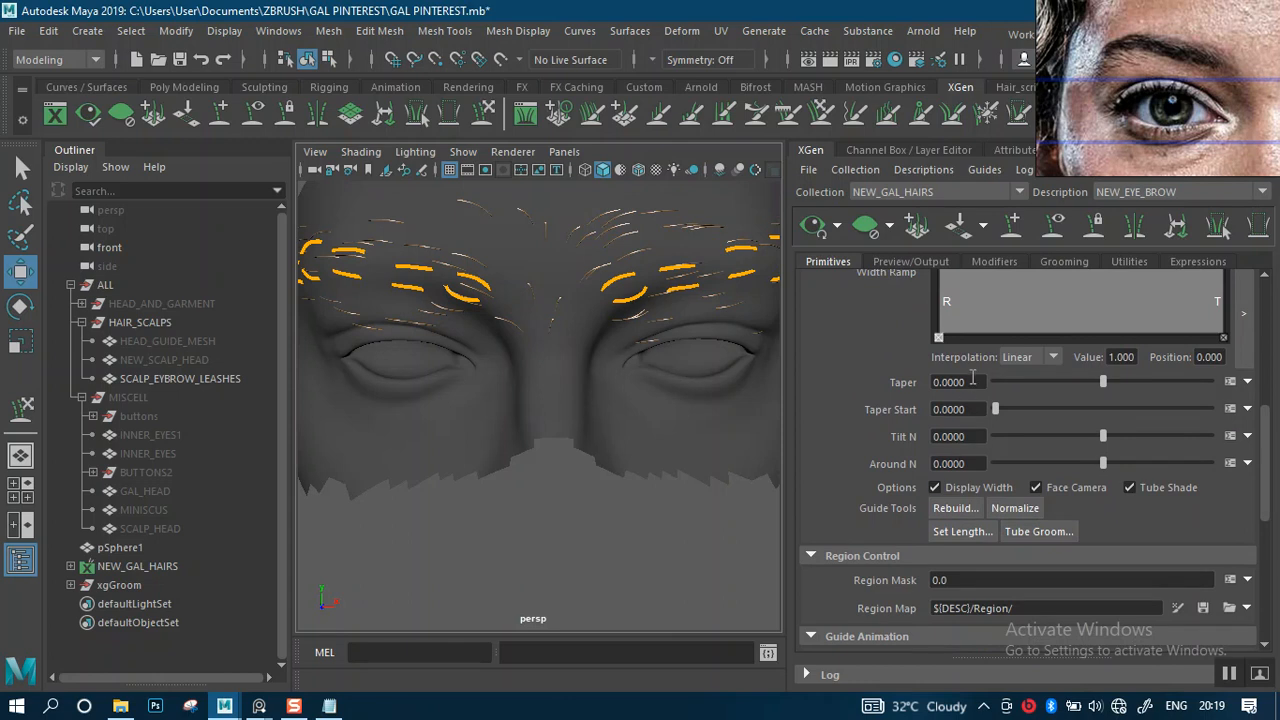
double_click(972, 381)
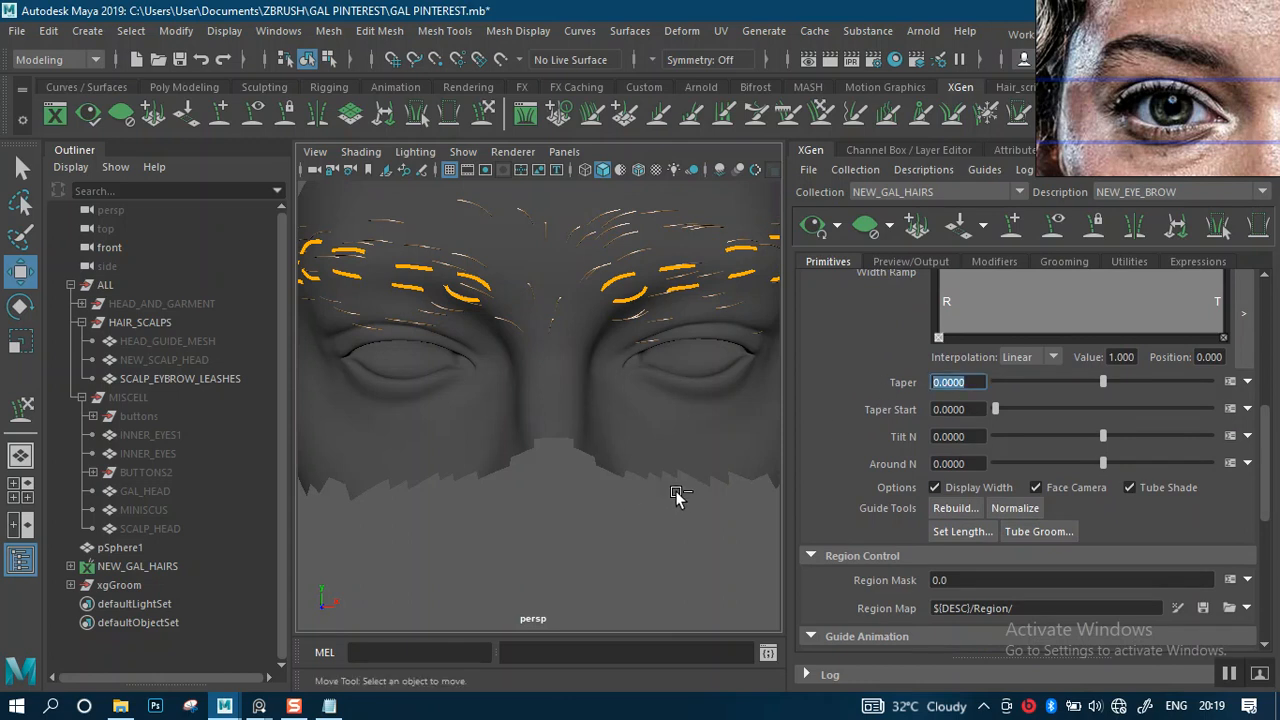
key("Return")
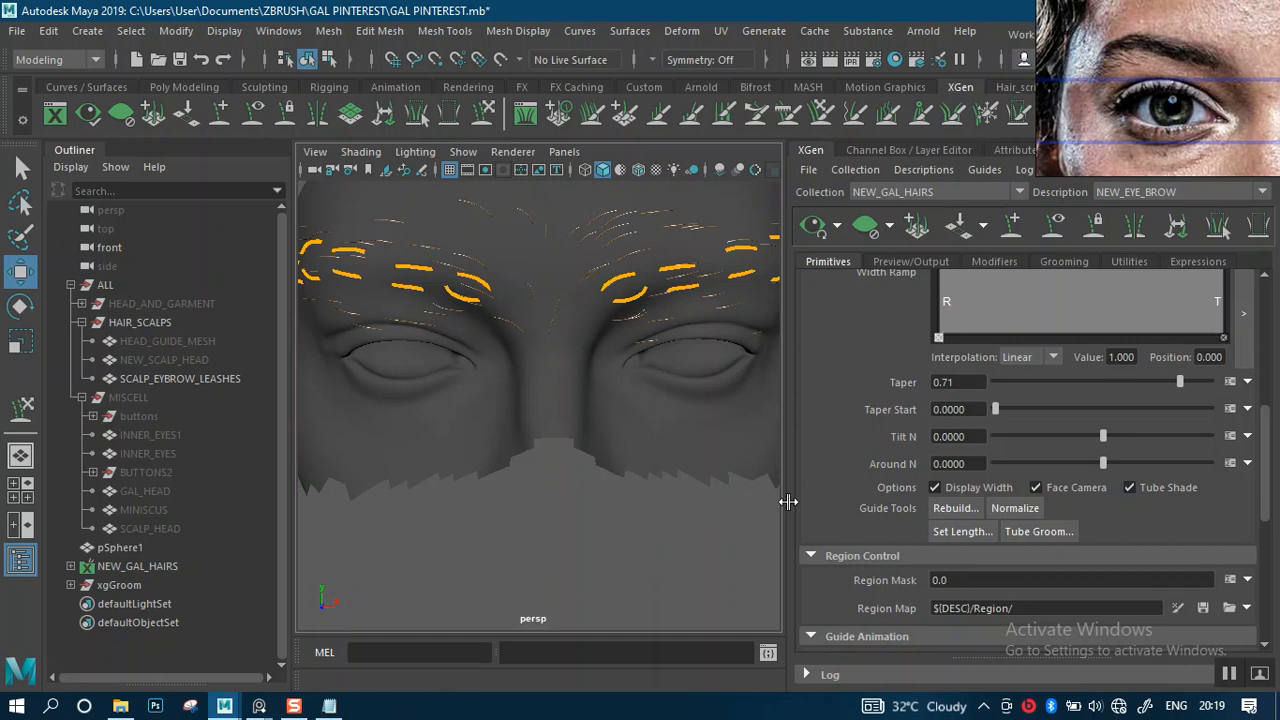
double_click(979, 415)
type("0.7100")
key("Return")
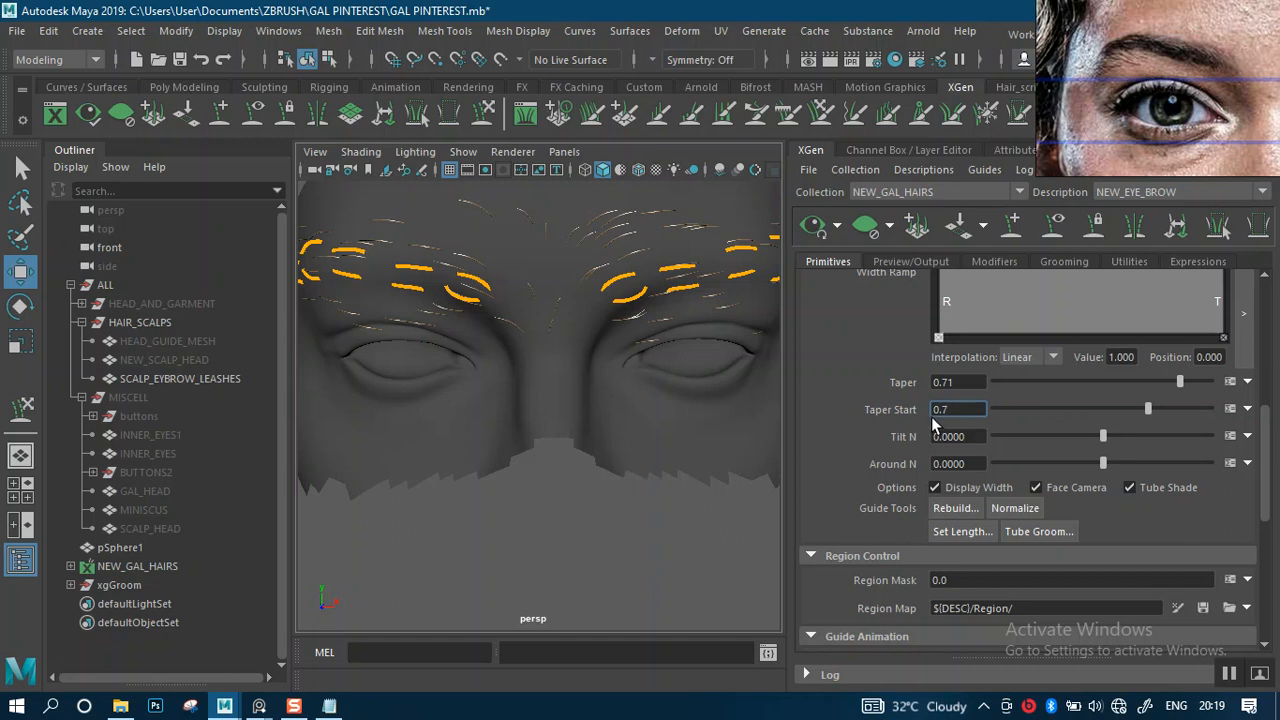
key("Return")
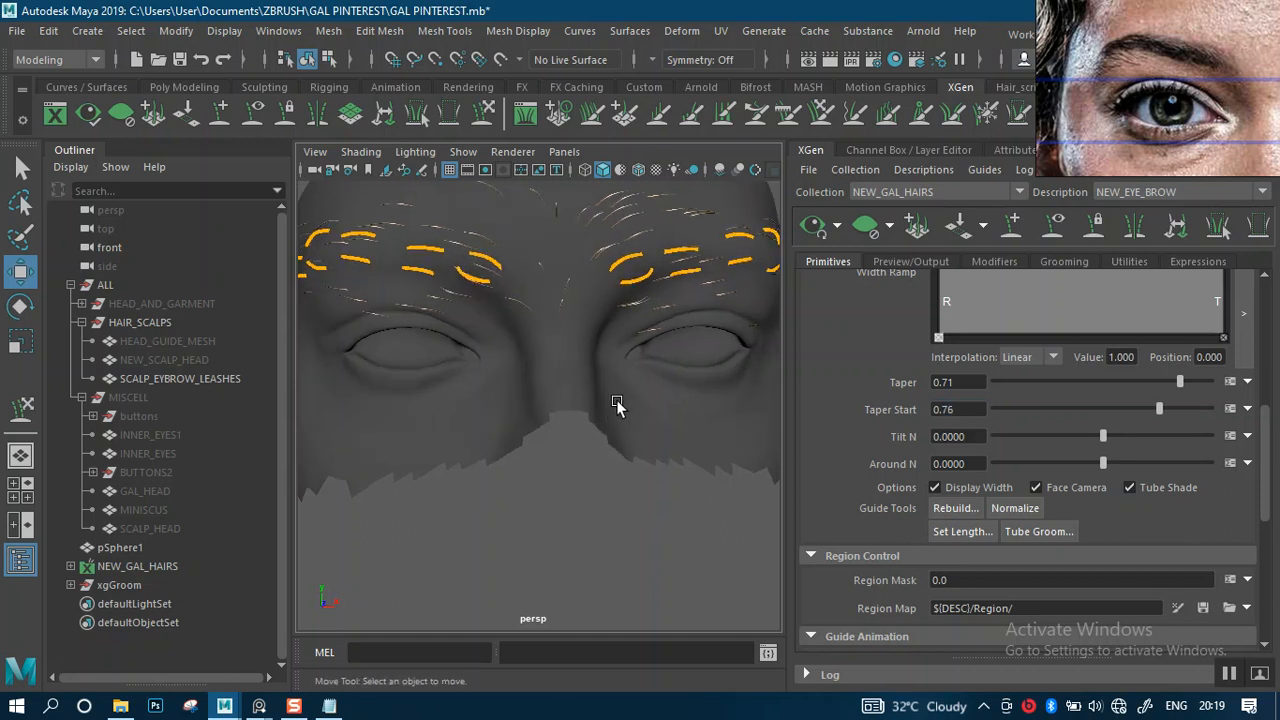
- Raise the eyebrow hair density to about 10.71 and inspect the denser hairs around the brow up close
scroll(1257, 420, "up", 8)
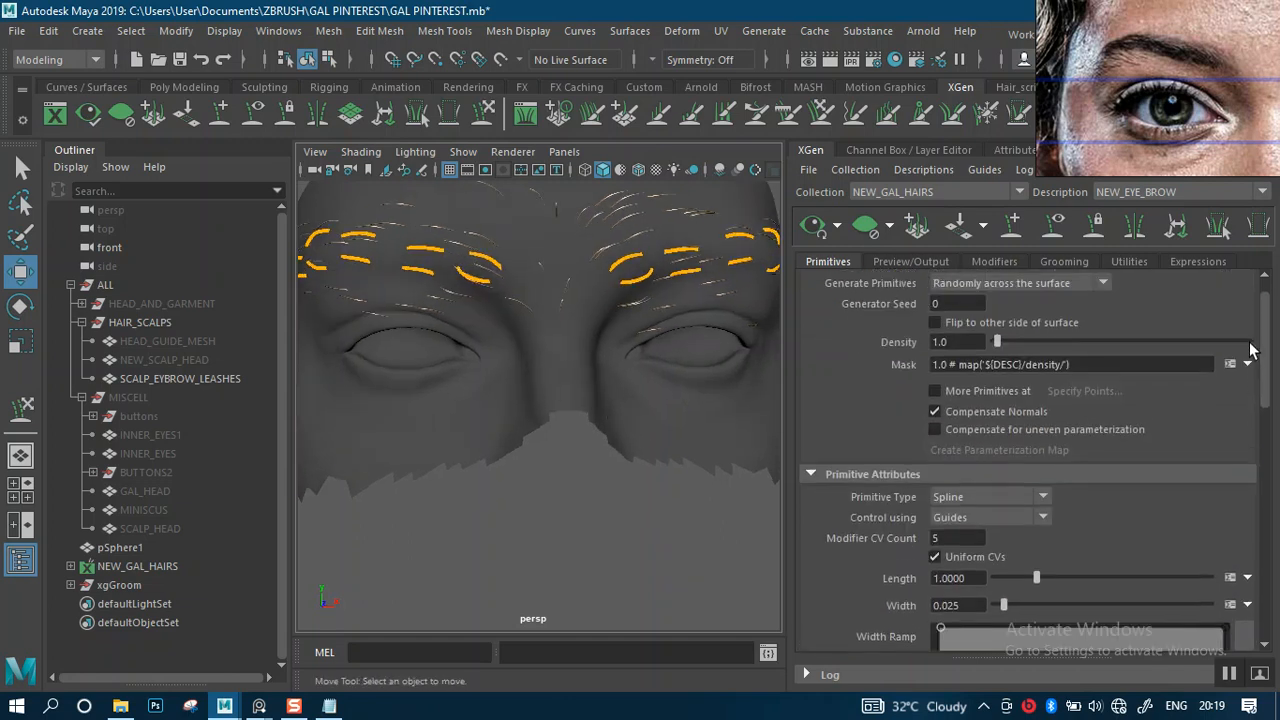
left_click_drag(1002, 371, 1022, 374)
middle_click_drag(540, 385, 636, 496, "alt")
right_click_drag(575, 449, 605, 478, "alt")
left_click_drag(605, 481, 660, 403, "alt")
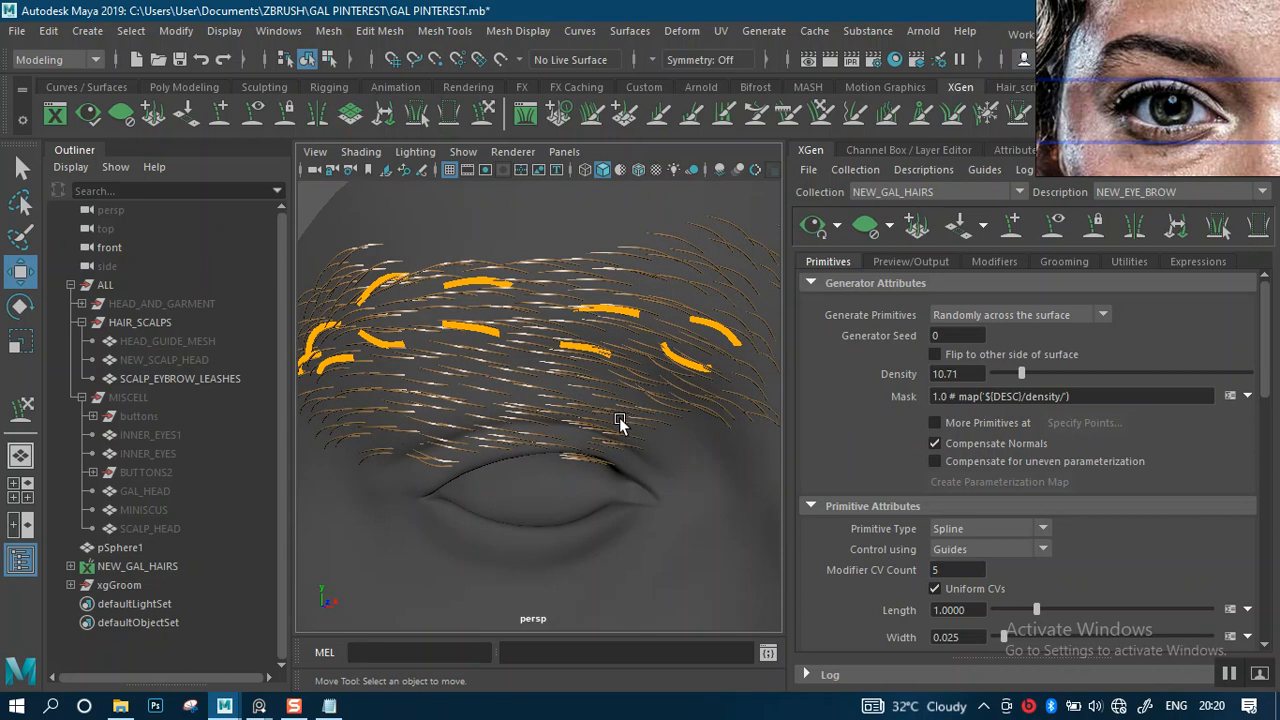
left_click_drag(615, 424, 633, 405, "alt")
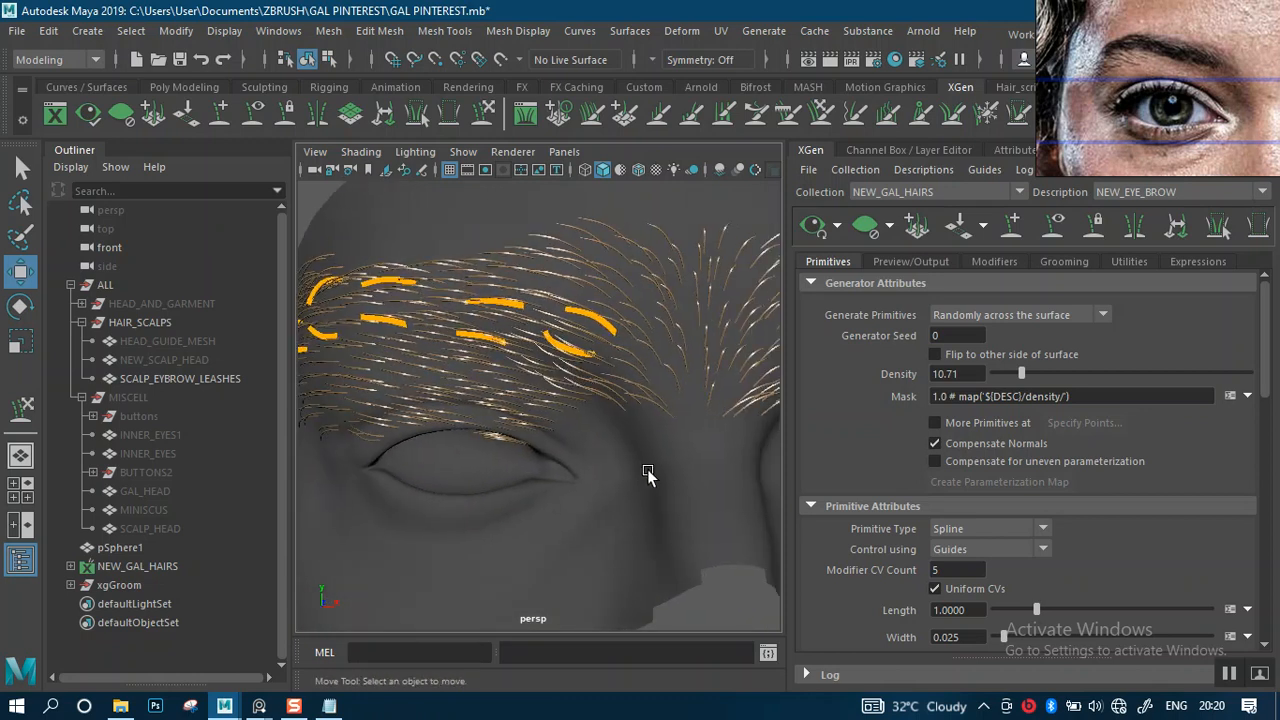